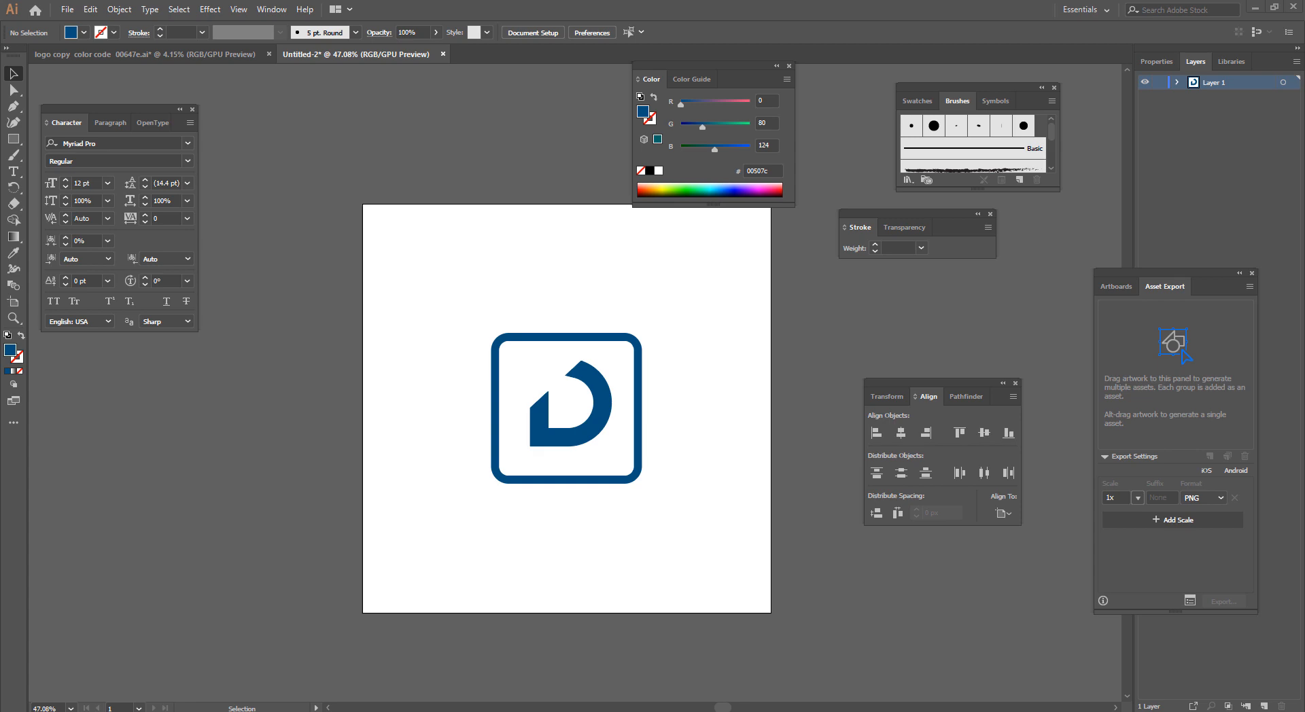
# Step: Browse the speaker product photos and nature images stored in New folder (33)
pyautogui.moveTo(265, 706)
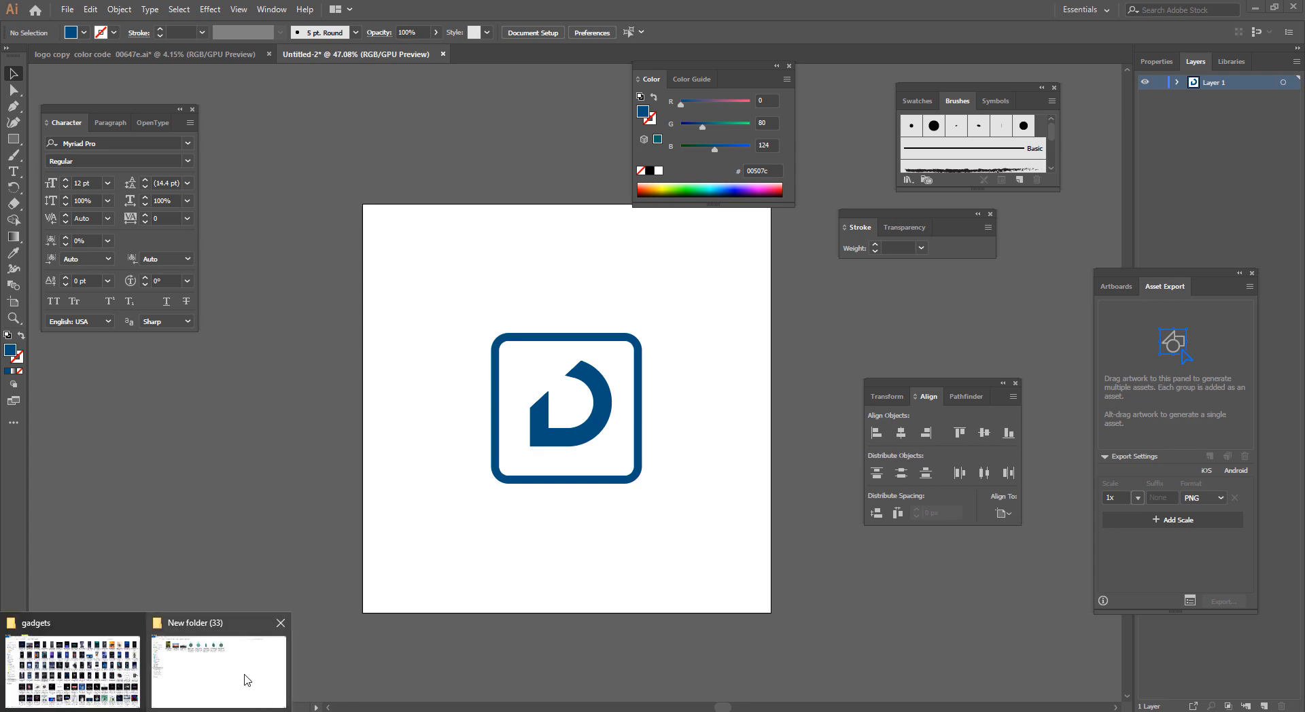
pyautogui.click(248, 680)
pyautogui.click(396, 100)
pyautogui.doubleClick(397, 100)
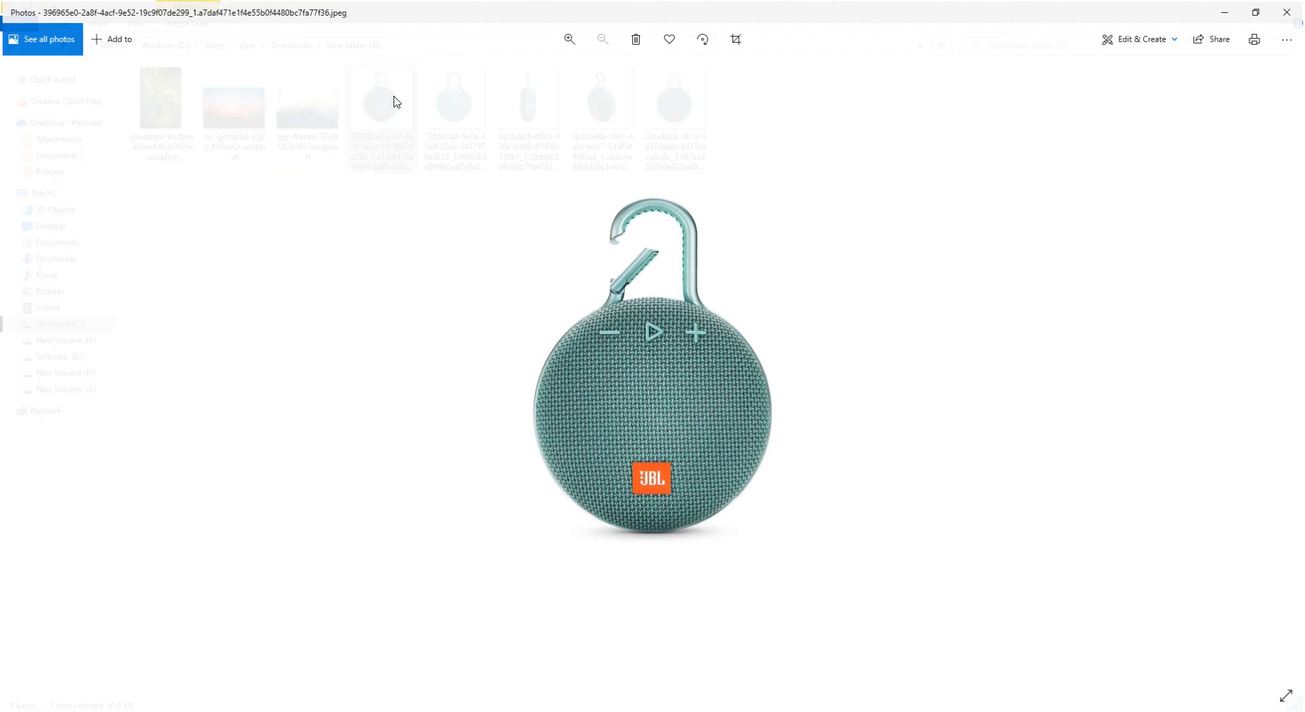
pyautogui.scroll(-1, 591, 354)
pyautogui.press('Right')
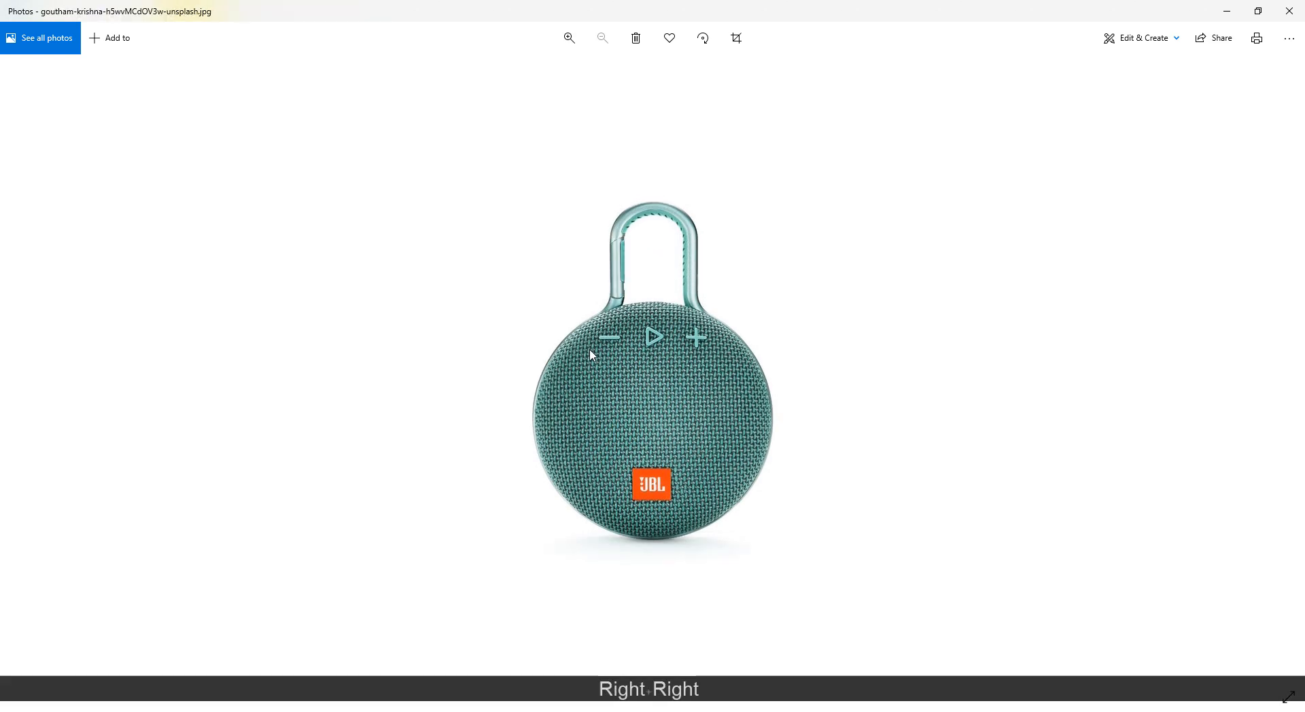
pyautogui.press('Left')
pyautogui.press('Left')
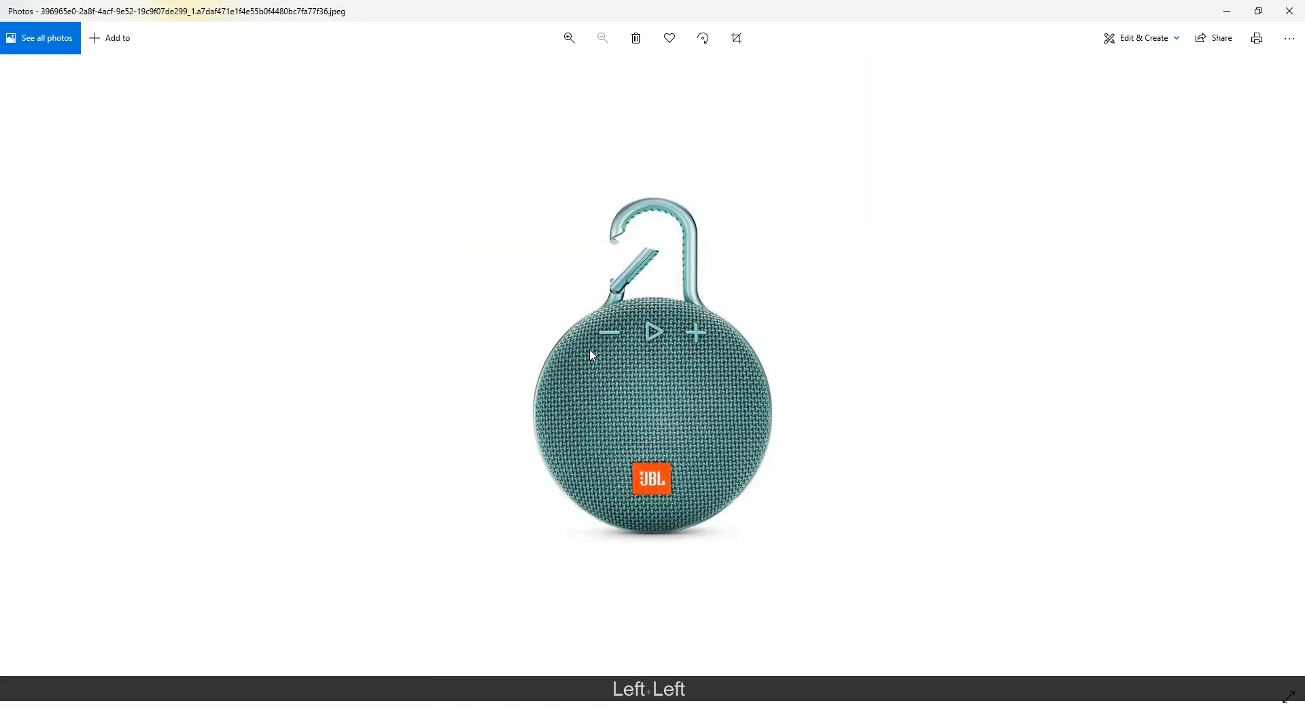
pyautogui.press('Left')
pyautogui.press('Left')
pyautogui.press('Right')
pyautogui.press('Right')
pyautogui.press('Right')
pyautogui.press('Right')
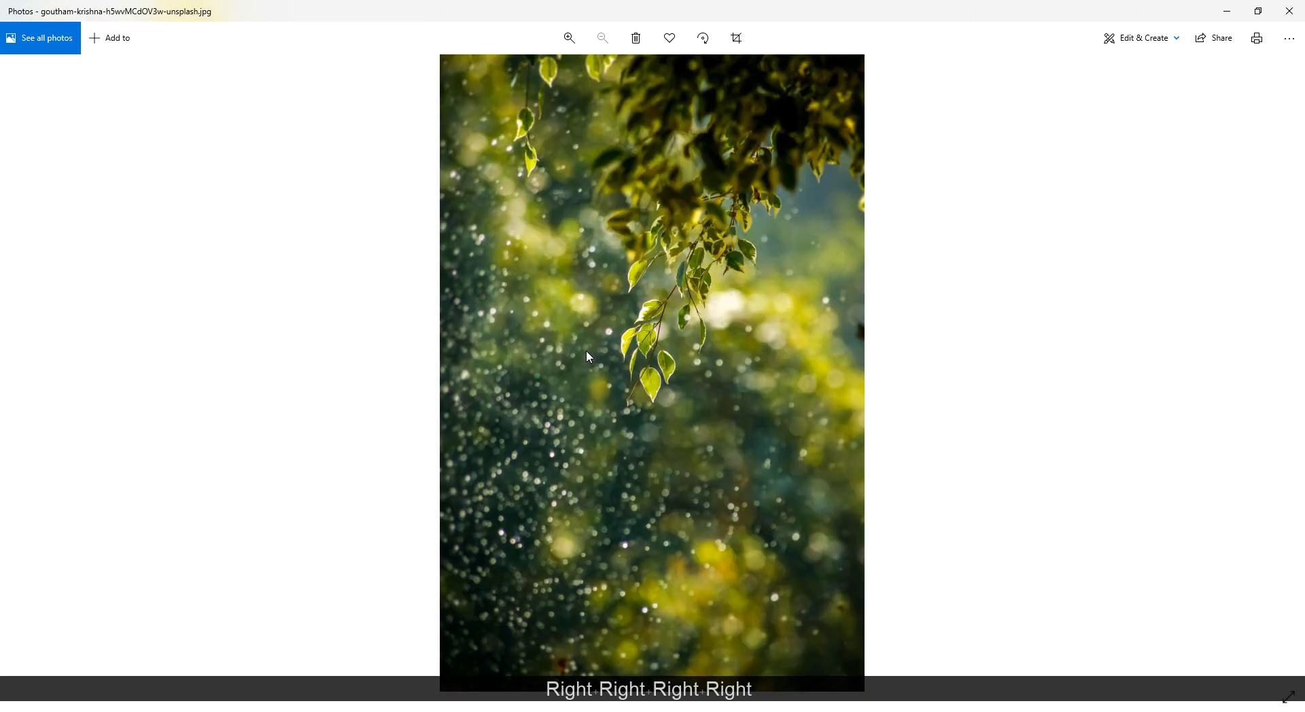
pyautogui.click(1290, 11)
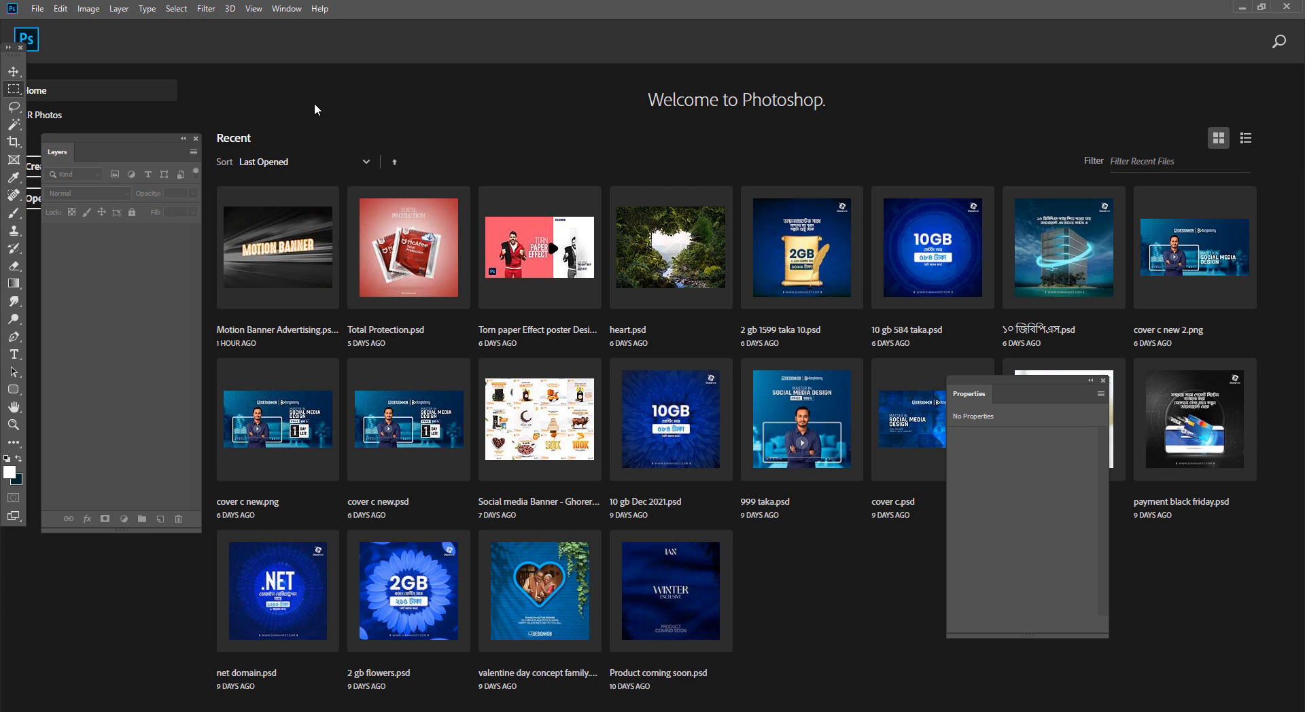
# Step: Create a new 2000 by 2000 pixel document in Photoshop
pyautogui.hotkey('ctrl', 'n')
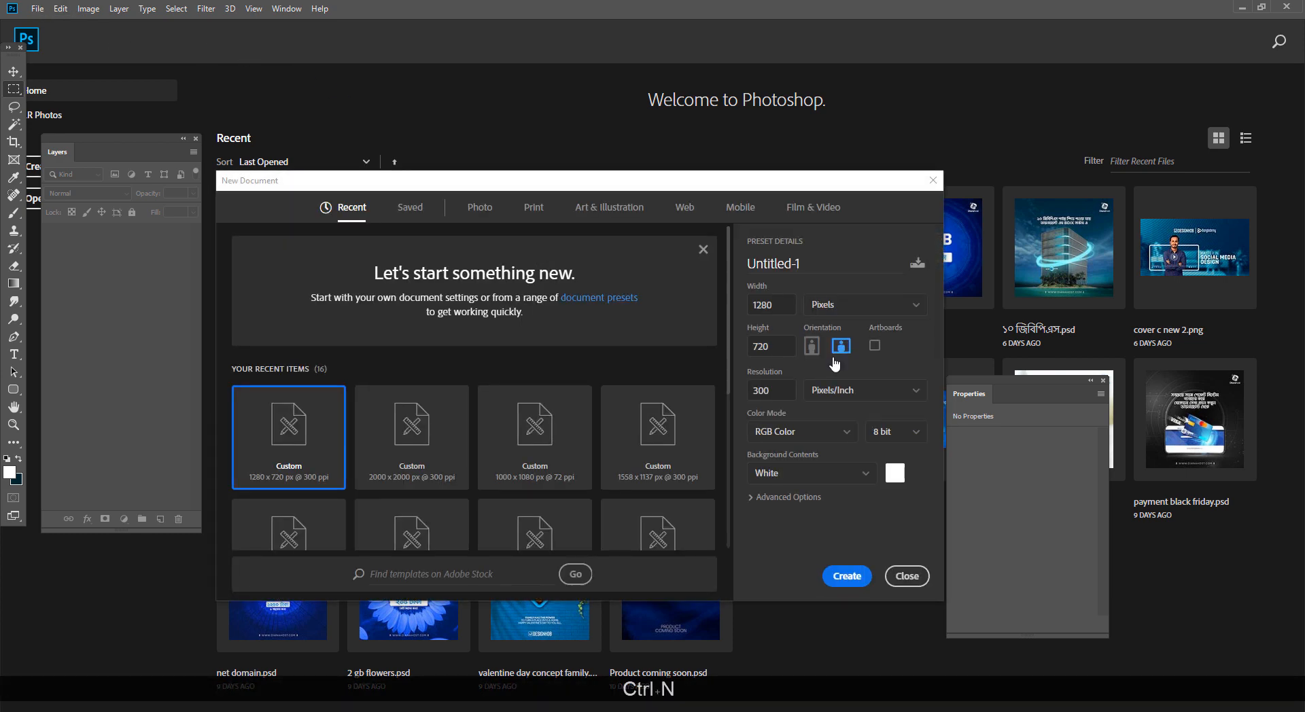
pyautogui.write('2000')
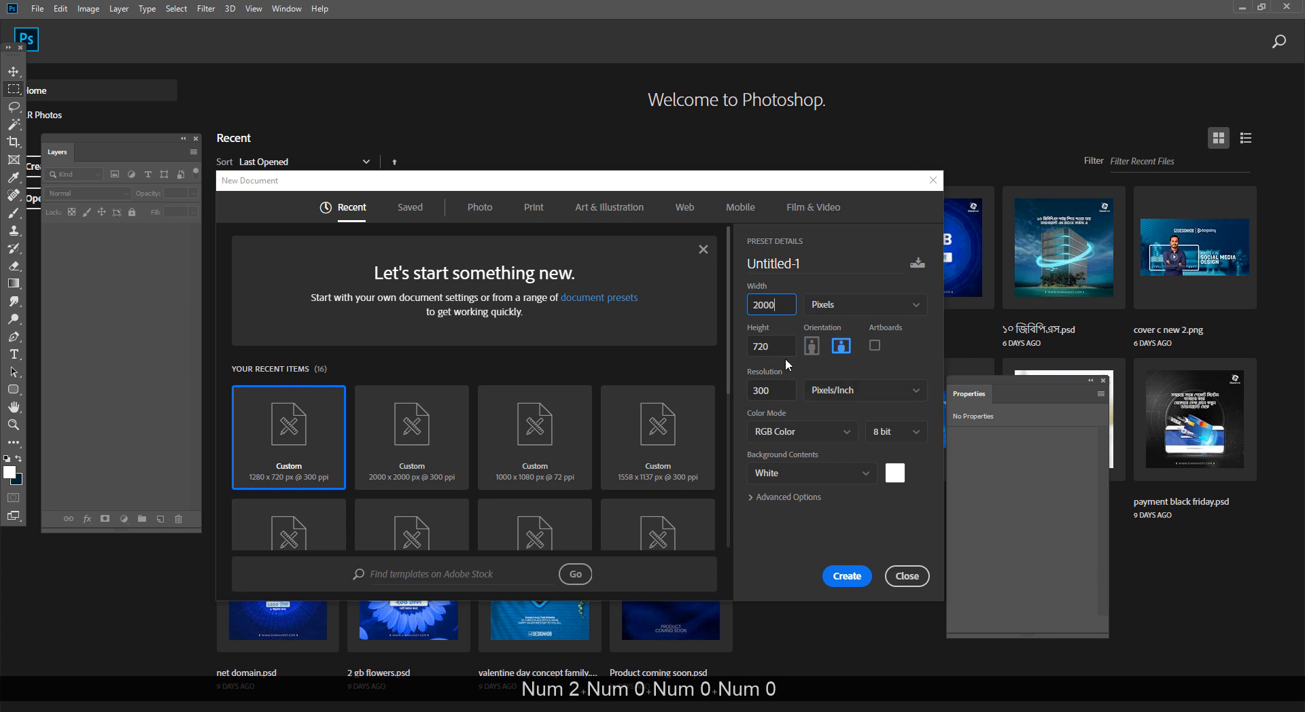
pyautogui.press('Tab')
pyautogui.write('2000')
pyautogui.click(835, 577)
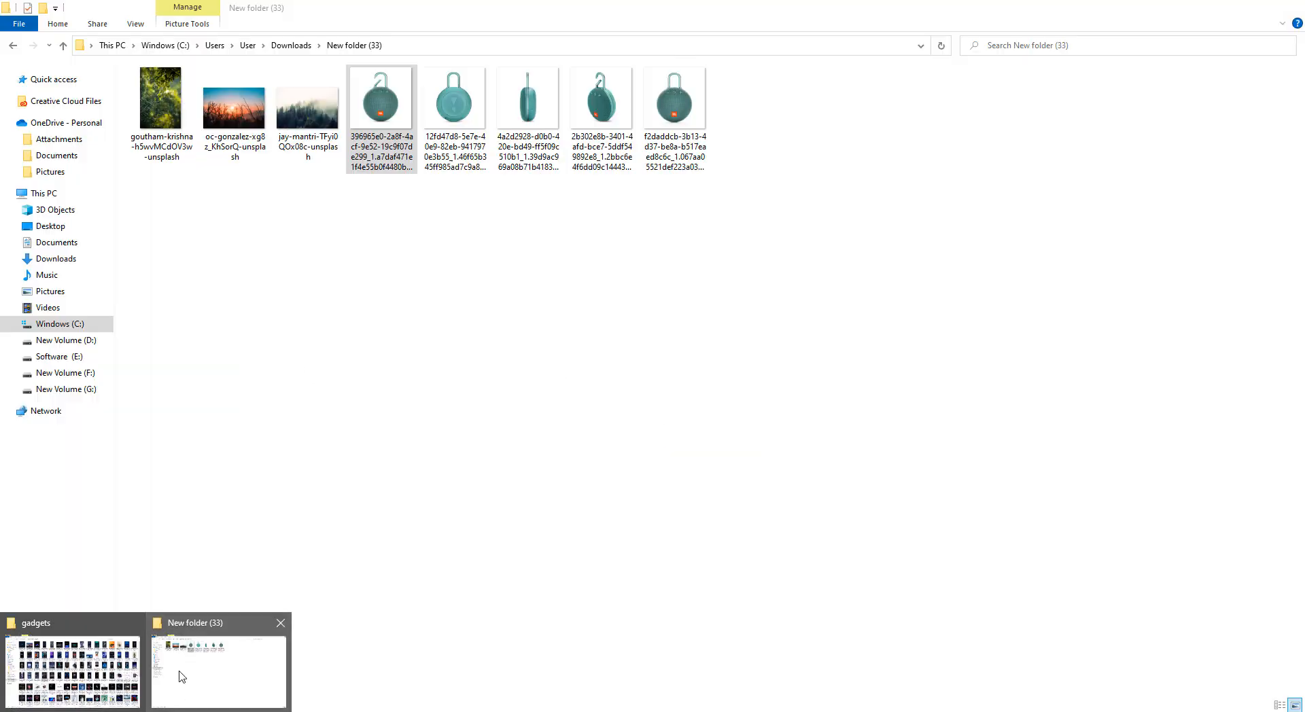
pyautogui.click(183, 673)
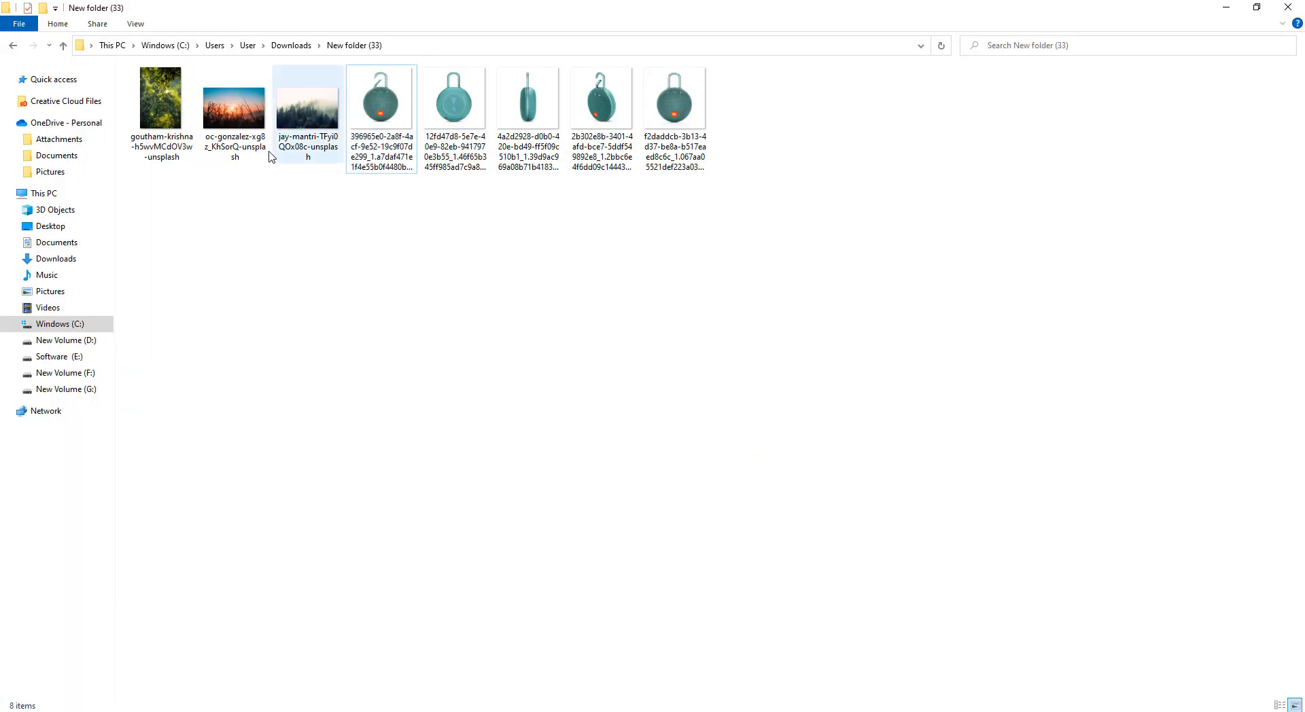
pyautogui.moveTo(381, 109); pyautogui.dragTo(160, 447)
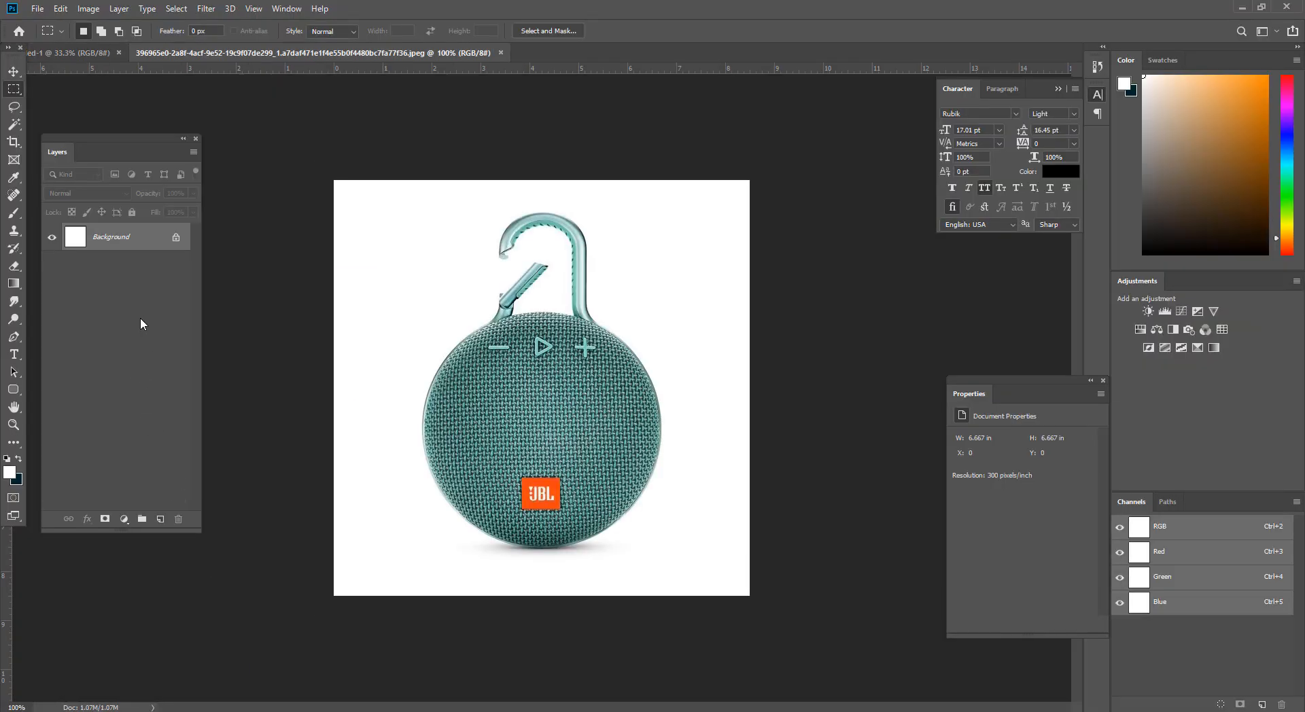
pyautogui.moveTo(0, 119)
pyautogui.mouseDown()
pyautogui.moveTo(15, 118)
pyautogui.moveTo(3, 117)
pyautogui.mouseUp()
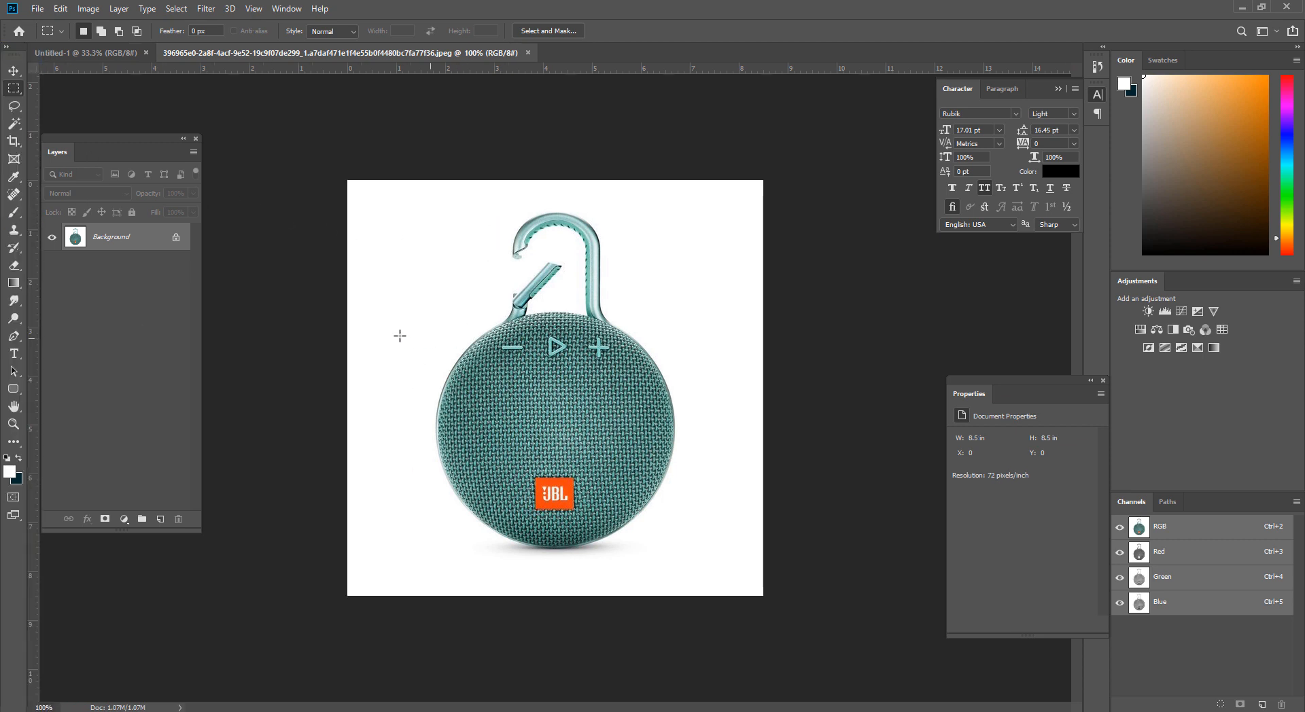
pyautogui.click(529, 53)
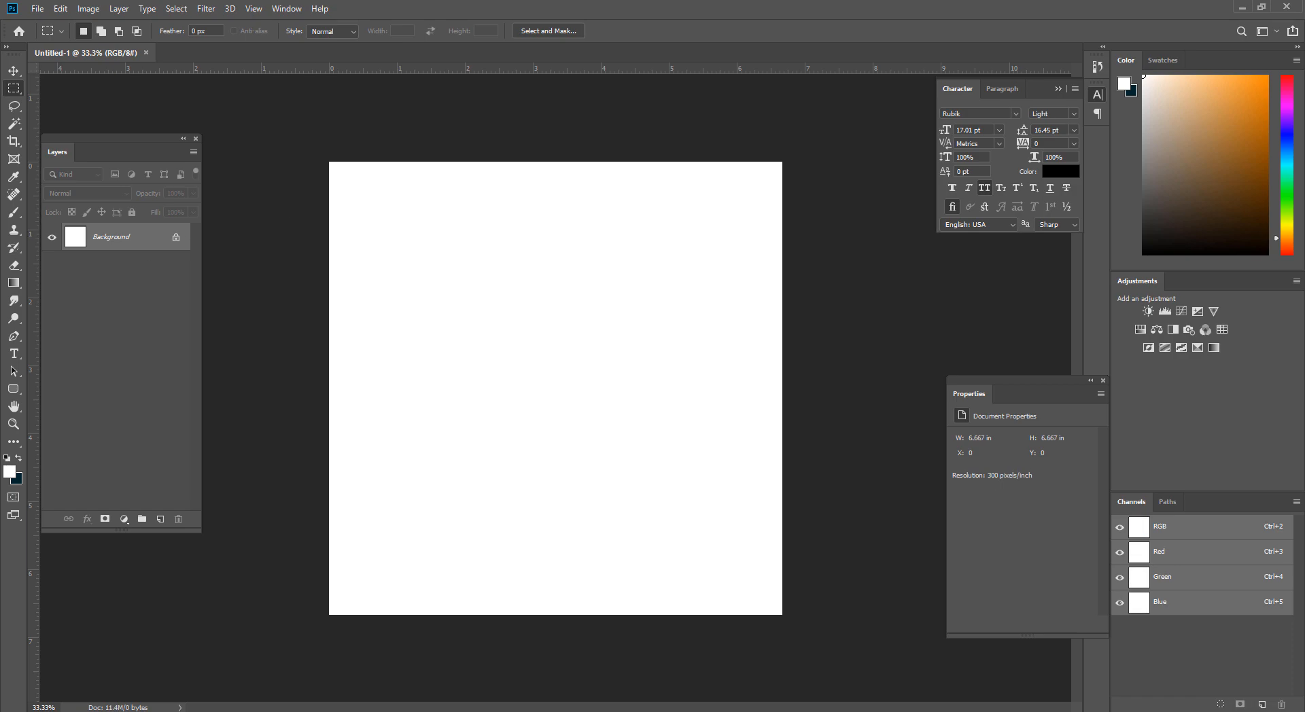
pyautogui.click(188, 711)
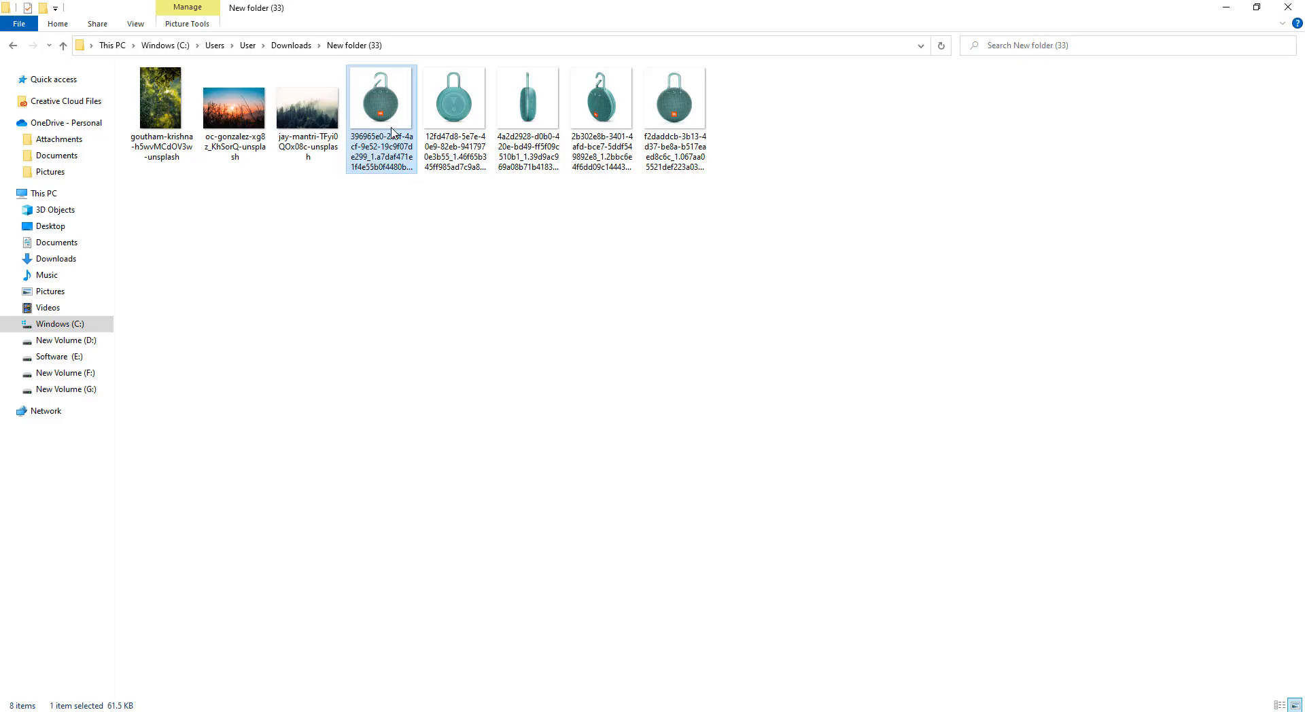
pyautogui.moveTo(390, 128); pyautogui.dragTo(567, 450)
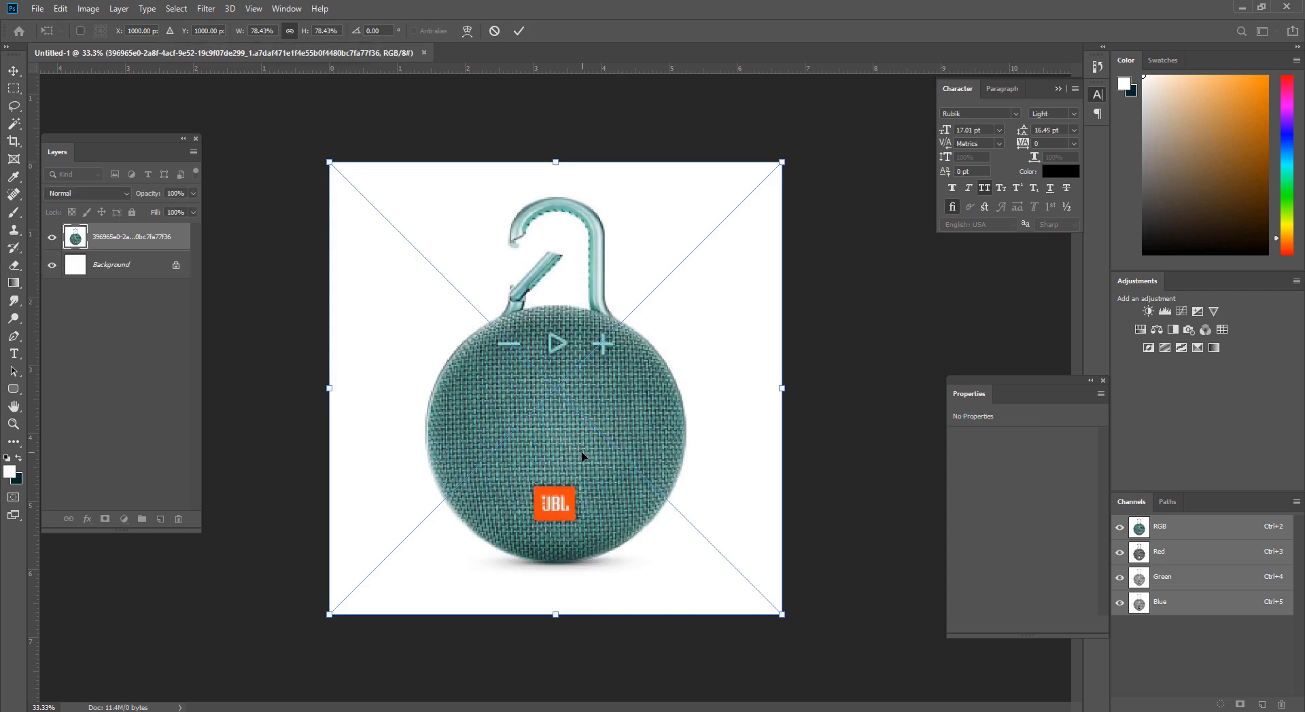
pyautogui.press('Return')
pyautogui.press('Delete')
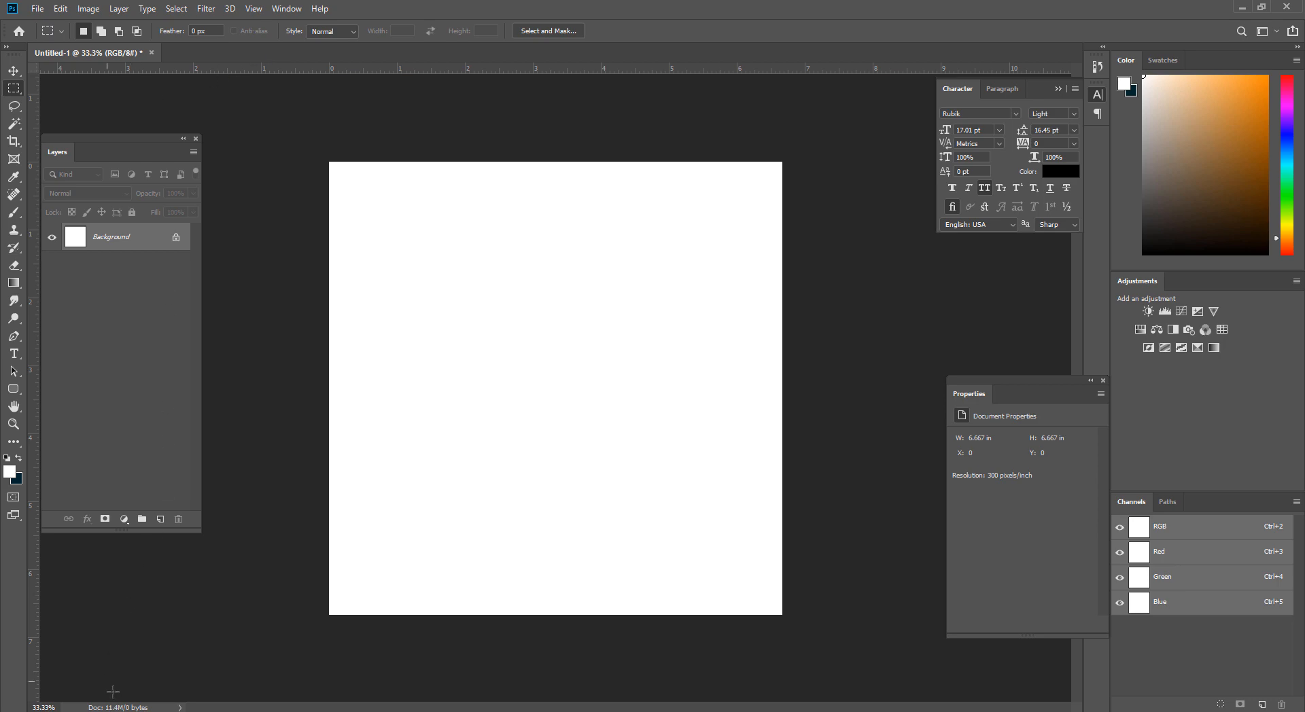
# Step: Open the speaker photo with the open carabiner from New folder (33) as a separate Photoshop document
pyautogui.click(222, 710)
pyautogui.click(276, 677)
pyautogui.moveTo(371, 106); pyautogui.dragTo(144, 385)
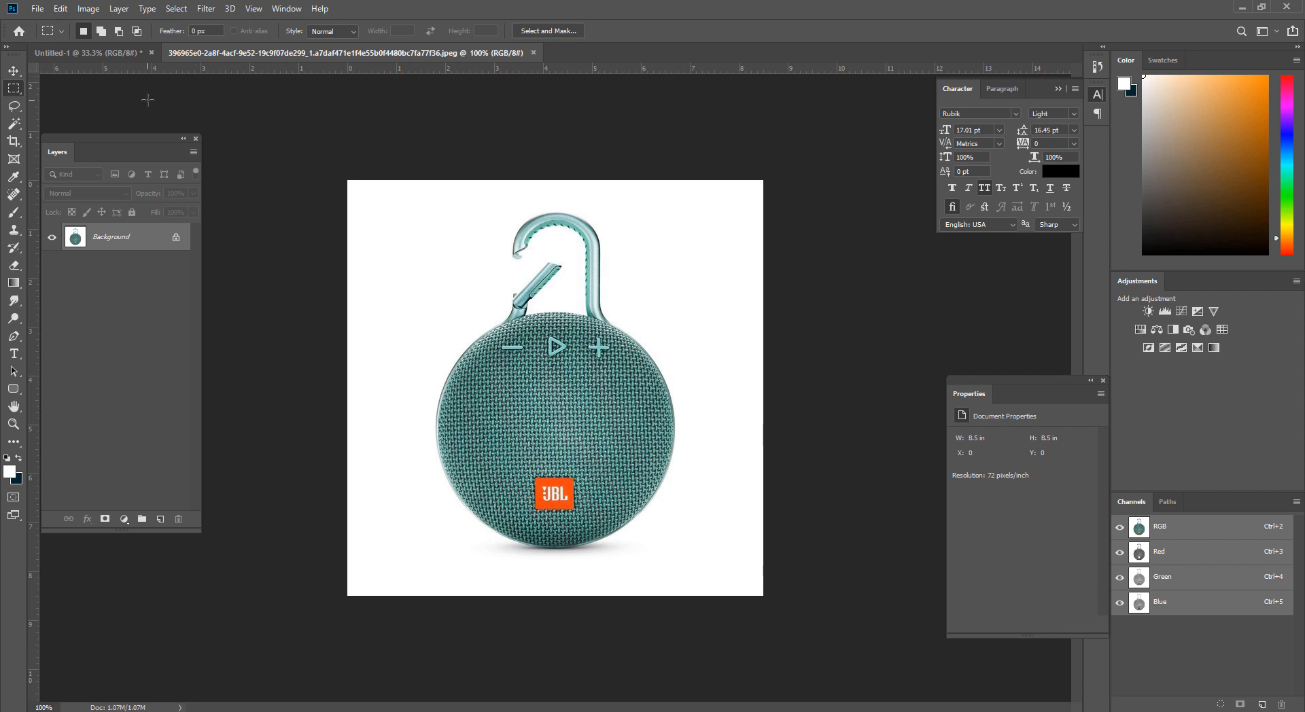
# Step: Select the white background around the speaker with the Magic Wand tool
pyautogui.click(16, 127)
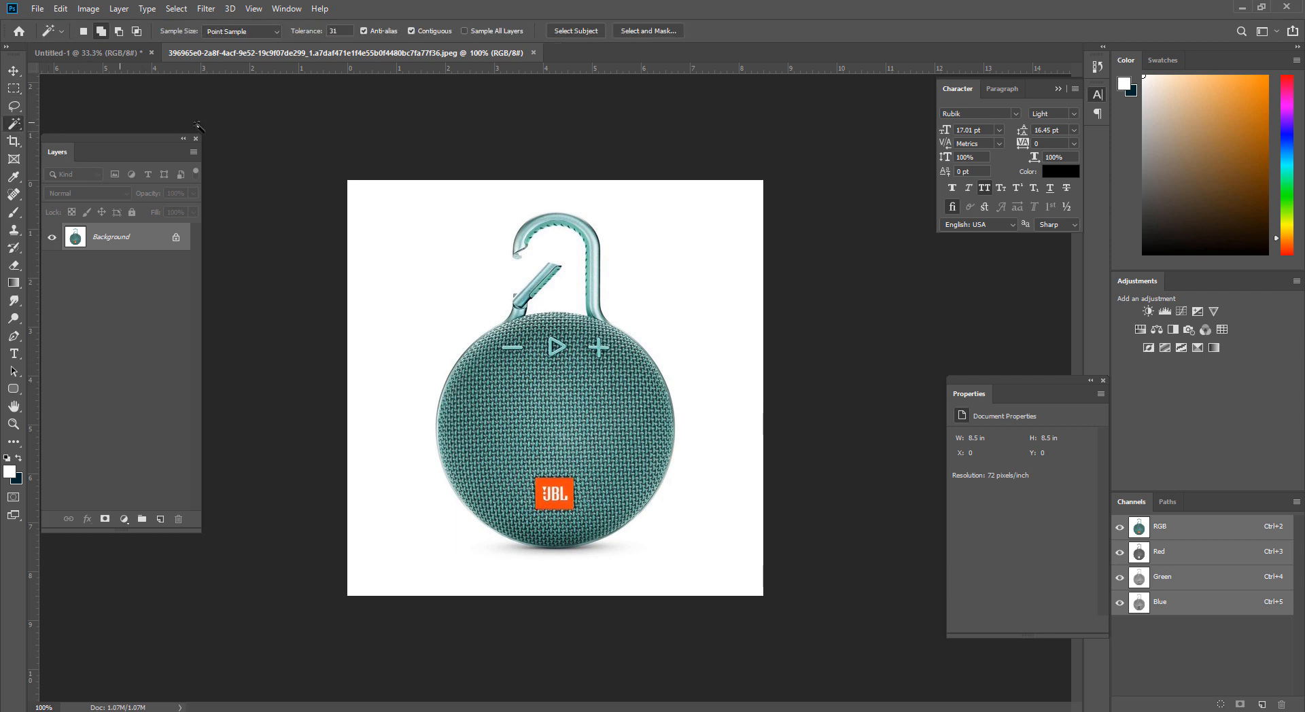
pyautogui.rightClick(17, 127)
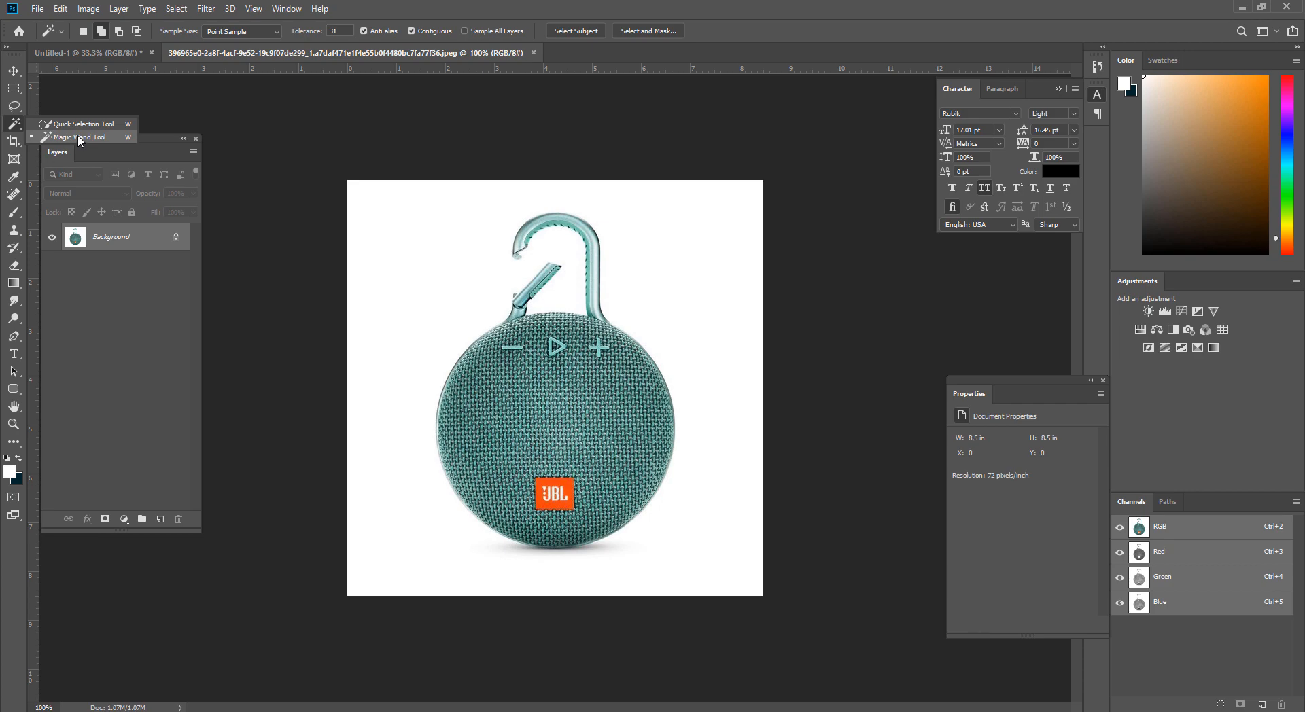
pyautogui.click(78, 138)
pyautogui.click(650, 302)
# Step: Subtract a small area beside the carabiner's clasp hinge from the background selection with the Lasso tool
pyautogui.hotkey('ctrl', 'space')
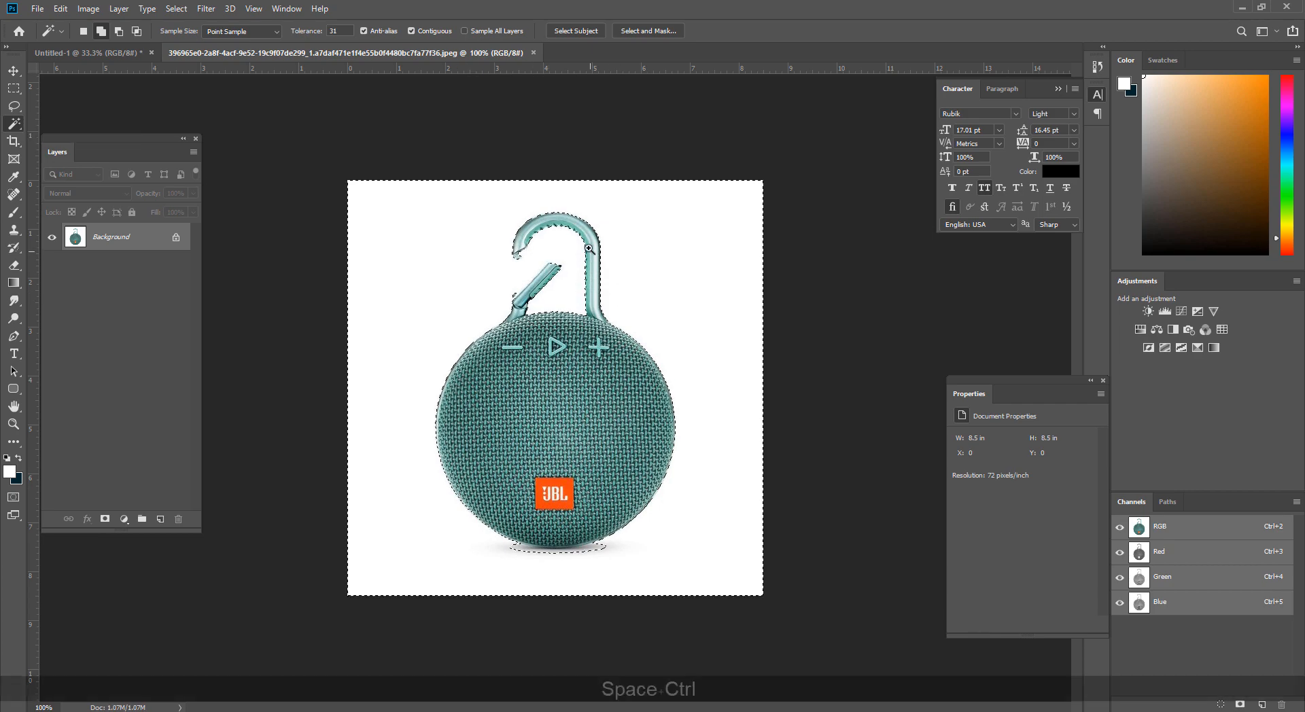
pyautogui.moveTo(586, 250); pyautogui.dragTo(476, 286)
pyautogui.moveTo(664, 539); pyautogui.dragTo(447, 389)
pyautogui.moveTo(362, 472); pyautogui.dragTo(488, 100)
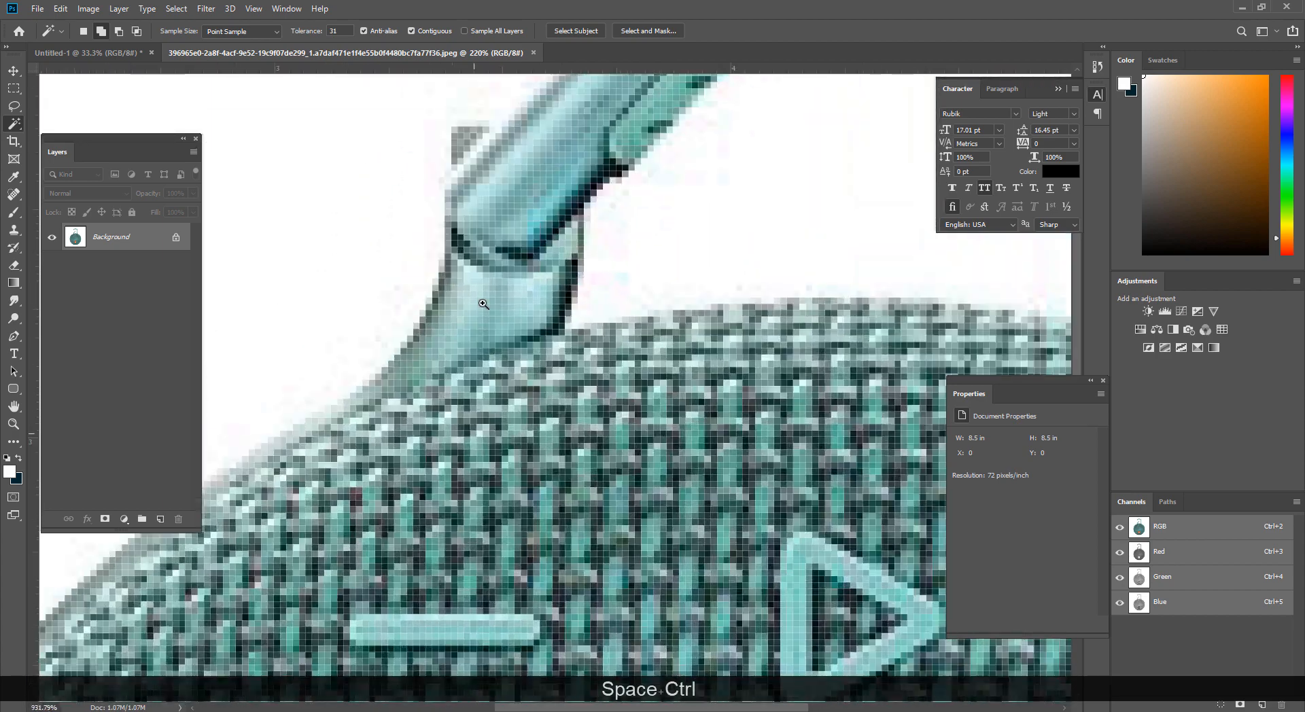
pyautogui.moveTo(494, 153); pyautogui.dragTo(437, 198)
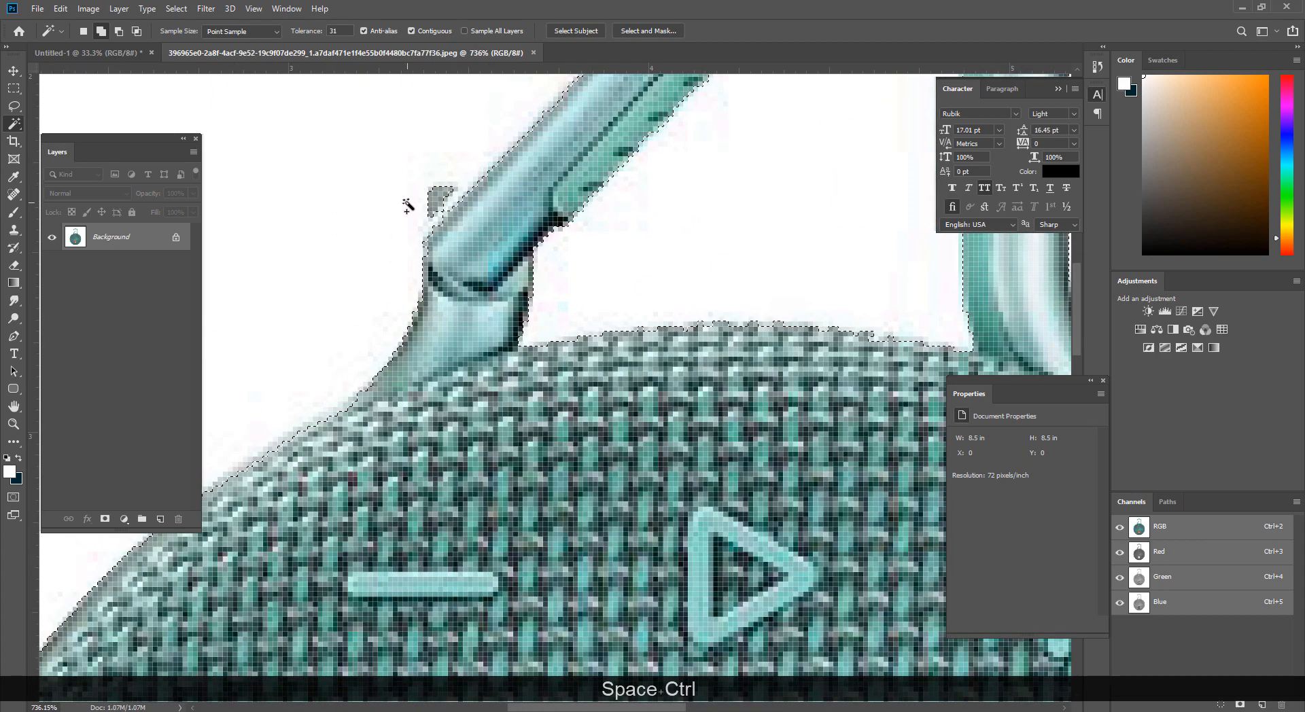
pyautogui.press('l')
pyautogui.press('alt')
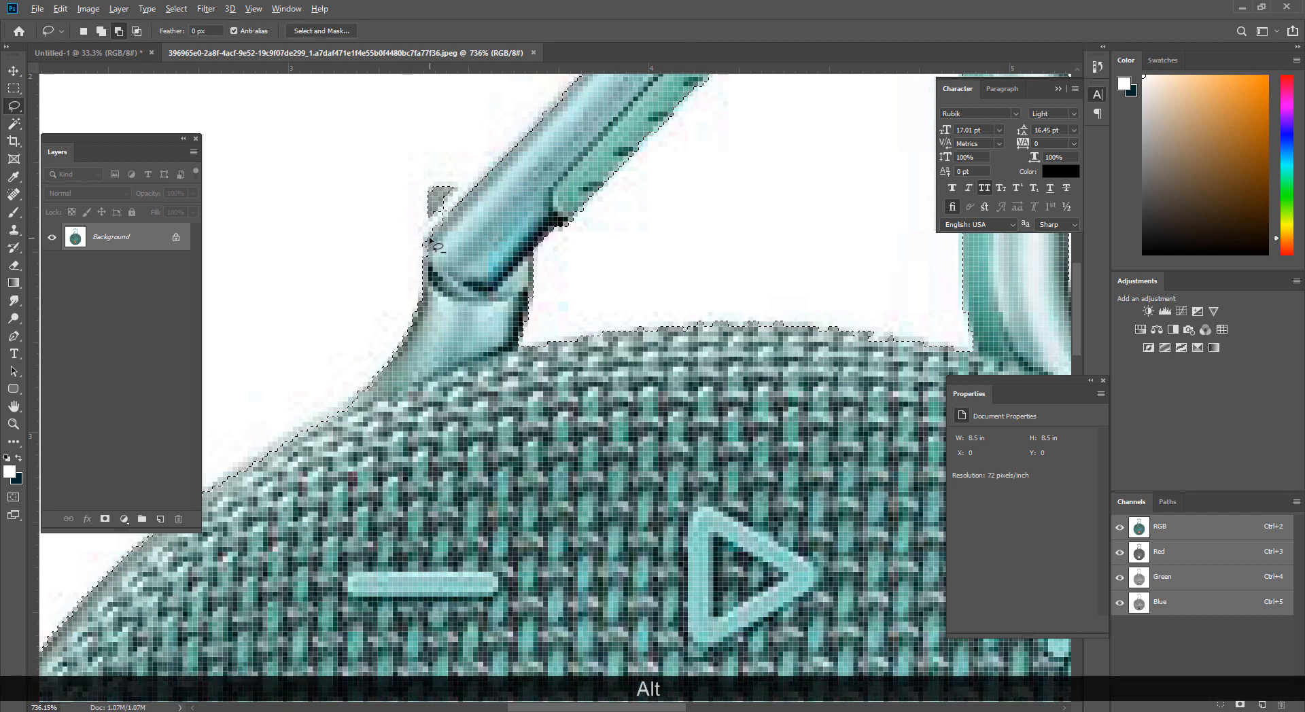
pyautogui.moveTo(430, 239)
pyautogui.mouseDown()
pyautogui.moveTo(435, 211)
pyautogui.moveTo(465, 193)
pyautogui.moveTo(452, 236)
pyautogui.moveTo(474, 204)
pyautogui.moveTo(435, 204)
pyautogui.mouseUp()
# Step: Trace the speaker's bottom edge above the shadow with a curved Pen tool path
pyautogui.hotkey('ctrl', 'alt', 'space')
pyautogui.moveTo(502, 305); pyautogui.dragTo(411, 233)
pyautogui.hotkey('ctrl', 'space')
pyautogui.click(556, 280)
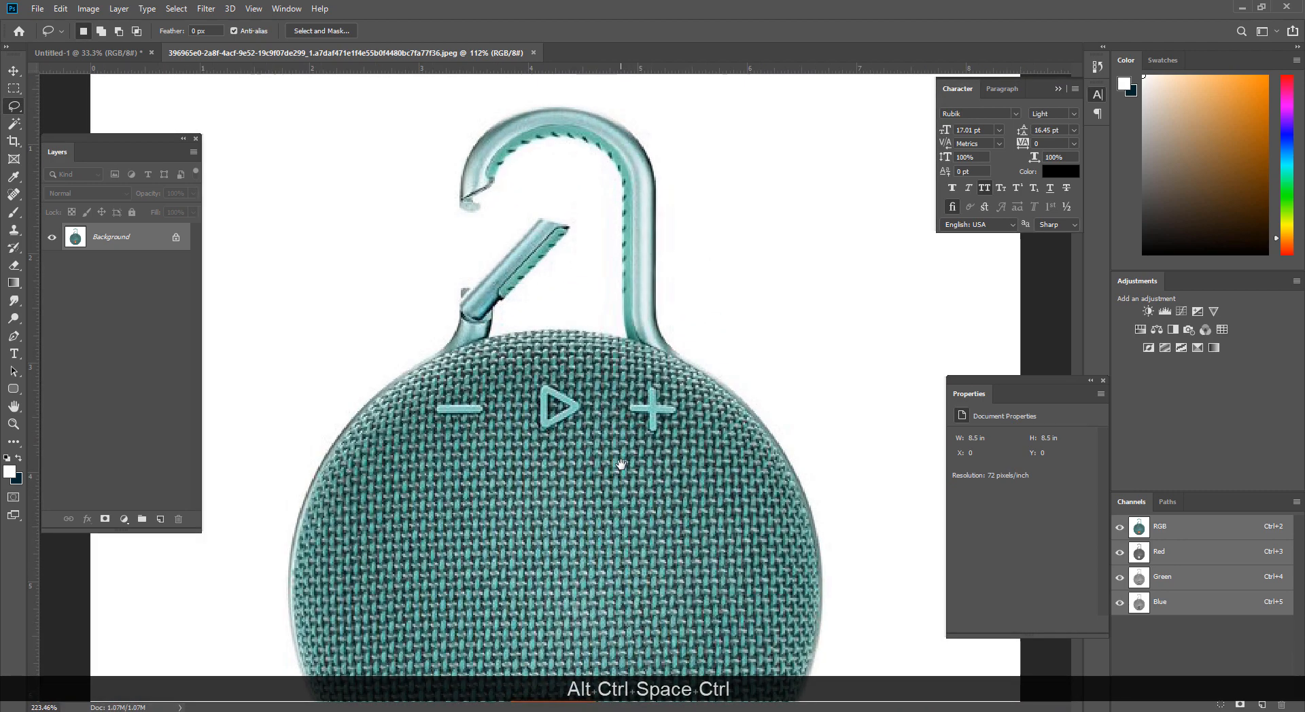
pyautogui.press('space')
pyautogui.moveTo(620, 466); pyautogui.dragTo(607, 160)
pyautogui.moveTo(453, 612); pyautogui.dragTo(554, 524)
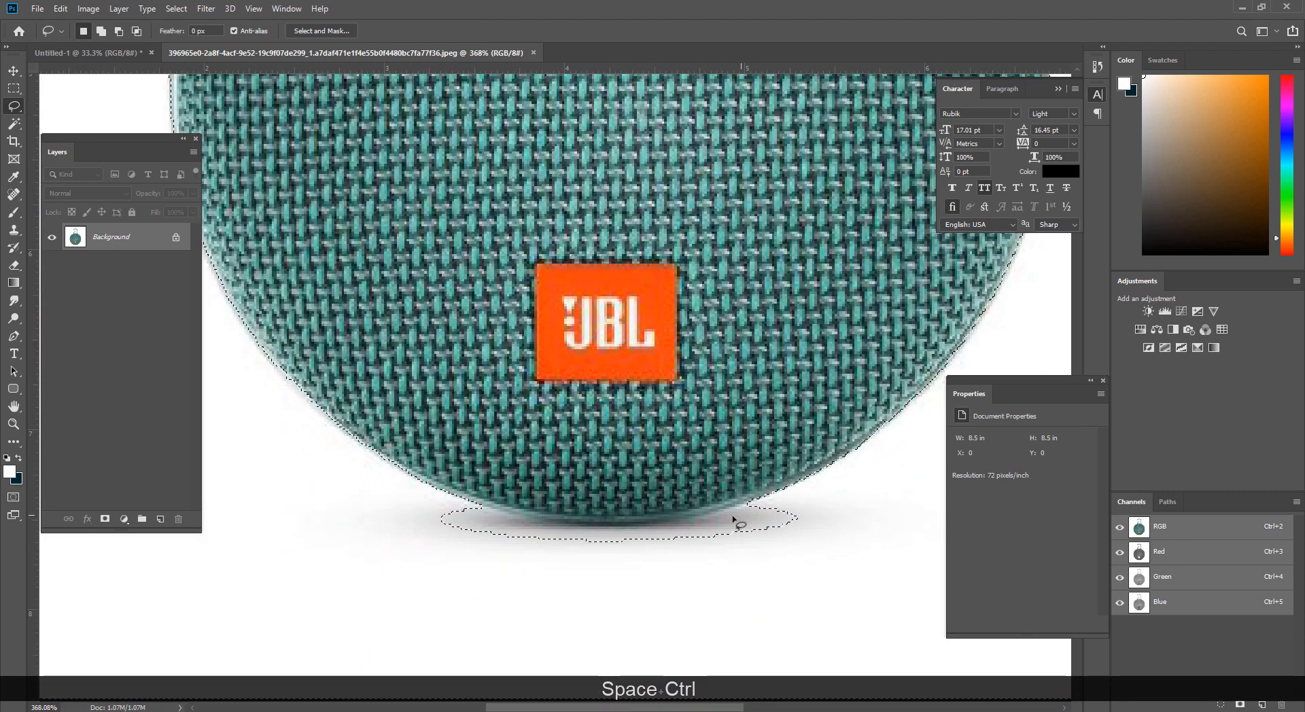
pyautogui.press('p')
pyautogui.click(479, 506)
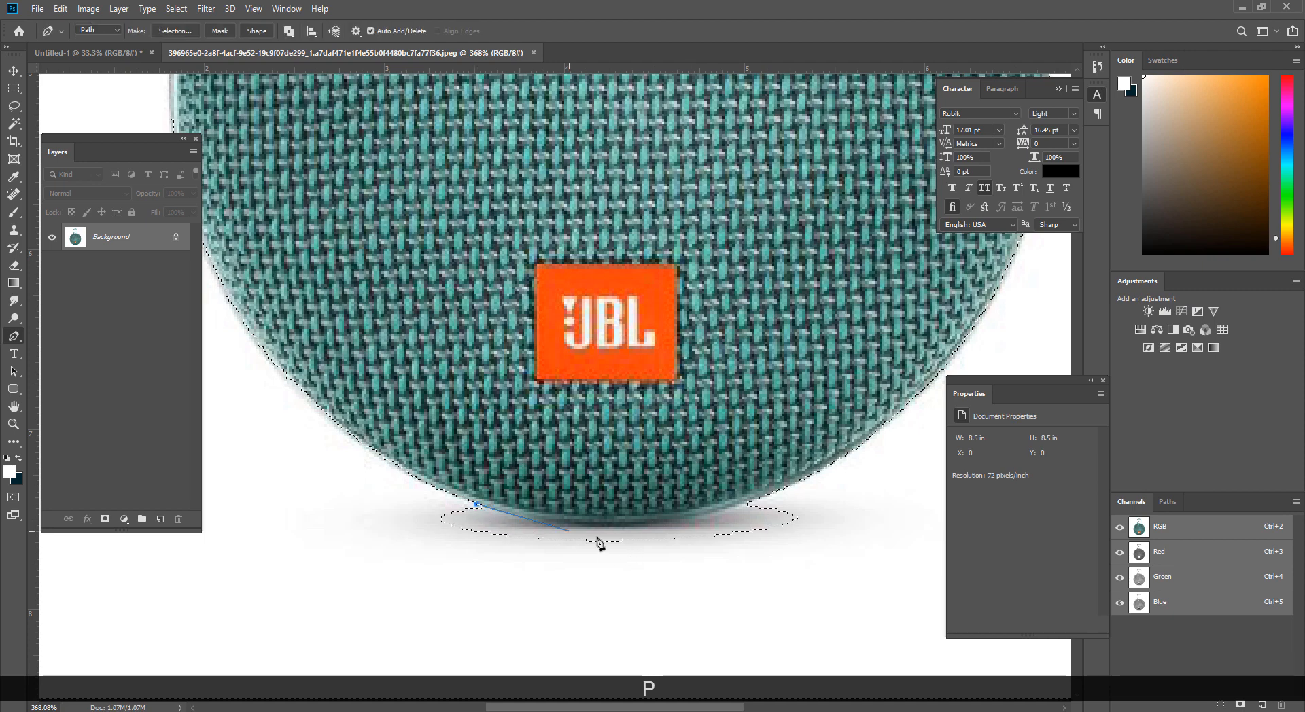
pyautogui.press('space')
pyautogui.moveTo(598, 541); pyautogui.dragTo(544, 492)
pyautogui.click(578, 469)
pyautogui.moveTo(664, 427); pyautogui.dragTo(708, 411)
# Step: Extend the path around the shadow below the speaker and add the enclosed area to the background selection
pyautogui.moveTo(774, 626); pyautogui.dragTo(591, 696)
pyautogui.moveTo(458, 672); pyautogui.dragTo(367, 646)
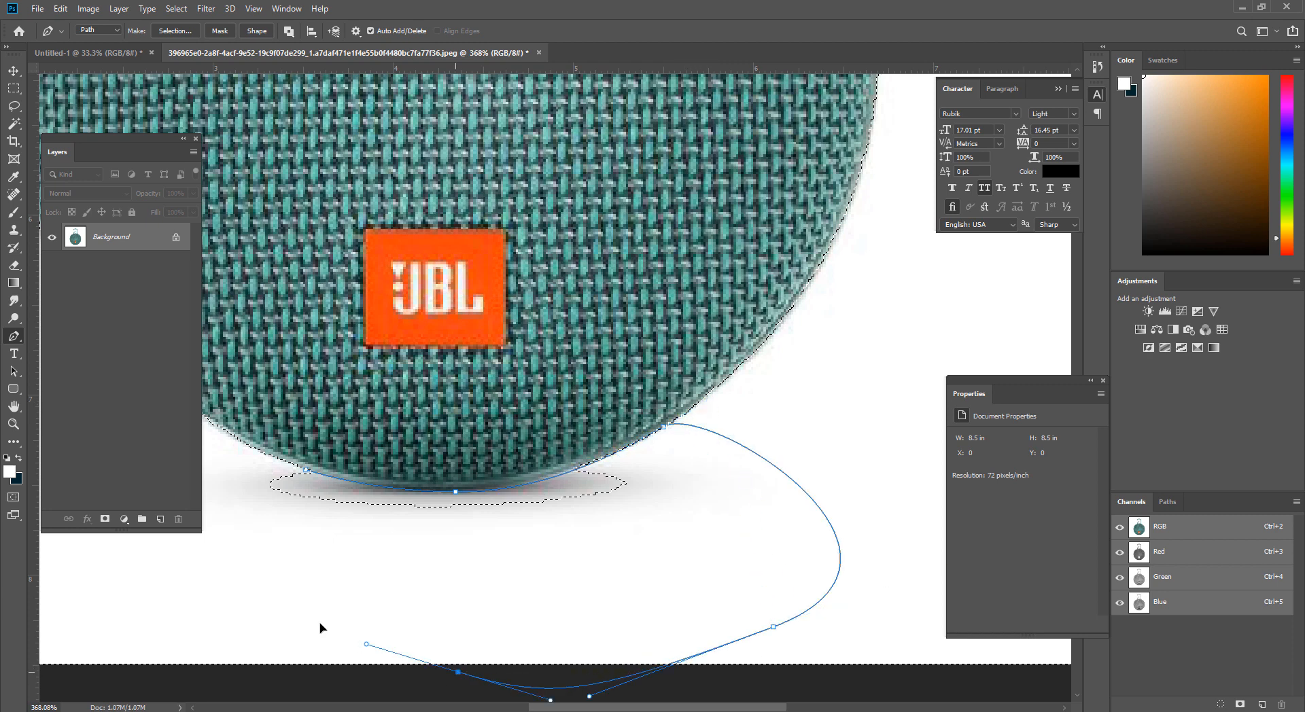
pyautogui.moveTo(263, 552); pyautogui.dragTo(265, 517)
pyautogui.click(258, 470)
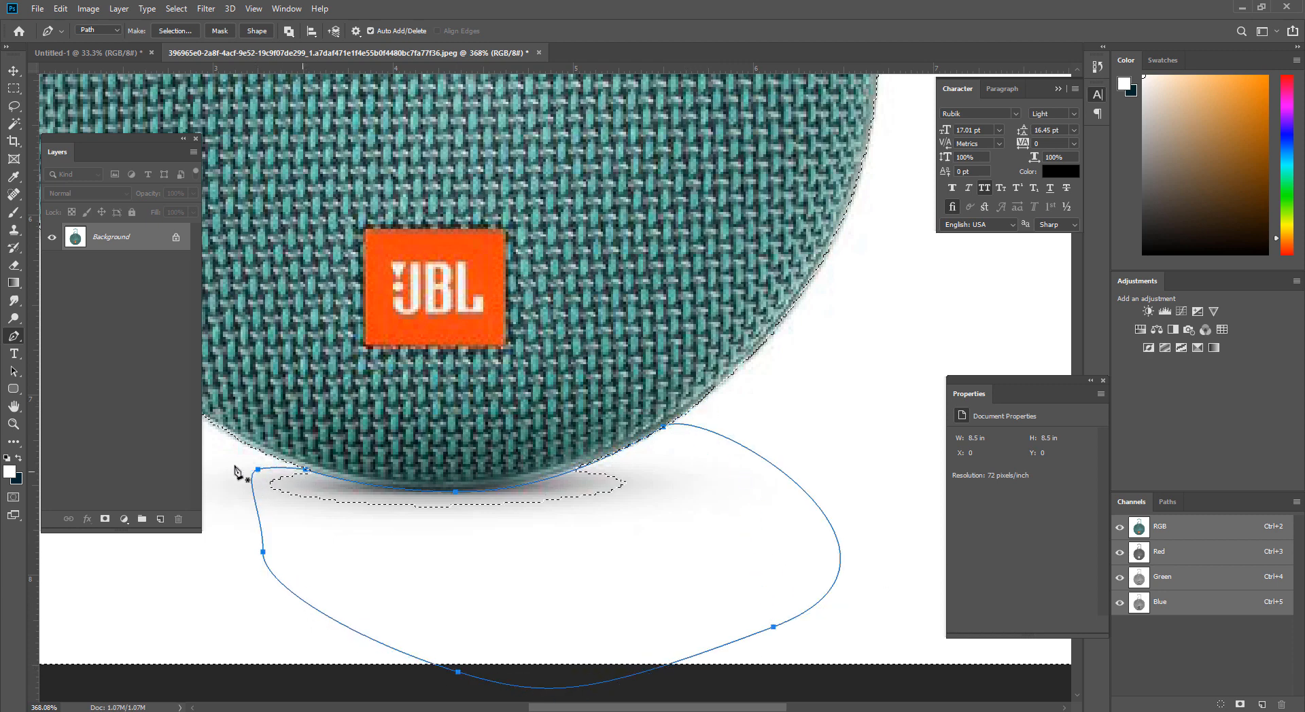
pyautogui.hotkey('ctrl', 'shift', 'Return')
# Step: Draw a Pen path along the speaker's upper-right edge, starting where the carabiner meets the body and looping back inside the speaker
pyautogui.moveTo(520, 495); pyautogui.dragTo(488, 425)
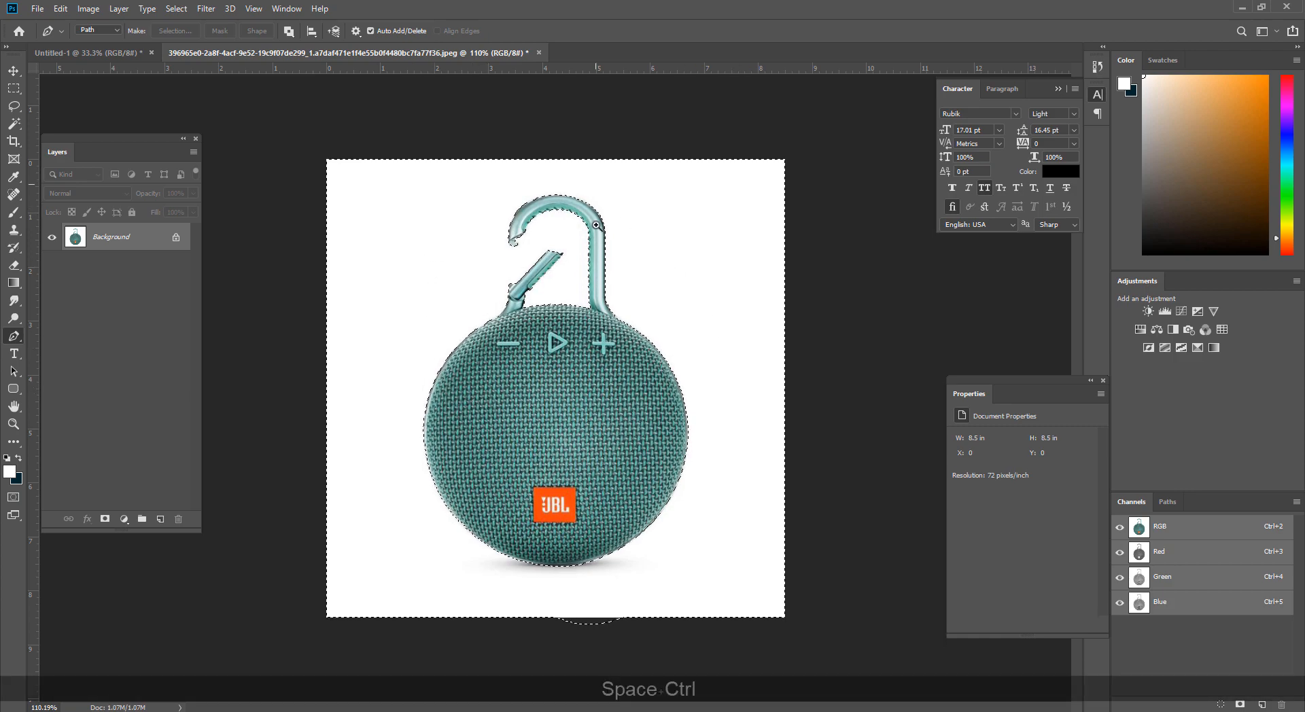
pyautogui.moveTo(597, 201); pyautogui.dragTo(653, 343)
pyautogui.moveTo(587, 318); pyautogui.dragTo(501, 353)
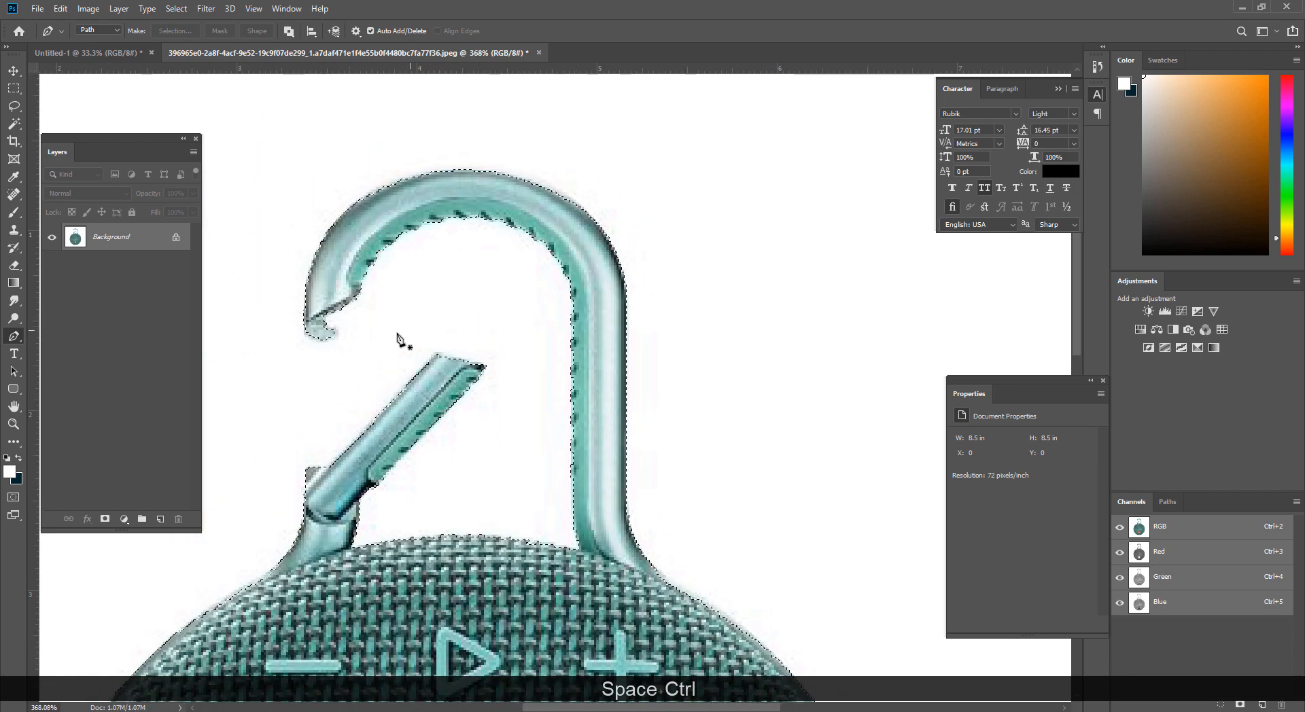
pyautogui.moveTo(435, 420); pyautogui.dragTo(537, 429)
pyautogui.moveTo(632, 515); pyautogui.dragTo(453, 463)
pyautogui.moveTo(381, 136); pyautogui.dragTo(626, 164)
pyautogui.moveTo(347, 335); pyautogui.dragTo(386, 611)
pyautogui.moveTo(480, 324); pyautogui.dragTo(480, 330)
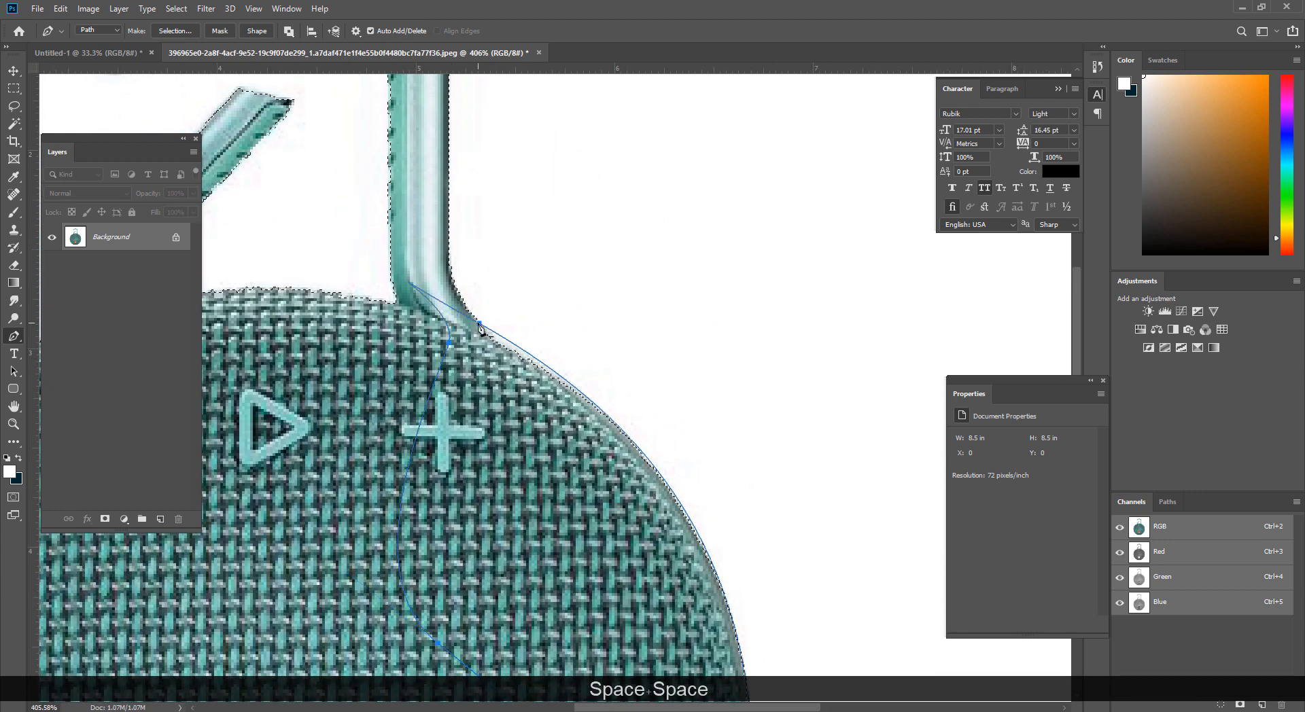
# Step: Undo adding the shoulder path to the selection and subtract that path from the background selection instead
pyautogui.hotkey('ctrl', 'shift', 'Return')
pyautogui.hotkey('ctrl', 'z')
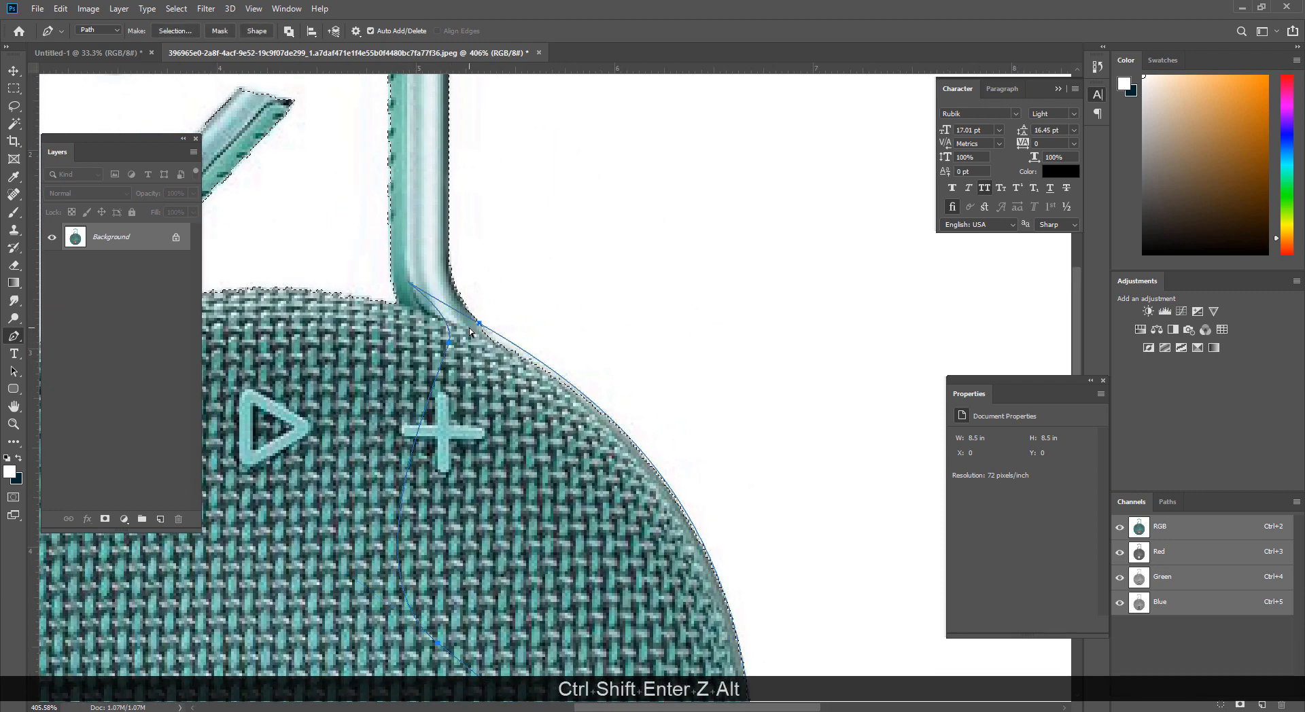
pyautogui.press('Return')
# Step: Invert the background selection so that only the speaker is selected
pyautogui.moveTo(628, 412); pyautogui.dragTo(566, 373)
pyautogui.moveTo(626, 301); pyautogui.dragTo(537, 451)
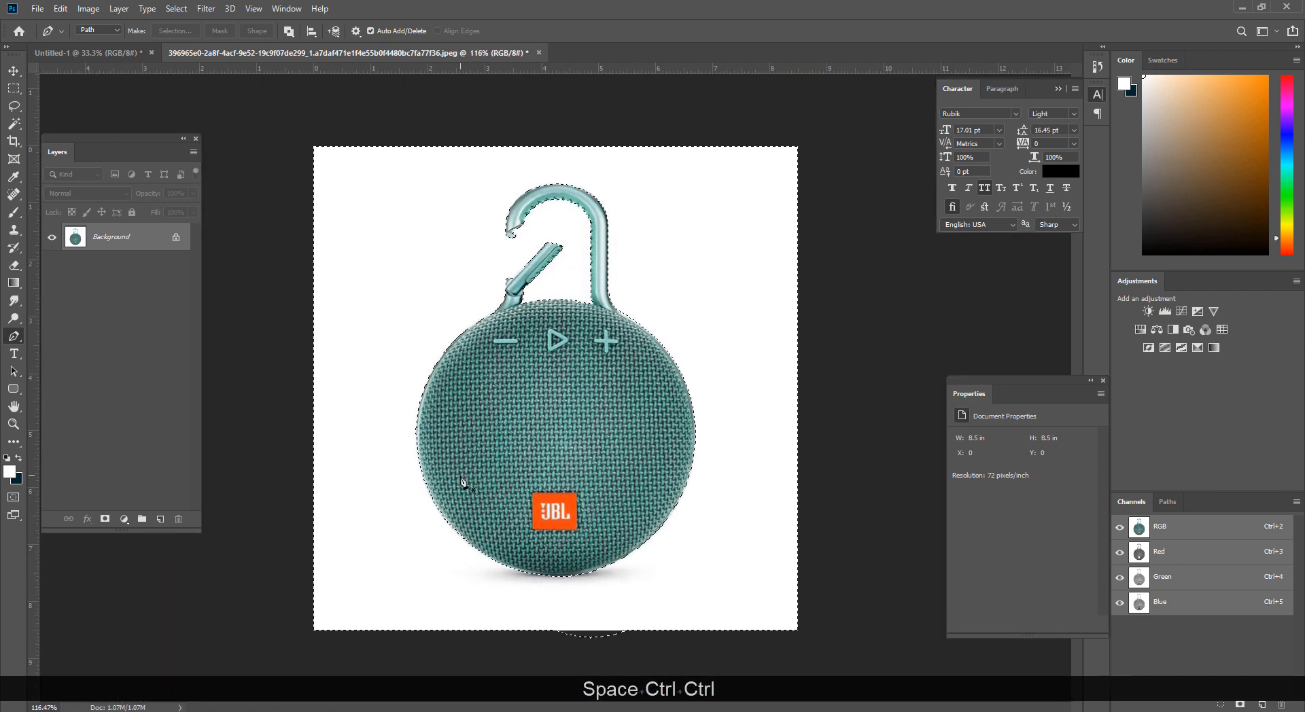
pyautogui.hotkey('ctrl', 'shift', 'i')
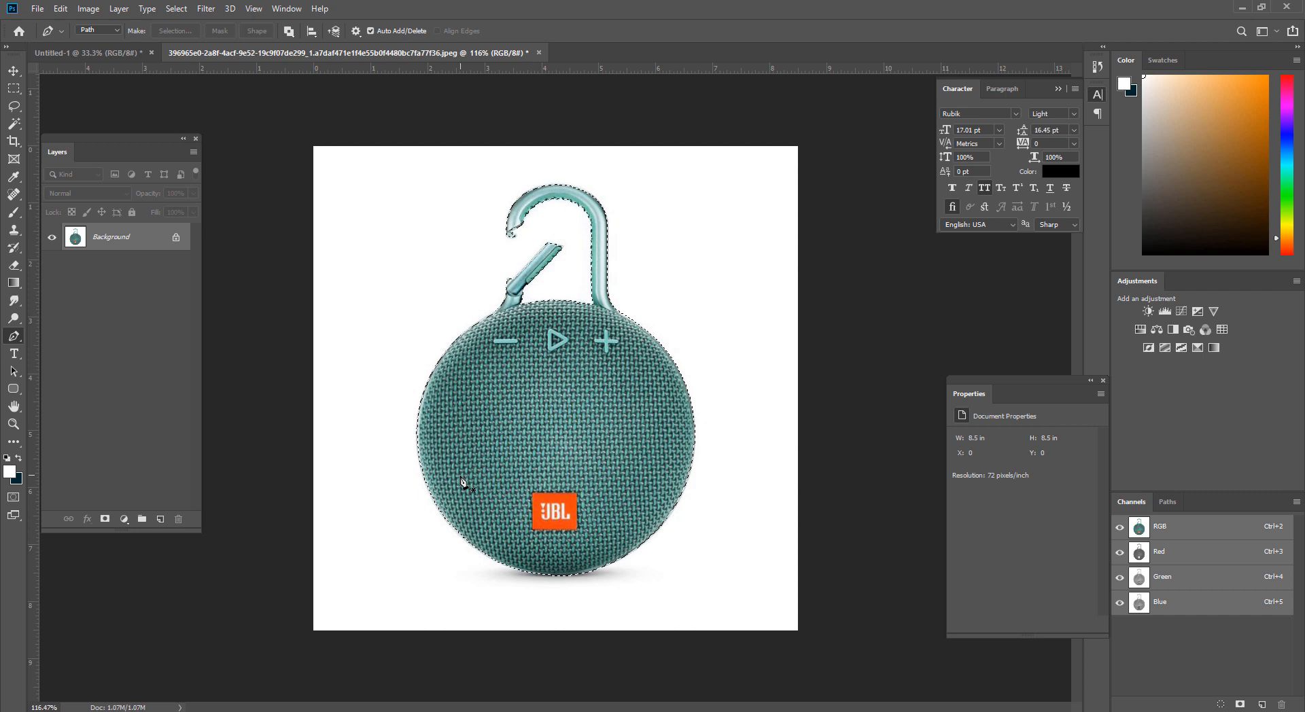
# Step: Feather the speaker selection by 0.5 pixels and copy the selected area to a new layer
pyautogui.hotkey('shift', 'F6')
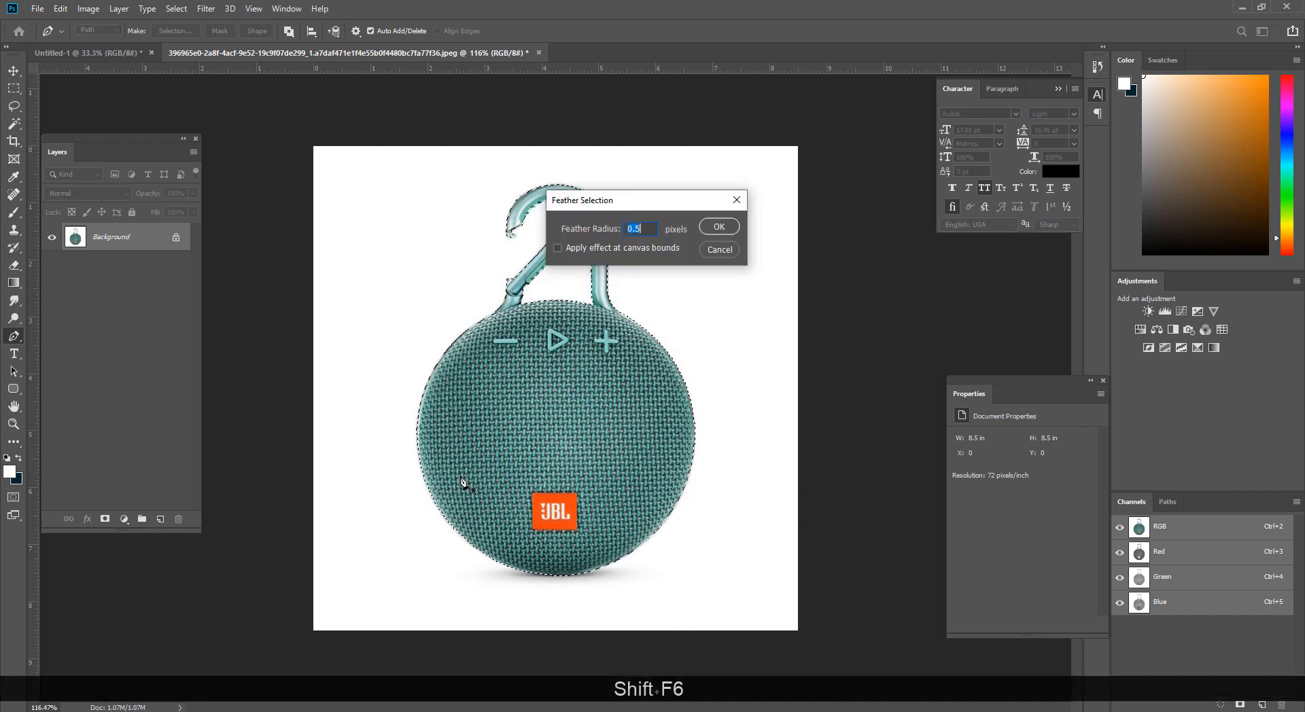
pyautogui.press('Return')
pyautogui.hotkey('ctrl', 'j')
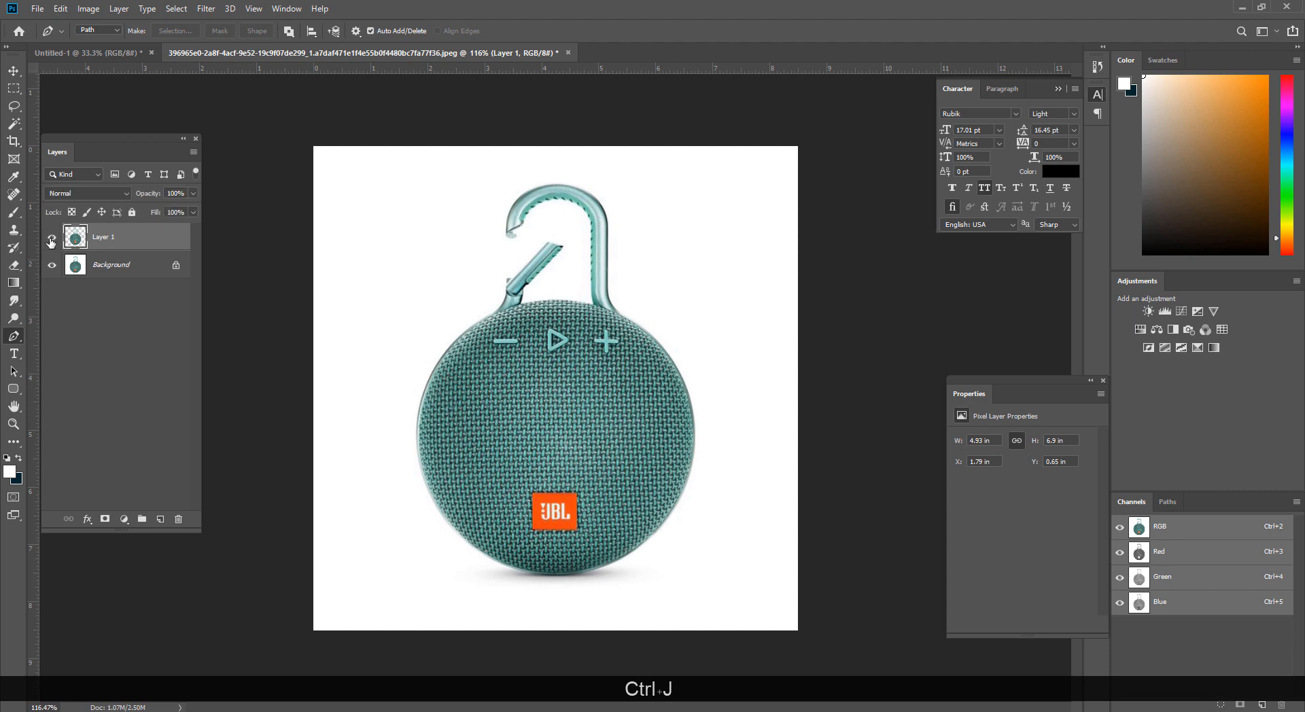
# Step: Convert the speaker cutout layer to a smart object and duplicate the background layer as a second smart object
pyautogui.rightClick(113, 241)
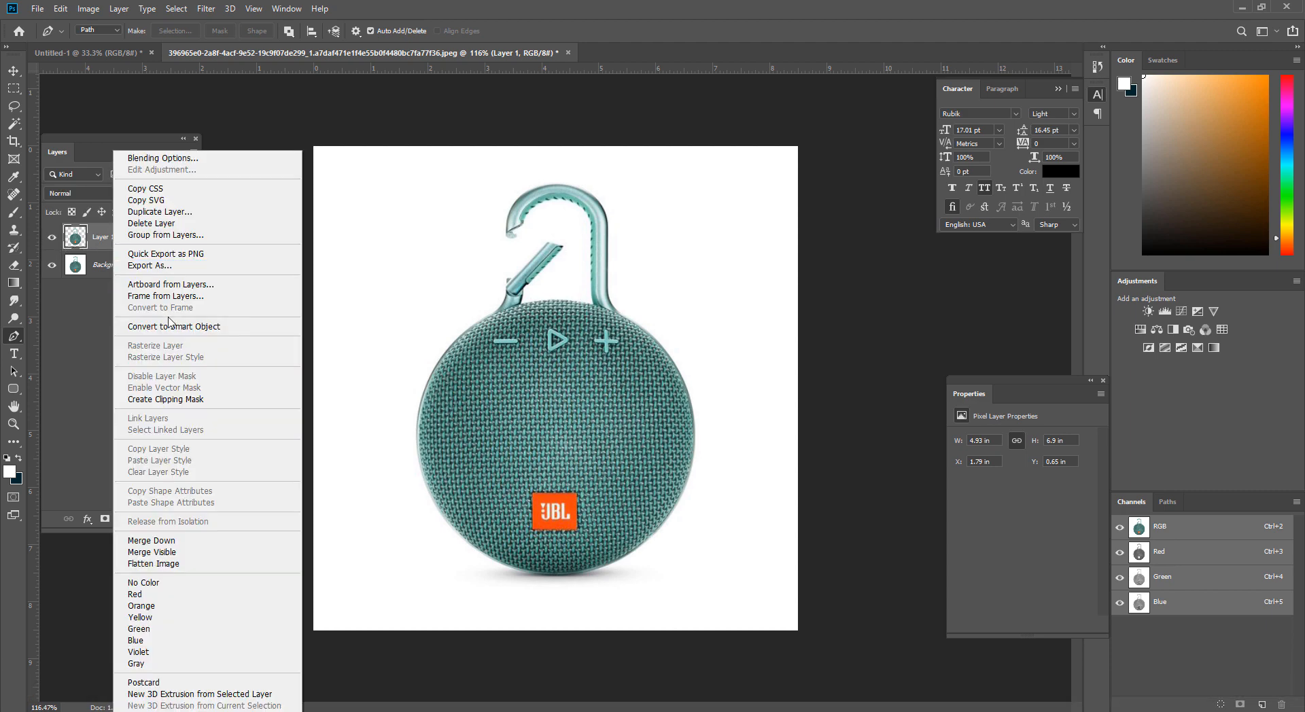
pyautogui.moveTo(131, 268); pyautogui.dragTo(160, 519)
pyautogui.rightClick(119, 274)
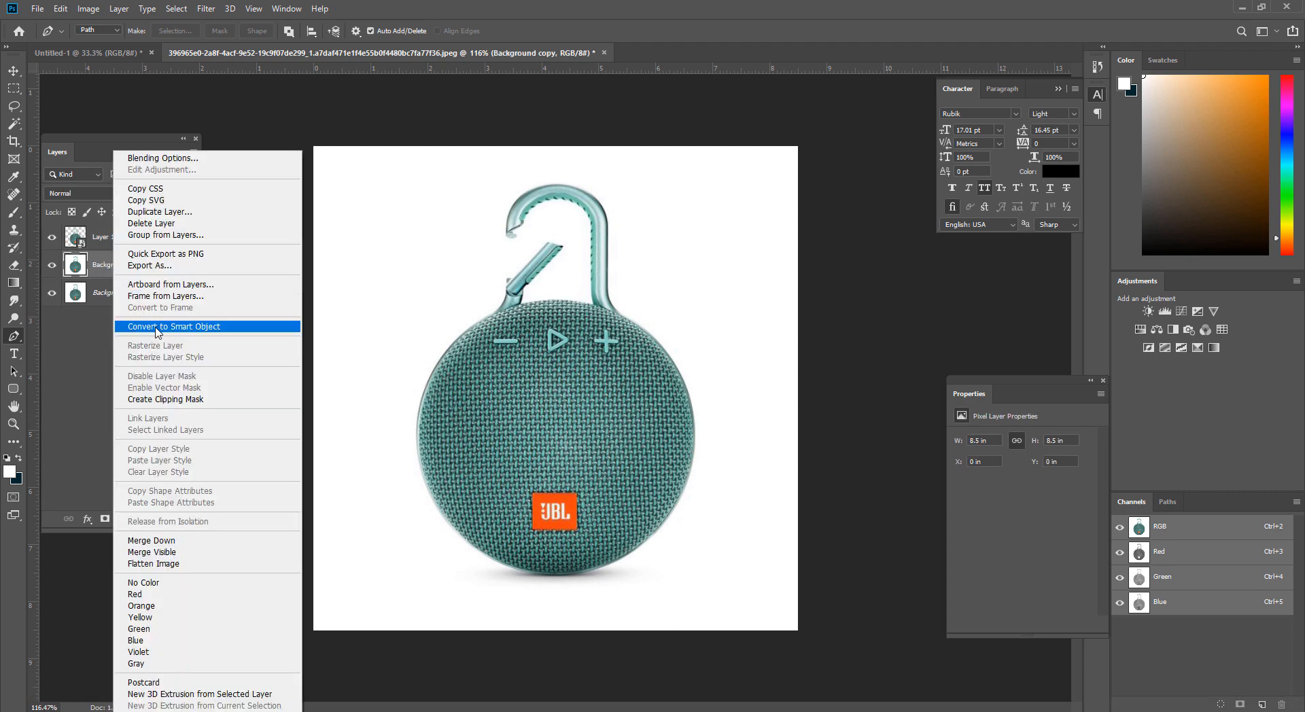
pyautogui.click(152, 330)
# Step: Group the cutout and the background copy, and name the group "image"
pyautogui.keyDown('shift'); pyautogui.click(116, 246); pyautogui.keyUp('shift')
pyautogui.hotkey('shift', 'ctrl', 'g')
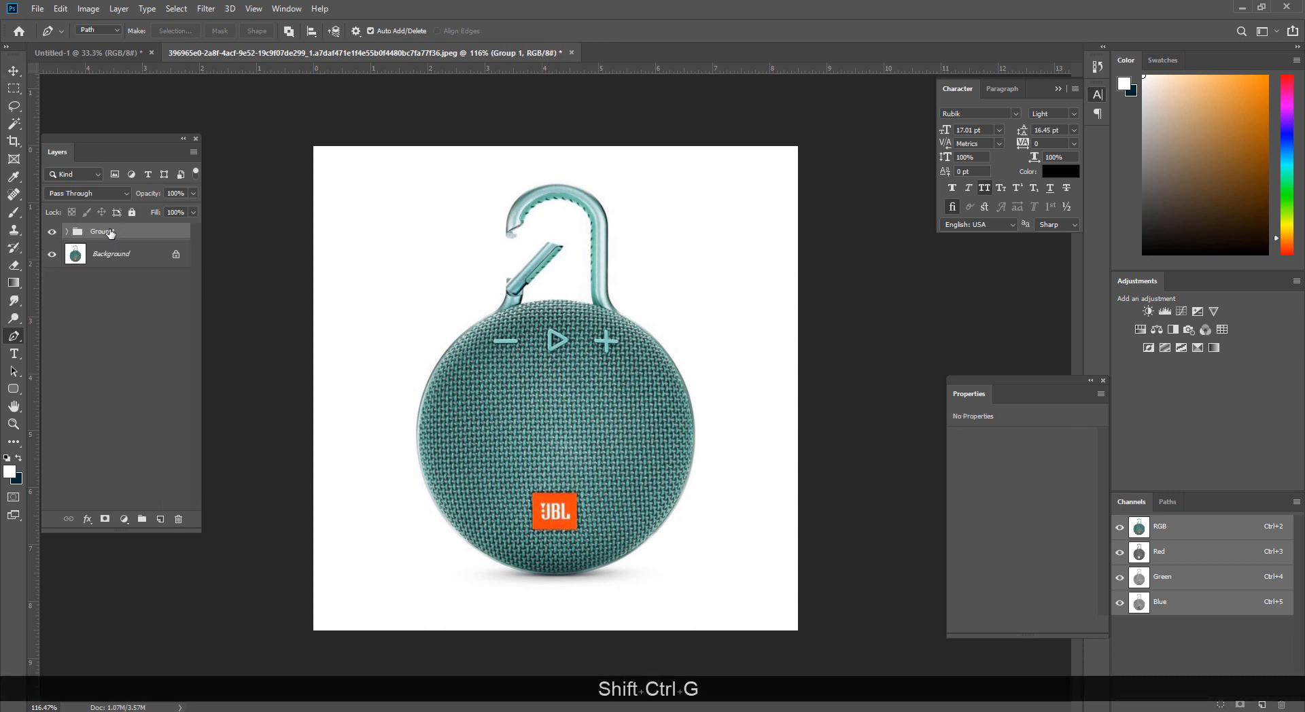
pyautogui.doubleClick(102, 232)
pyautogui.write('image')
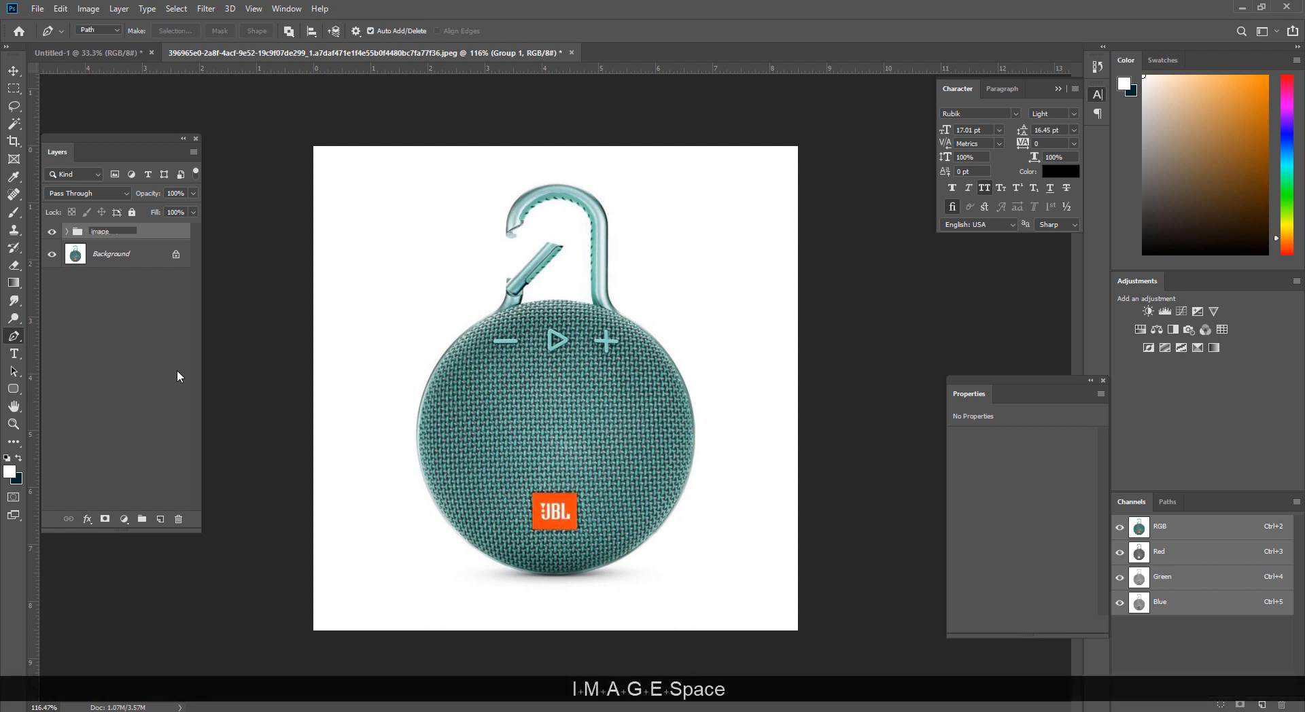
pyautogui.press('Return')
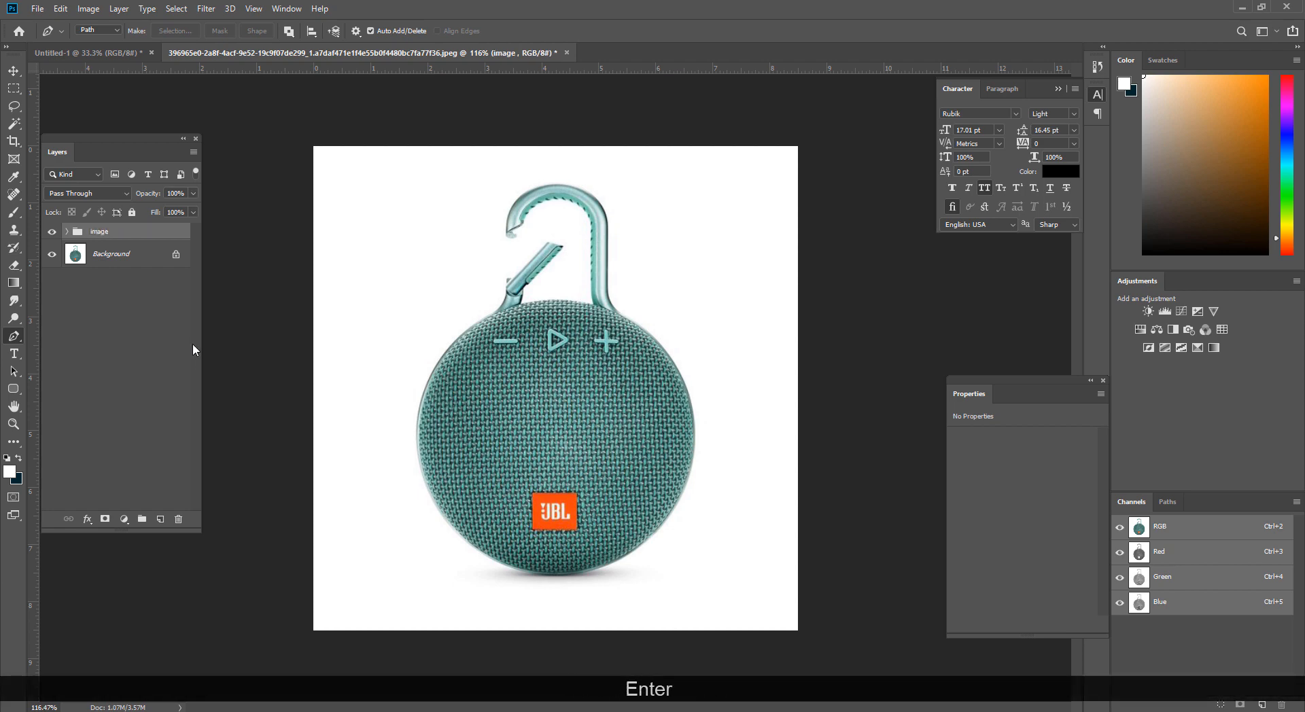
# Step: Bring the image group into the Untitled-1 document, enlarge it to about 186% and position it near the canvas centre
pyautogui.press('v')
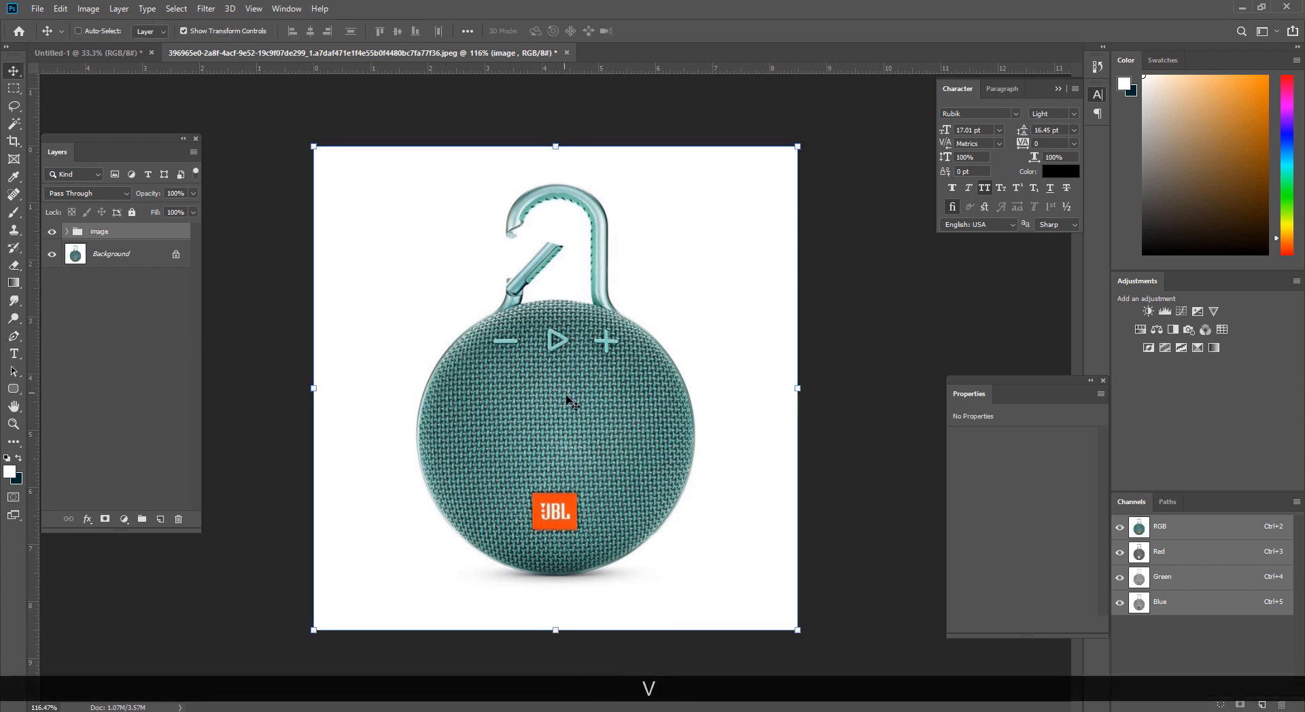
pyautogui.moveTo(448, 343); pyautogui.dragTo(577, 414)
pyautogui.hotkey('ctrl', 't')
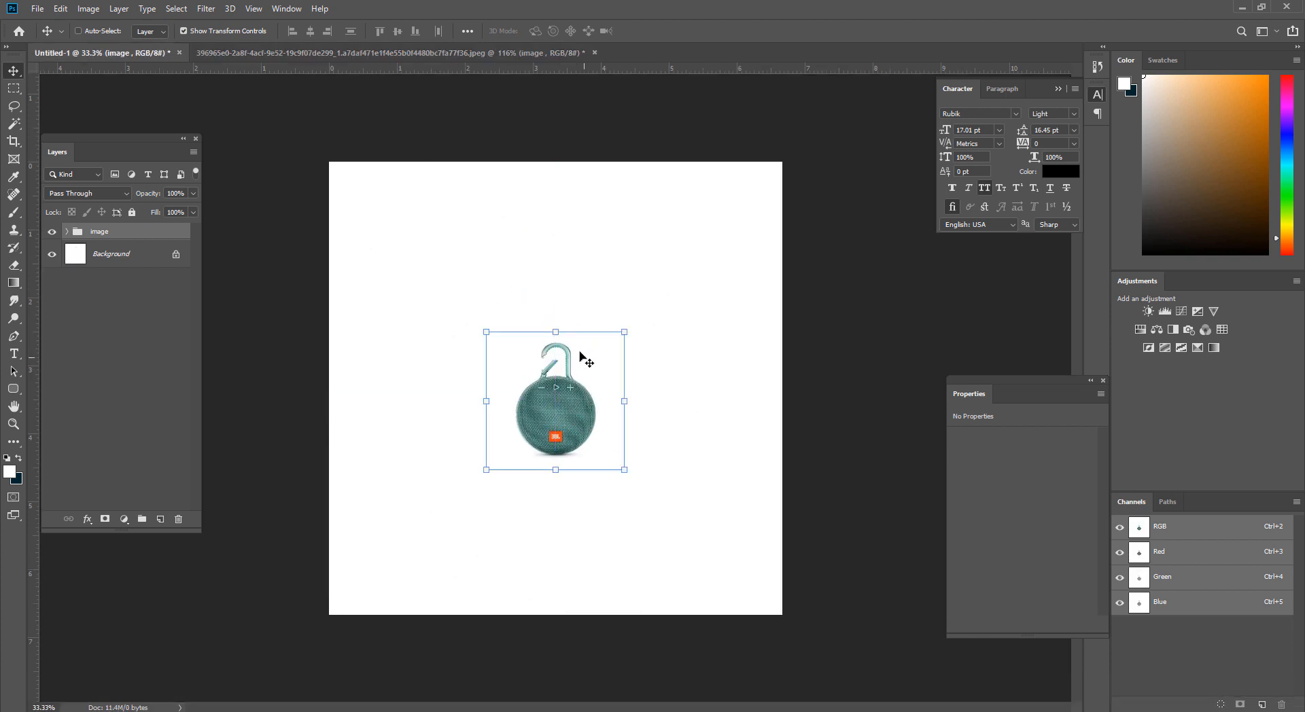
pyautogui.moveTo(556, 329); pyautogui.dragTo(557, 212)
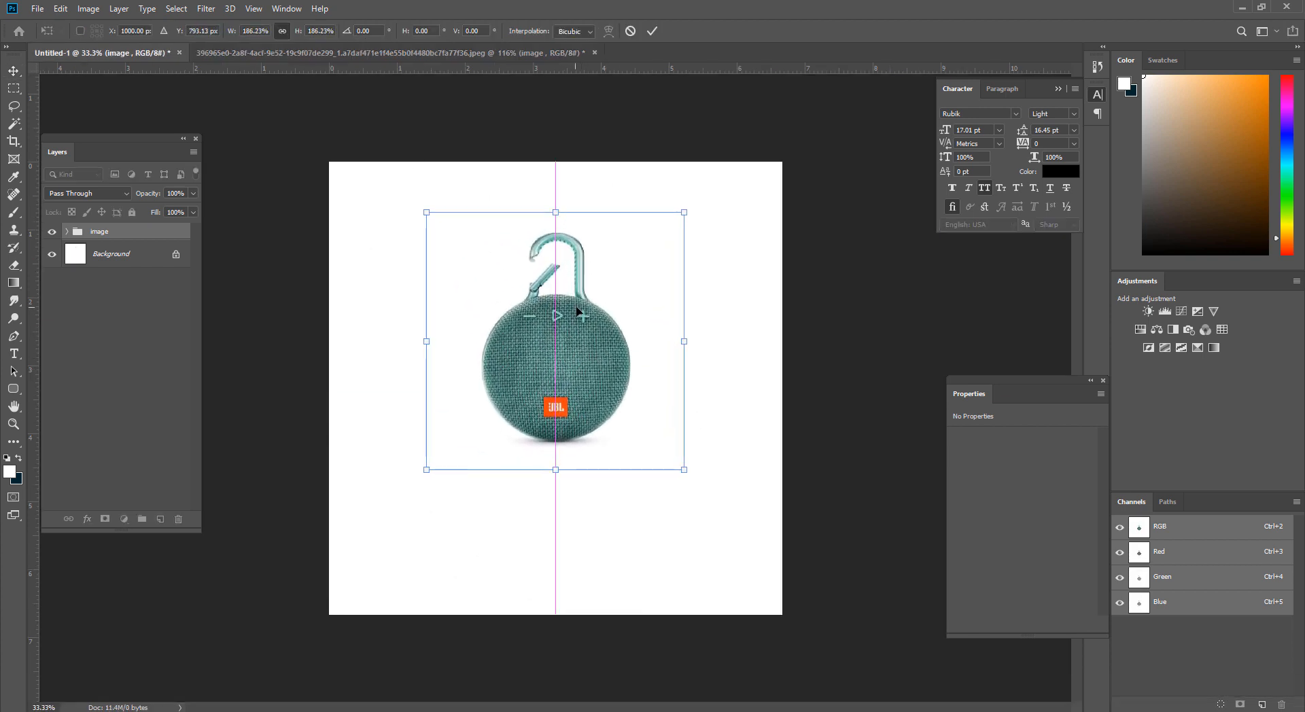
pyautogui.moveTo(582, 300); pyautogui.dragTo(593, 316)
pyautogui.press('Return')
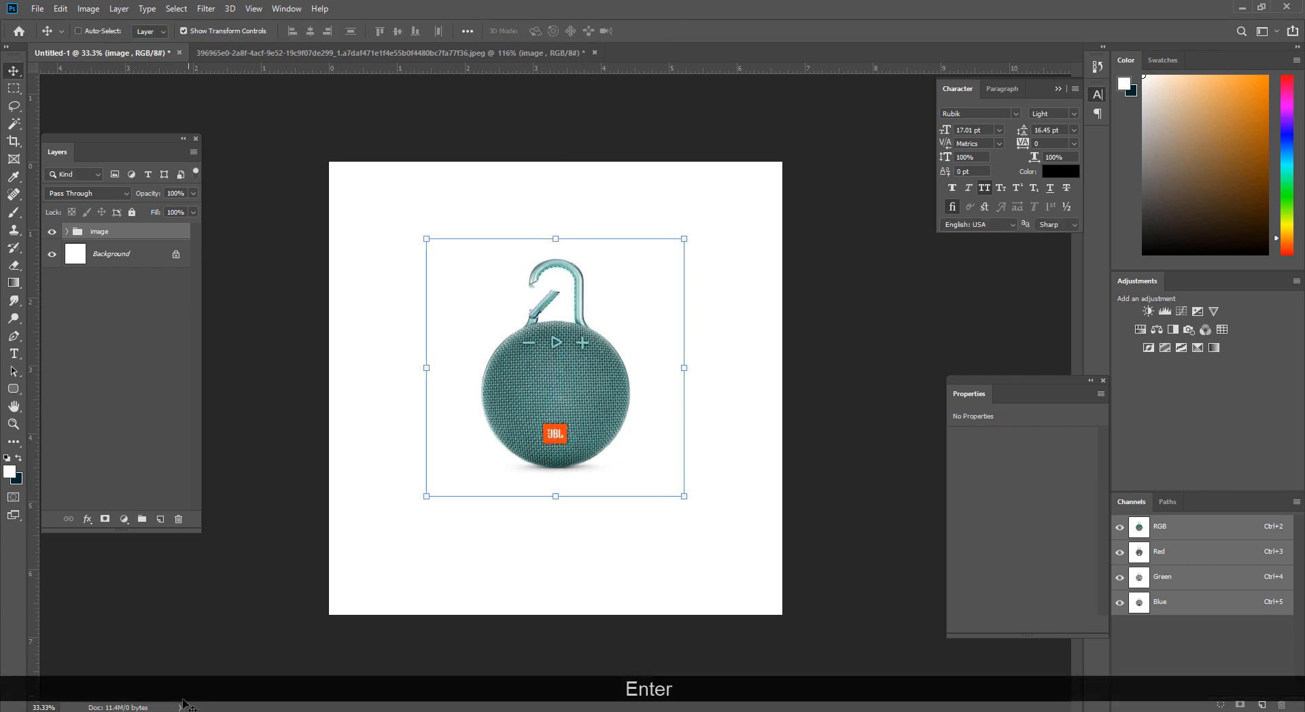
# Step: Place the green leaves photo from the image folder into the design and scale it to about 13.16%, filling the canvas width
pyautogui.click(218, 674)
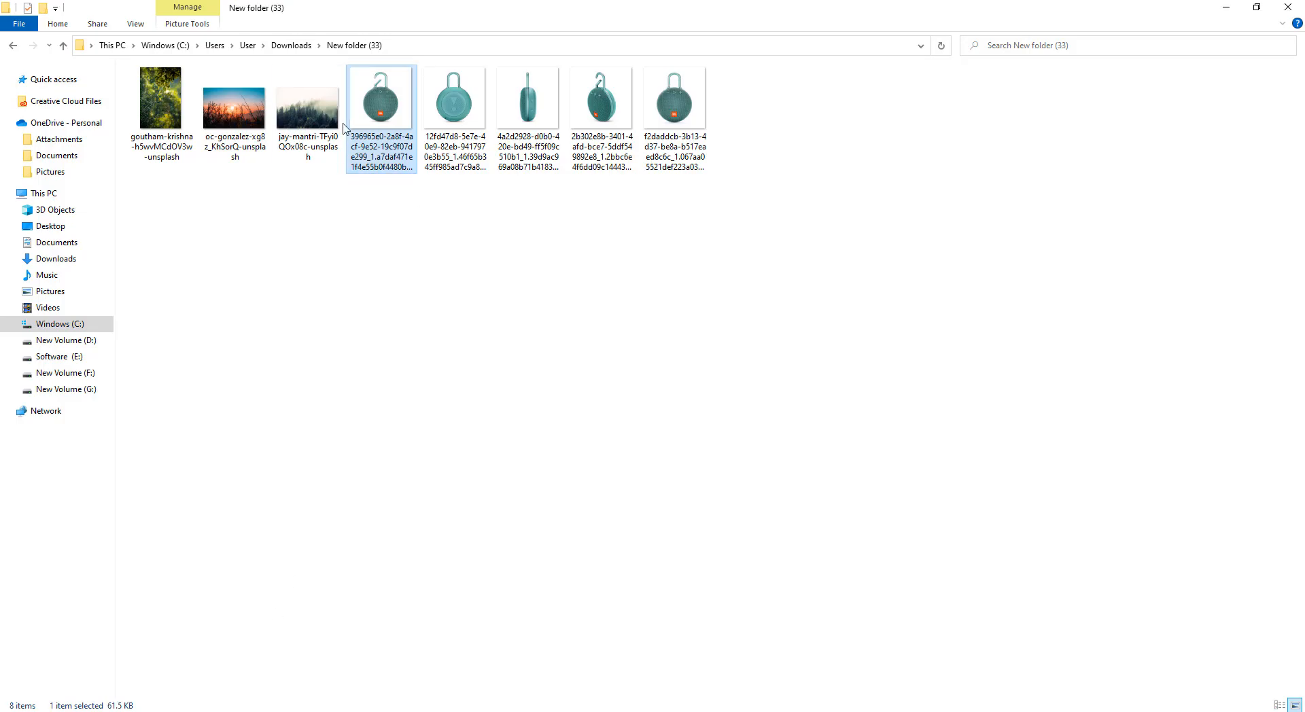
pyautogui.click(166, 103)
pyautogui.moveTo(165, 103); pyautogui.dragTo(500, 346)
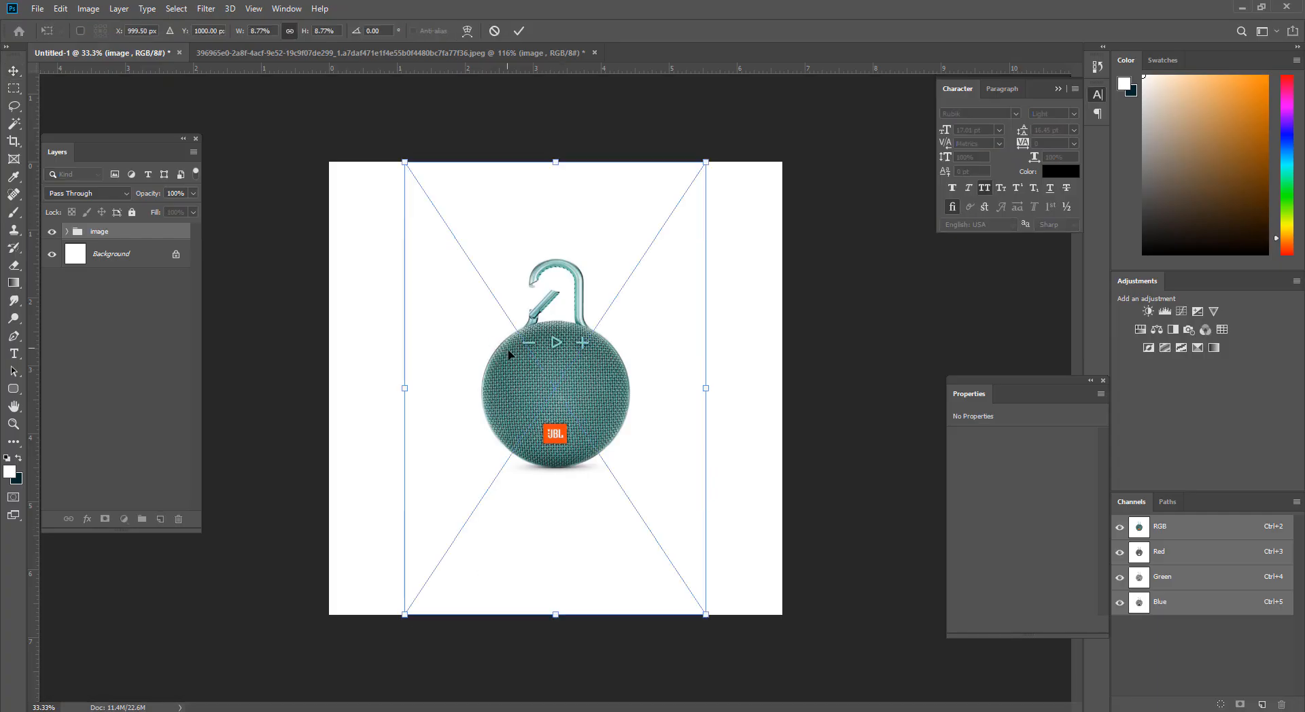
pyautogui.moveTo(404, 388); pyautogui.dragTo(329, 388)
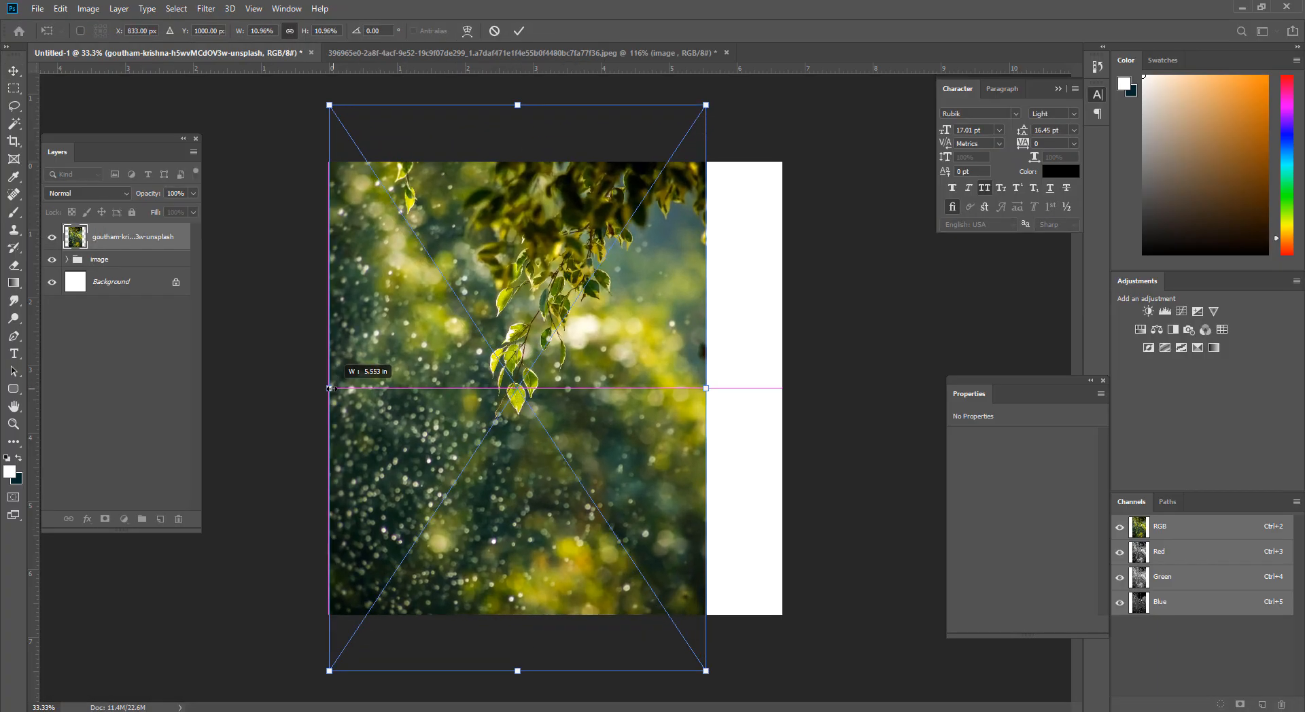
pyautogui.moveTo(697, 378); pyautogui.dragTo(744, 412)
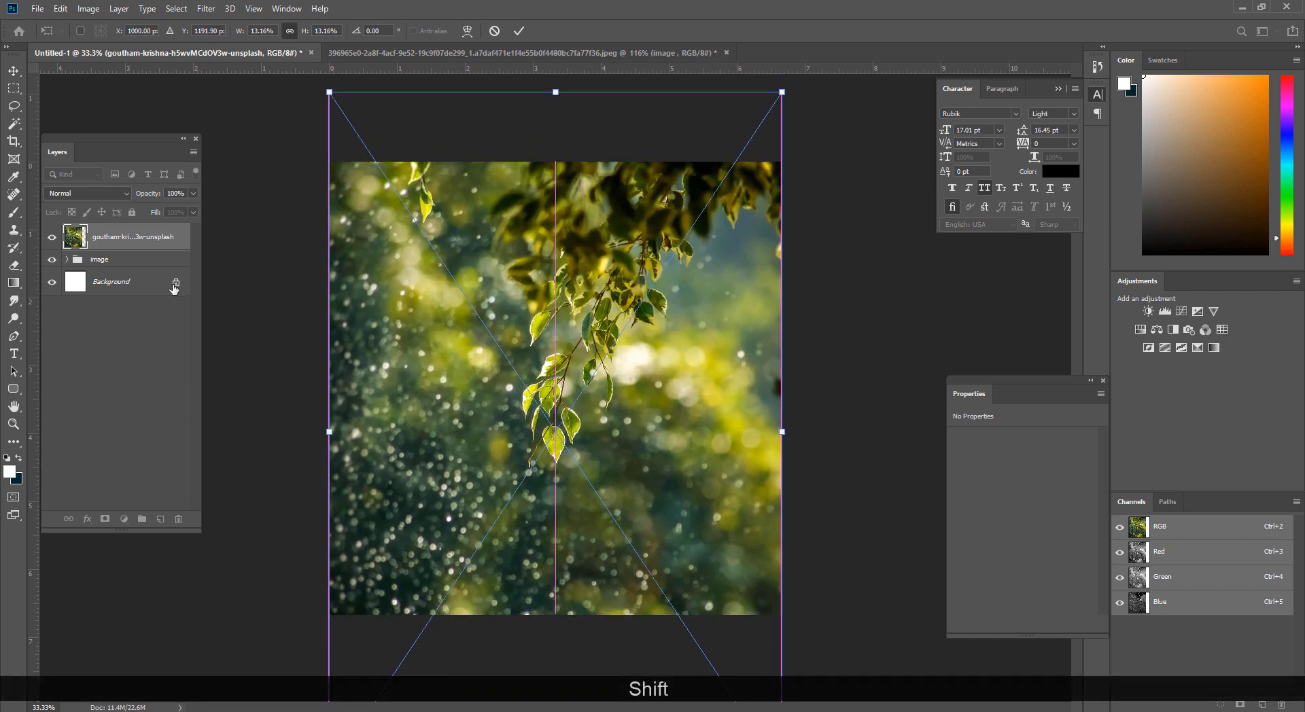
pyautogui.press('Return')
# Step: Place the leaves photo layer beneath the image group and shift the photo up to about Y -2.03 in
pyautogui.moveTo(148, 238); pyautogui.dragTo(147, 277)
pyautogui.moveTo(587, 474); pyautogui.dragTo(457, 503)
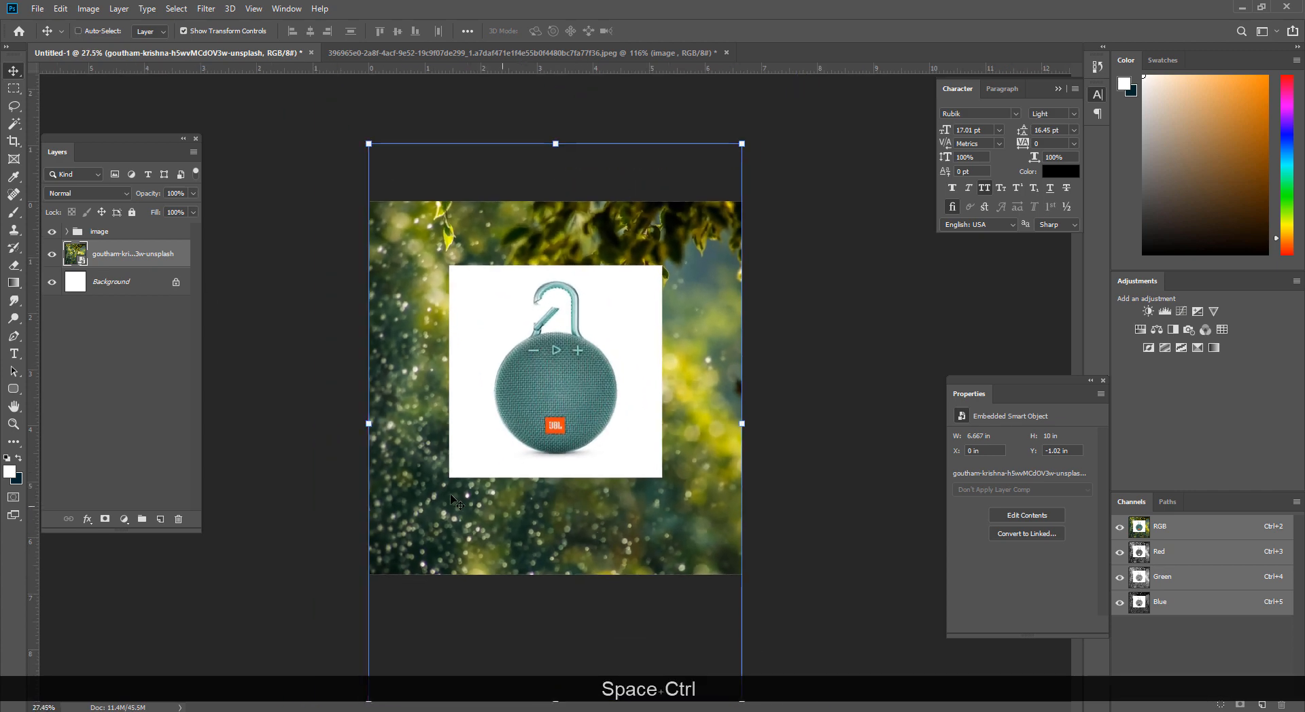
pyautogui.moveTo(601, 520); pyautogui.dragTo(582, 466)
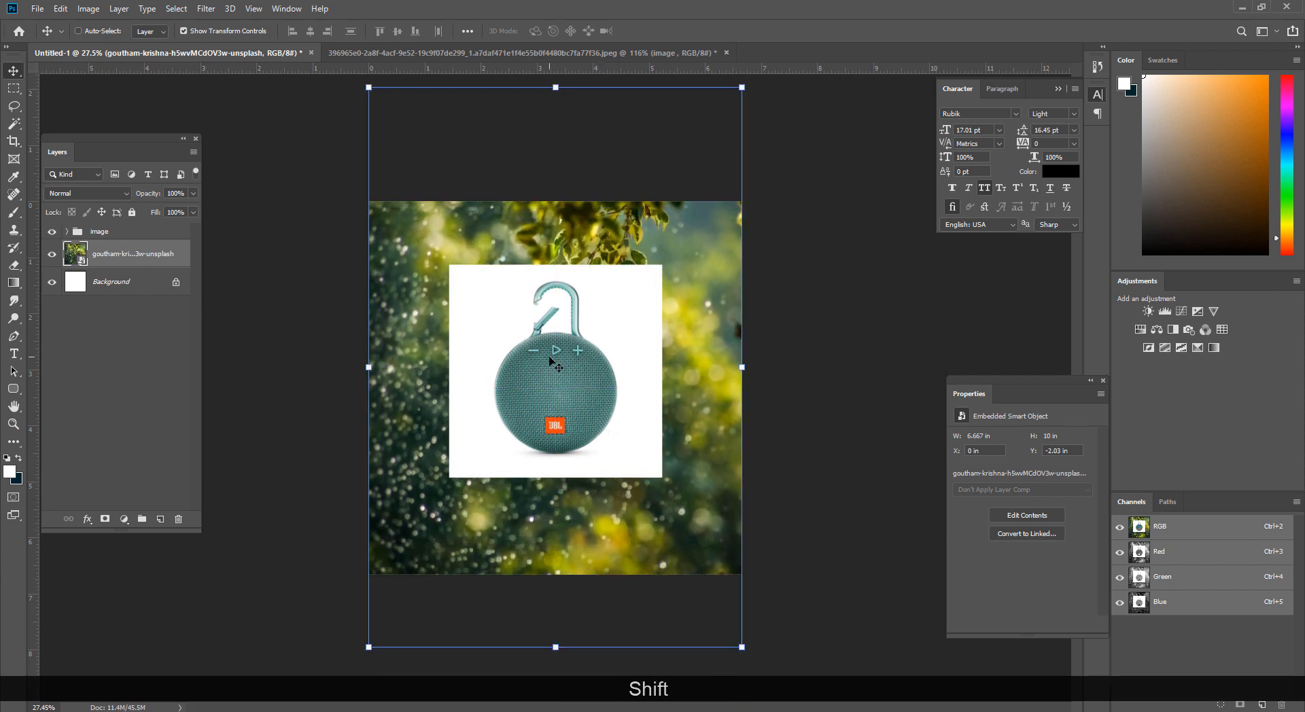
# Step: Enlarge the image group to about 110% and centre it vertically on the canvas
pyautogui.click(122, 231)
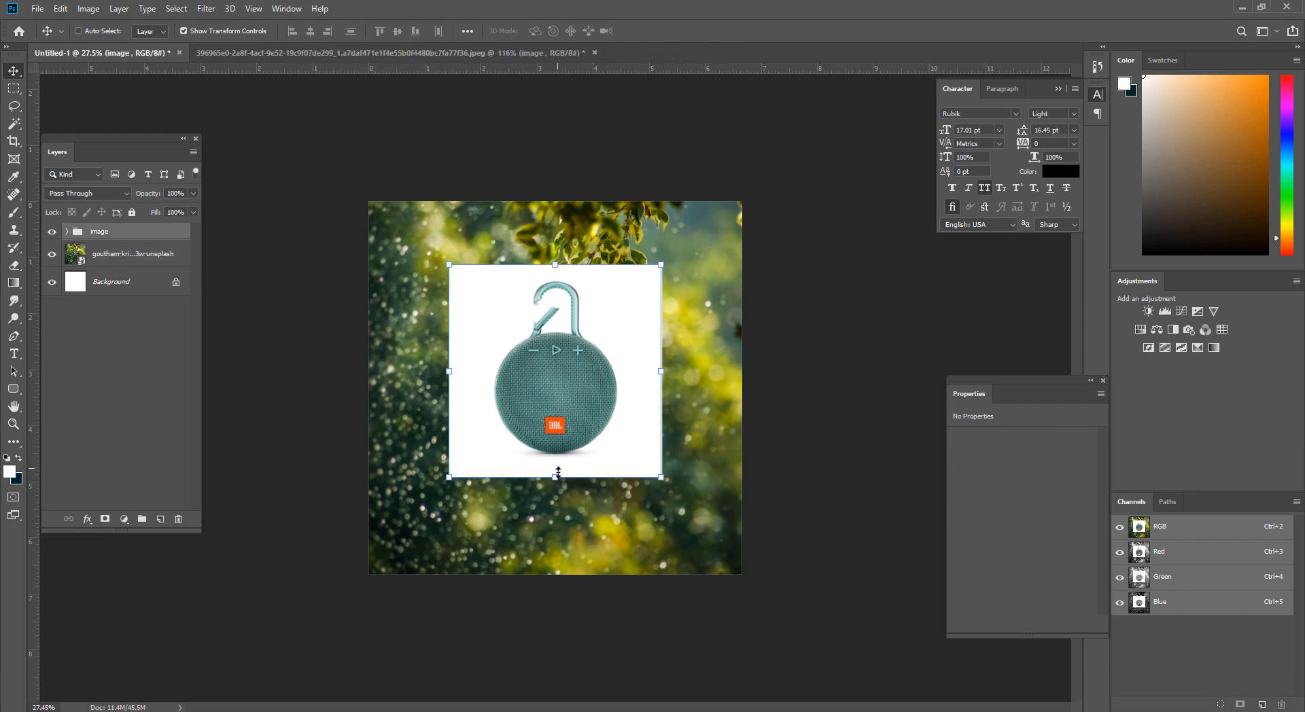
pyautogui.moveTo(558, 471); pyautogui.dragTo(556, 499)
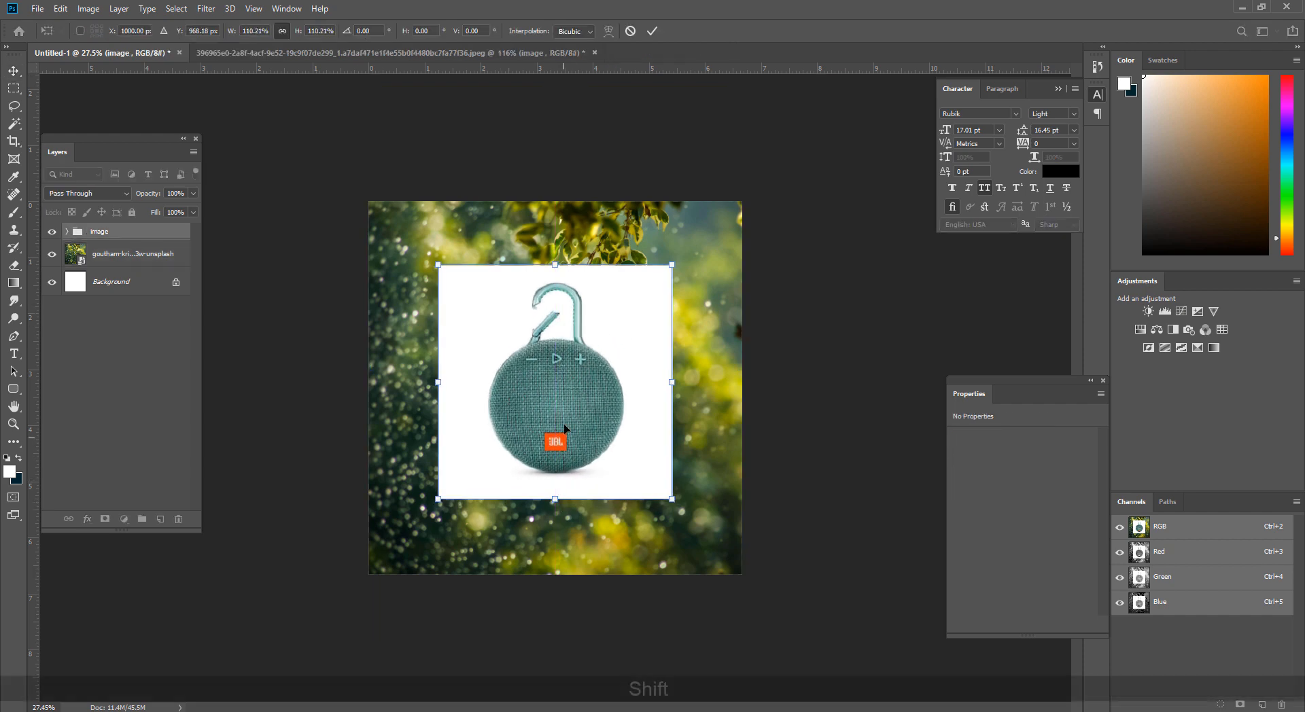
pyautogui.moveTo(564, 427)
pyautogui.mouseDown()
pyautogui.moveTo(570, 393)
pyautogui.moveTo(563, 424)
pyautogui.mouseUp()
pyautogui.press('Return')
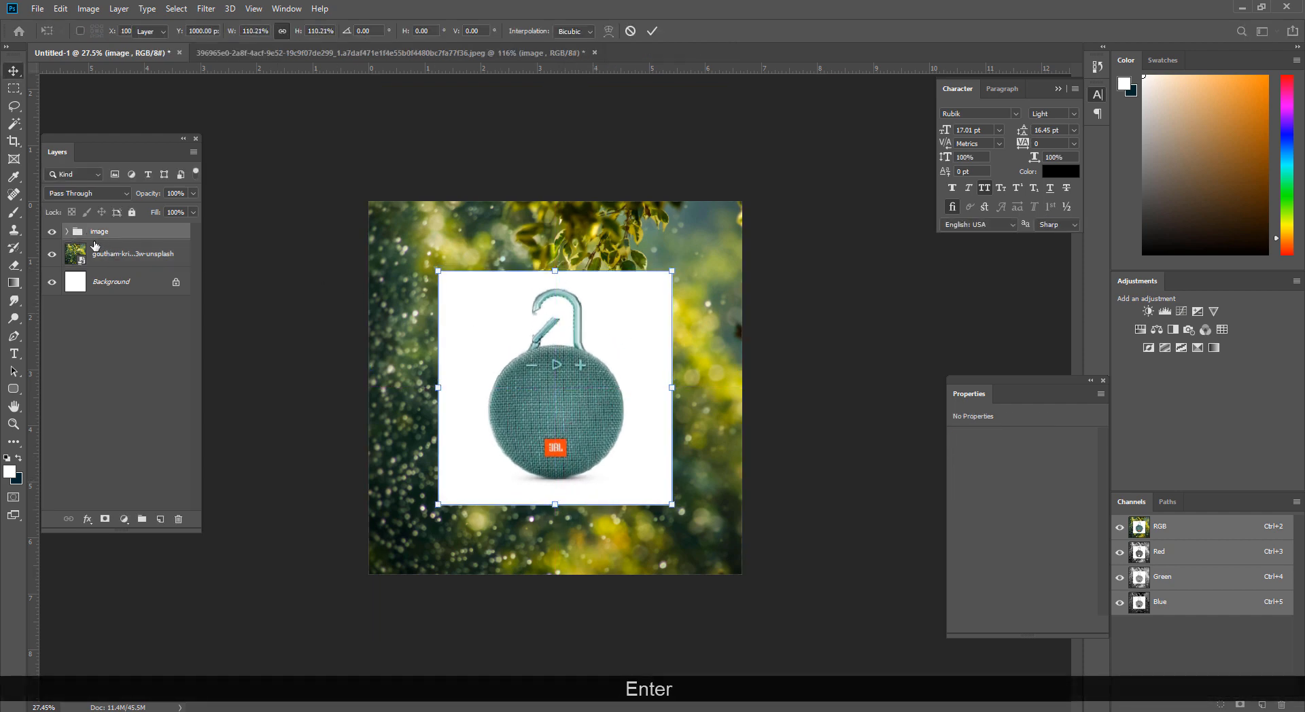
# Step: Expand the image group and shorten the name of its "Background copy" layer to "Background"
pyautogui.click(66, 231)
pyautogui.click(163, 296)
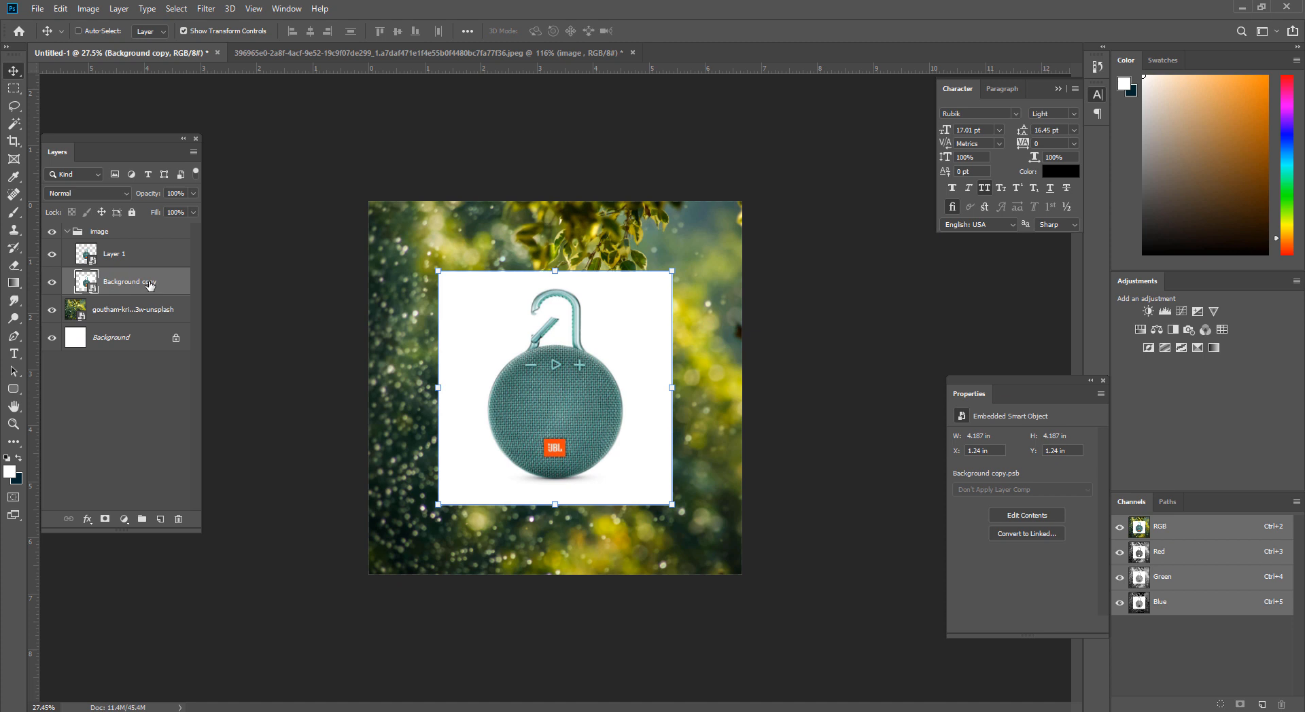
pyautogui.press('BackSpace')
pyautogui.press('BackSpace')
pyautogui.press('BackSpace')
pyautogui.press('BackSpace')
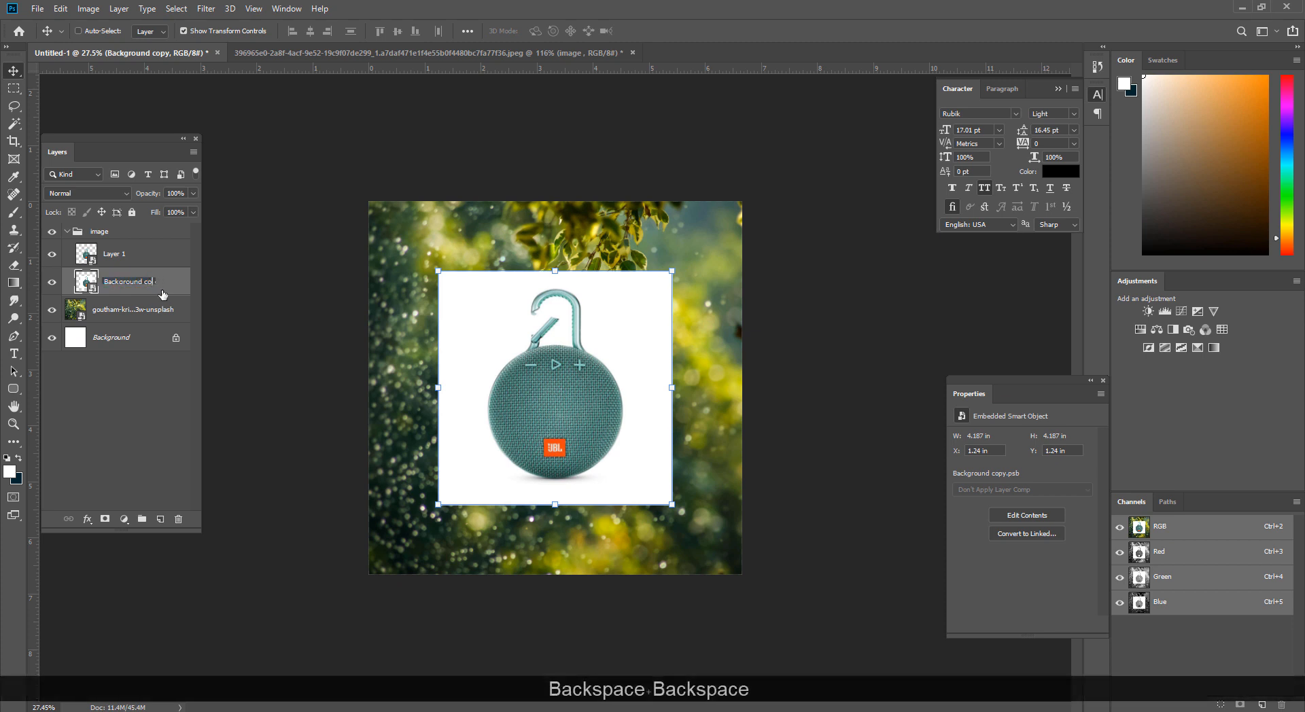
pyautogui.press('Return')
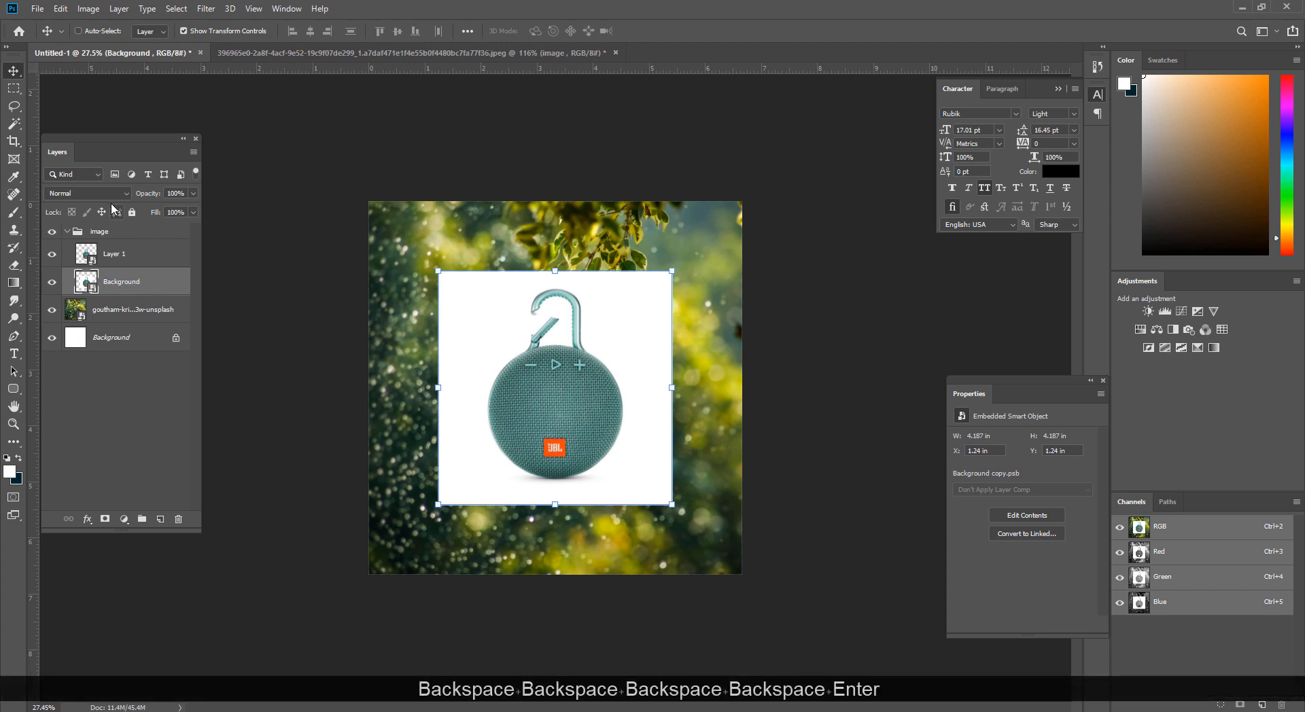
# Step: Set the blend mode of the image group's Background layer to Multiply and collapse the group
pyautogui.click(88, 193)
pyautogui.click(74, 242)
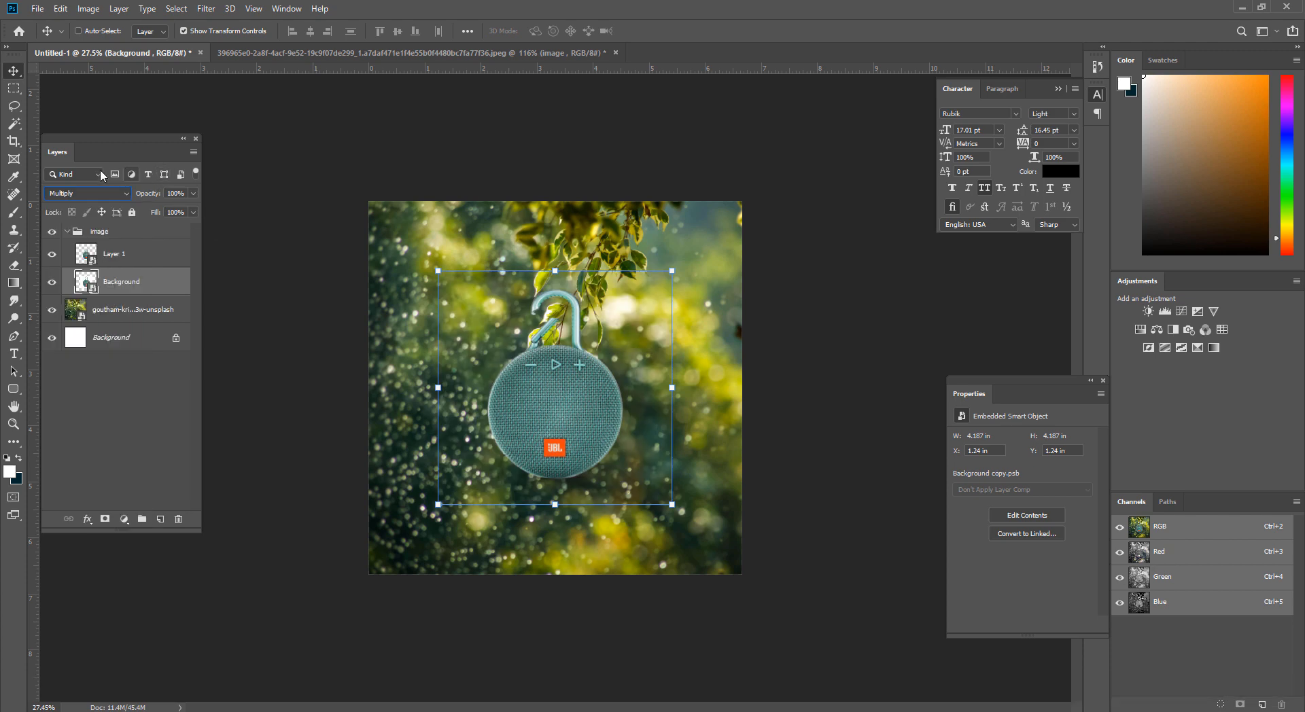
pyautogui.click(71, 233)
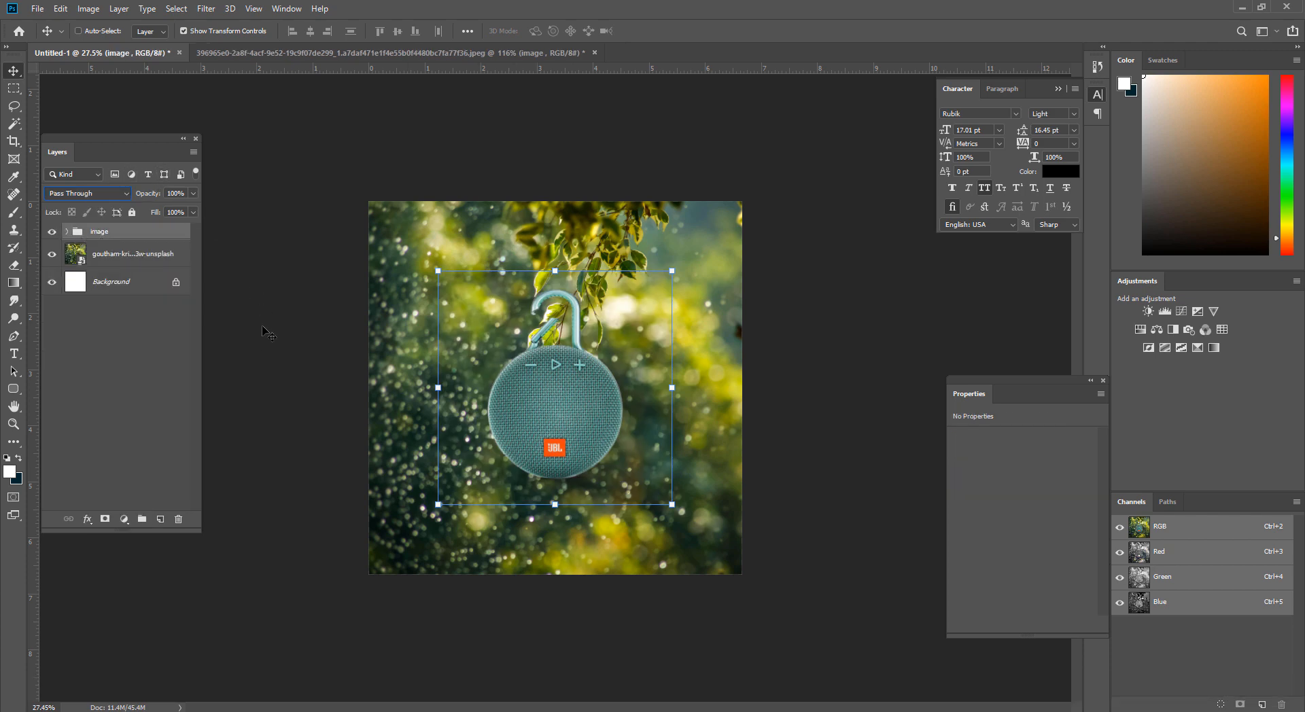
pyautogui.click(133, 258)
pyautogui.click(206, 8)
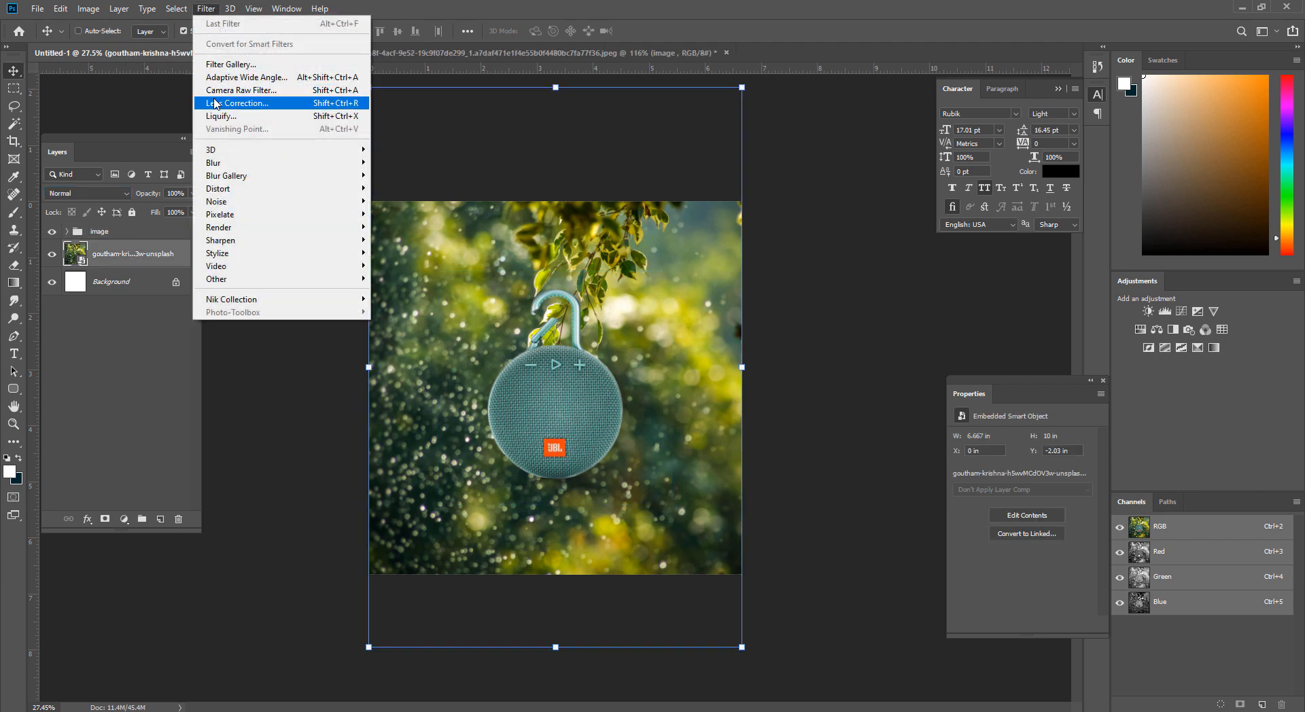
pyautogui.moveTo(224, 163)
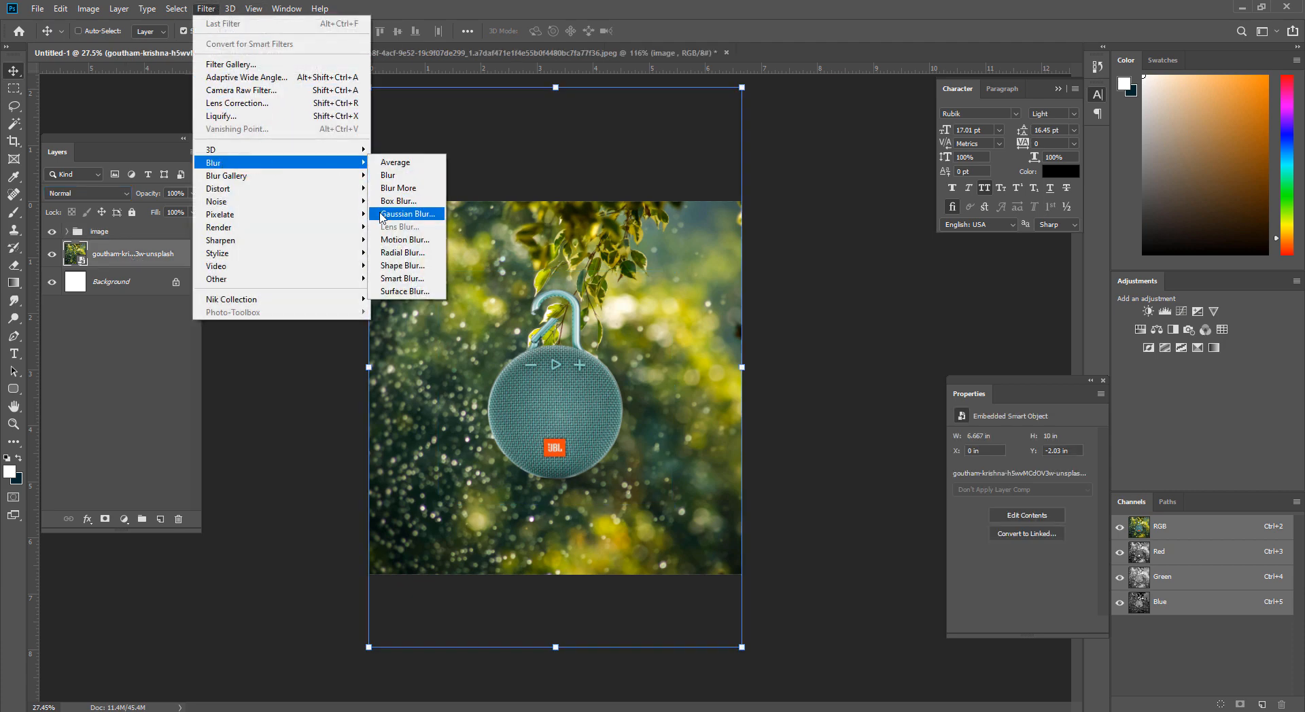
pyautogui.click(380, 214)
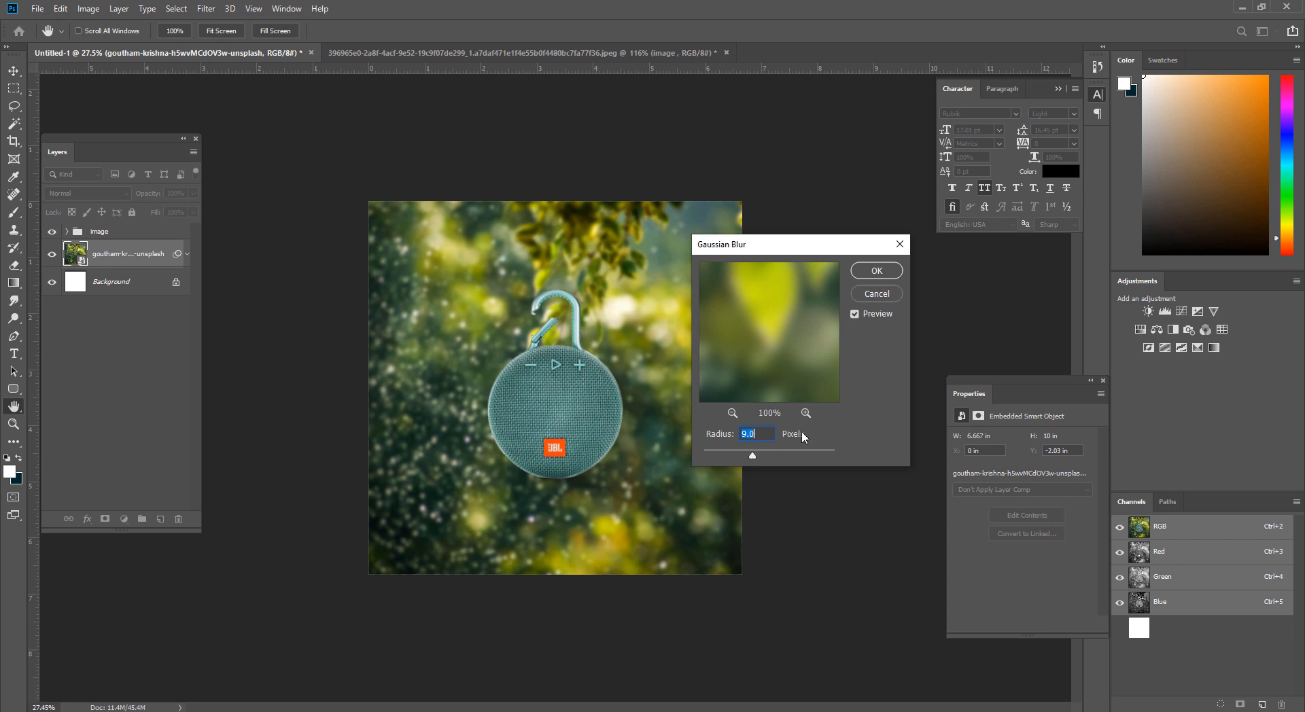
pyautogui.click(876, 294)
# Step: Apply a Gaussian Blur with a 10-pixel radius to the leaves photo layer
pyautogui.click(206, 8)
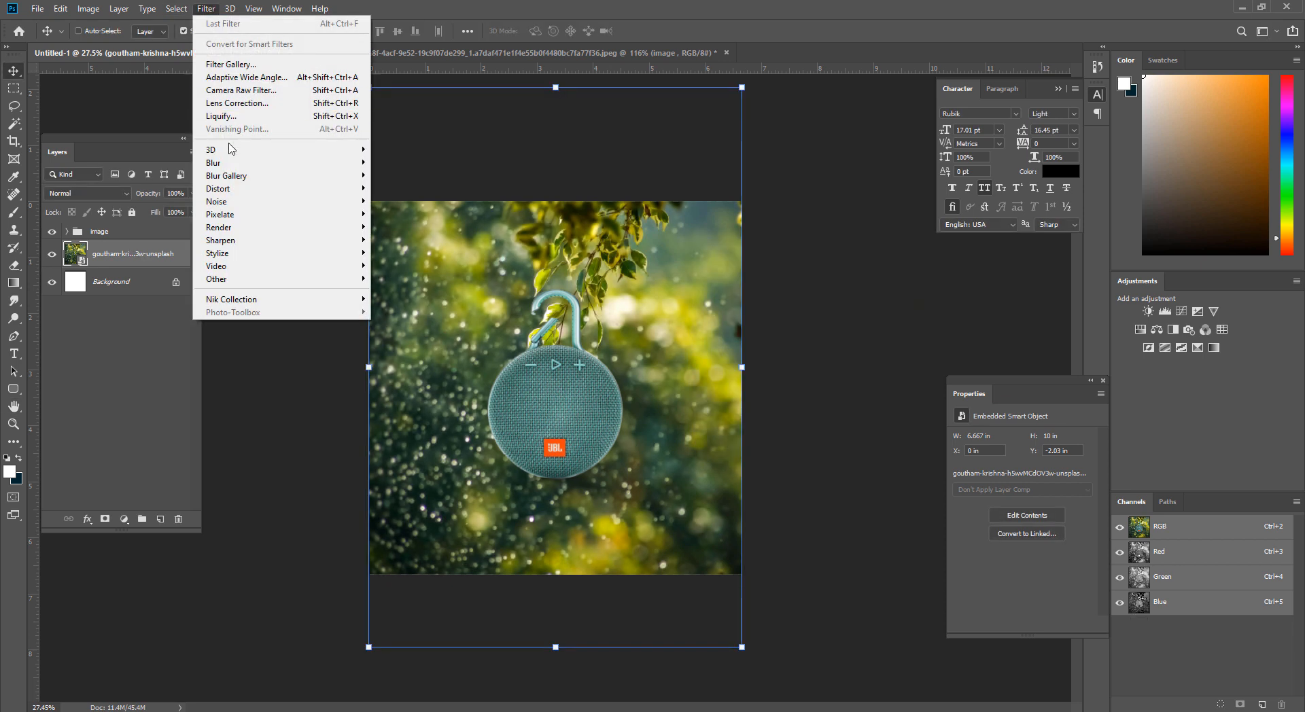
pyautogui.moveTo(263, 167)
pyautogui.click(418, 213)
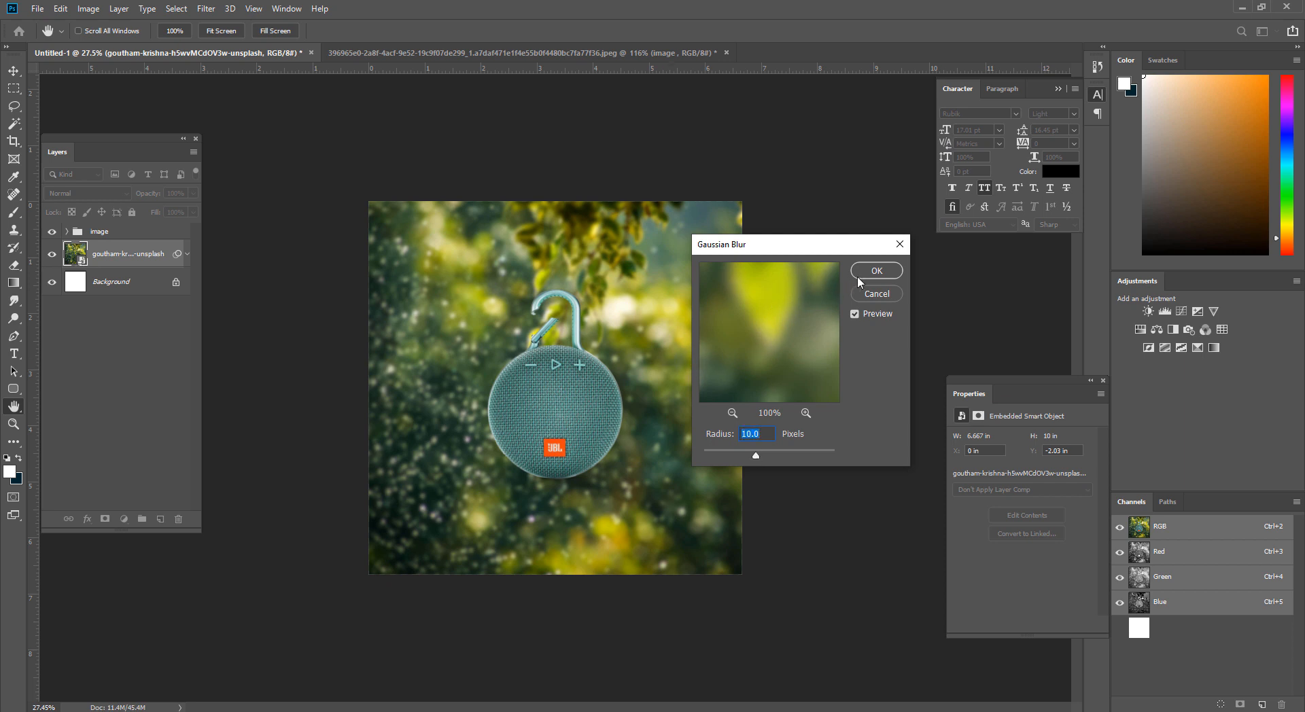
pyautogui.click(875, 271)
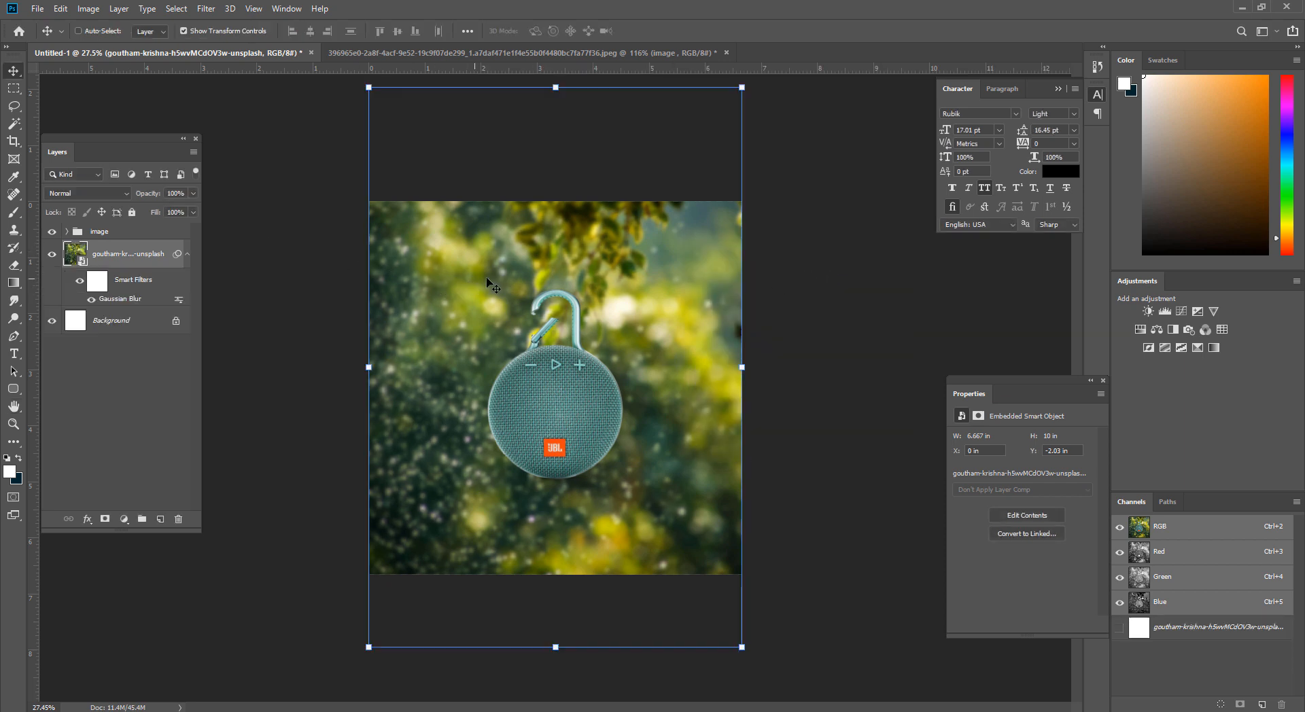
# Step: Duplicate the blurred leaves photo layer together with its smart filter
pyautogui.moveTo(599, 255); pyautogui.dragTo(644, 239)
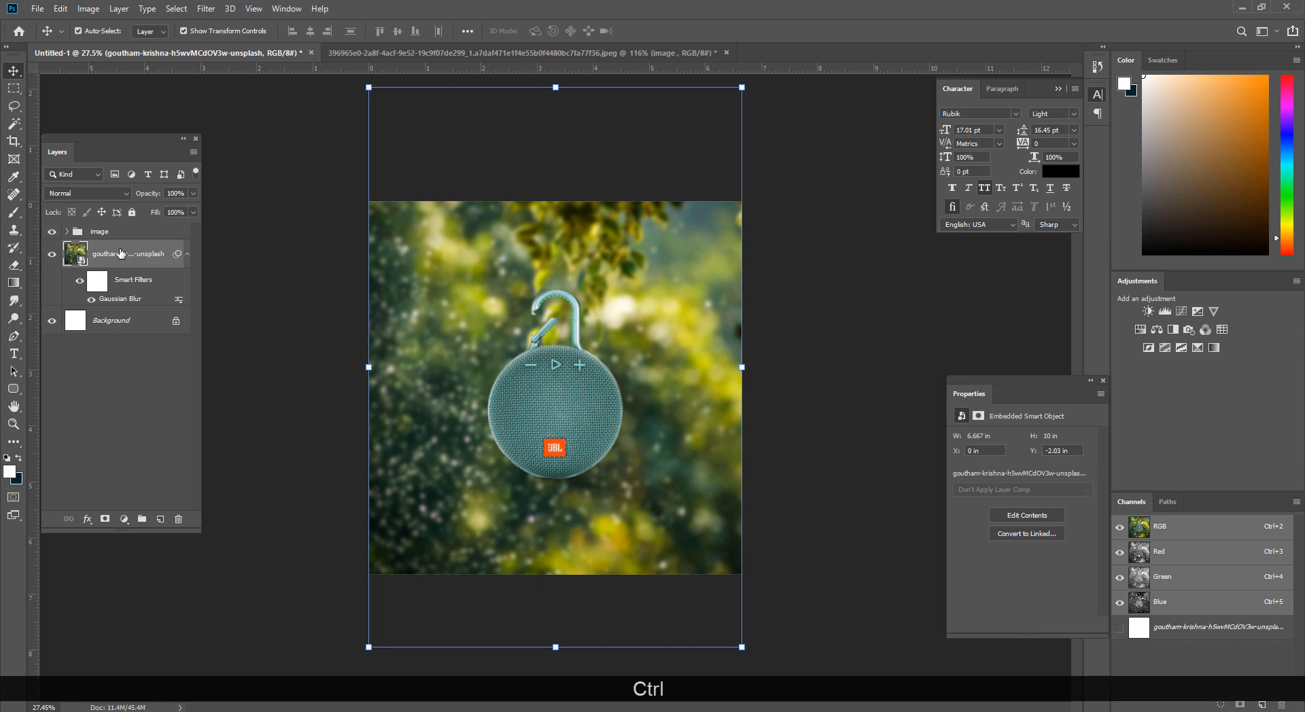
pyautogui.hotkey('ctrl', 'j')
pyautogui.rightClick(582, 290)
pyautogui.click(557, 344)
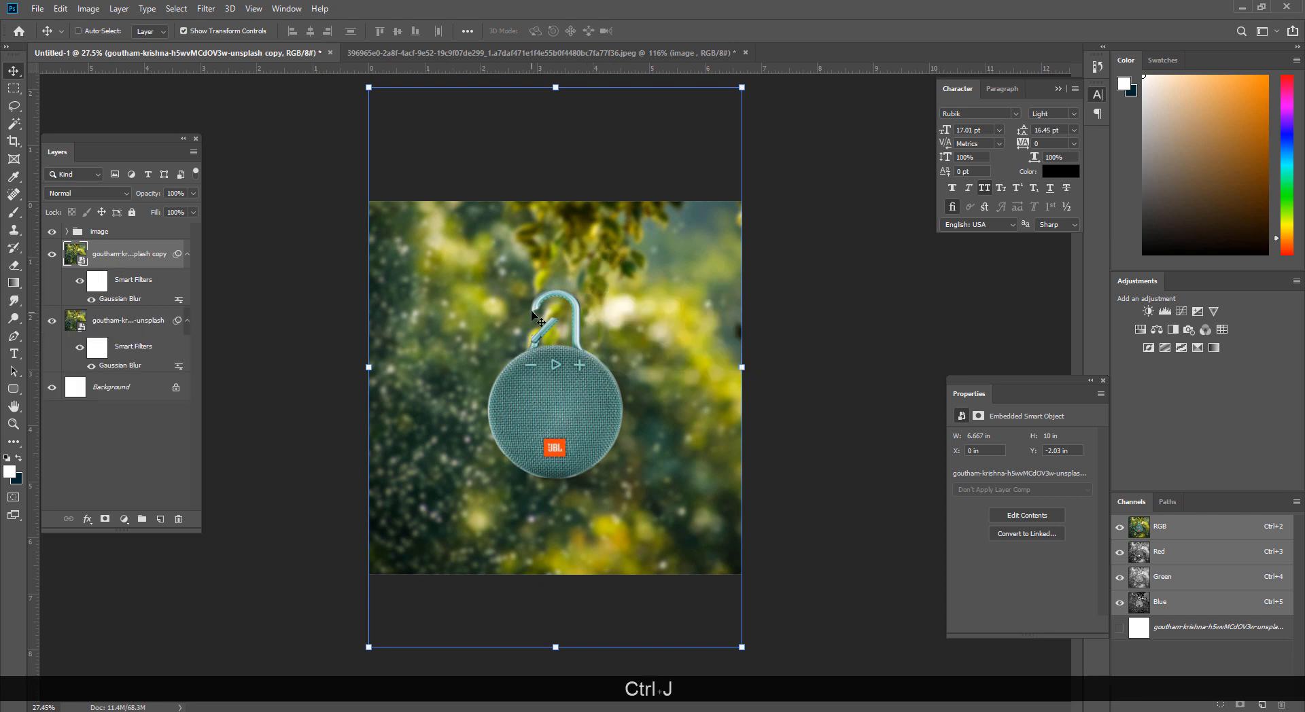
# Step: Flip the duplicated leaves photo vertically and lower it so its top edge sits level with the top of the speaker's hook
pyautogui.hotkey('ctrl', 't')
pyautogui.rightClick(569, 299)
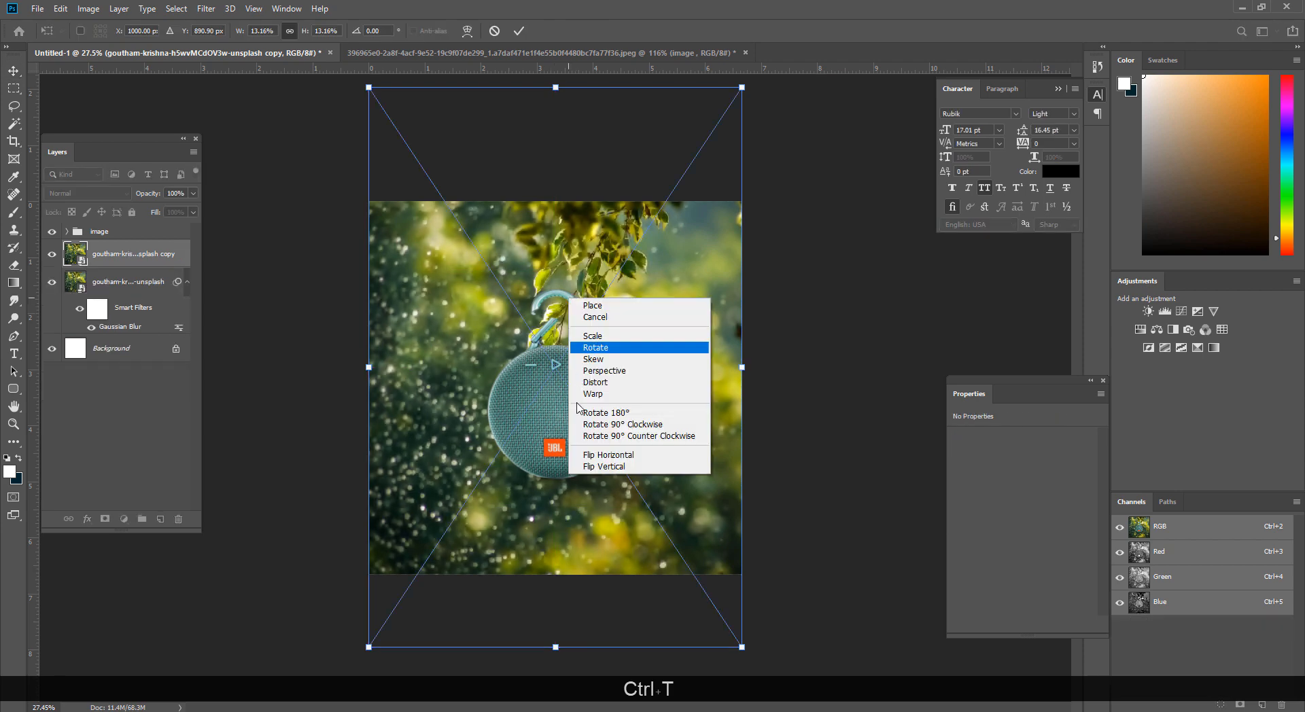
pyautogui.click(593, 466)
pyautogui.moveTo(622, 344); pyautogui.dragTo(623, 618)
pyautogui.moveTo(628, 674); pyautogui.dragTo(636, 610)
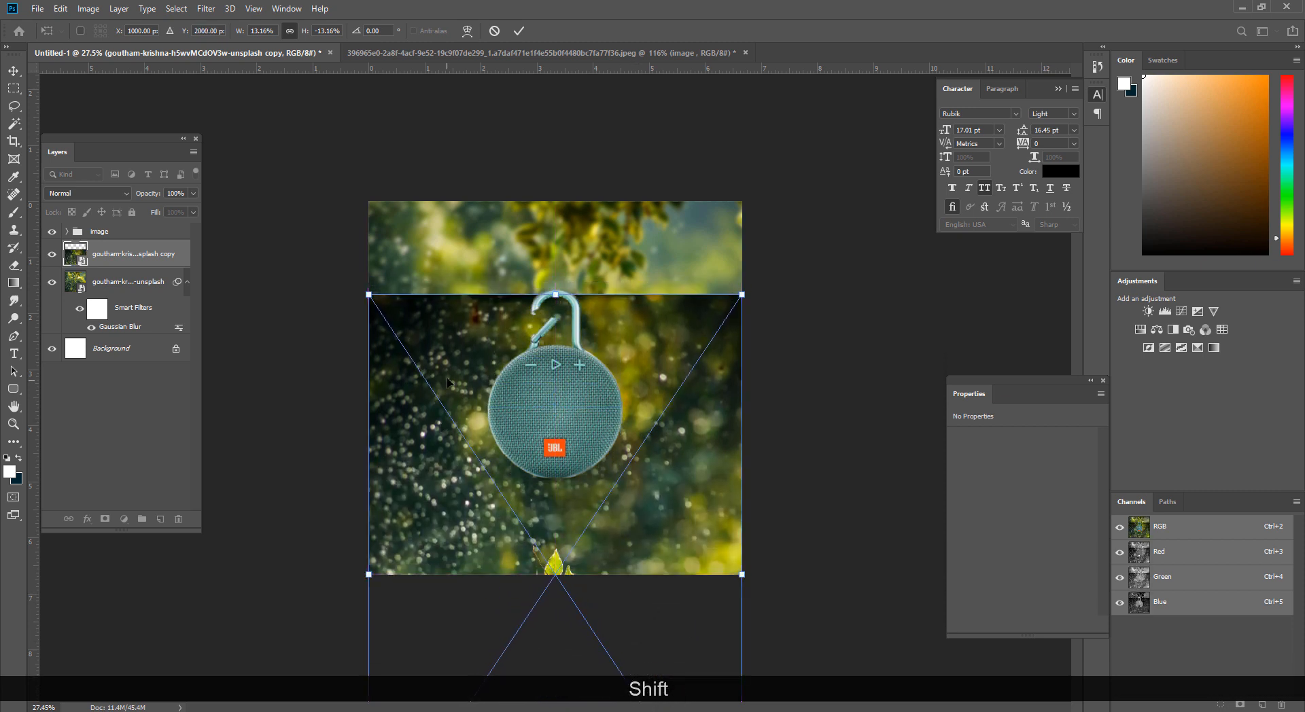
pyautogui.press('Return')
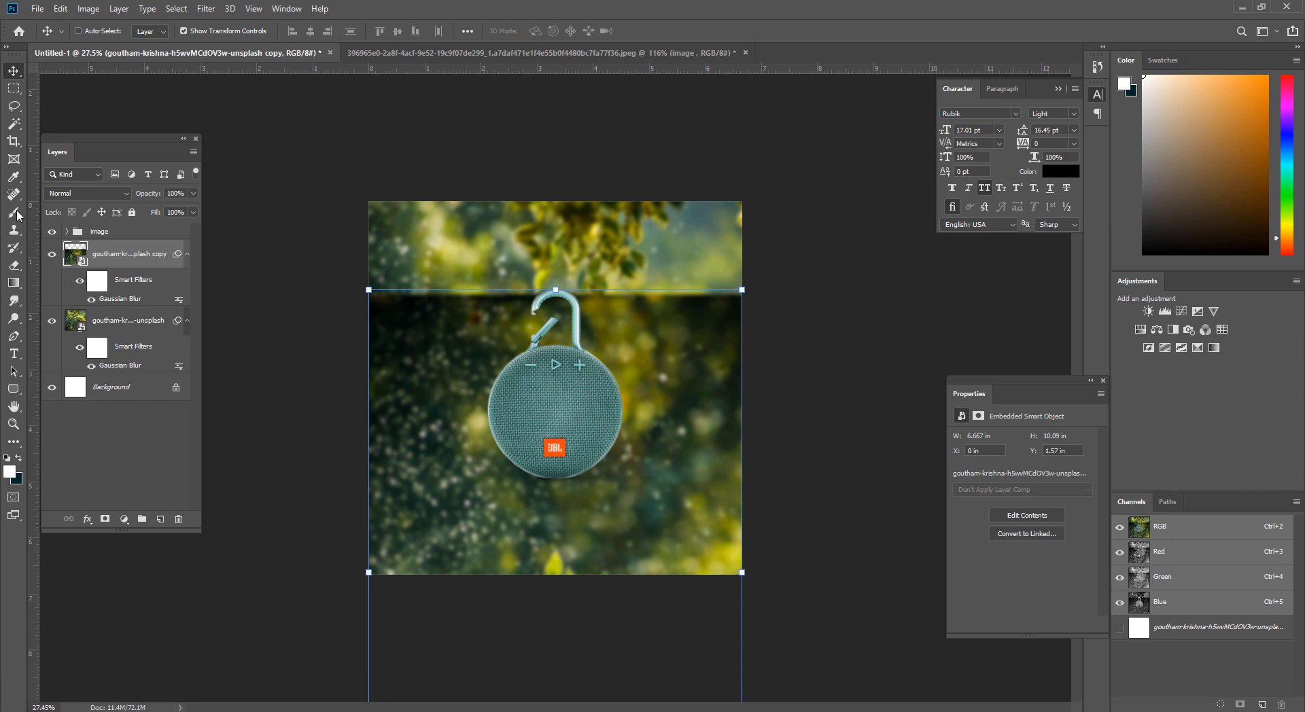
# Step: Move the flipped leaves copy straight down to about Y 3.92 in, with its top edge crossing the speaker's middle
pyautogui.click(14, 89)
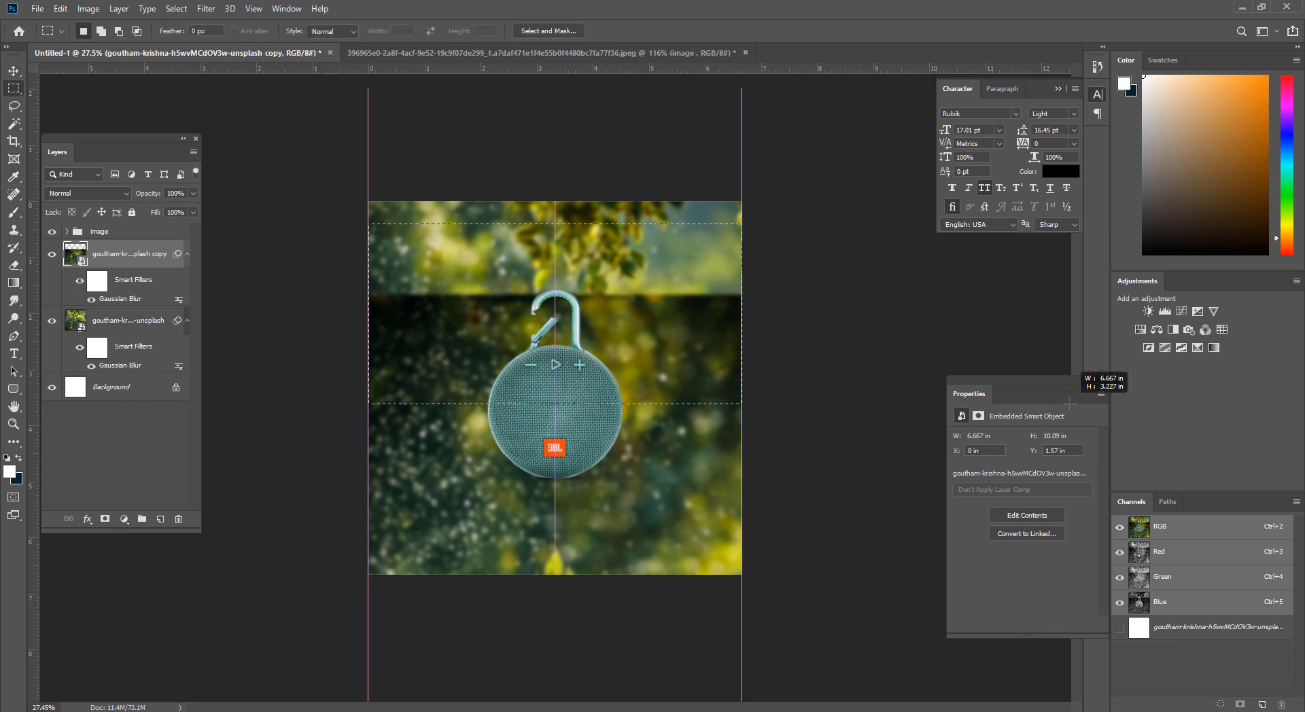
pyautogui.hotkey('ctrl', 'z')
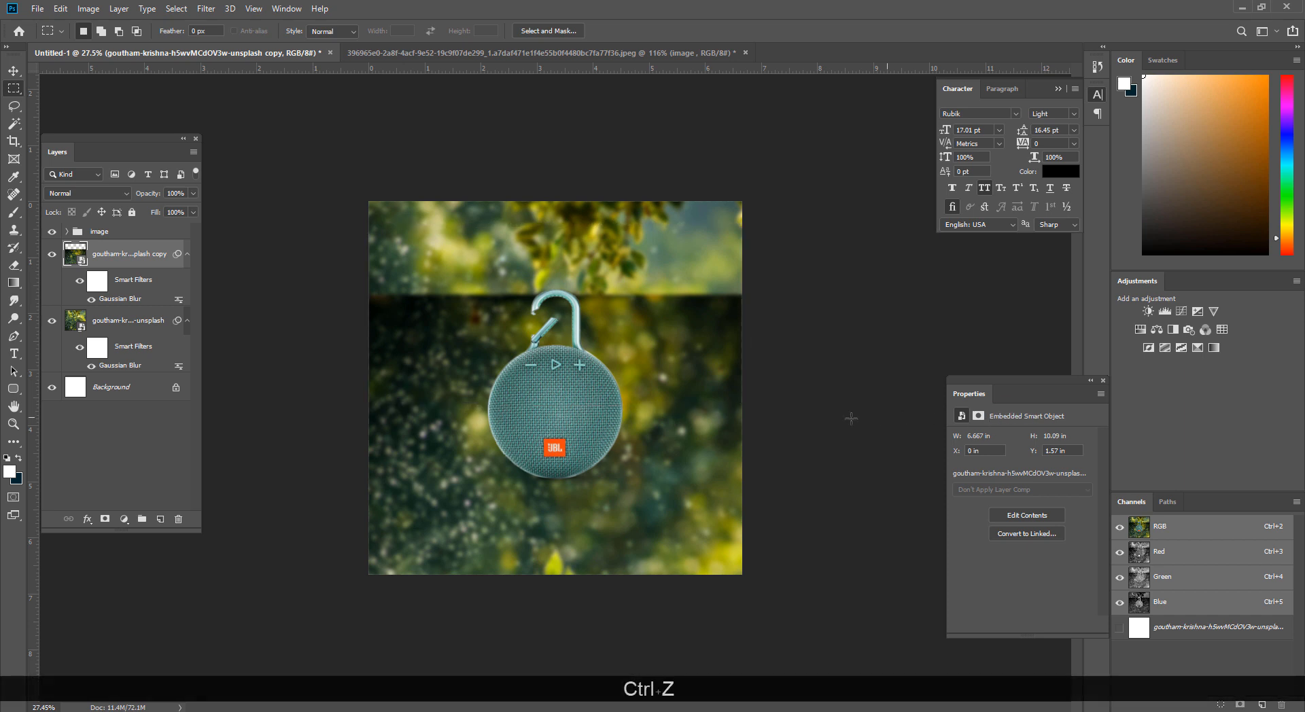
pyautogui.press('v')
pyautogui.moveTo(732, 396); pyautogui.dragTo(723, 523)
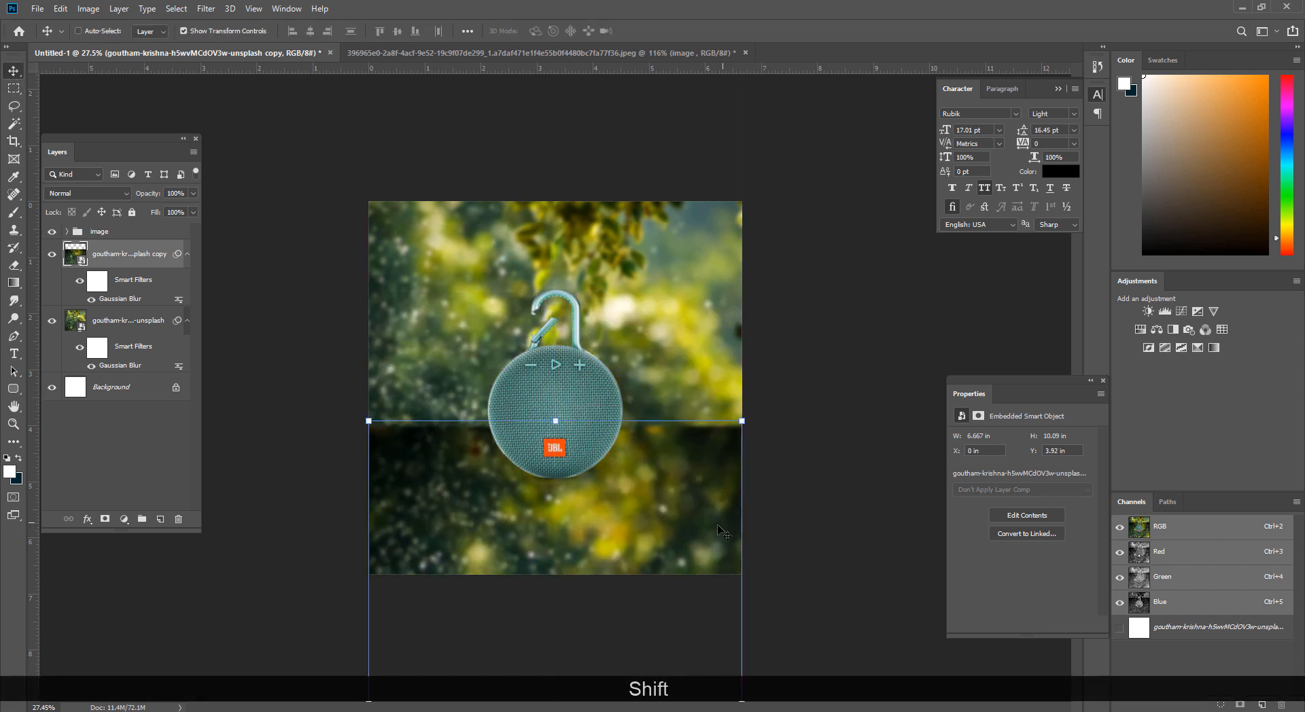
# Step: Apply a second Gaussian Blur with a 41.5-pixel radius to the flipped leaves copy
pyautogui.click(206, 8)
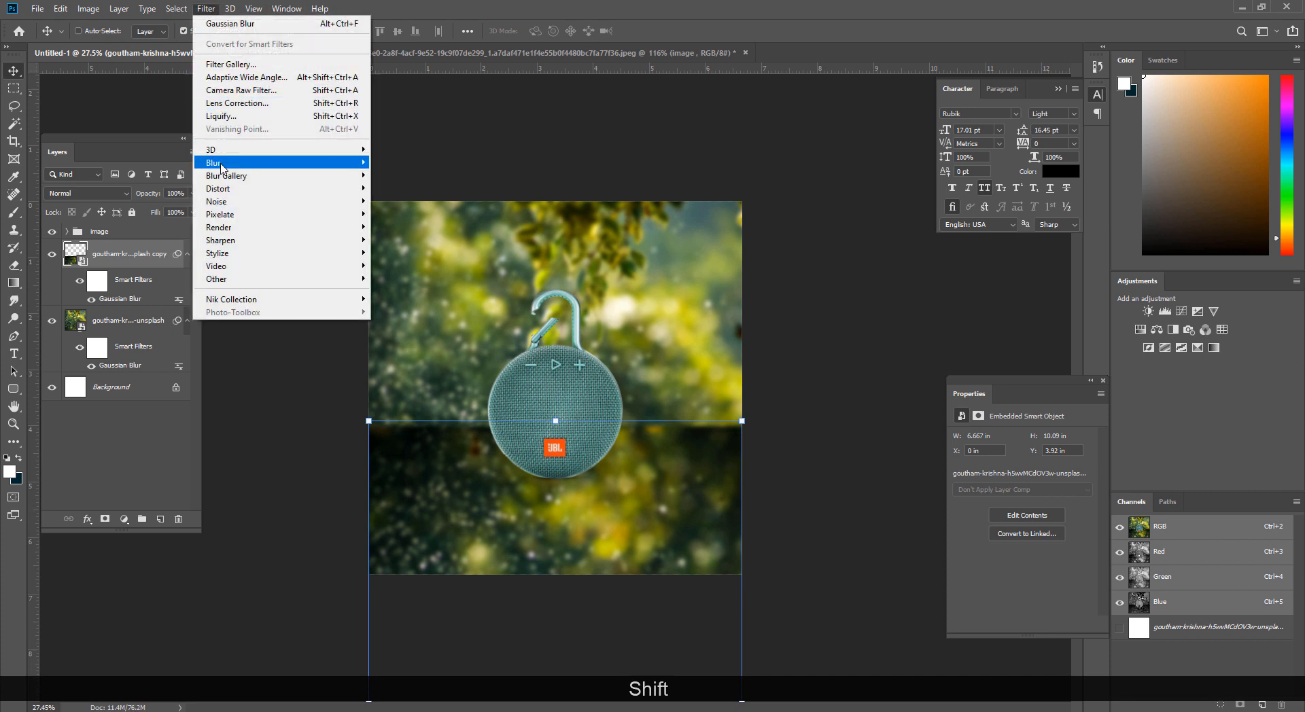
pyautogui.moveTo(224, 163)
pyautogui.click(425, 216)
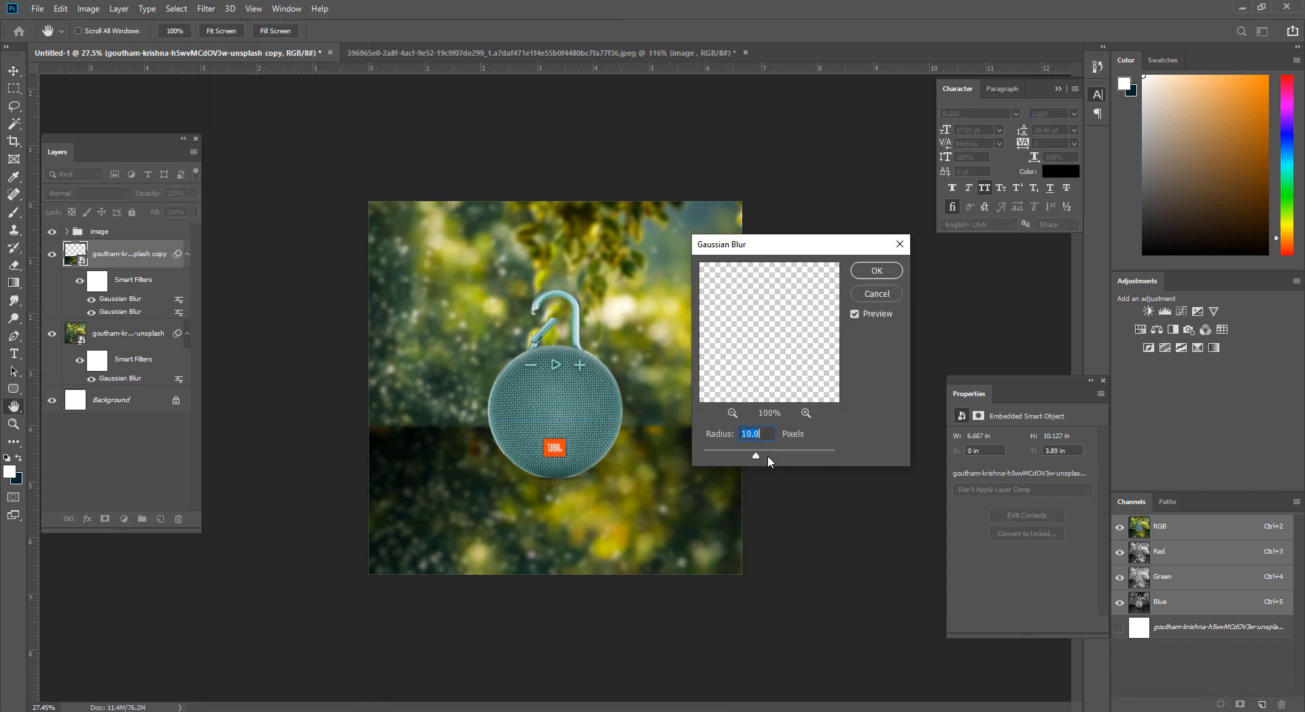
pyautogui.moveTo(768, 455); pyautogui.dragTo(772, 458)
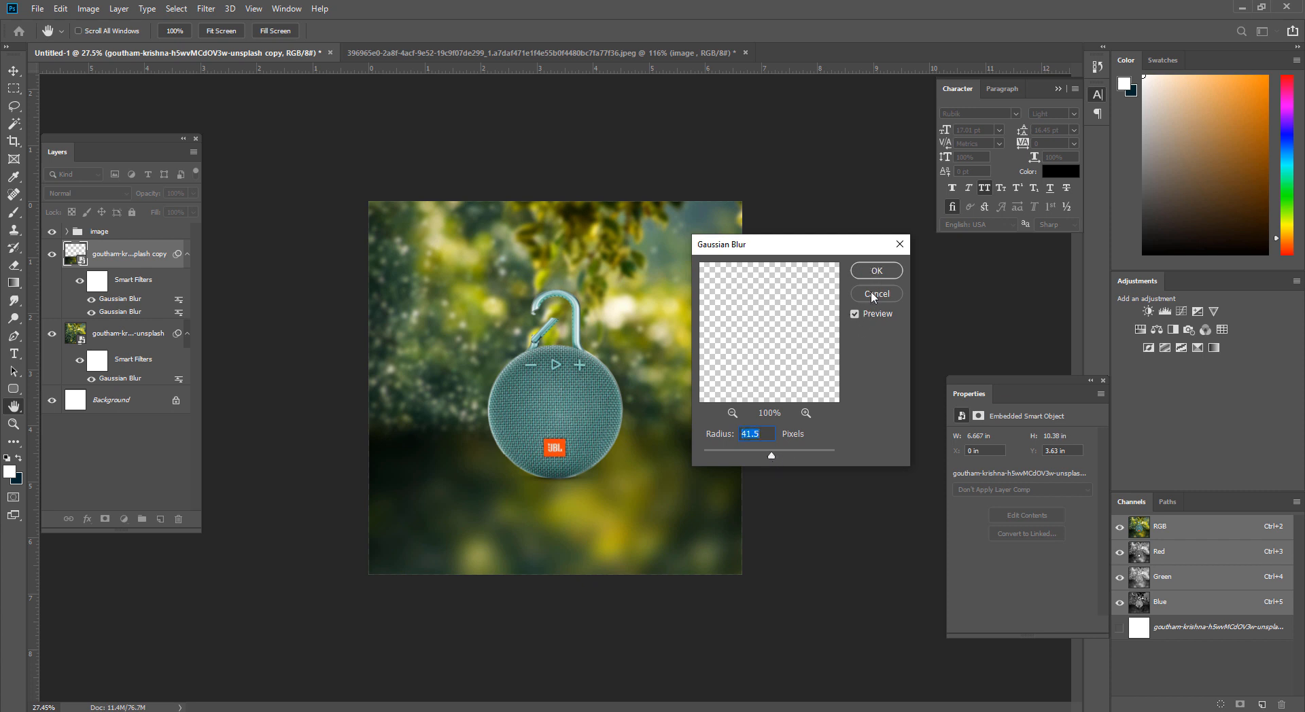
pyautogui.click(876, 271)
# Step: Try raising the blurred flipped copy and marquee-selecting the upper part of the canvas, and undo both
pyautogui.moveTo(662, 450); pyautogui.dragTo(677, 405)
pyautogui.hotkey('shift', 'Return')
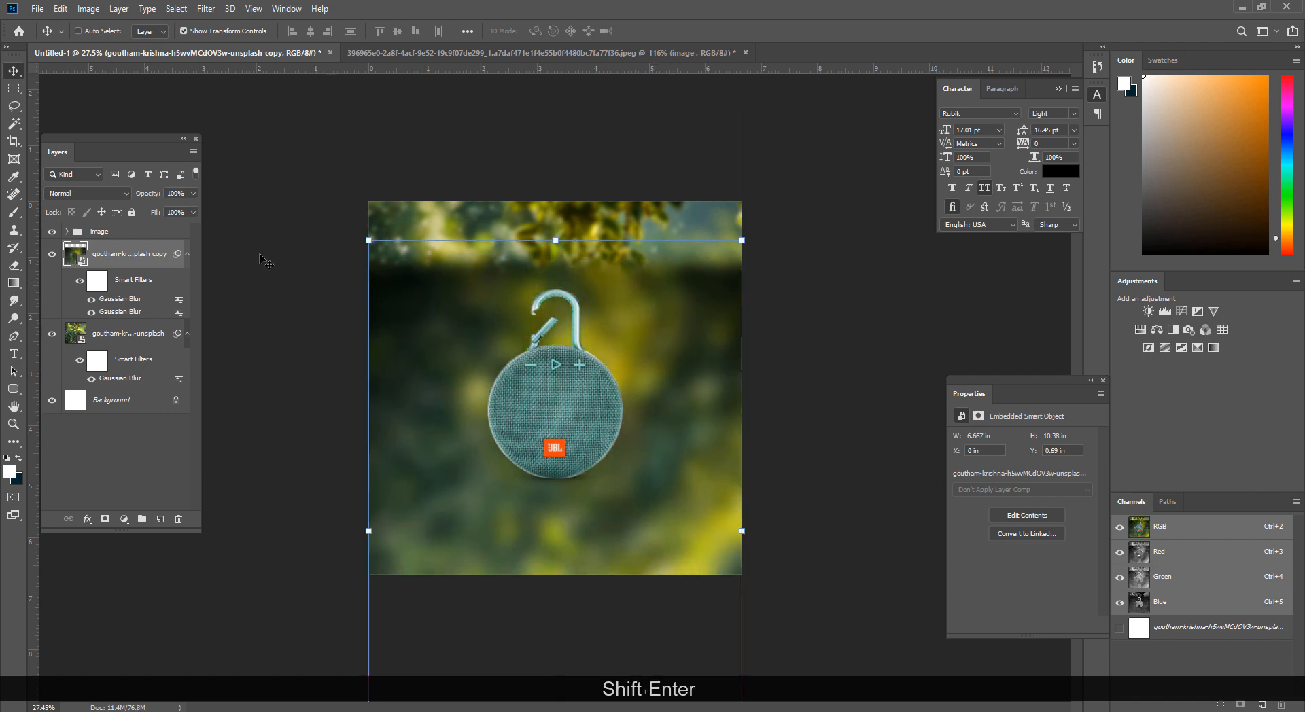
pyautogui.click(20, 91)
pyautogui.moveTo(368, 201); pyautogui.dragTo(1162, 425)
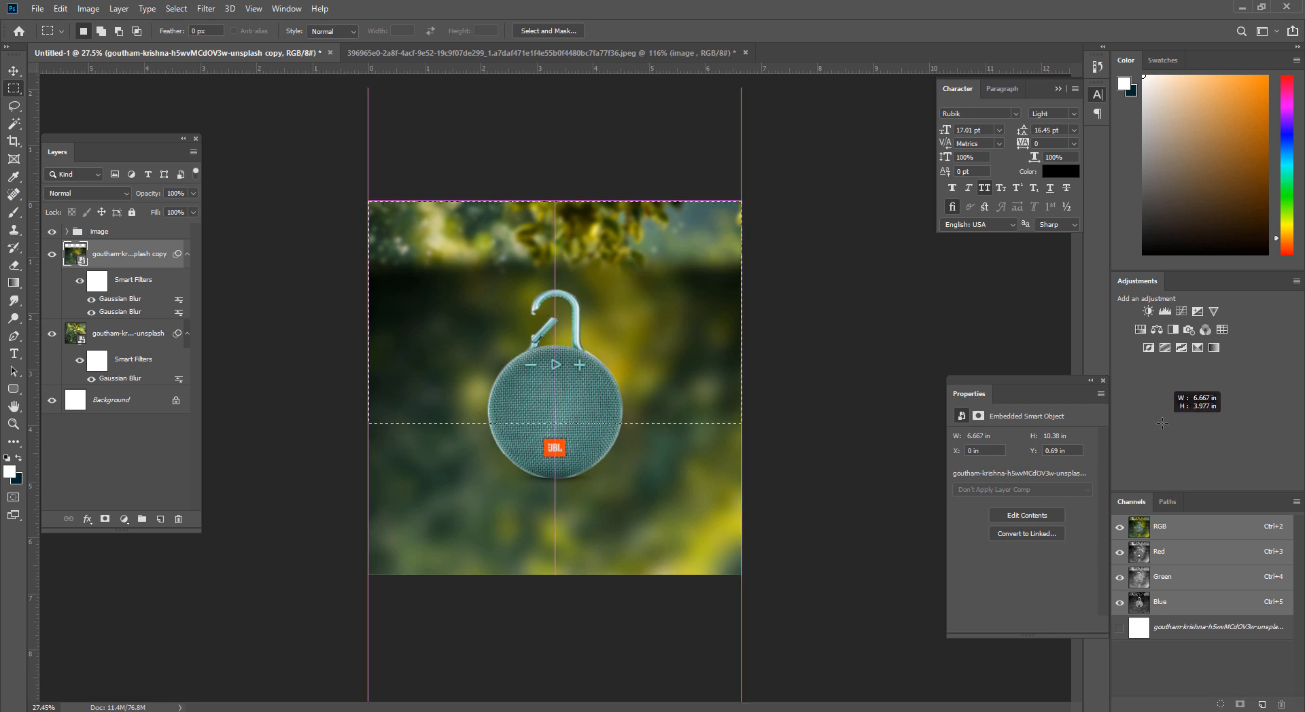
pyautogui.hotkey('ctrl', 'z')
pyautogui.hotkey('ctrl', 'z')
pyautogui.hotkey('ctrl', 'z')
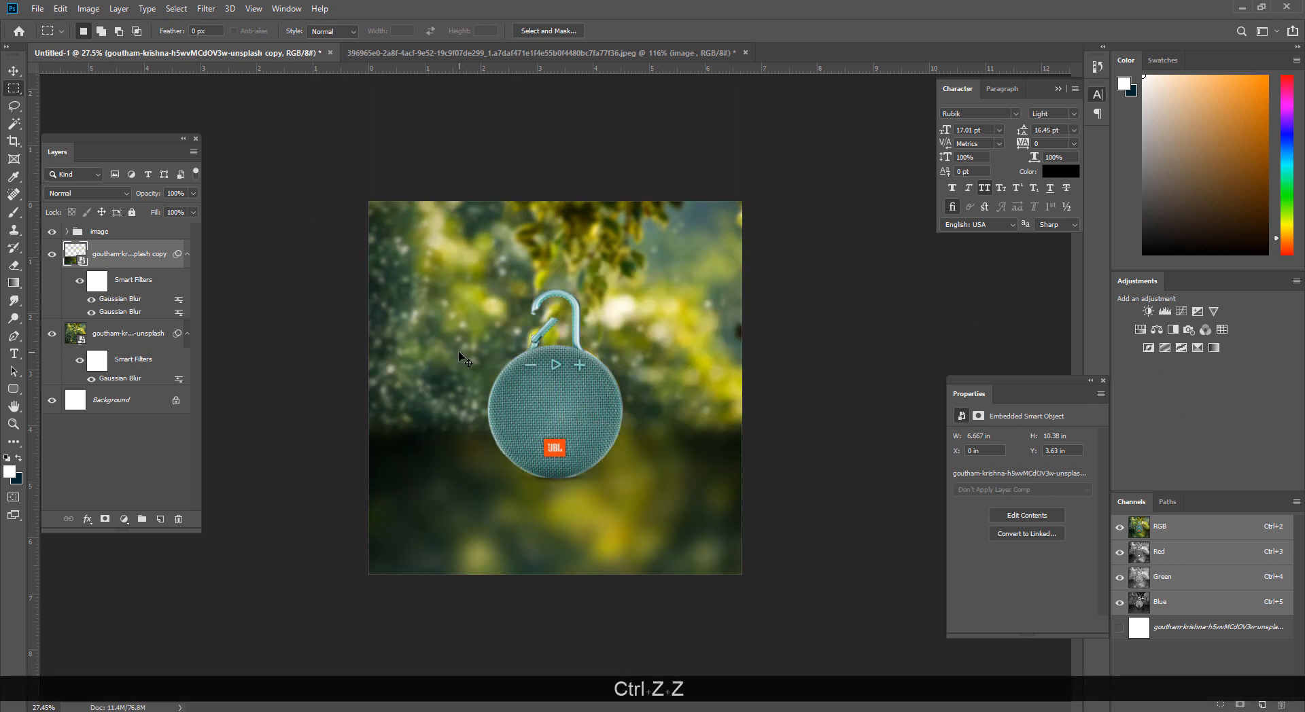
# Step: Hide the flipped, blurred copy of the leaves photo
pyautogui.click(49, 255)
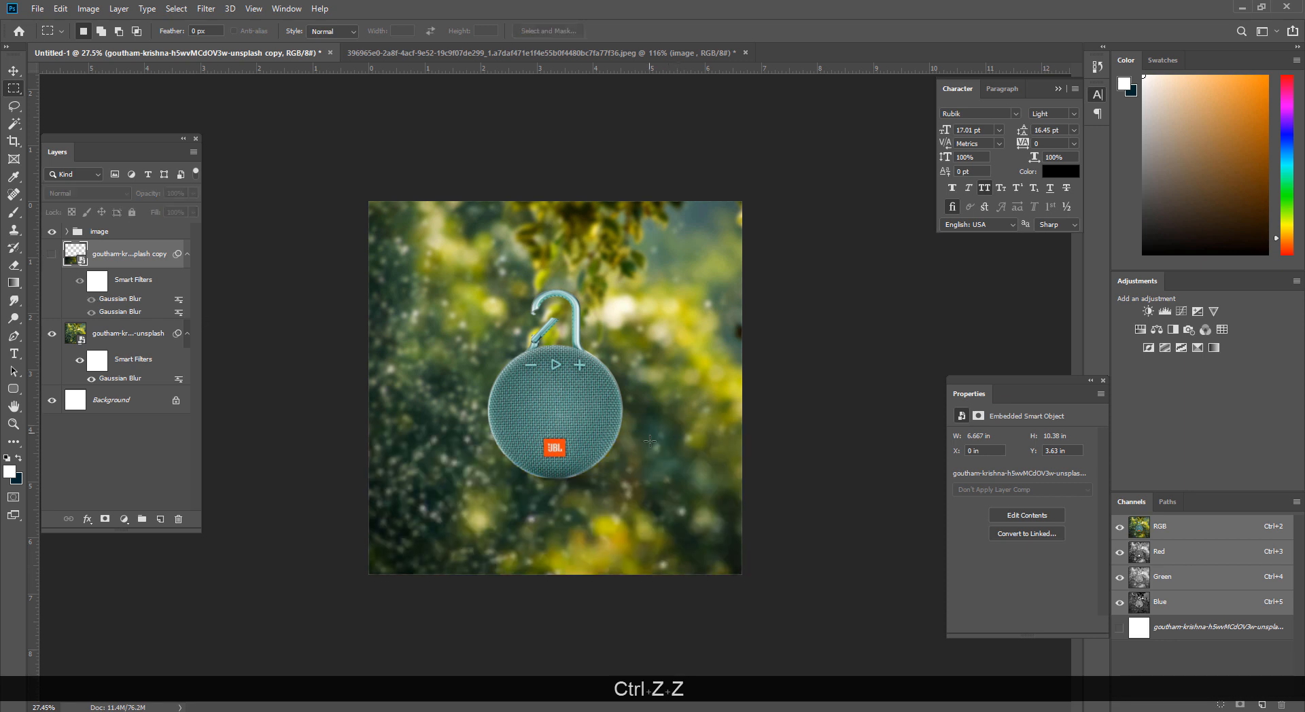
pyautogui.keyDown('ctrl'); pyautogui.keyDown('alt'); pyautogui.click(634, 445); pyautogui.keyUp('alt'); pyautogui.keyUp('ctrl')
pyautogui.moveTo(634, 445); pyautogui.dragTo(542, 310)
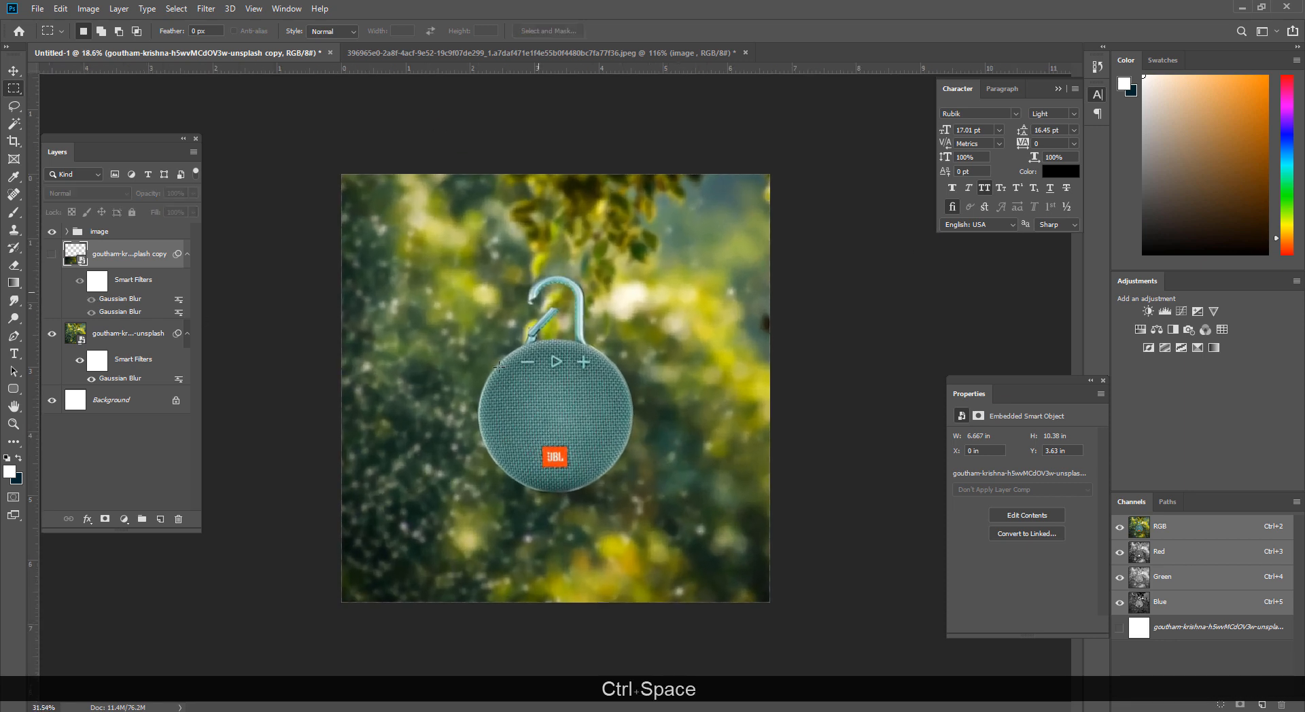
pyautogui.click(13, 71)
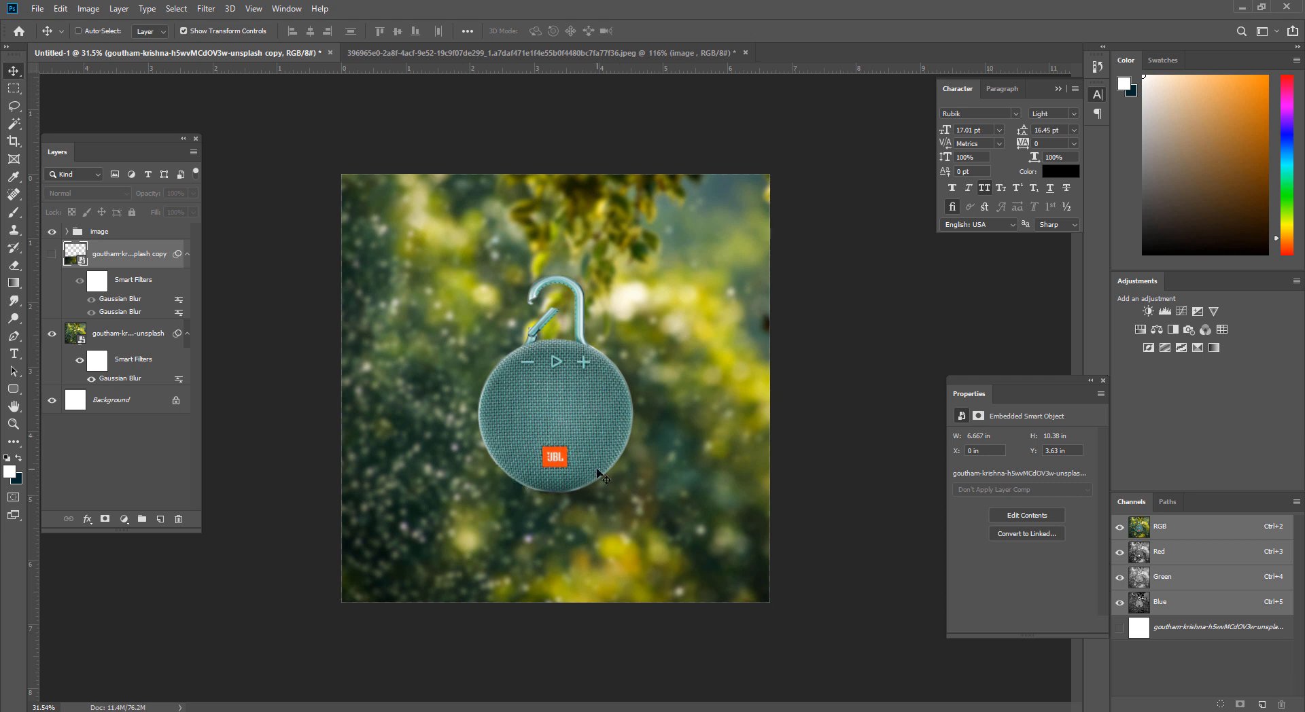
pyautogui.click(53, 255)
# Step: Copy the canvas area of the original leaves photo layer to a new layer and convert that layer to a smart object
pyautogui.click(102, 336)
pyautogui.hotkey('ctrl', 'a')
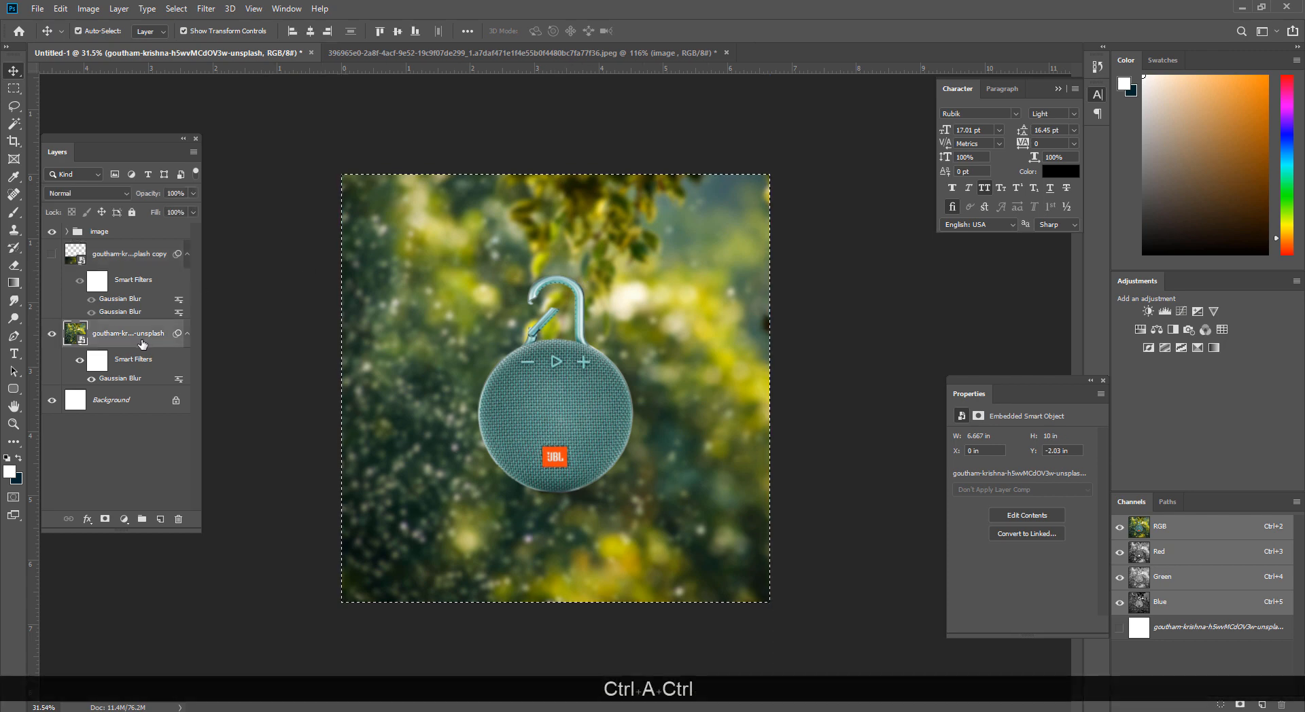
pyautogui.hotkey('ctrl', 'j')
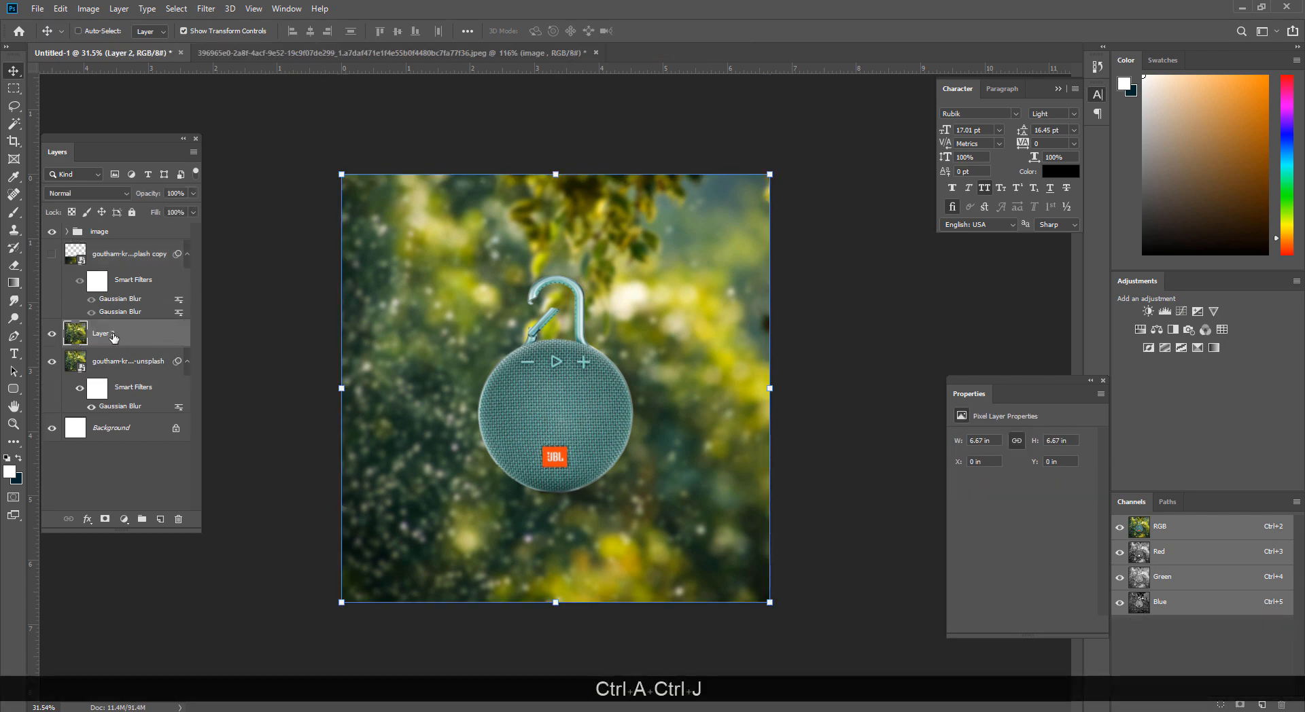
pyautogui.rightClick(114, 338)
pyautogui.click(157, 331)
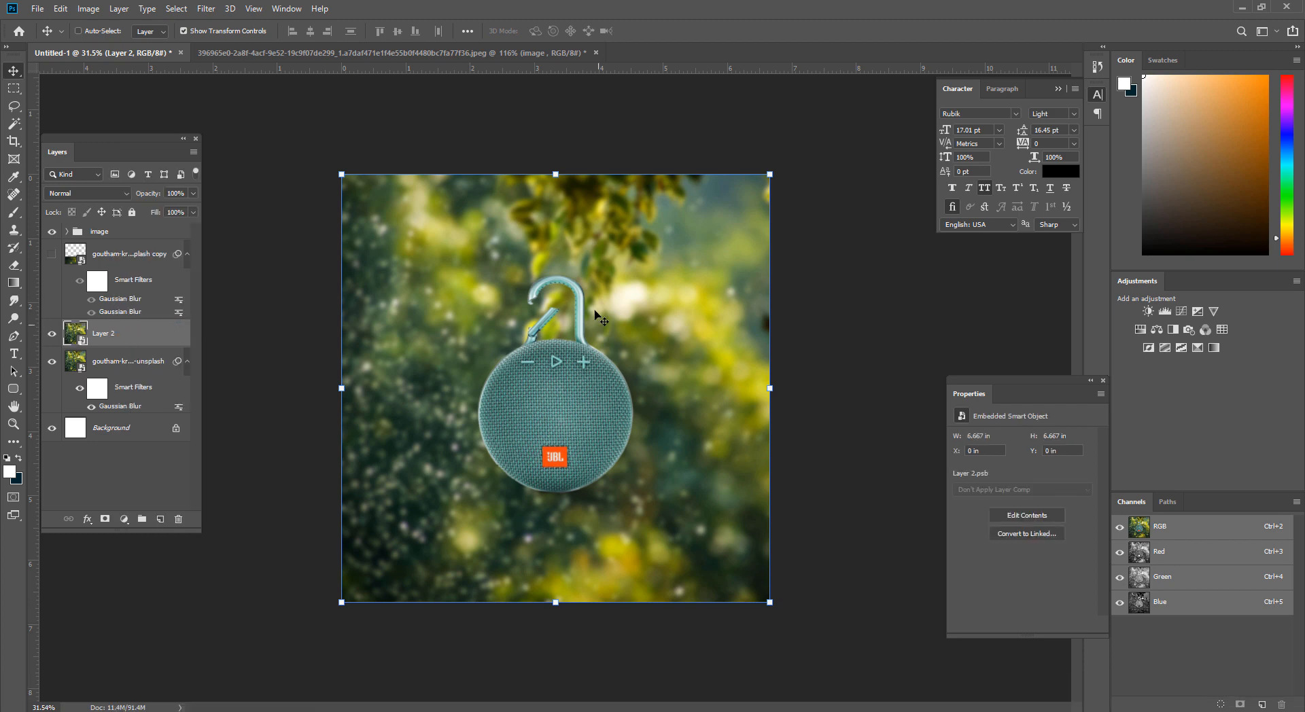
# Step: Flip Layer 2 vertically and move it straight down to about Y 4.39 in, so it covers the lower third of the canvas
pyautogui.hotkey('ctrl', 't')
pyautogui.rightClick(683, 311)
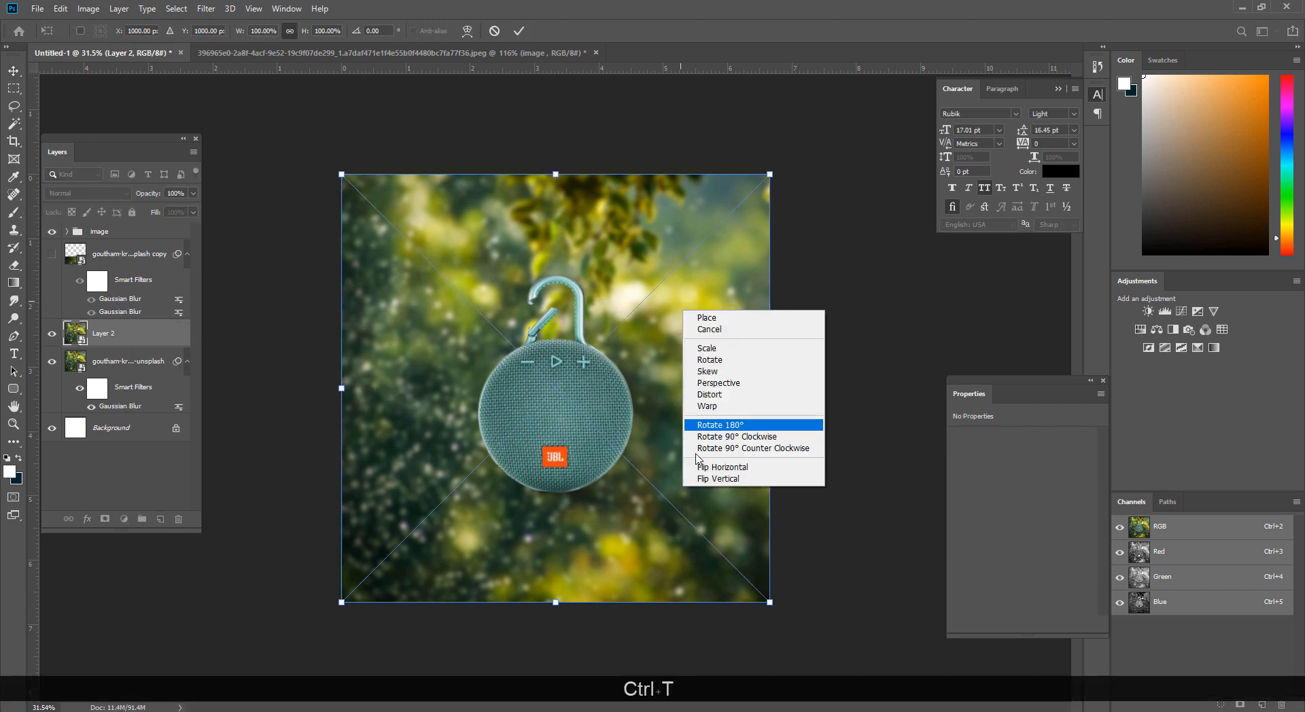
pyautogui.click(706, 479)
pyautogui.moveTo(632, 279); pyautogui.dragTo(627, 559)
pyautogui.hotkey('shift', 'Return')
# Step: Apply a Gaussian Blur with a 41.5-pixel radius to Layer 2 and set its opacity to 76%
pyautogui.click(206, 8)
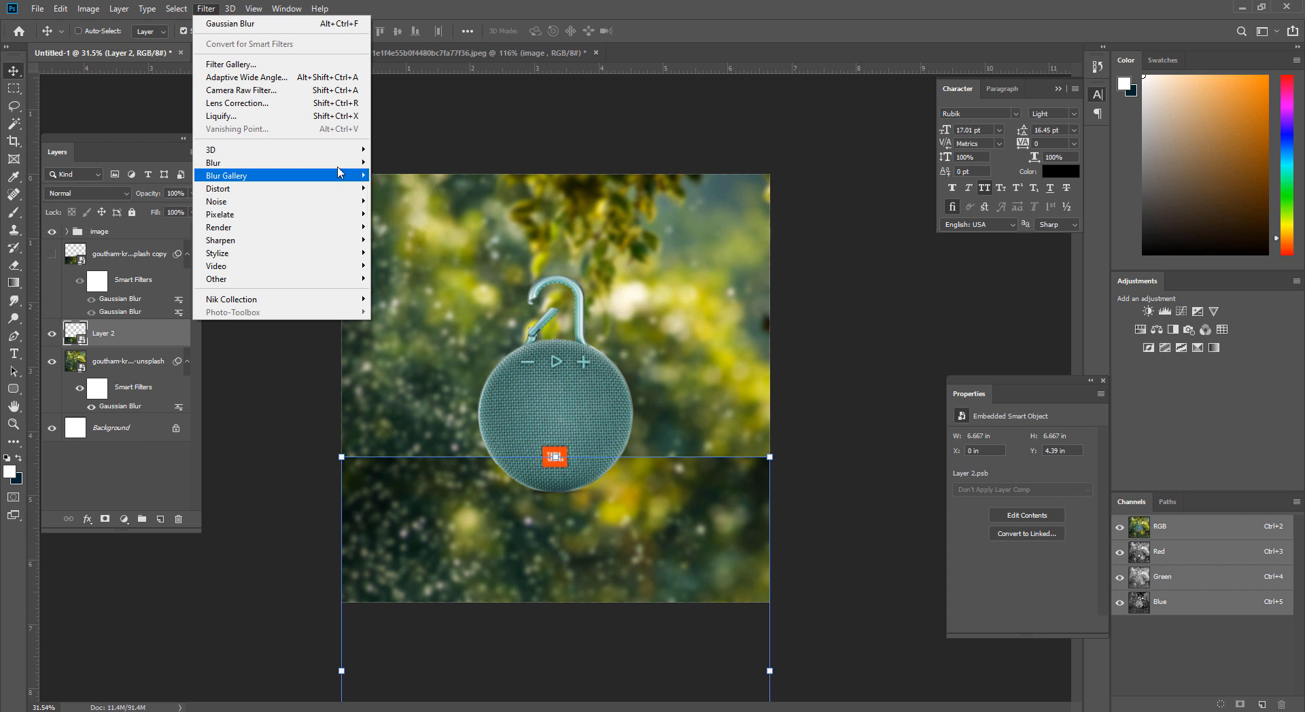
pyautogui.moveTo(365, 167)
pyautogui.click(416, 213)
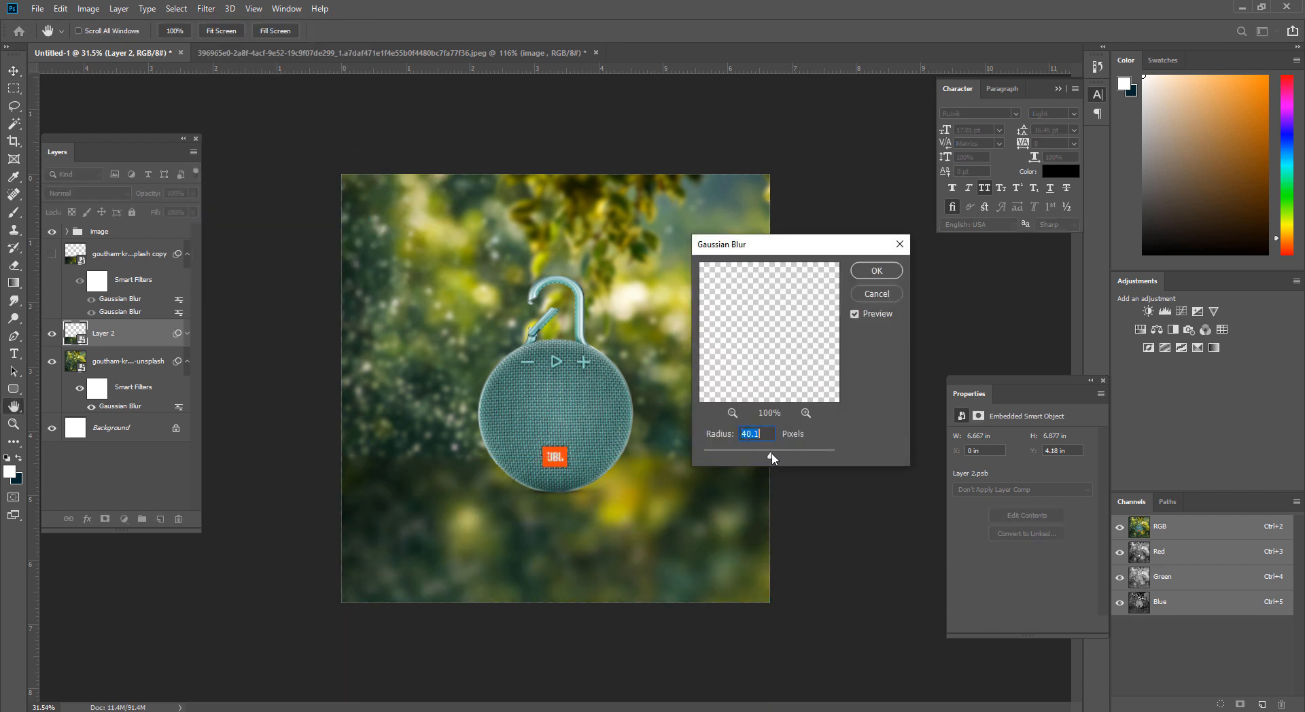
pyautogui.moveTo(771, 455); pyautogui.dragTo(772, 455)
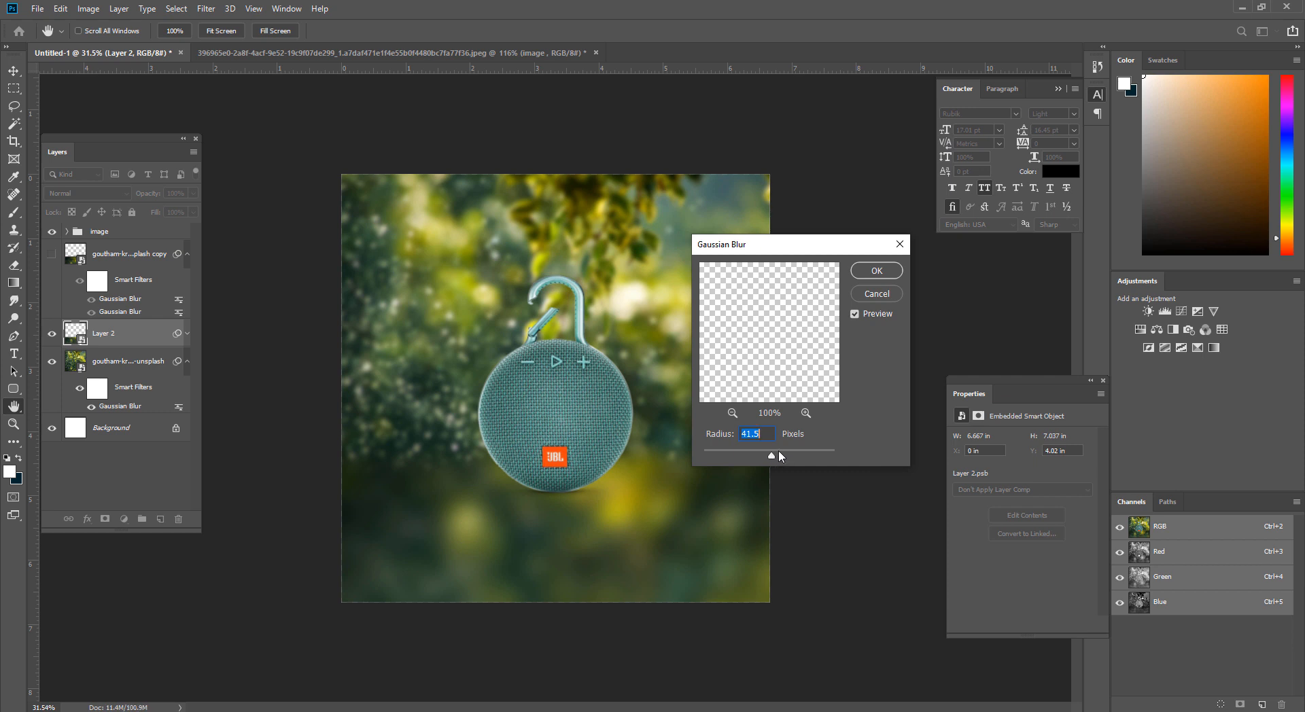
pyautogui.press('Return')
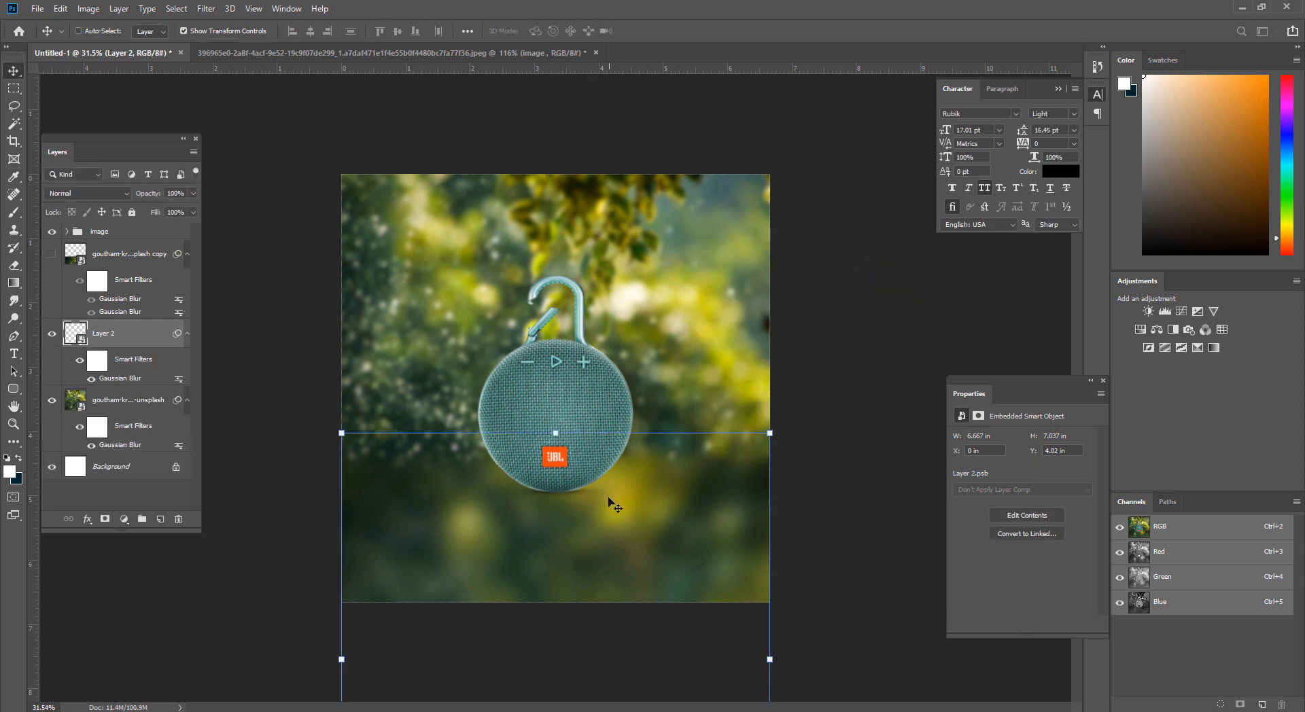
pyautogui.press('shift')
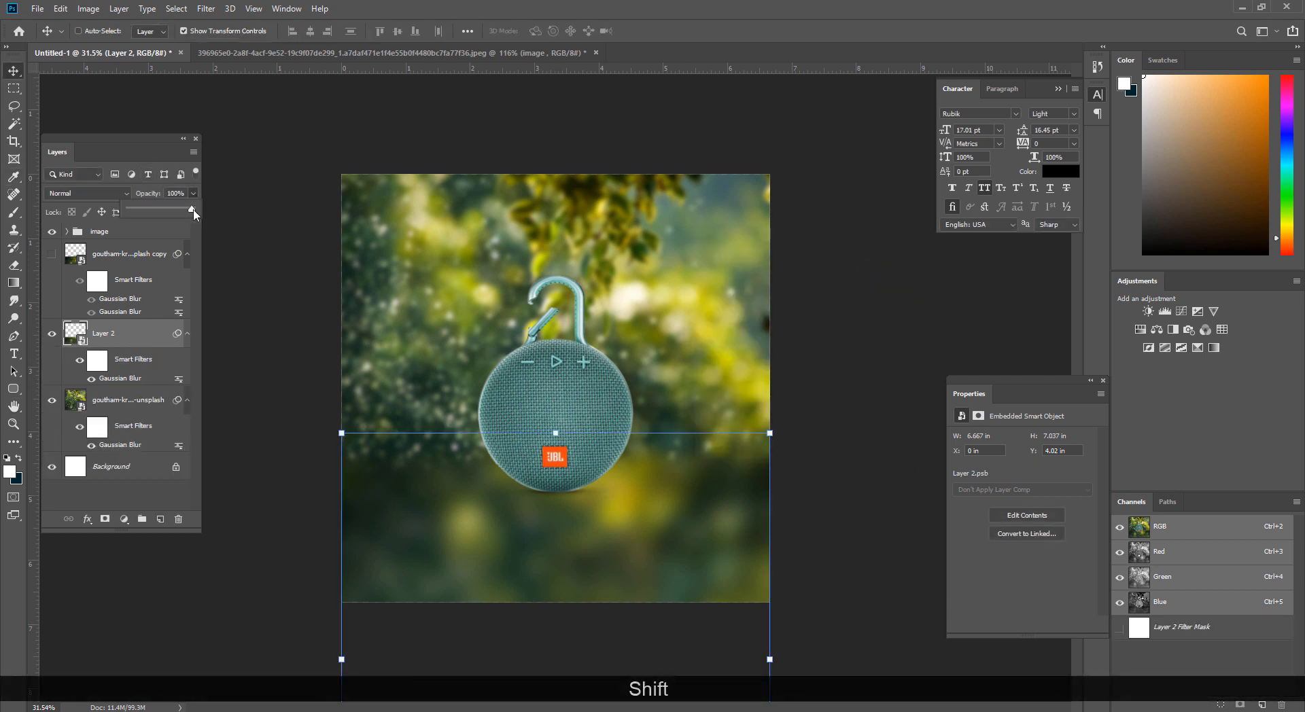
pyautogui.moveTo(192, 202); pyautogui.dragTo(170, 219)
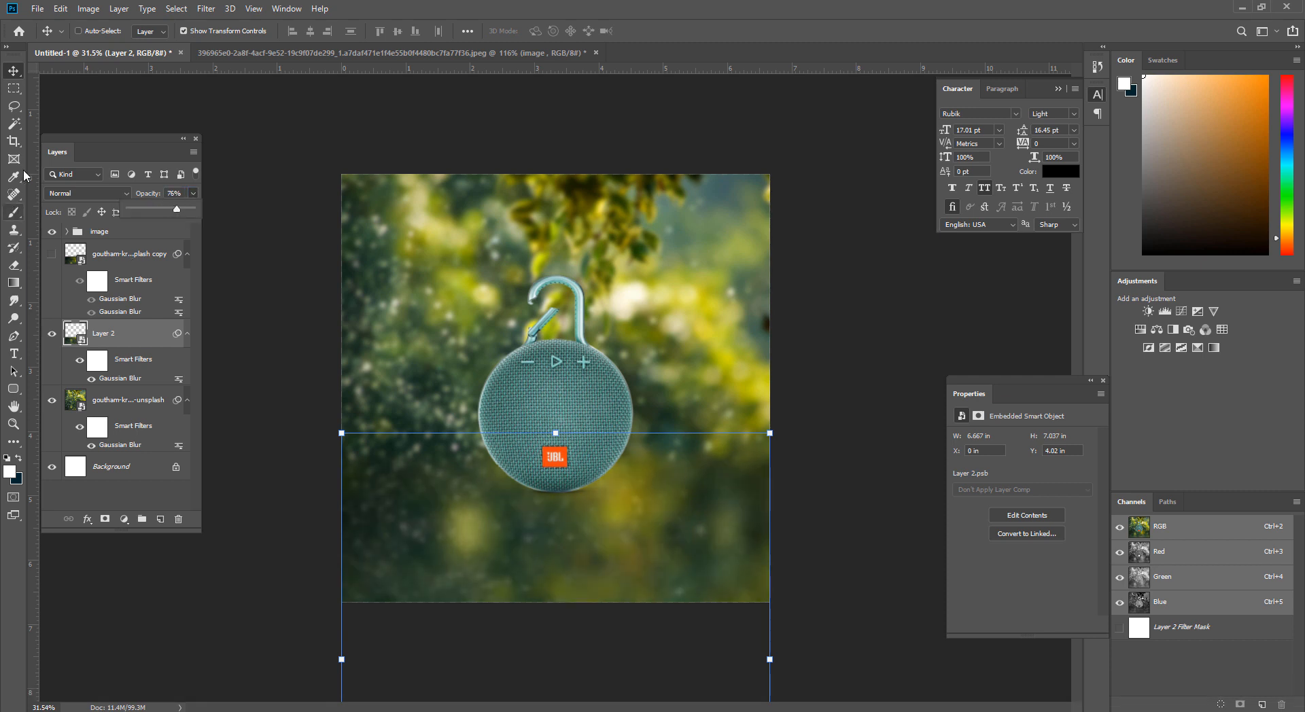
# Step: Add a layer mask to the original leaves photo layer and fade out its lower part with a vertical black gradient
pyautogui.click(12, 90)
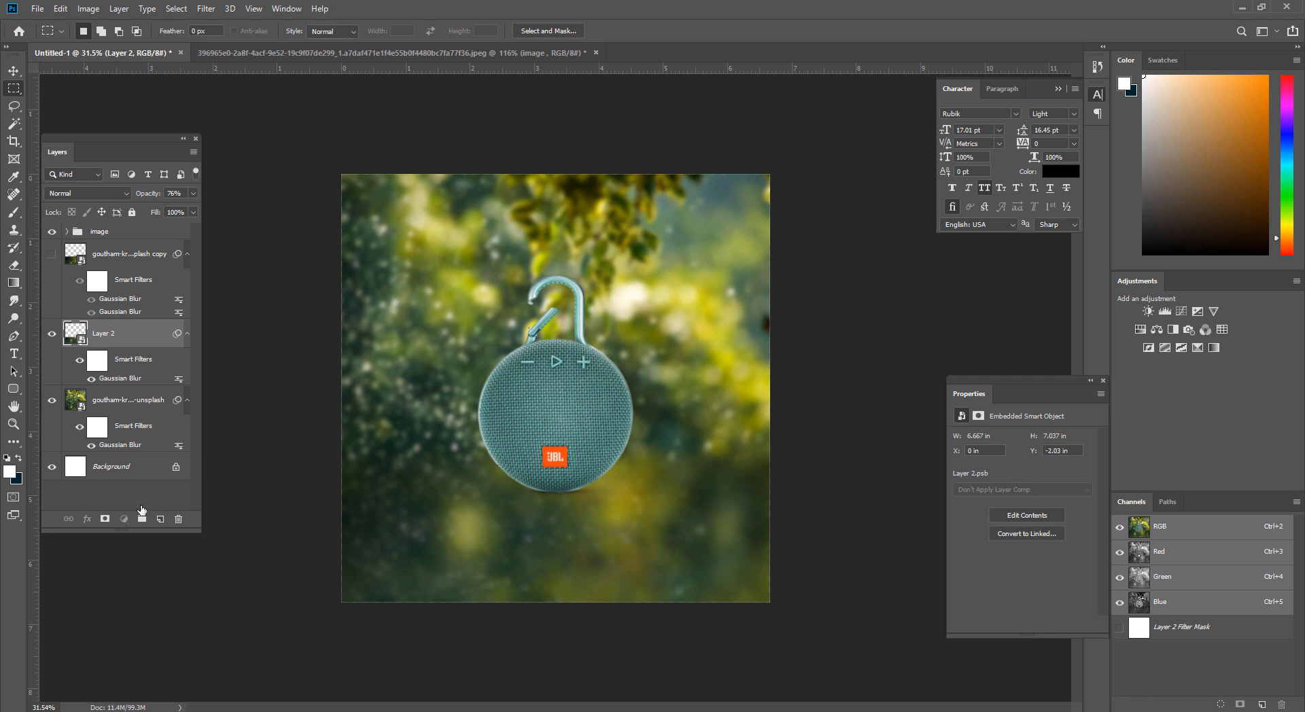
pyautogui.hotkey('alt', '[')
pyautogui.click(104, 518)
pyautogui.click(14, 283)
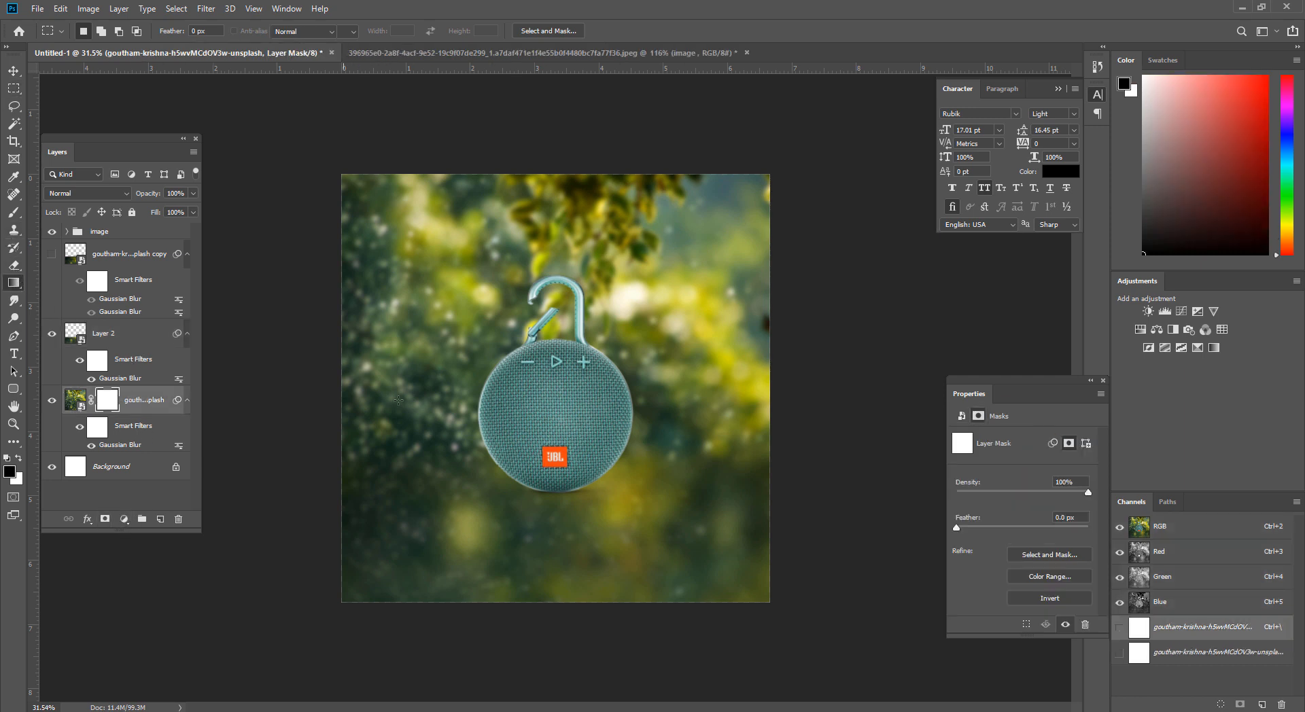
pyautogui.moveTo(490, 553); pyautogui.dragTo(490, 429)
pyautogui.moveTo(481, 620); pyautogui.dragTo(455, 326)
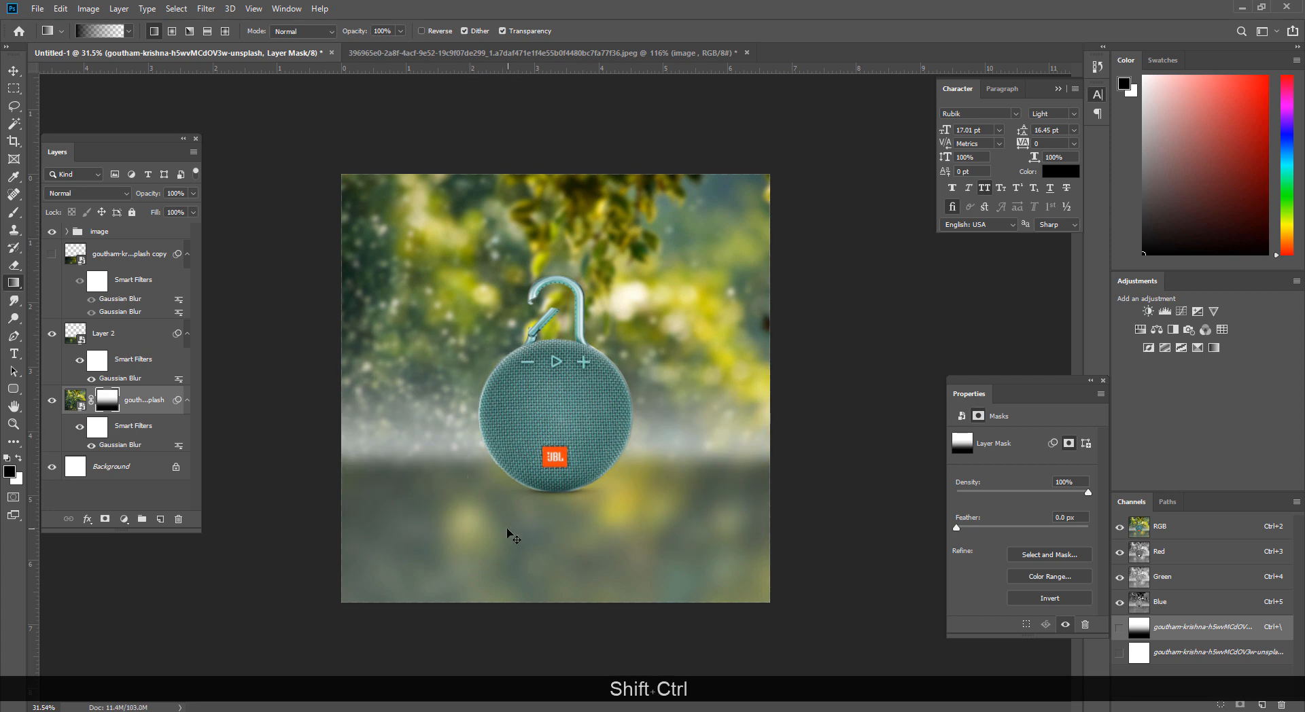
pyautogui.hotkey('ctrl', 'shift', 'z')
pyautogui.hotkey('ctrl', 'z')
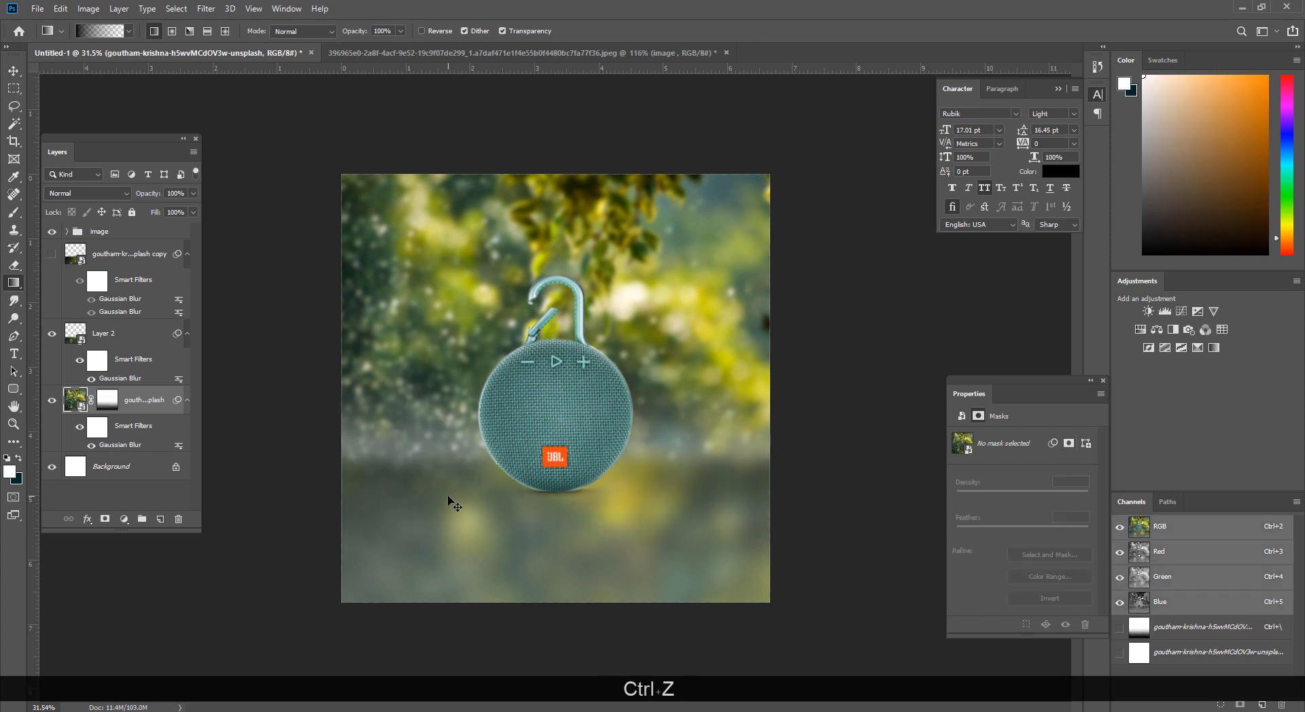
# Step: Add a layer mask to Layer 2 and fade out its bottom edge with a short vertical gradient, undoing the extra gradient pass
pyautogui.click(127, 343)
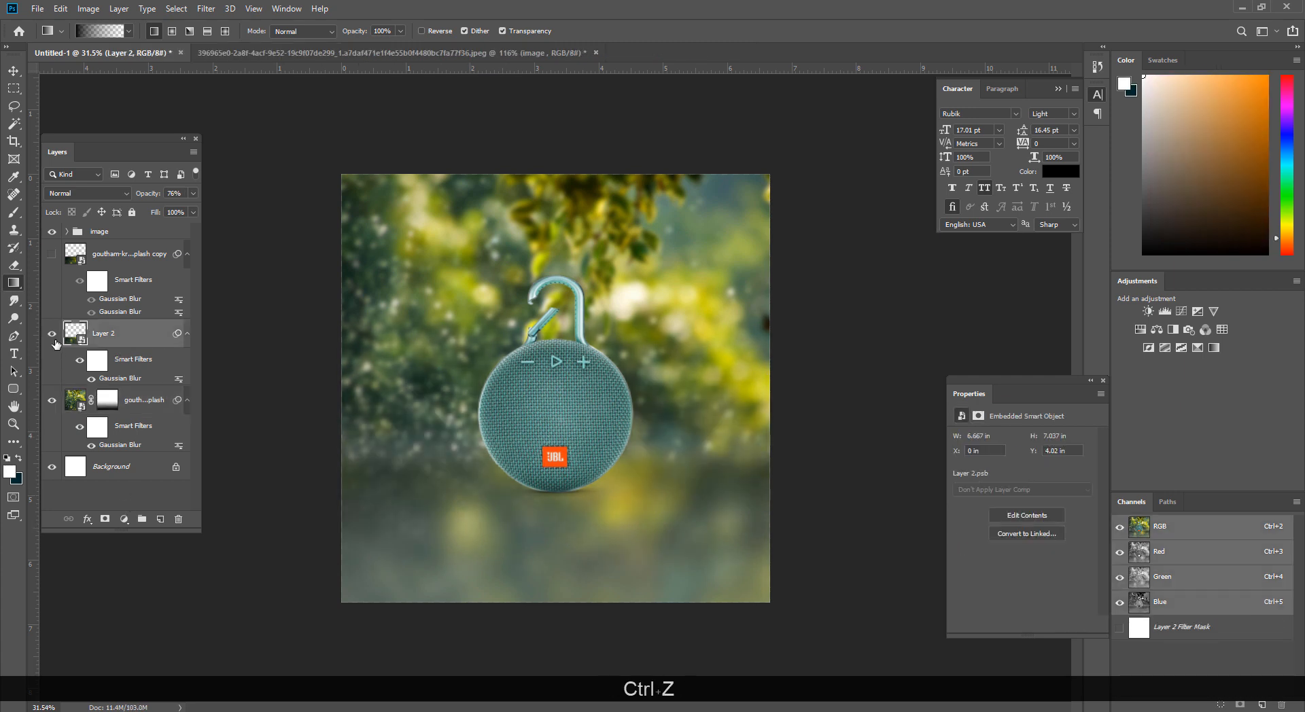
pyautogui.click(105, 520)
pyautogui.moveTo(495, 639); pyautogui.dragTo(500, 544)
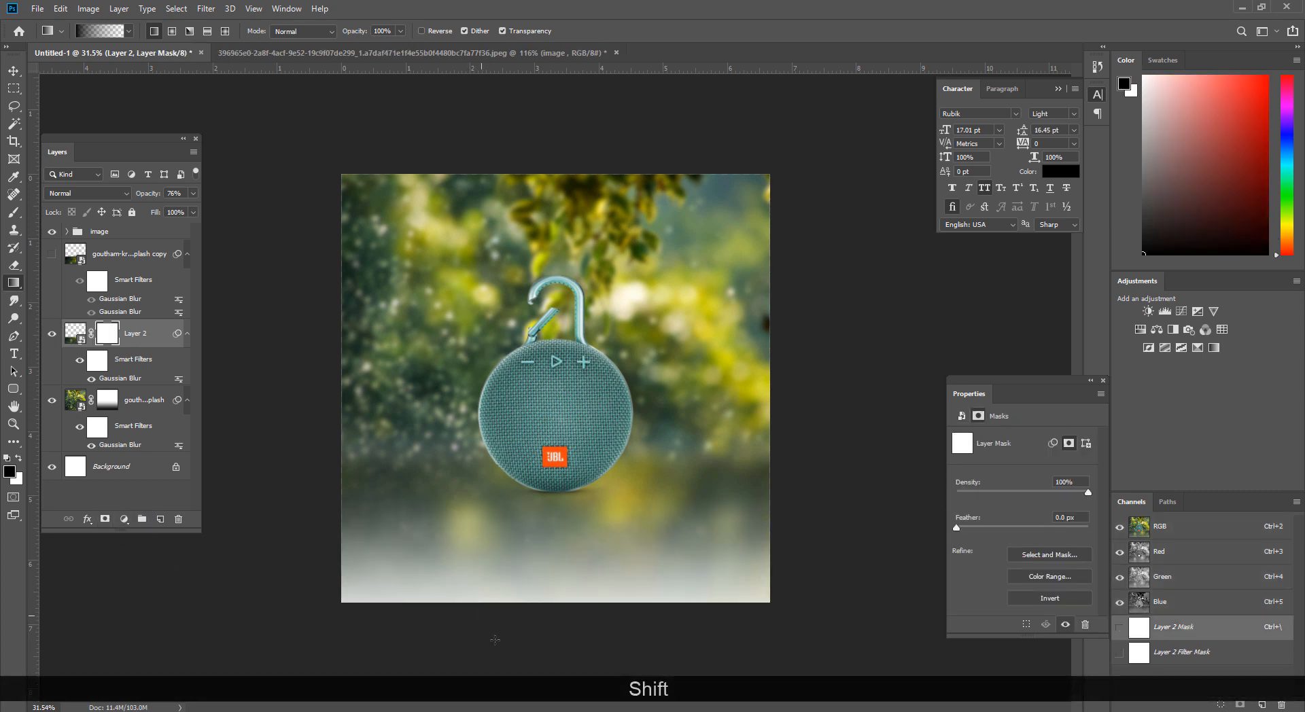
pyautogui.moveTo(520, 387); pyautogui.dragTo(512, 407)
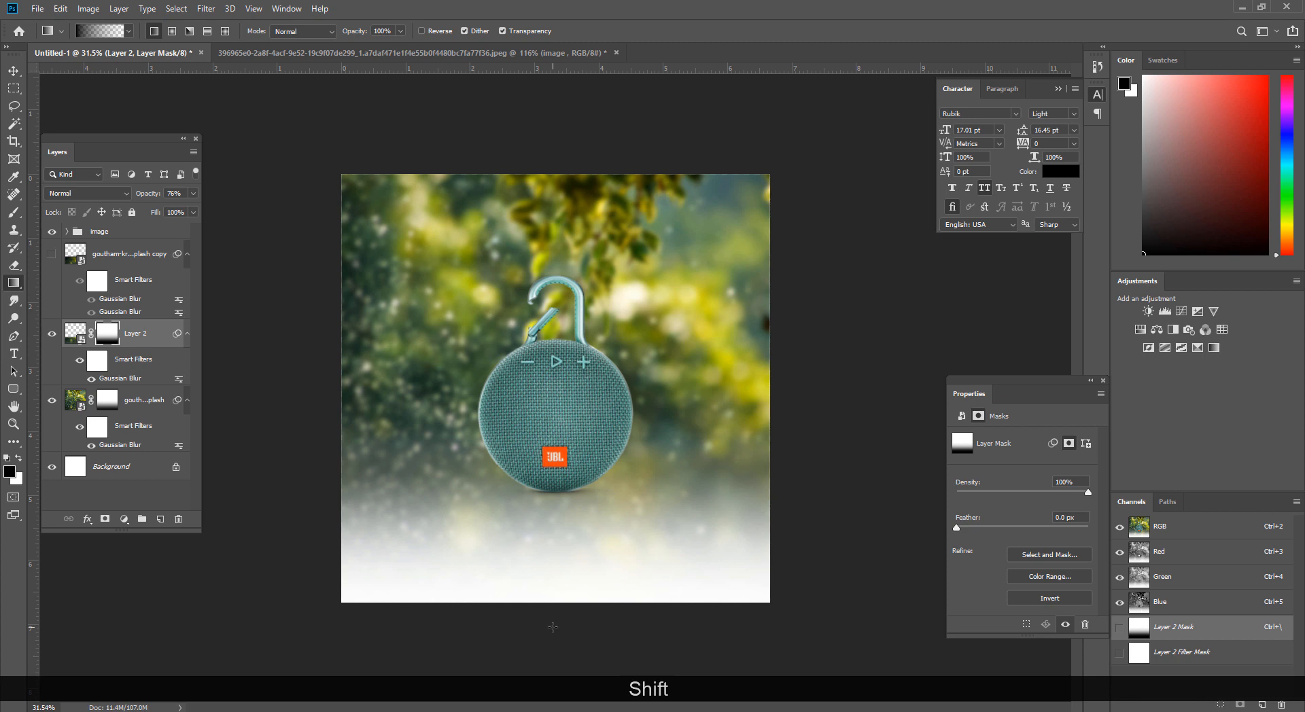
pyautogui.hotkey('ctrl', 'shift', 'z')
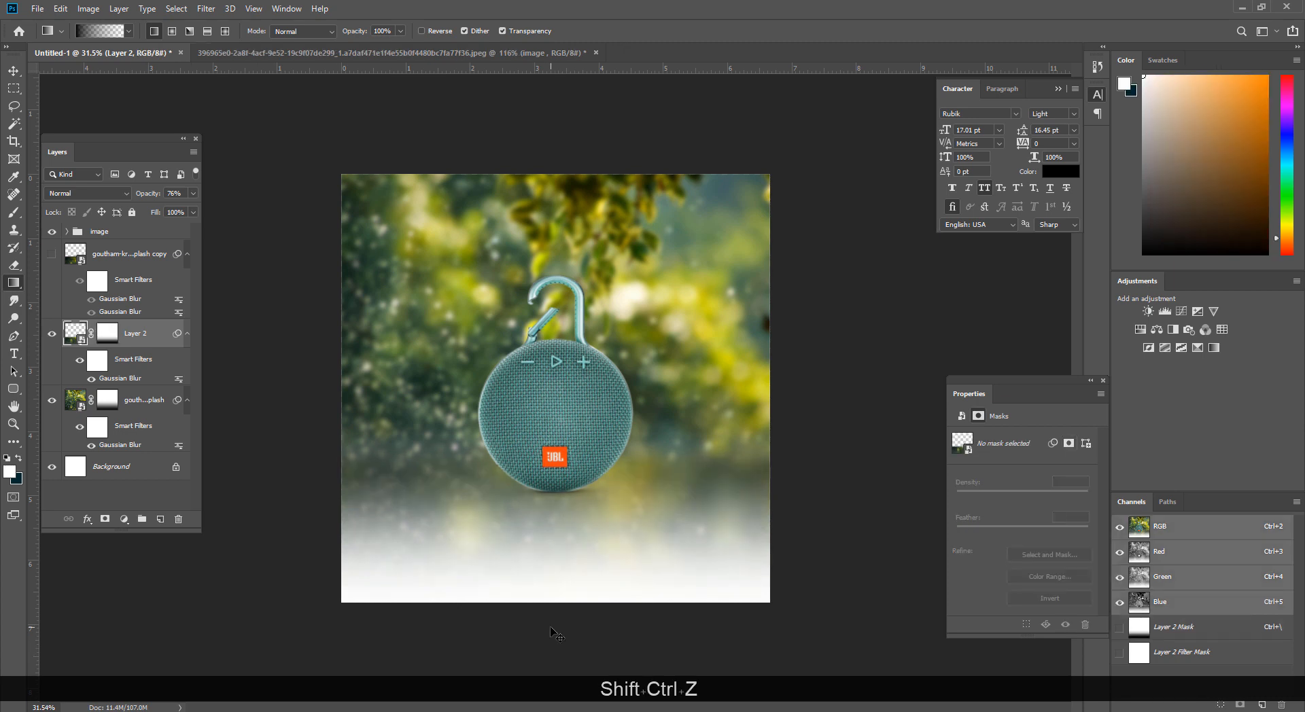
pyautogui.hotkey('ctrl', 'z')
pyautogui.press('ctrl')
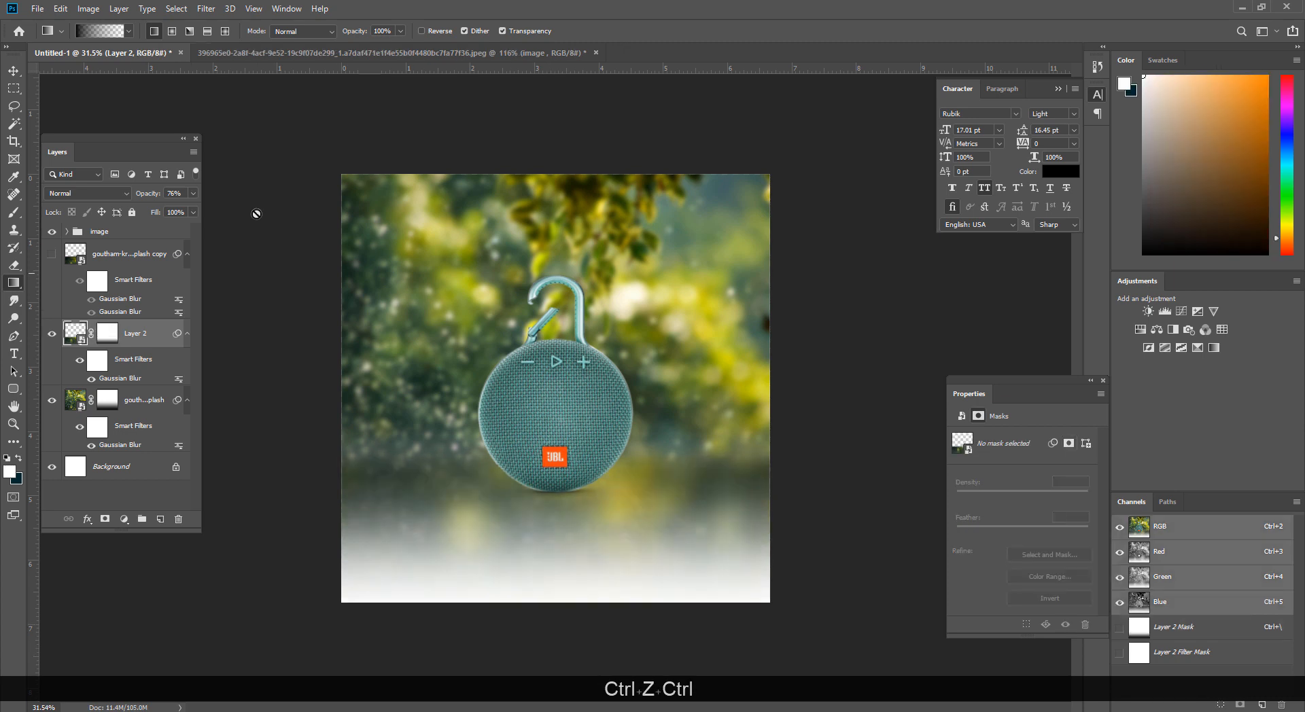
pyautogui.click(13, 70)
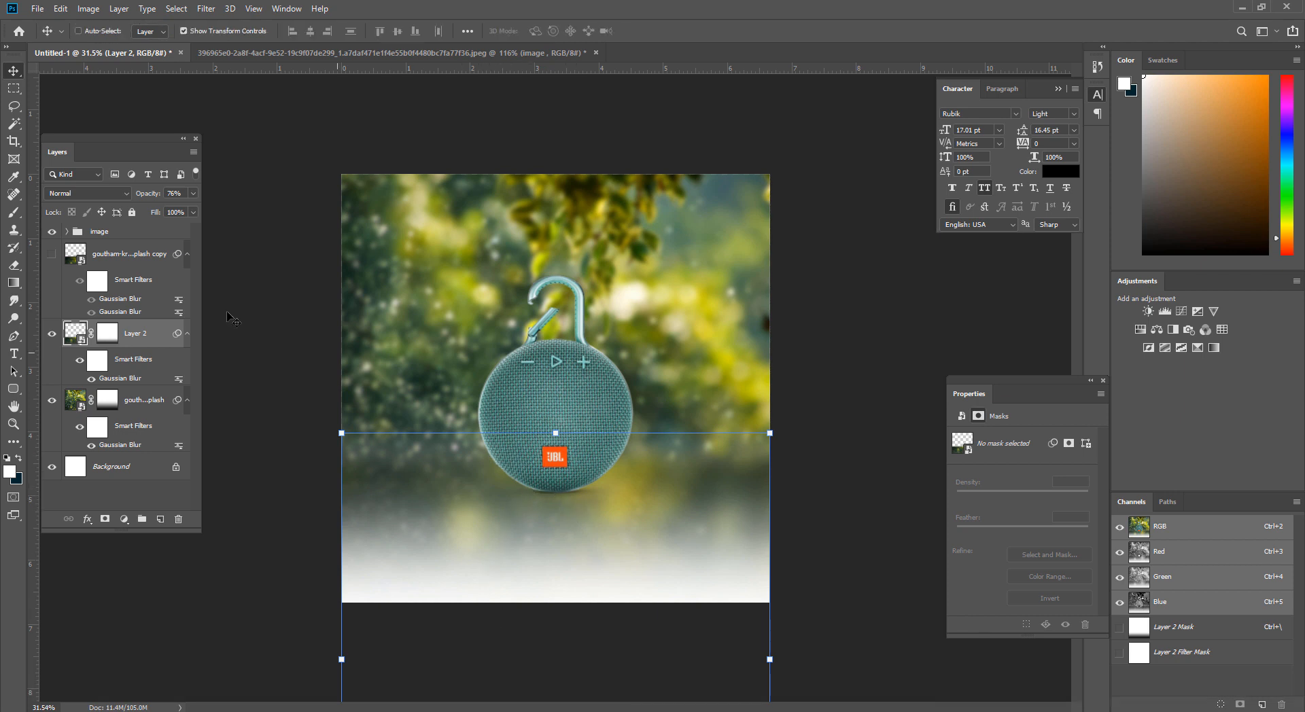
# Step: Scale the image group containing the speaker up proportionally to 103.79%
pyautogui.click(126, 235)
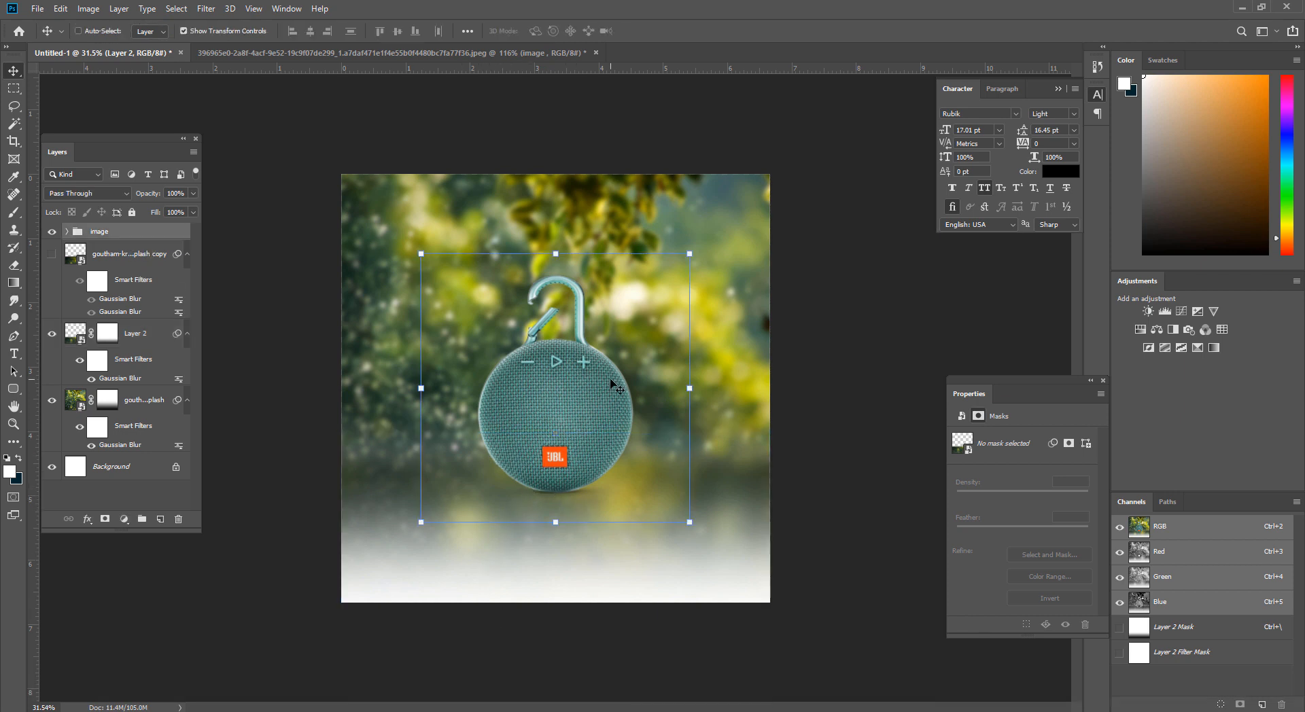
pyautogui.keyDown('shift'); pyautogui.click(562, 250); pyautogui.keyUp('shift')
pyautogui.moveTo(561, 250); pyautogui.dragTo(562, 240)
pyautogui.press('Return')
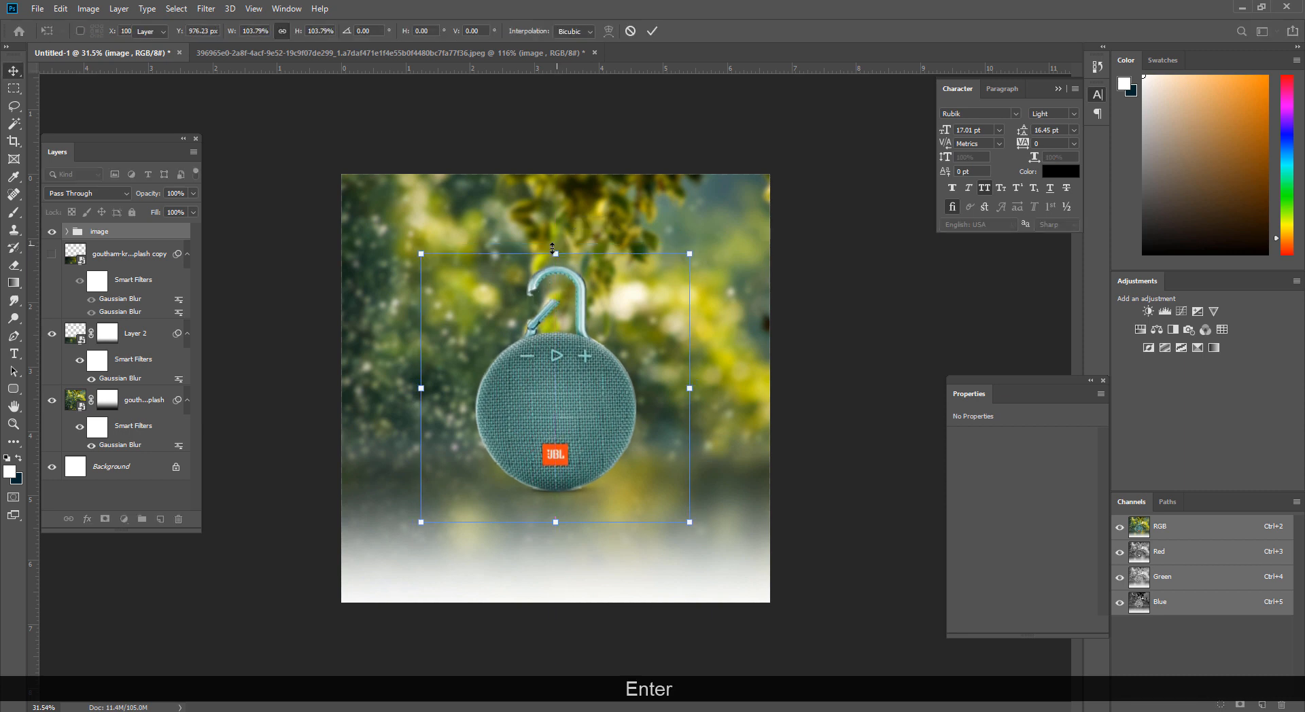
# Step: Check Layer 2's contribution to the composite, and hide both Layer 2 and the leaves photo layer
pyautogui.click(144, 342)
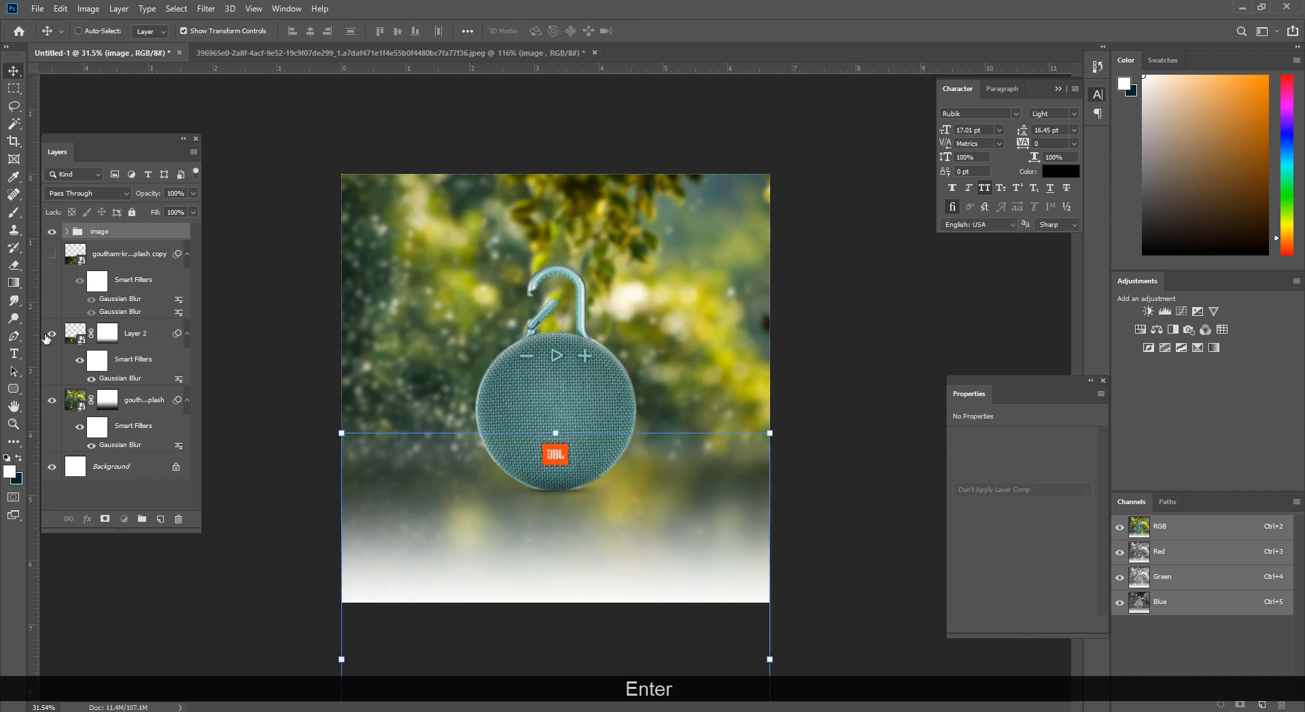
pyautogui.click(52, 334)
pyautogui.click(51, 334)
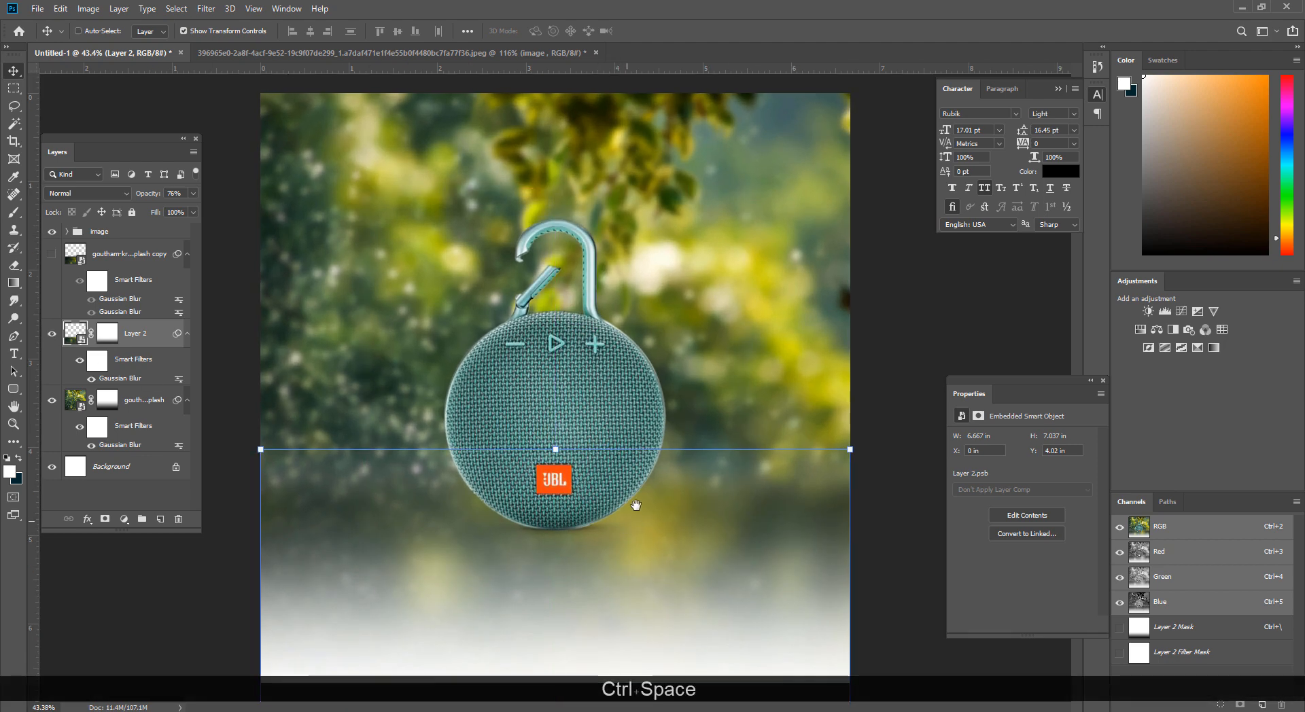
pyautogui.moveTo(612, 541); pyautogui.dragTo(630, 396)
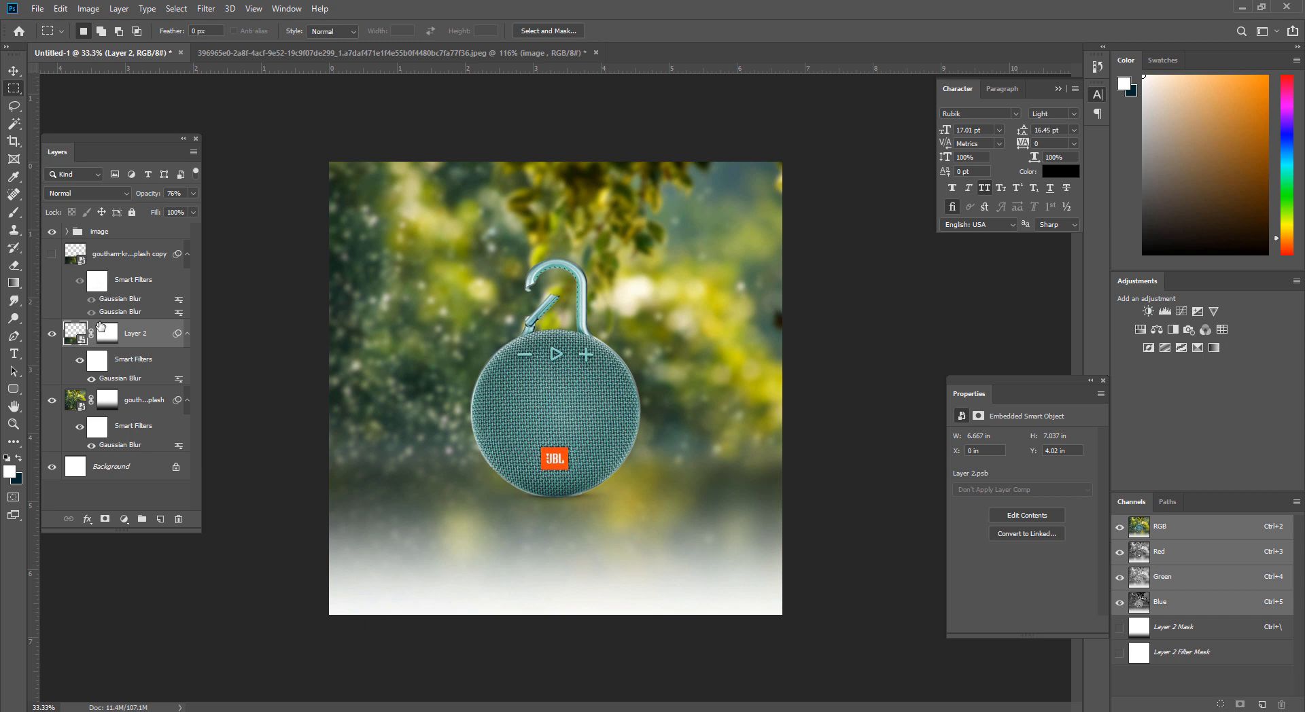
pyautogui.click(50, 334)
pyautogui.click(52, 400)
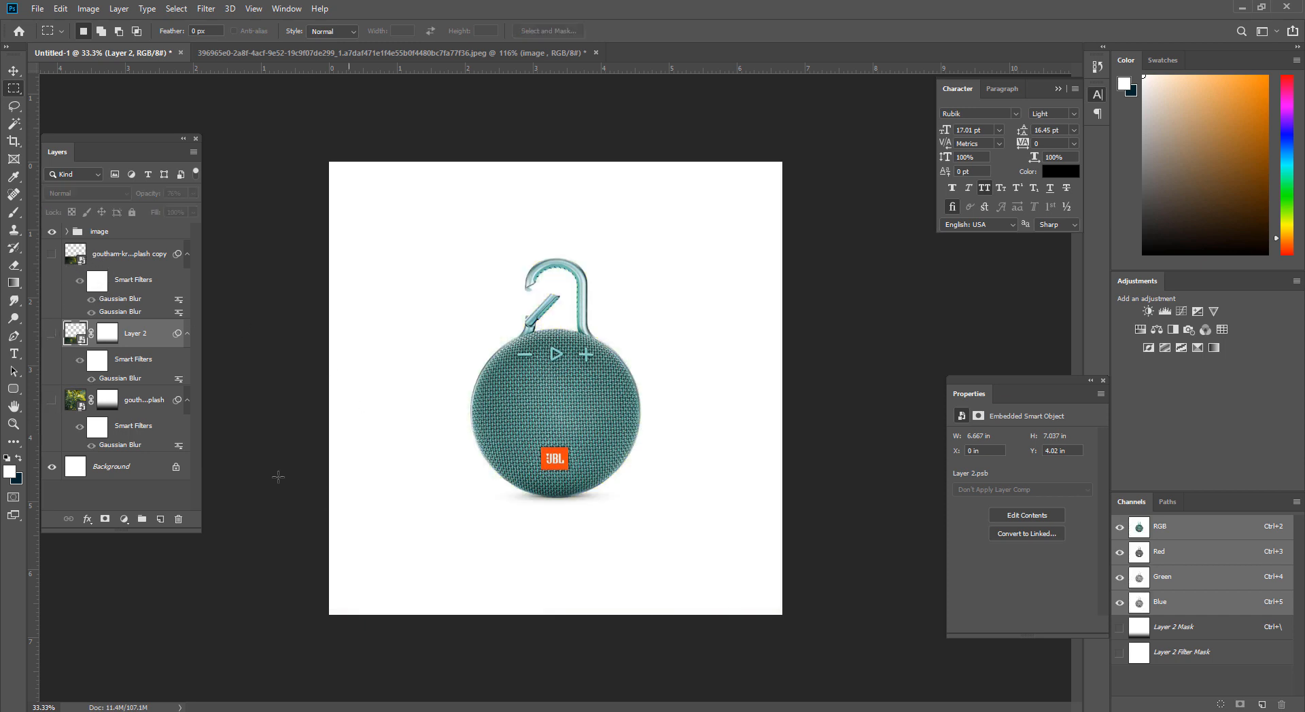
# Step: Place the misty pine forest photo from New folder (33) behind the speaker and align it with the canvas's upper edge
pyautogui.click(218, 662)
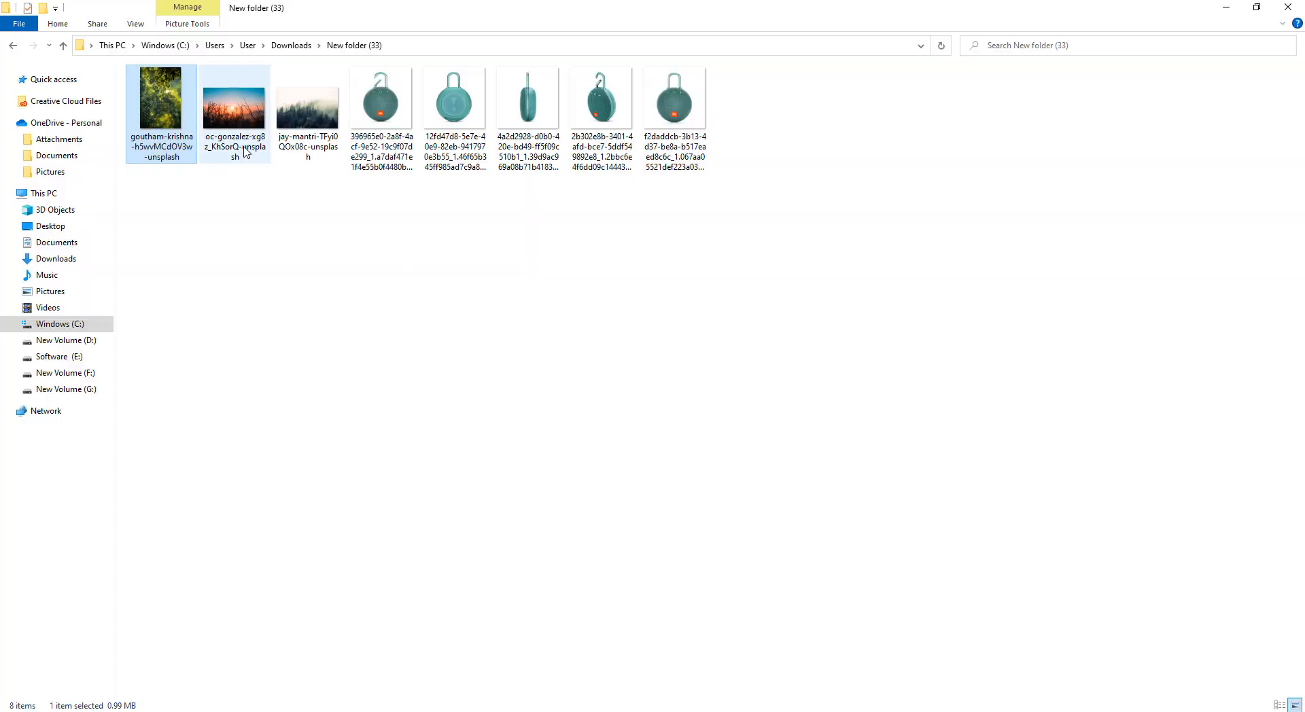
pyautogui.moveTo(313, 123); pyautogui.dragTo(597, 343)
pyautogui.moveTo(558, 197); pyautogui.dragTo(557, 162)
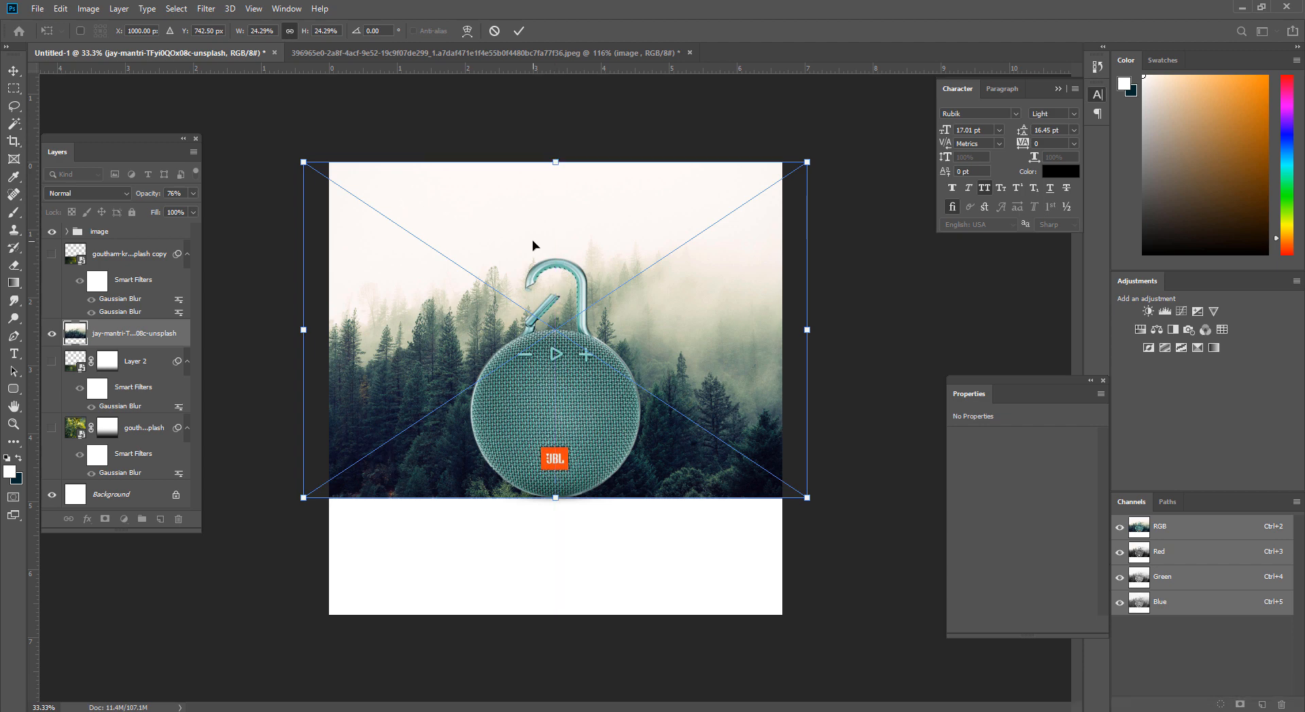
pyautogui.press('Return')
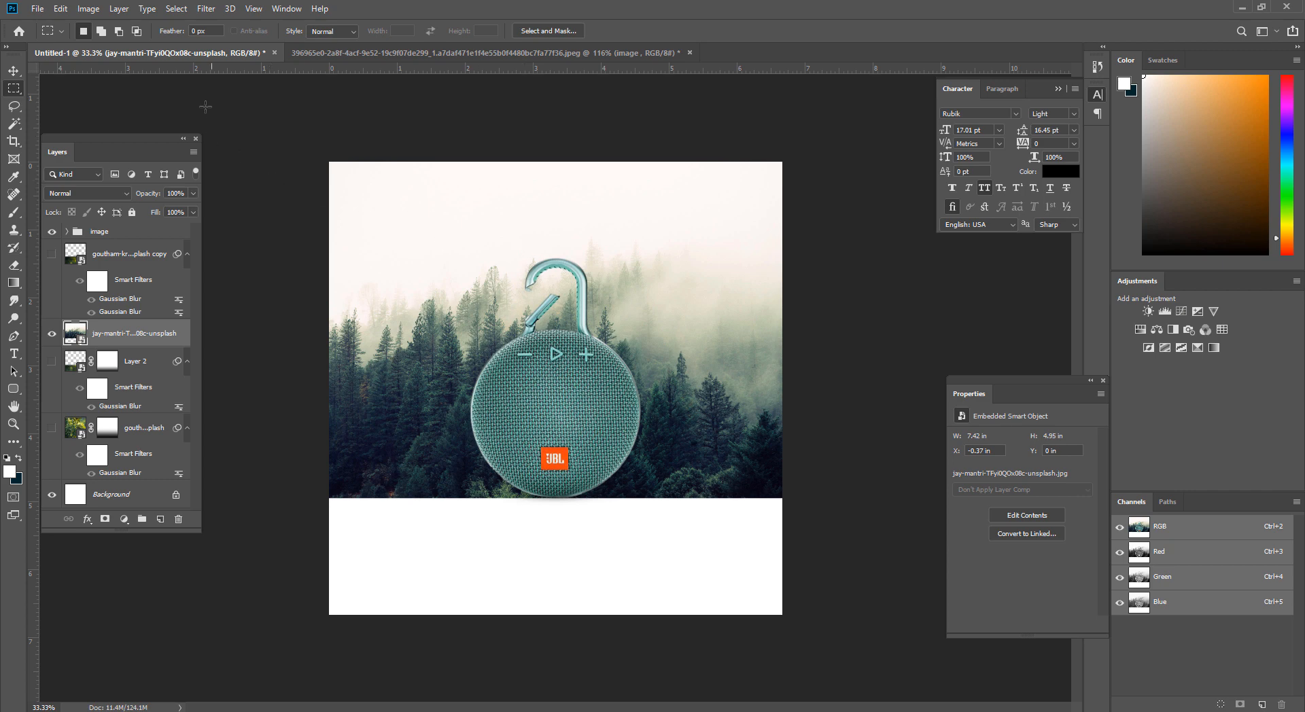
# Step: Apply a Gaussian Blur with a radius of about 7 pixels to the forest photo layer
pyautogui.click(202, 7)
pyautogui.moveTo(231, 164)
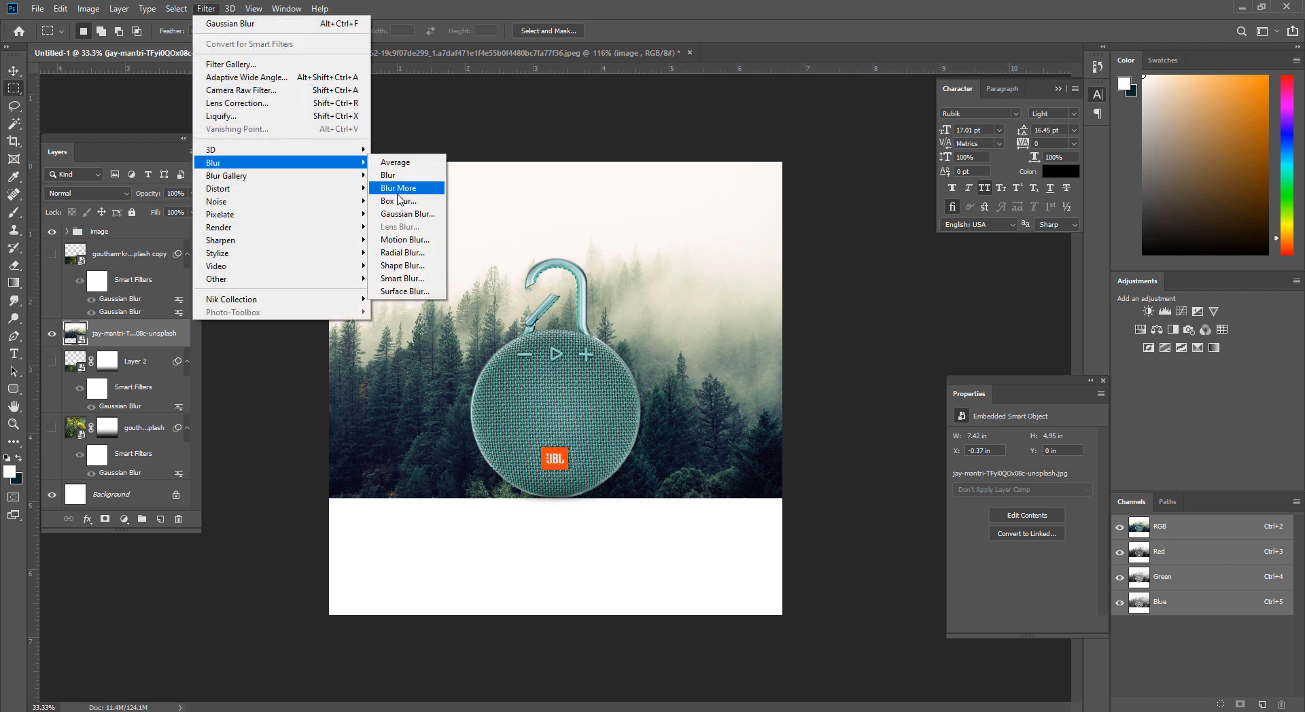
pyautogui.click(393, 213)
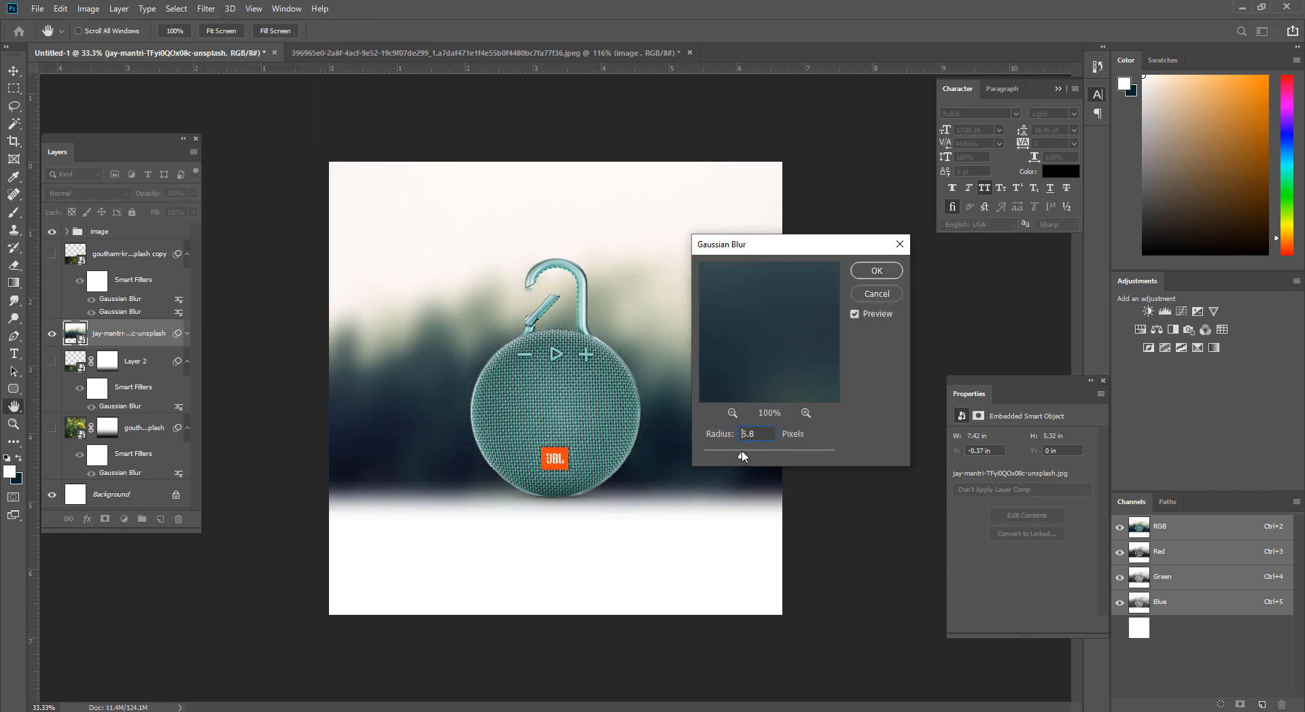
pyautogui.moveTo(742, 456); pyautogui.dragTo(748, 456)
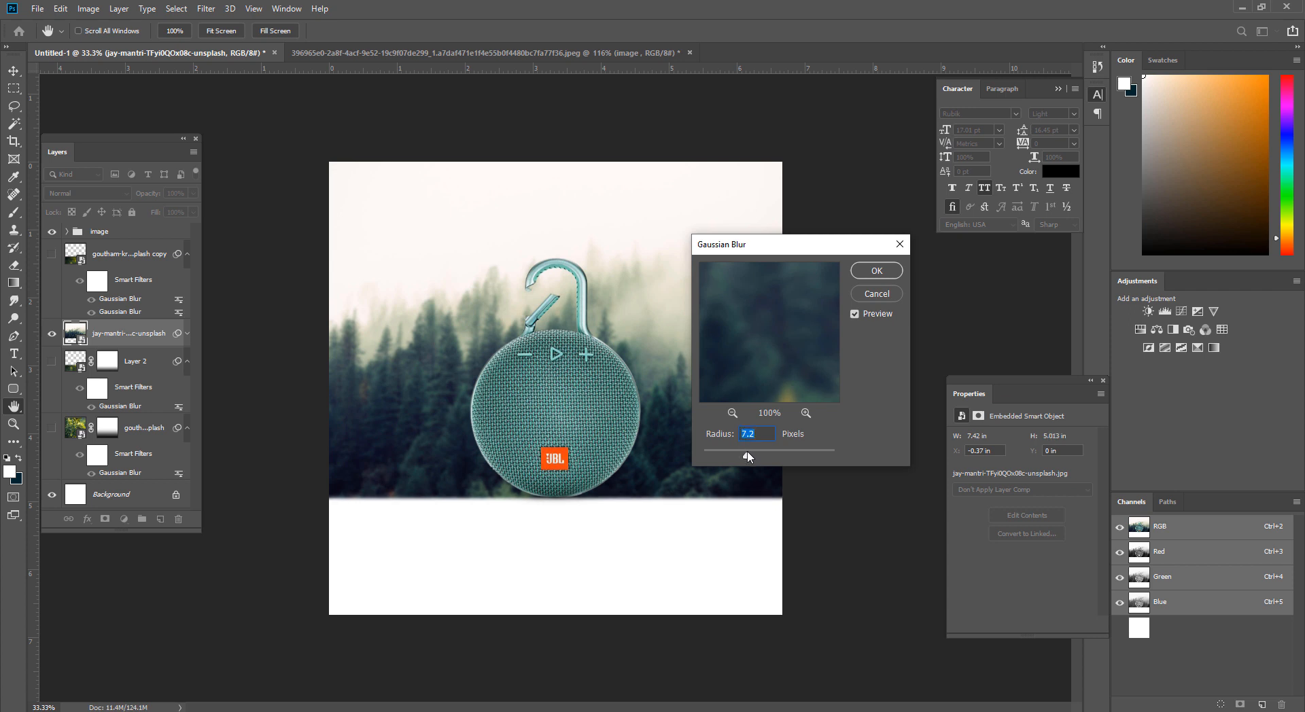
pyautogui.click(875, 270)
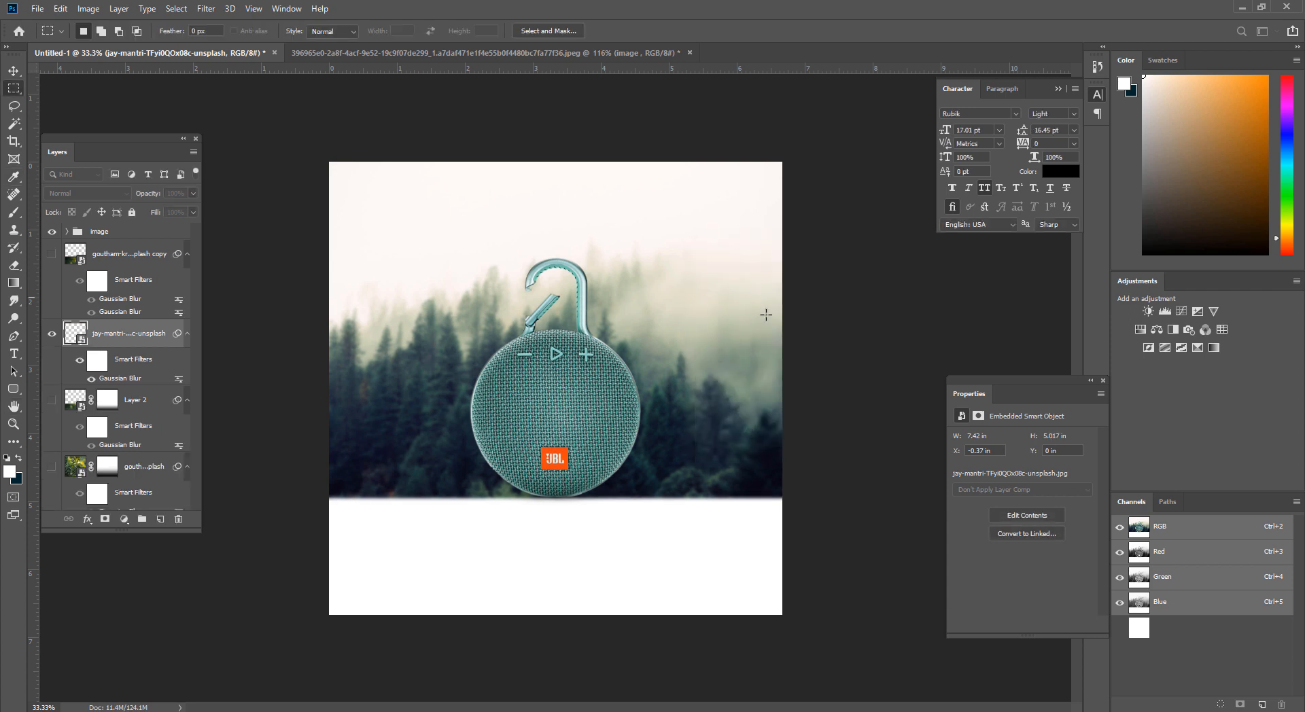
# Step: Duplicate the forest layer, flip the copy vertically and move it straight down to about Y 4.79 in as a reflection
pyautogui.press('ctrl')
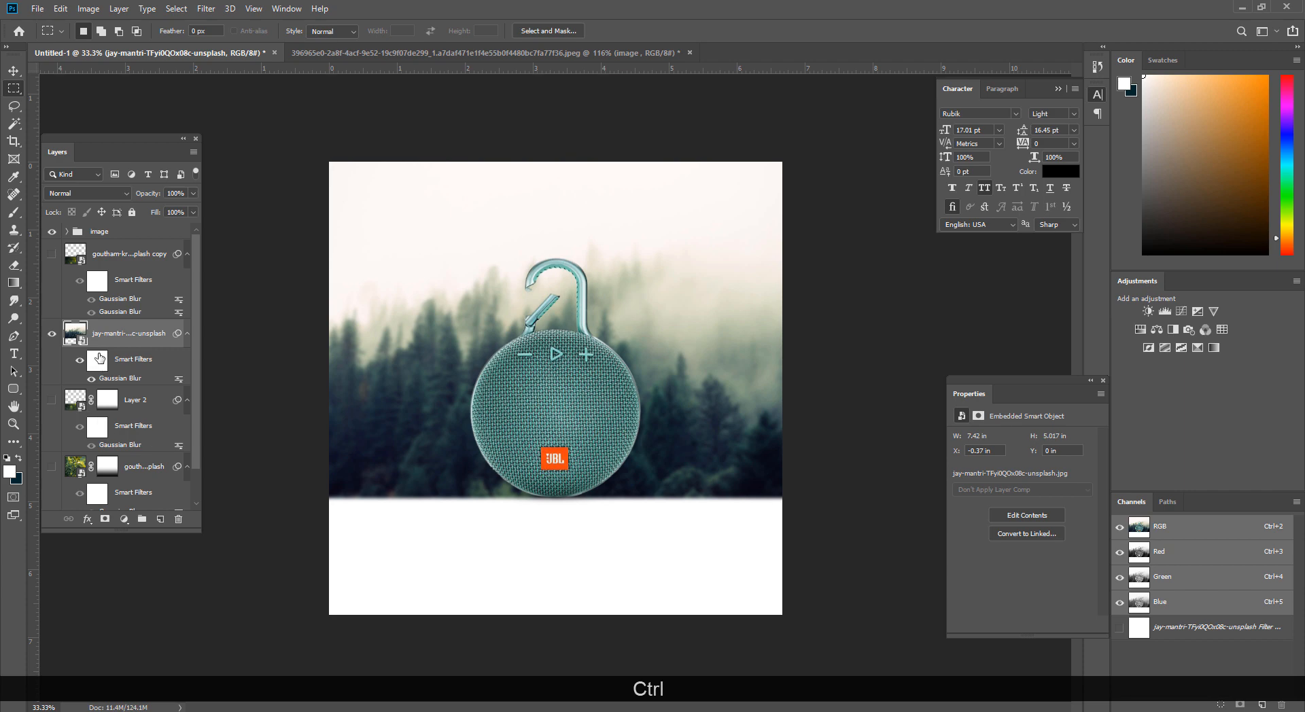
pyautogui.hotkey('ctrl', 'j')
pyautogui.hotkey('ctrl', 't')
pyautogui.rightClick(510, 326)
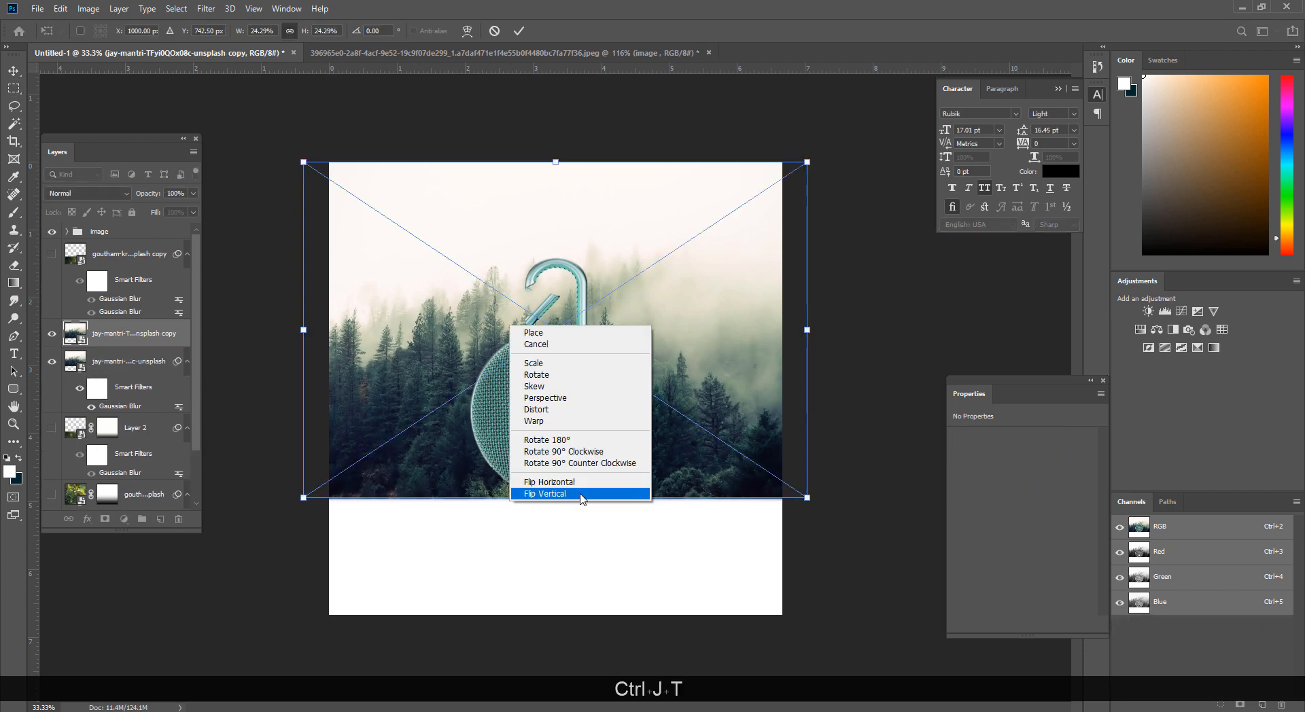
pyautogui.click(582, 494)
pyautogui.moveTo(615, 343); pyautogui.dragTo(626, 622)
pyautogui.hotkey('shift', 'Return')
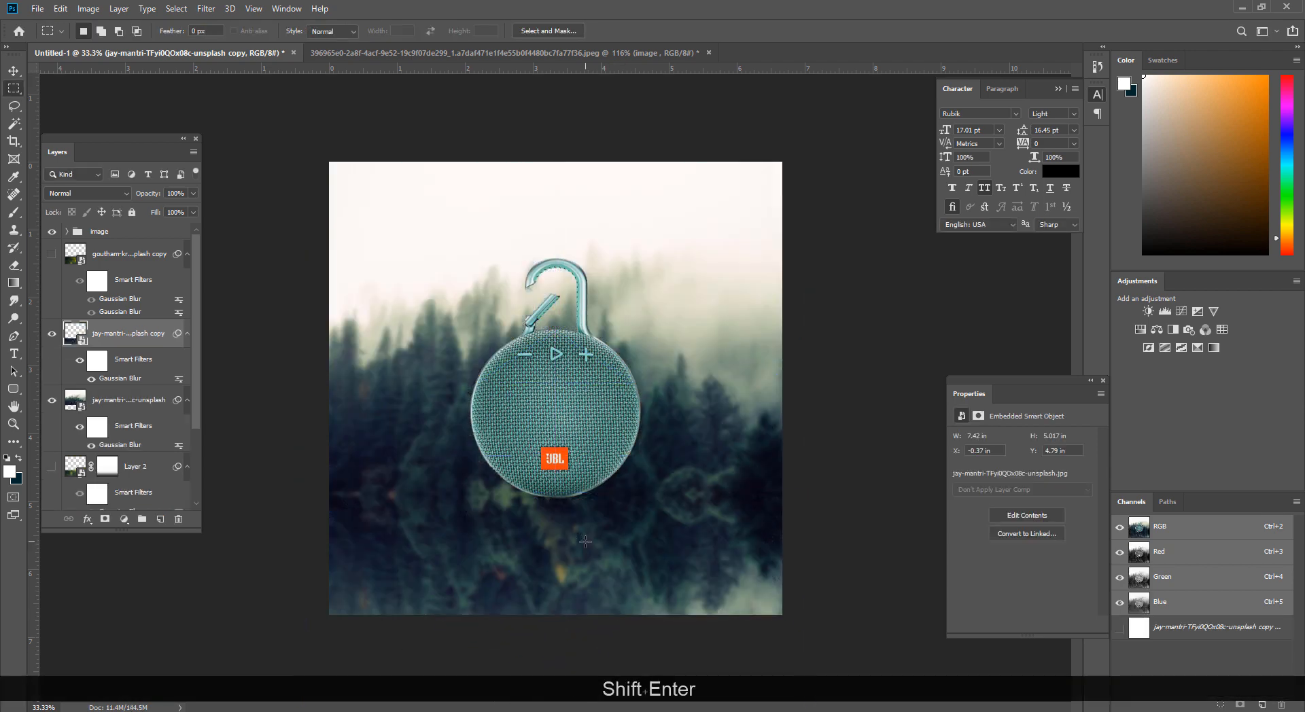
# Step: Set the flipped forest copy's Gaussian Blur radius to 15.3 pixels and move it up to about Y 4.56 in
pyautogui.doubleClick(128, 378)
pyautogui.click(758, 455)
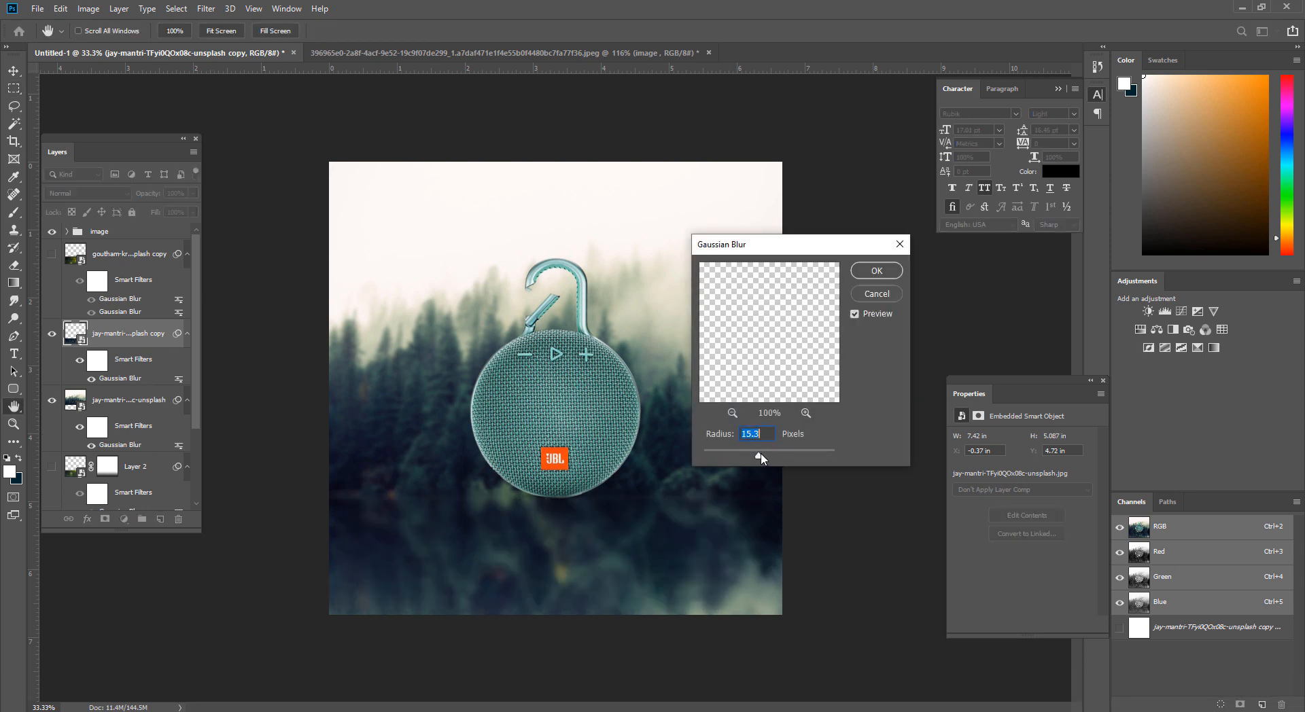
pyautogui.click(876, 271)
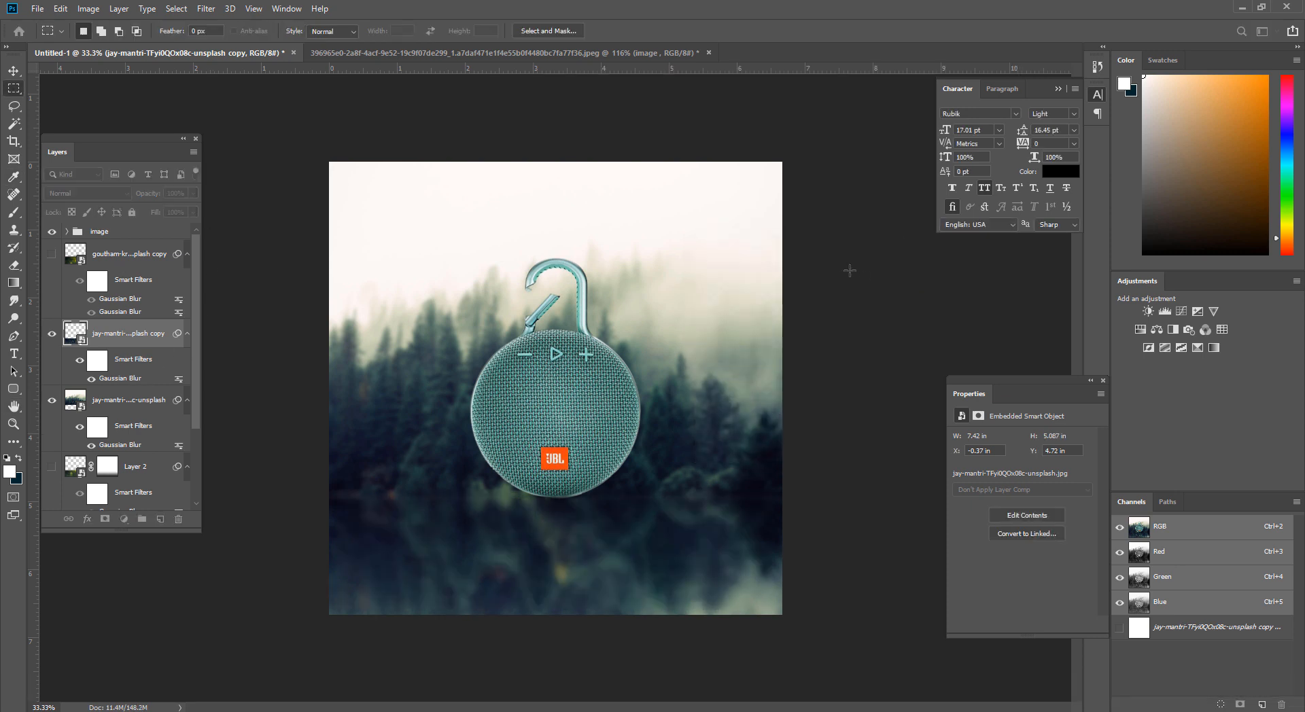
pyautogui.click(13, 70)
pyautogui.moveTo(554, 530); pyautogui.dragTo(554, 518)
# Step: Add a layer mask to the flipped forest copy and fade its lower part with a vertical black gradient at 58% opacity, undoing the full-opacity pass
pyautogui.click(105, 519)
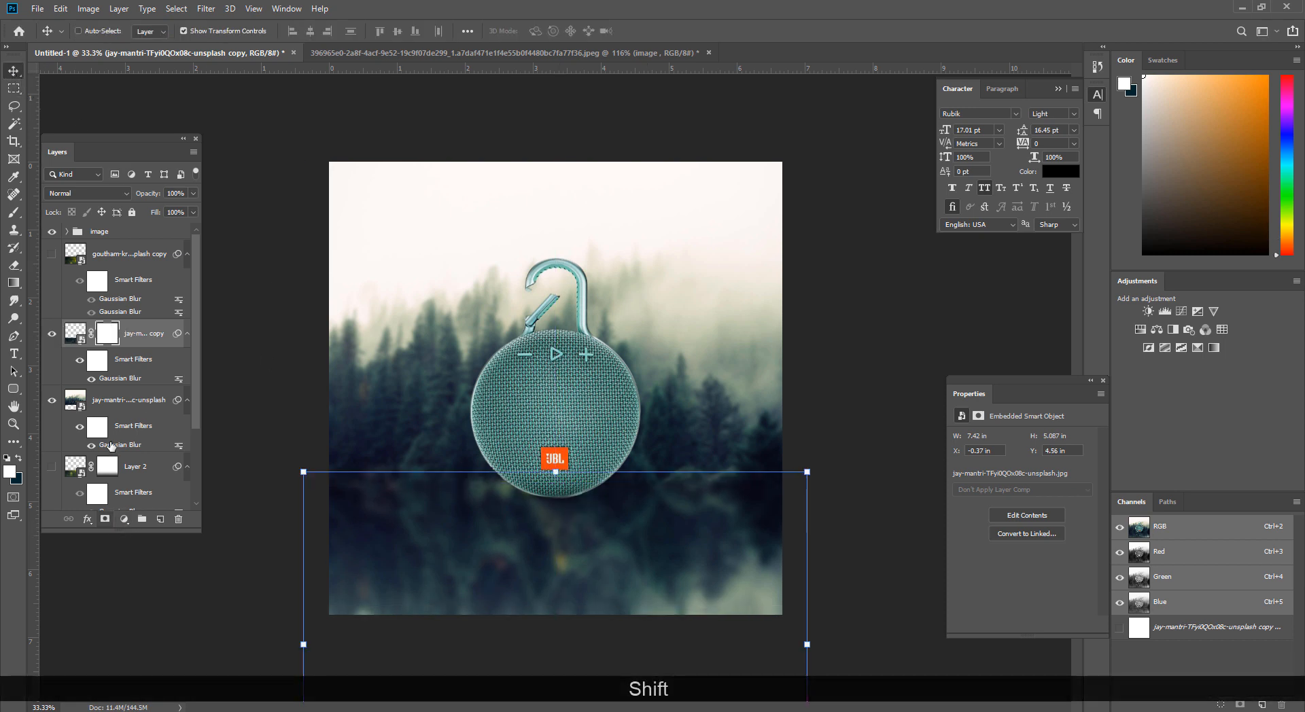
pyautogui.click(13, 282)
pyautogui.moveTo(407, 494); pyautogui.dragTo(407, 637)
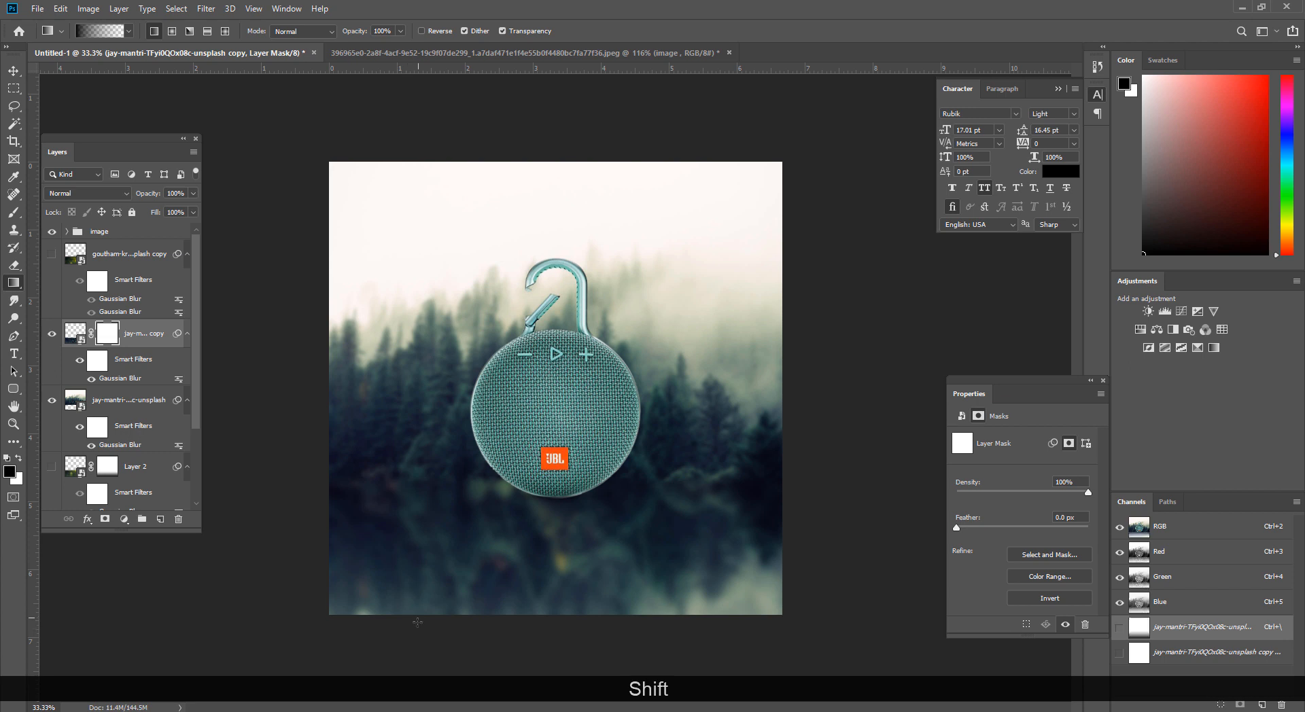
pyautogui.hotkey('ctrl', 'shift', 'z')
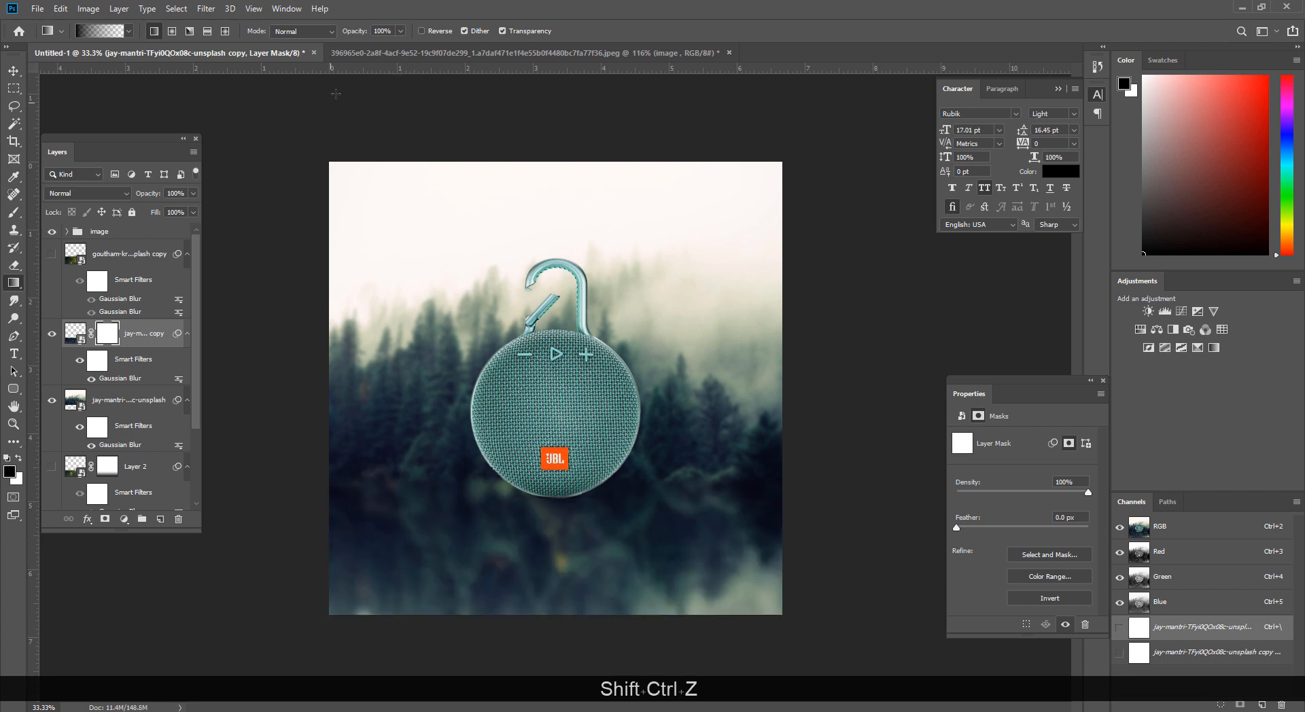
pyautogui.click(401, 32)
pyautogui.click(373, 47)
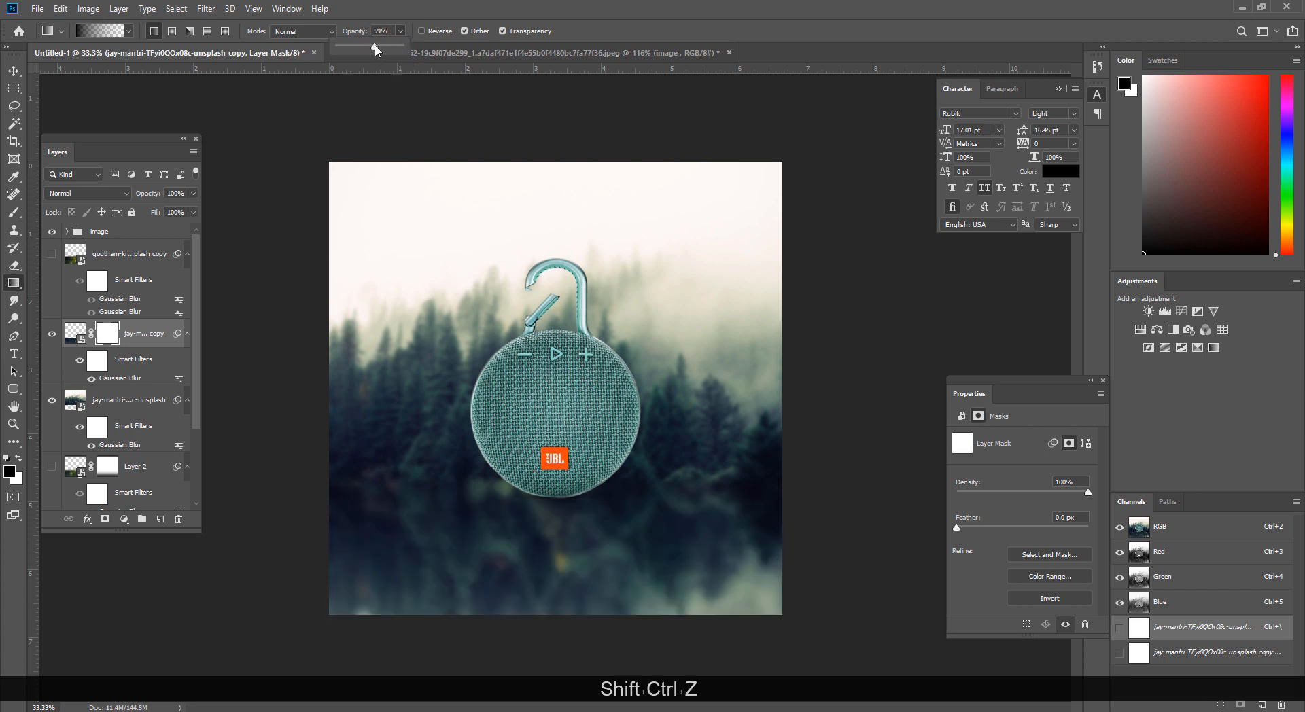
pyautogui.moveTo(382, 576); pyautogui.dragTo(384, 649)
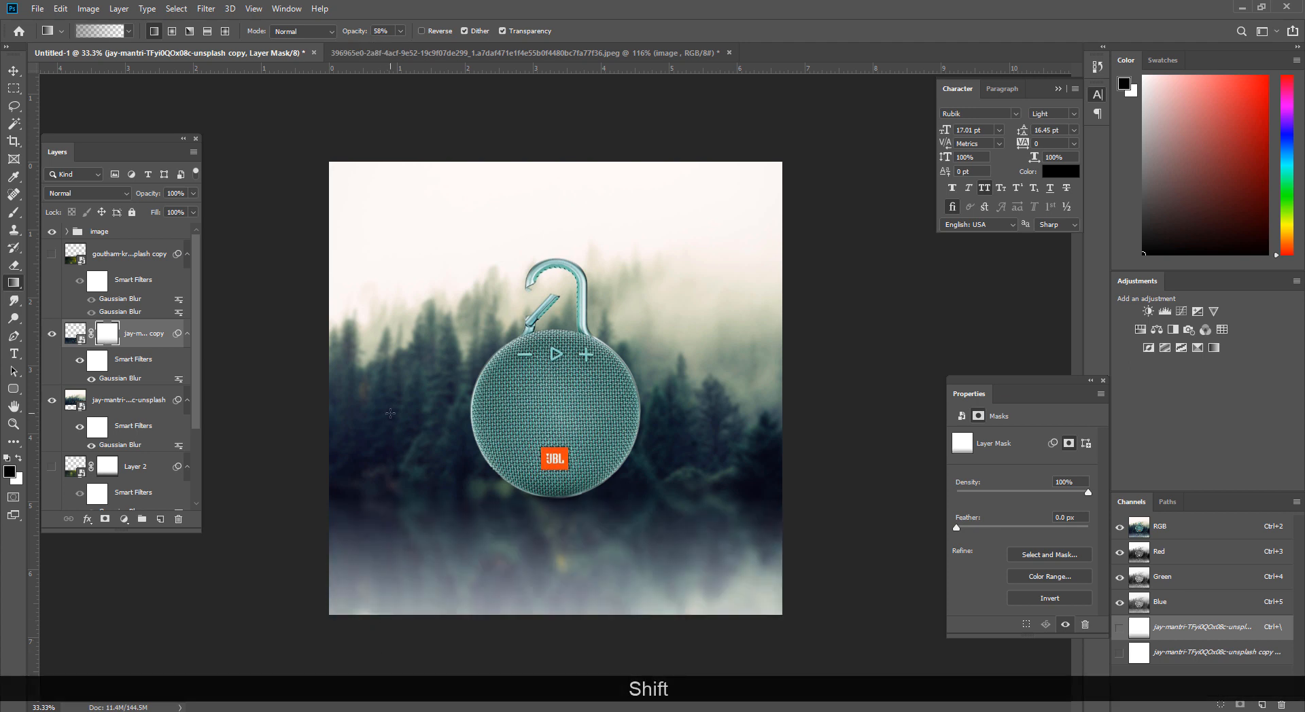
pyautogui.hotkey('ctrl', 'shift', 'z')
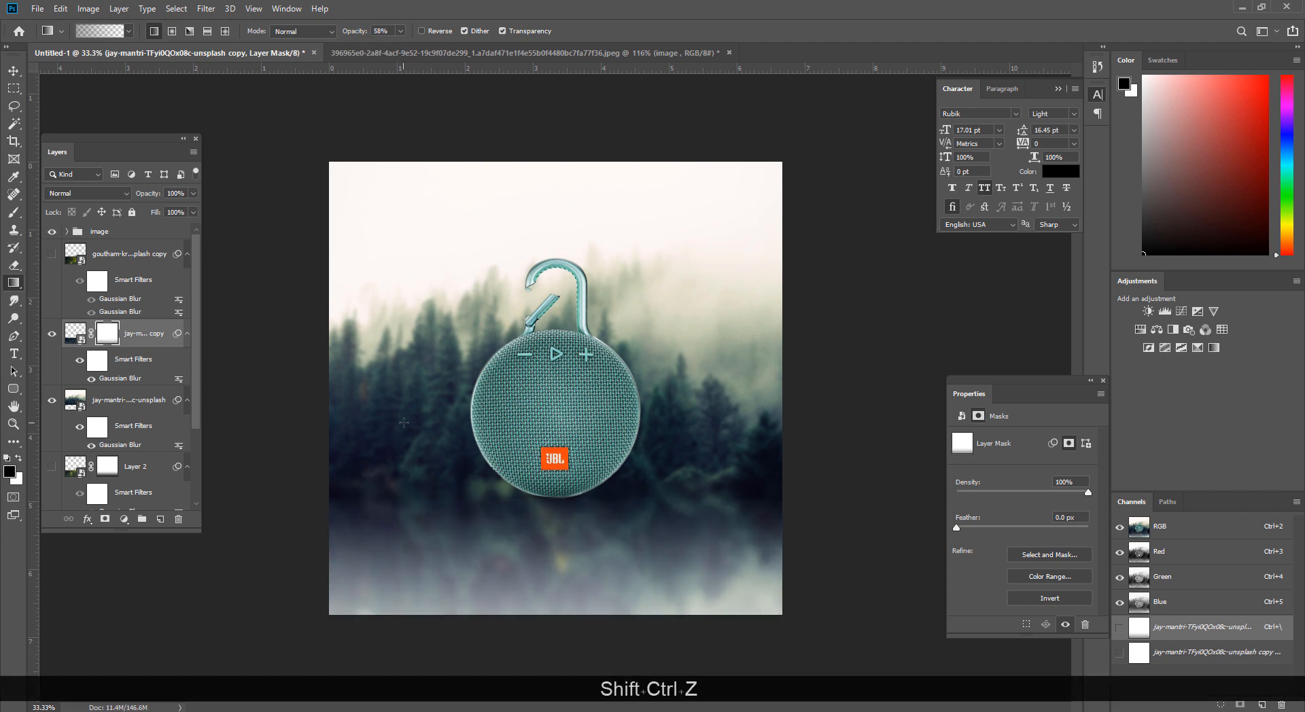
pyautogui.click(193, 195)
pyautogui.moveTo(194, 208)
pyautogui.mouseDown()
pyautogui.moveTo(184, 211)
pyautogui.moveTo(194, 214)
pyautogui.mouseUp()
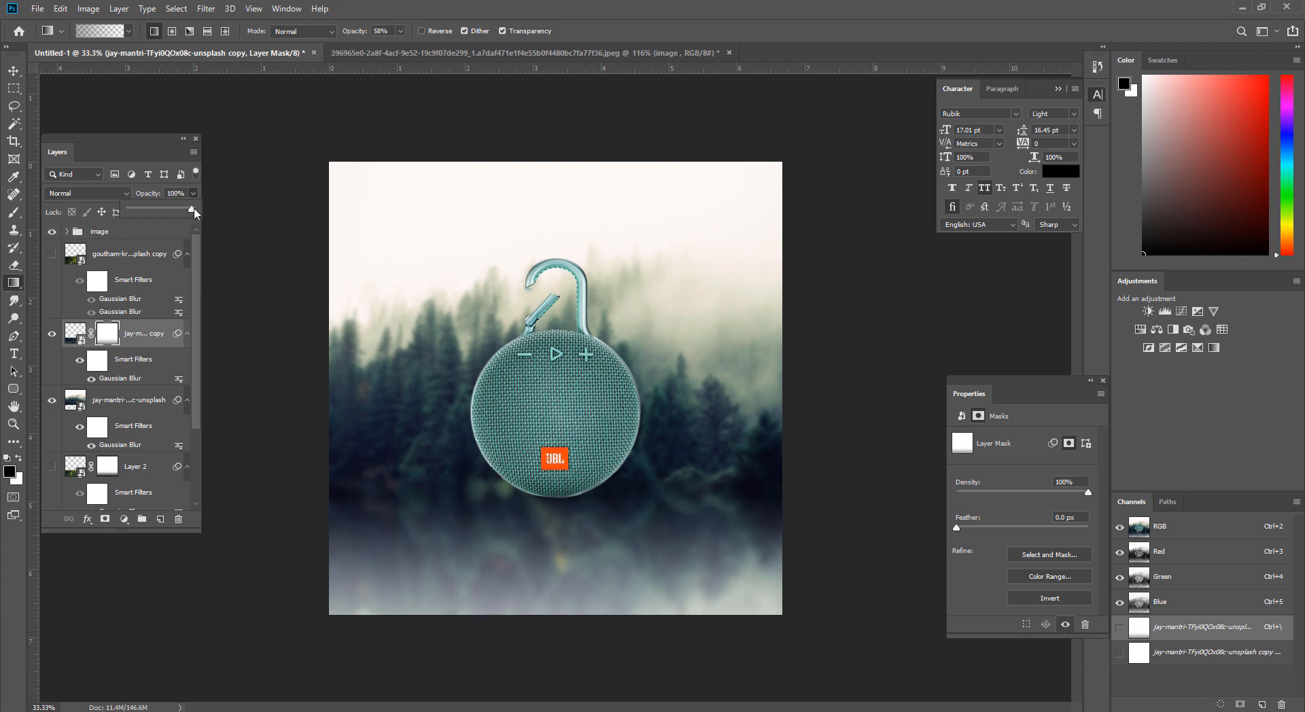
# Step: Set the Gaussian Blur radius to 8.2 pixels on the upright forest layer and 42.9 pixels on its flipped copy
pyautogui.hotkey('ctrl', 'space')
pyautogui.moveTo(517, 468); pyautogui.dragTo(531, 550)
pyautogui.moveTo(480, 509); pyautogui.dragTo(501, 553)
pyautogui.moveTo(501, 553); pyautogui.dragTo(546, 458)
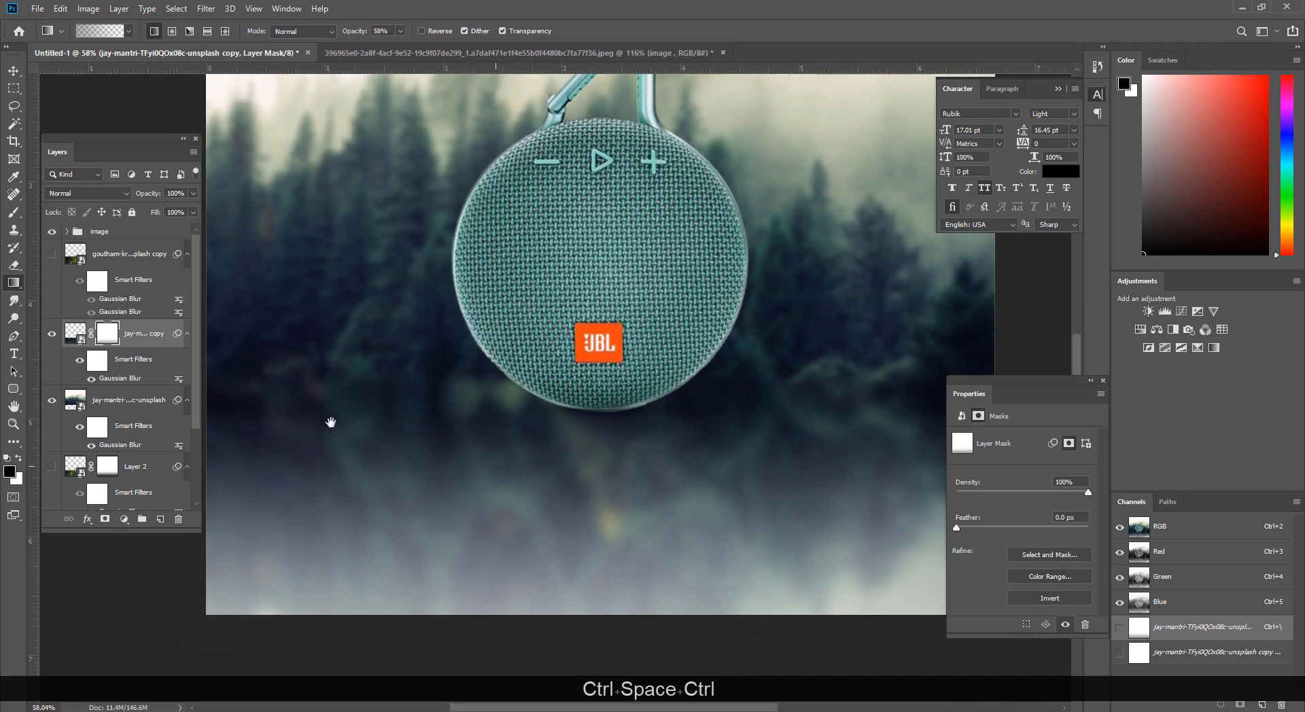
pyautogui.doubleClick(120, 445)
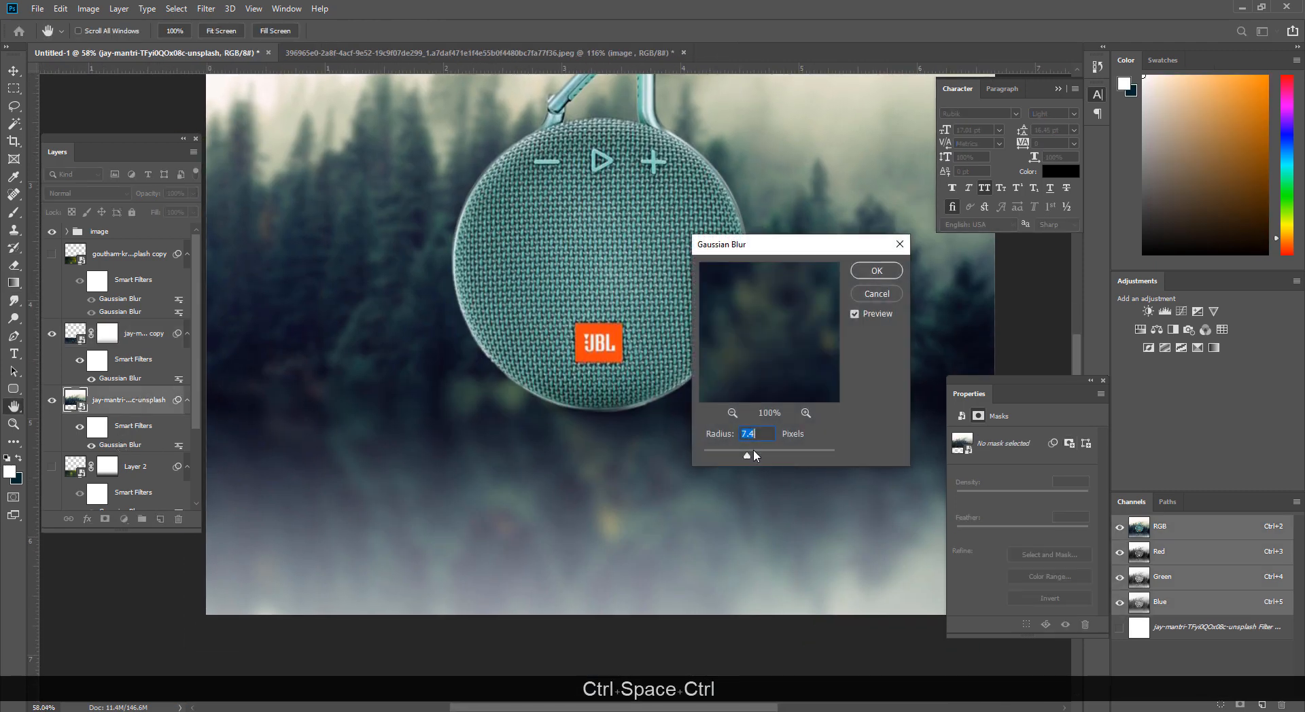
pyautogui.moveTo(751, 453); pyautogui.dragTo(748, 453)
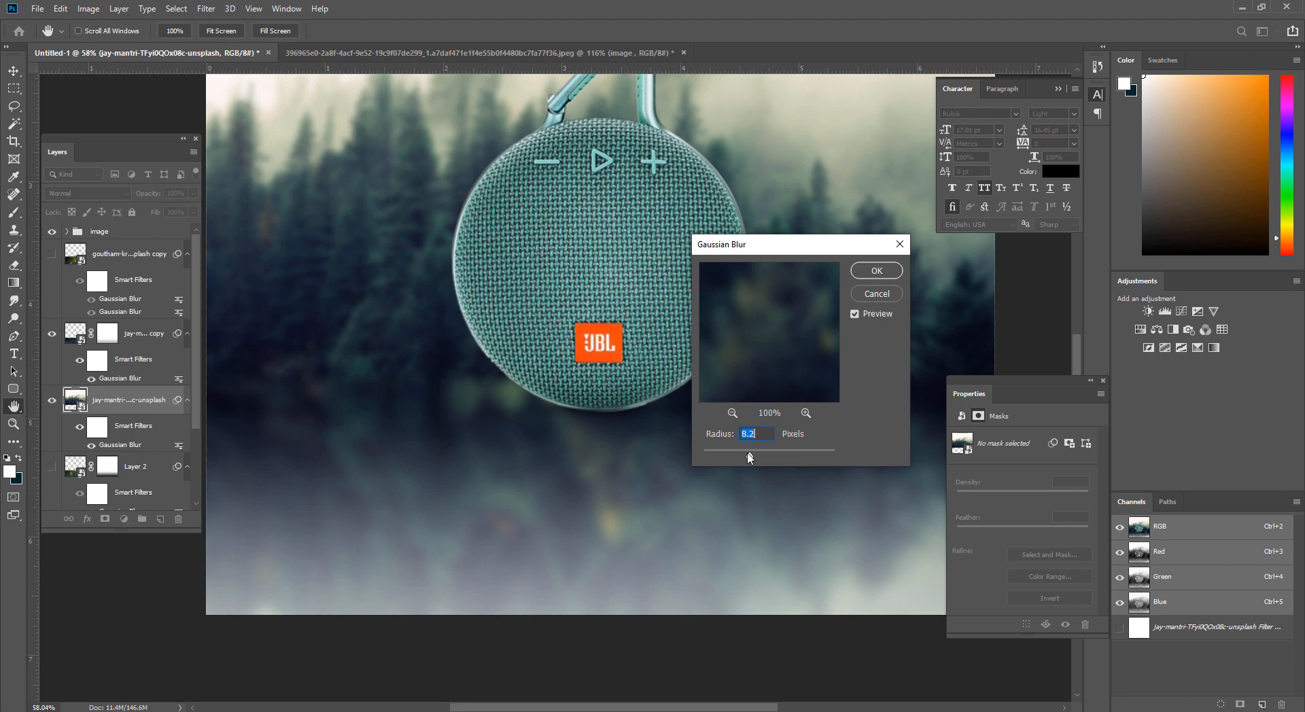
pyautogui.click(875, 271)
pyautogui.doubleClick(121, 378)
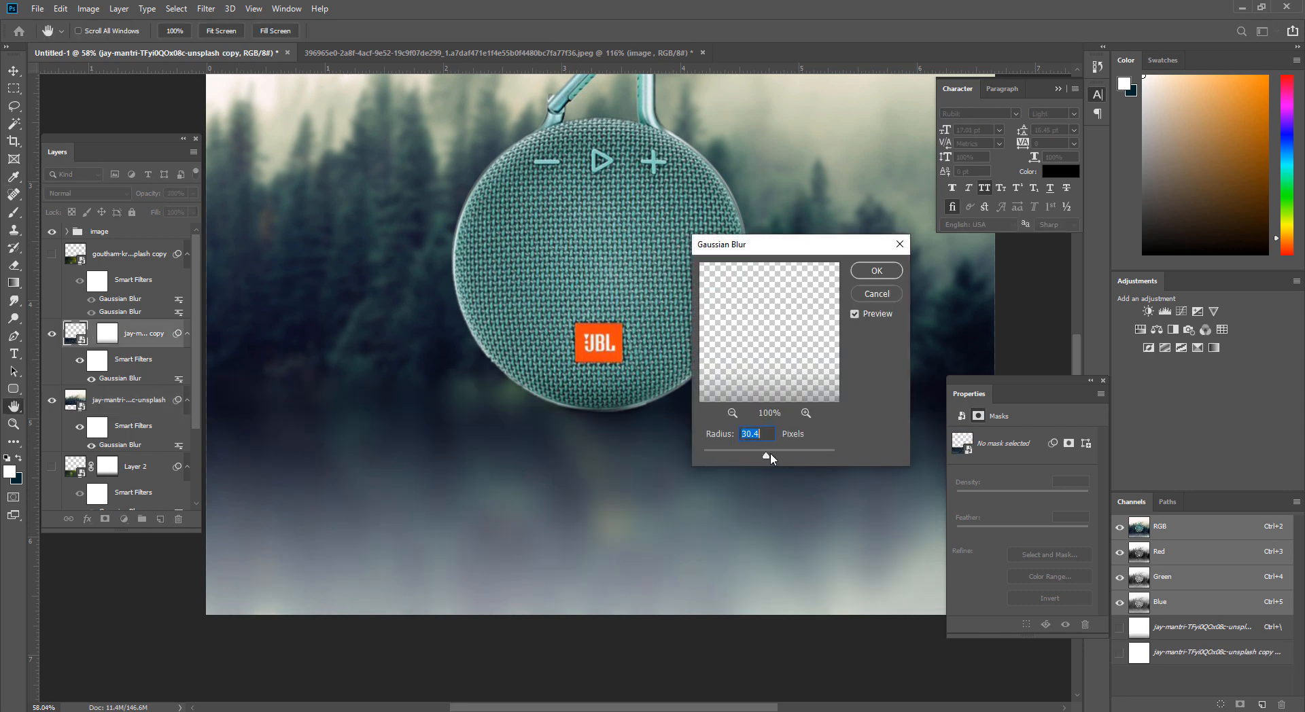
pyautogui.moveTo(767, 458); pyautogui.dragTo(772, 456)
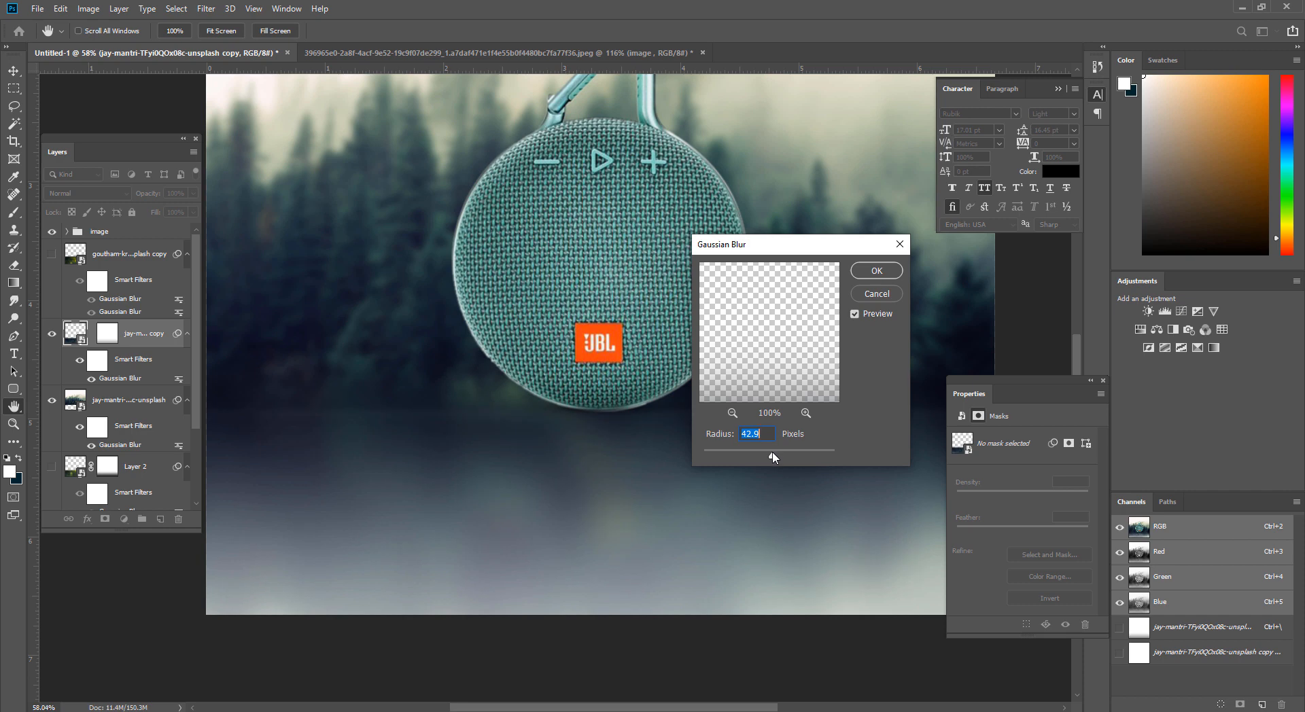
pyautogui.click(867, 276)
# Step: Nudge the flipped forest copy up by about 7 pixels
pyautogui.hotkey('ctrl', 'space')
pyautogui.moveTo(619, 457); pyautogui.dragTo(449, 431)
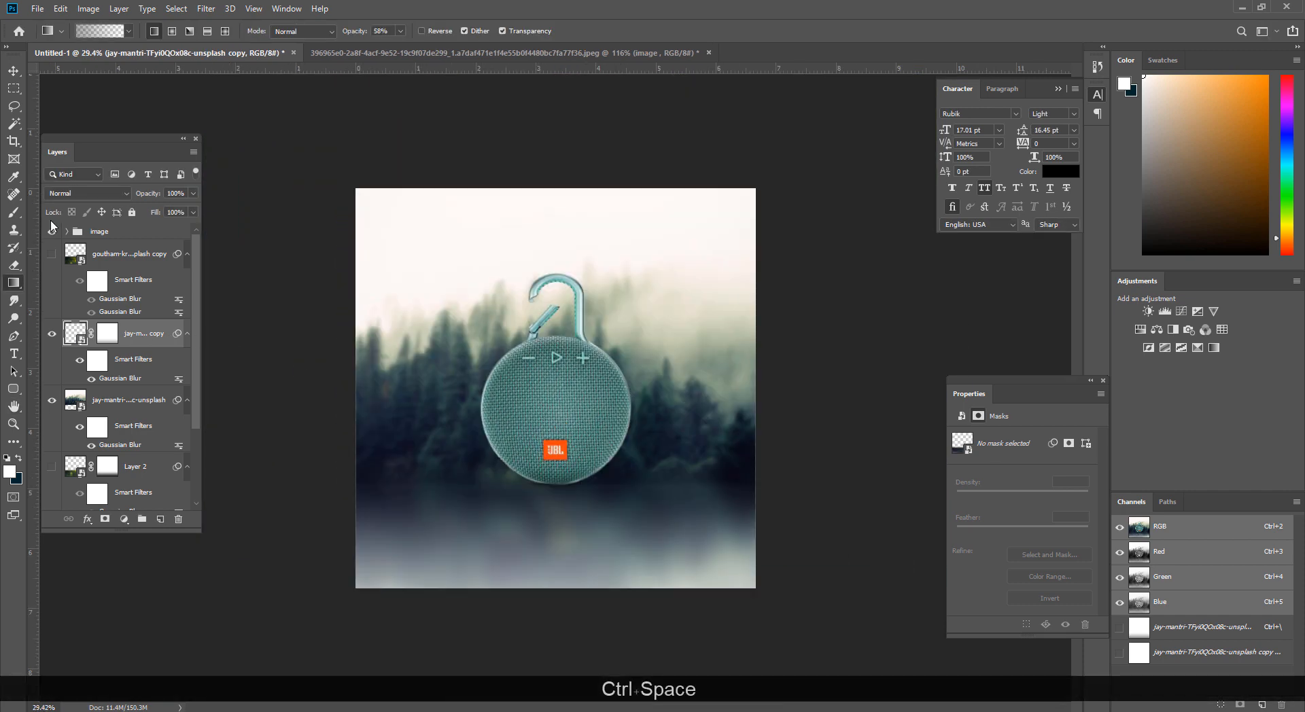
pyautogui.click(12, 72)
pyautogui.press('Up')
pyautogui.press('Up')
pyautogui.press('Up')
pyautogui.press('Up')
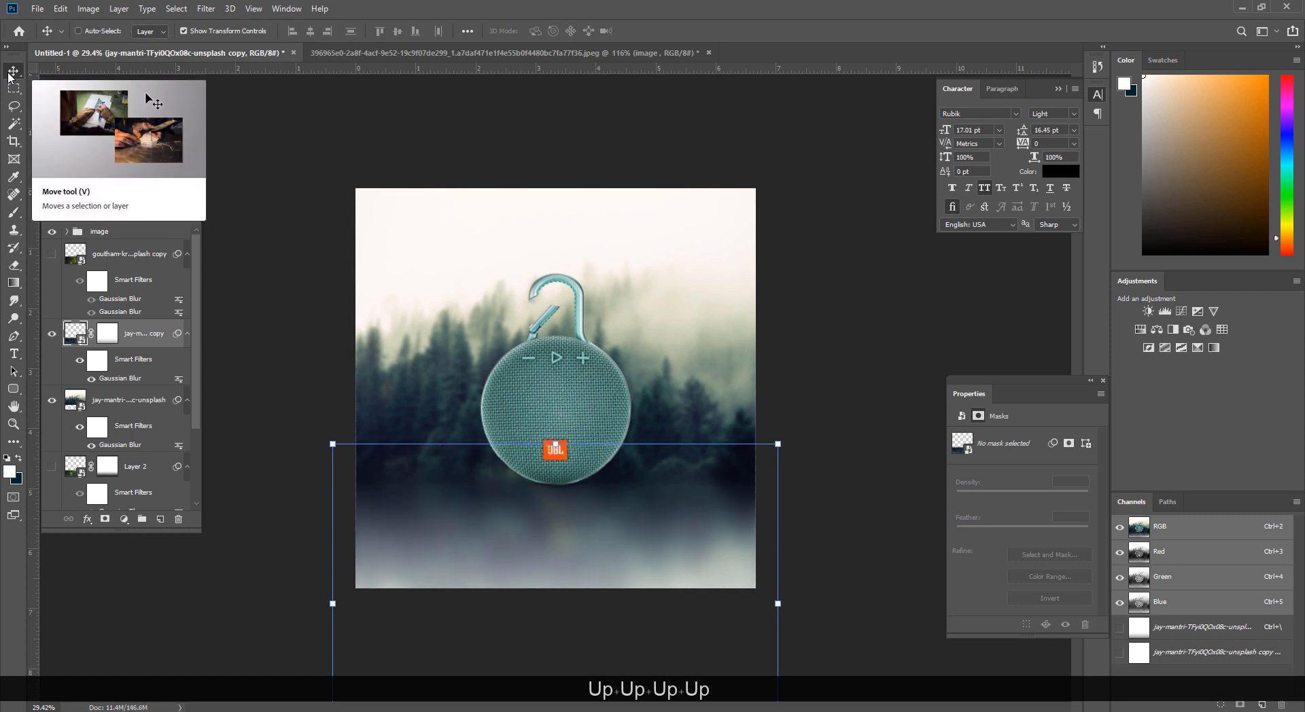
pyautogui.press('Up')
pyautogui.press('Up')
pyautogui.press('Up')
pyautogui.press('Up')
pyautogui.press('Up')
pyautogui.press('Down')
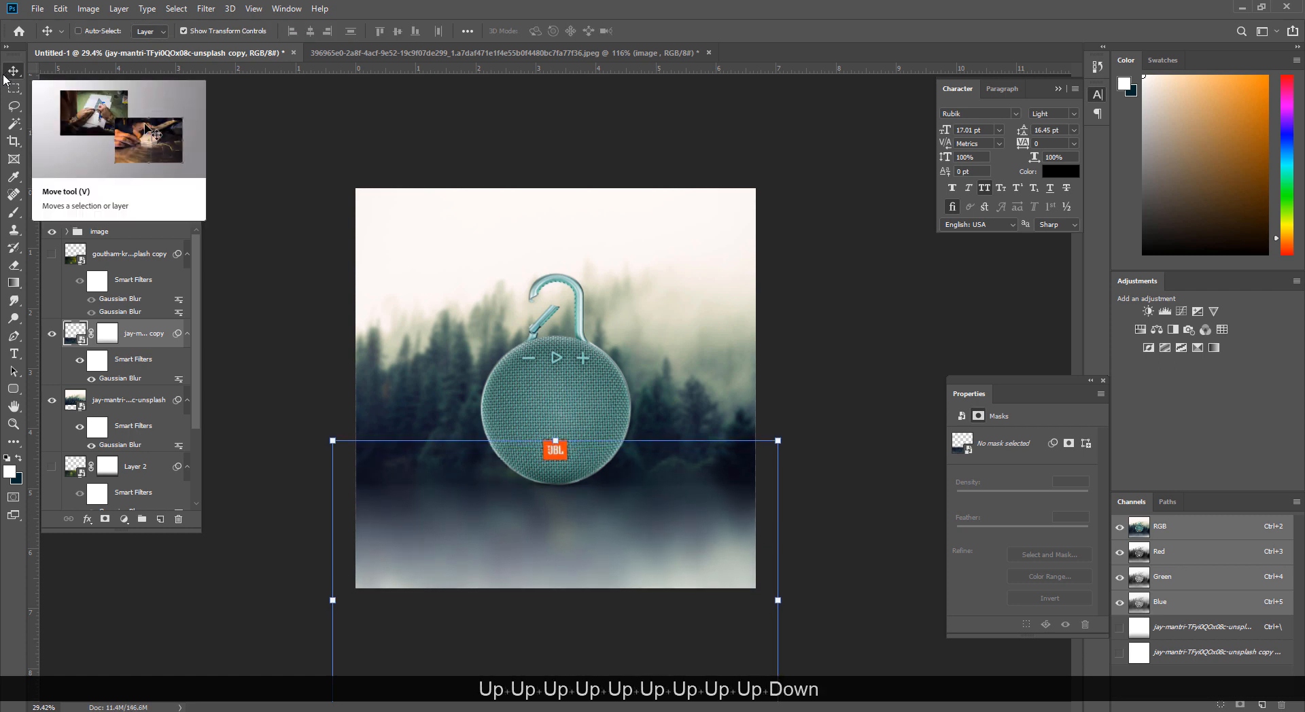
pyautogui.press('Down')
# Step: Set the Gaussian Blur radius to 11 pixels on the upright forest layer
pyautogui.doubleClick(137, 446)
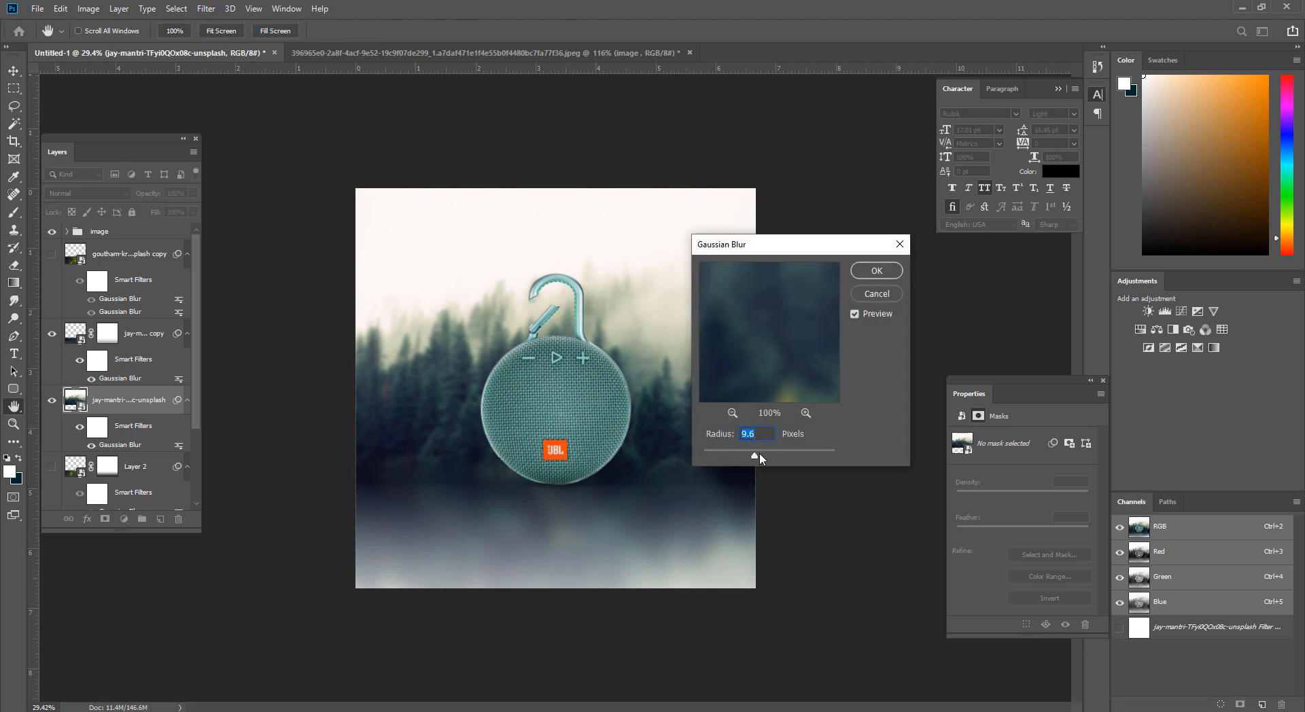
pyautogui.moveTo(761, 459); pyautogui.dragTo(755, 458)
pyautogui.write('101')
pyautogui.press('BackSpace')
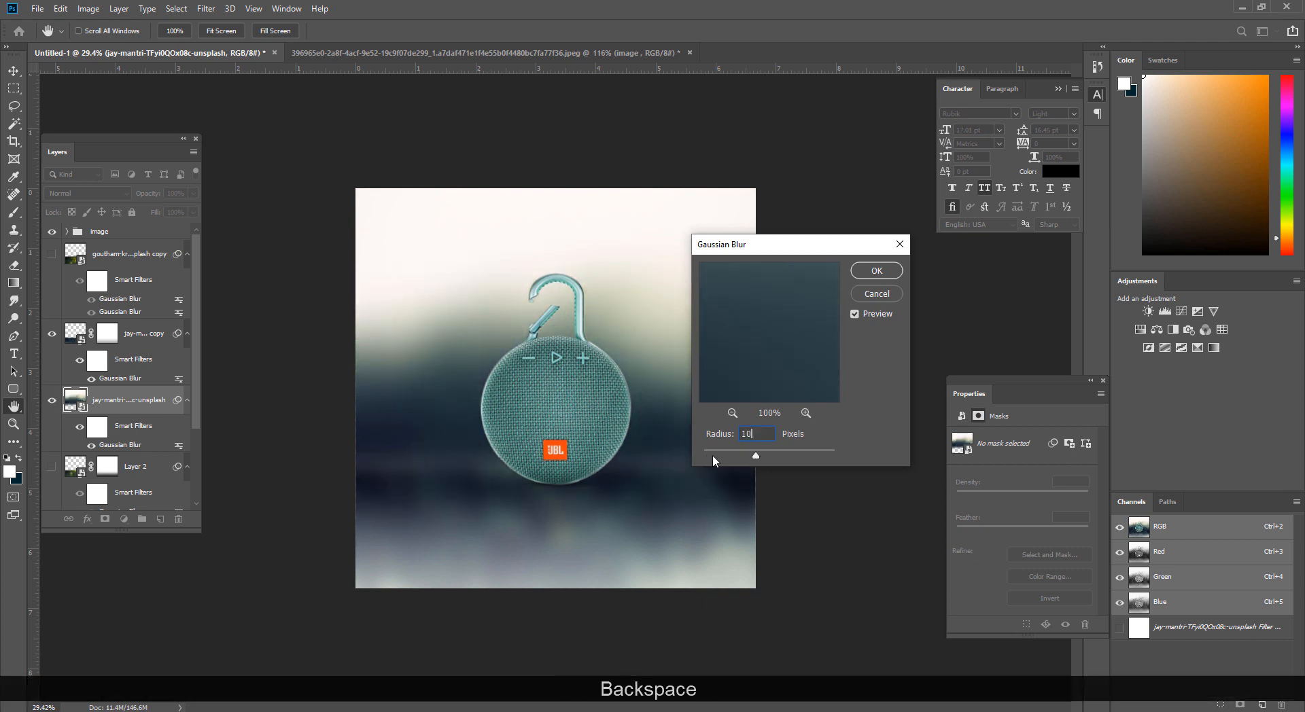
pyautogui.press('BackSpace')
pyautogui.write('1')
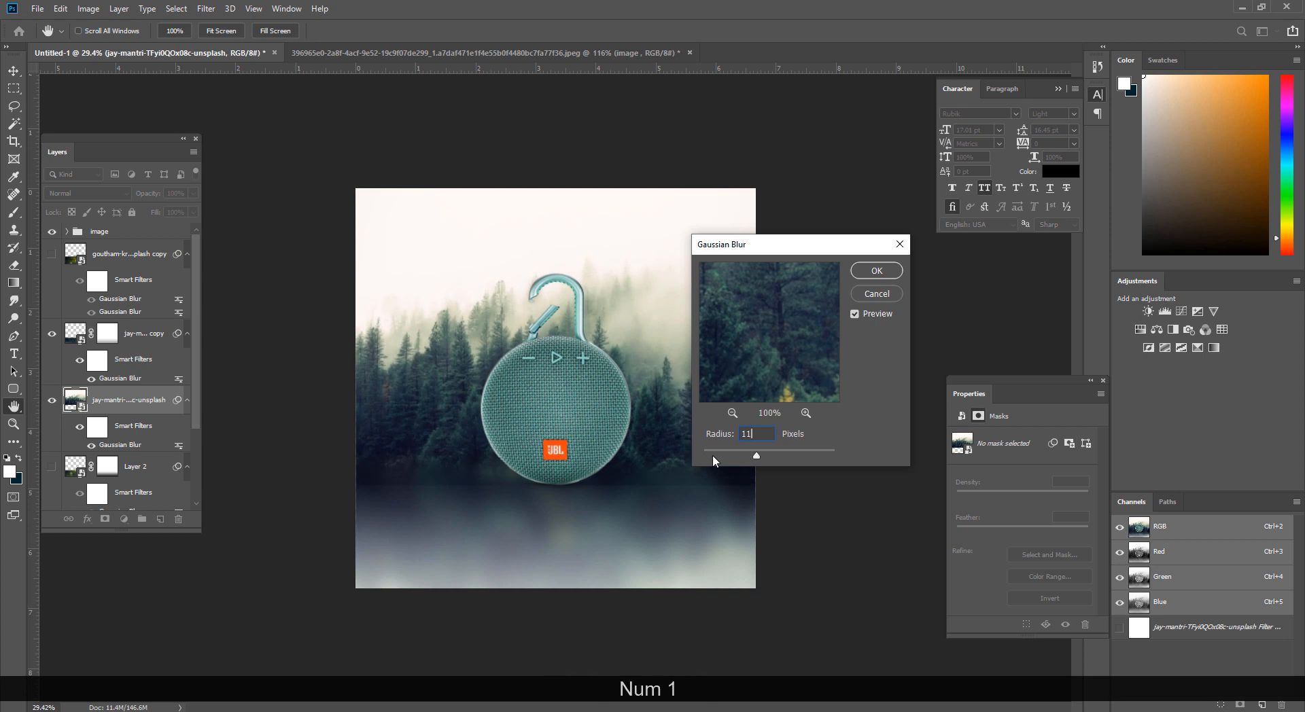
pyautogui.click(875, 271)
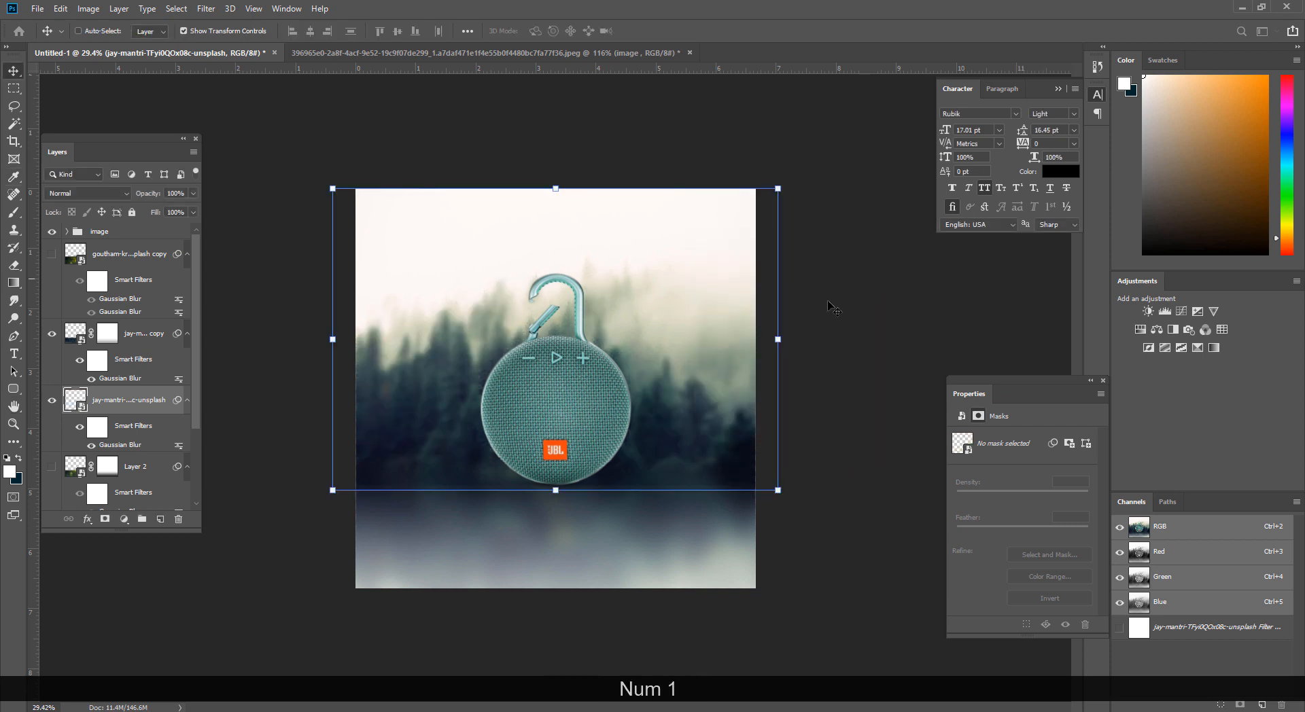
# Step: Replace the flipped forest copy's layer mask with a new one and fade its lower part with a vertical gradient at 58% opacity
pyautogui.click(14, 212)
pyautogui.moveTo(510, 534); pyautogui.dragTo(563, 554)
pyautogui.click(140, 333)
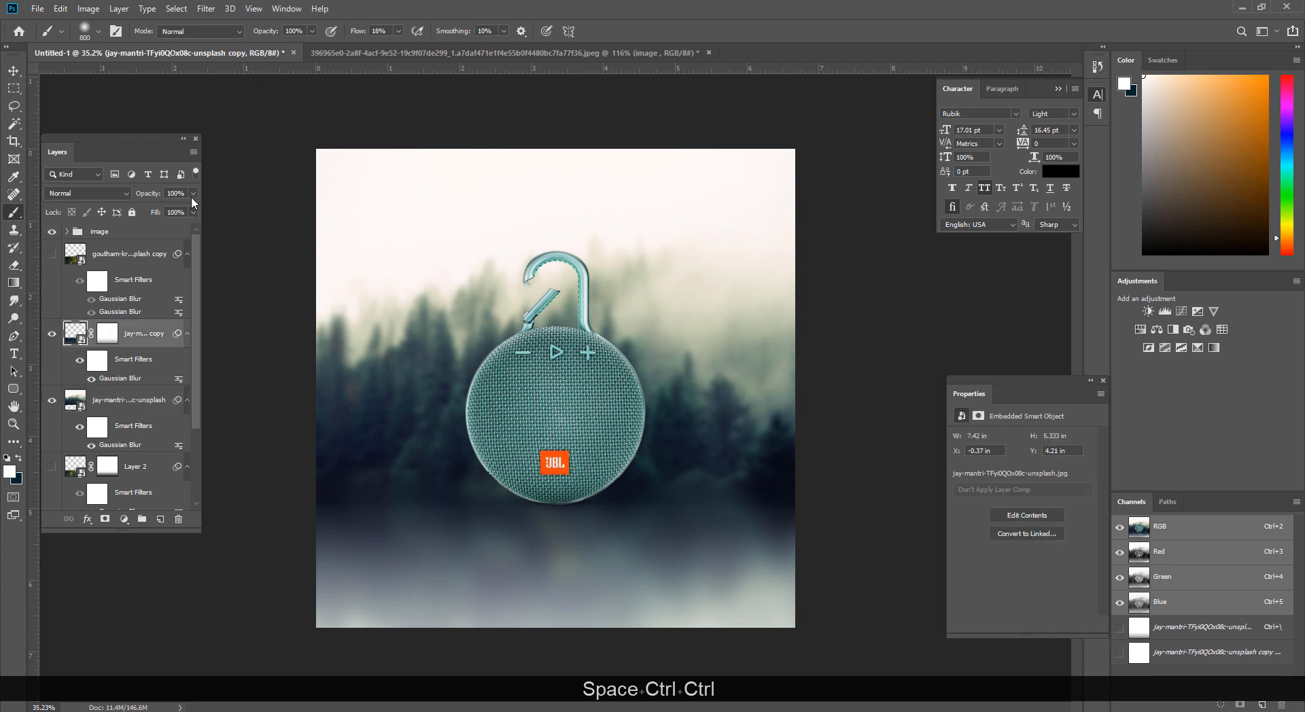
pyautogui.click(52, 335)
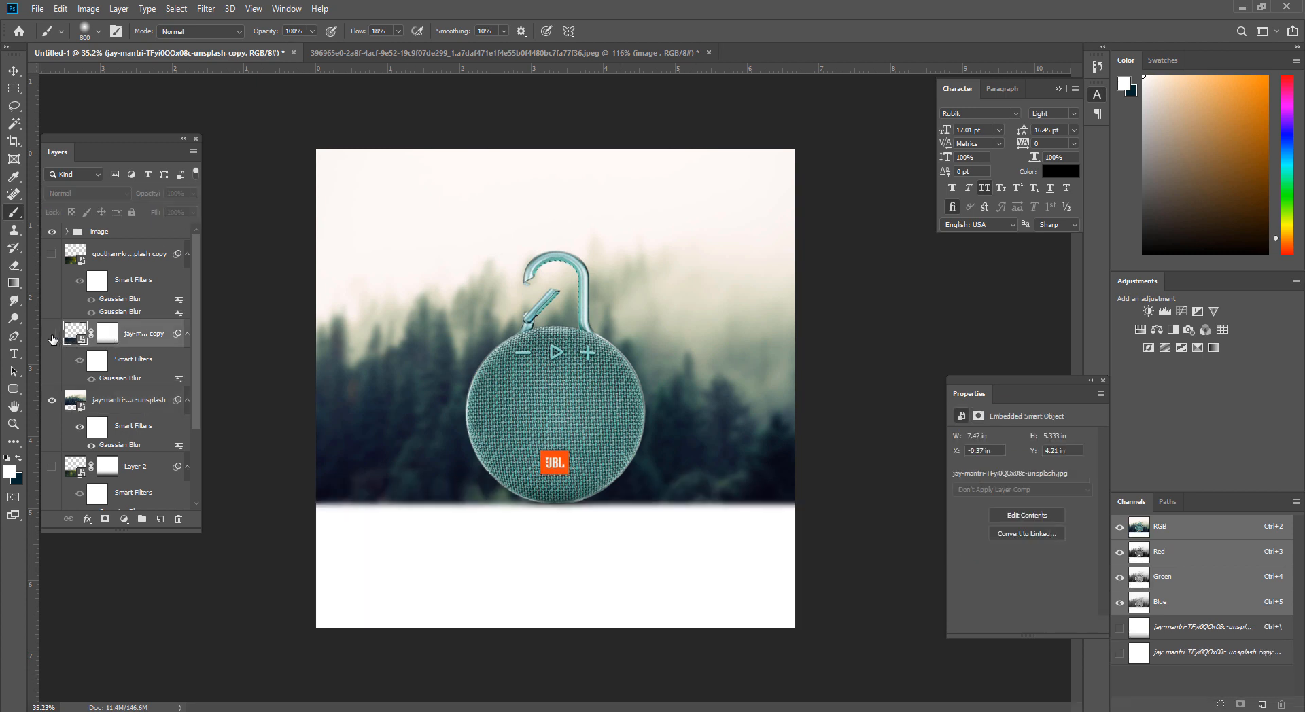
pyautogui.click(53, 336)
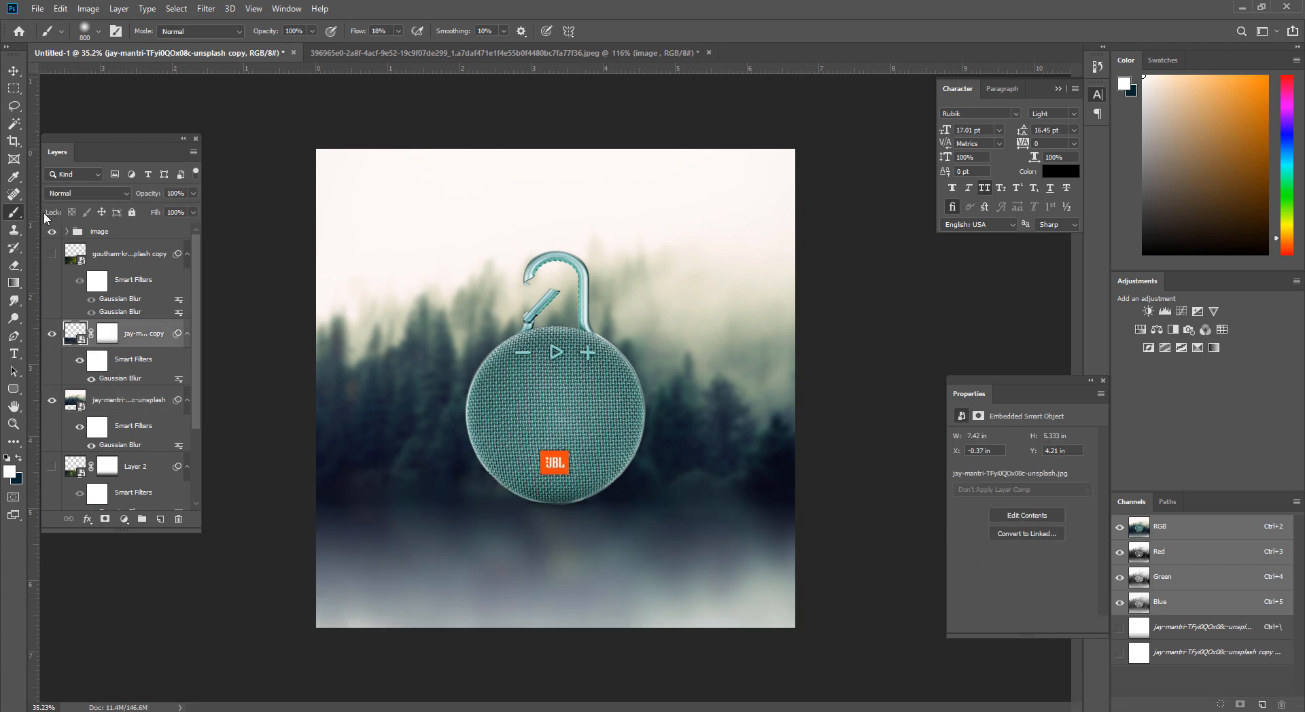
pyautogui.rightClick(105, 333)
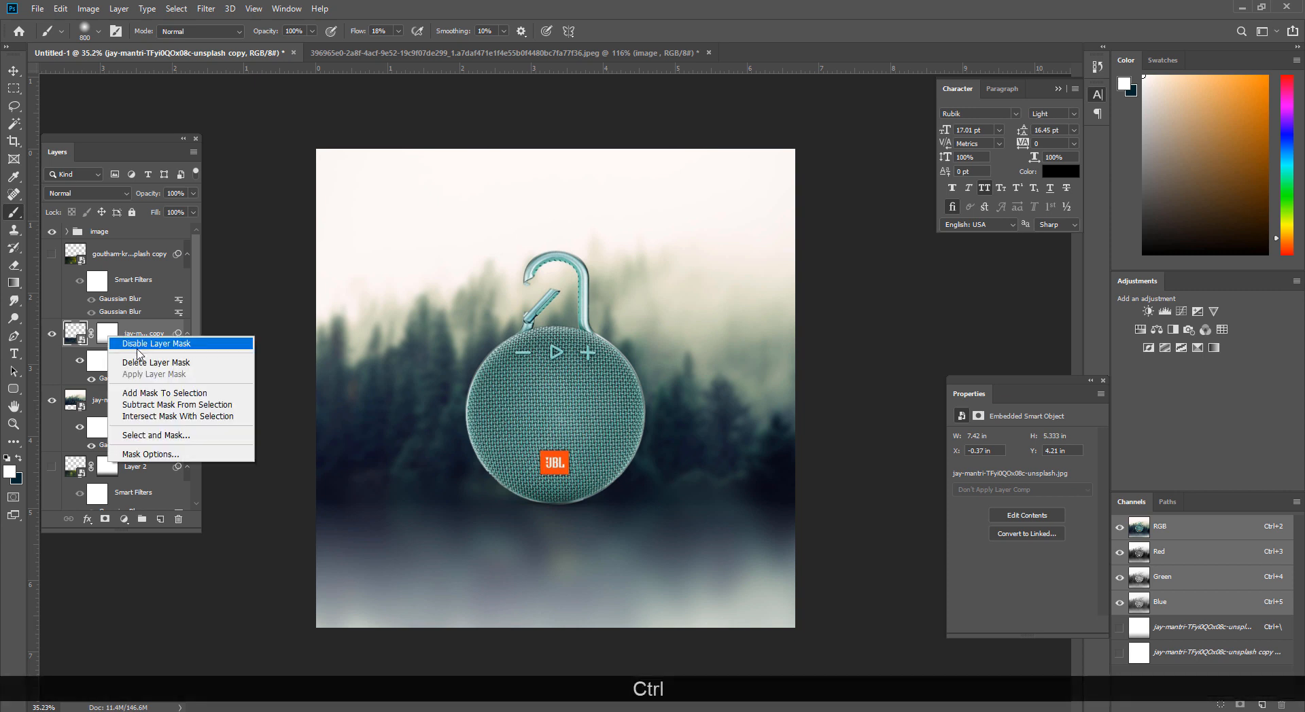
pyautogui.click(142, 364)
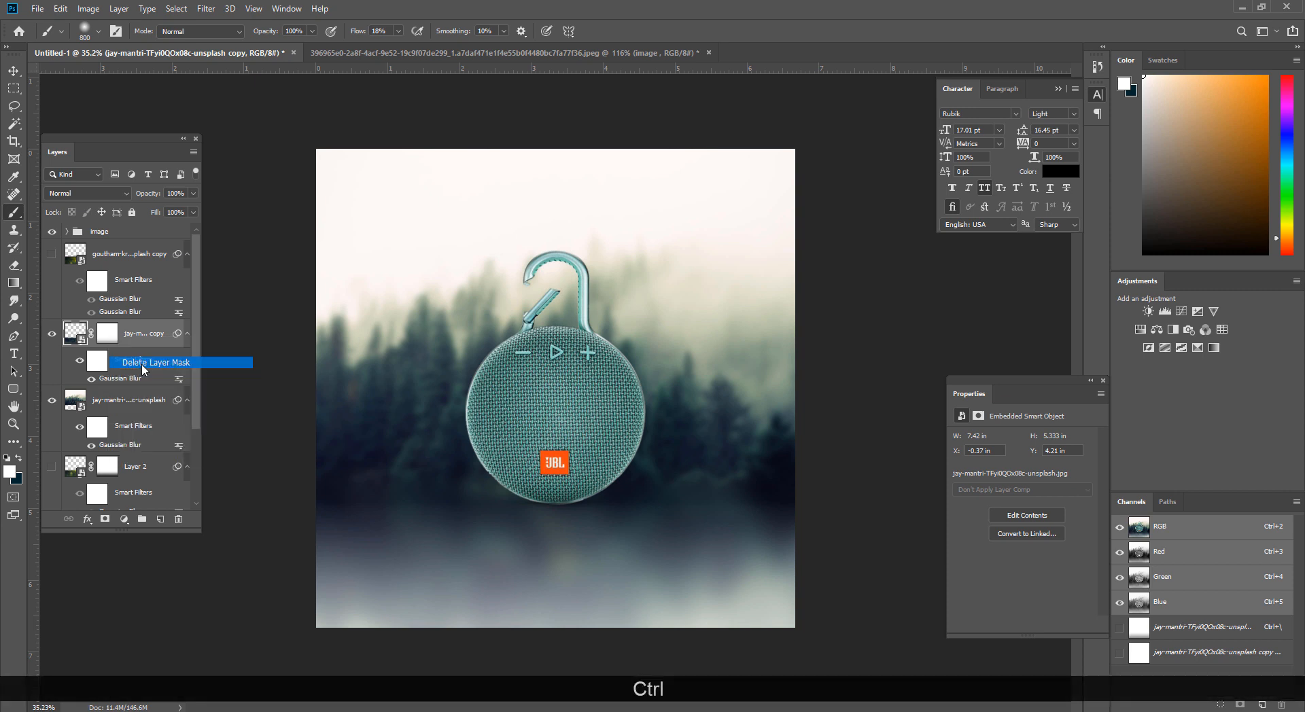
pyautogui.click(105, 519)
pyautogui.click(14, 283)
pyautogui.moveTo(452, 525); pyautogui.dragTo(455, 665)
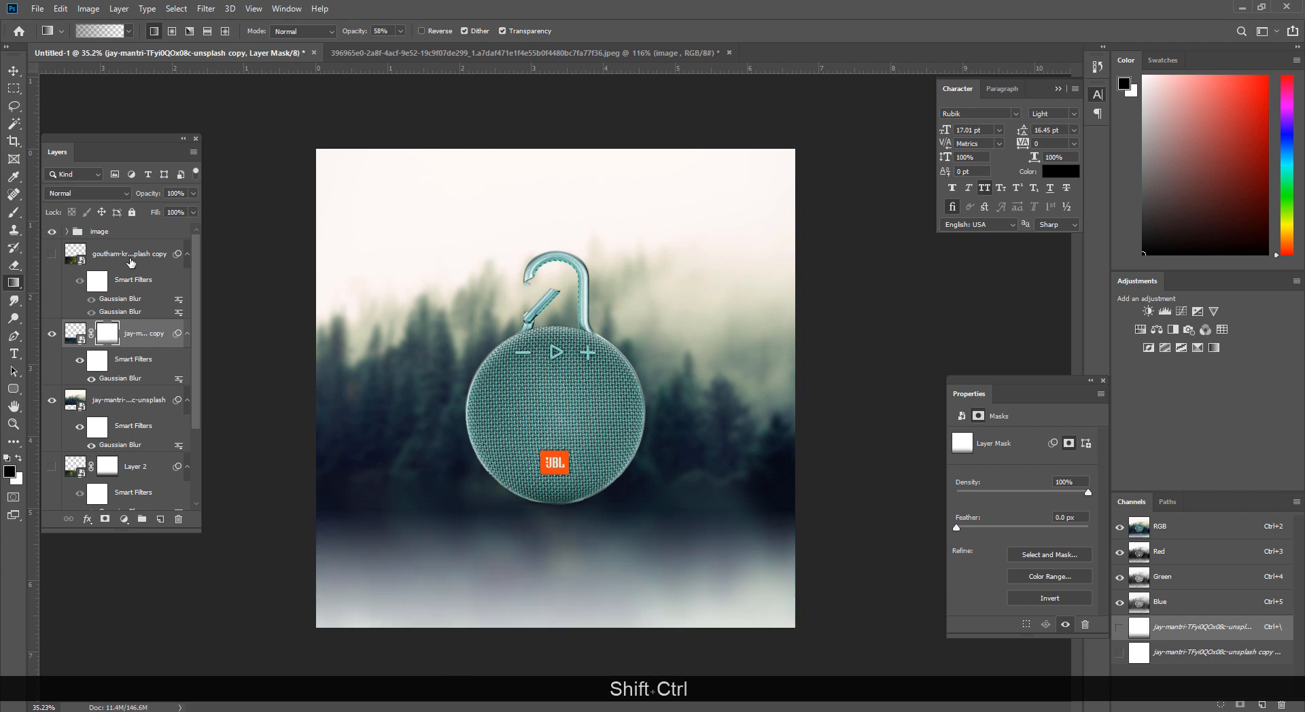
# Step: Scale the speaker's image group to 102.39% and move it down to about Y 1019.56 px
pyautogui.click(75, 333)
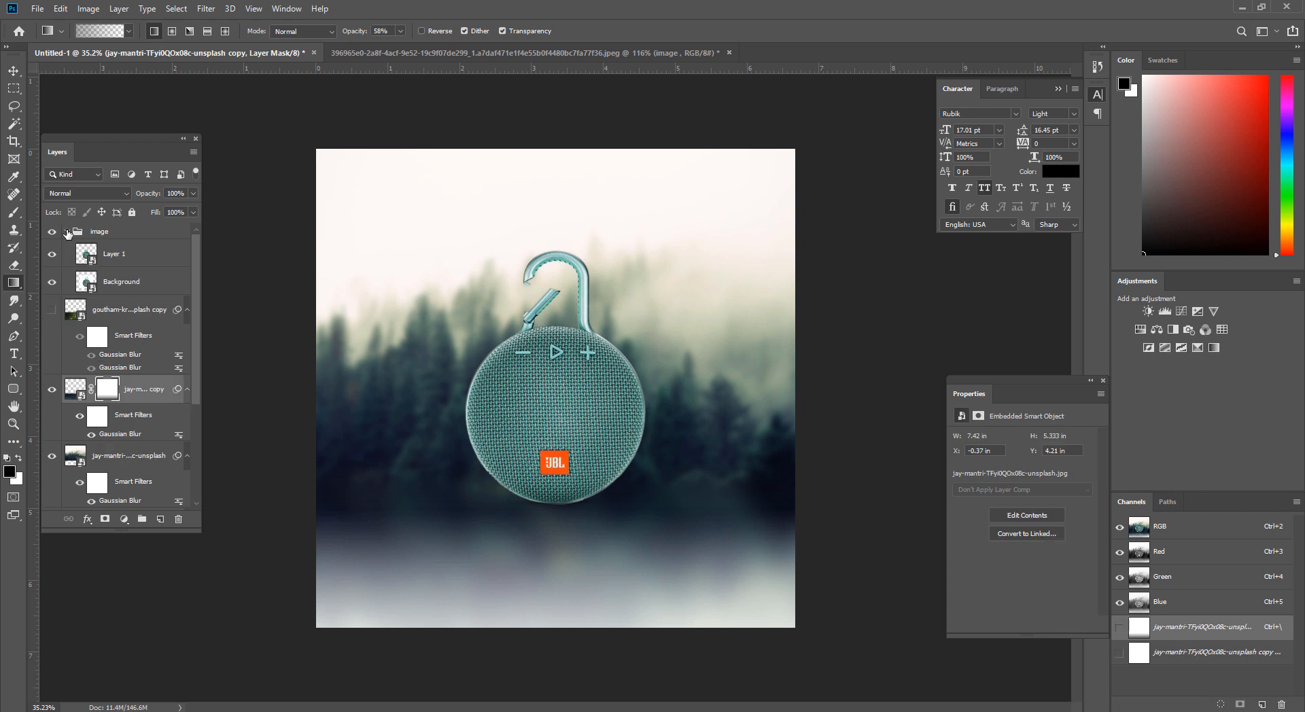
pyautogui.click(14, 70)
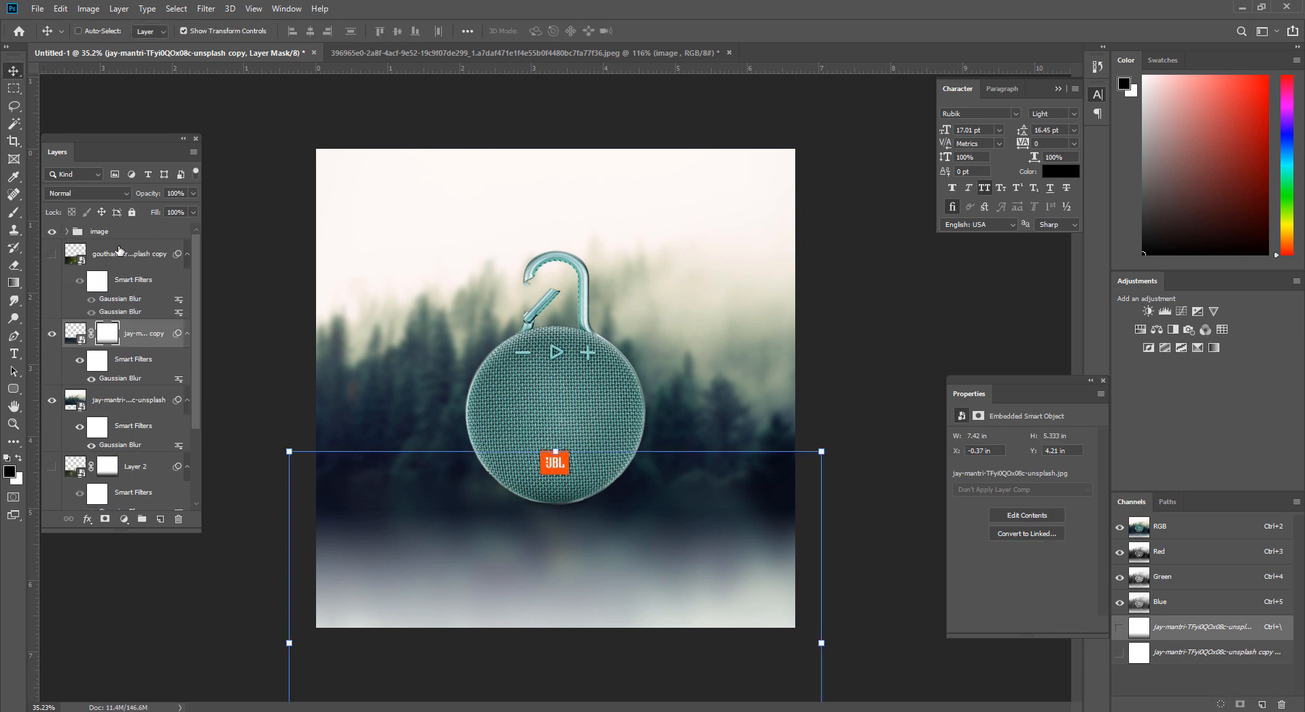
pyautogui.keyDown('ctrl'); pyautogui.click(595, 385); pyautogui.keyUp('ctrl')
pyautogui.moveTo(591, 379); pyautogui.dragTo(599, 398)
pyautogui.moveTo(555, 248)
pyautogui.mouseDown()
pyautogui.moveTo(553, 233)
pyautogui.moveTo(551, 256)
pyautogui.mouseUp()
pyautogui.press('Up')
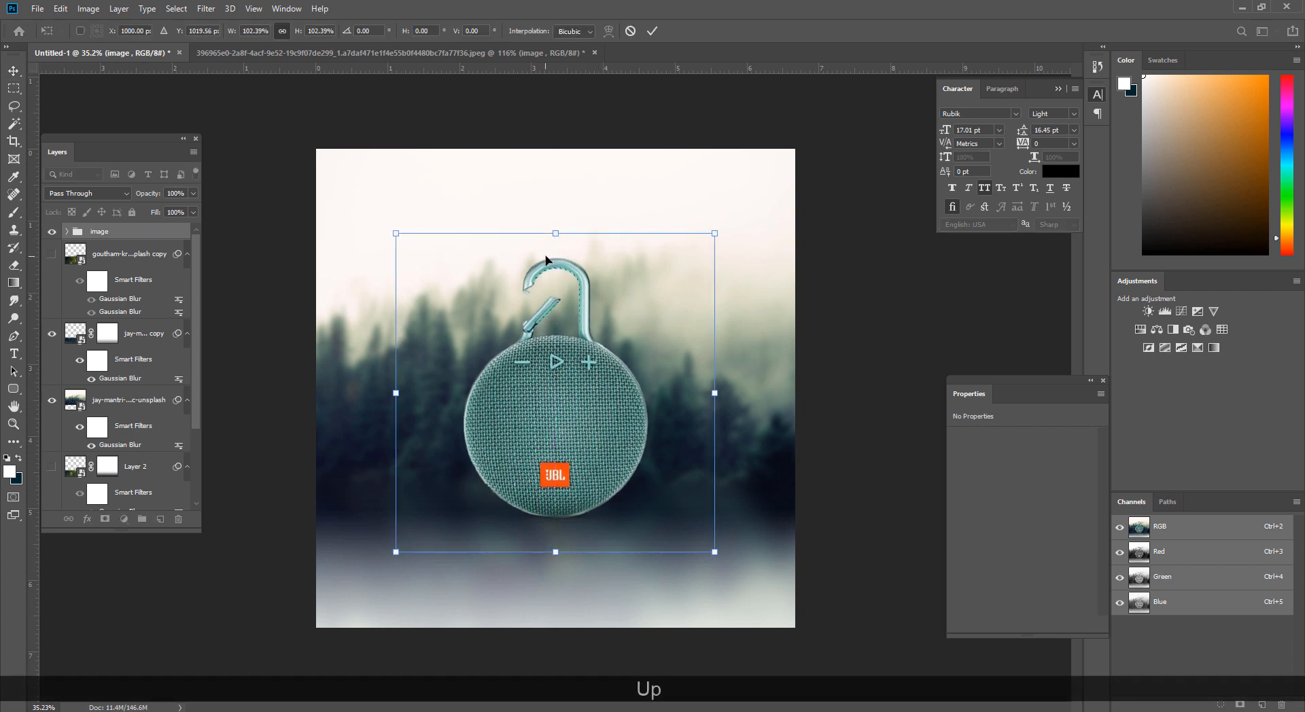
pyautogui.press('Return')
# Step: Check the flipped forest copy by toggling its visibility and nudge it up to Y 4.19 in
pyautogui.click(14, 88)
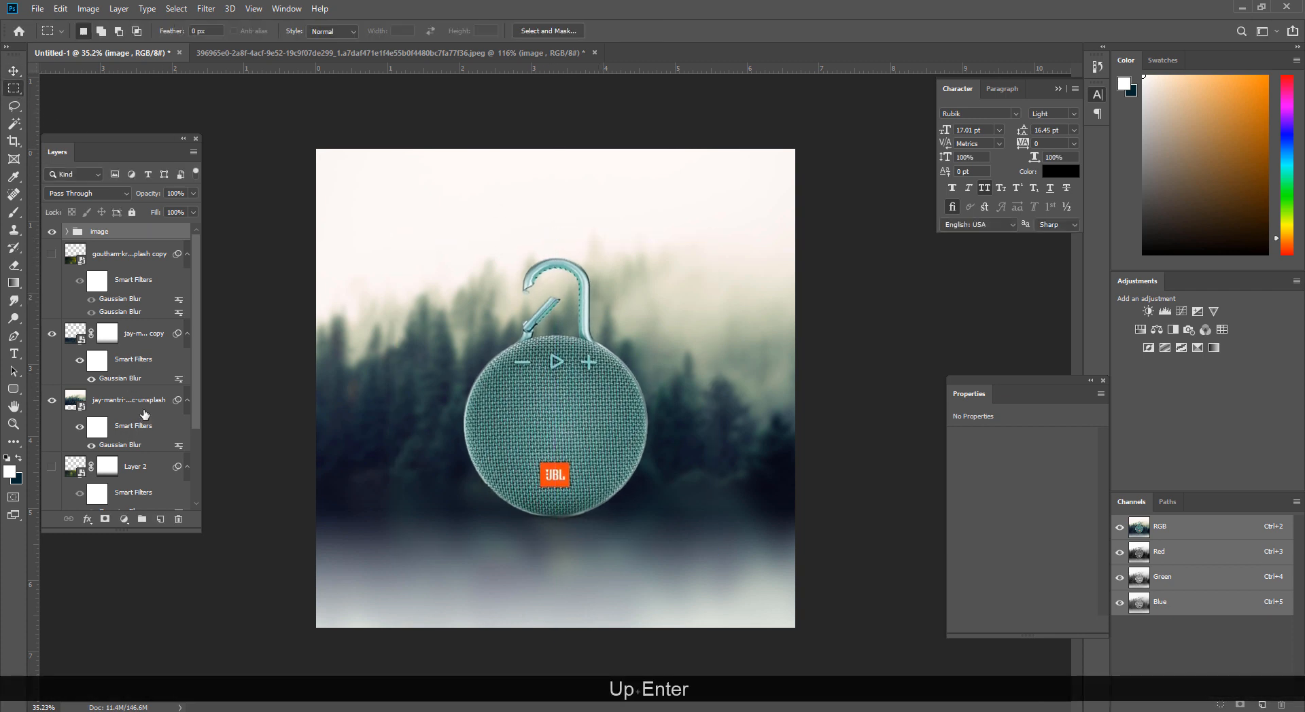
pyautogui.click(133, 343)
pyautogui.click(52, 334)
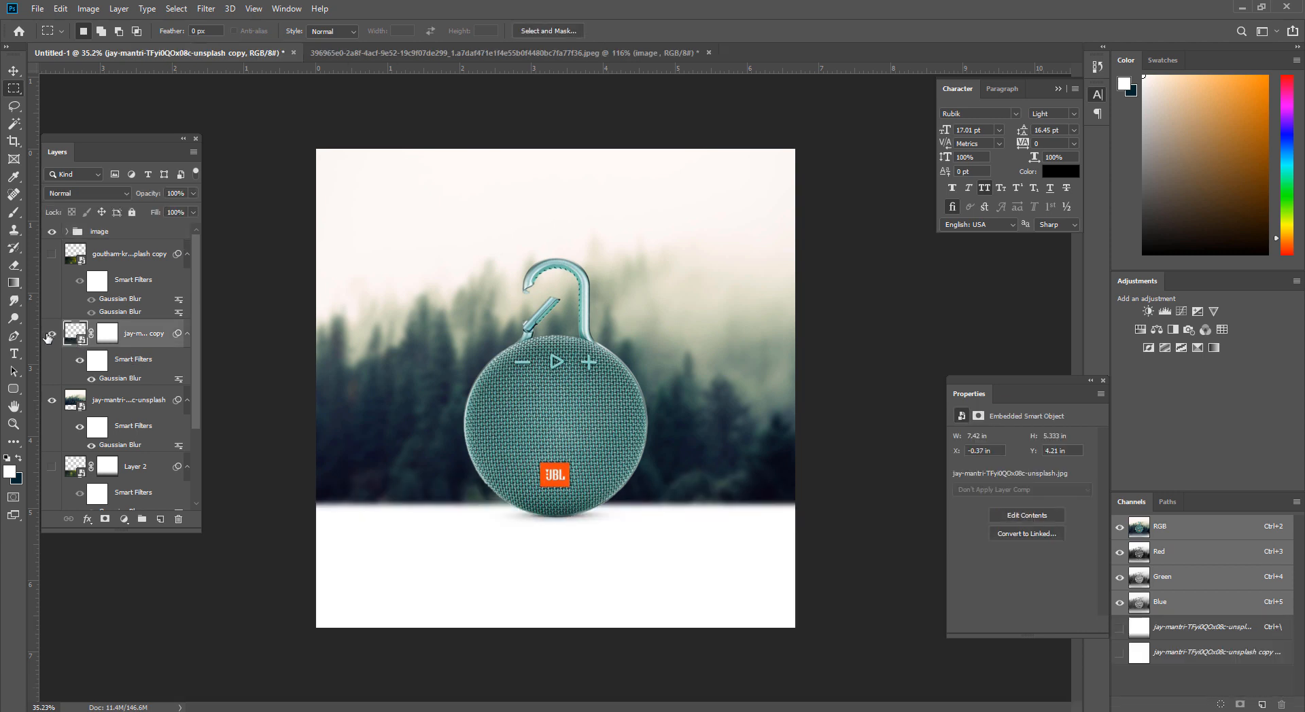
pyautogui.click(52, 334)
pyautogui.click(14, 70)
pyautogui.moveTo(615, 528)
pyautogui.mouseDown()
pyautogui.moveTo(612, 488)
pyautogui.moveTo(612, 538)
pyautogui.mouseUp()
pyautogui.press('Up')
pyautogui.press('Return')
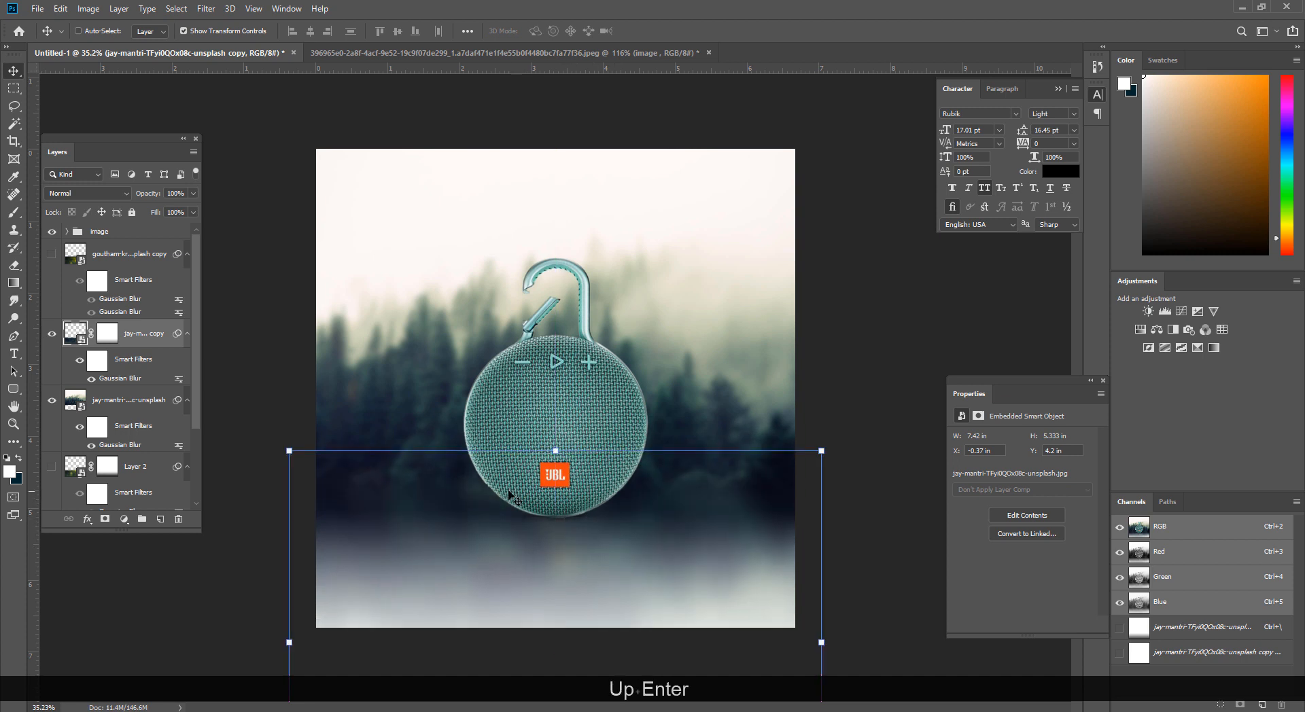
pyautogui.press('Up')
# Step: Add a Color Balance adjustment clipped to the flipped forest copy, with midtones Cyan–Red at -48 and Yellow–Blue at -11
pyautogui.click(124, 519)
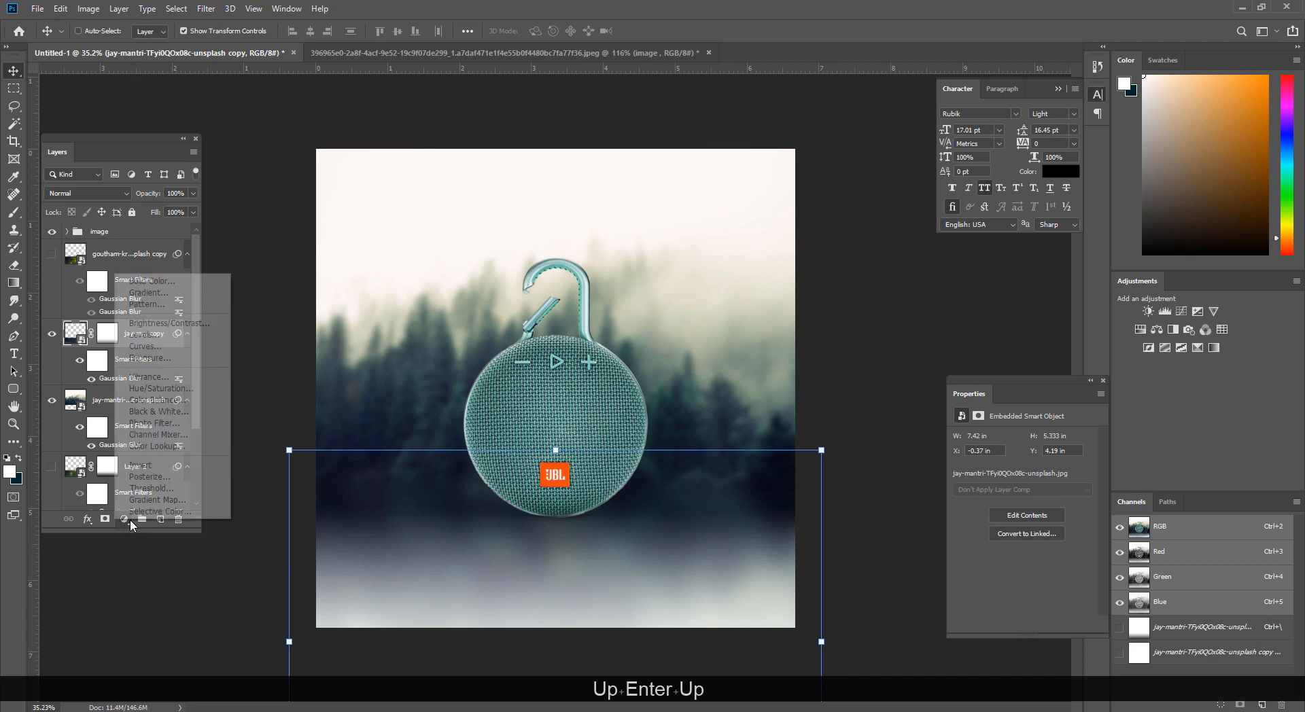
pyautogui.click(182, 403)
pyautogui.click(1005, 624)
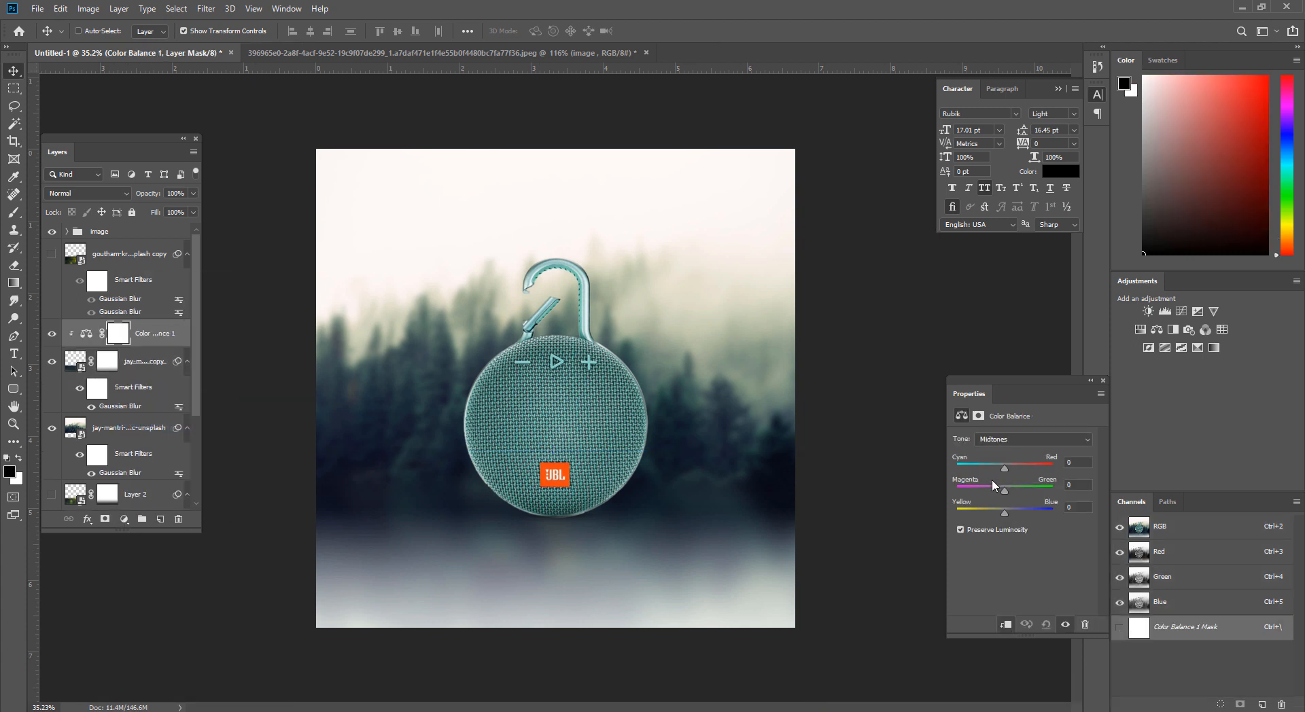
pyautogui.moveTo(1004, 469); pyautogui.dragTo(990, 469)
pyautogui.click(15, 88)
pyautogui.hotkey('ctrl', 'space')
pyautogui.moveTo(581, 442); pyautogui.dragTo(626, 475)
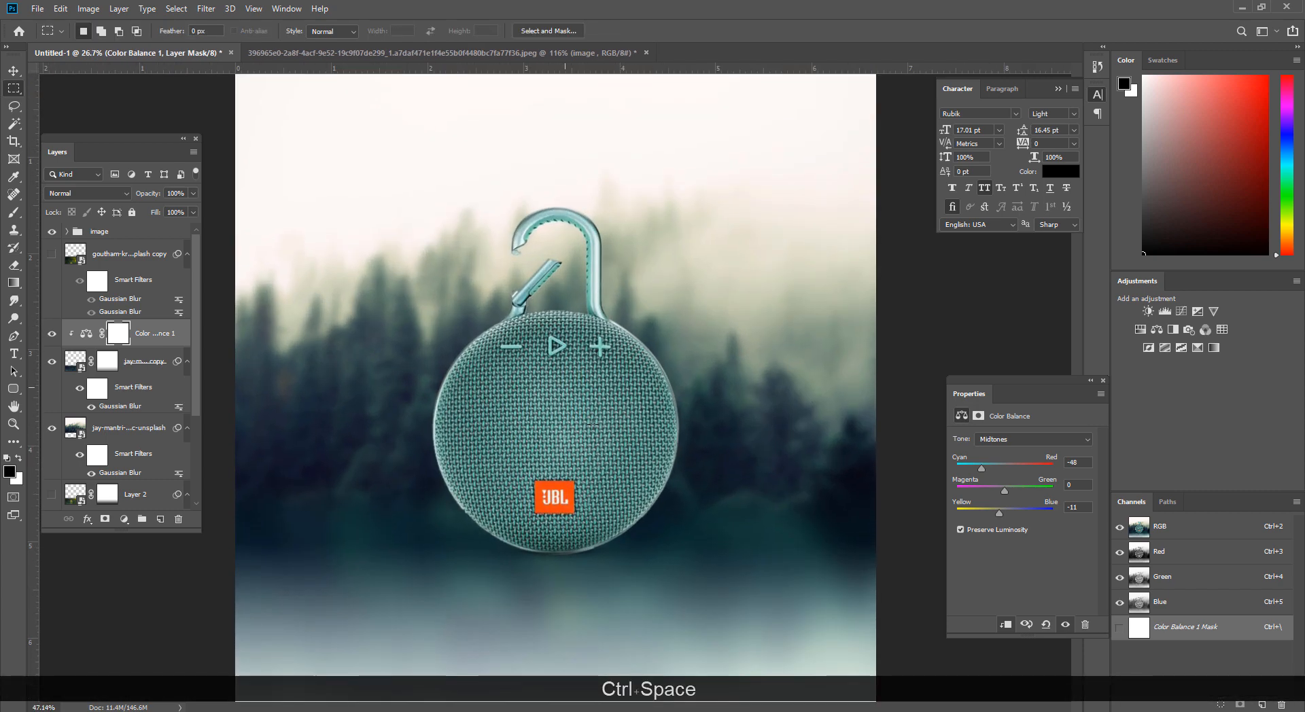
pyautogui.press('space')
pyautogui.moveTo(723, 330); pyautogui.dragTo(651, 290)
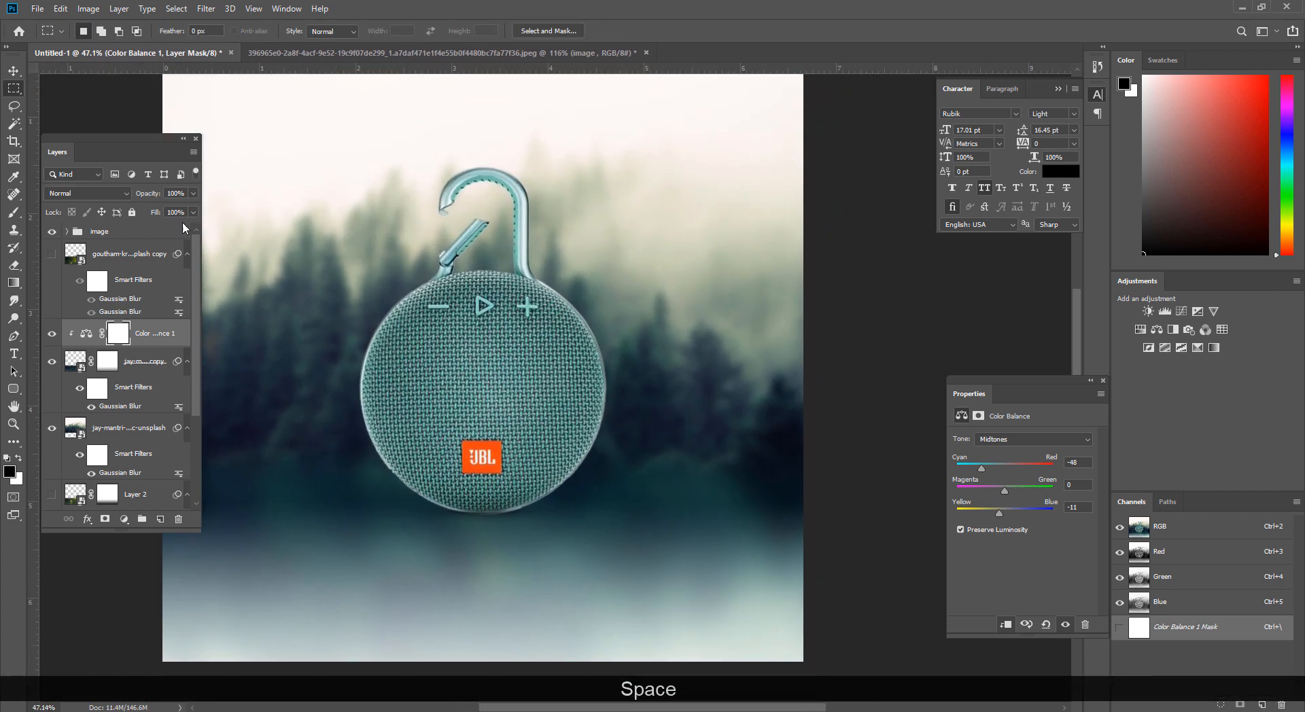
# Step: Try to paint sampled beige mist light along the speaker's right side on a new layer clipped to the image group
pyautogui.click(125, 229)
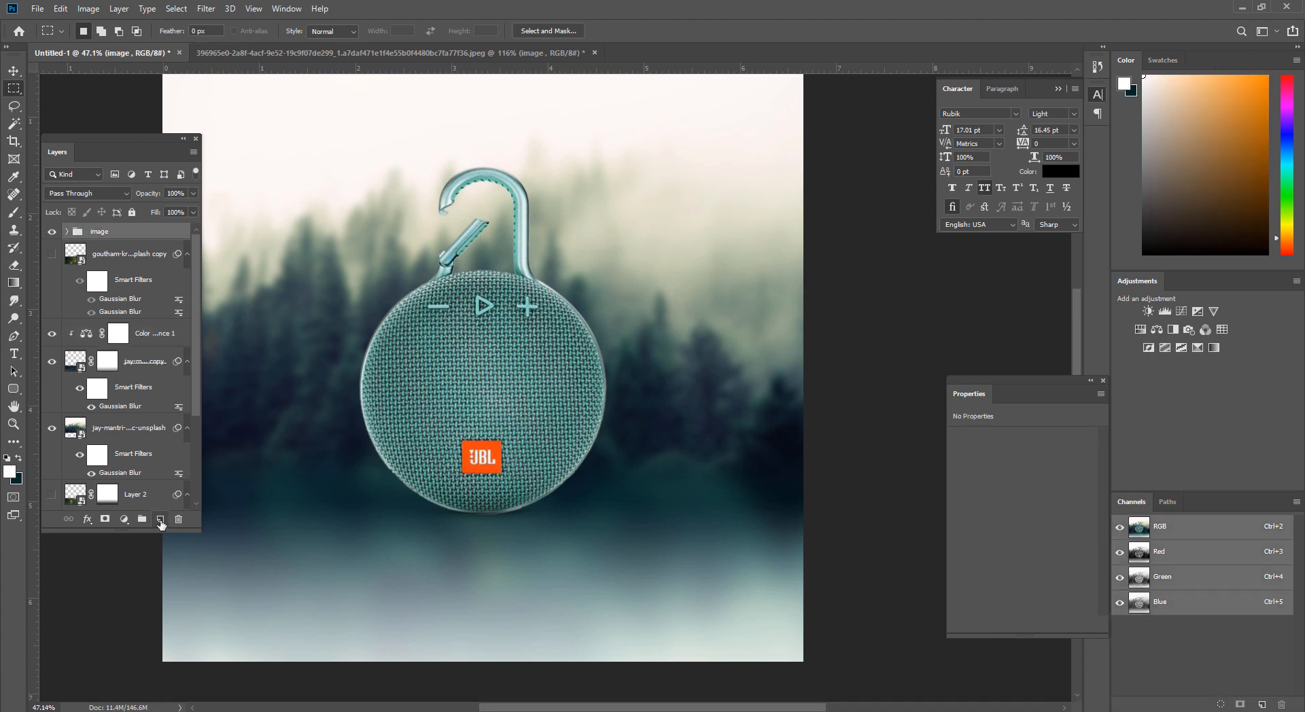
pyautogui.hotkey('ctrl', 'shift', 'alt', 'n')
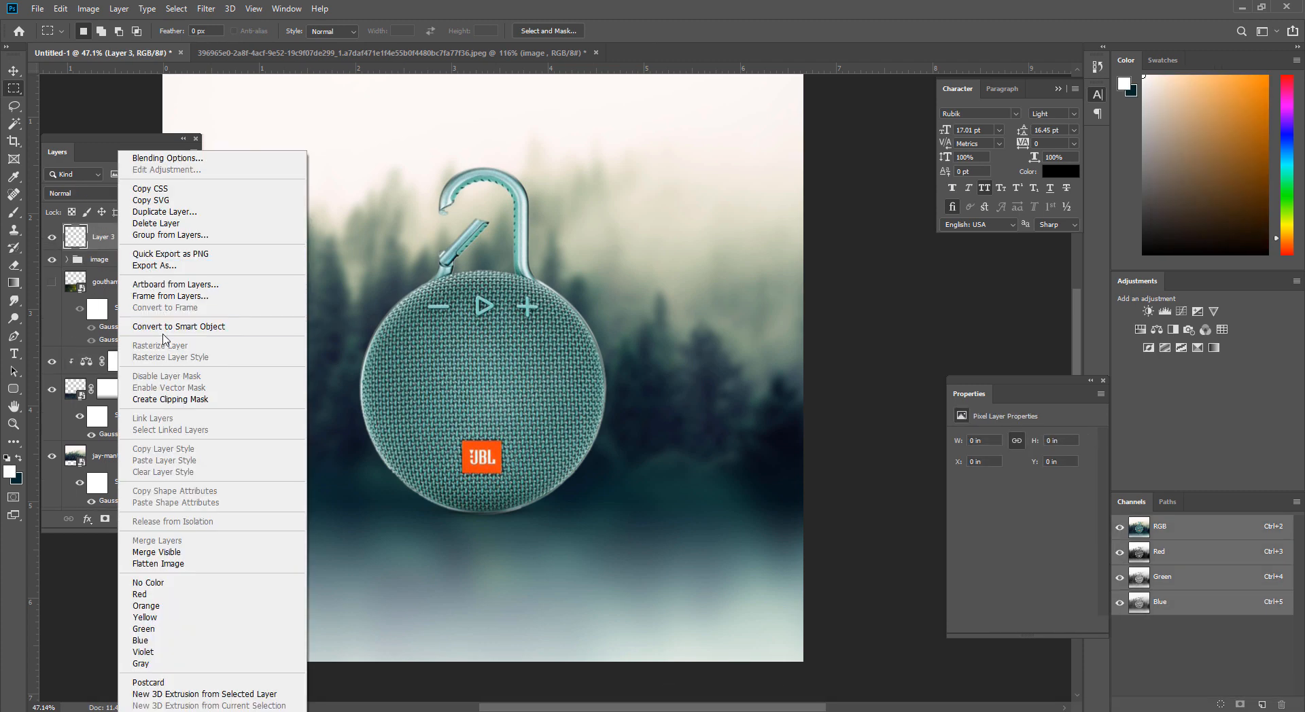
pyautogui.click(170, 399)
pyautogui.click(15, 213)
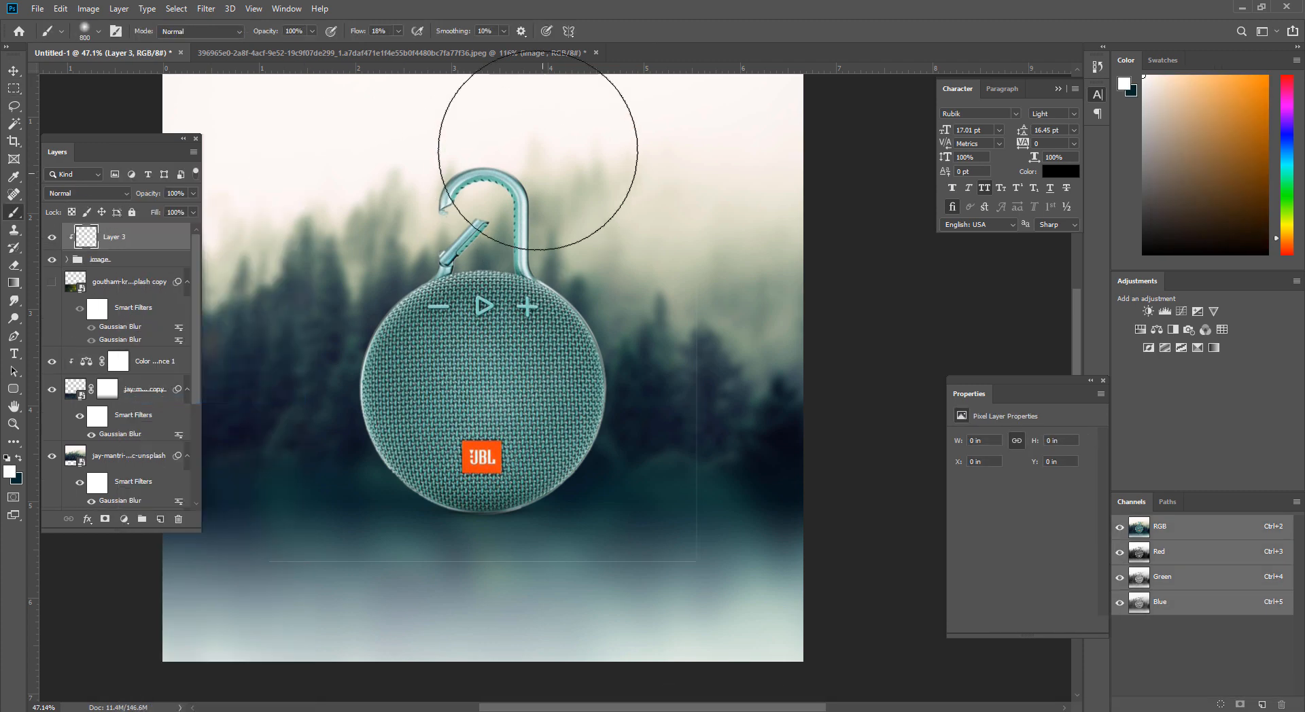
pyautogui.keyDown('alt'); pyautogui.click(611, 257); pyautogui.keyUp('alt')
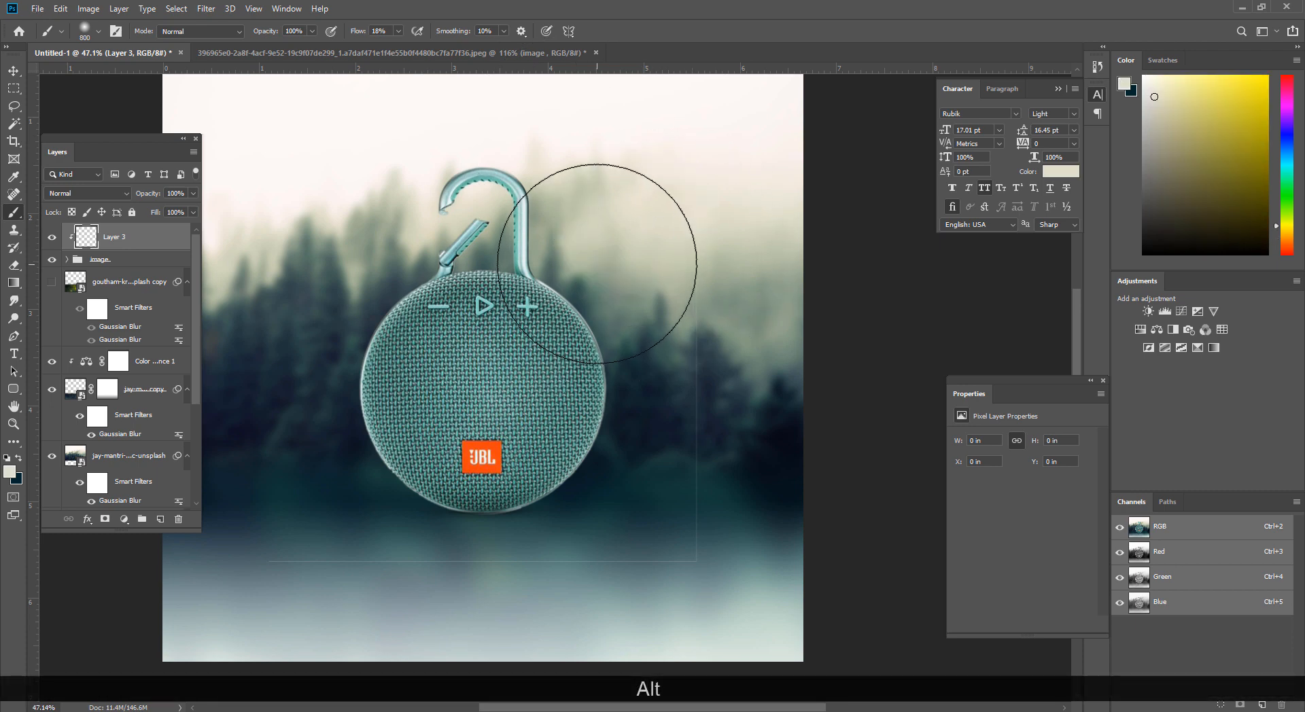
pyautogui.press('[')
pyautogui.press('[')
pyautogui.press('[')
pyautogui.press('[')
pyautogui.press('[')
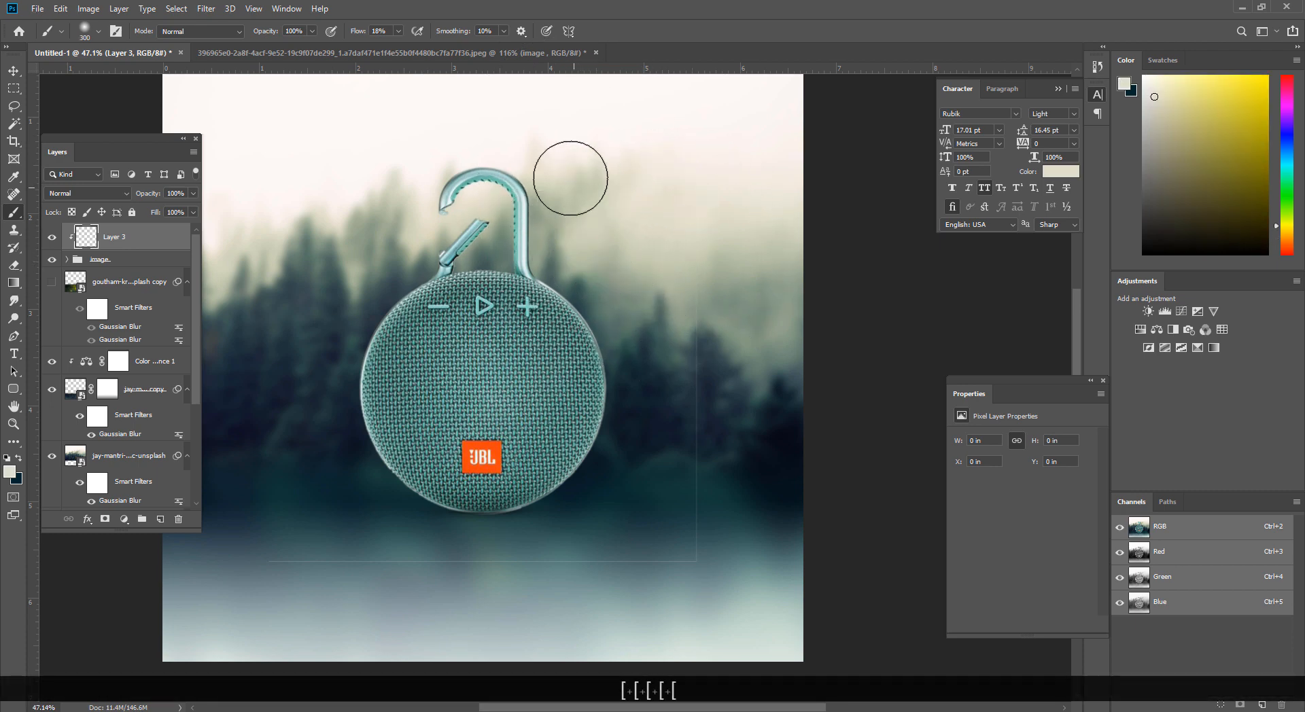
pyautogui.moveTo(565, 199)
pyautogui.mouseDown()
pyautogui.moveTo(600, 280)
pyautogui.moveTo(590, 271)
pyautogui.moveTo(633, 315)
pyautogui.moveTo(626, 285)
pyautogui.mouseUp()
pyautogui.press(']')
pyautogui.moveTo(612, 236)
pyautogui.mouseDown()
pyautogui.moveTo(674, 326)
pyautogui.moveTo(640, 252)
pyautogui.moveTo(693, 439)
pyautogui.moveTo(662, 310)
pyautogui.moveTo(632, 244)
pyautogui.moveTo(670, 341)
pyautogui.moveTo(617, 223)
pyautogui.moveTo(694, 355)
pyautogui.moveTo(633, 270)
pyautogui.moveTo(704, 512)
pyautogui.moveTo(689, 361)
pyautogui.moveTo(661, 437)
pyautogui.moveTo(661, 486)
pyautogui.moveTo(676, 429)
pyautogui.moveTo(710, 399)
pyautogui.mouseUp()
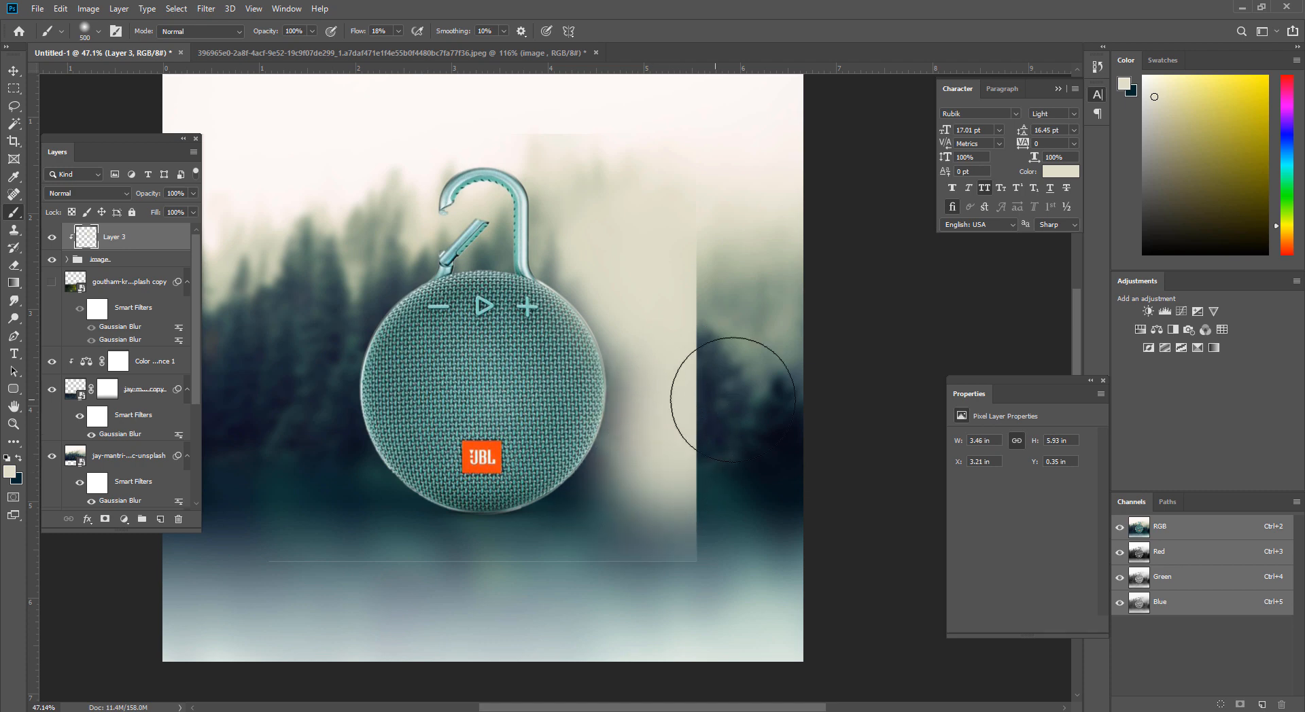
# Step: Toggle the image group's visibility to check the painted light, and delete the clipped paint layer
pyautogui.press('ctrl')
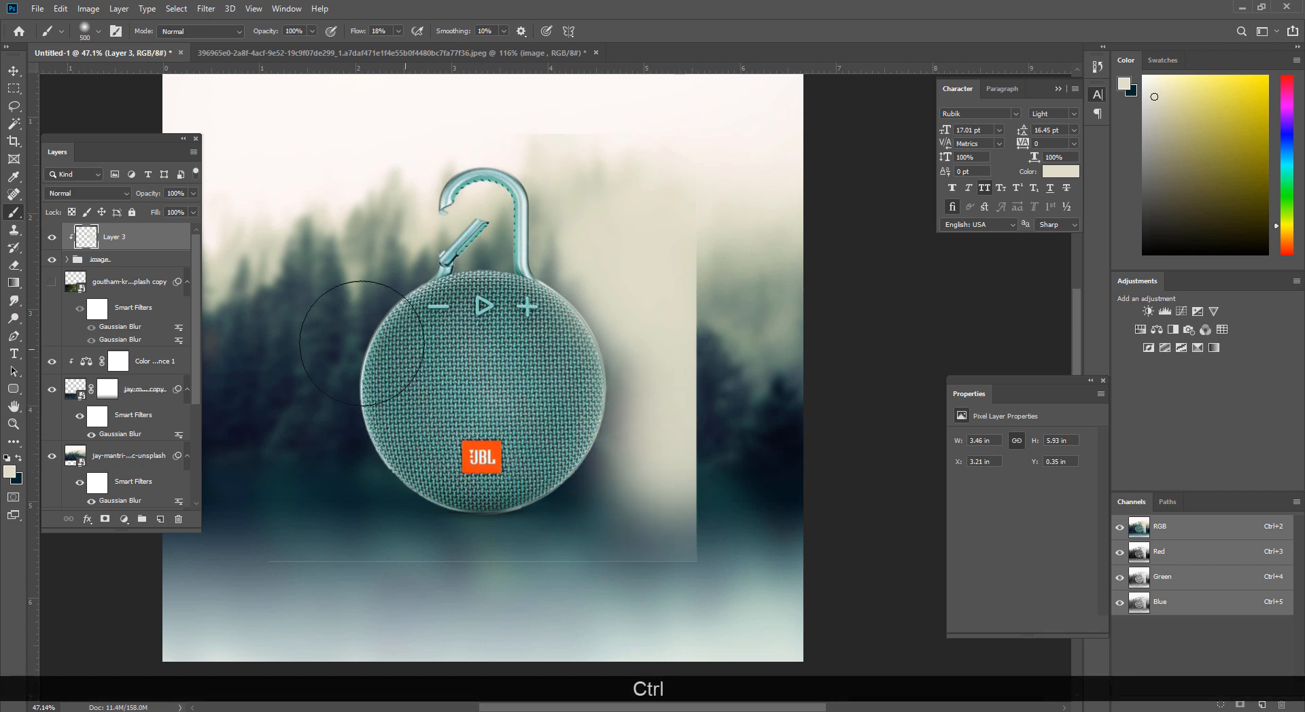
pyautogui.click(52, 261)
pyautogui.click(52, 261)
pyautogui.rightClick(127, 246)
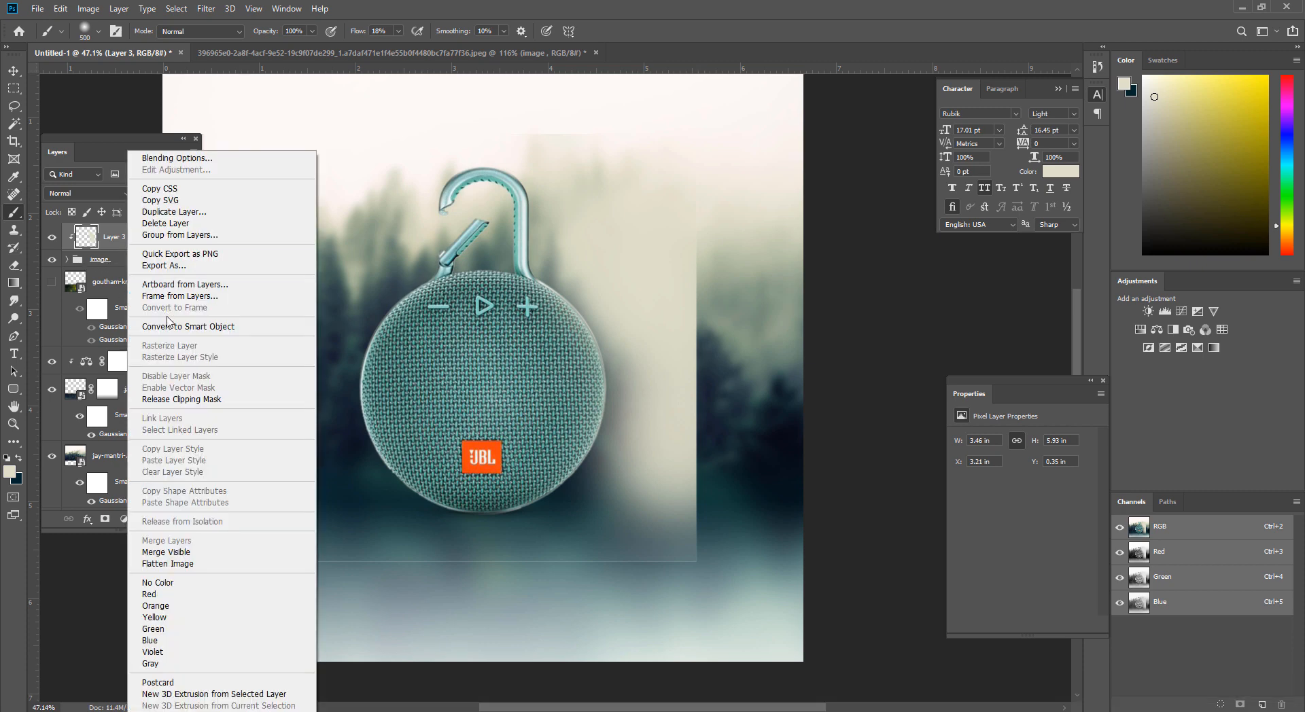
pyautogui.click(102, 248)
pyautogui.press('Delete')
# Step: Draw a rectangular selection about 2.89 by 3.89 in around the speaker and nudge it slightly right to enclose the speaker evenly
pyautogui.click(66, 232)
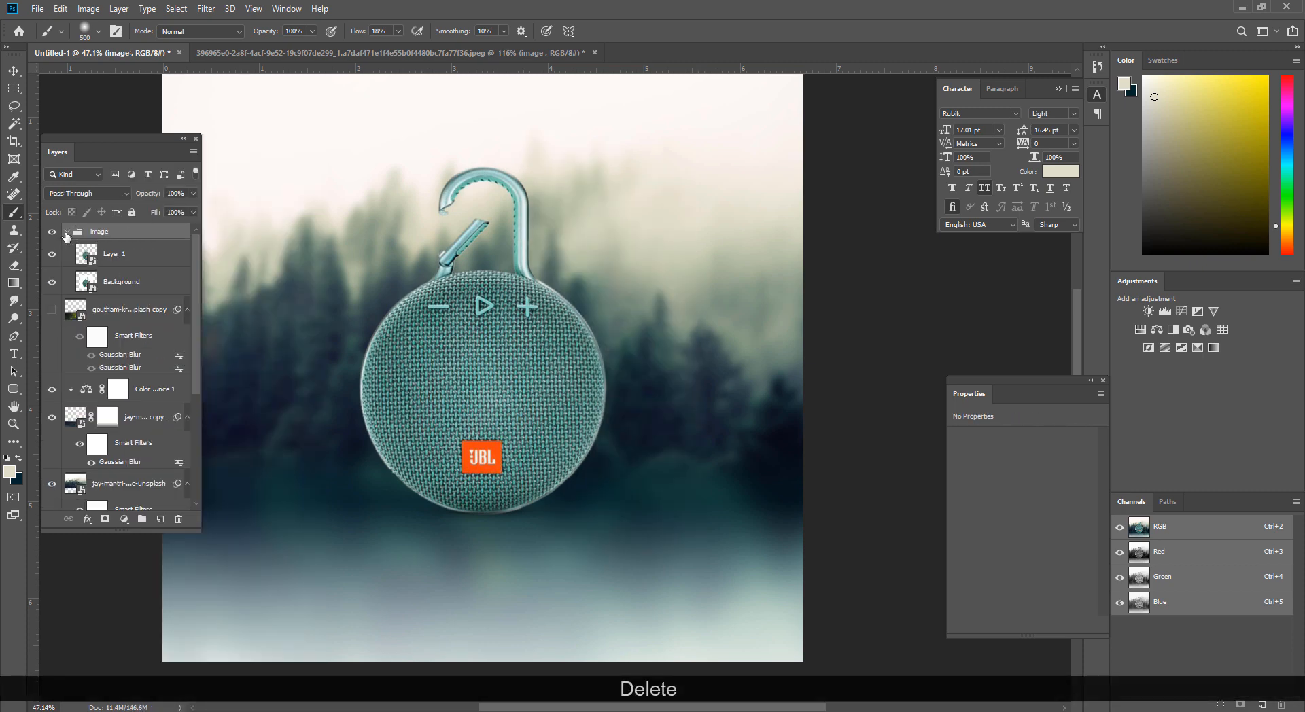
pyautogui.hotkey('ctrl', 'space')
pyautogui.moveTo(606, 429); pyautogui.dragTo(600, 492)
pyautogui.click(13, 89)
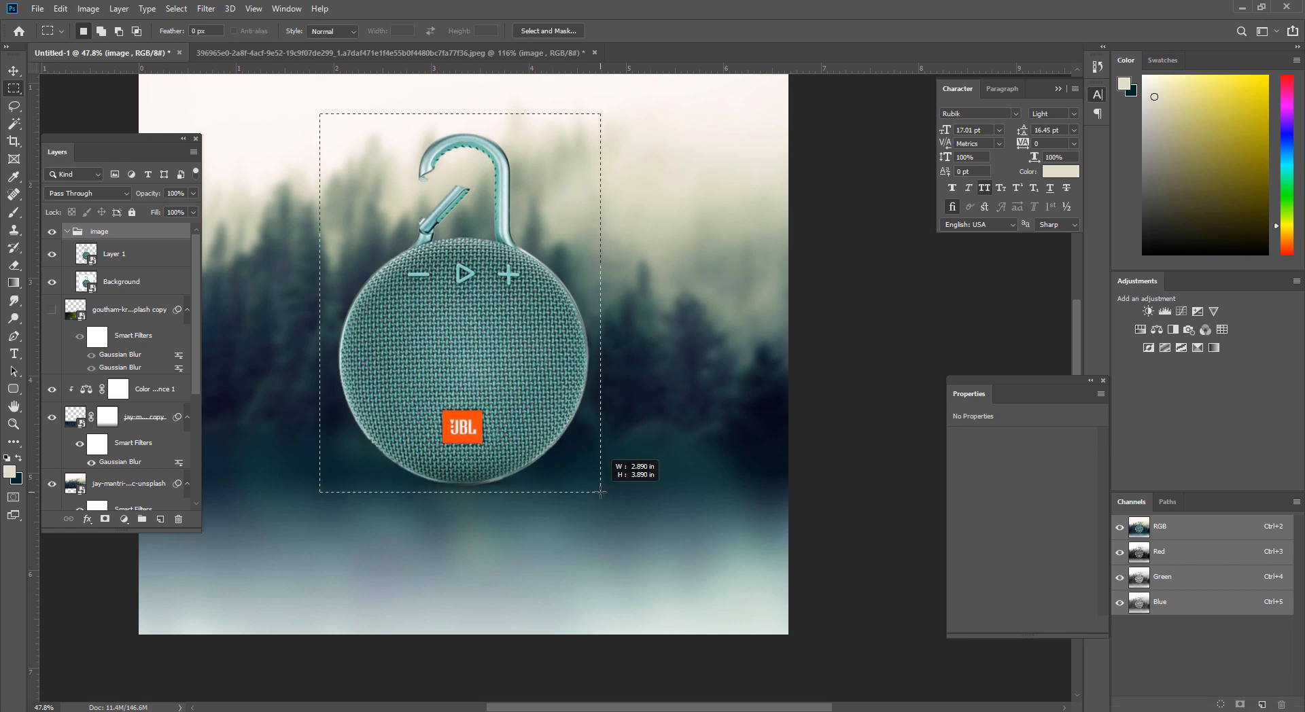
pyautogui.press('Down')
pyautogui.press('Down')
pyautogui.press('Right')
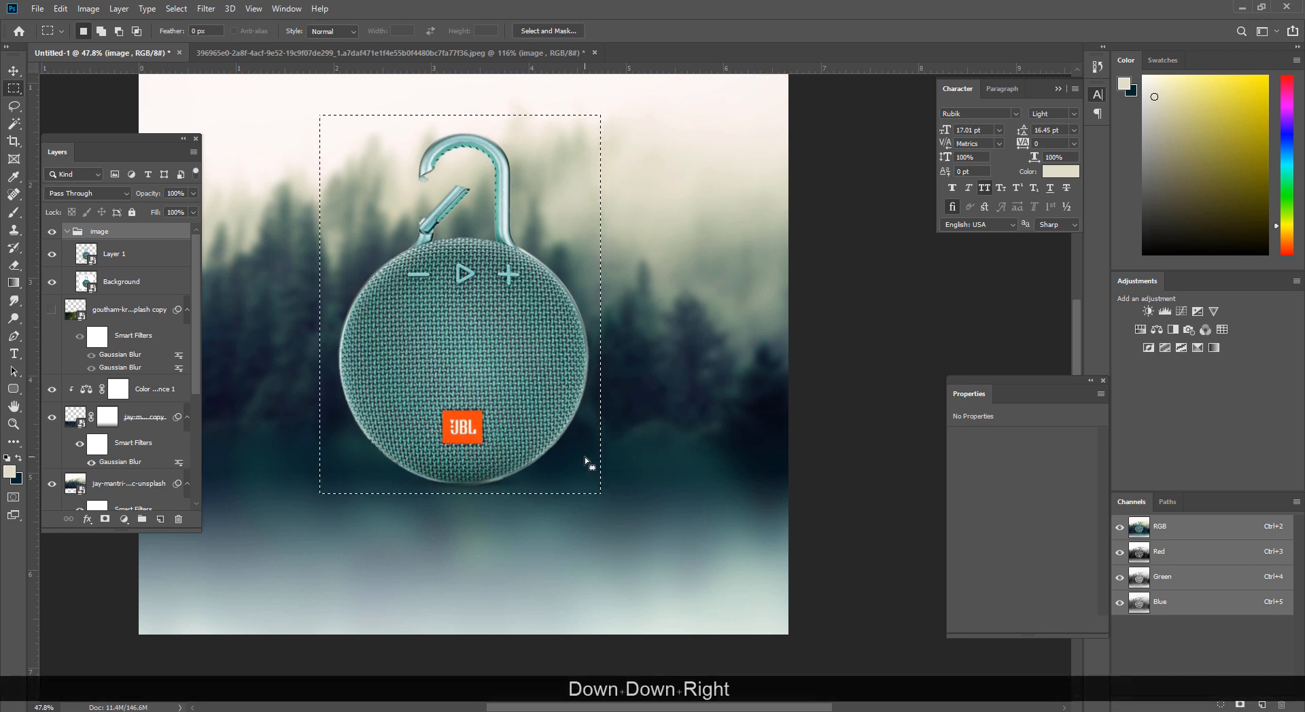
pyautogui.press('Up')
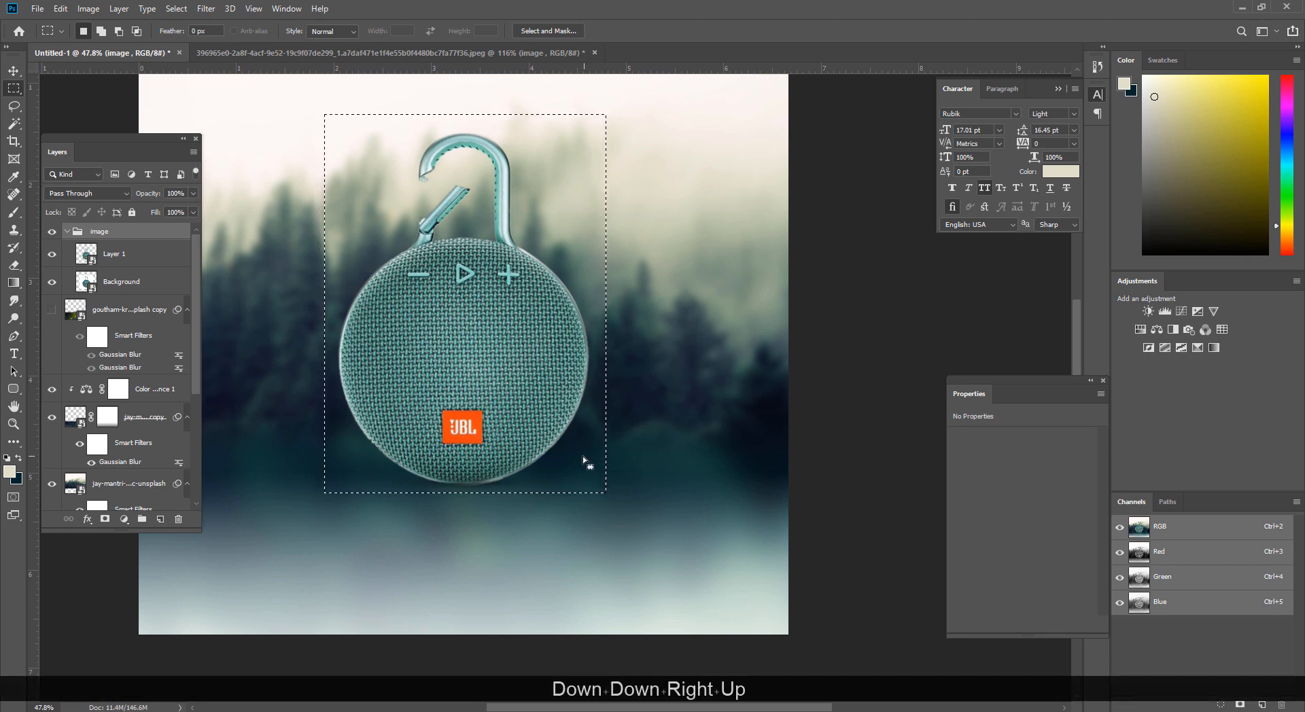
pyautogui.press('Left')
# Step: Invert the selection and add a layer mask to the image group that hides everything outside the rectangle around the speaker
pyautogui.hotkey('ctrl', 'shift', 'i')
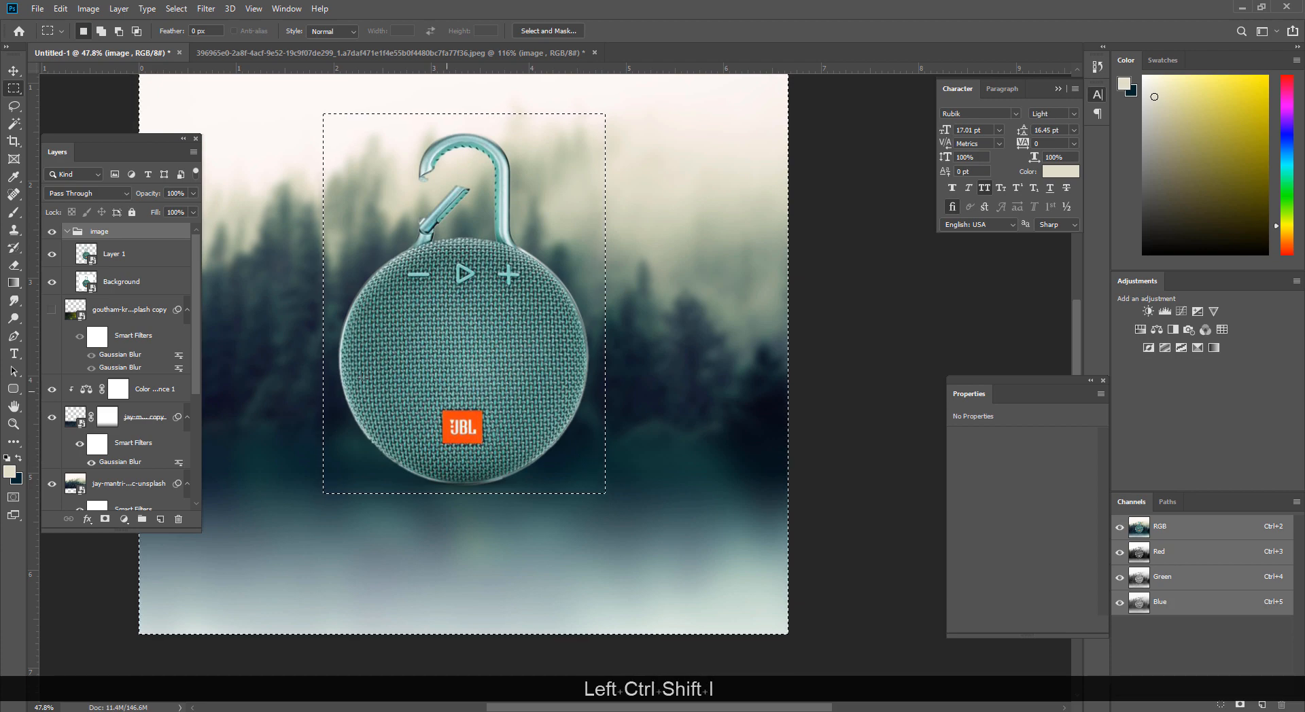
pyautogui.keyDown('alt'); pyautogui.click(106, 519); pyautogui.keyUp('alt')
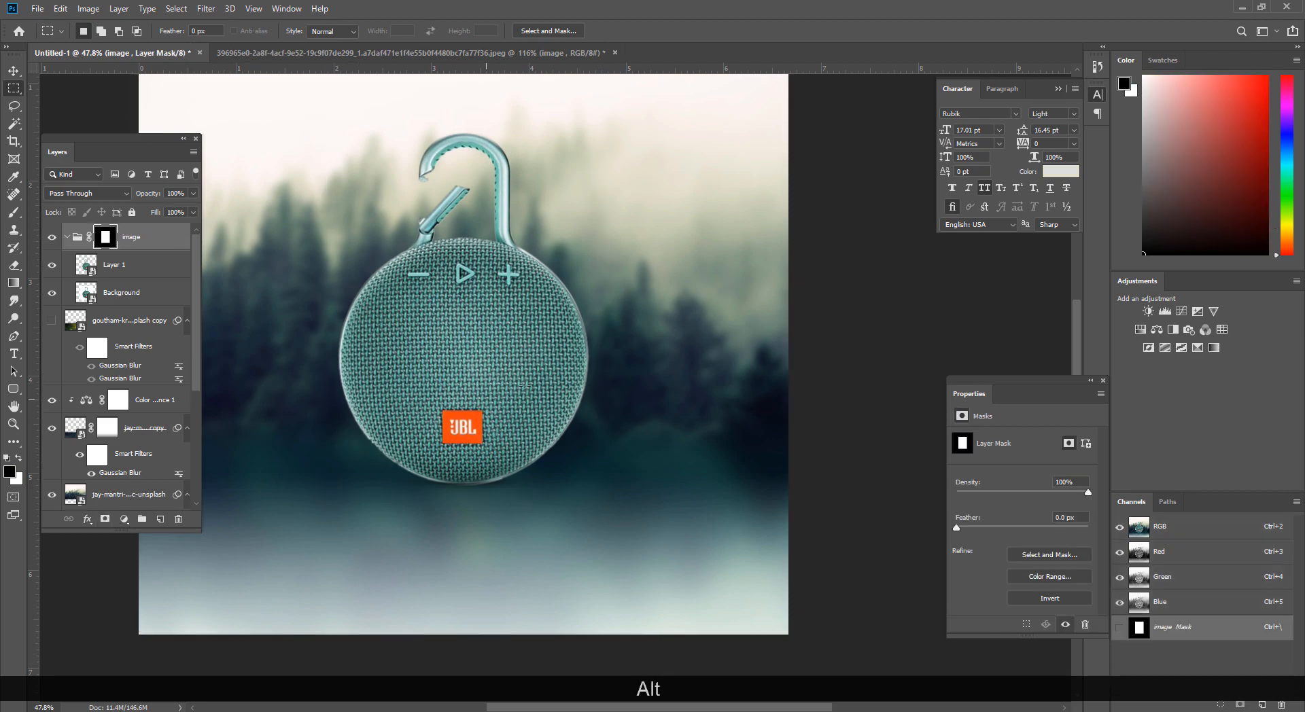
pyautogui.keyDown('ctrl'); pyautogui.click(631, 408); pyautogui.keyUp('ctrl')
pyautogui.moveTo(707, 536); pyautogui.dragTo(631, 482)
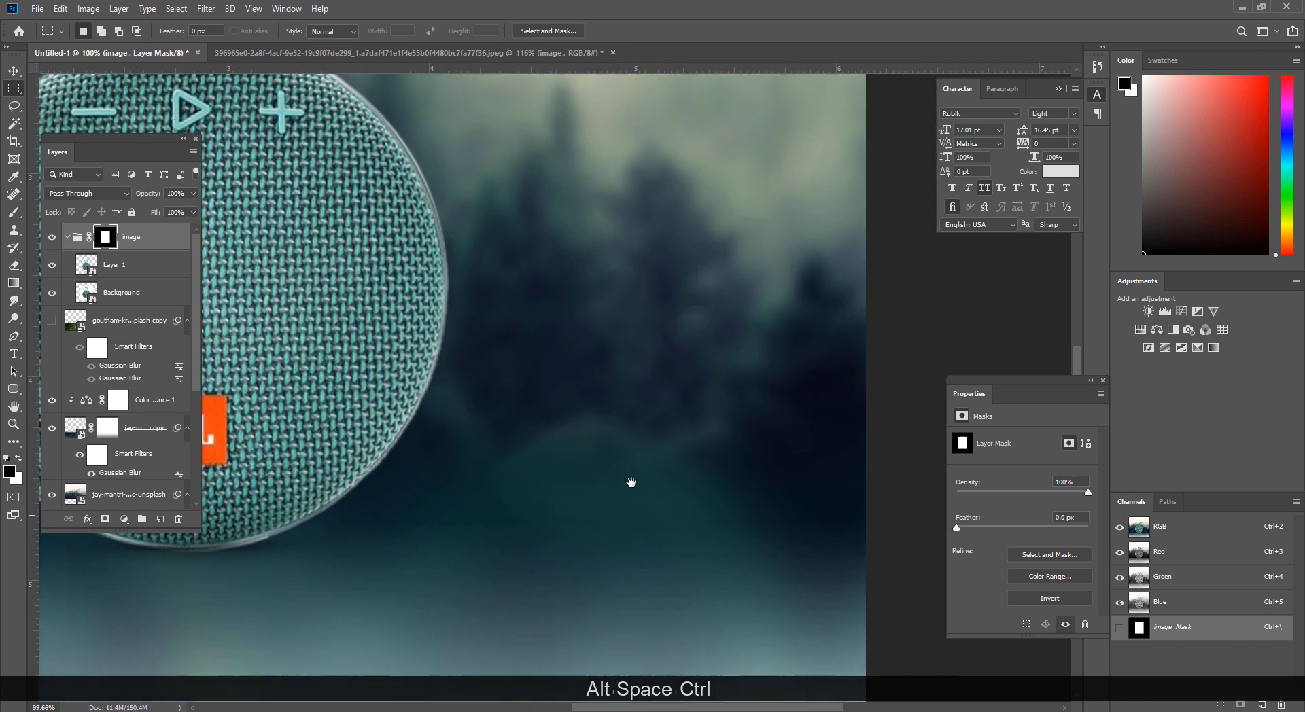
# Step: Add a new layer above the image group, clip it to the group, and activate the Brush tool
pyautogui.click(161, 521)
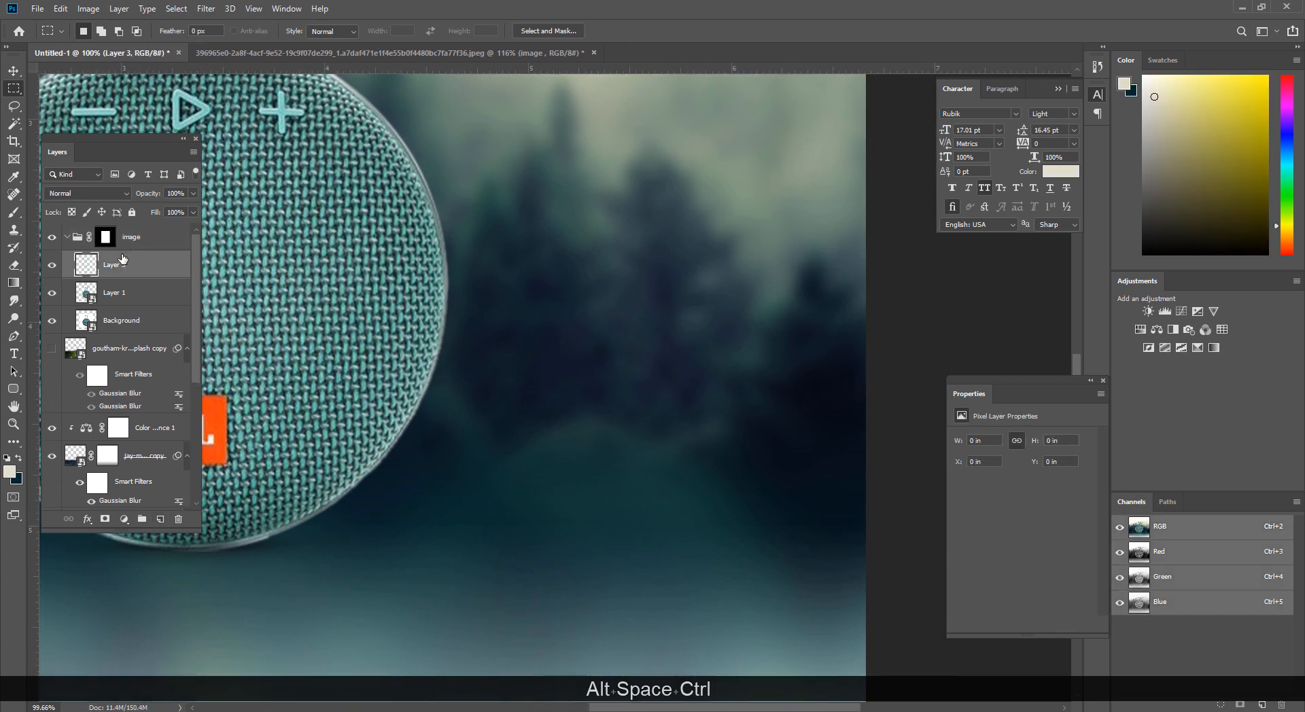
pyautogui.moveTo(134, 275); pyautogui.dragTo(141, 245)
pyautogui.rightClick(143, 246)
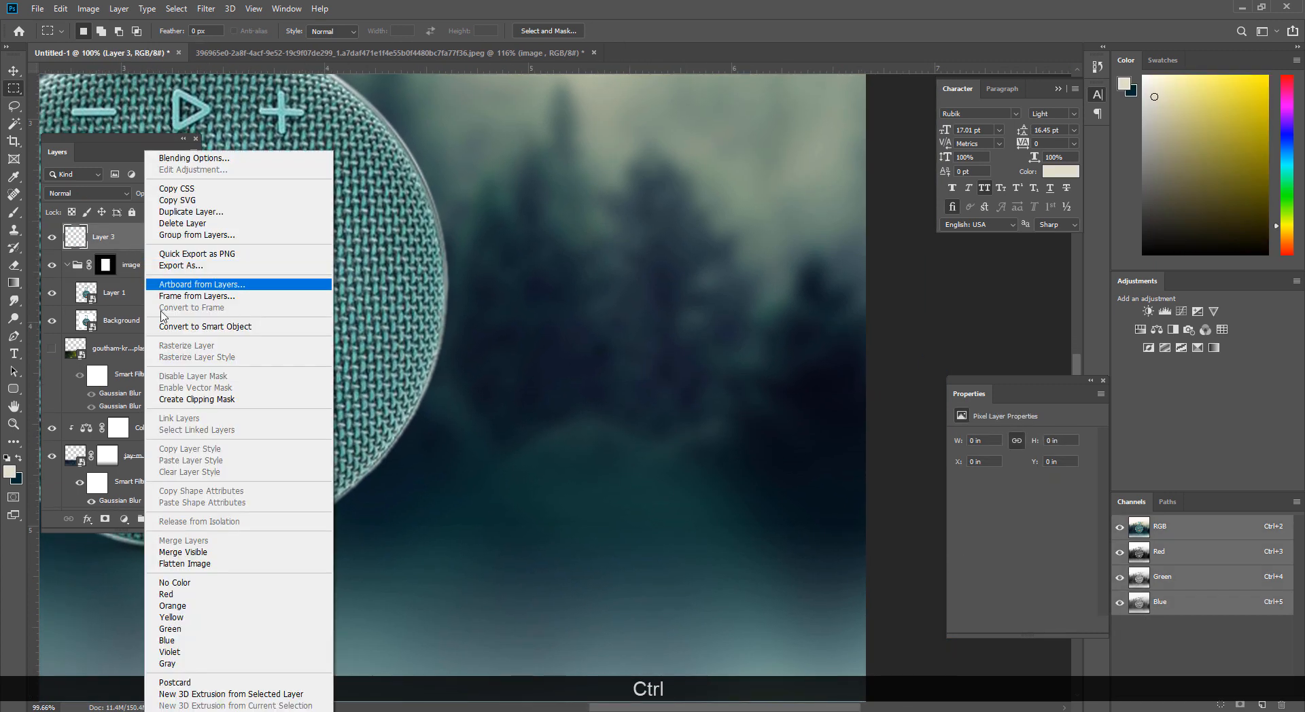
pyautogui.click(197, 399)
pyautogui.moveTo(695, 420); pyautogui.dragTo(703, 376)
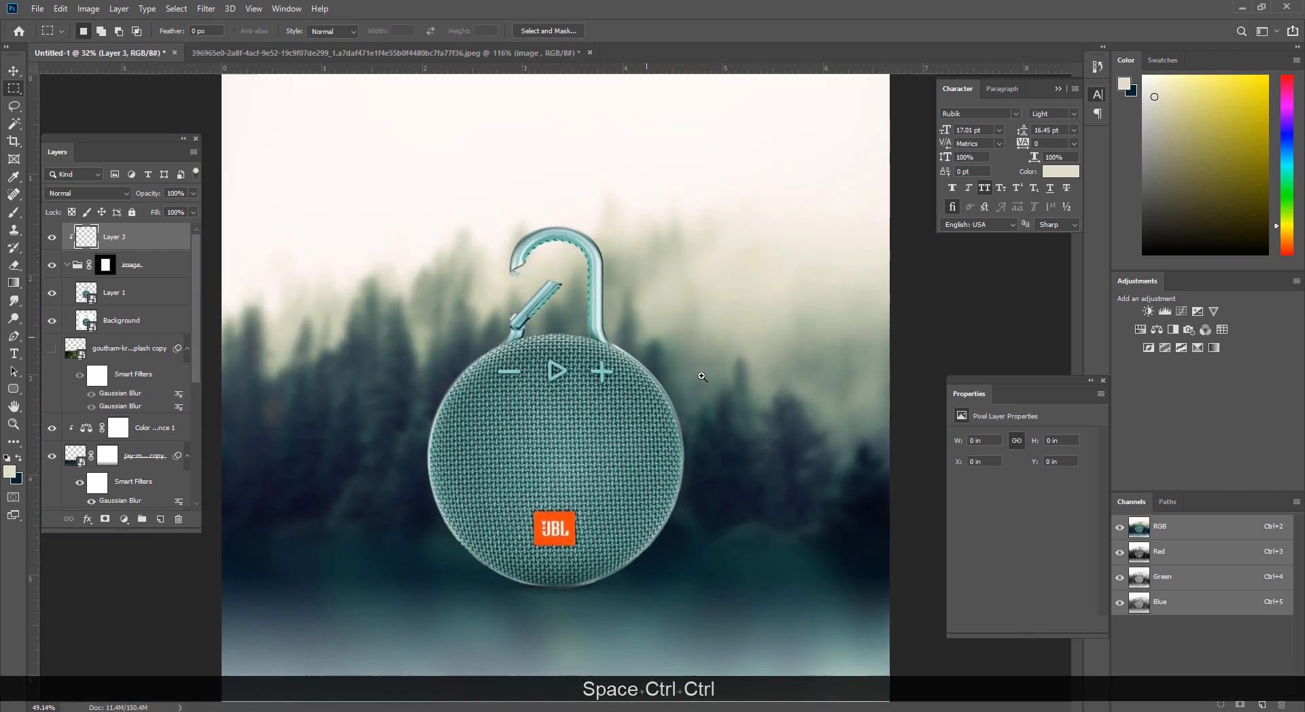
pyautogui.click(14, 212)
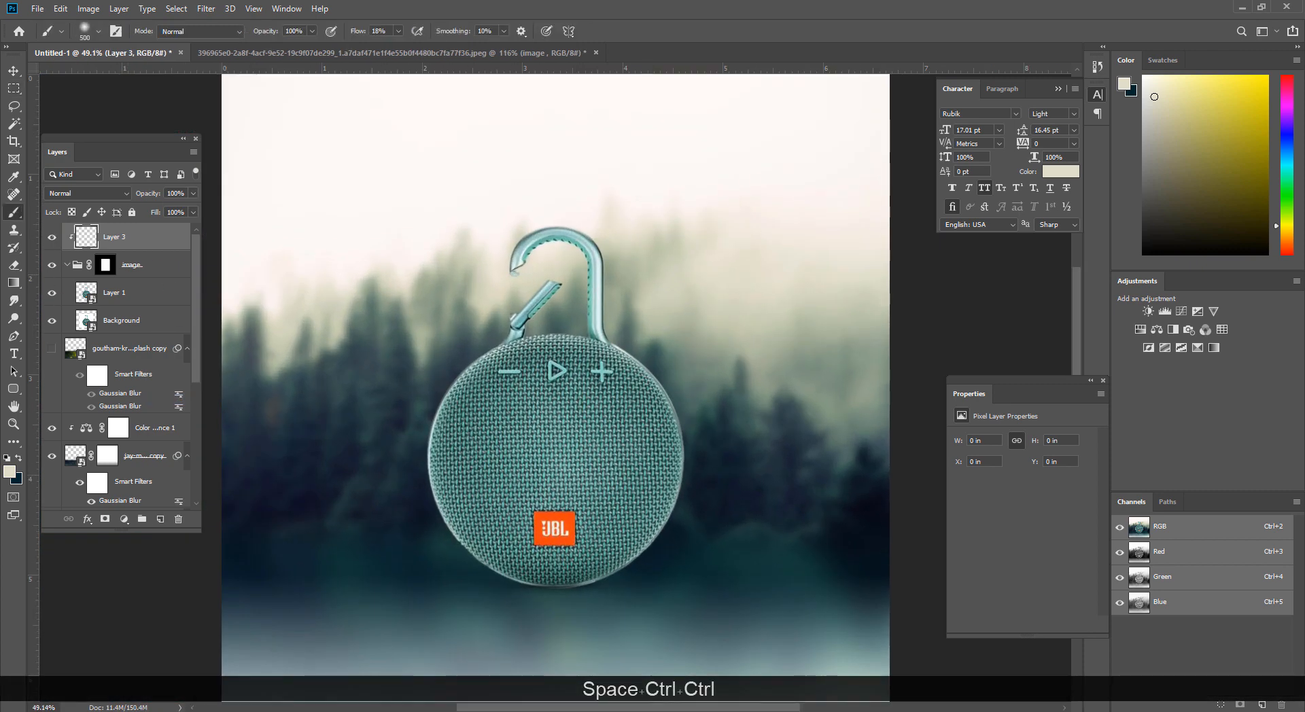
# Step: Disable the image group's layer mask to inspect the speaker's surroundings, and re-enable it
pyautogui.rightClick(111, 274)
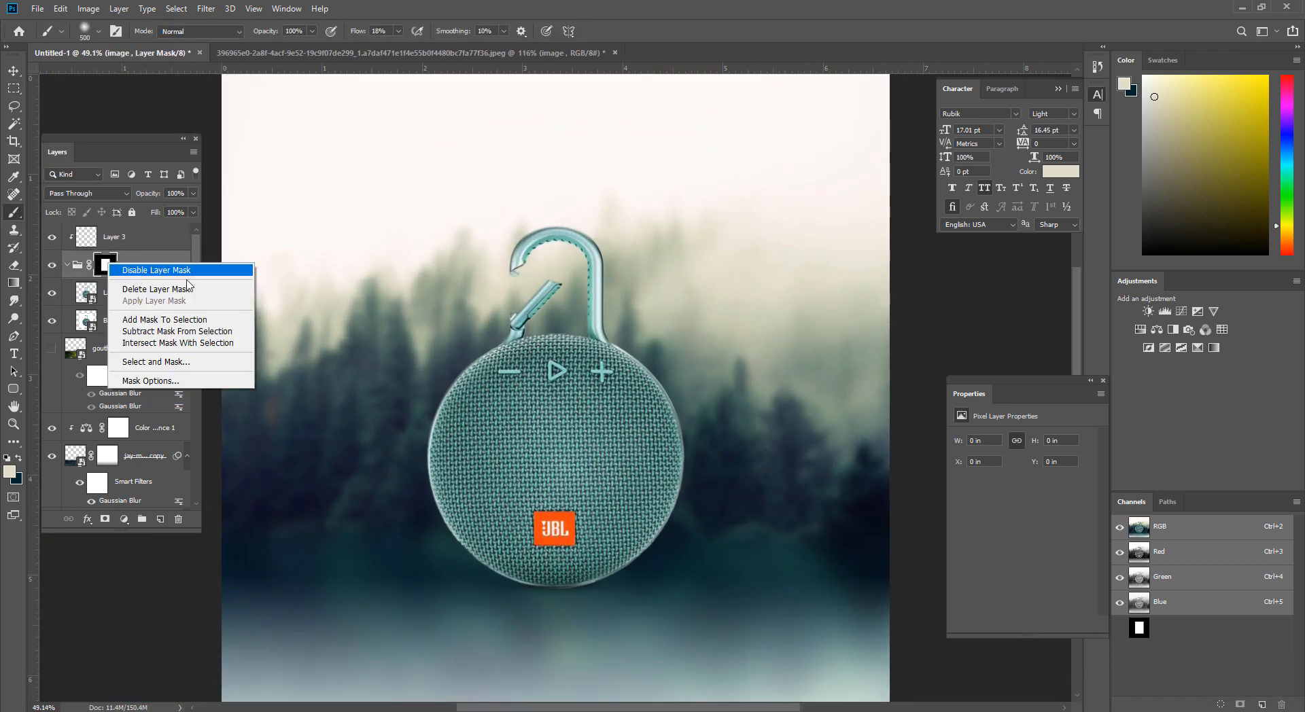
pyautogui.click(136, 270)
pyautogui.press(']')
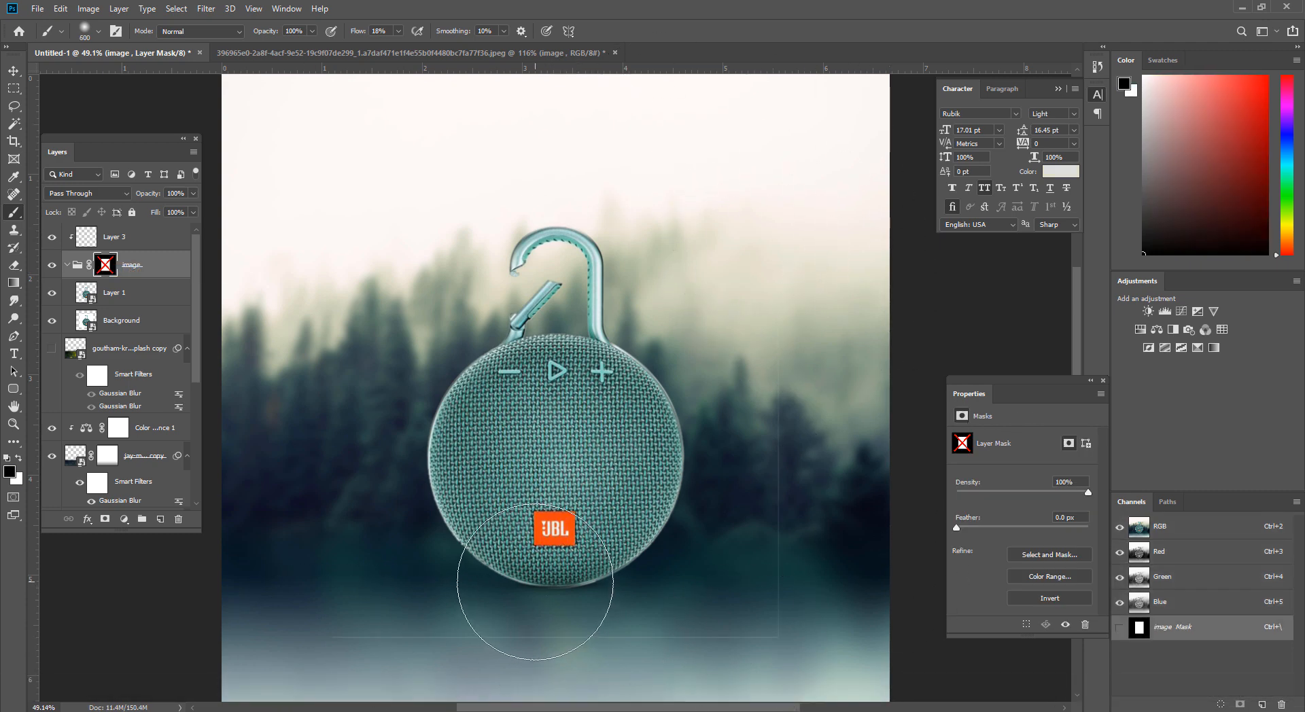
pyautogui.moveTo(512, 622); pyautogui.dragTo(524, 571)
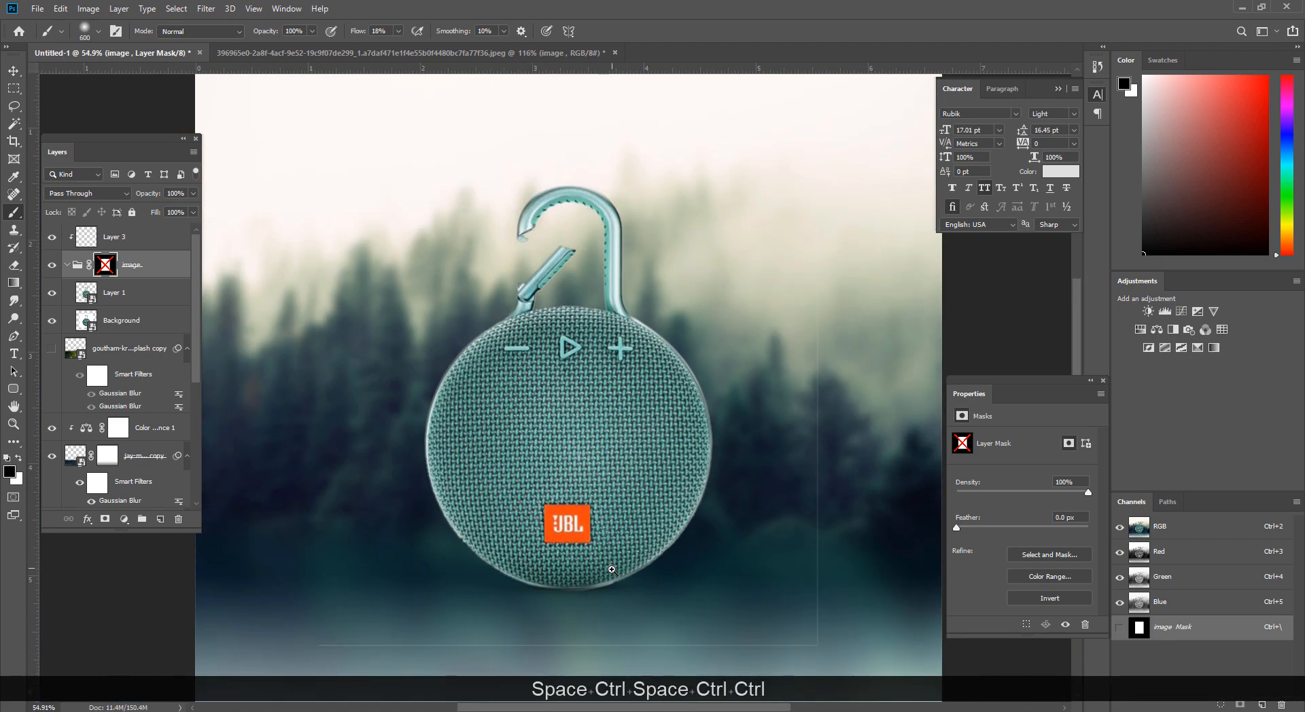
pyautogui.moveTo(611, 568); pyautogui.dragTo(596, 566)
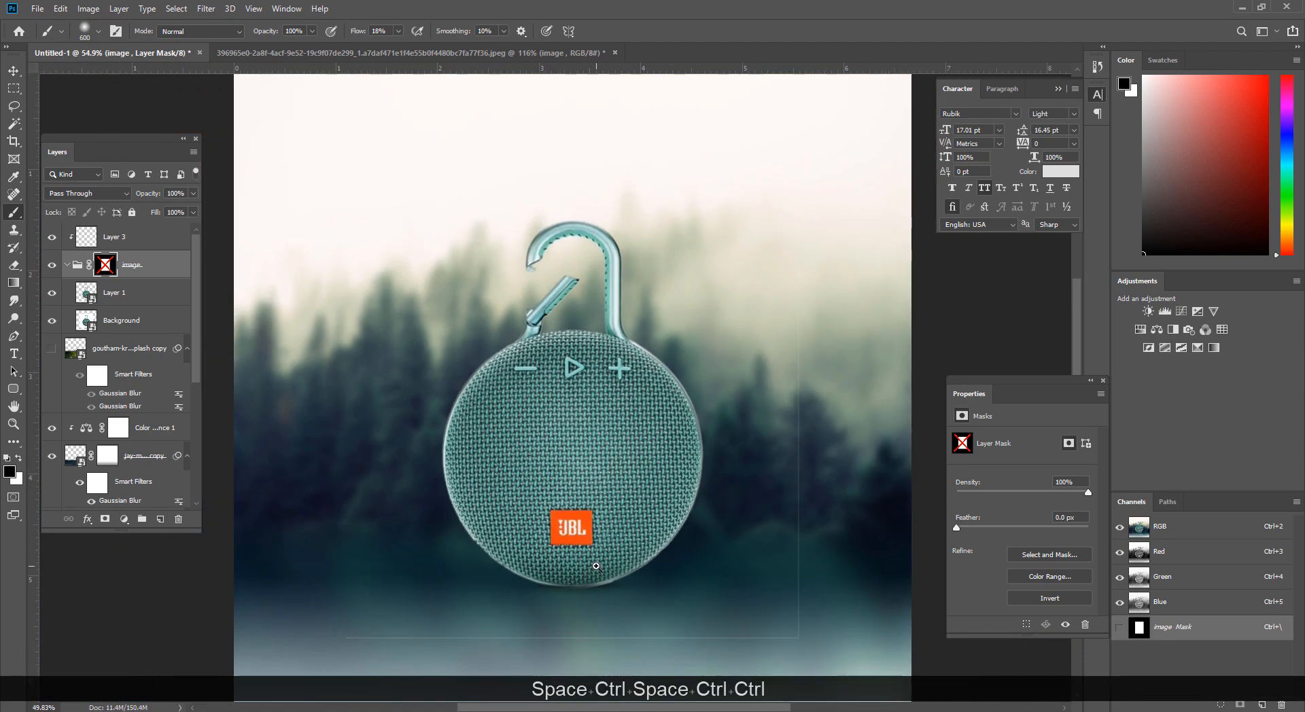
pyautogui.rightClick(105, 267)
pyautogui.click(131, 273)
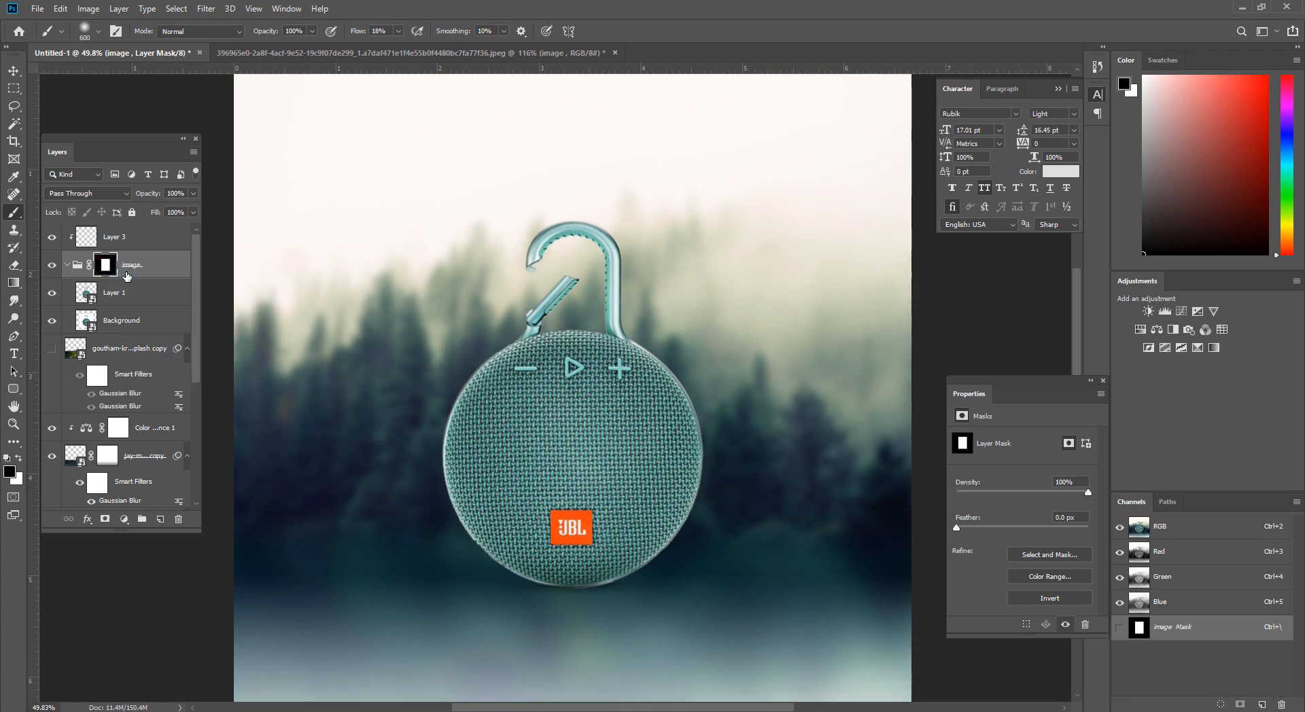
# Step: Move the new empty layer inside the image group above Layer 1 and clip it to Layer 1
pyautogui.moveTo(649, 479); pyautogui.dragTo(517, 442)
pyautogui.moveTo(134, 240); pyautogui.dragTo(153, 280)
pyautogui.rightClick(152, 279)
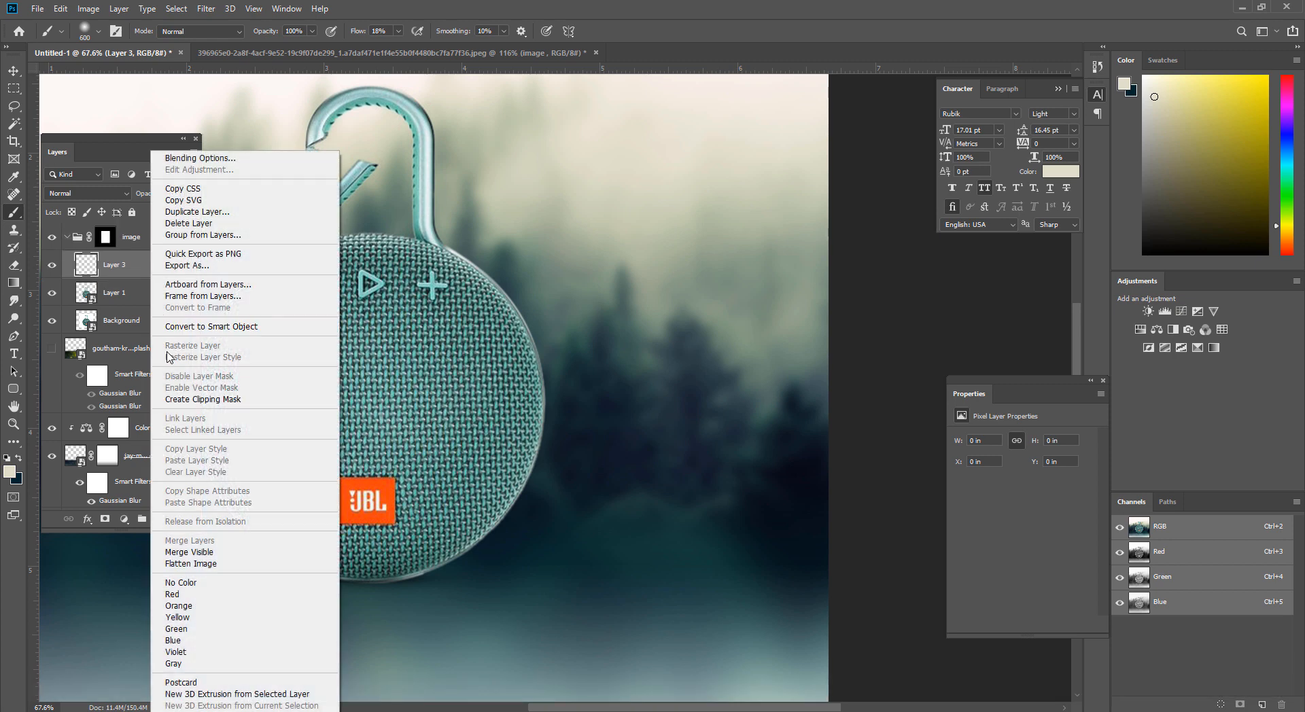
pyautogui.click(177, 399)
pyautogui.moveTo(518, 360); pyautogui.dragTo(486, 361)
pyautogui.moveTo(562, 288); pyautogui.dragTo(581, 279)
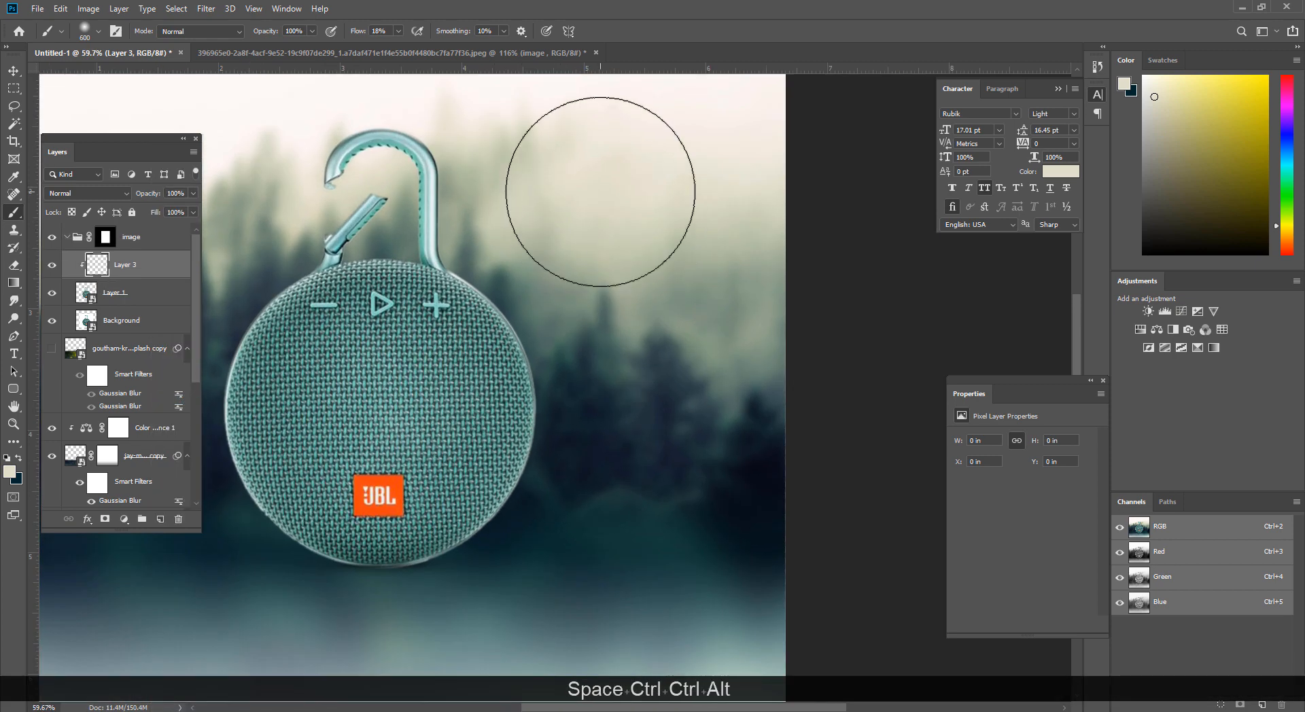
# Step: Sample the beige mist colour beside the speaker and paint soft light along its right edge with a 300 px brush
pyautogui.keyDown('alt'); pyautogui.click(585, 204); pyautogui.keyUp('alt')
pyautogui.press('[')
pyautogui.press('[')
pyautogui.press('[')
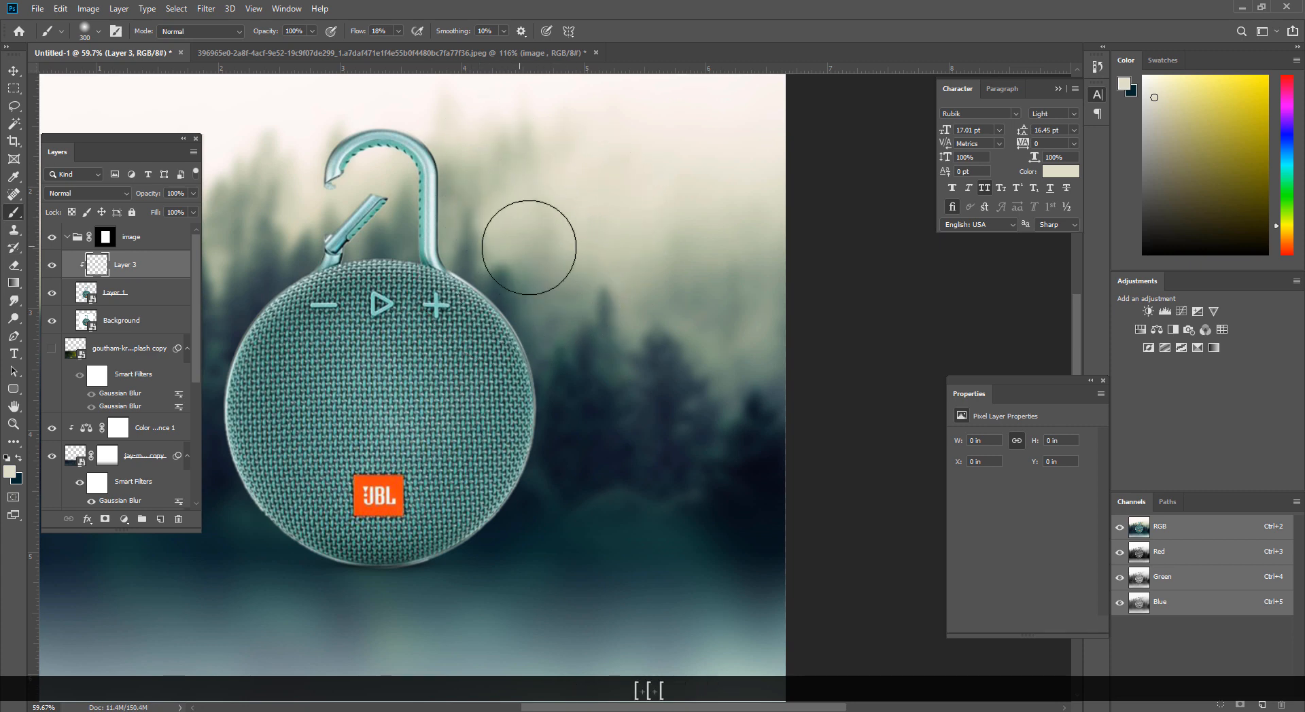
pyautogui.moveTo(574, 350); pyautogui.dragTo(528, 237)
# Step: Paint the beige light along the speaker's left and lower edges with a 400 px brush
pyautogui.press(']')
pyautogui.press(']')
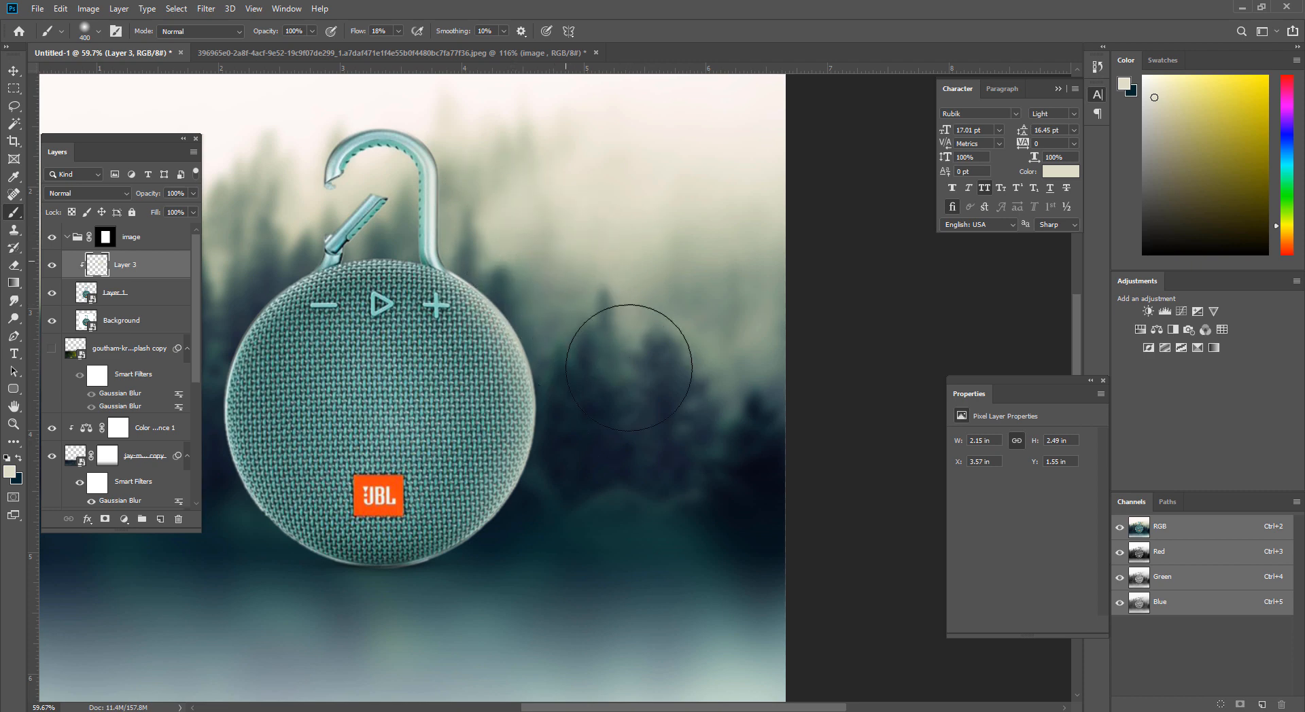
pyautogui.moveTo(346, 293); pyautogui.dragTo(516, 327)
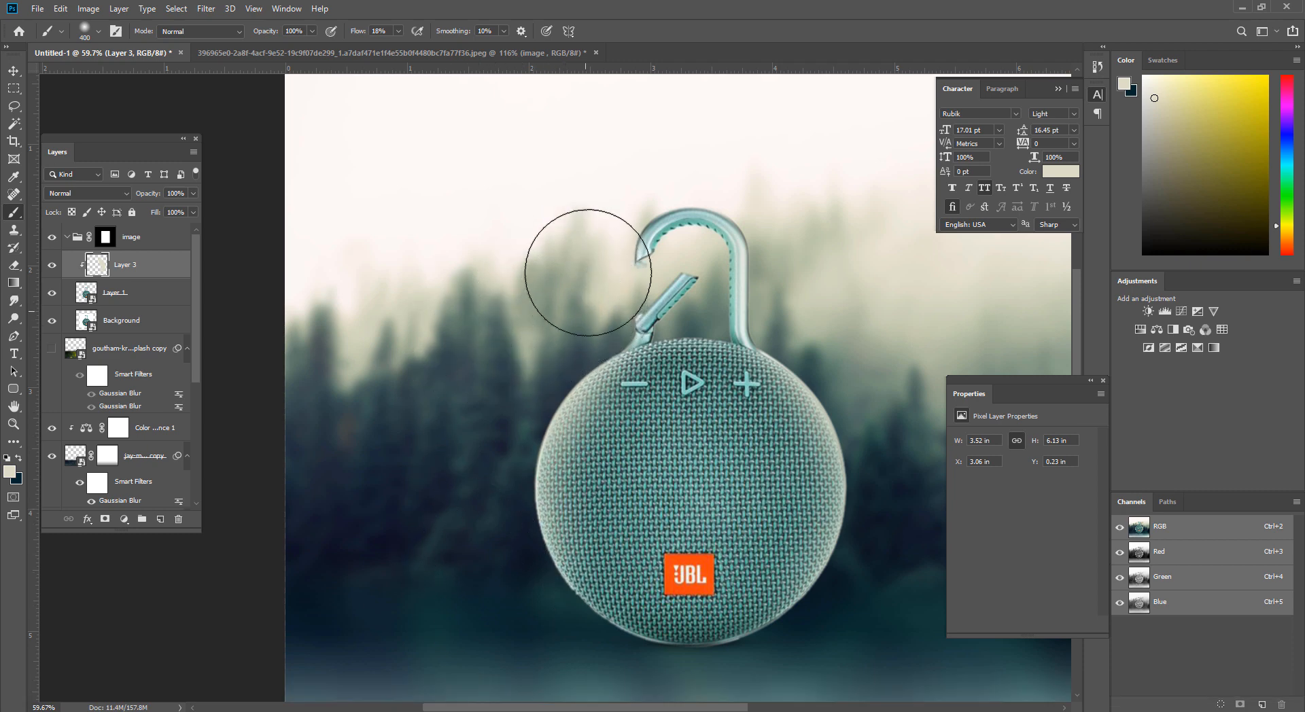
pyautogui.moveTo(602, 247)
pyautogui.mouseDown()
pyautogui.moveTo(583, 218)
pyautogui.moveTo(530, 323)
pyautogui.mouseUp()
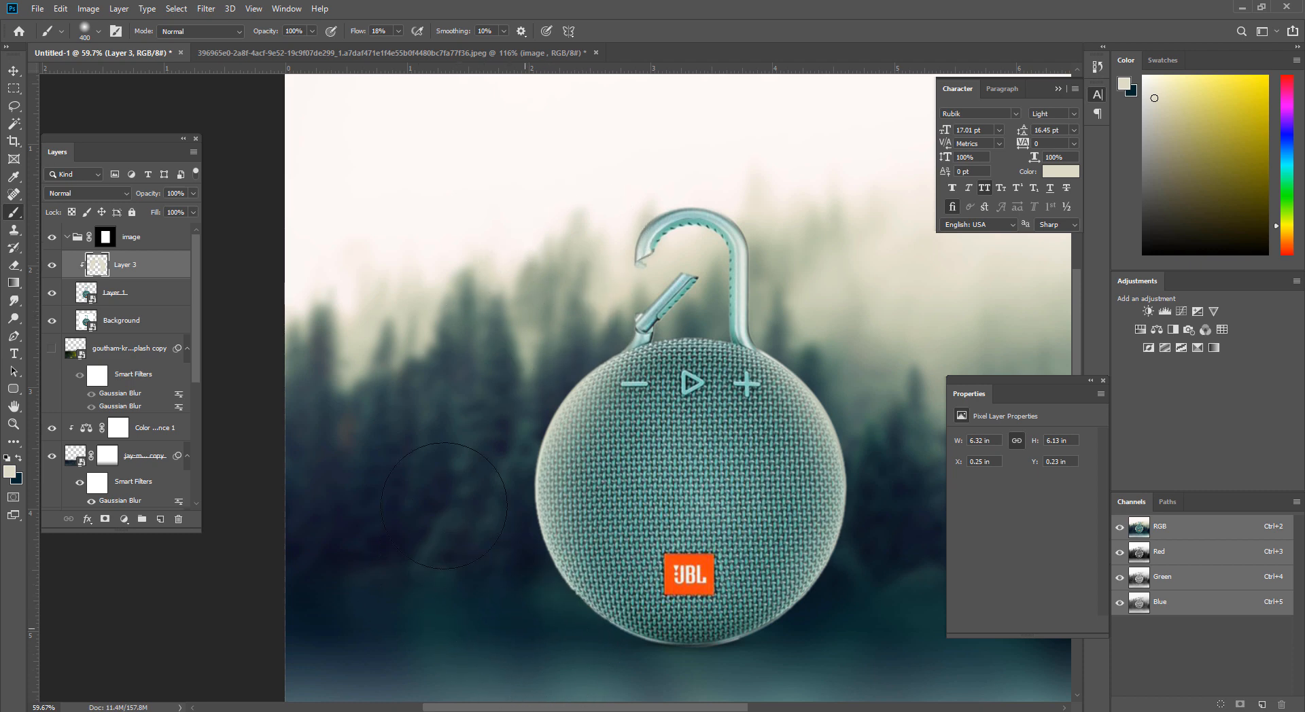
pyautogui.moveTo(405, 342); pyautogui.dragTo(199, 292)
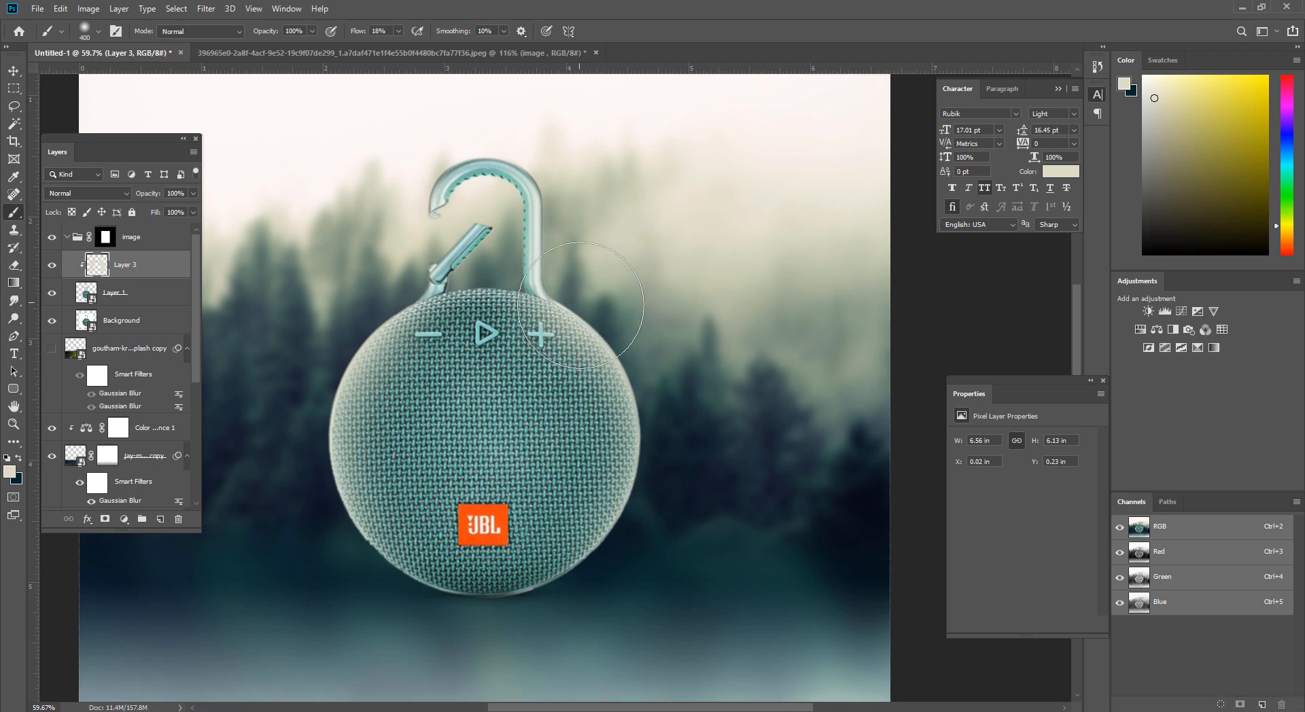
pyautogui.moveTo(705, 497)
pyautogui.mouseDown()
pyautogui.moveTo(664, 632)
pyautogui.moveTo(789, 657)
pyautogui.mouseUp()
pyautogui.moveTo(749, 546); pyautogui.dragTo(710, 554)
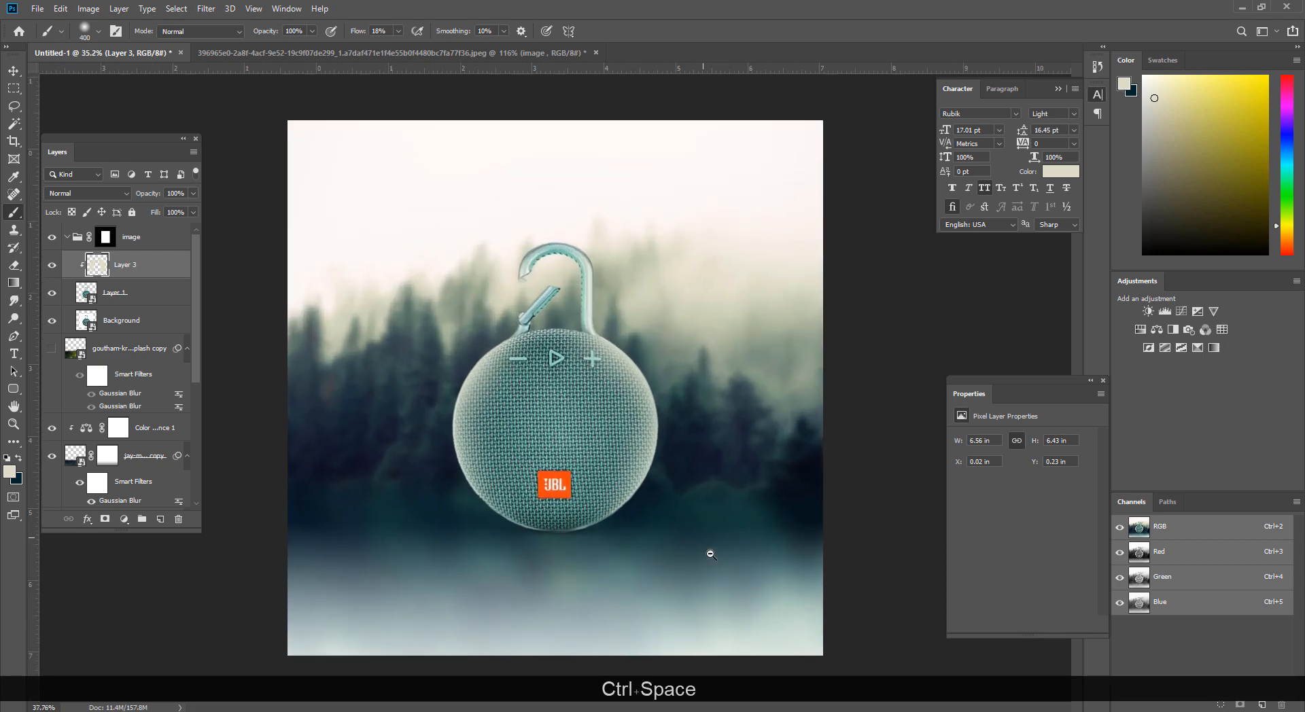
# Step: Set the blend mode of the clipped light layer to Screen
pyautogui.rightClick(140, 265)
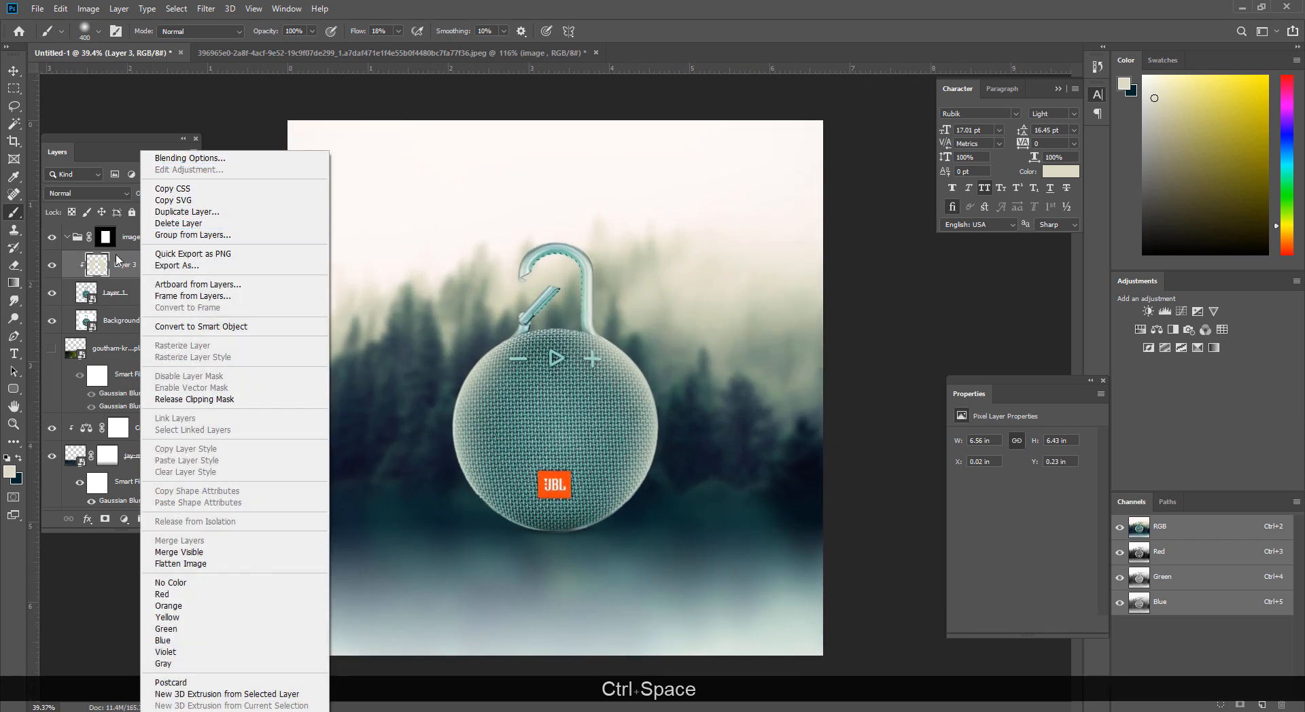
pyautogui.click(131, 267)
pyautogui.click(95, 194)
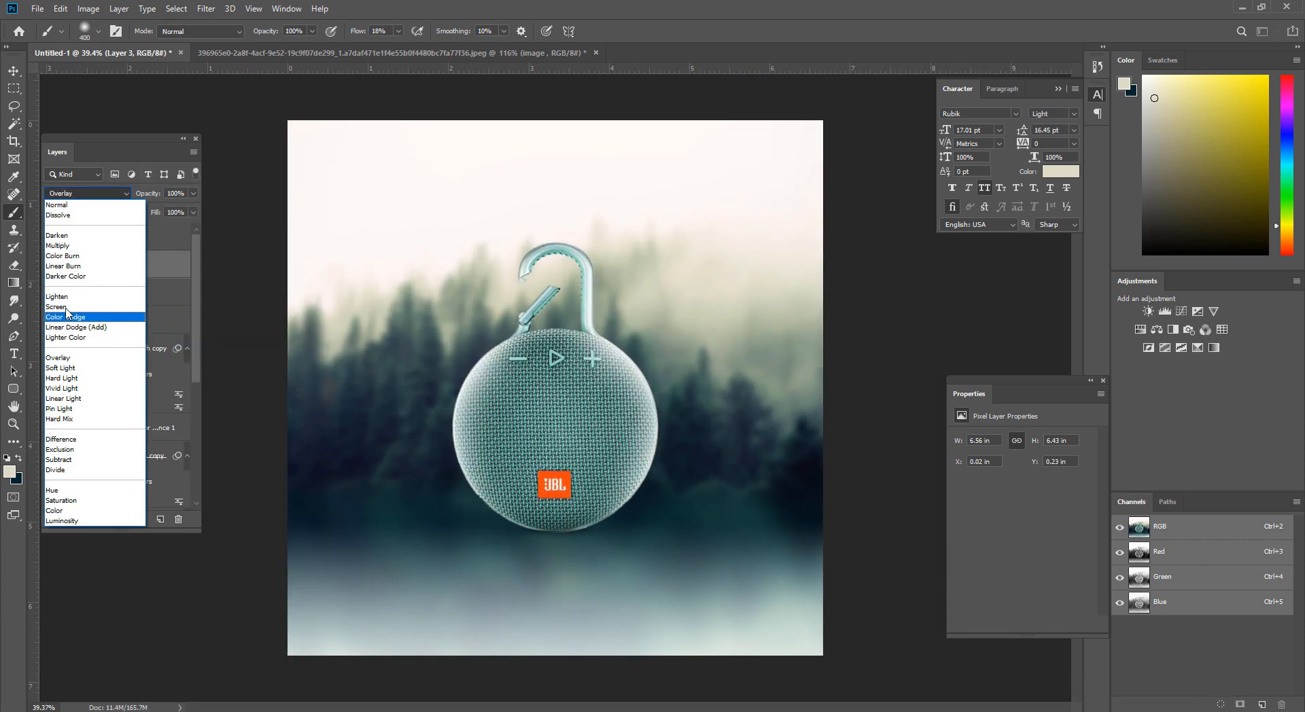
pyautogui.click(66, 309)
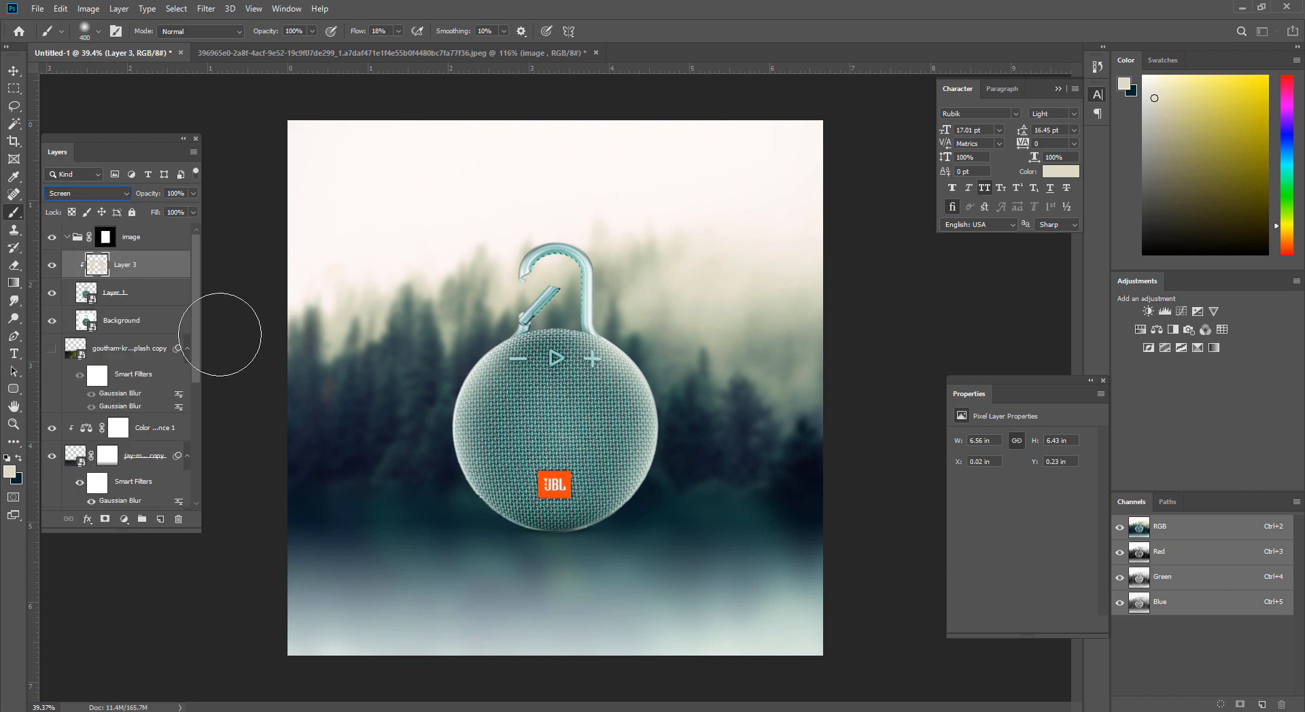
# Step: Limit the light layer with Blend If, splitting the underlying layer's dark threshold to about 39/96
pyautogui.rightClick(136, 283)
pyautogui.click(746, 377)
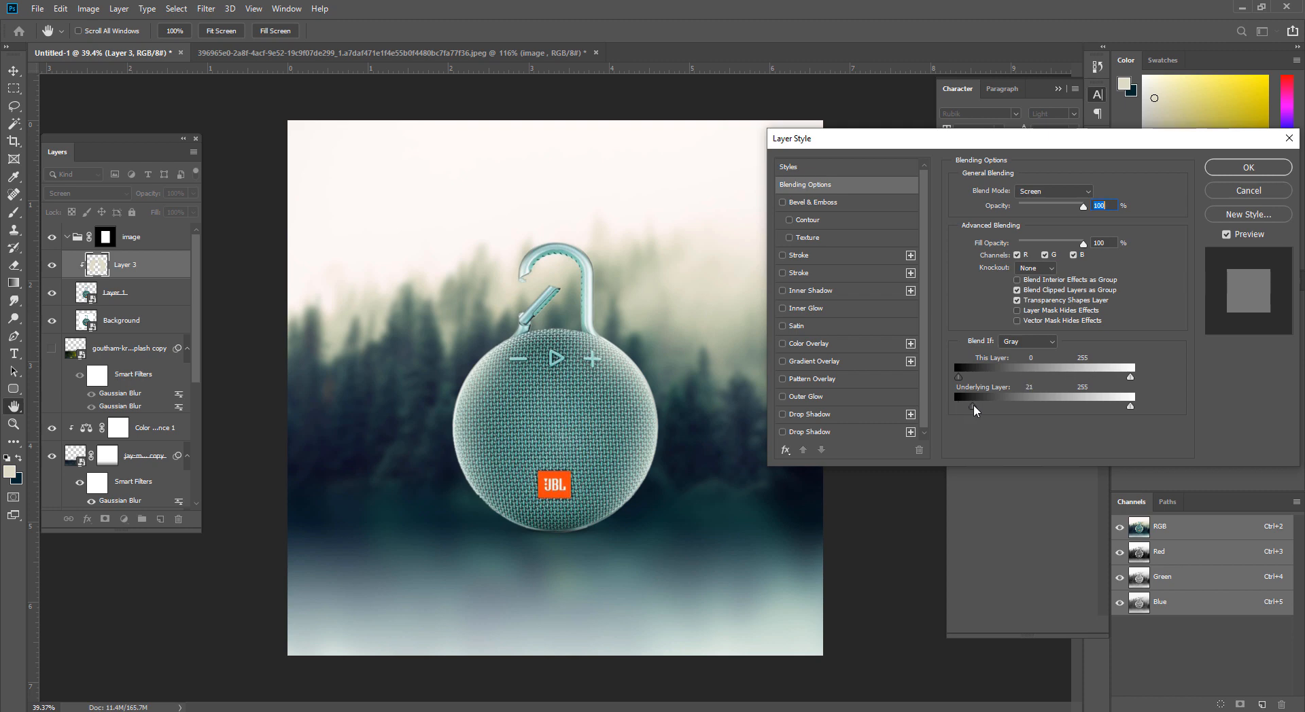
pyautogui.press('alt')
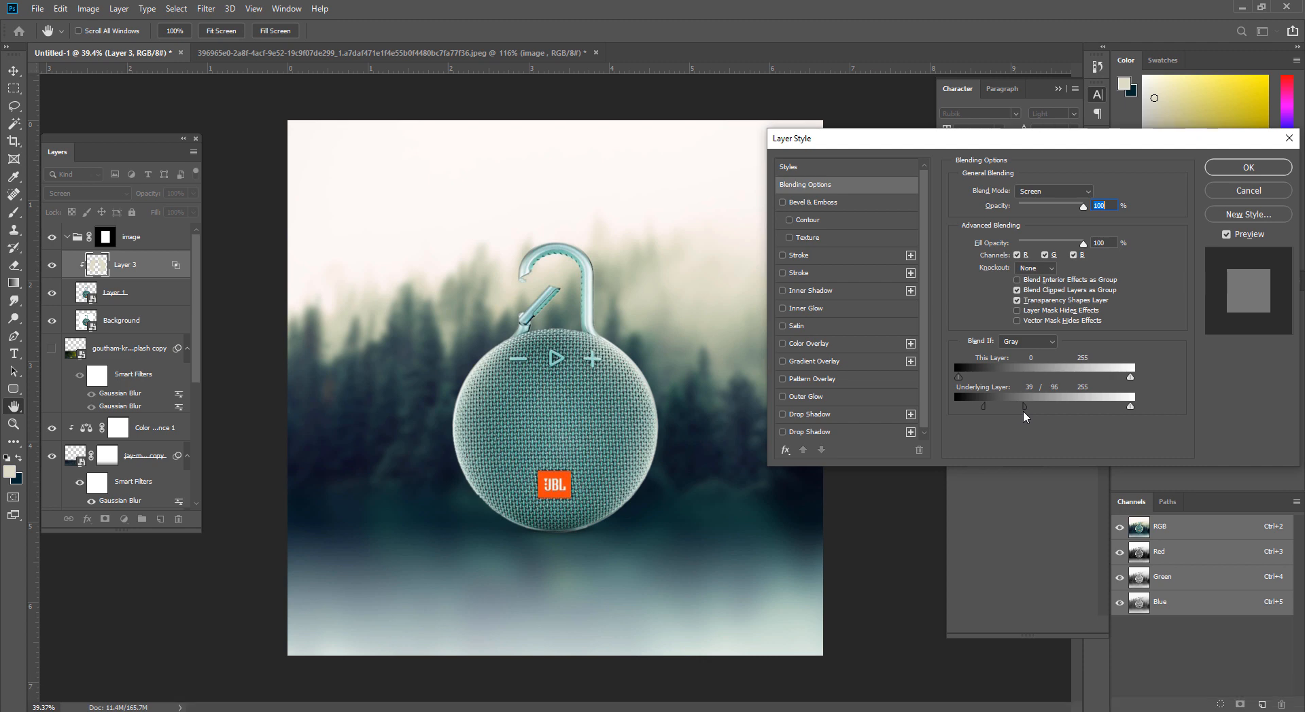
pyautogui.click(1235, 175)
pyautogui.hotkey('ctrl', 'space')
pyautogui.moveTo(670, 442); pyautogui.dragTo(629, 483)
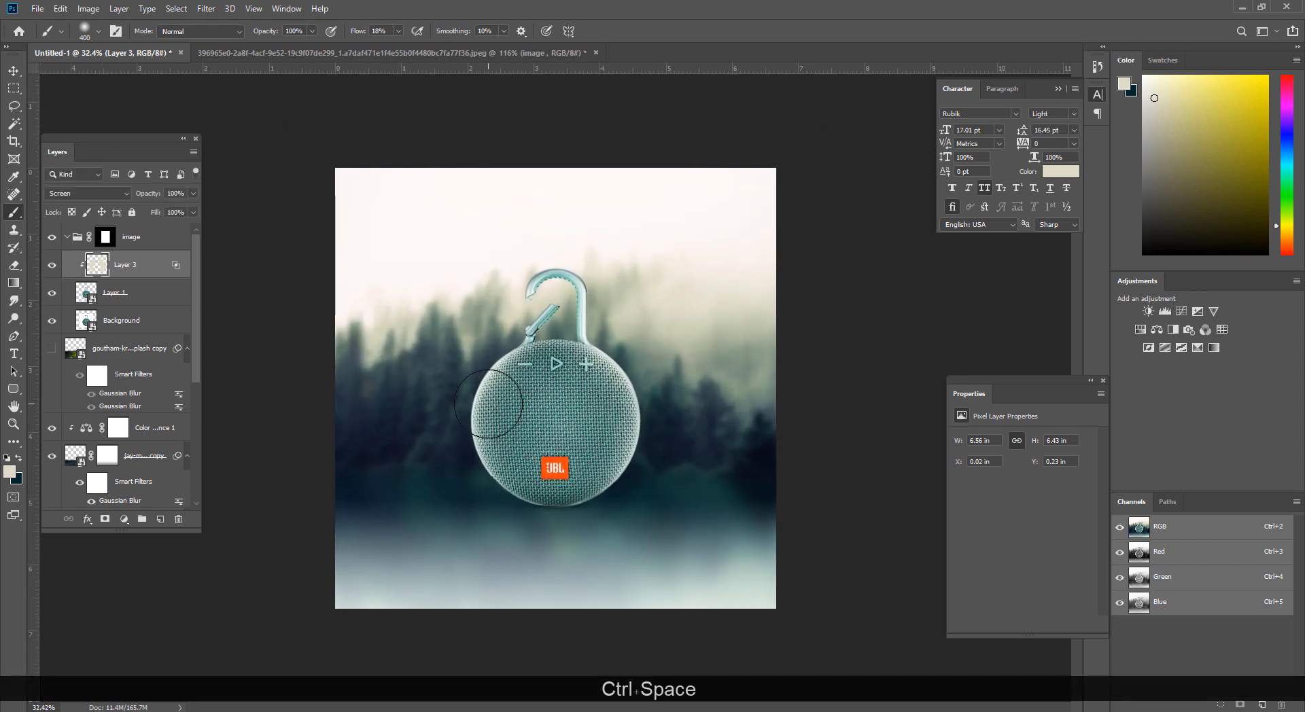
# Step: Group the blurred jay-mantri copy layer, kept at 100% opacity, with its Color Balance adjustment
pyautogui.scroll(-1, 146, 424)
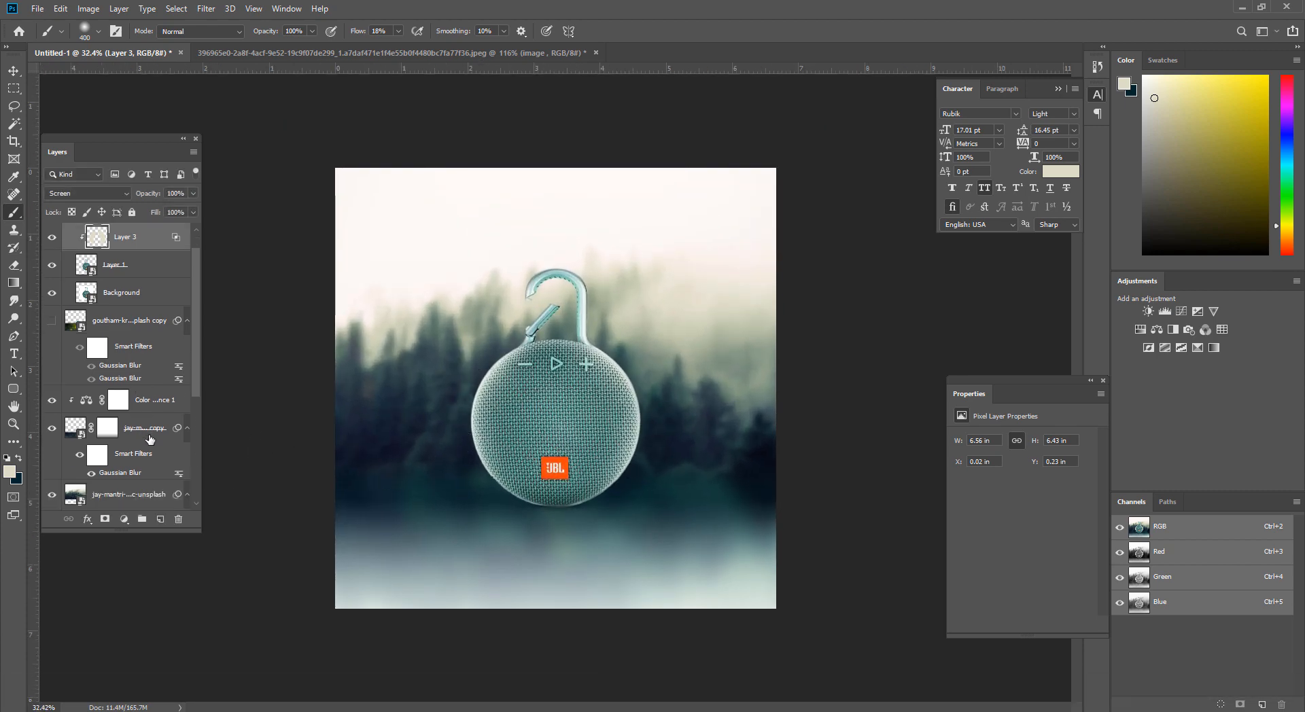
pyautogui.click(80, 421)
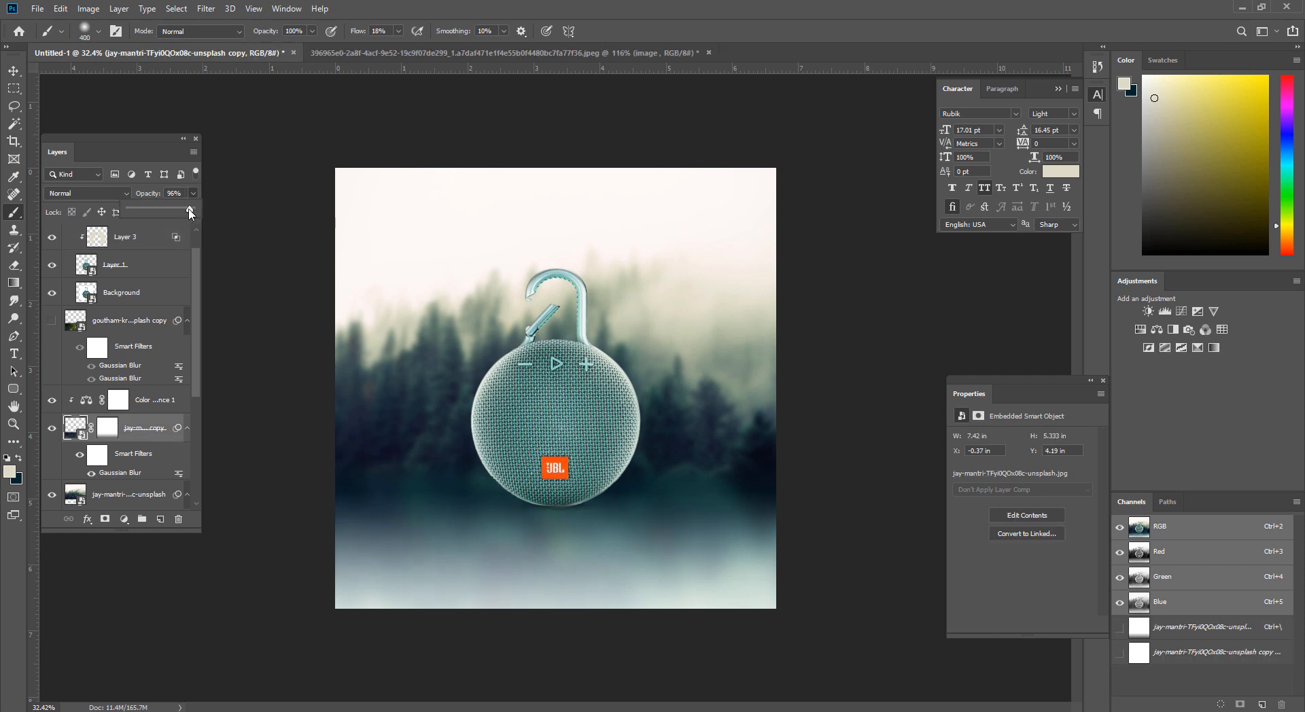
pyautogui.moveTo(190, 213); pyautogui.dragTo(197, 215)
pyautogui.scroll(-1, 151, 427)
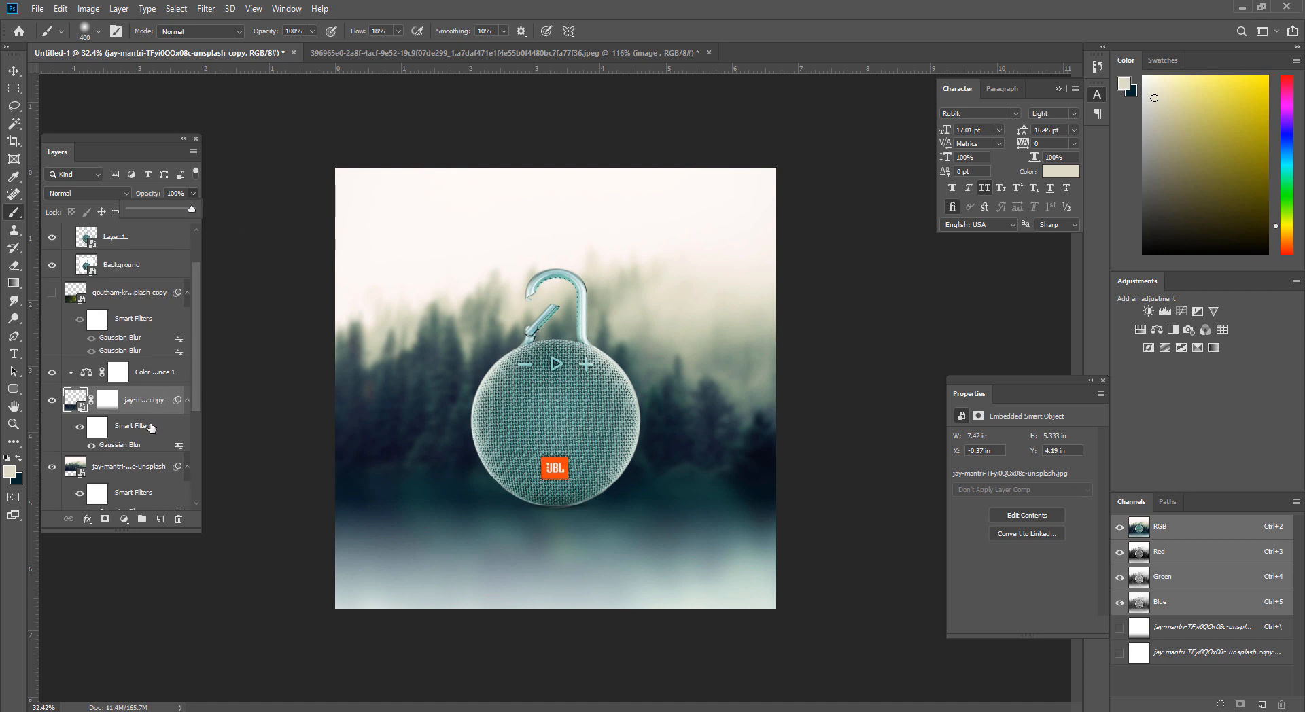
pyautogui.keyDown('shift'); pyautogui.click(157, 379); pyautogui.keyUp('shift')
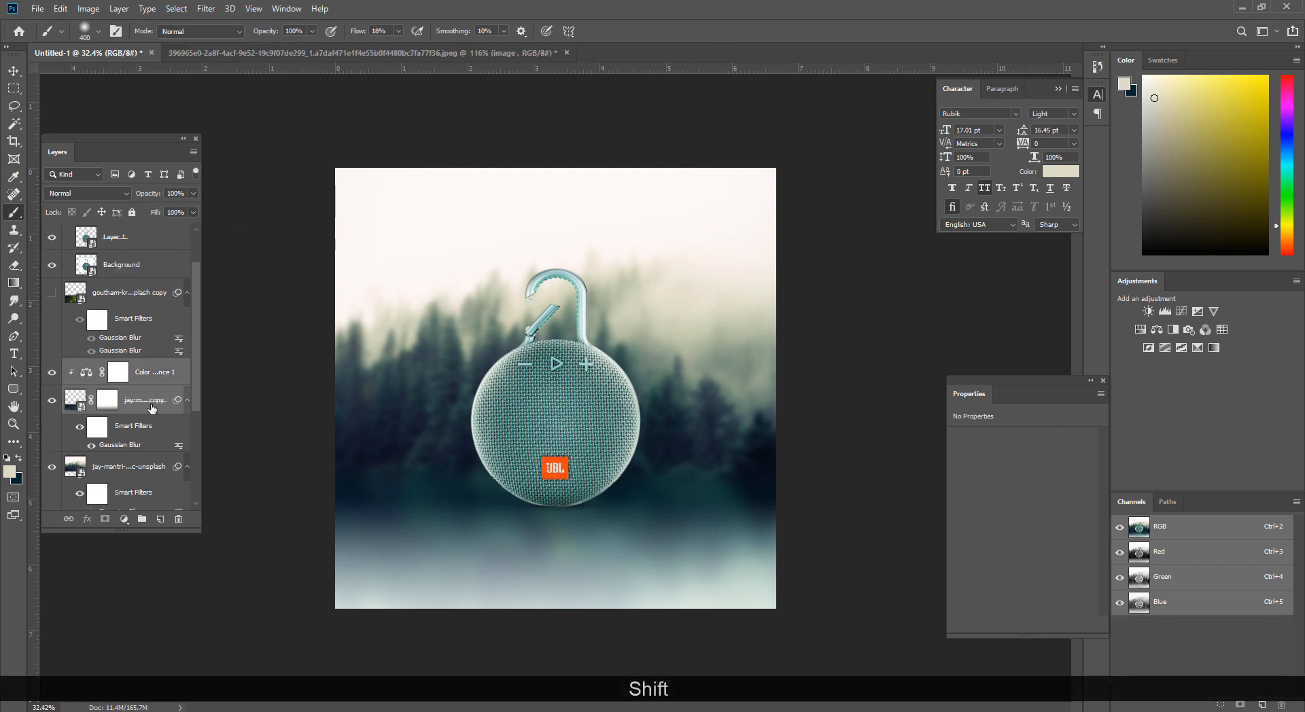
pyautogui.hotkey('ctrl', 'g')
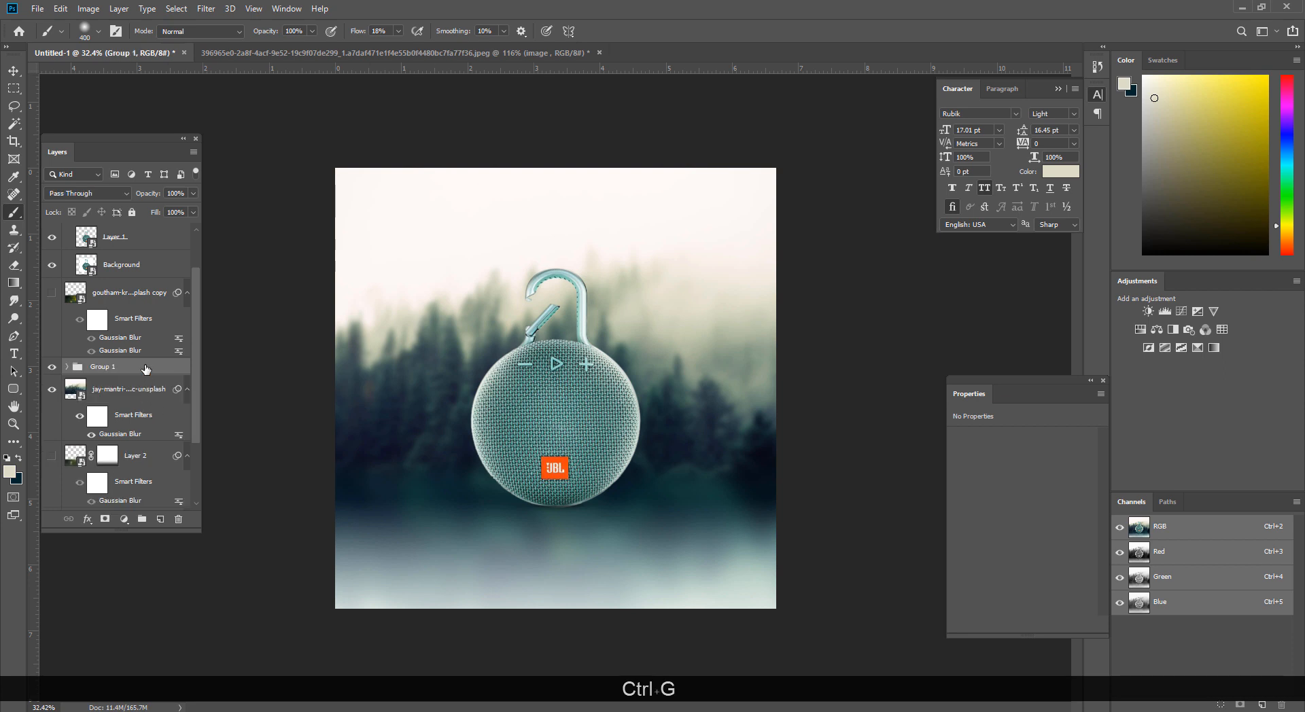
pyautogui.moveTo(145, 368)
pyautogui.mouseDown()
pyautogui.moveTo(142, 435)
pyautogui.moveTo(142, 372)
pyautogui.mouseUp()
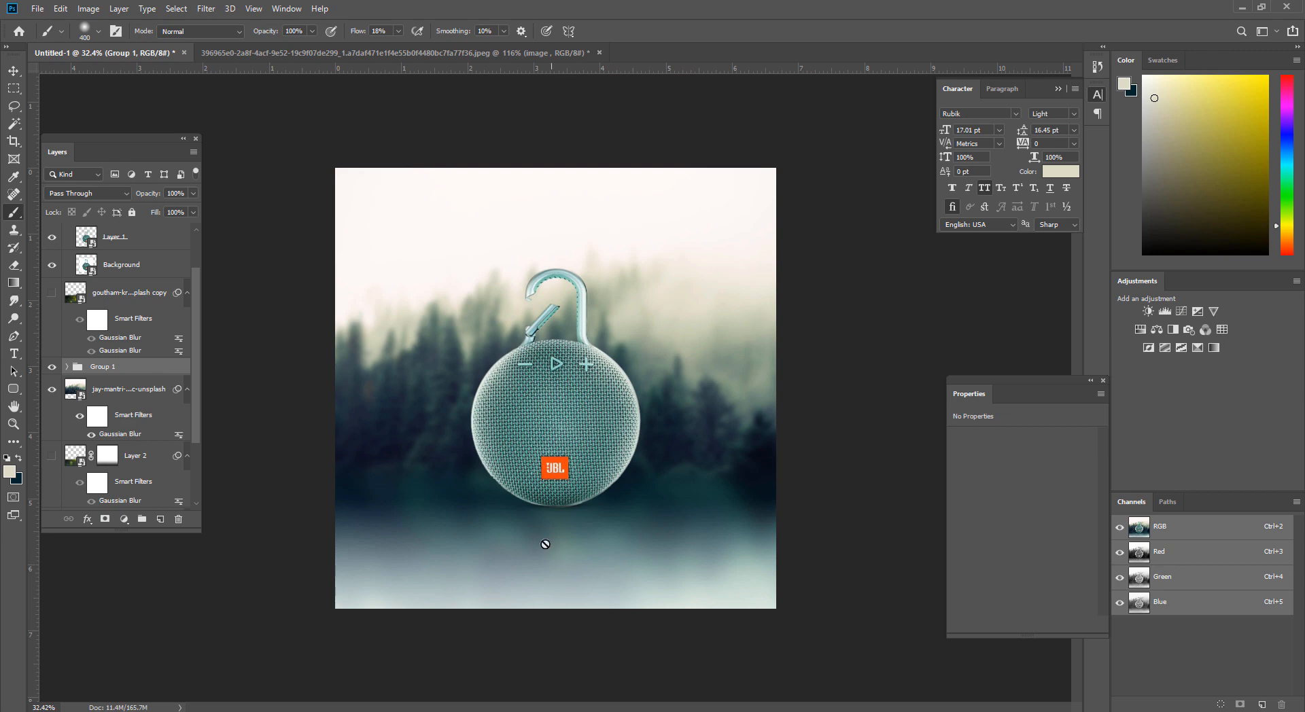
# Step: Add a new empty layer directly above the Background layer in the image group
pyautogui.moveTo(545, 544); pyautogui.dragTo(552, 520)
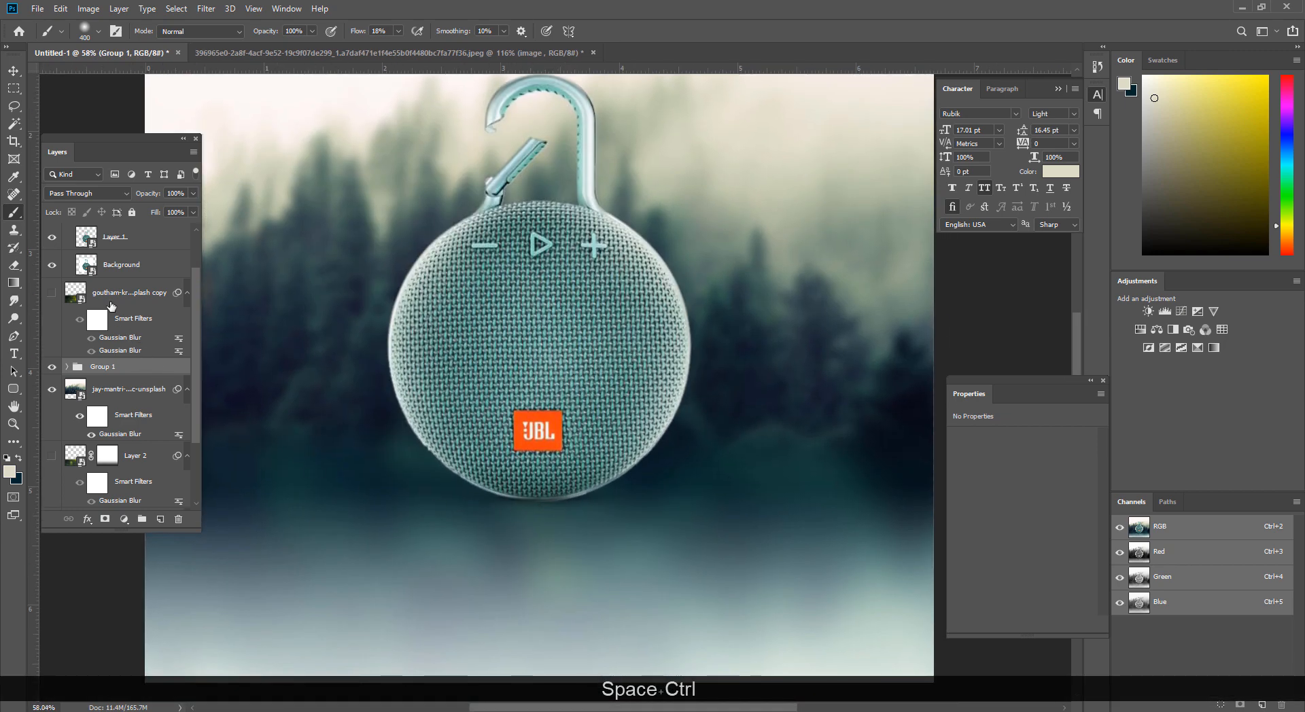
pyautogui.click(150, 265)
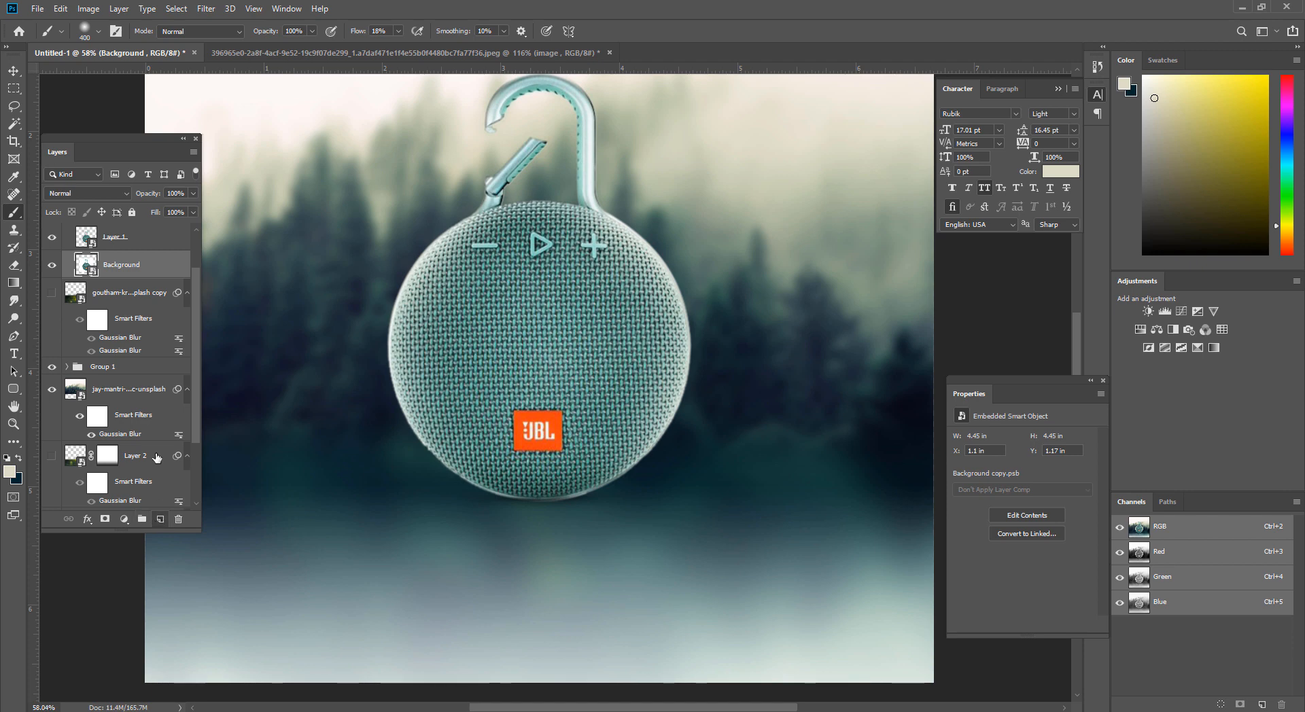
pyautogui.hotkey('ctrl', 'shift', 'alt', 'n')
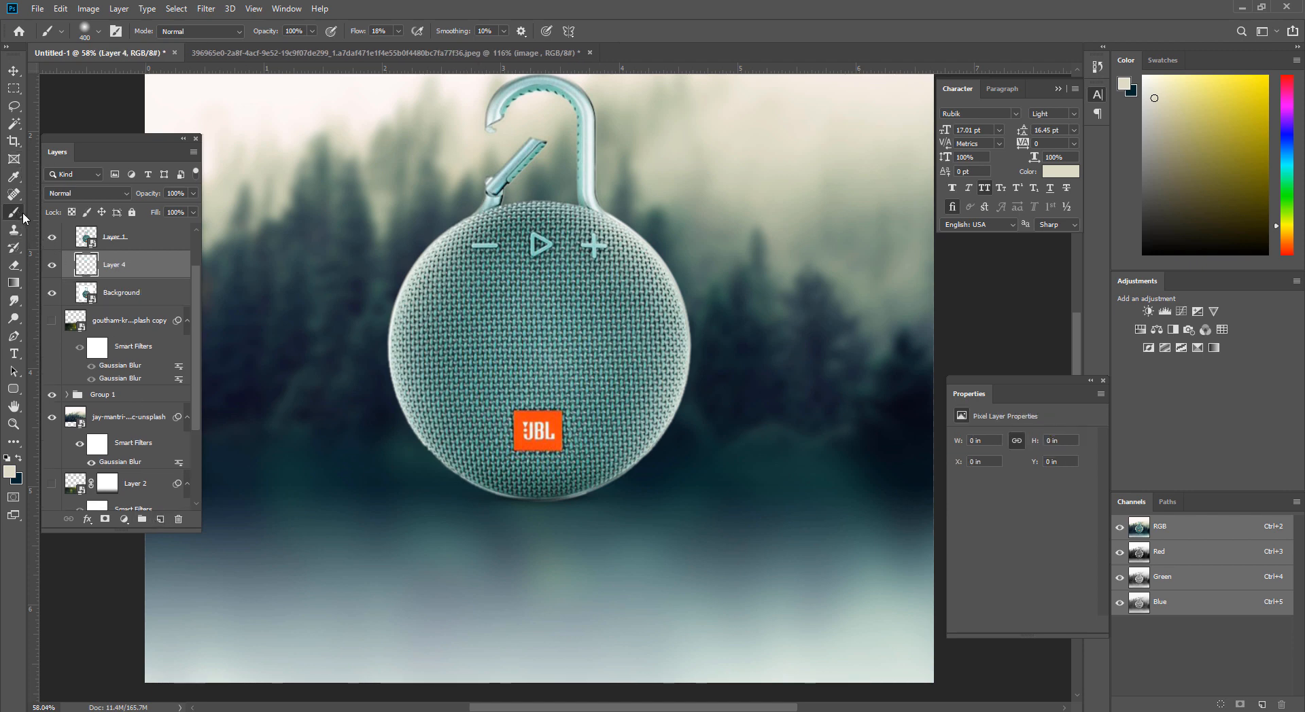
# Step: Set the background colour to a dark navy sampled from the shadowed forest in the image
pyautogui.click(19, 479)
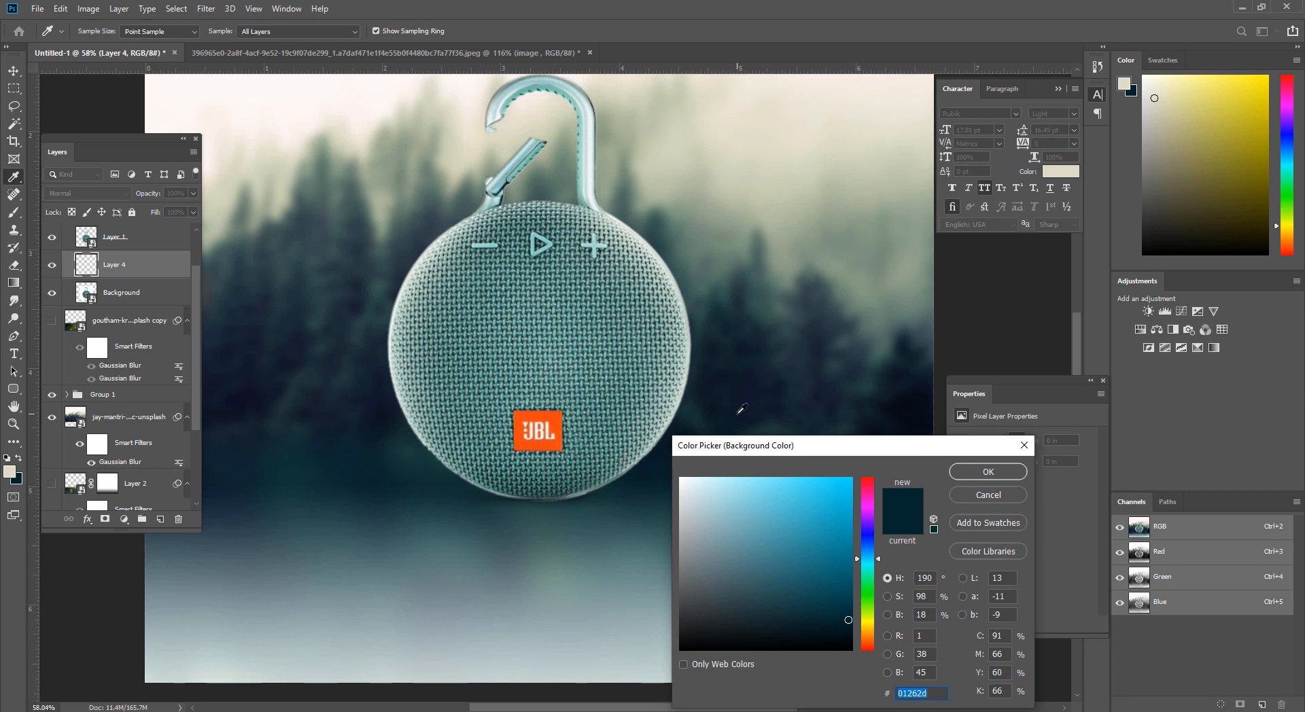
pyautogui.click(907, 435)
pyautogui.click(970, 475)
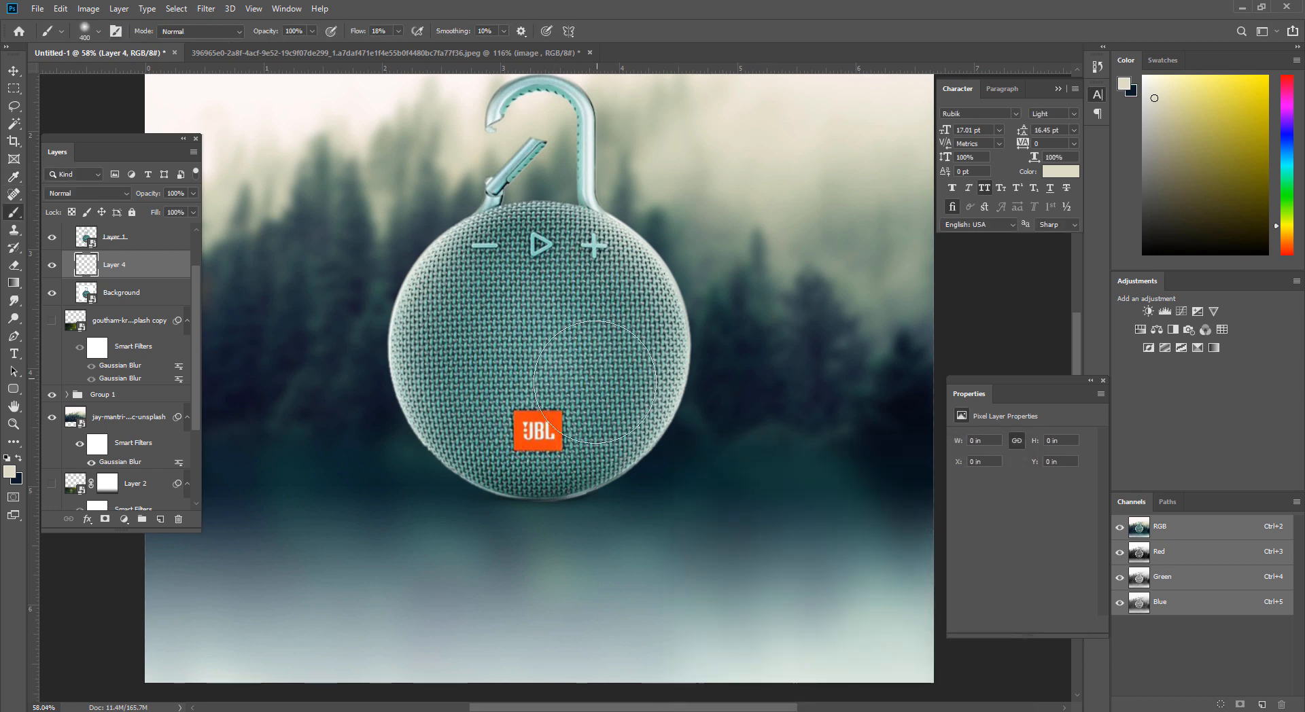
# Step: Enlarge the brush to 600 px, raise its flow to 100%, and undo the test dab
pyautogui.press(']')
pyautogui.press(']')
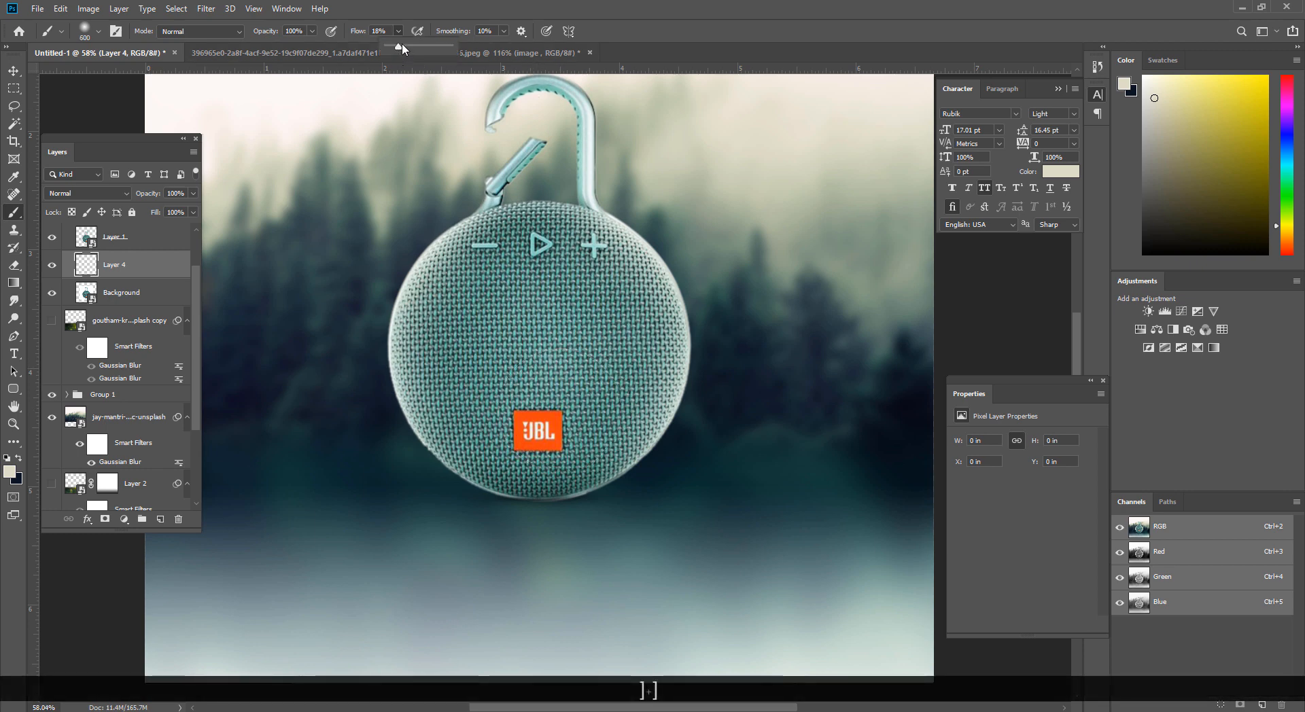
pyautogui.hotkey('ctrl', 'z')
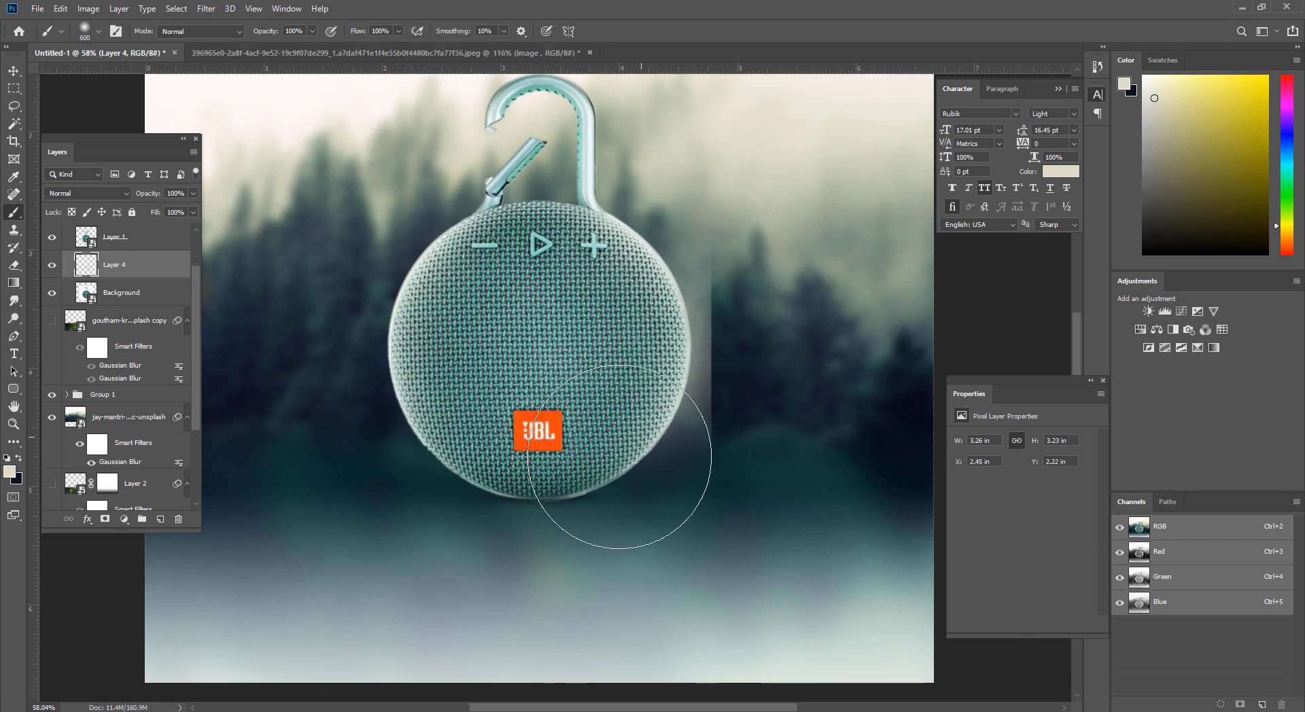
pyautogui.hotkey('ctrl', 'z')
# Step: Move Layer 4 out of the image group to just below it, undoing the test dabs that get clipped by the group mask
pyautogui.scroll(1, 95, 325)
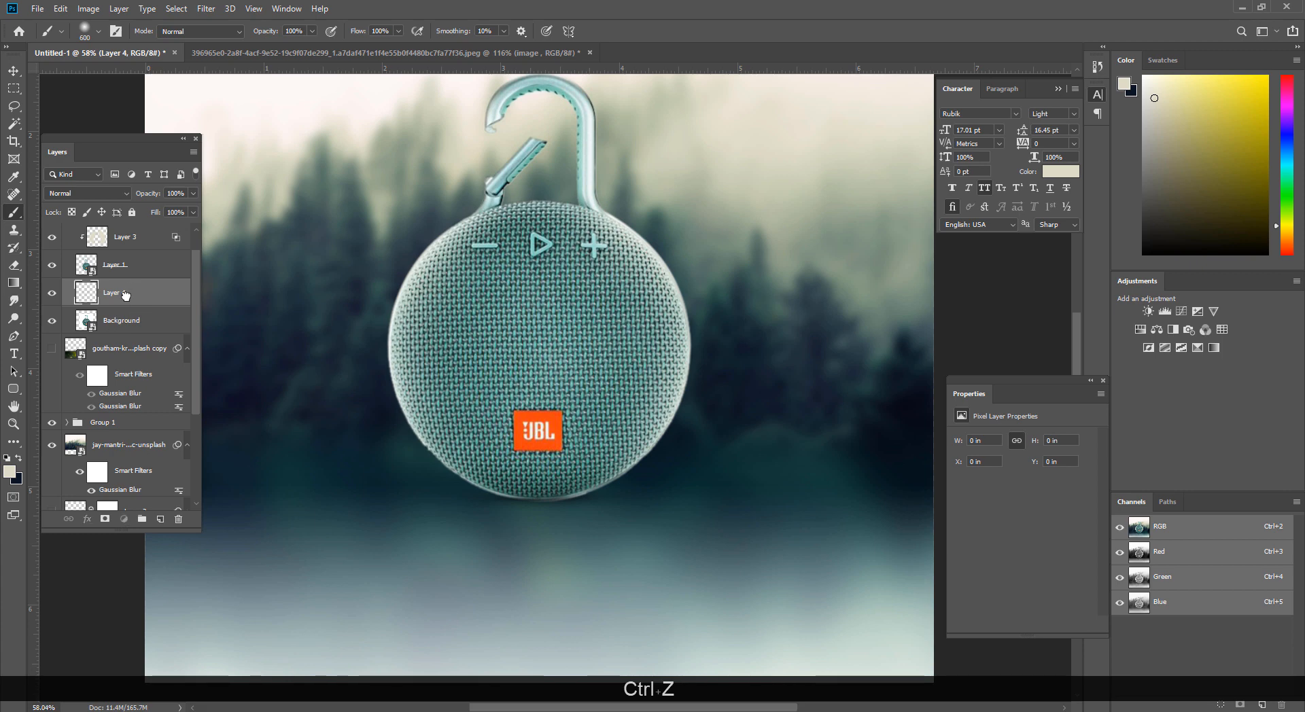
pyautogui.moveTo(126, 296); pyautogui.dragTo(119, 334)
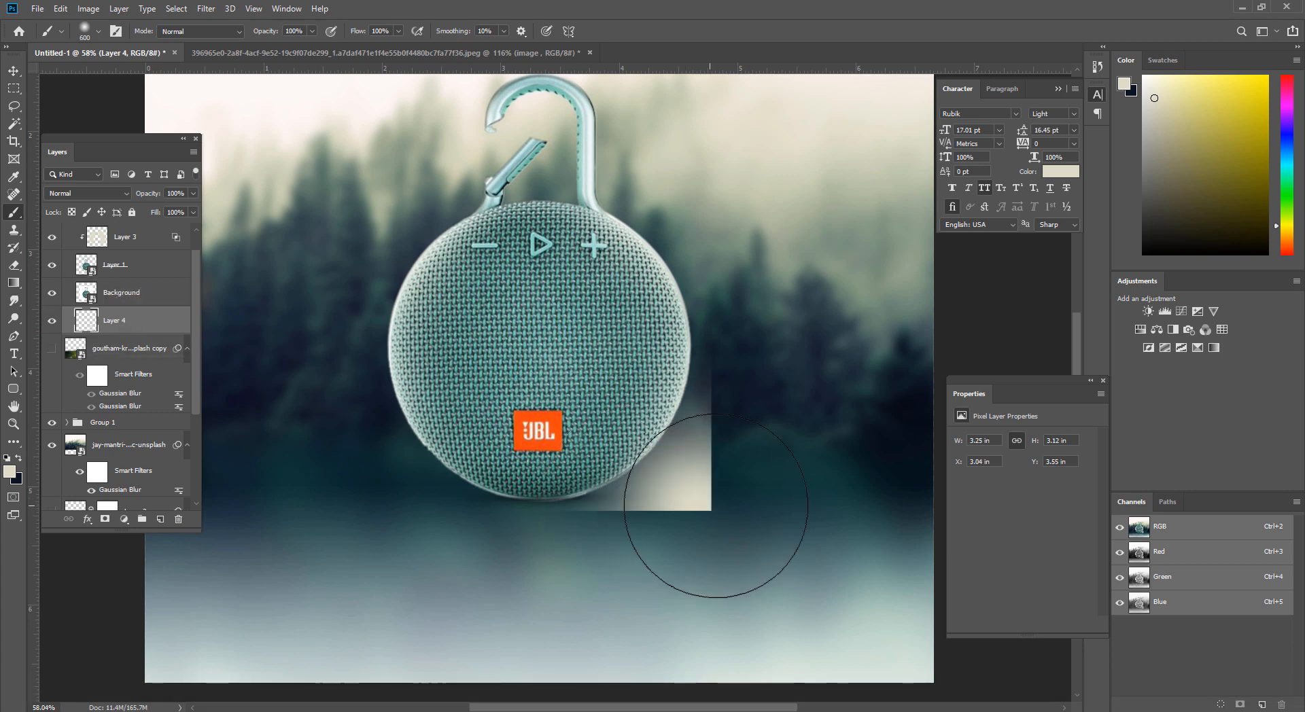
pyautogui.hotkey('ctrl', 'z')
pyautogui.scroll(1, 157, 352)
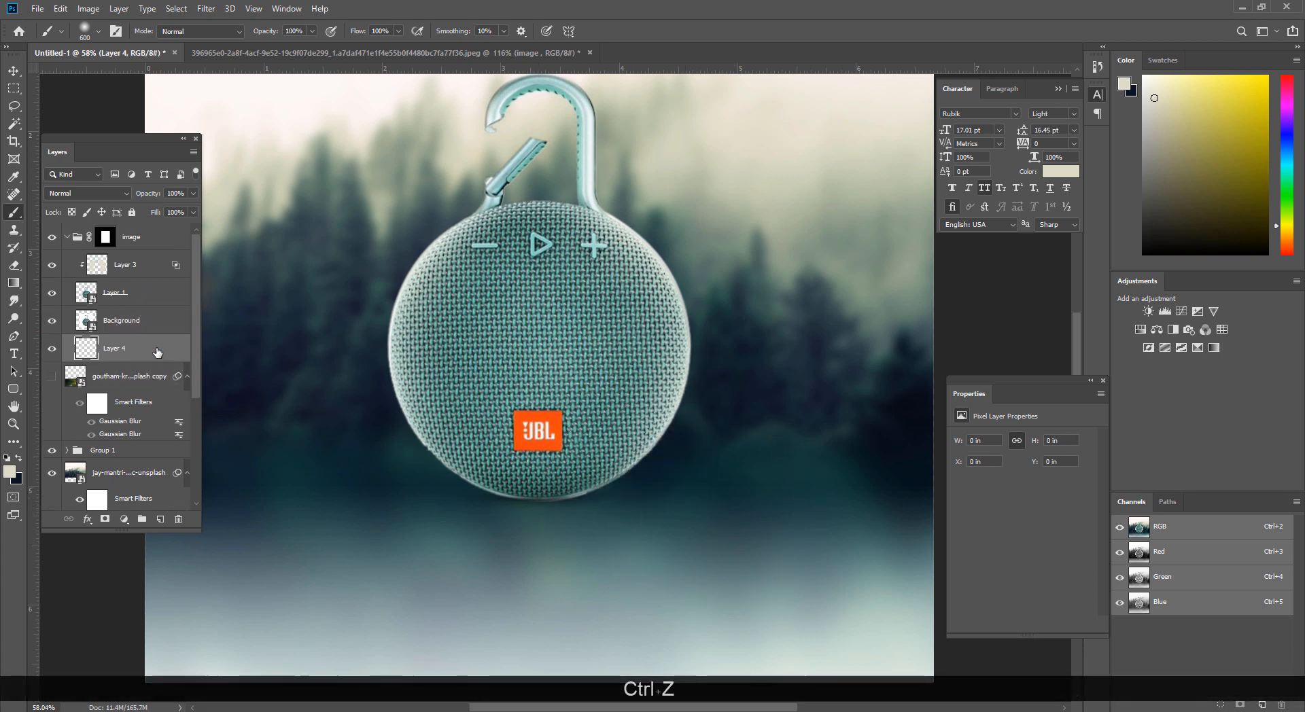
pyautogui.moveTo(132, 374); pyautogui.dragTo(137, 380)
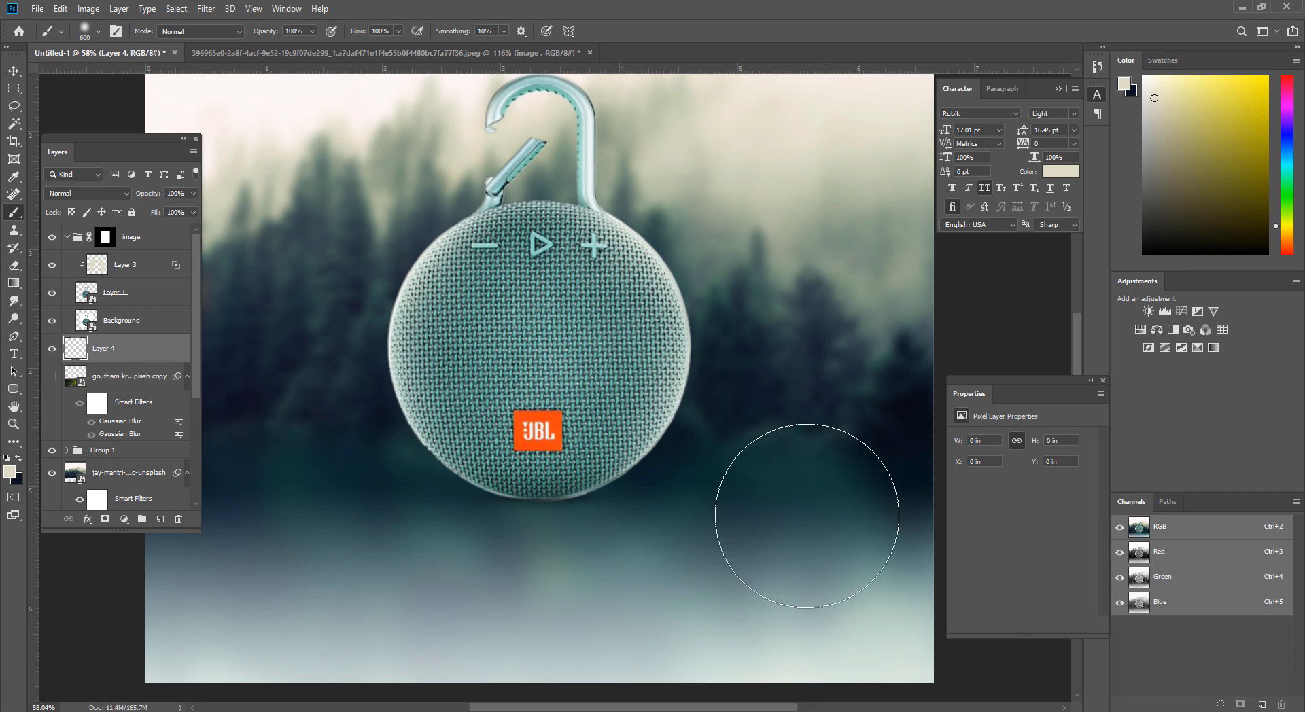
pyautogui.click(764, 501)
pyautogui.hotkey('ctrl', 'z')
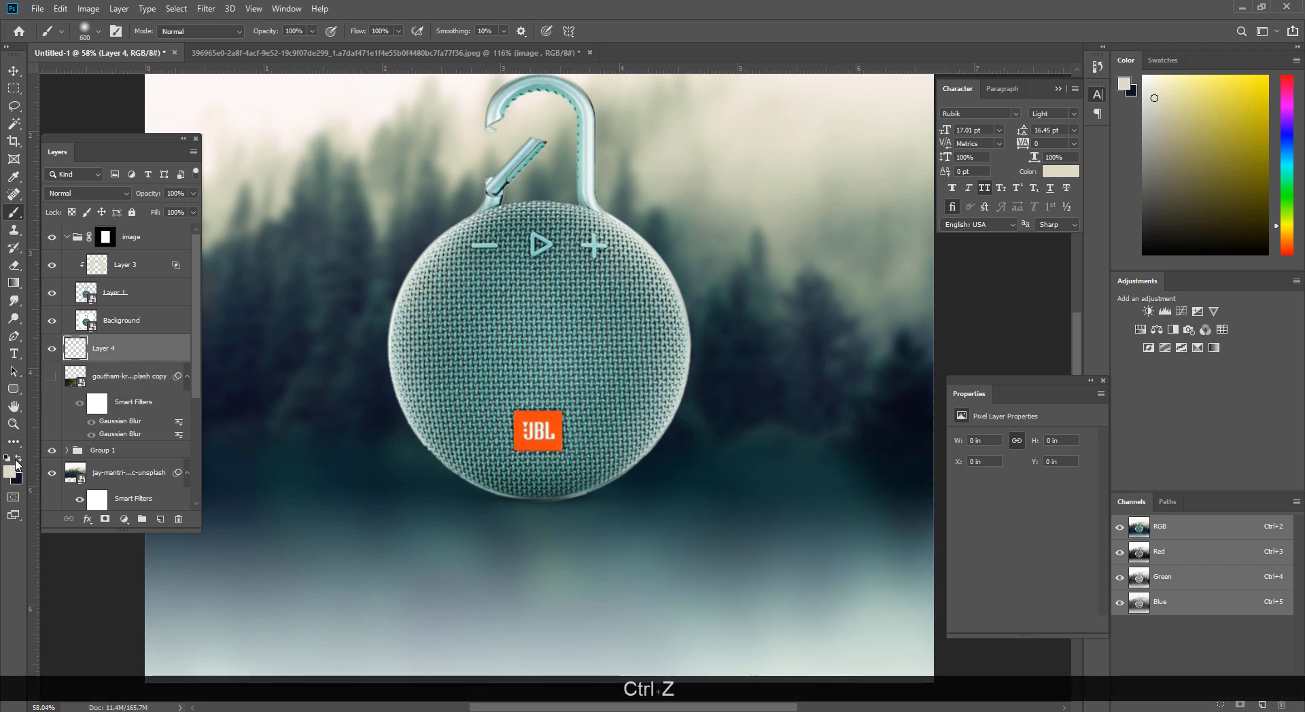
# Step: Paint a soft dark navy dab on Layer 4 and flatten it into a contact shadow about 3.04 × 0.31 in under the speaker
pyautogui.click(18, 458)
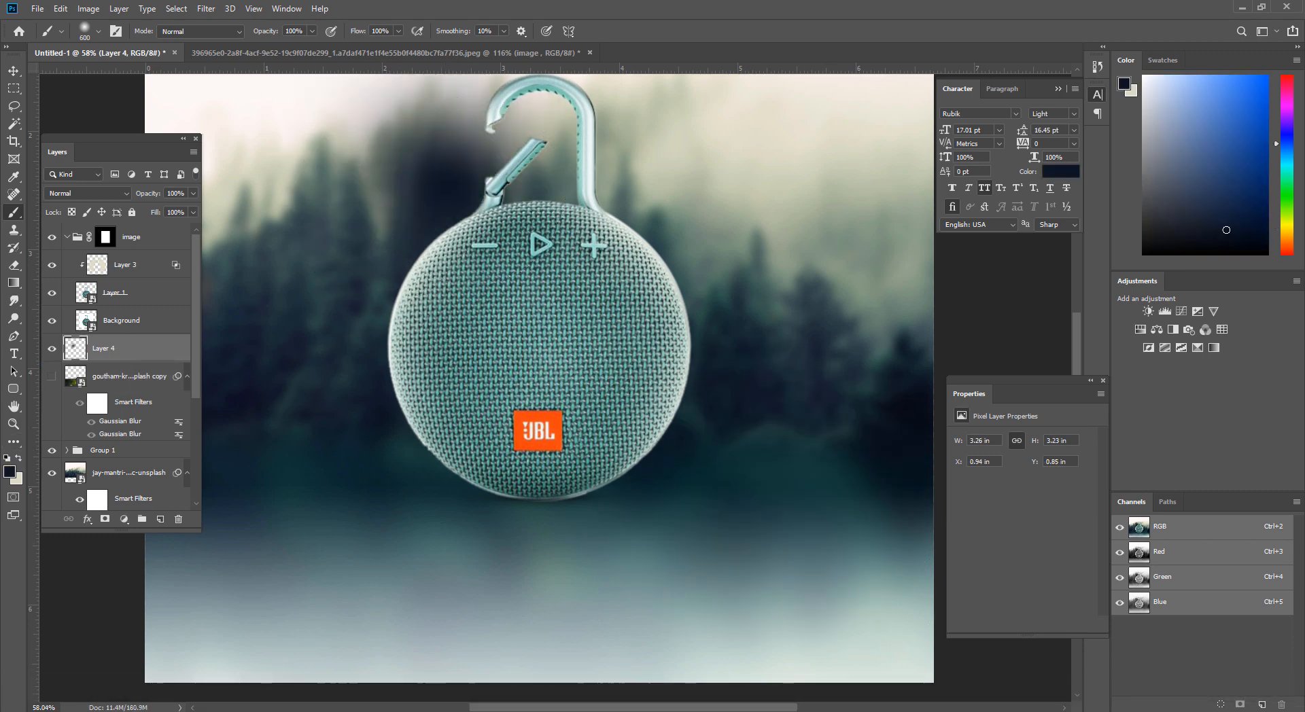
pyautogui.hotkey('ctrl', 't')
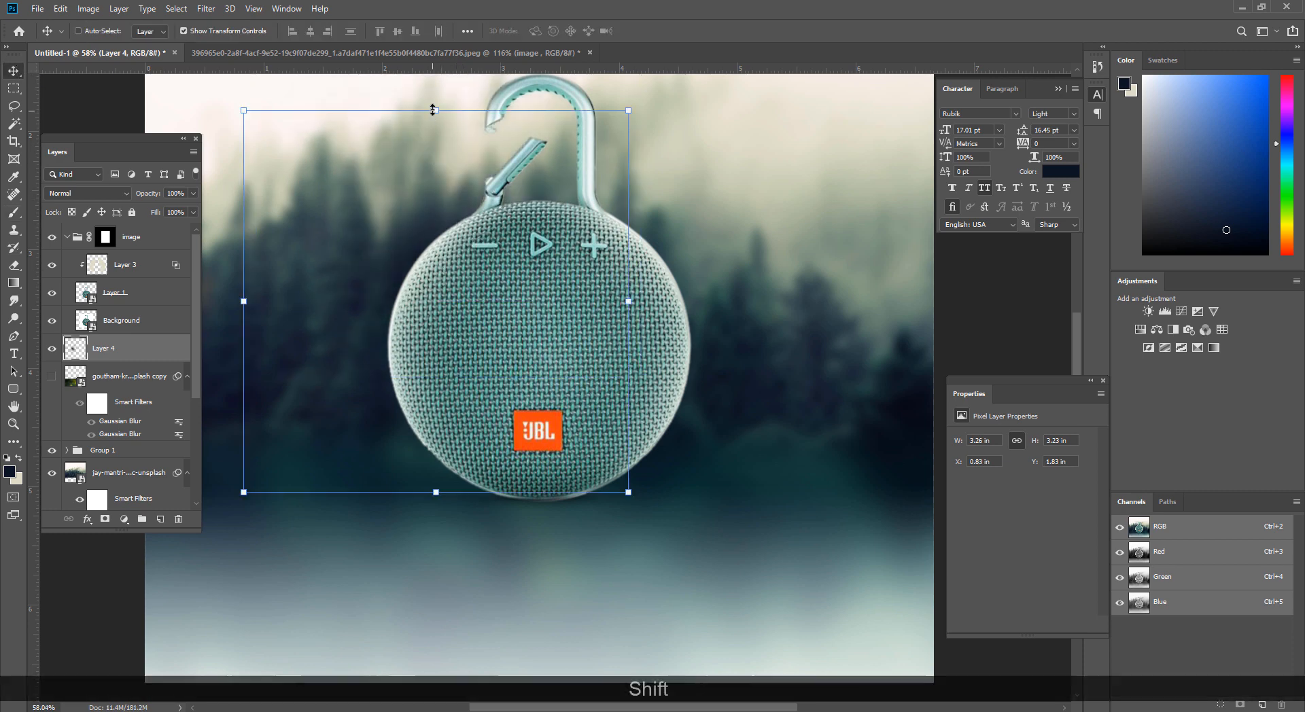
pyautogui.moveTo(435, 116); pyautogui.dragTo(545, 518)
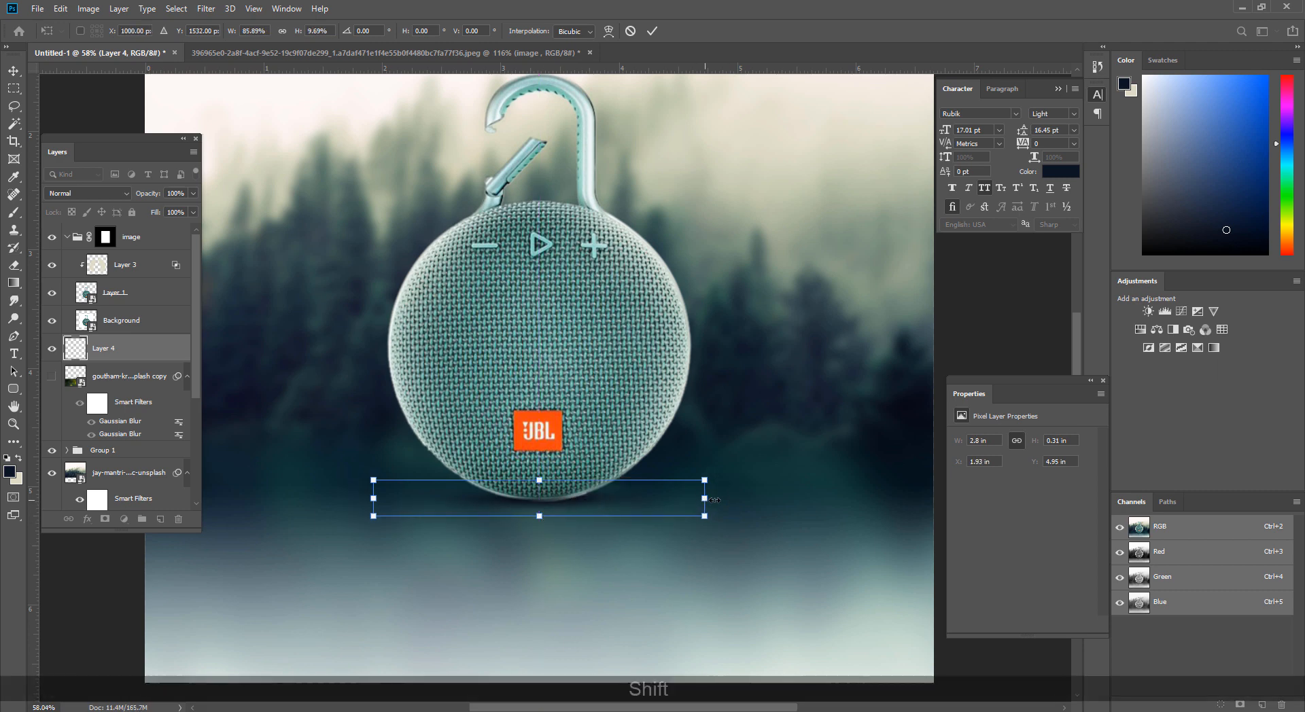
pyautogui.moveTo(704, 498)
pyautogui.mouseDown()
pyautogui.moveTo(740, 499)
pyautogui.moveTo(723, 498)
pyautogui.mouseUp()
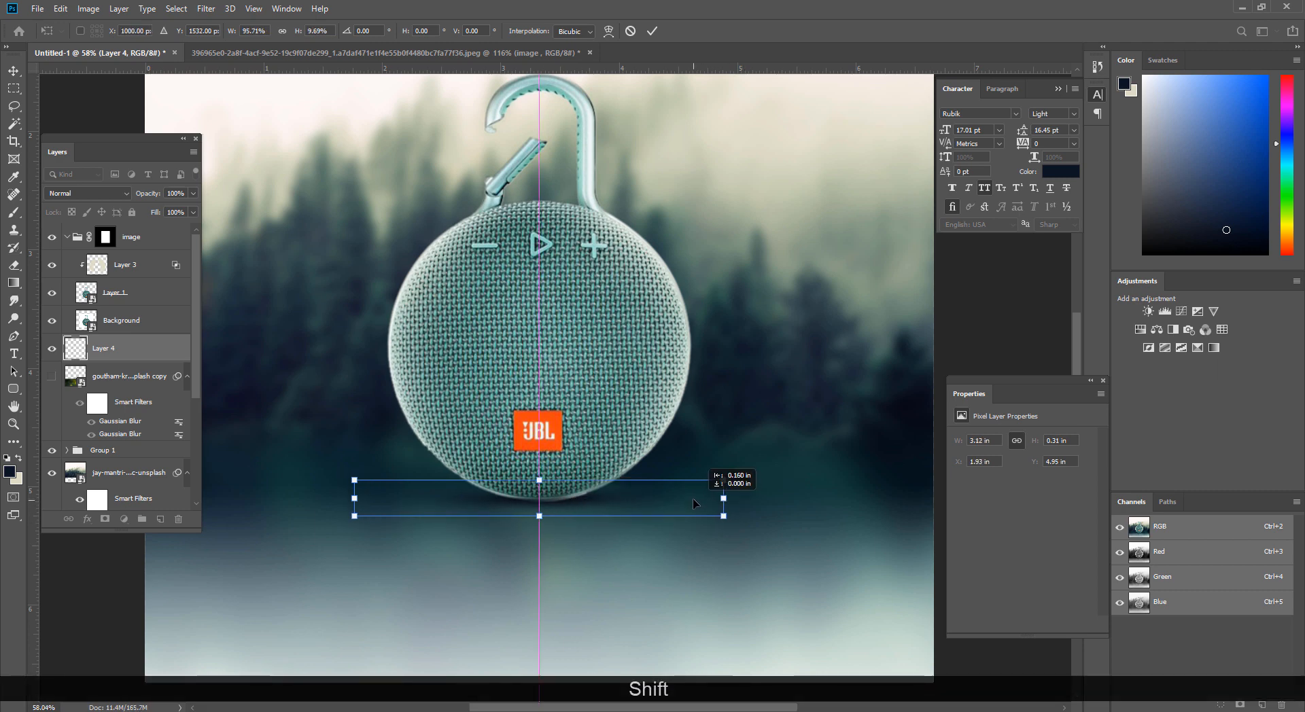
pyautogui.press('Return')
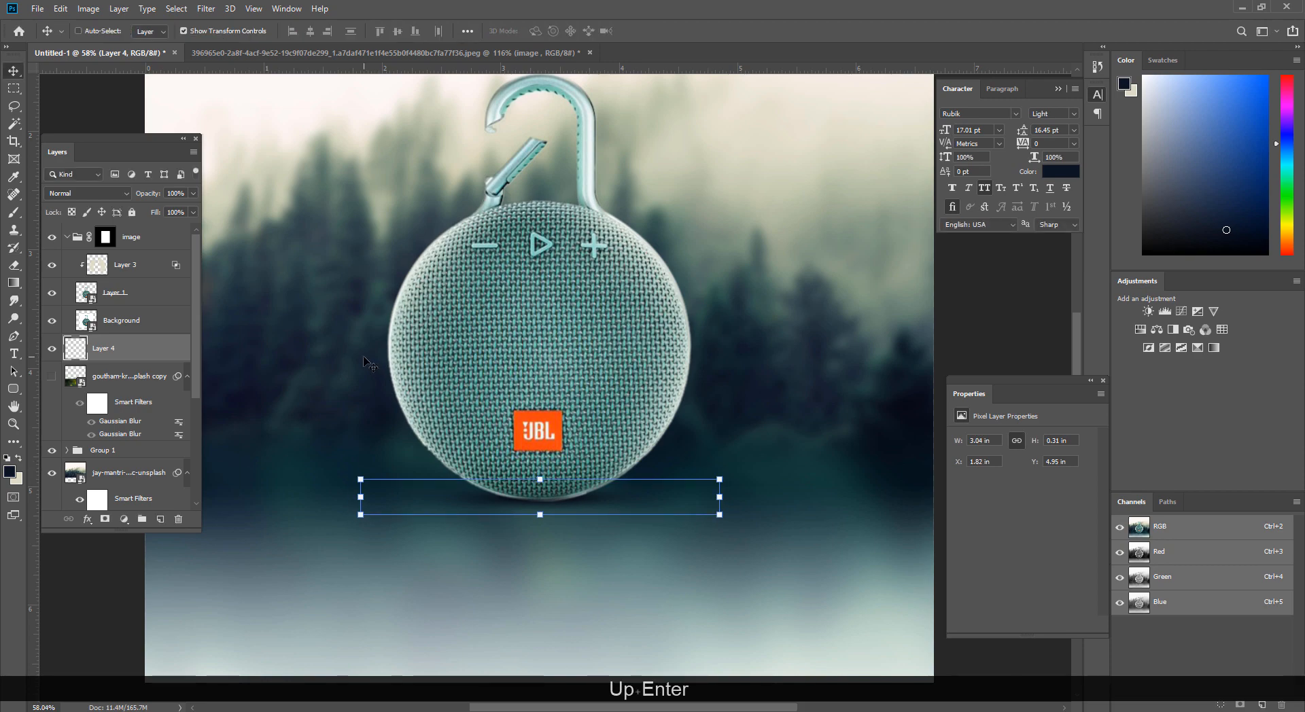
# Step: Set the blend mode of the contact shadow layer to Multiply
pyautogui.click(109, 193)
pyautogui.click(101, 246)
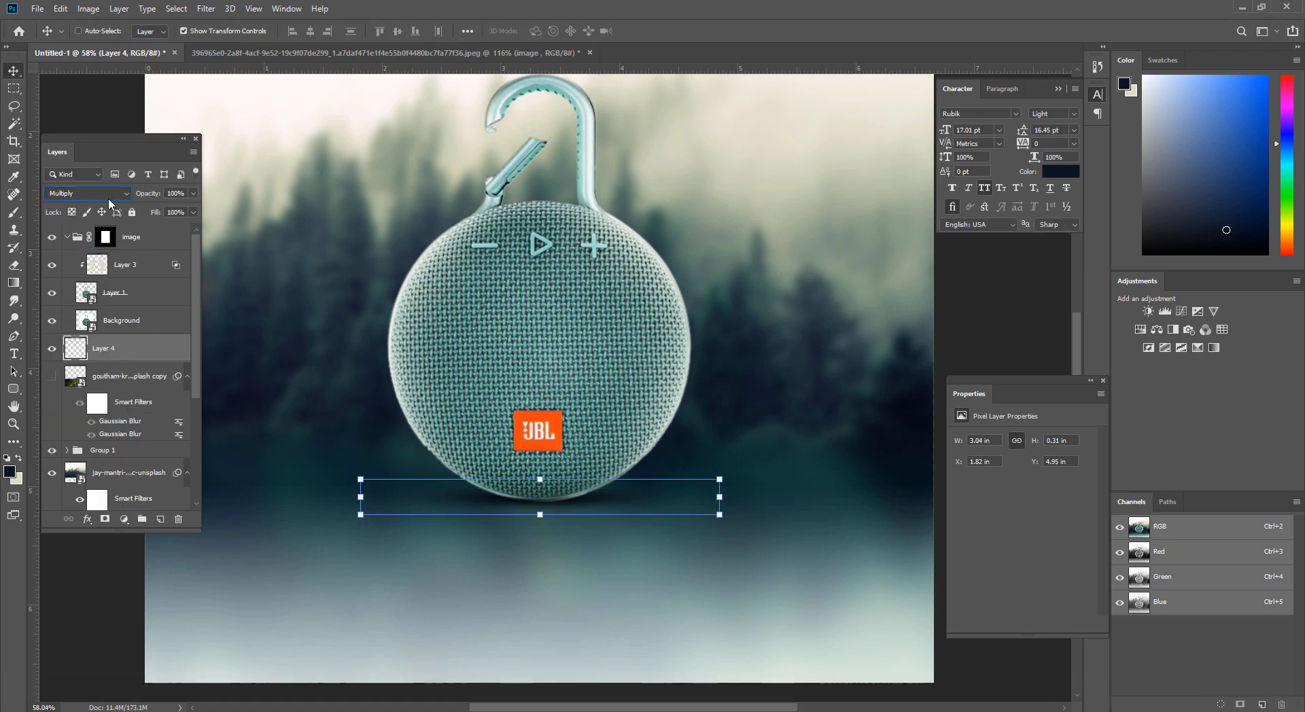
pyautogui.click(13, 89)
pyautogui.hotkey('ctrl', 'space')
pyautogui.moveTo(584, 508); pyautogui.dragTo(605, 556)
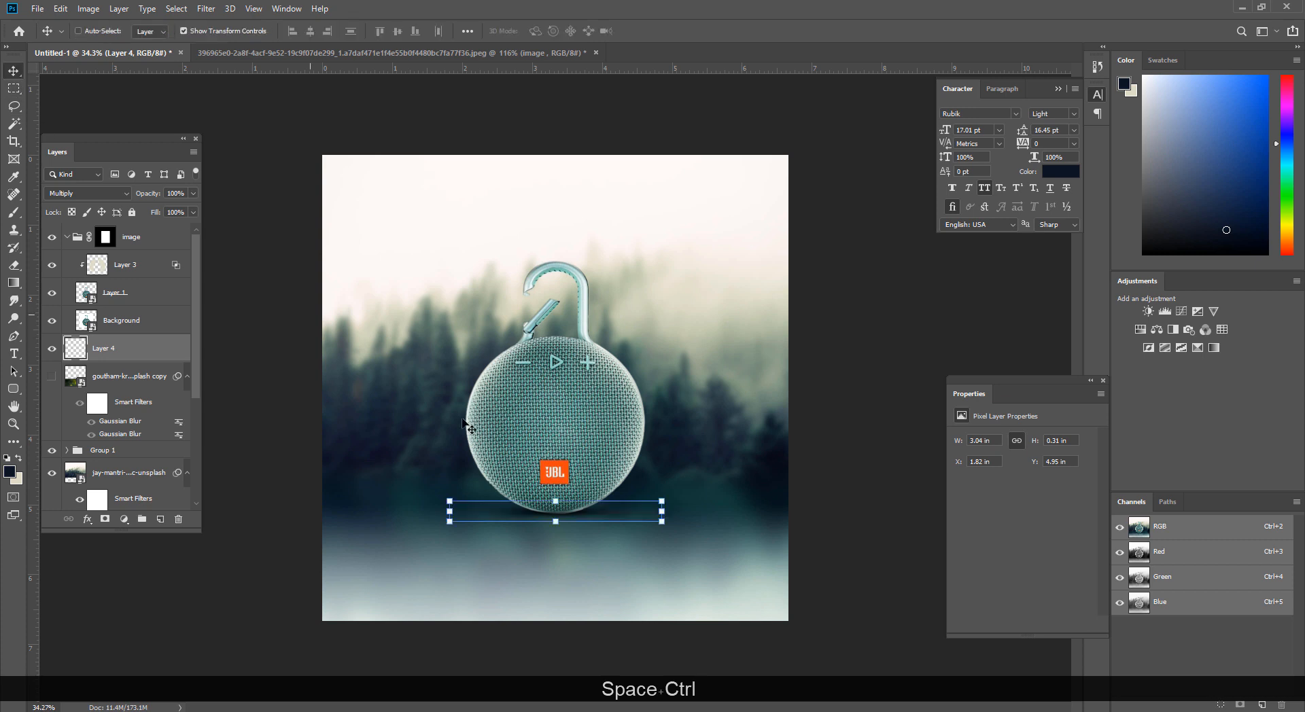
# Step: Duplicate the contact shadow layer and enlarge the copy to about 6.4 × 0.87 in around the speaker's base
pyautogui.hotkey('ctrl', 'j')
pyautogui.press('ctrl')
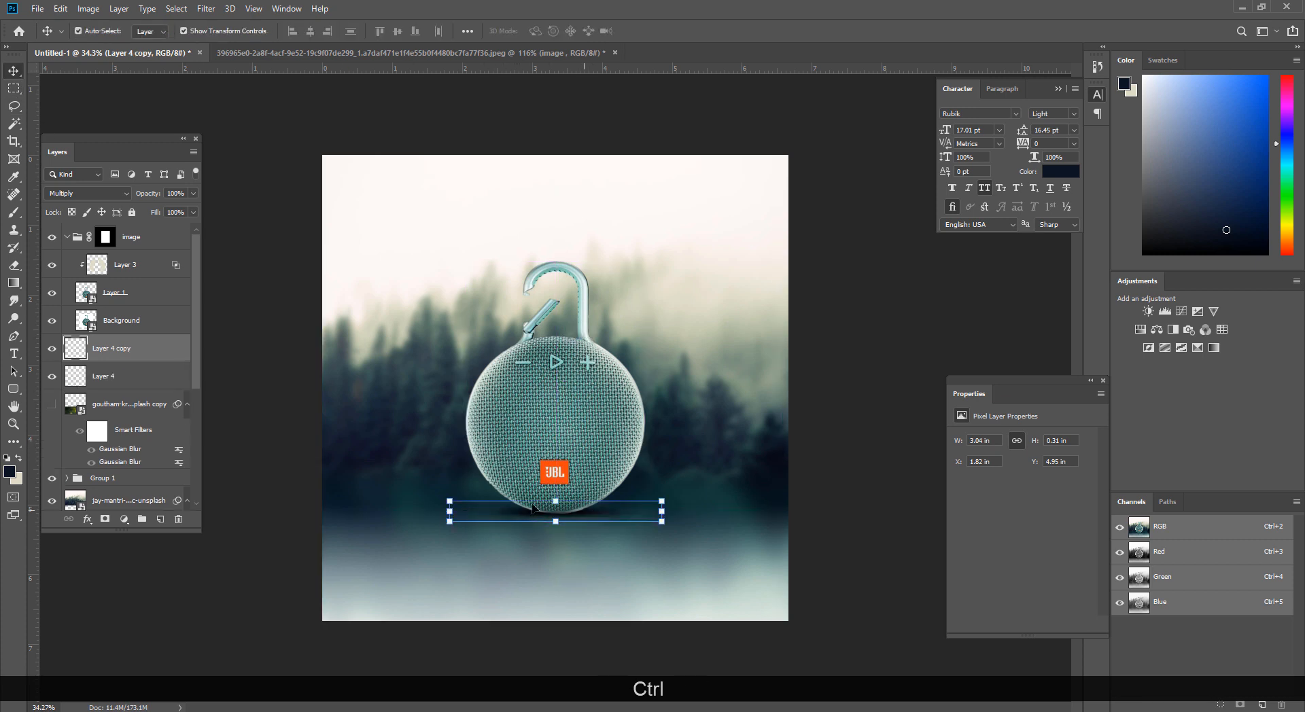
pyautogui.moveTo(555, 522); pyautogui.dragTo(611, 518)
pyautogui.hotkey('ctrl', 'z')
pyautogui.press('Return')
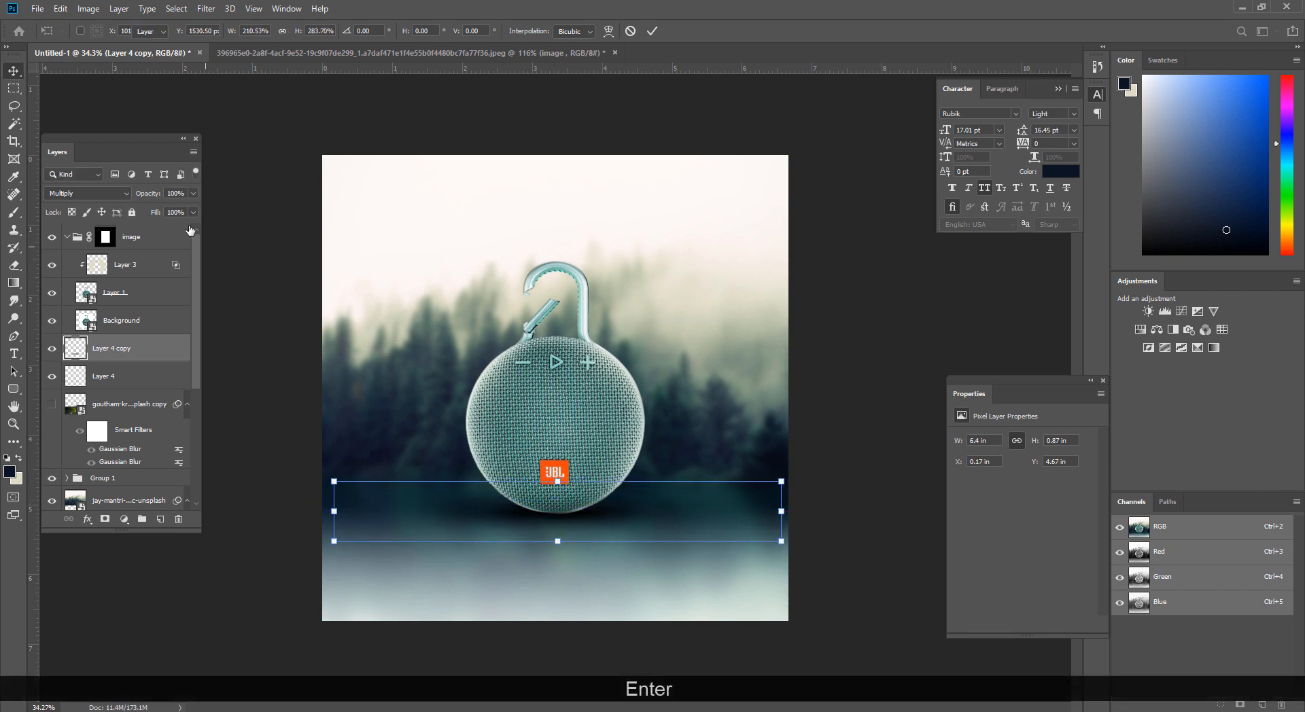
# Step: Move the enlarged shadow copy below the original shadow layer and set its opacity to 30%
pyautogui.moveTo(193, 193); pyautogui.dragTo(155, 216)
pyautogui.click(51, 348)
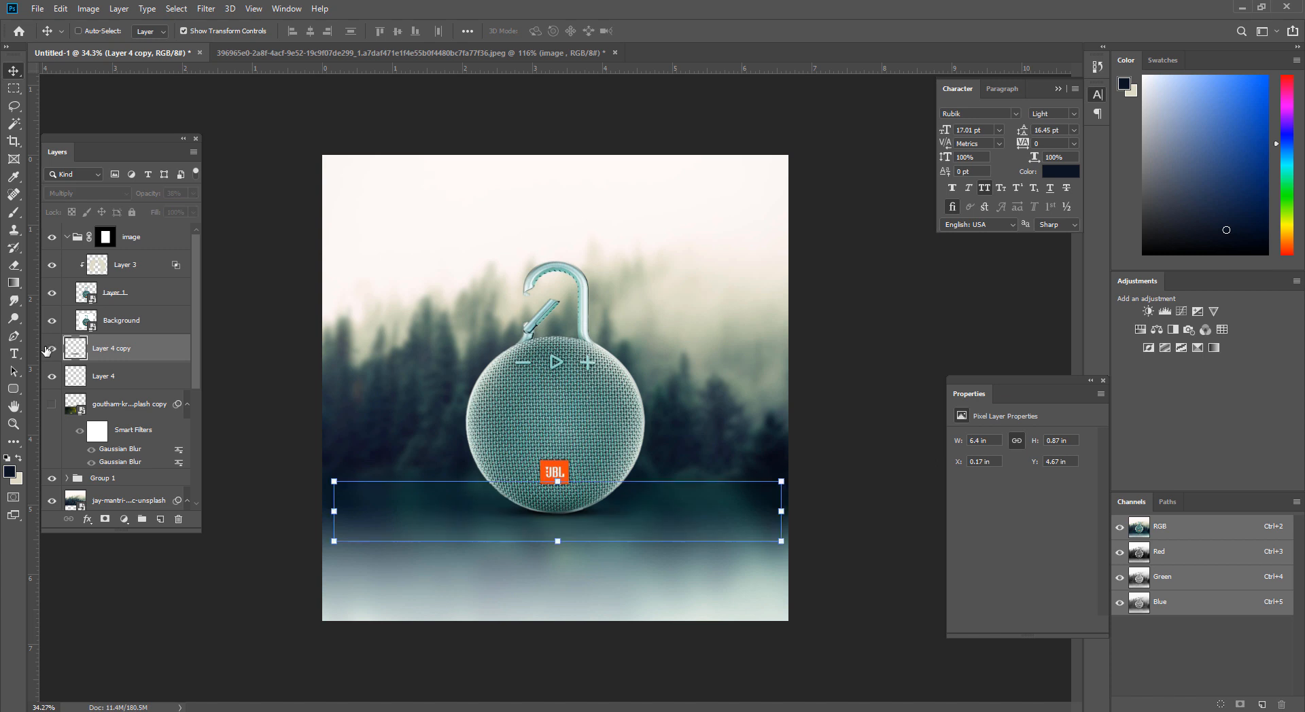
pyautogui.click(48, 348)
pyautogui.moveTo(147, 358); pyautogui.dragTo(146, 385)
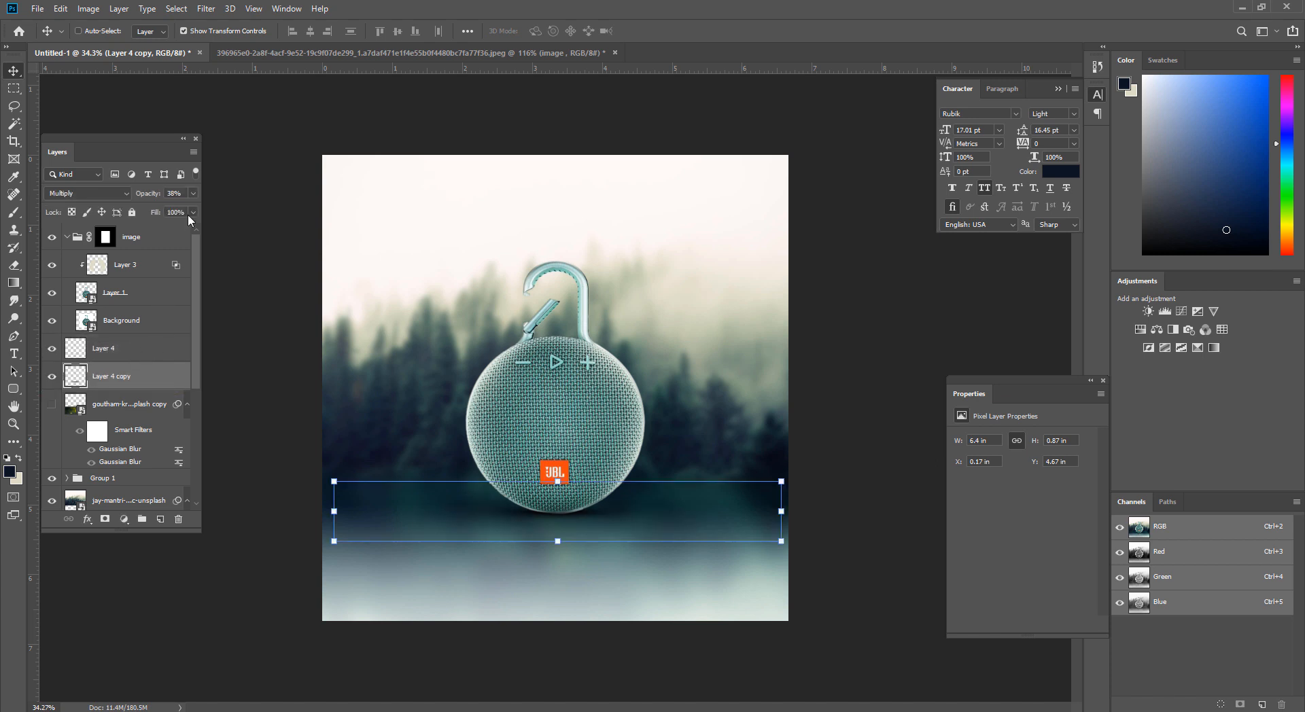
pyautogui.click(176, 193)
pyautogui.write('30')
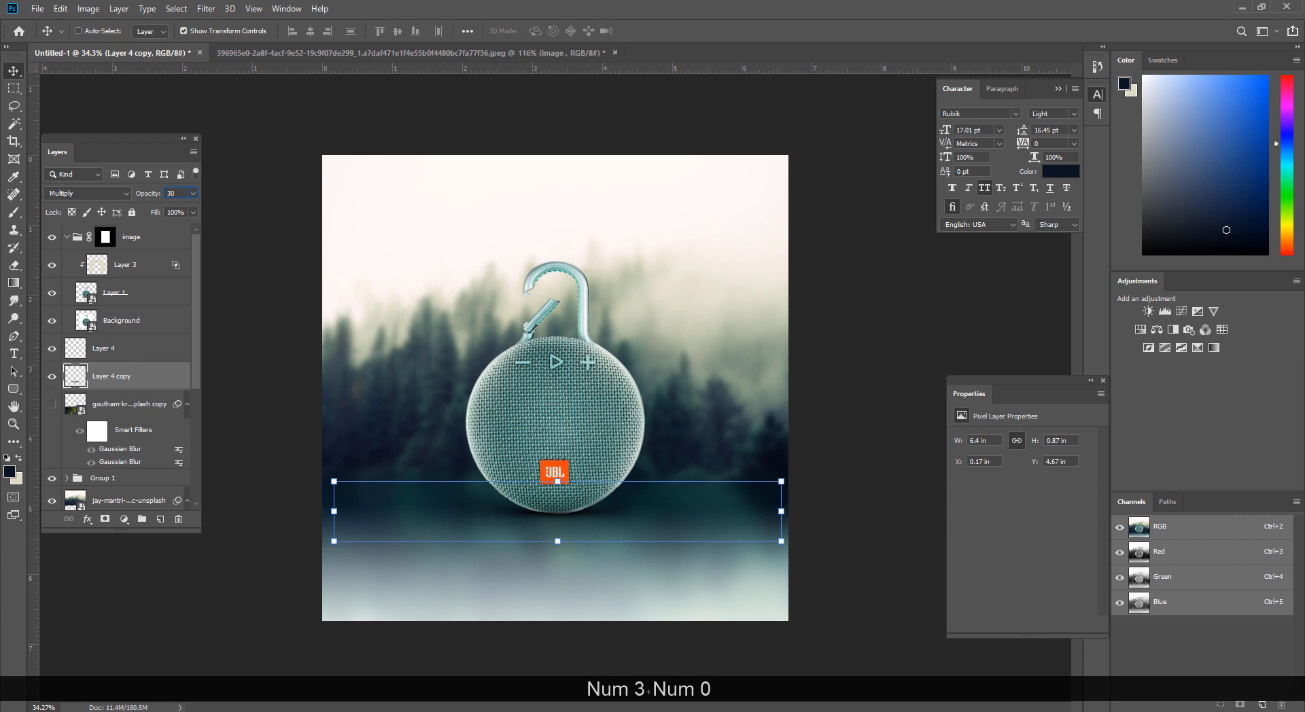
pyautogui.click(13, 89)
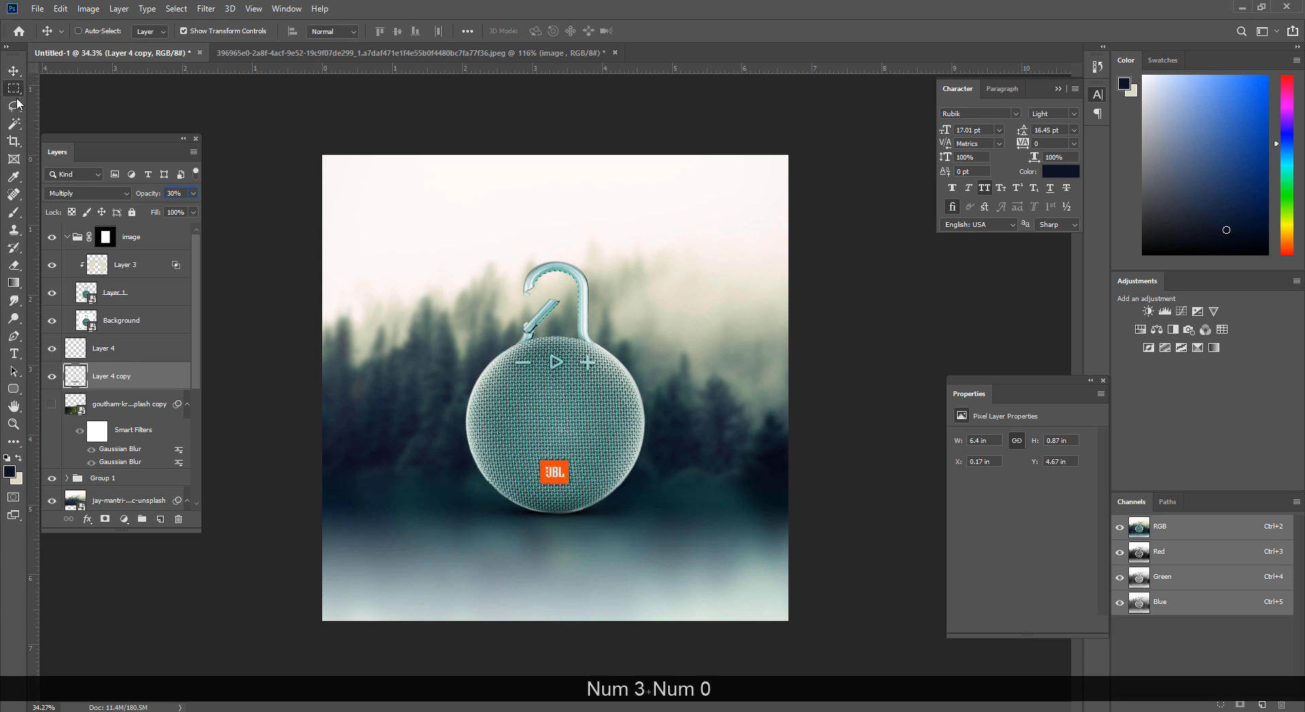
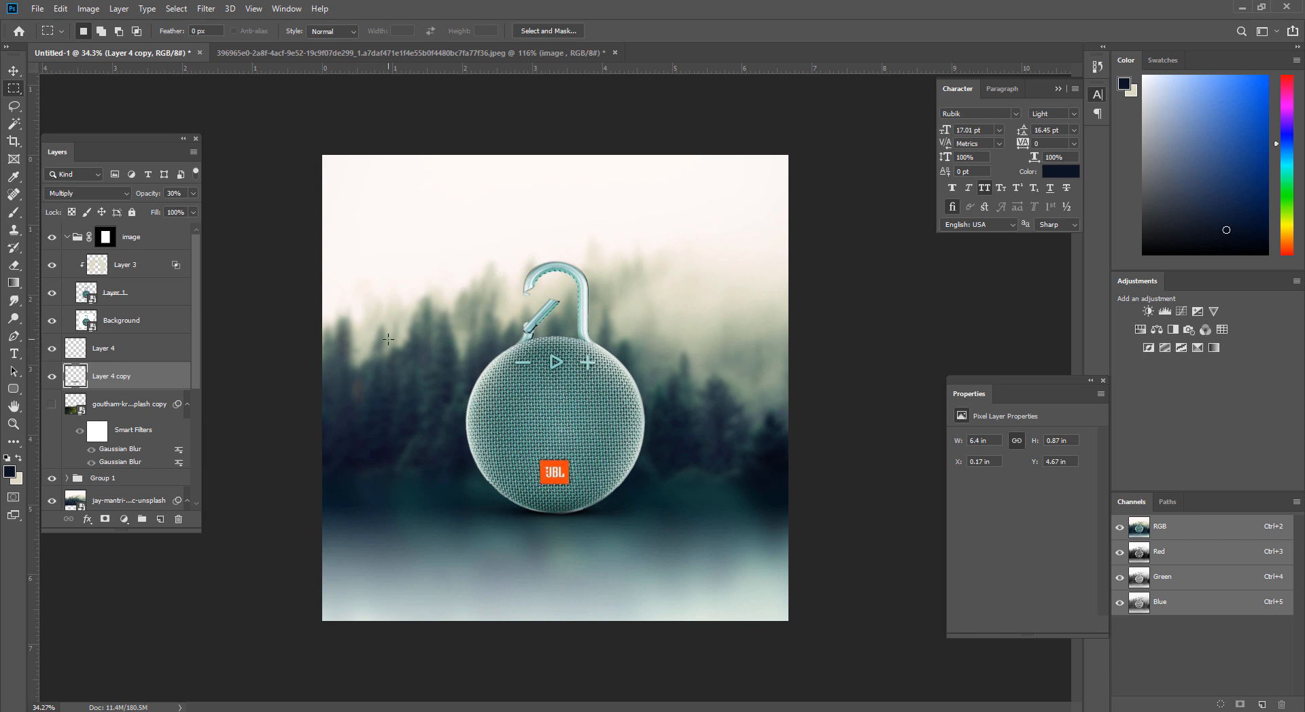
# Step: Collapse the image group, and group Group 1 together with the jay-mantri background layer
pyautogui.click(66, 237)
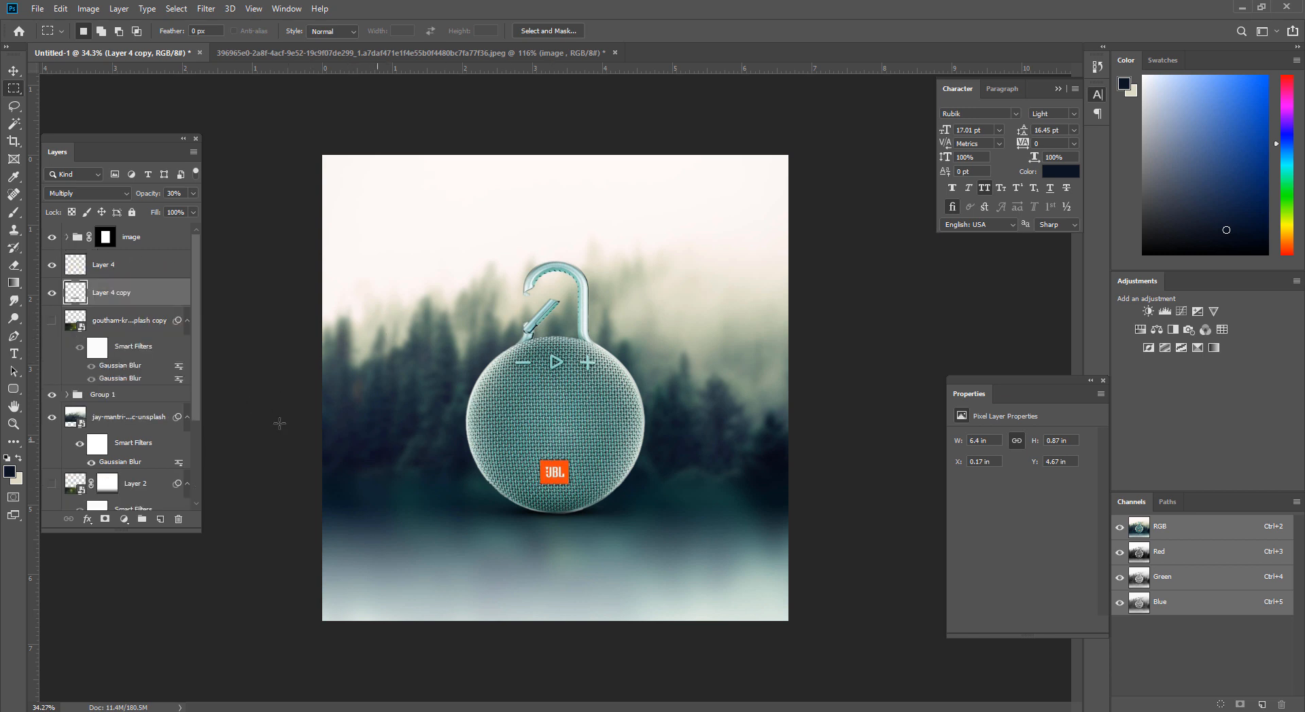
pyautogui.click(133, 323)
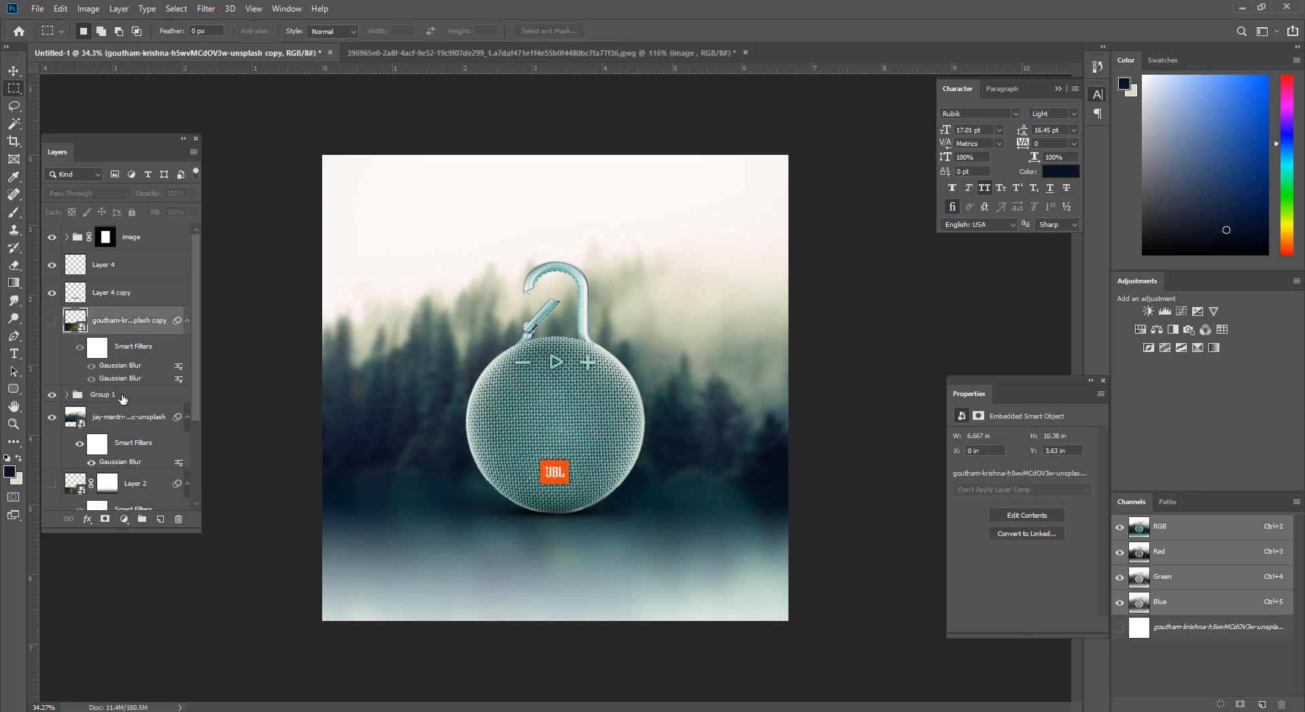
pyautogui.click(125, 399)
pyautogui.keyDown('shift'); pyautogui.click(136, 417); pyautogui.keyUp('shift')
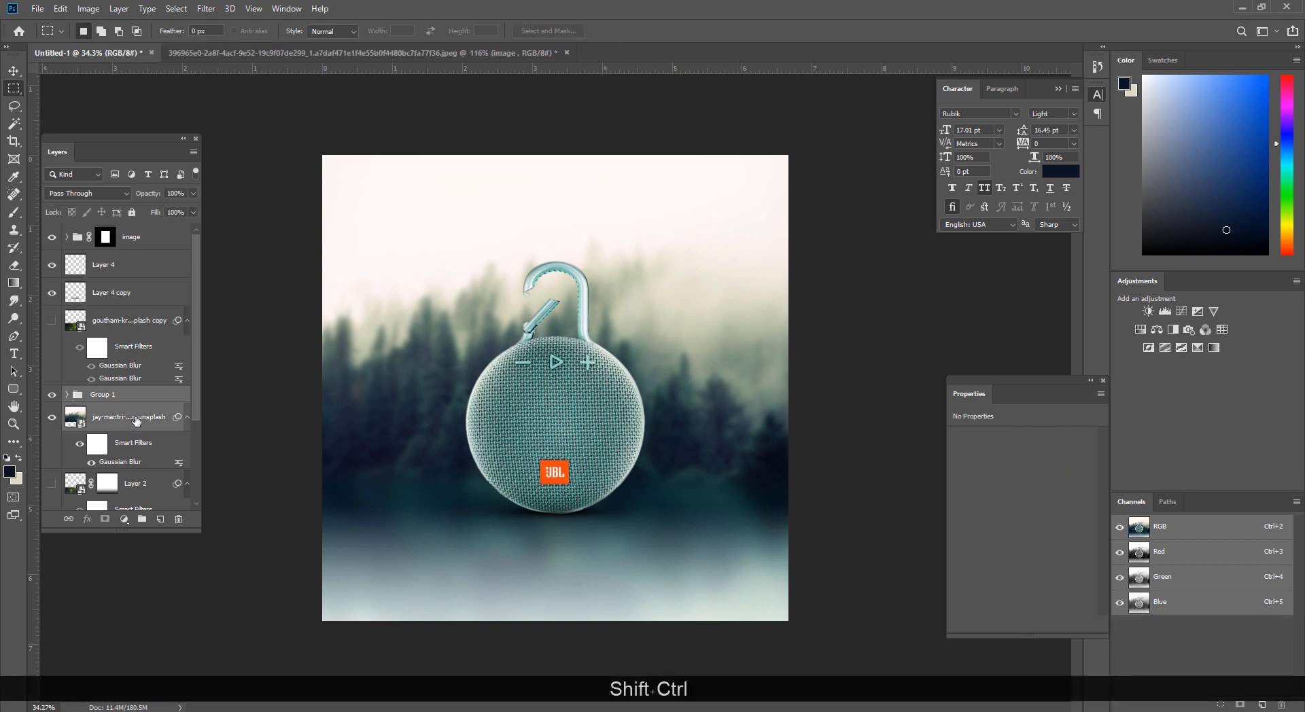
pyautogui.hotkey('ctrl', 'shift', 'g')
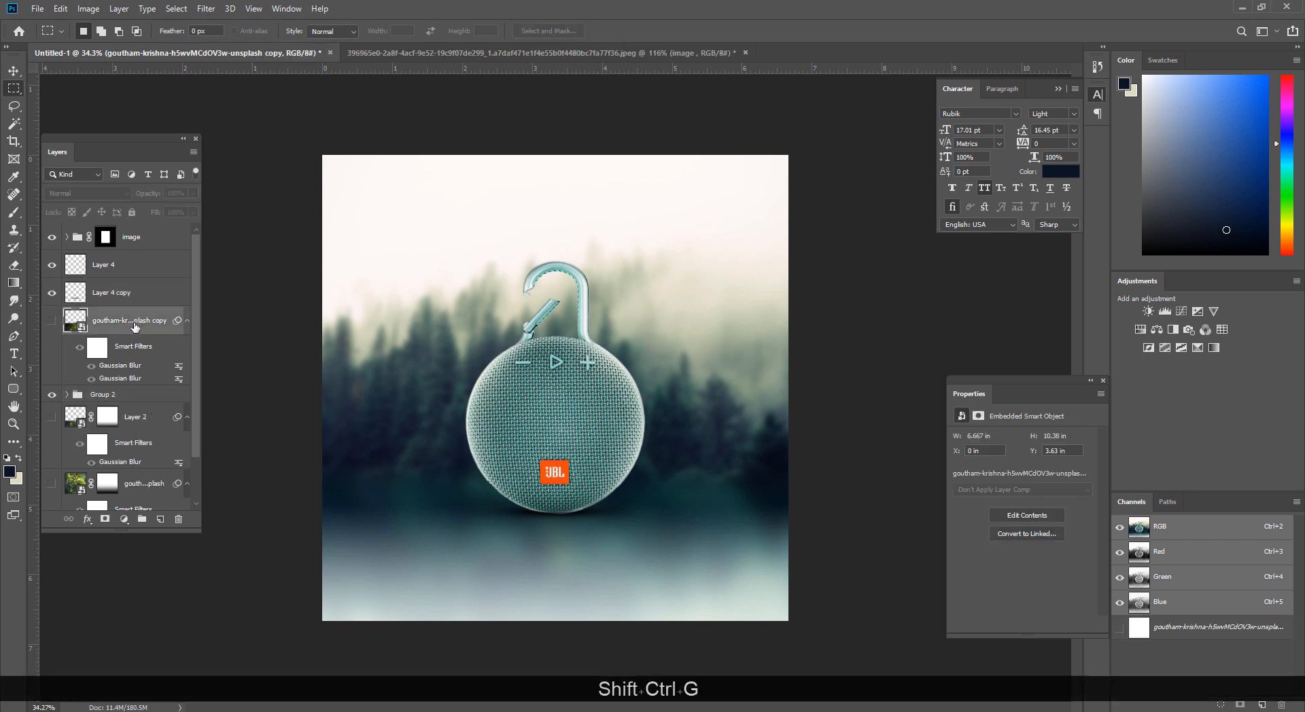
pyautogui.press('Delete')
pyautogui.click(141, 338)
pyautogui.press('Delete')
pyautogui.press('Delete')
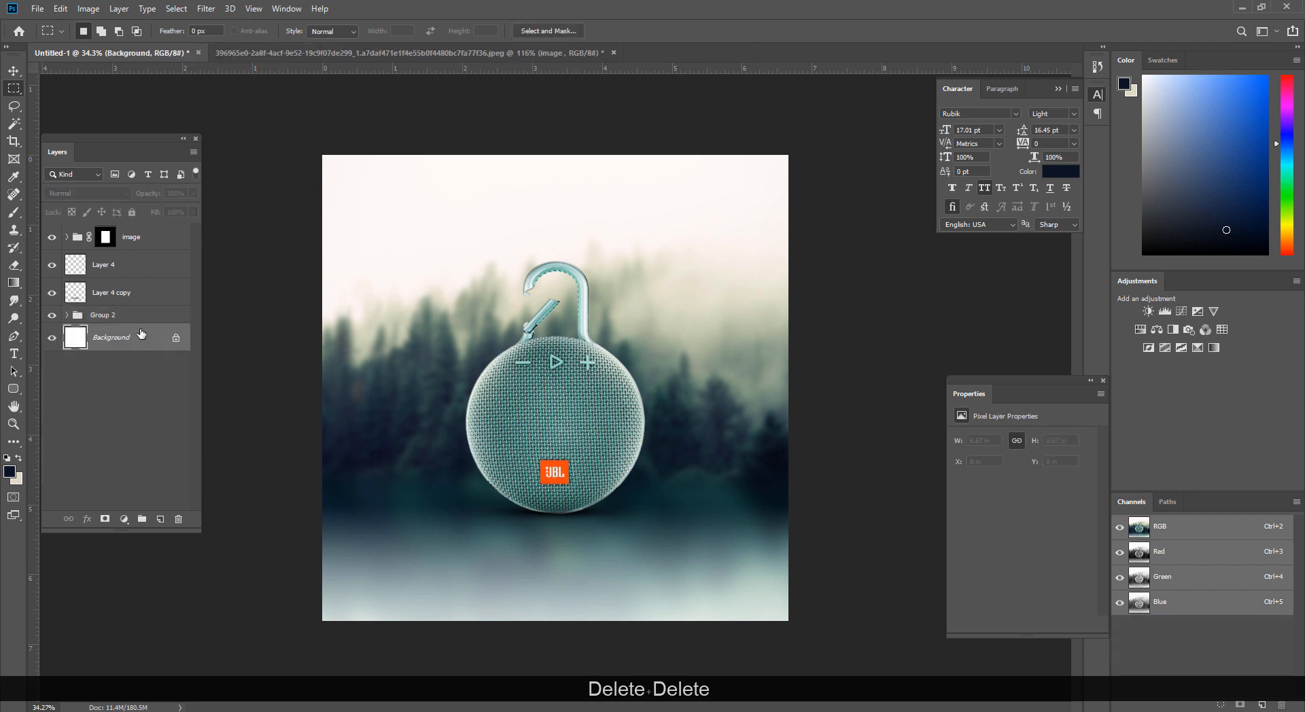
# Step: Add a Color Balance adjustment clipped to Group 2 with the midtones Cyan–Red value at -29
pyautogui.click(139, 316)
pyautogui.click(123, 519)
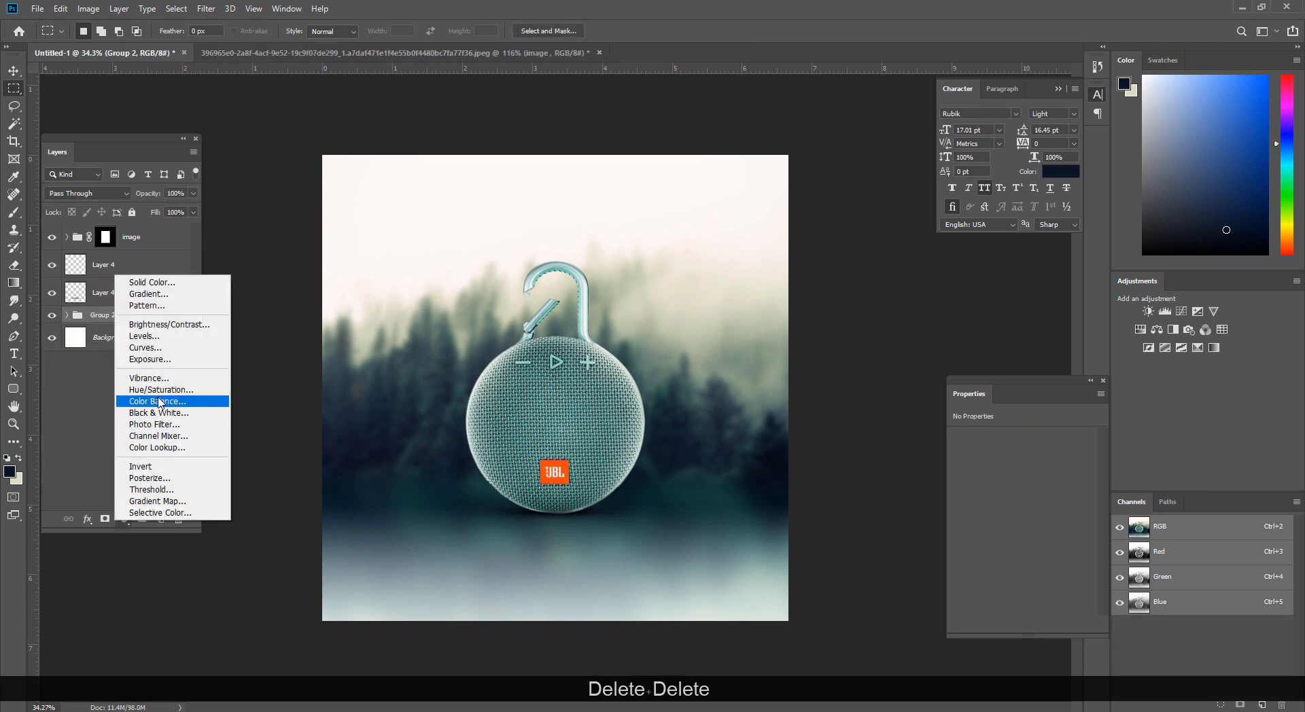
pyautogui.click(159, 402)
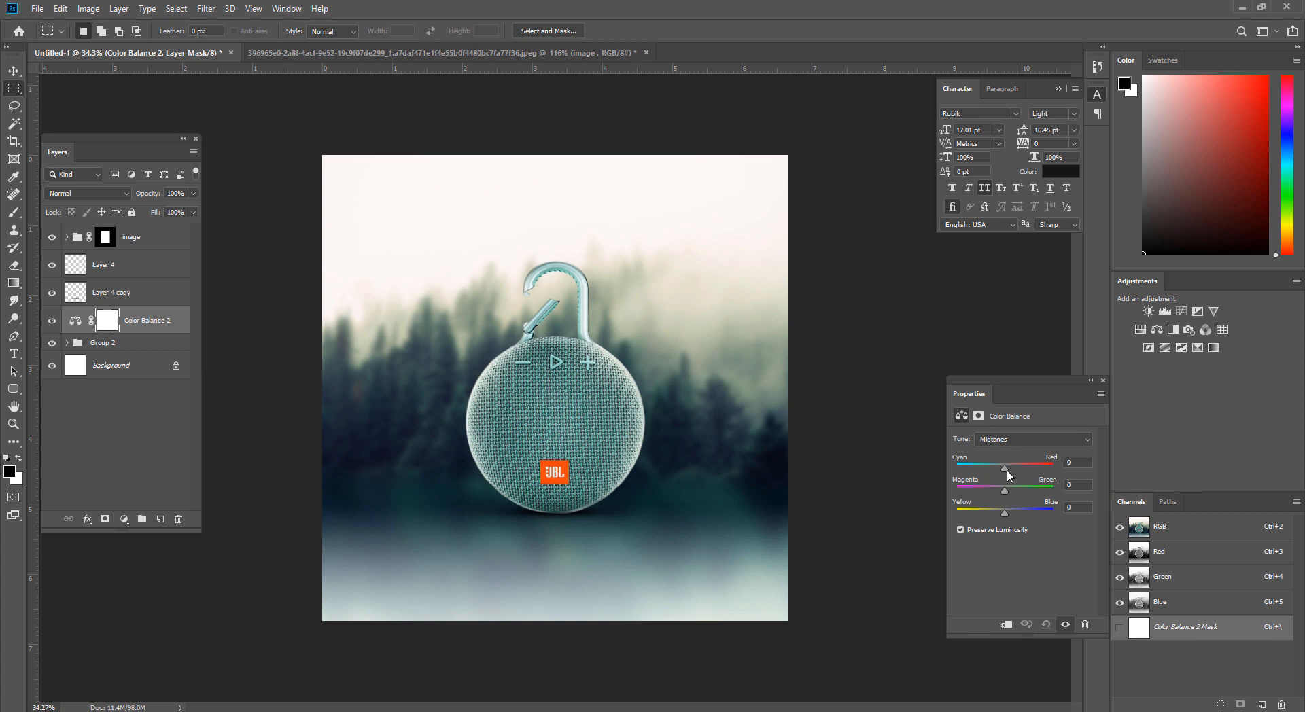
pyautogui.click(1005, 624)
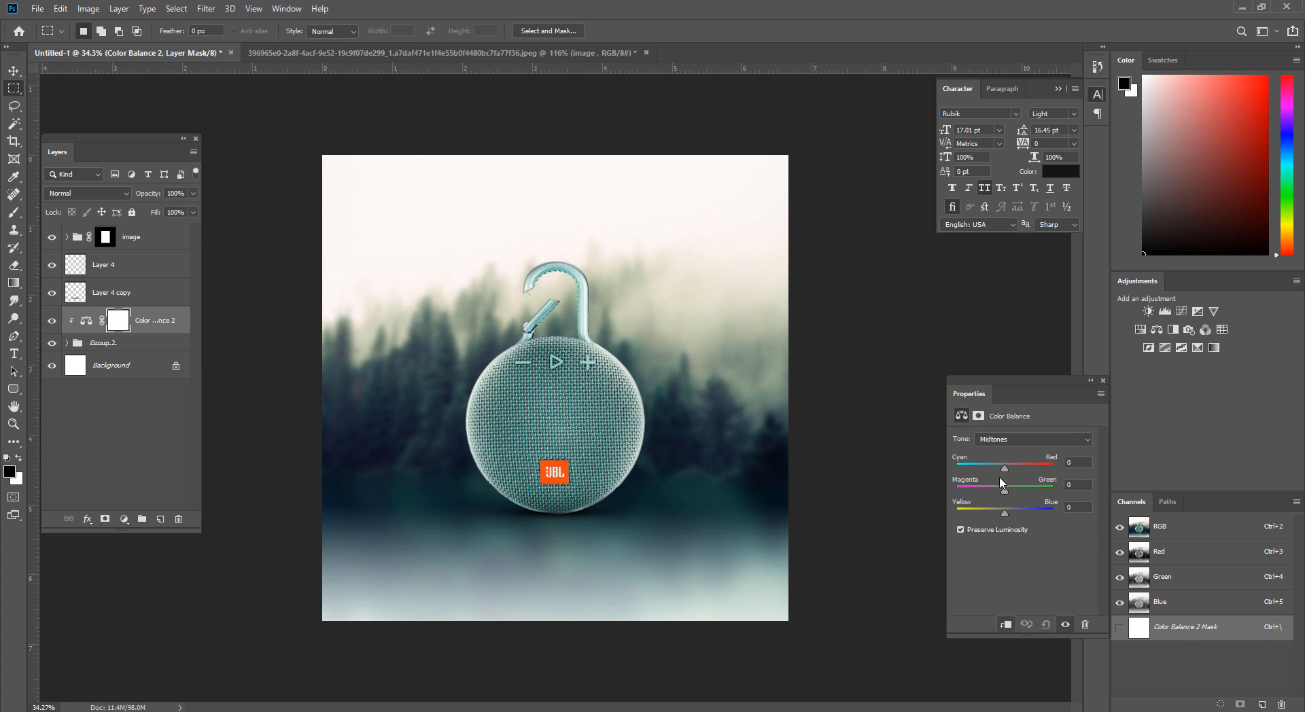
pyautogui.moveTo(1004, 467); pyautogui.dragTo(990, 468)
pyautogui.hotkey('ctrl', 'space')
pyautogui.moveTo(638, 538); pyautogui.dragTo(632, 506)
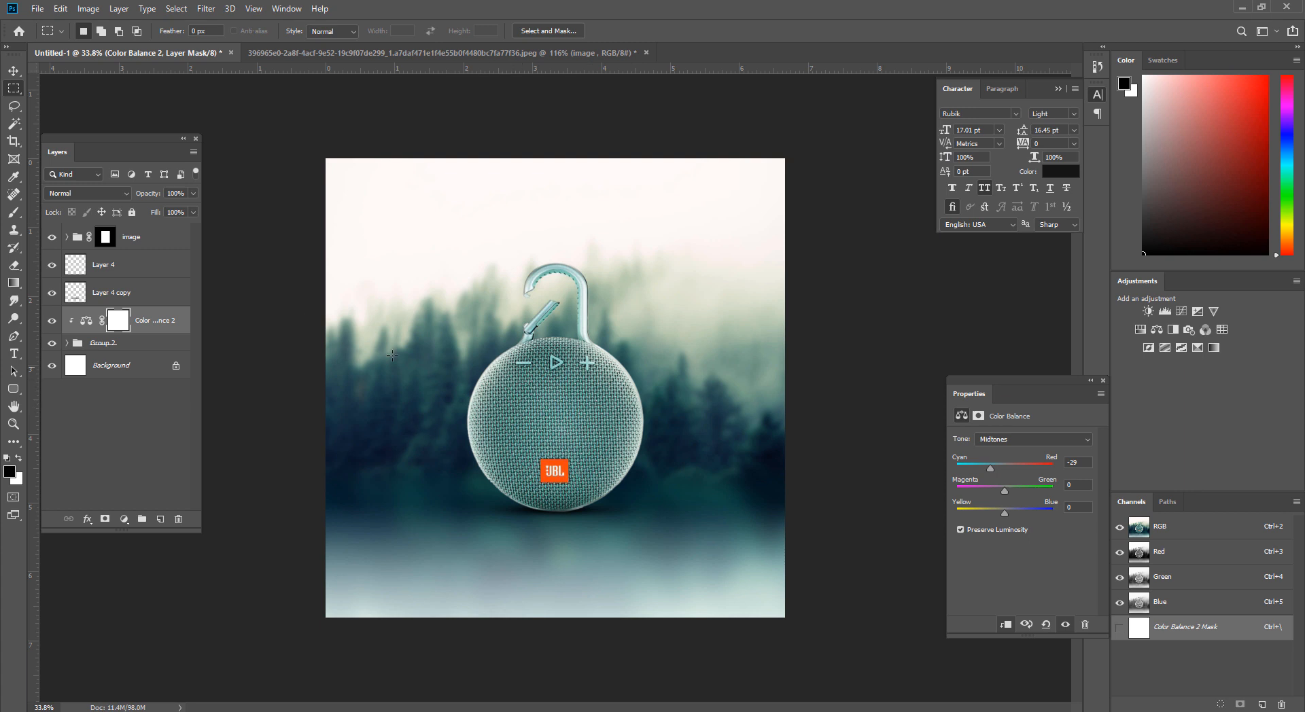
# Step: Group the image group together with the two shadow layers, Layer 4 and Layer 4 copy
pyautogui.click(149, 243)
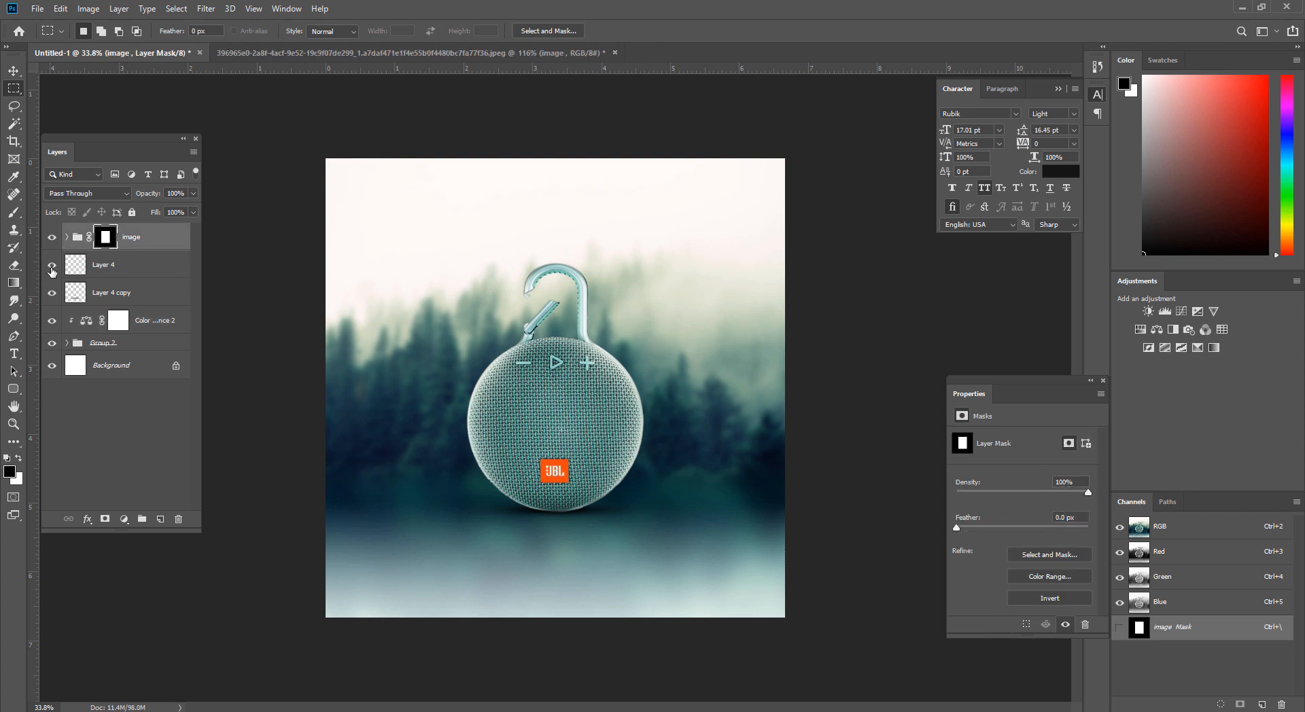
pyautogui.click(52, 267)
pyautogui.click(52, 267)
pyautogui.keyDown('shift'); pyautogui.click(127, 291); pyautogui.keyUp('shift')
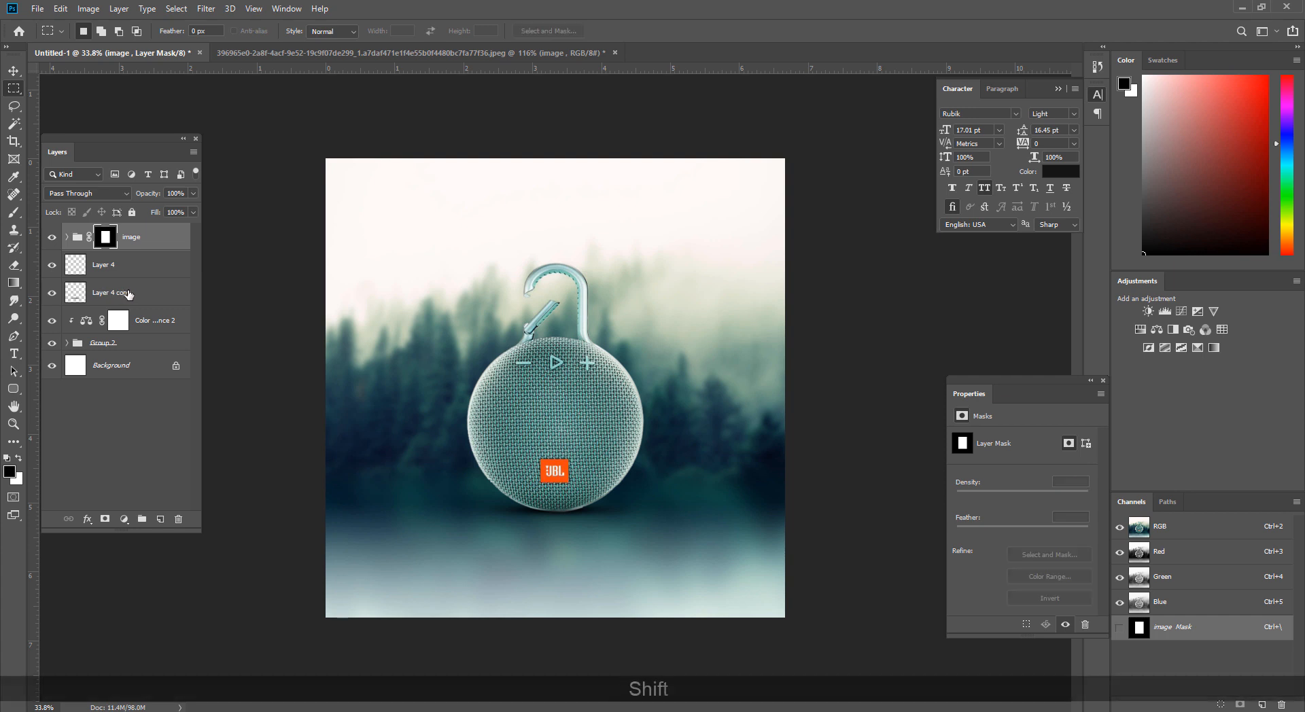
pyautogui.hotkey('ctrl', 'shift', 'g')
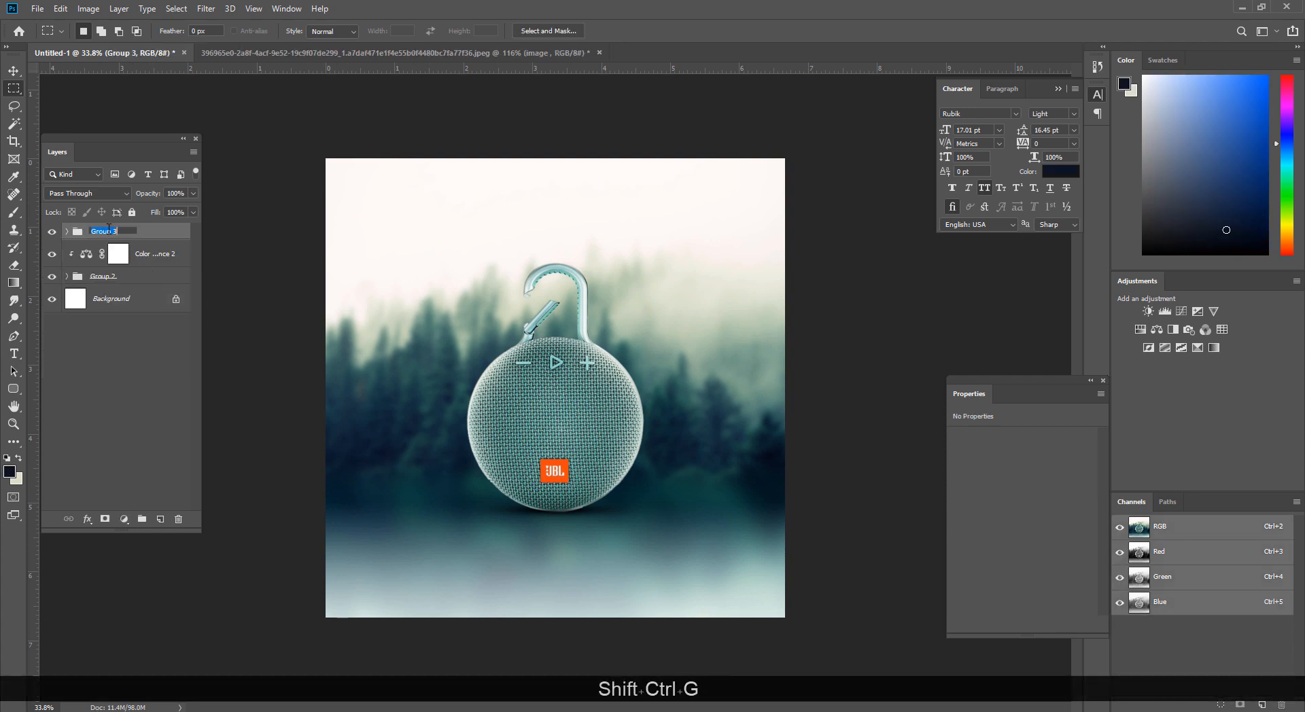
# Step: Rename the new group holding the speaker and its two shadow layers as Product
pyautogui.write('Pro')
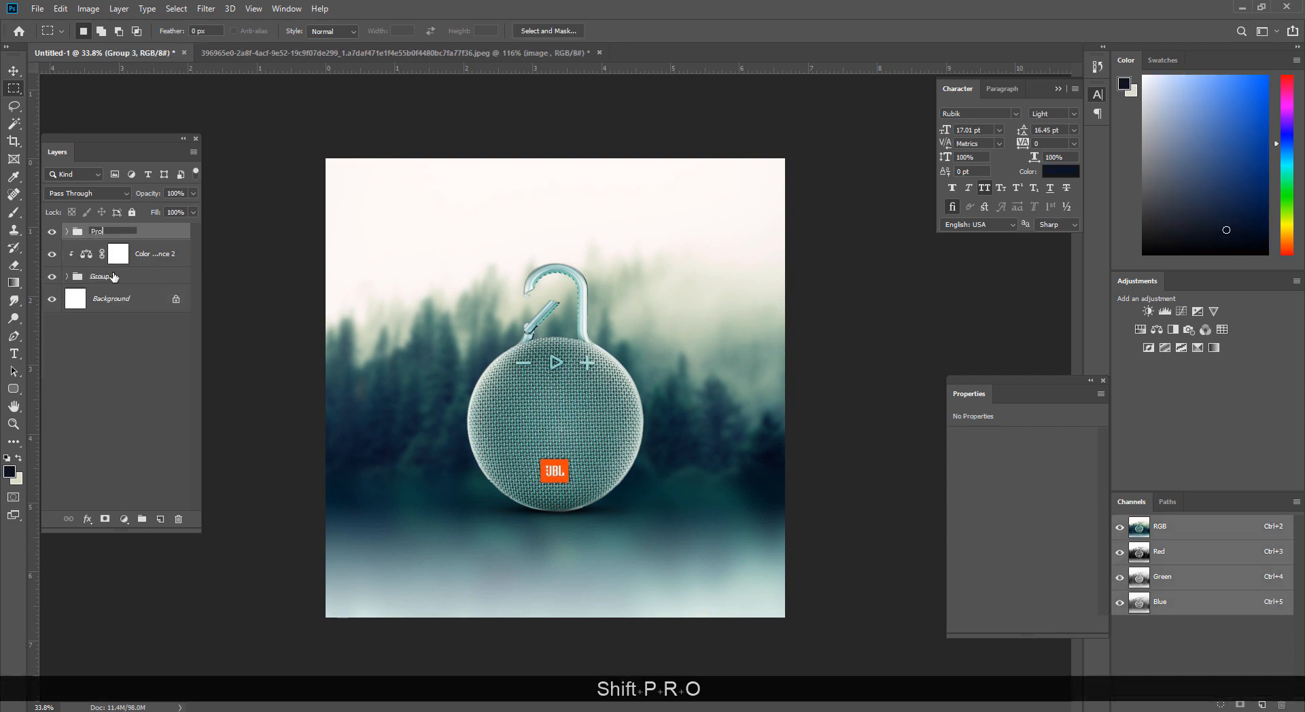
pyautogui.write('duct')
pyautogui.press('Return')
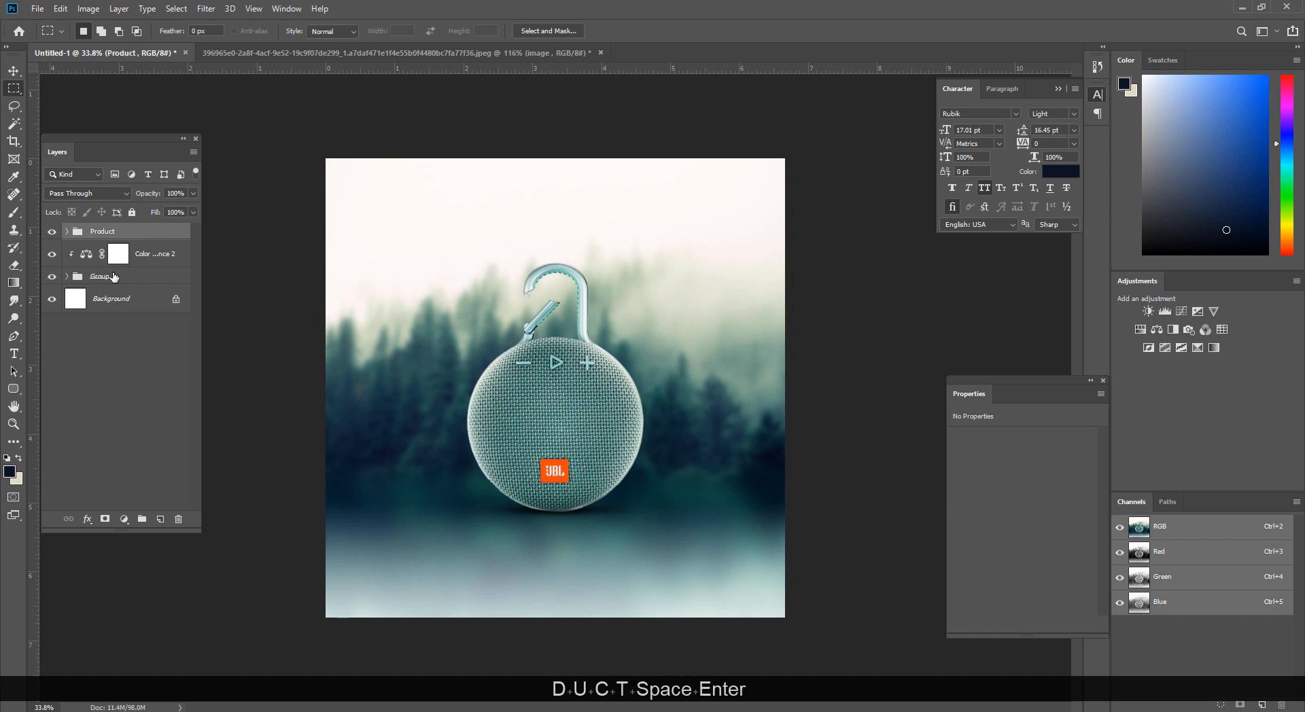
# Step: Nudge the Product group slightly upward on the canvas with the Move tool
pyautogui.click(13, 71)
pyautogui.press('Up')
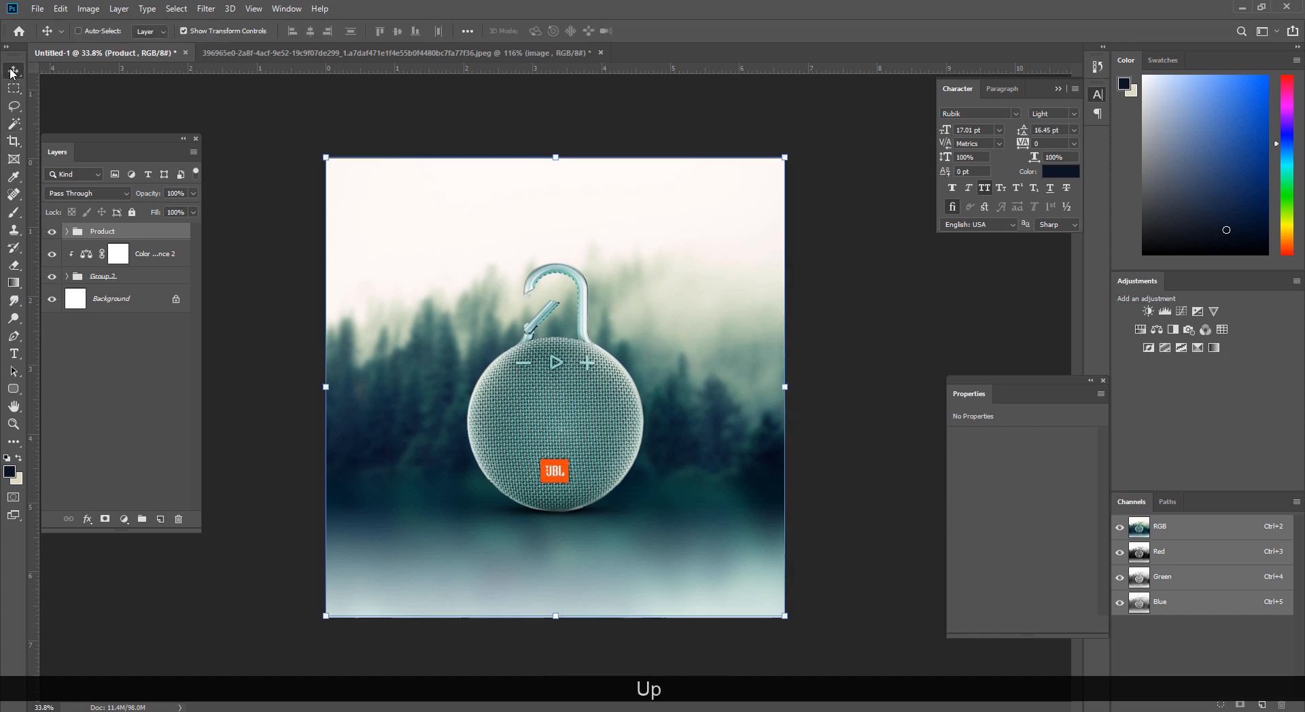
pyautogui.press('Up')
pyautogui.press('Up')
pyautogui.press('Up')
pyautogui.press('Up')
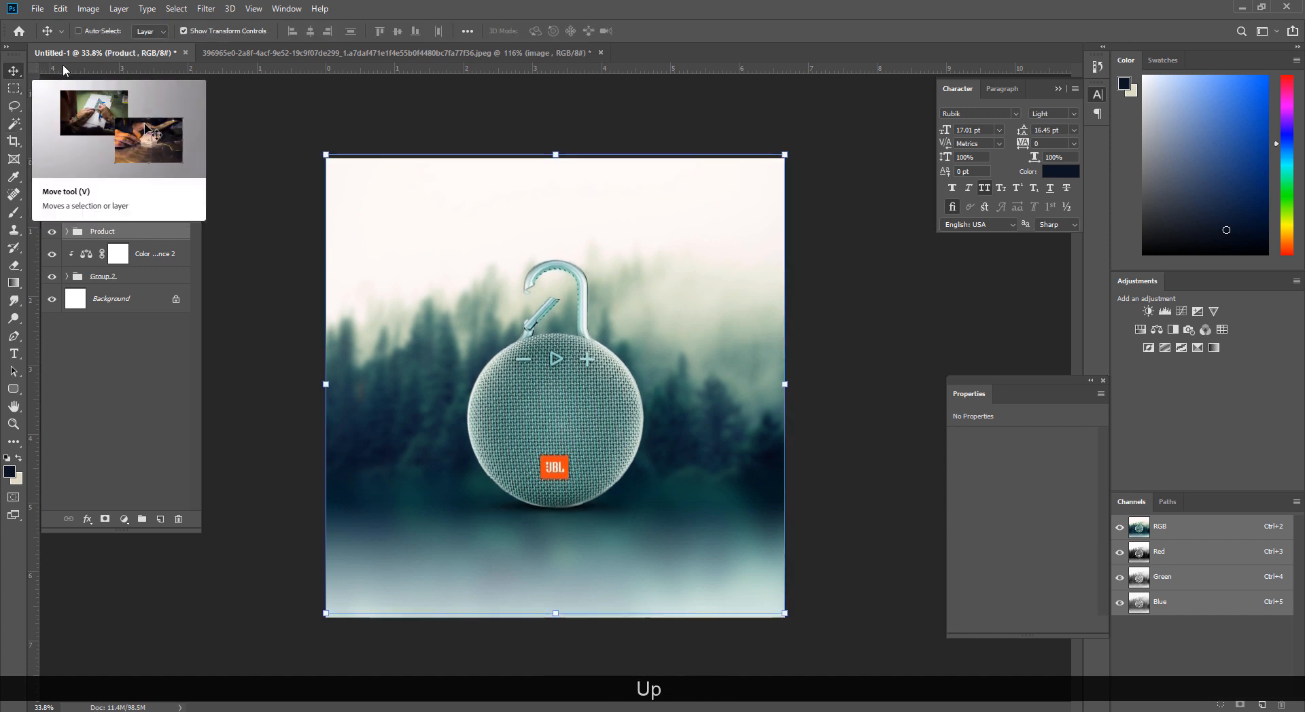
pyautogui.press('Up')
pyautogui.press('Up')
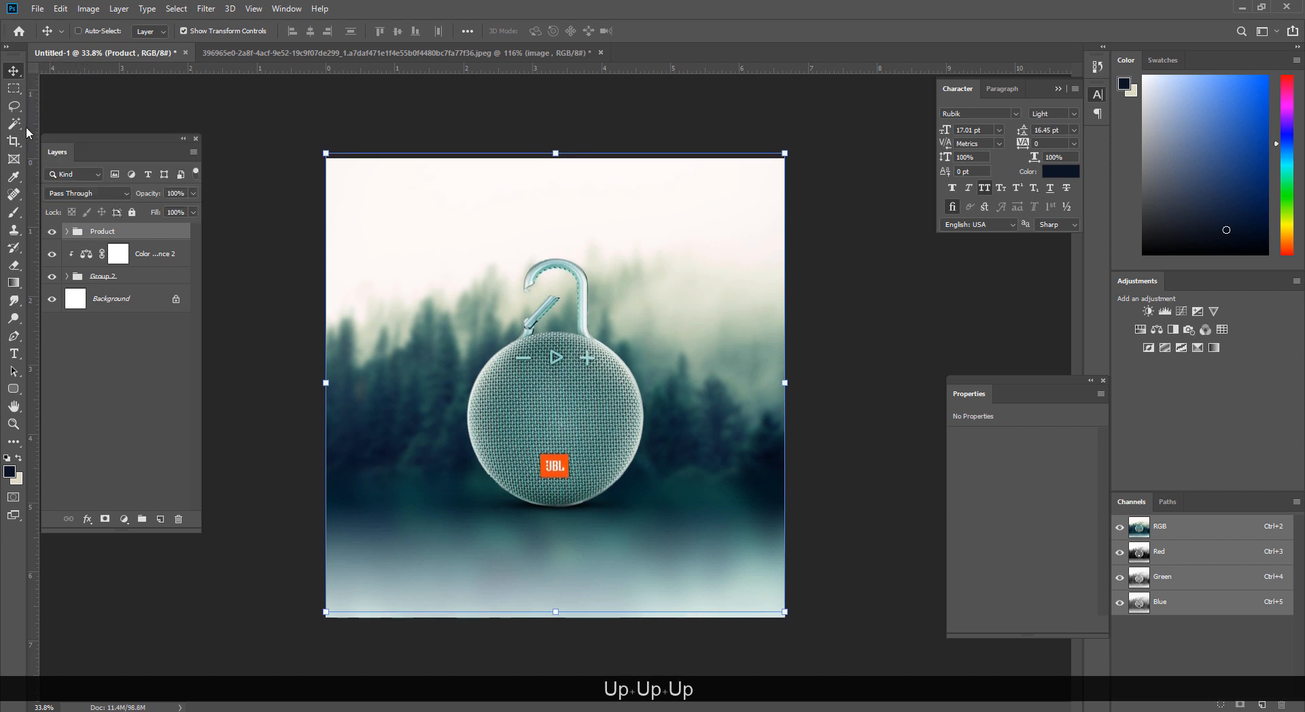
pyautogui.click(13, 88)
pyautogui.hotkey('ctrl', 'space')
pyautogui.moveTo(520, 458); pyautogui.dragTo(503, 457)
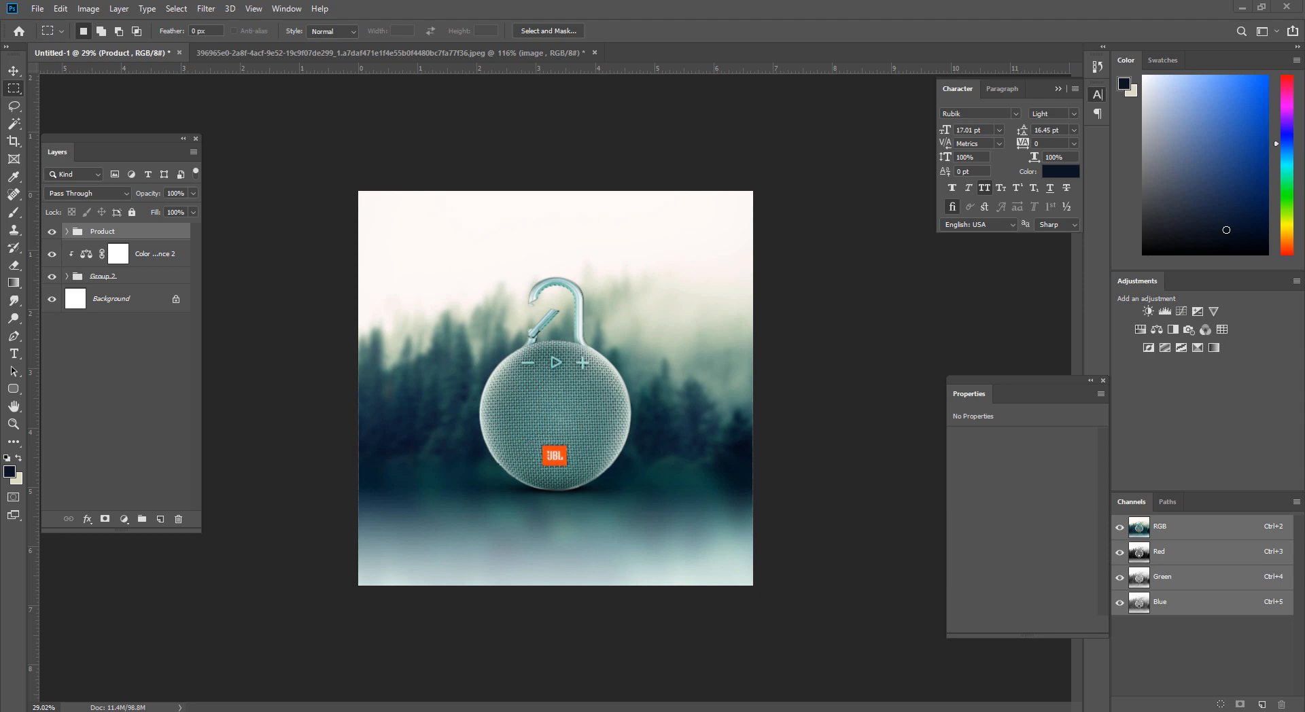
# Step: Switch to YouTube in the browser and look through the Designhob channel's uploaded videos and home page
pyautogui.moveTo(0, 271); pyautogui.dragTo(655, 221)
pyautogui.click(887, 203)
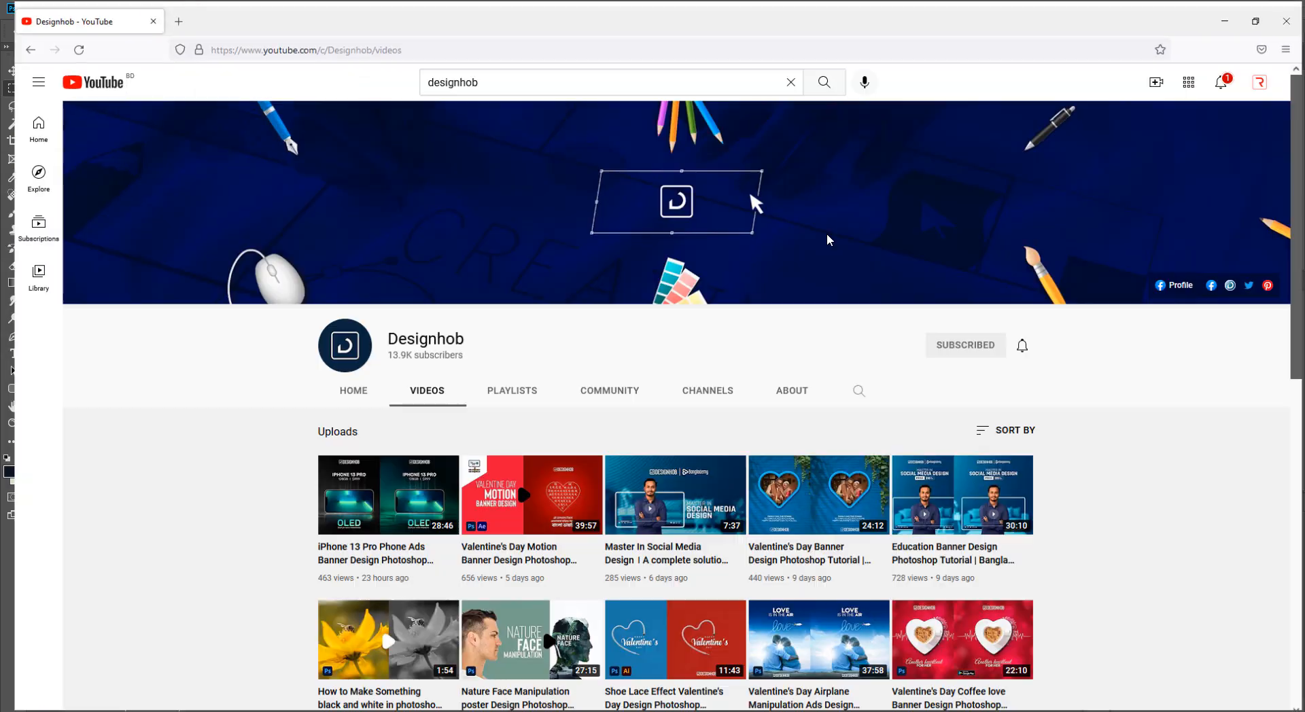
pyautogui.scroll(-3, 724, 274)
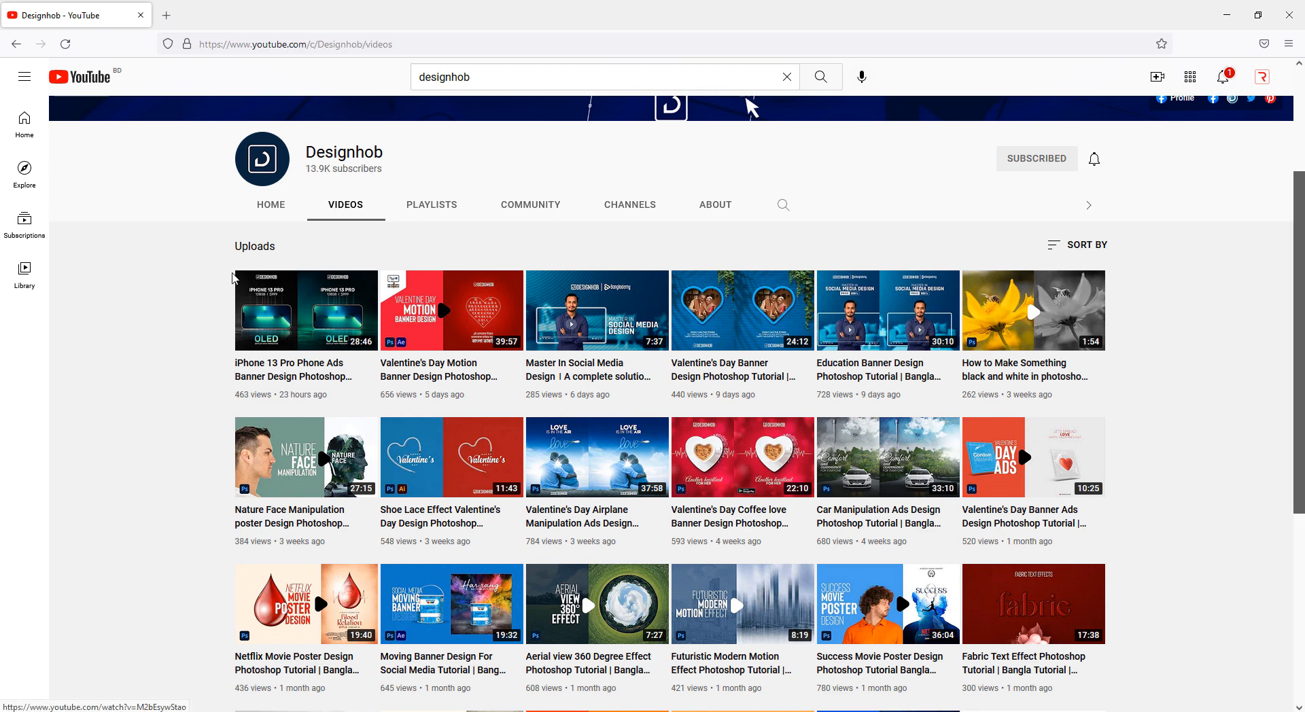
pyautogui.moveTo(316, 322)
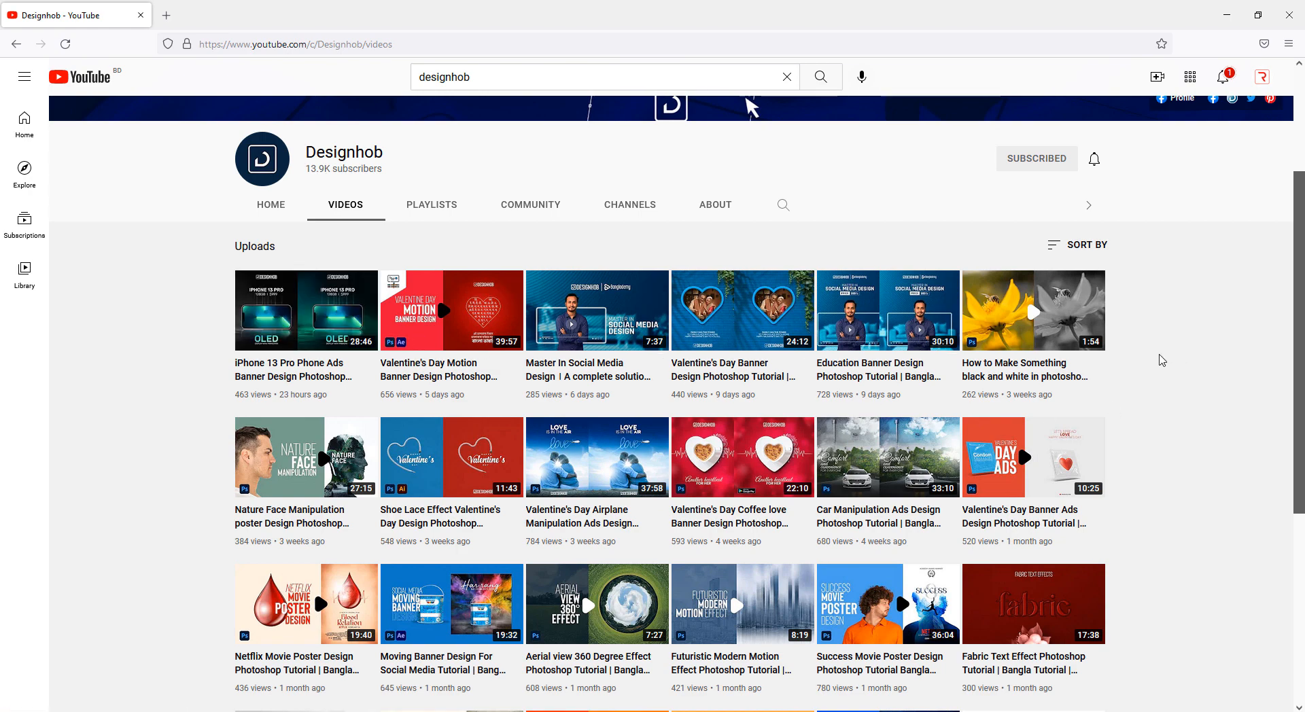
pyautogui.scroll(-1, 1142, 358)
pyautogui.scroll(3, 311, 401)
pyautogui.click(286, 391)
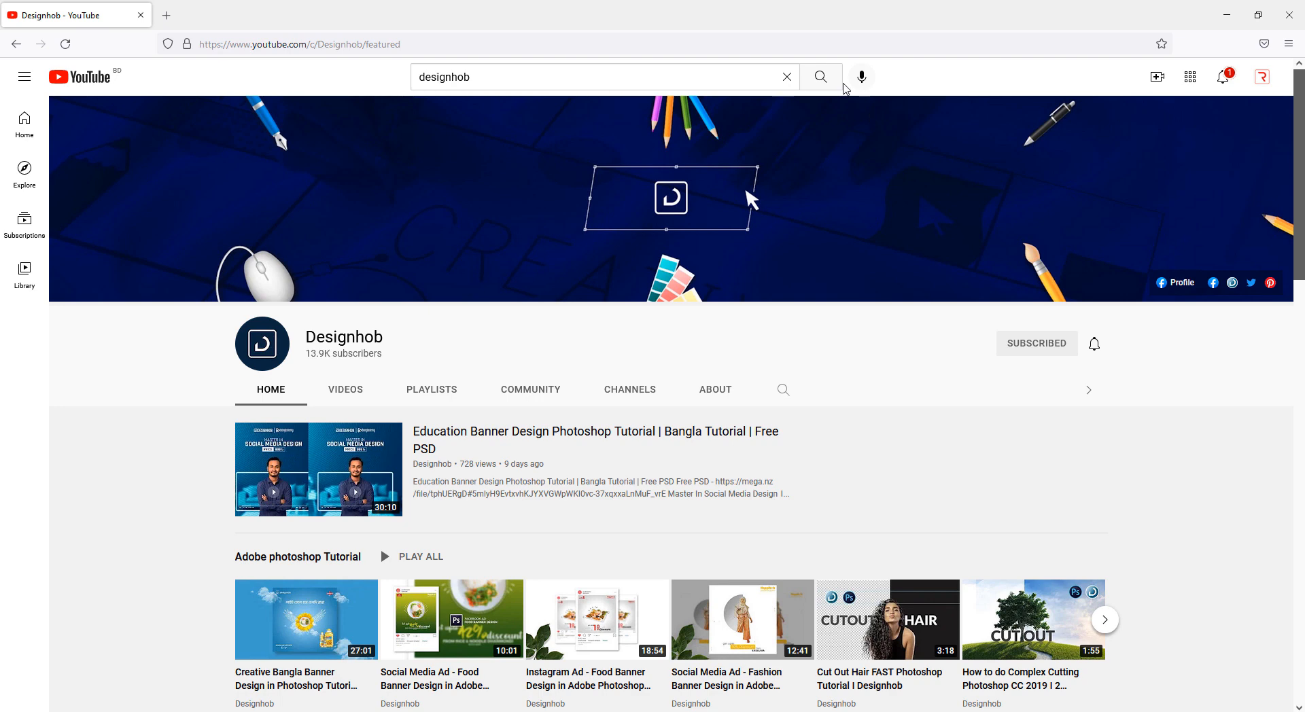
# Step: Search YouTube for designhob, open the channel from the results and browse its uploaded videos
pyautogui.click(827, 87)
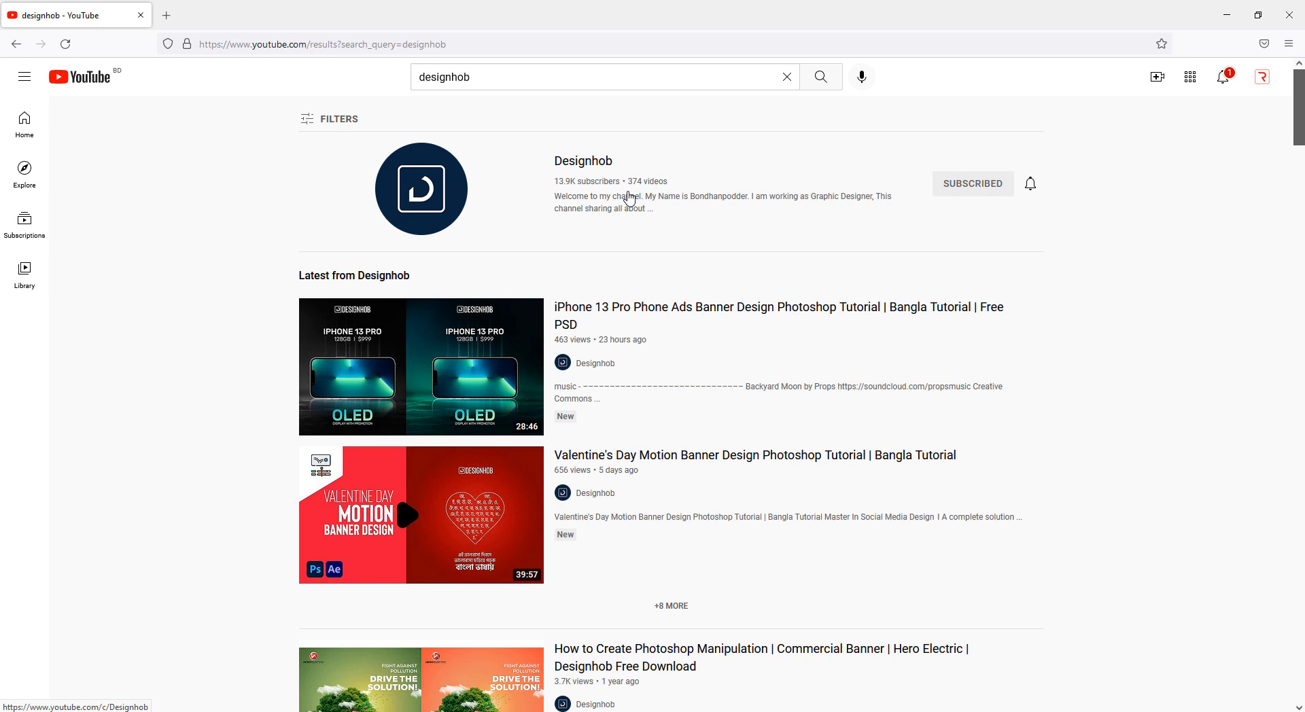
pyautogui.click(571, 164)
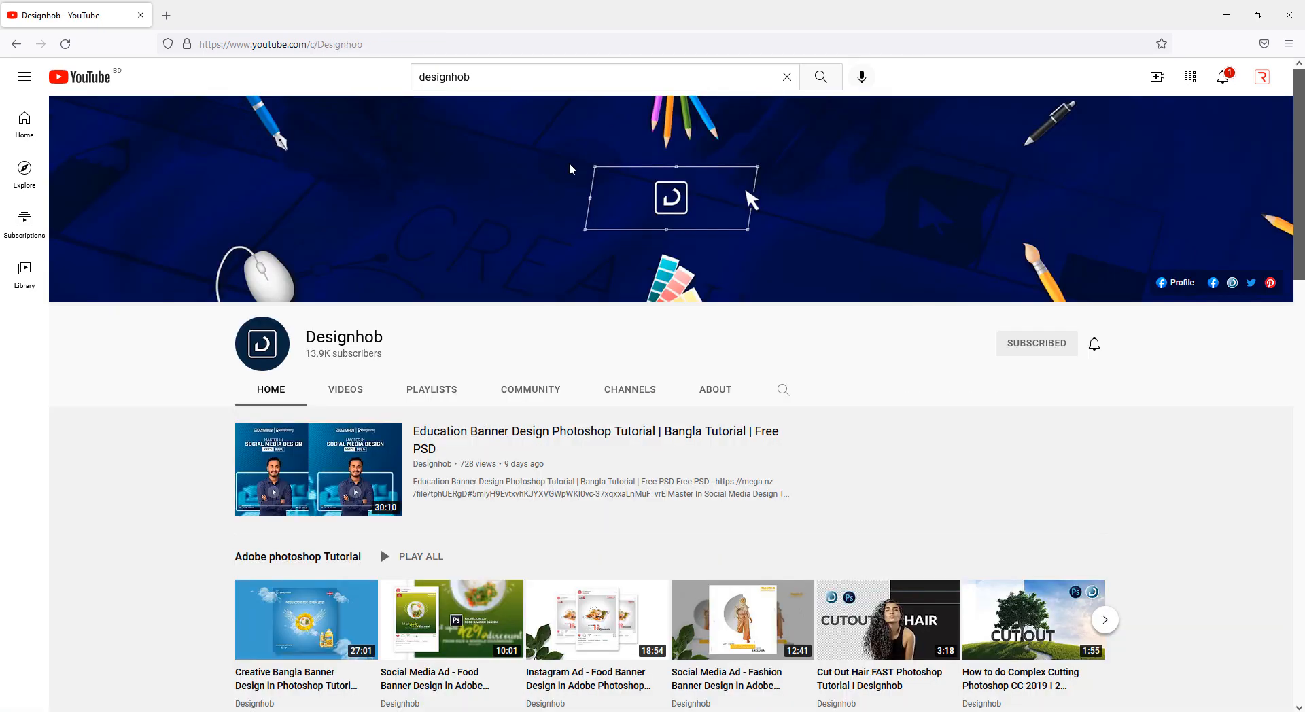
pyautogui.click(344, 386)
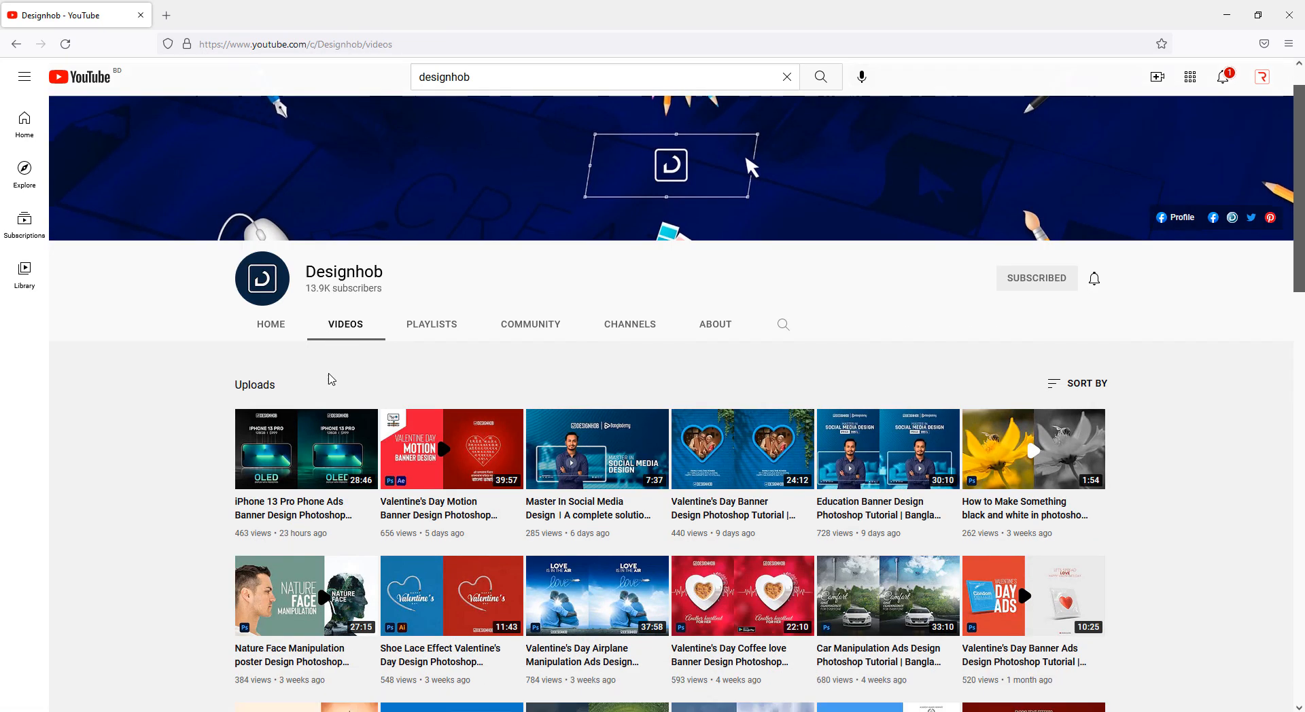
pyautogui.scroll(-2, 331, 380)
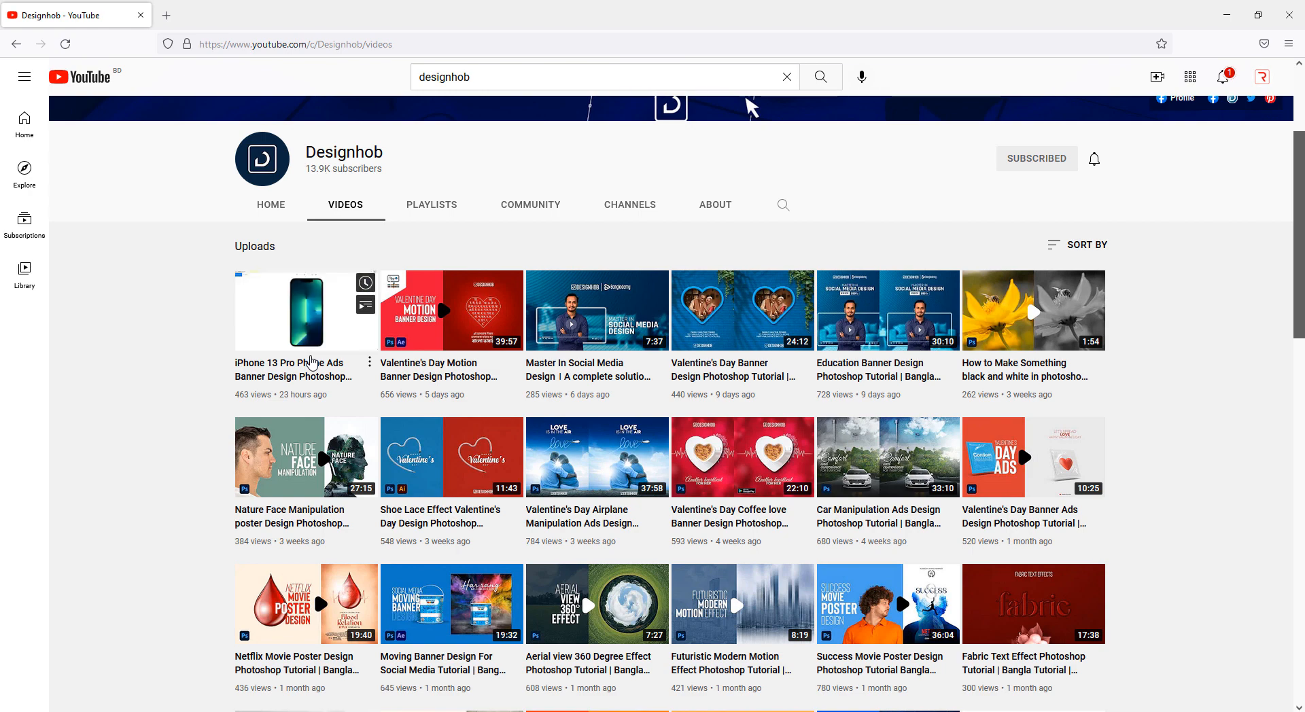
pyautogui.scroll(-2, 354, 358)
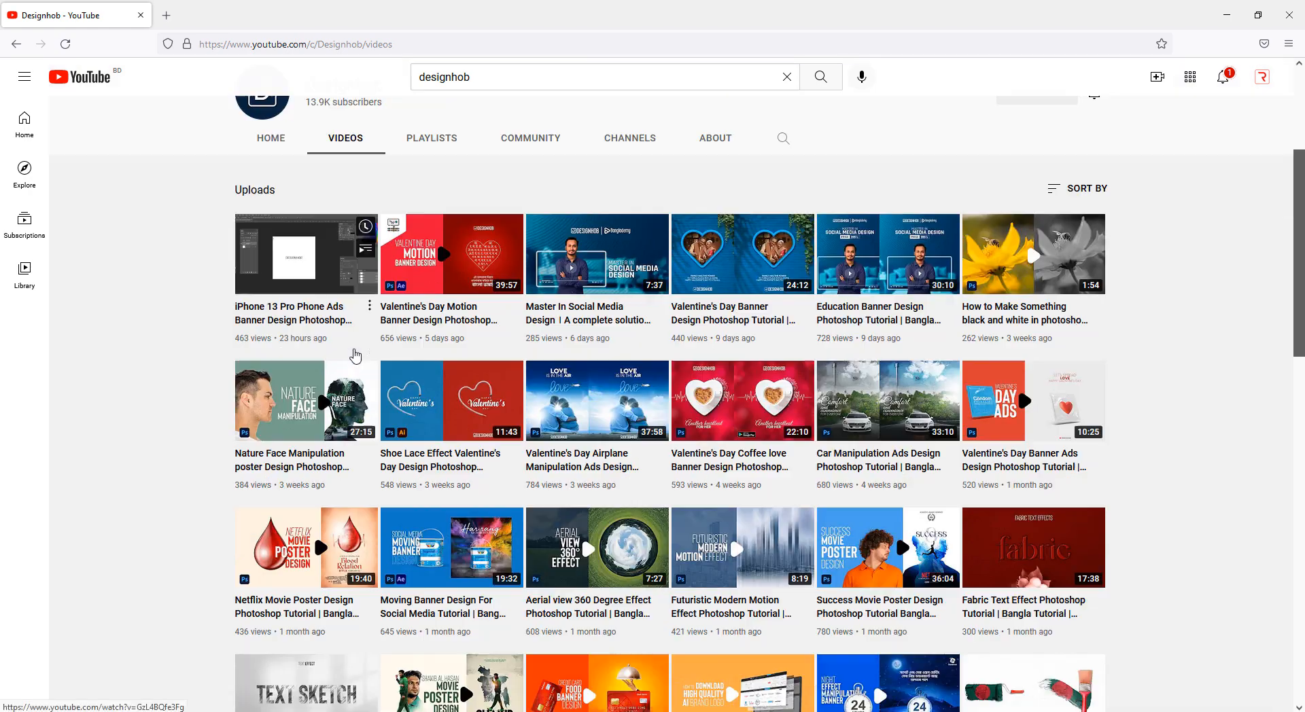
pyautogui.scroll(3, 358, 355)
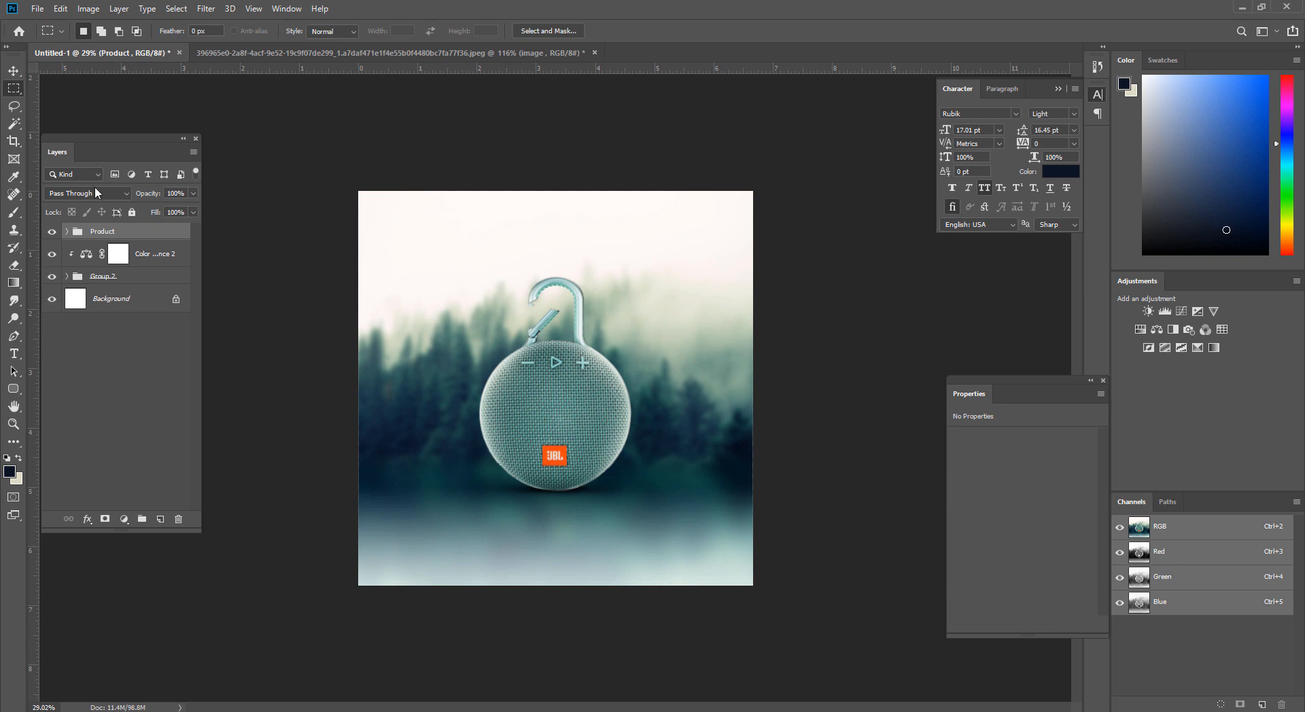
# Step: Back in Photoshop, add a new layer above the Color Balance adjustment and choose the white-to-transparent gradient preset
pyautogui.click(153, 259)
pyautogui.click(161, 519)
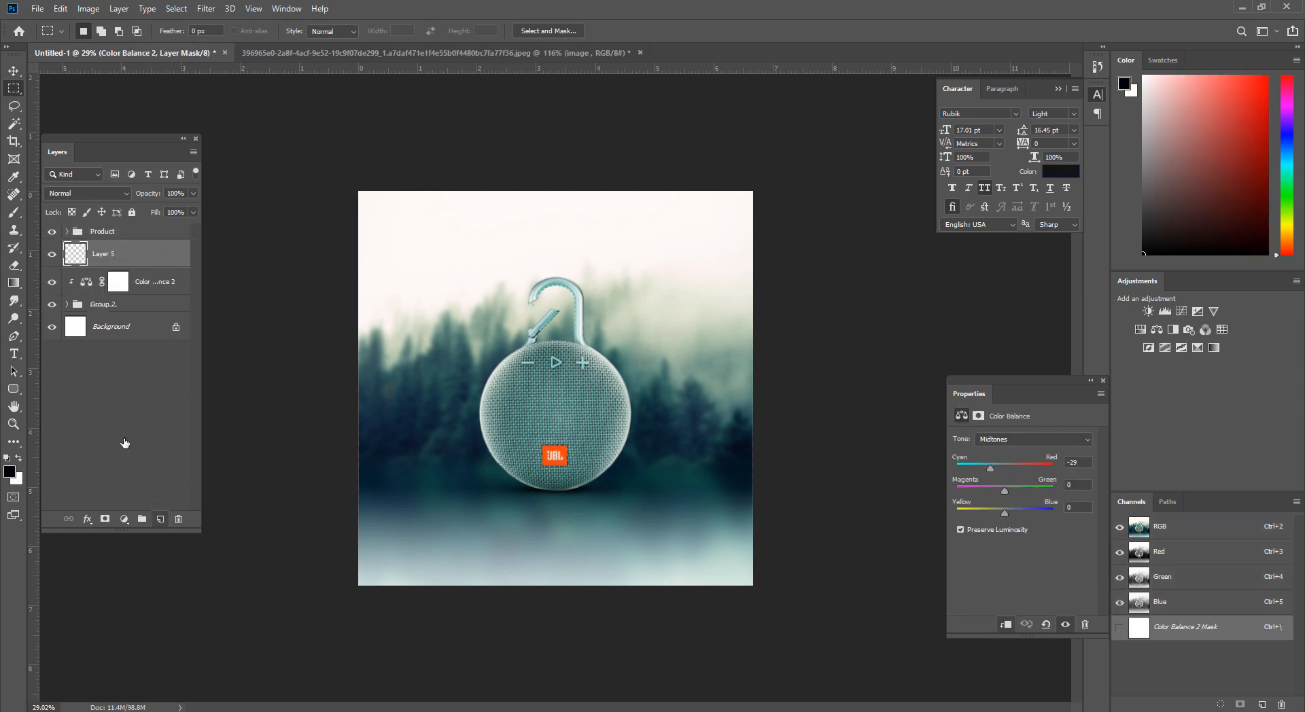
pyautogui.click(13, 282)
pyautogui.click(114, 31)
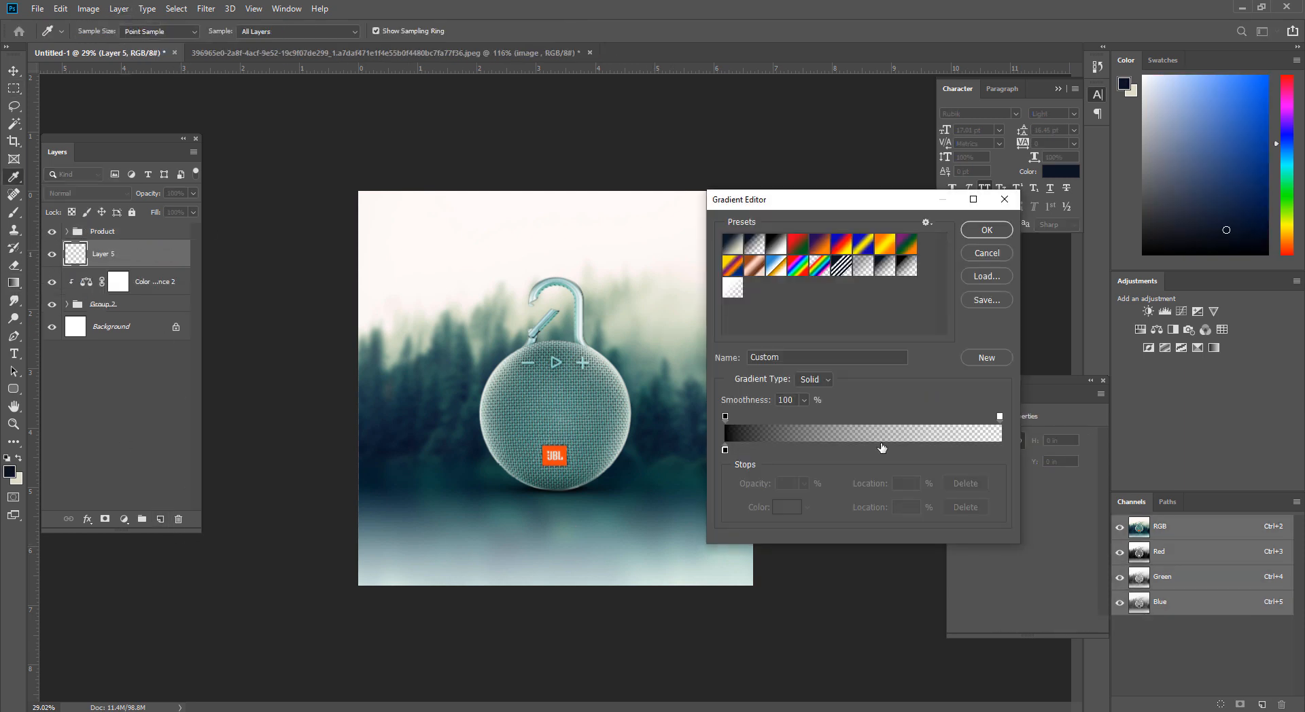
pyautogui.click(734, 293)
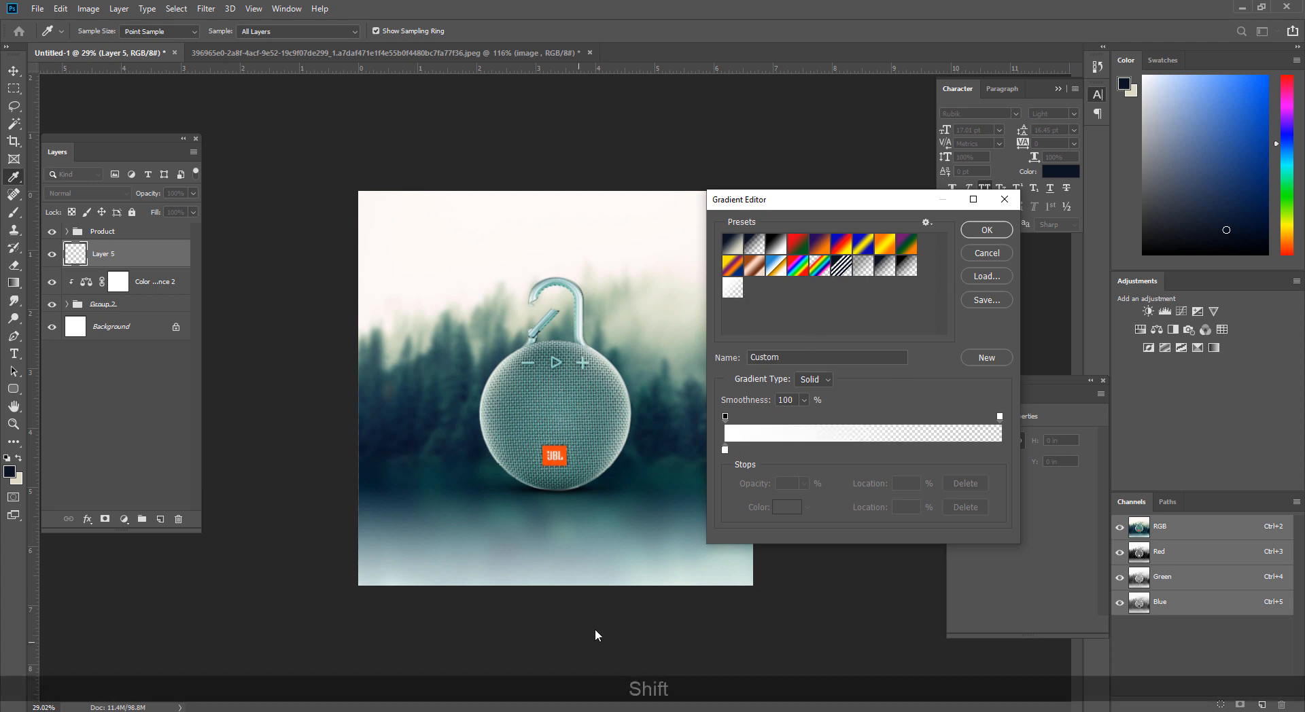
pyautogui.click(986, 230)
# Step: Draw the white gradient upward from the canvas's lower edge on Layer 5, redoing it once, and set the layer opacity to 80%
pyautogui.moveTo(527, 544); pyautogui.dragTo(556, 364)
pyautogui.hotkey('ctrl', 'z')
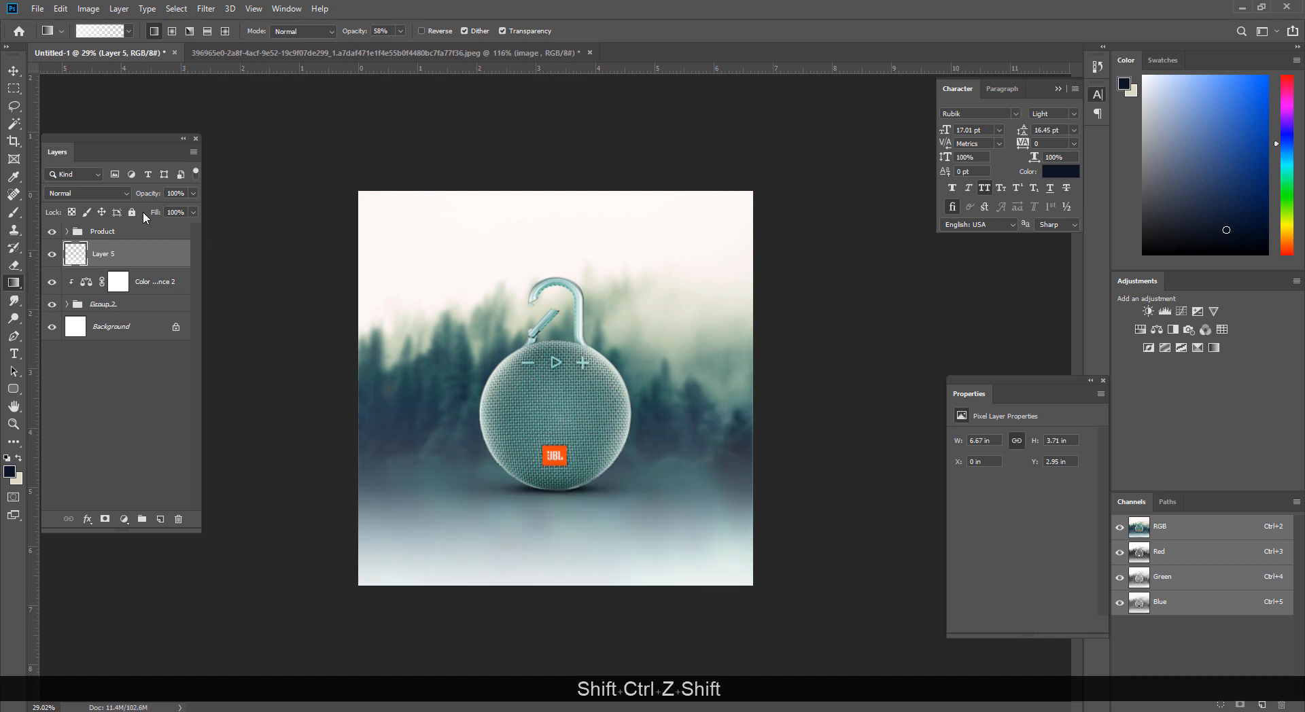
pyautogui.moveTo(187, 213); pyautogui.dragTo(179, 215)
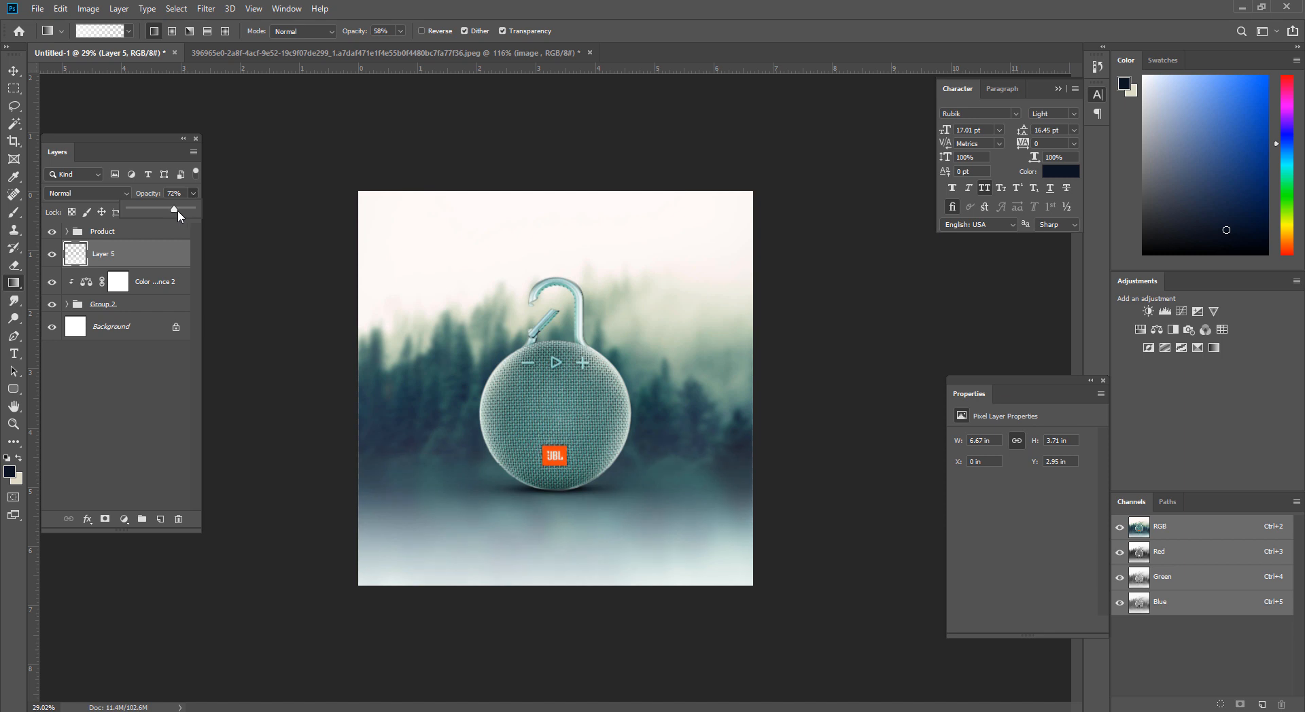
pyautogui.moveTo(183, 215); pyautogui.dragTo(182, 215)
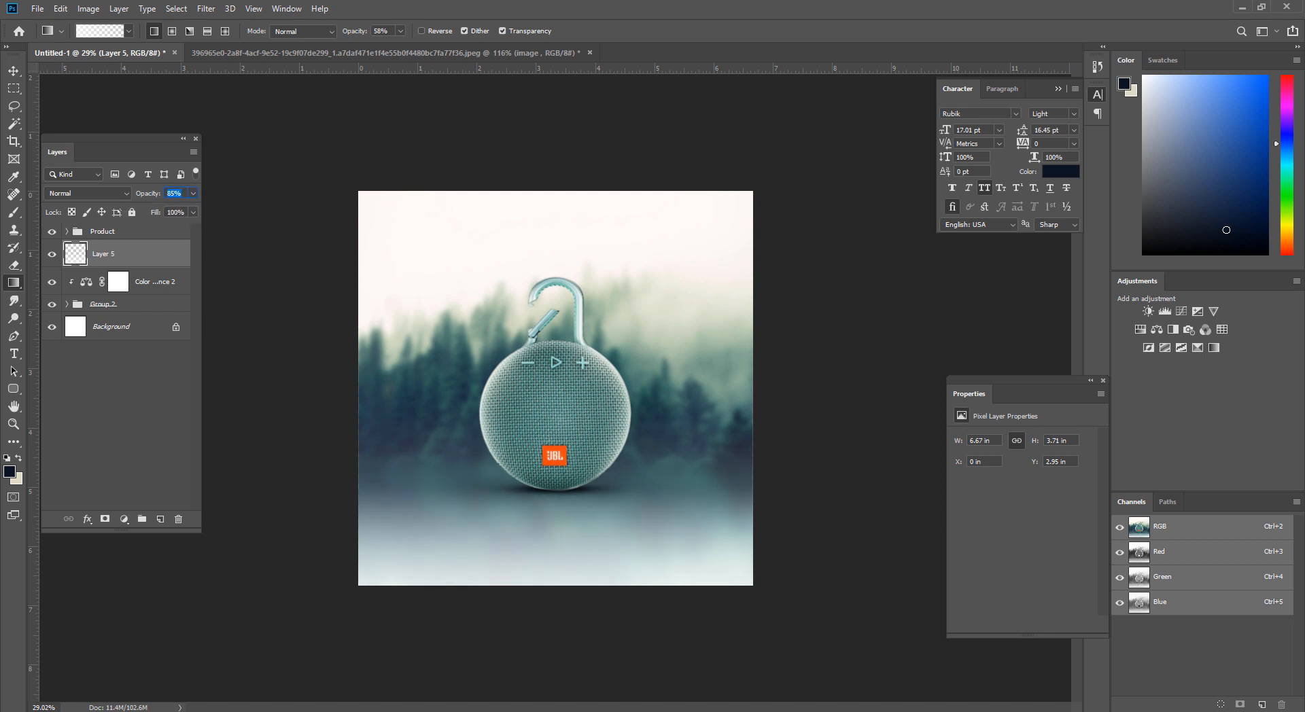
pyautogui.write('80')
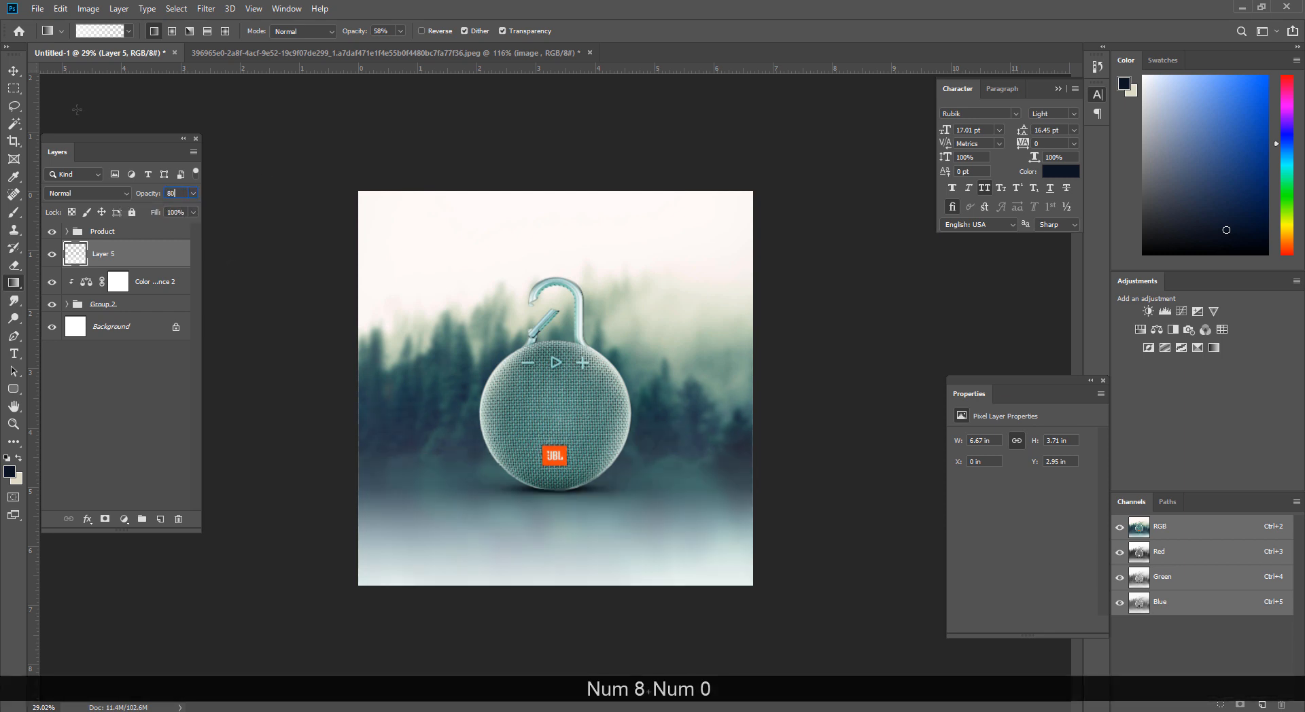
pyautogui.click(24, 89)
# Step: Switch to the New folder (33) window, examine the four other speaker photos and return to the composition
pyautogui.moveTo(626, 489); pyautogui.dragTo(652, 537)
pyautogui.moveTo(658, 438); pyautogui.dragTo(554, 422)
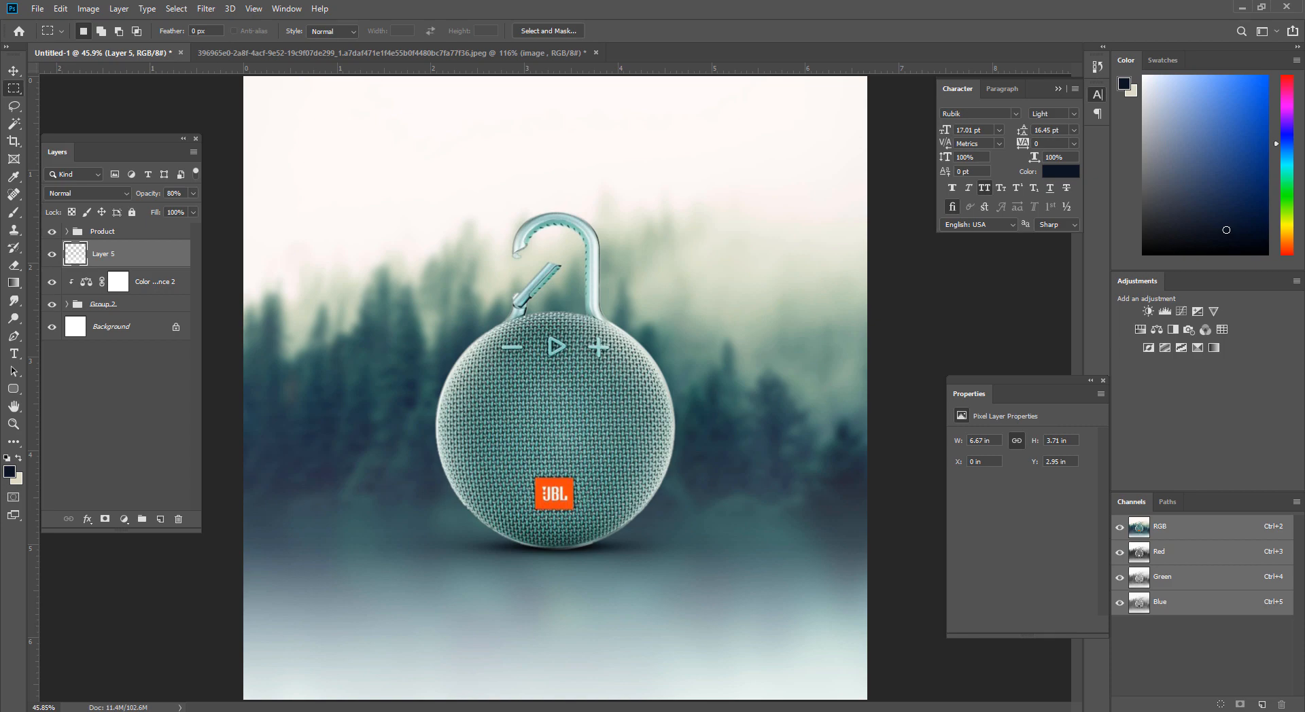
pyautogui.hotkey('alt', 'Tab')
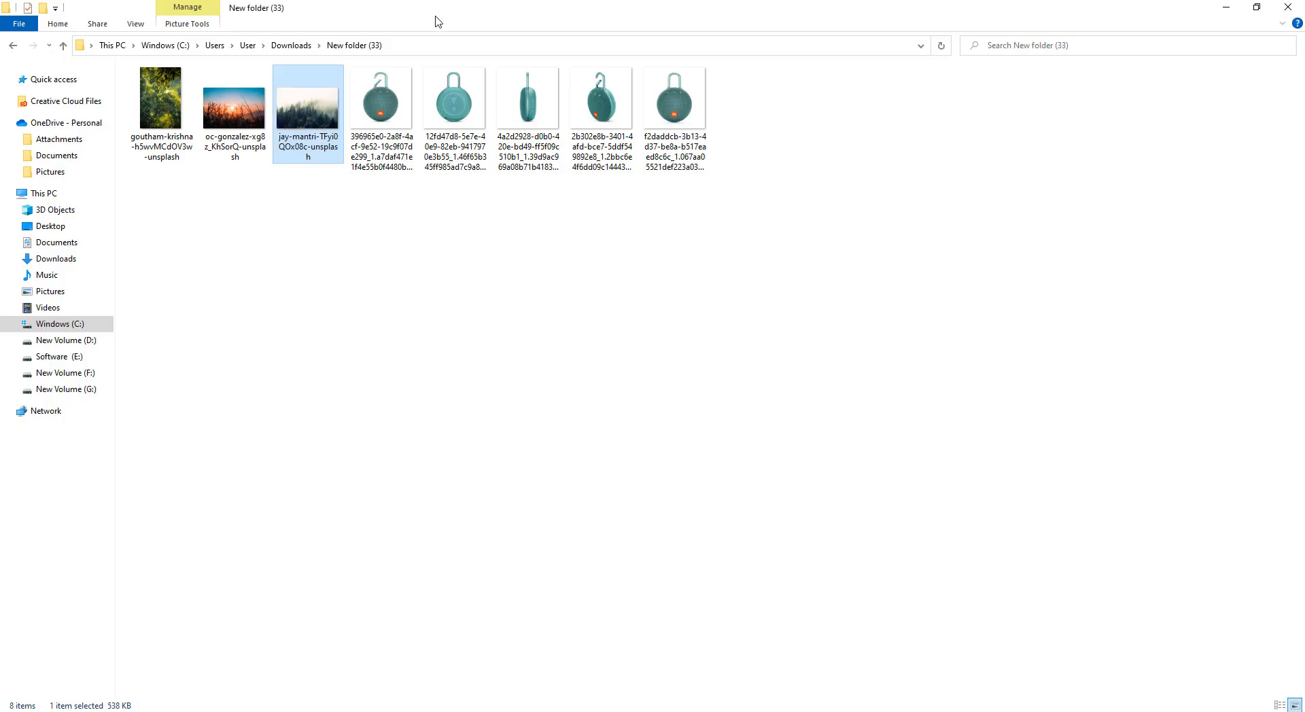
pyautogui.click(466, 102)
pyautogui.moveTo(491, 236); pyautogui.dragTo(741, 76)
pyautogui.moveTo(677, 128); pyautogui.dragTo(426, 590)
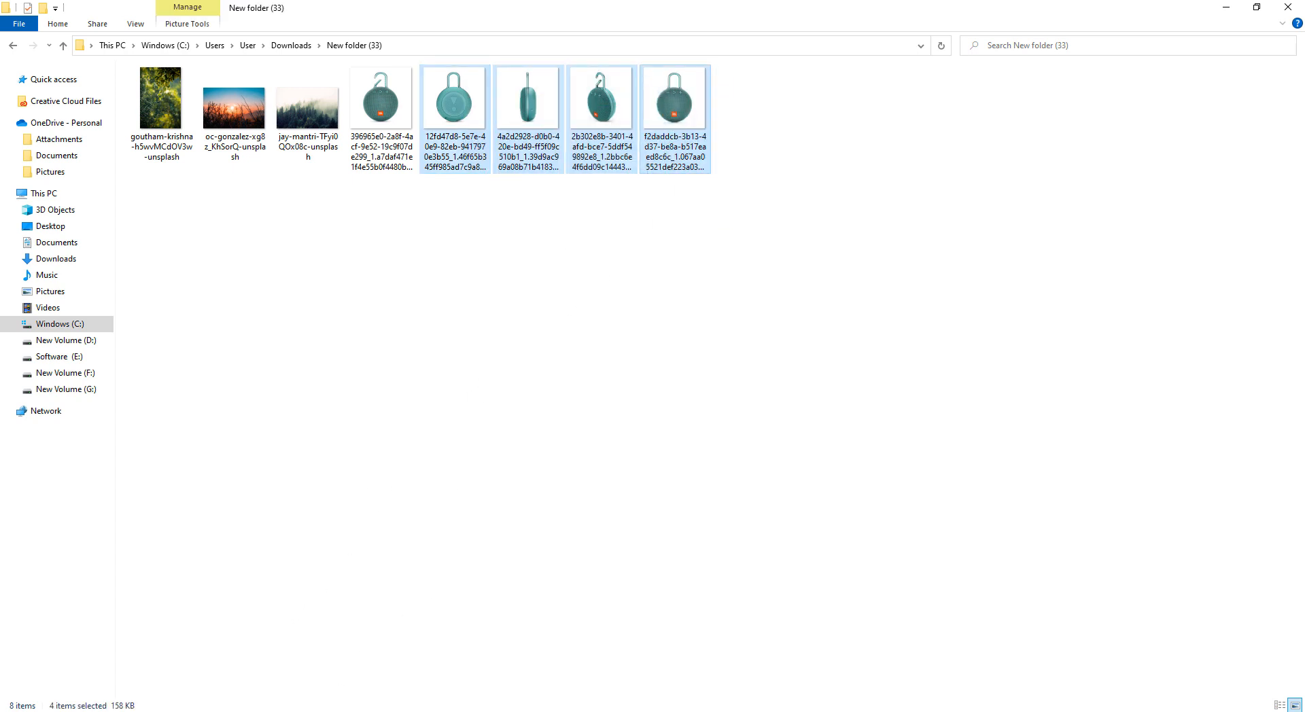
pyautogui.hotkey('alt', 'Tab')
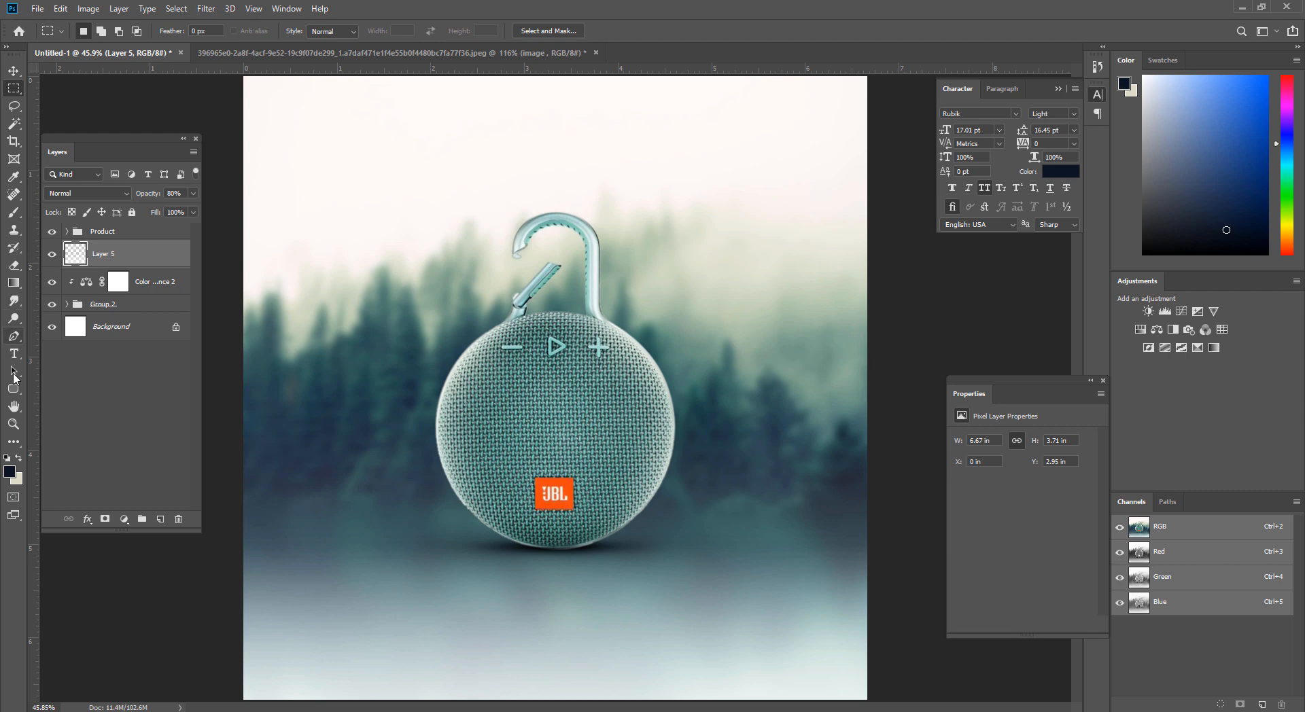
# Step: Draw a small dark navy rounded square with a 10 px radius on the ground below the speaker's left side
pyautogui.click(13, 387)
pyautogui.moveTo(318, 499)
pyautogui.mouseDown()
pyautogui.moveTo(351, 597)
pyautogui.moveTo(370, 311)
pyautogui.moveTo(442, 378)
pyautogui.moveTo(448, 369)
pyautogui.moveTo(467, 402)
pyautogui.moveTo(435, 410)
pyautogui.moveTo(476, 408)
pyautogui.moveTo(486, 360)
pyautogui.moveTo(465, 407)
pyautogui.mouseUp()
# Step: Select the Product group and nudge it further upward, leaving more space beneath the speaker
pyautogui.click(107, 235)
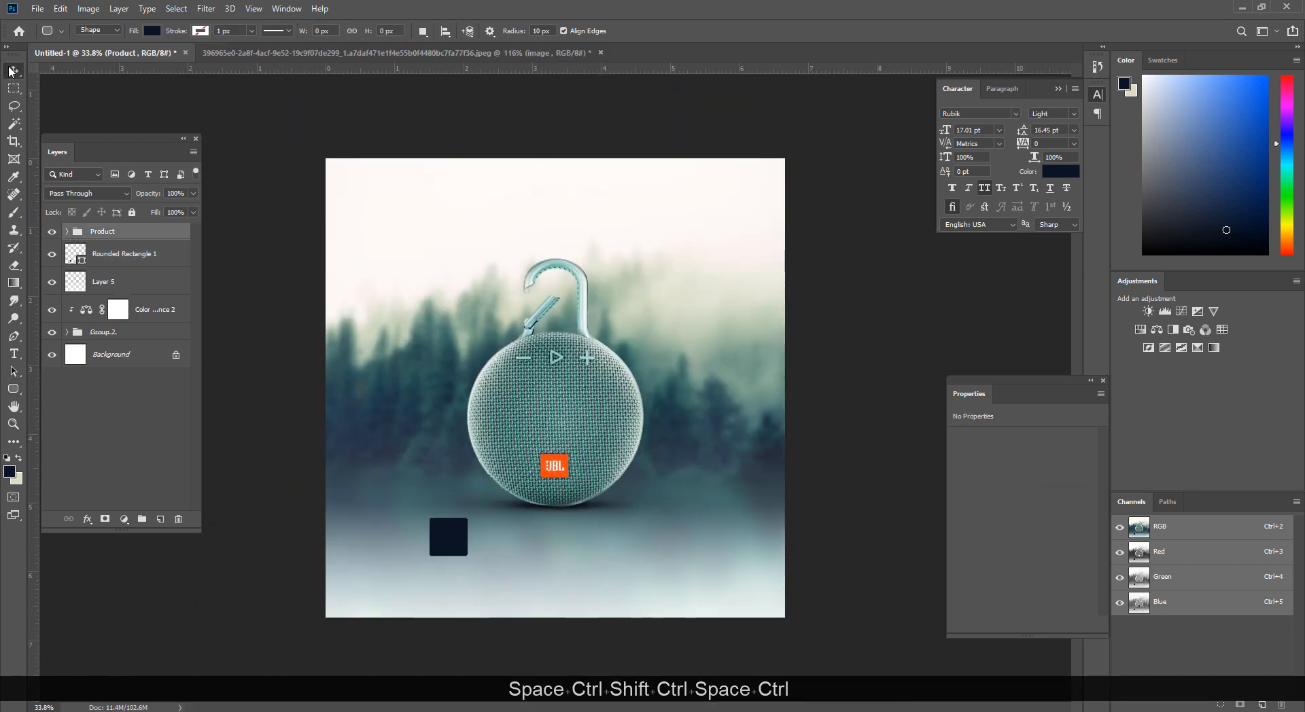
pyautogui.click(12, 76)
pyautogui.press('Up')
pyautogui.press('Up')
pyautogui.press('Up')
pyautogui.press('Up')
pyautogui.press('Up')
pyautogui.press('Up')
pyautogui.press('Up')
pyautogui.press('Up')
pyautogui.press('Up')
pyautogui.press('Up')
pyautogui.press('Up')
pyautogui.press('Up')
pyautogui.press('Up')
pyautogui.press('Up')
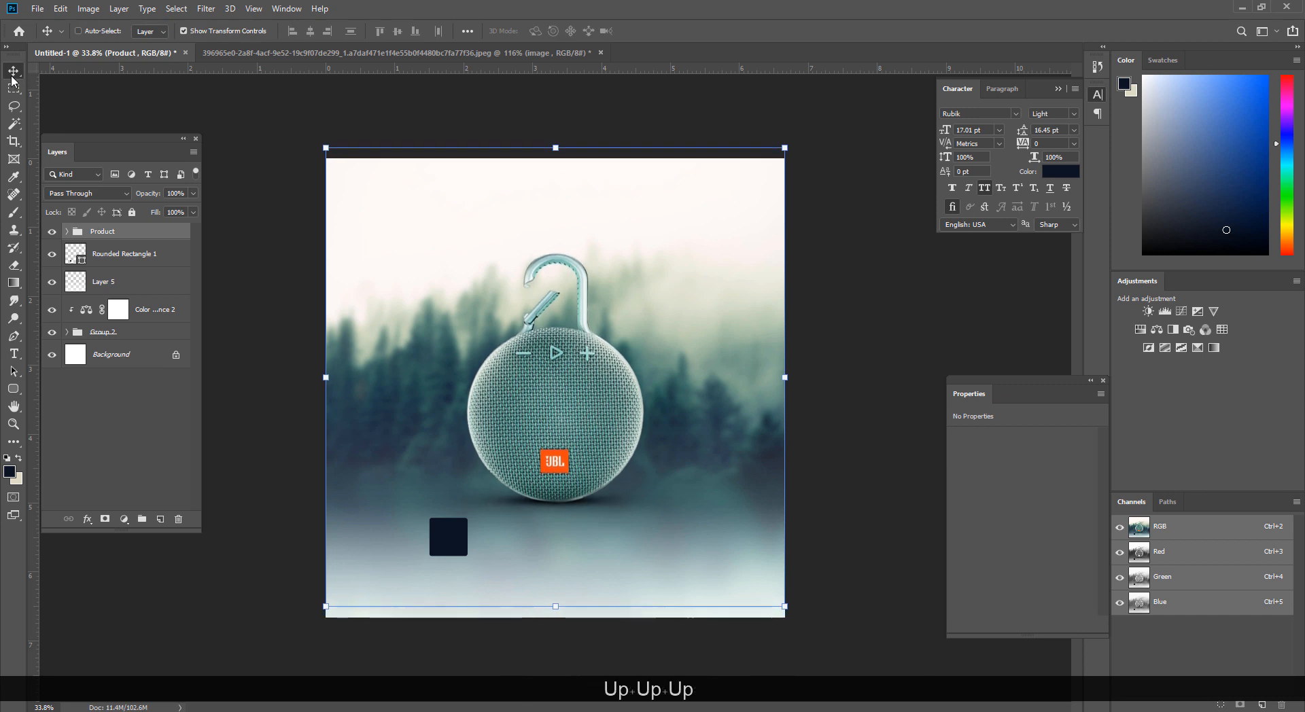
pyautogui.press('Up')
pyautogui.press('Up')
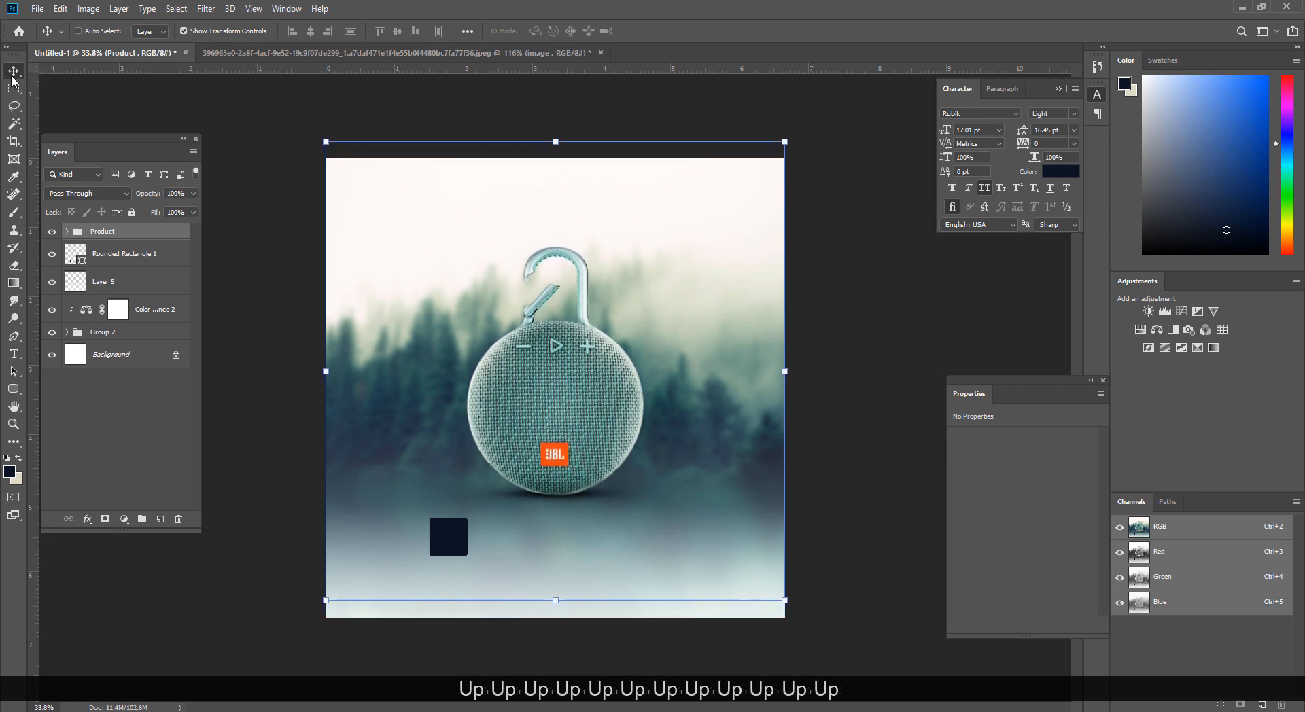
pyautogui.press('Return')
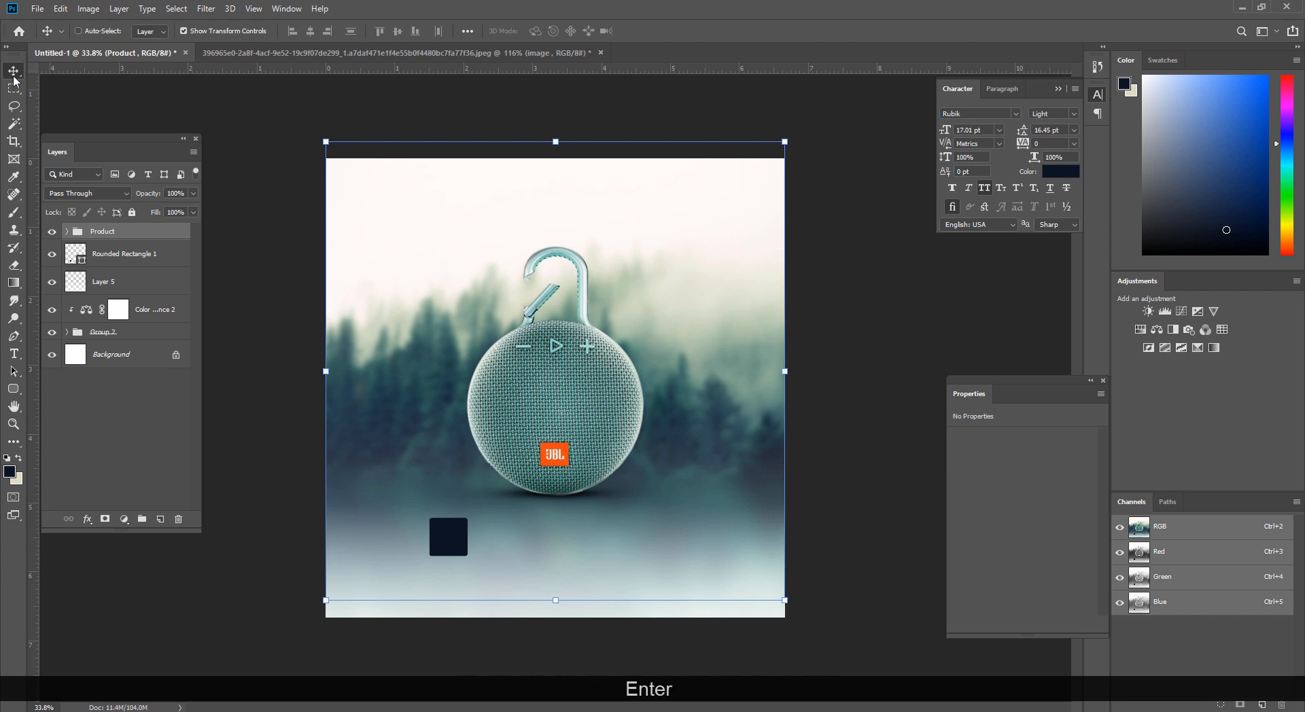
# Step: Select the canvas area above the ground line and draw a white gradient upward across it on a new layer
pyautogui.click(14, 212)
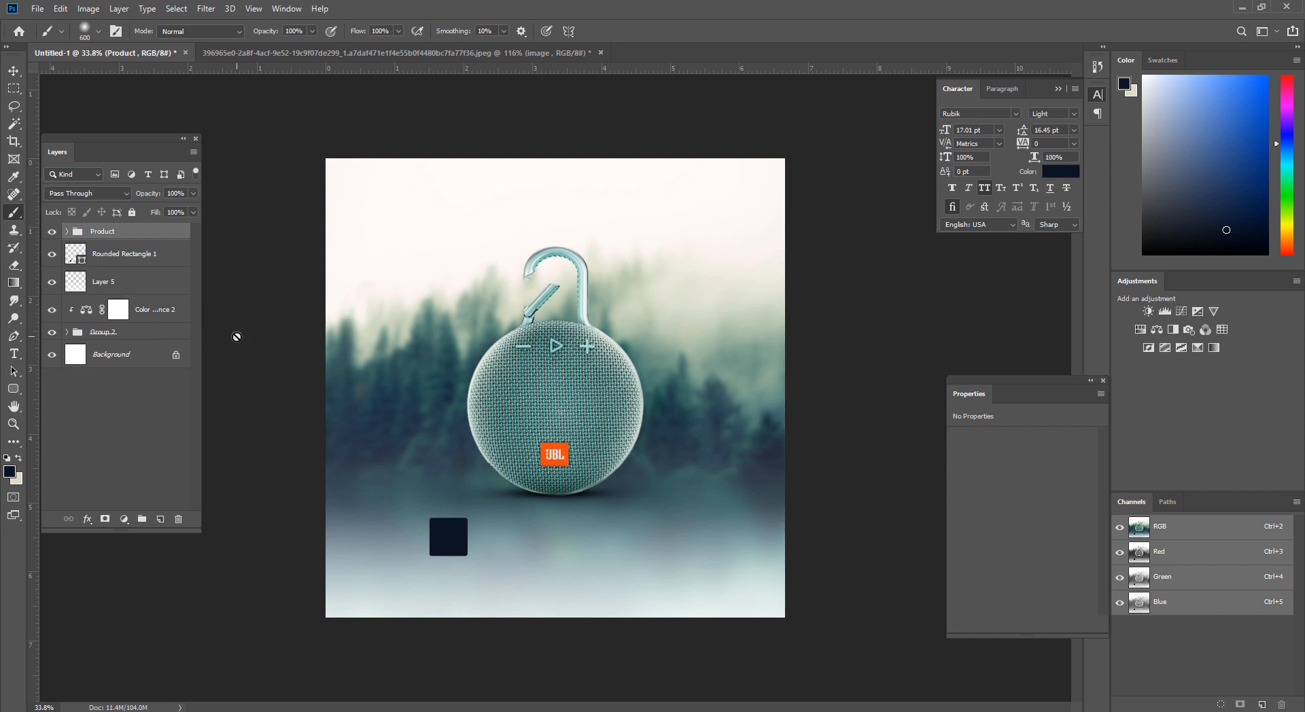
pyautogui.click(15, 285)
pyautogui.click(13, 88)
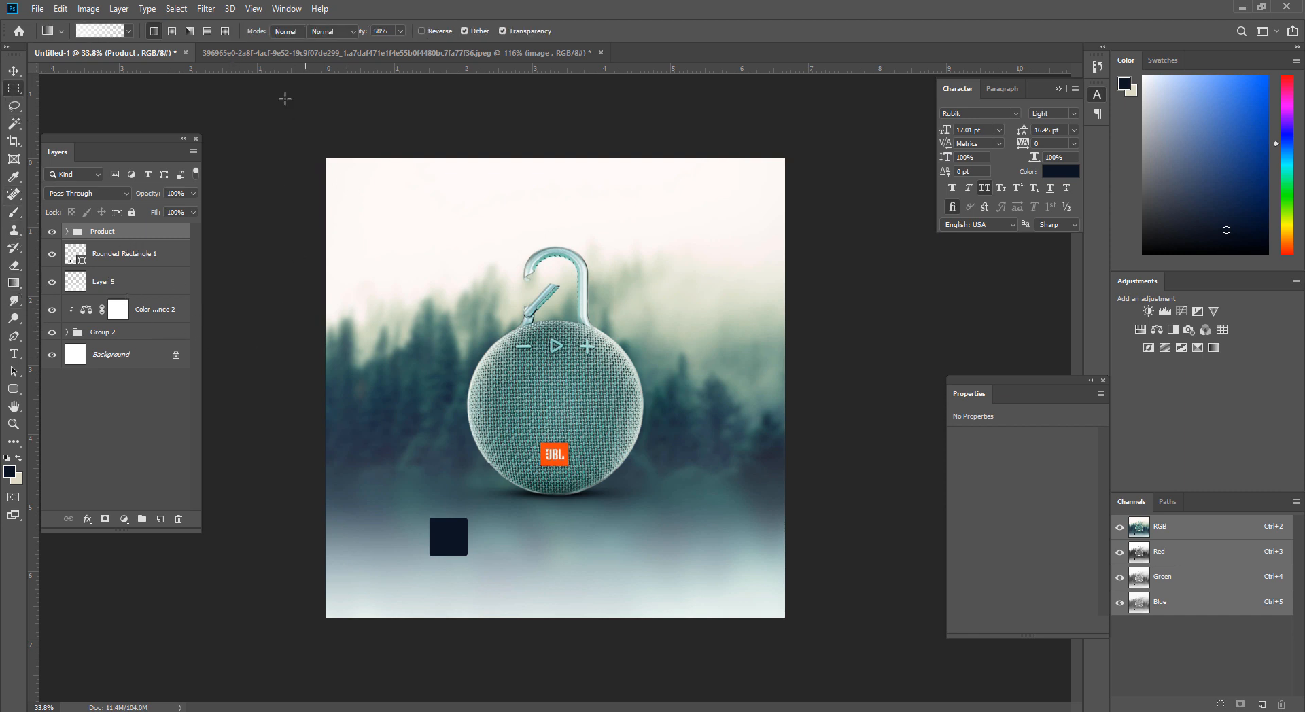
pyautogui.moveTo(326, 158)
pyautogui.mouseDown()
pyautogui.moveTo(1172, 537)
pyautogui.moveTo(1216, 469)
pyautogui.moveTo(1250, 482)
pyautogui.mouseUp()
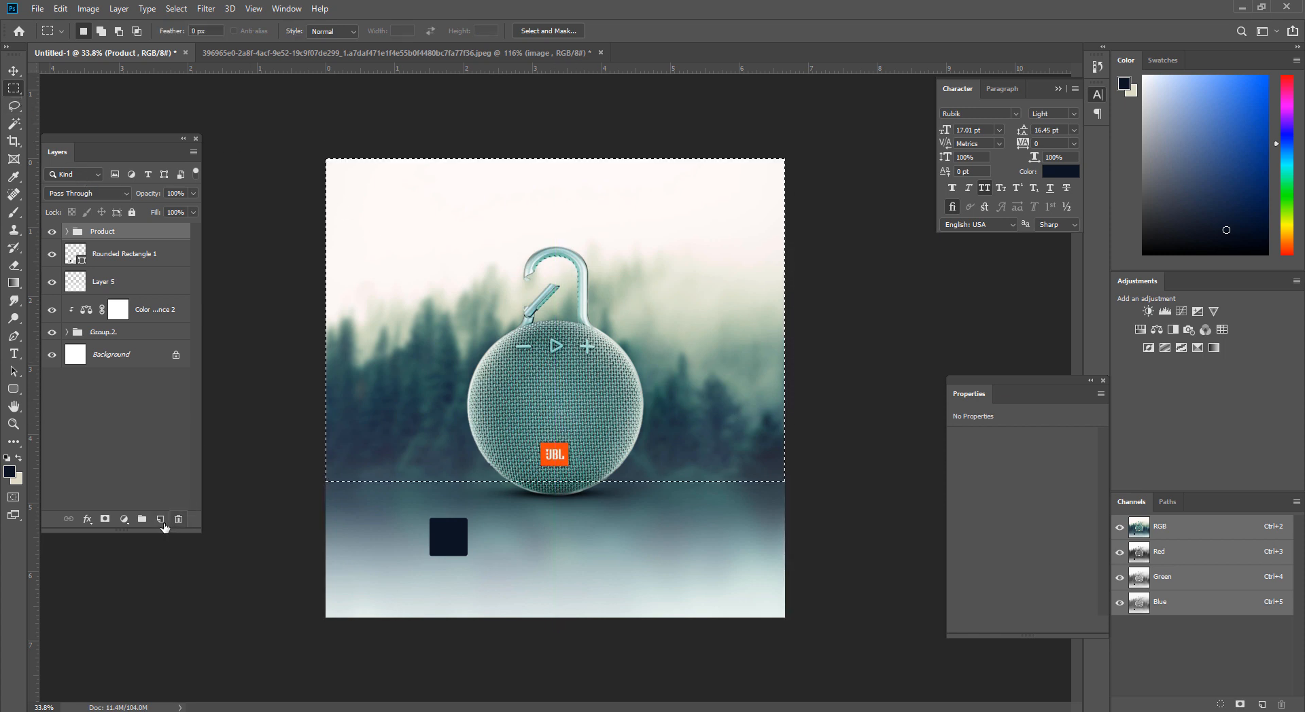
pyautogui.click(161, 520)
pyautogui.press('g')
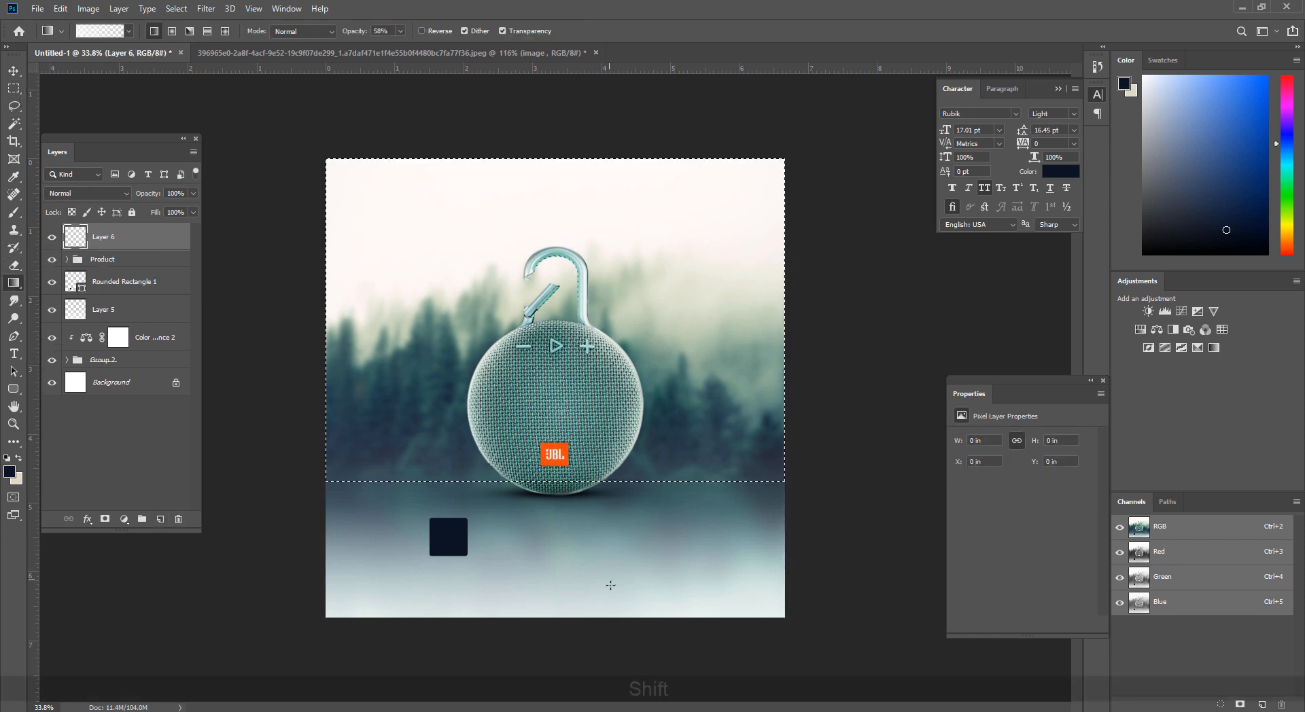
pyautogui.moveTo(610, 585); pyautogui.dragTo(612, 282)
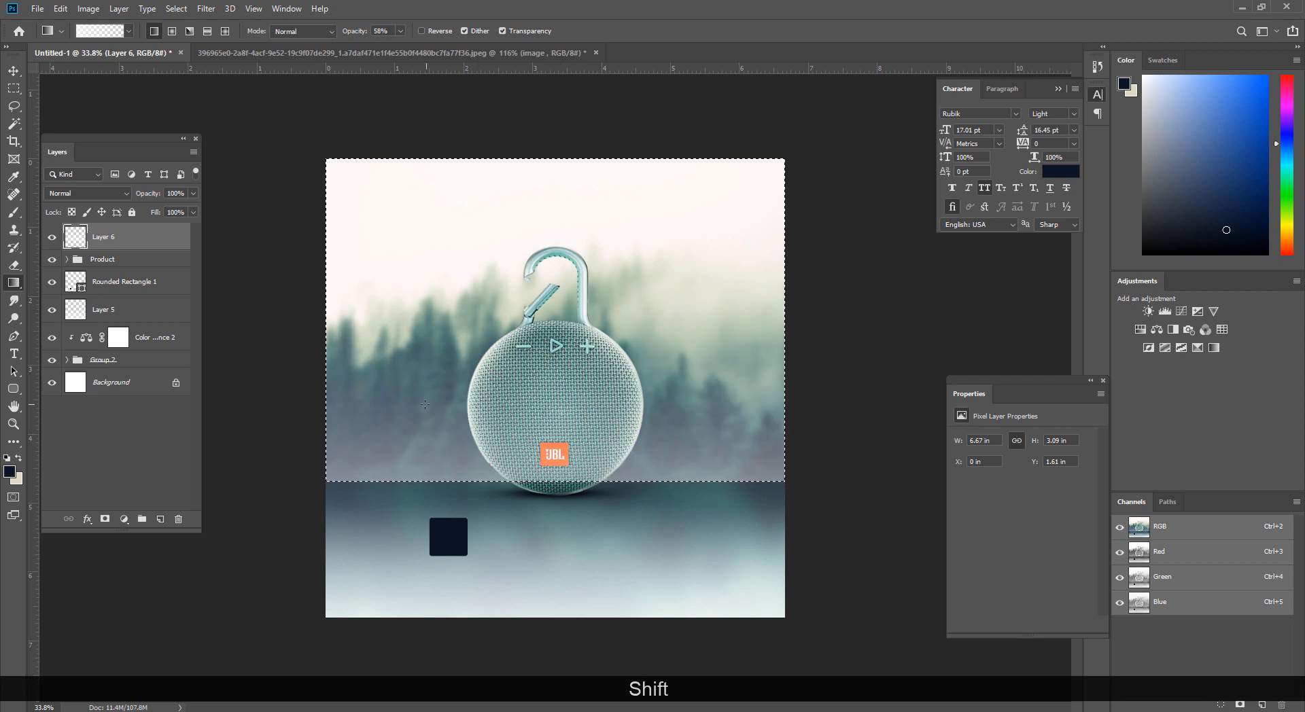
pyautogui.hotkey('ctrl', 'd')
# Step: Set Layer 6 to Screen blending and move it below the Rounded Rectangle 1 layer
pyautogui.click(60, 193)
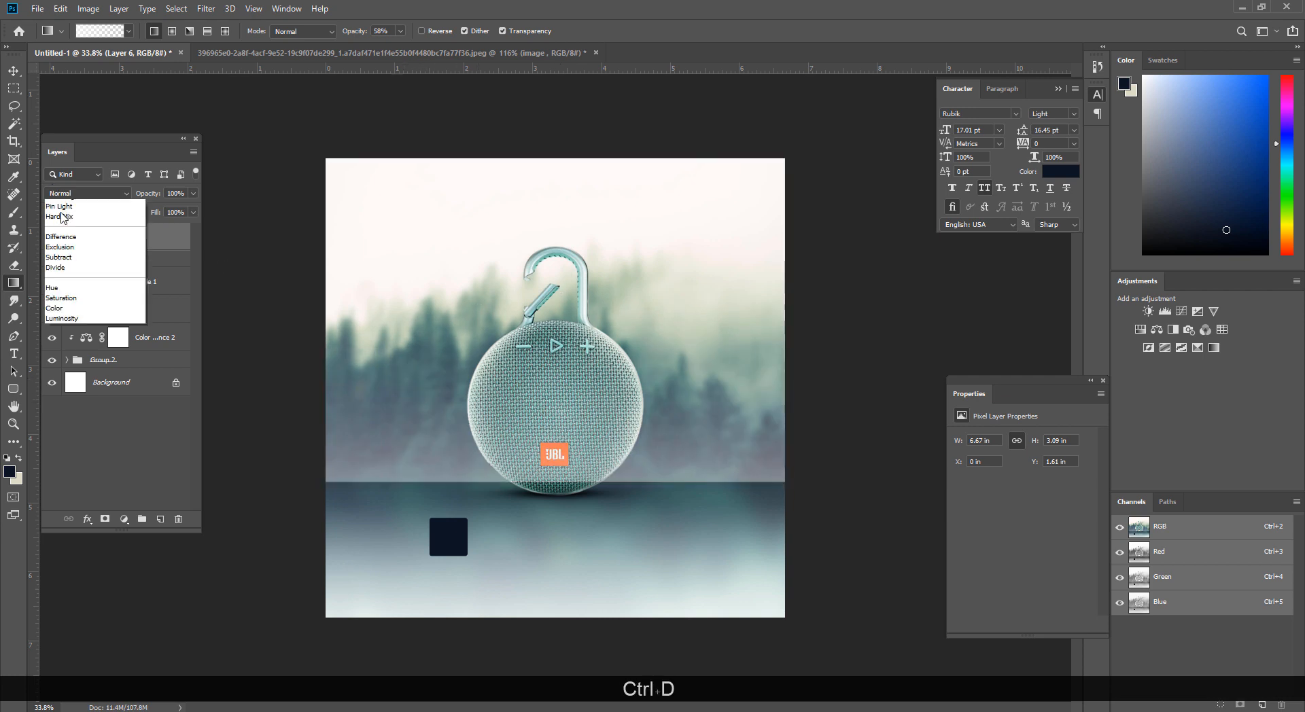
pyautogui.click(62, 280)
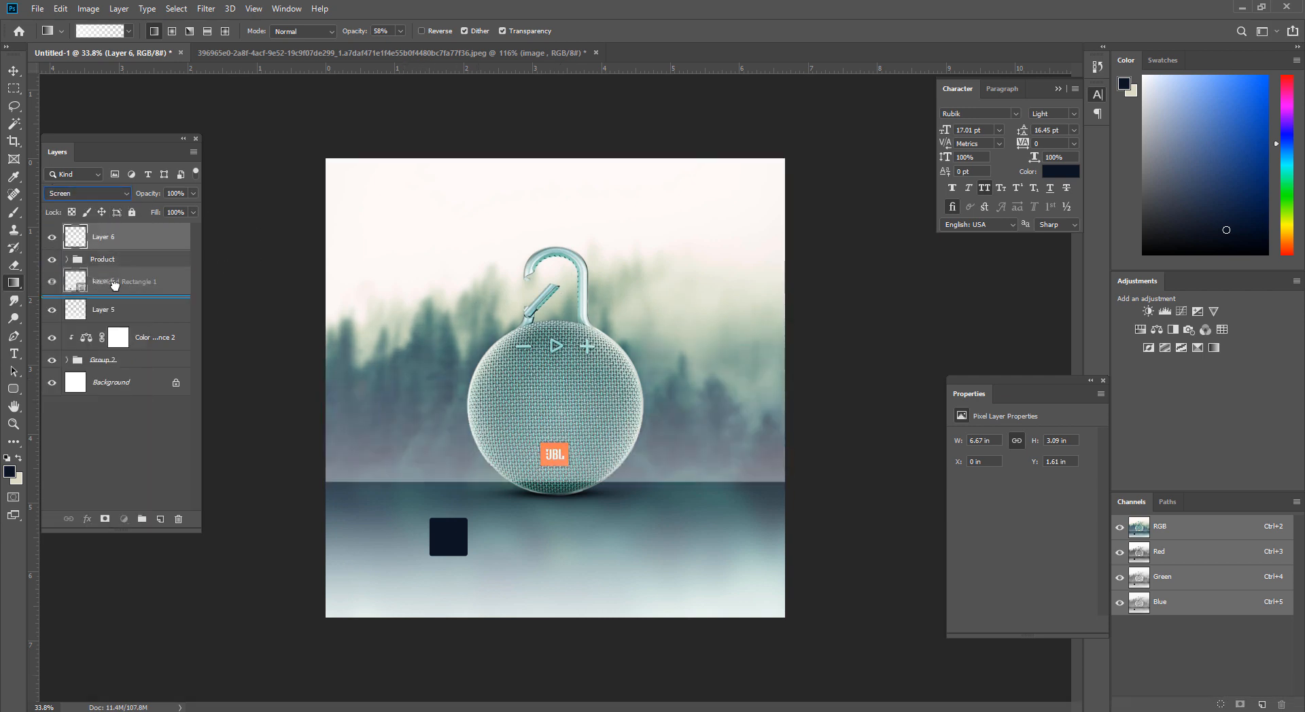
pyautogui.moveTo(114, 285); pyautogui.dragTo(114, 296)
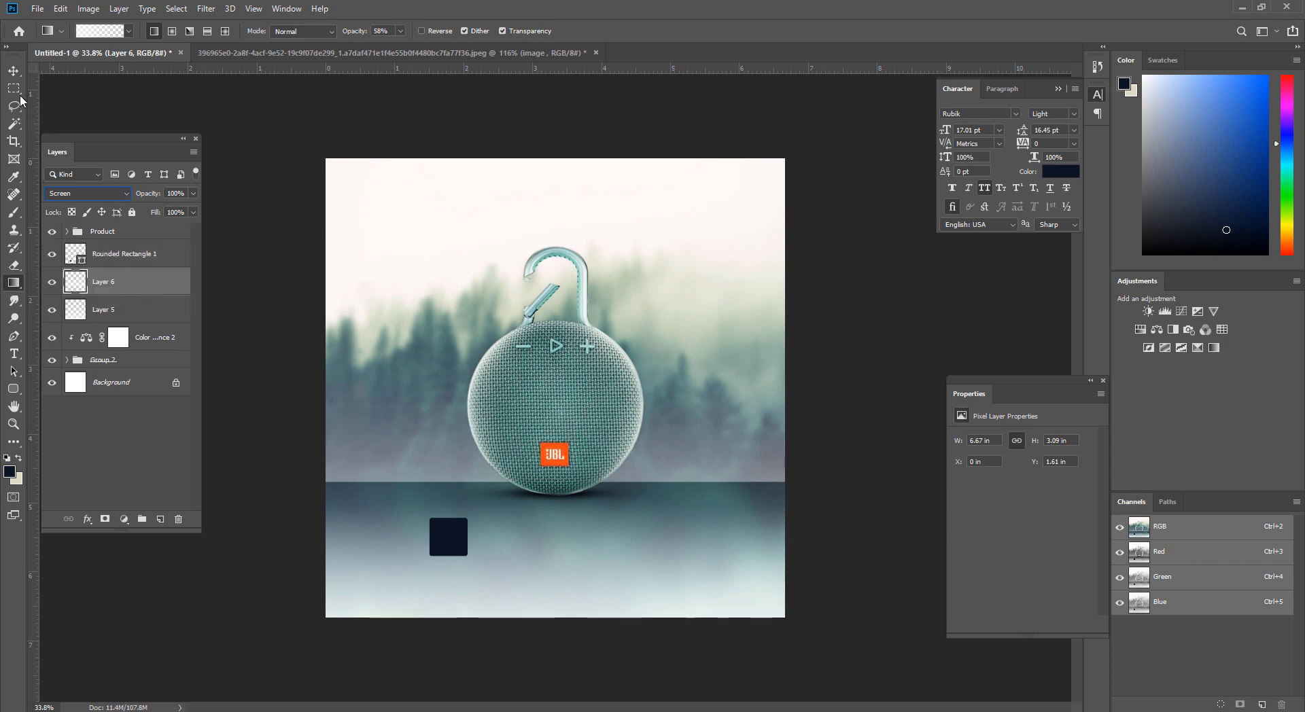
# Step: Convert Layer 6 to a smart object and apply a Gaussian Blur with a 24.9 px radius
pyautogui.press('v')
pyautogui.rightClick(136, 295)
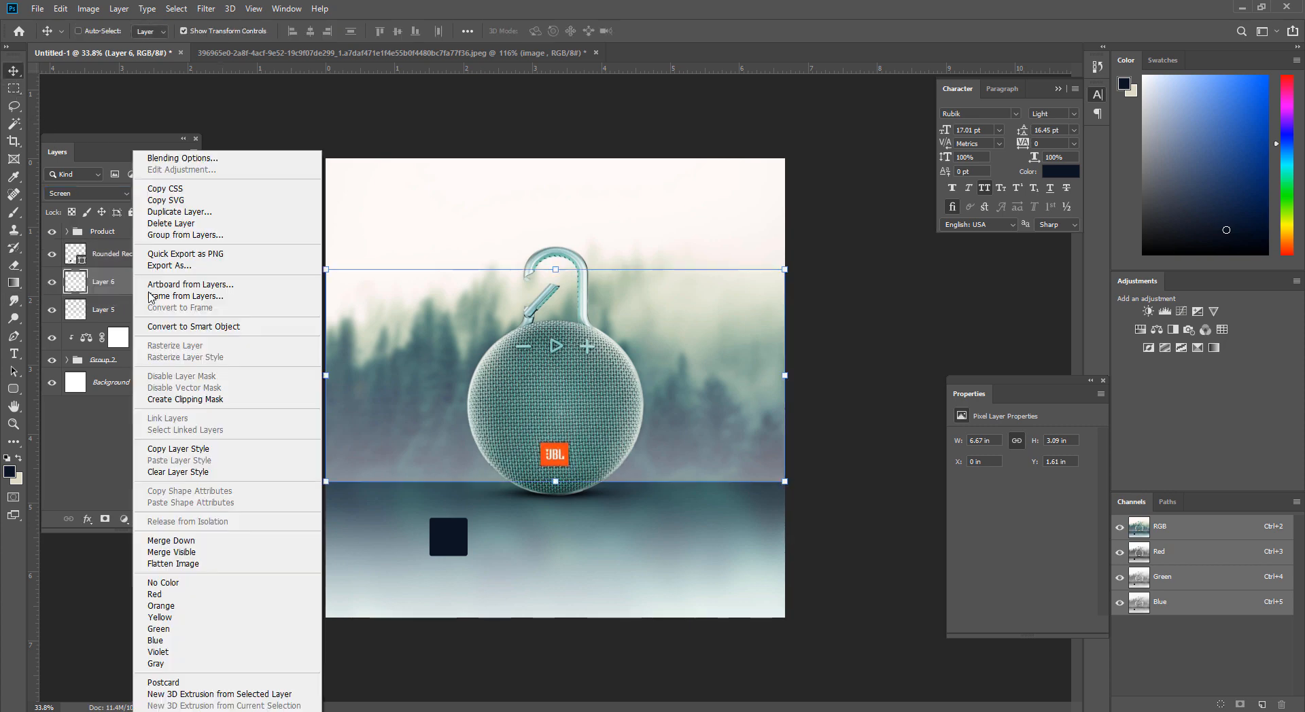
pyautogui.click(175, 326)
pyautogui.click(206, 9)
pyautogui.moveTo(288, 167)
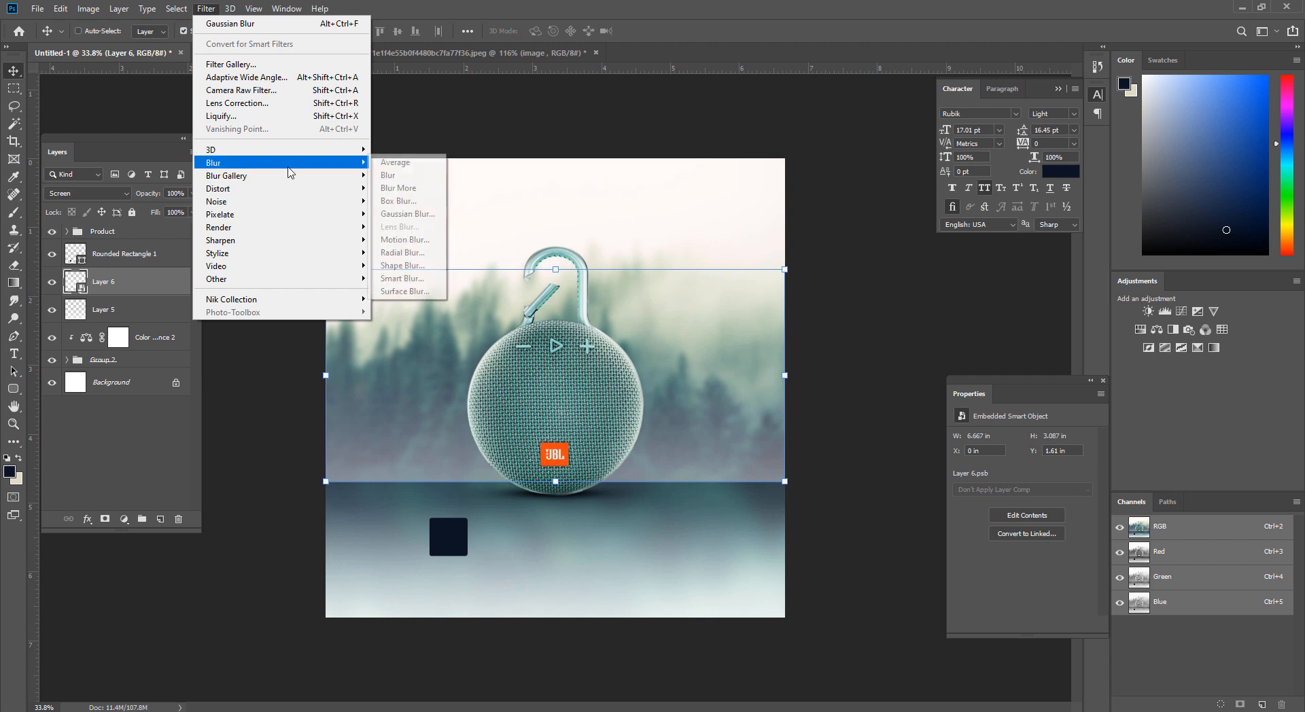
pyautogui.click(406, 214)
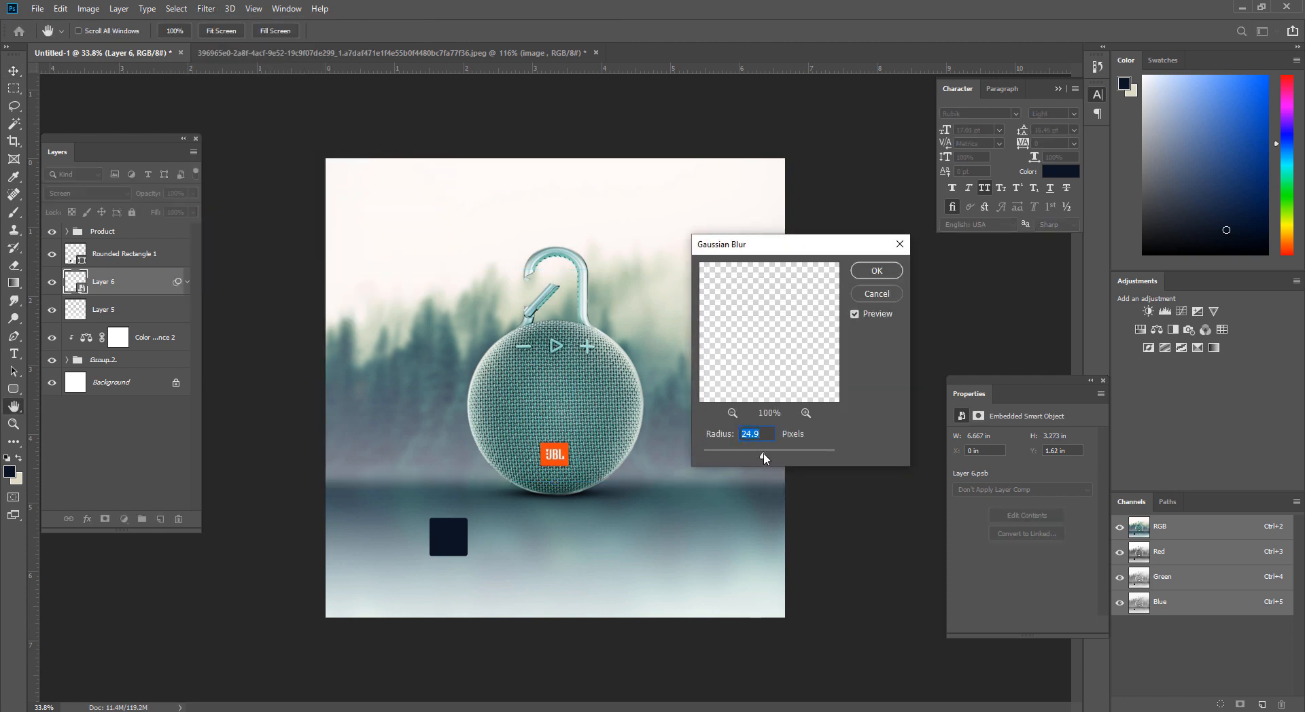
pyautogui.click(853, 276)
# Step: Change Layer 6's blending mode to Soft Light
pyautogui.click(87, 193)
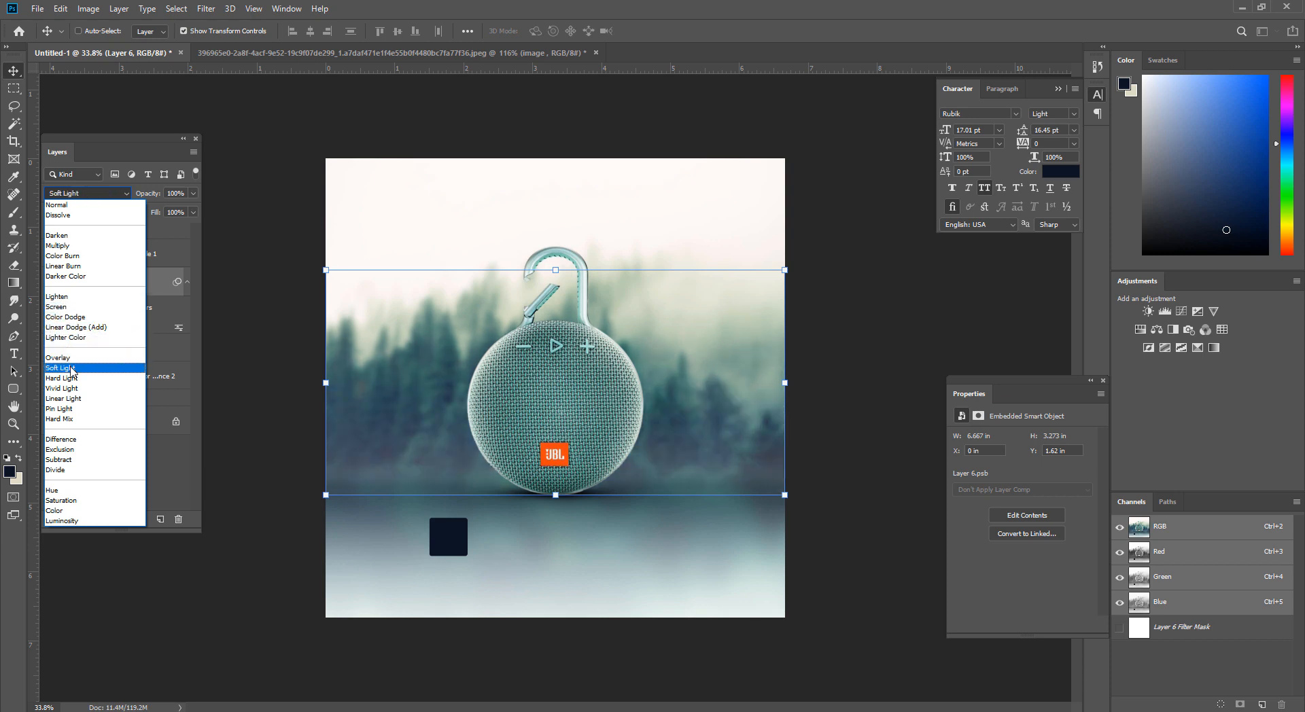
pyautogui.click(72, 369)
pyautogui.click(14, 95)
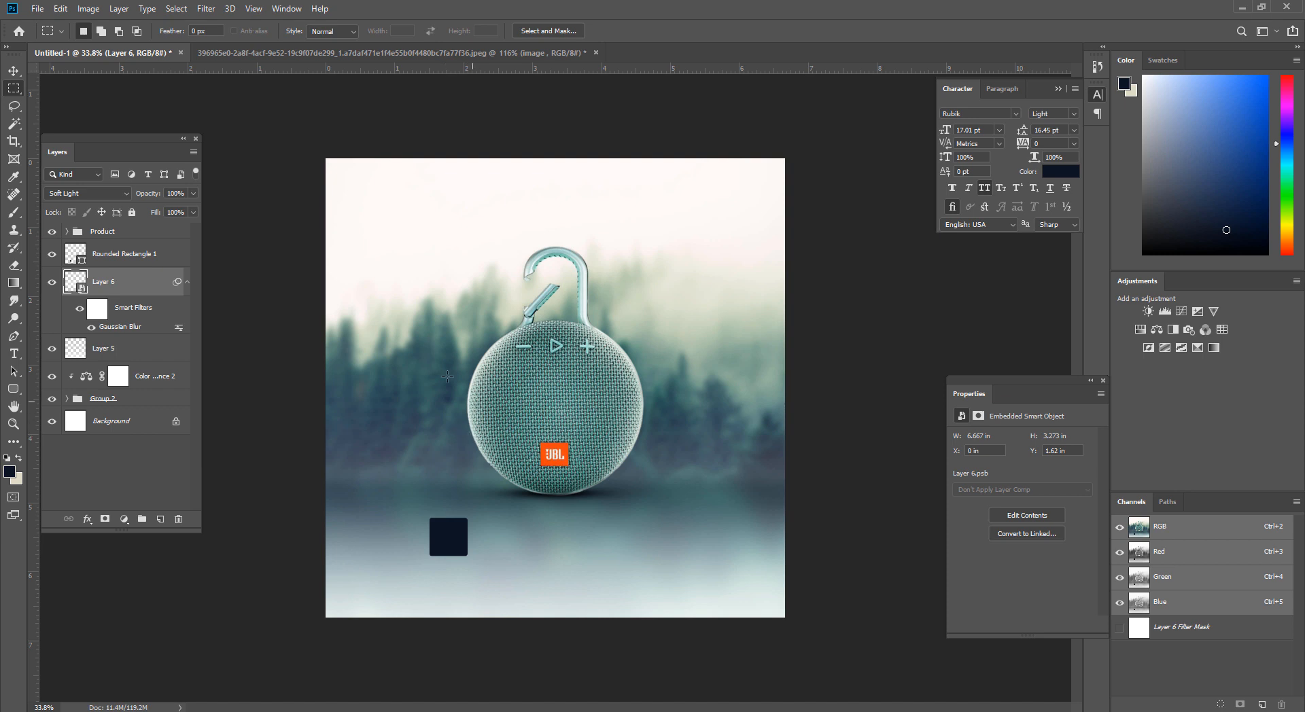
# Step: Select the Product group and nudge the speaker slightly further up the canvas
pyautogui.click(102, 231)
pyautogui.click(13, 72)
pyautogui.press('Up')
pyautogui.press('Up')
pyautogui.press('Up')
pyautogui.press('Up')
pyautogui.press('Up')
pyautogui.press('Up')
pyautogui.press('Up')
pyautogui.press('Up')
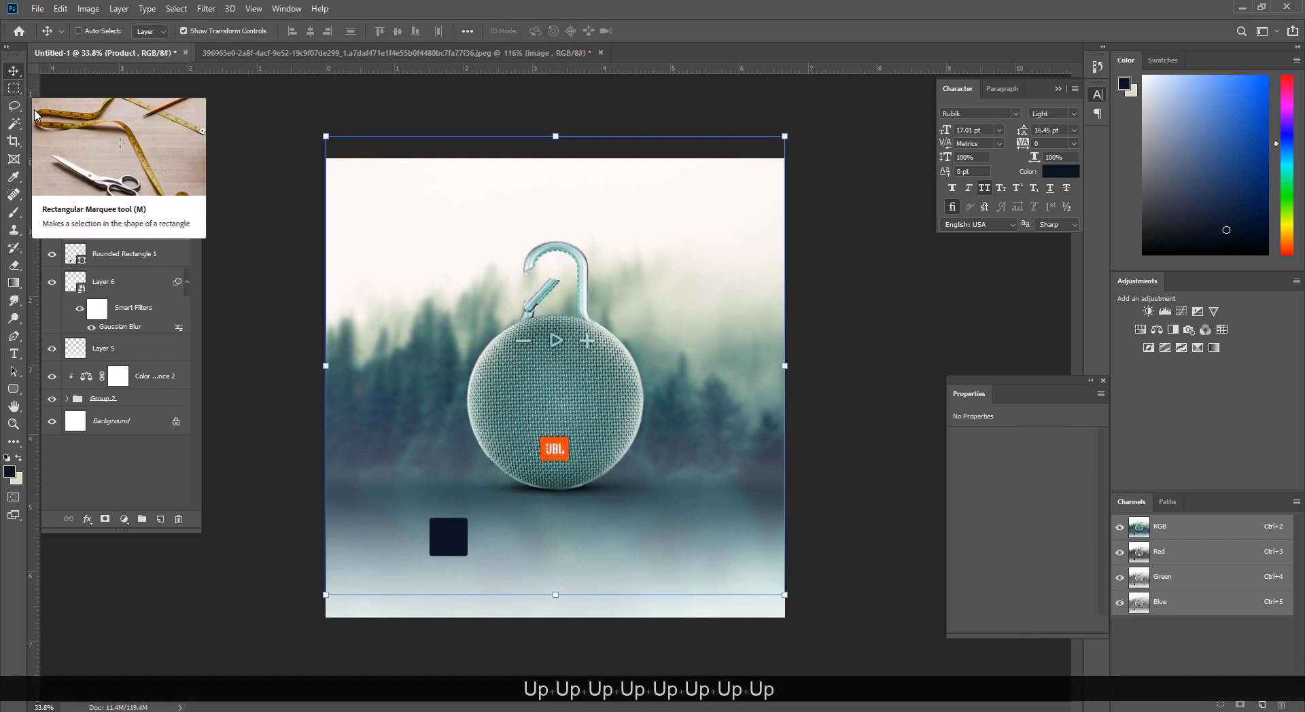
# Step: Compare Layer 4 hidden and shown inside the Product group, set its opacity to 50% and collapse the group
pyautogui.click(66, 231)
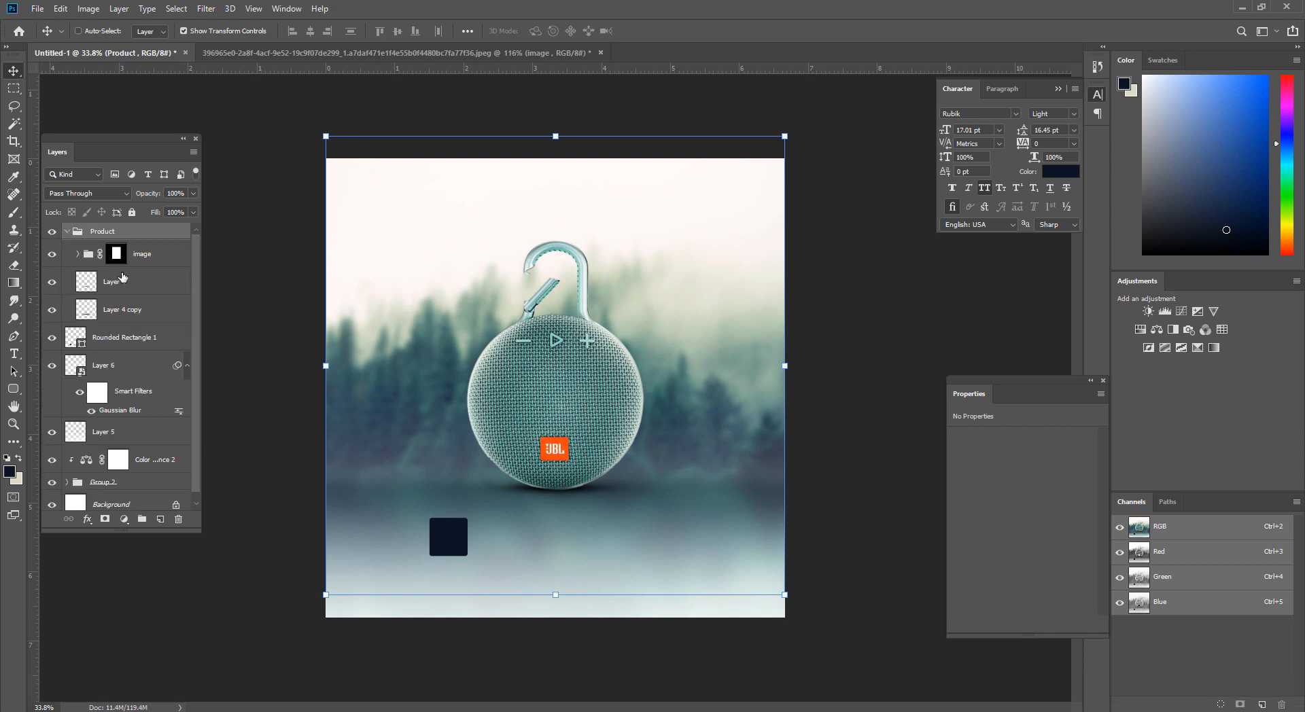
pyautogui.click(123, 277)
pyautogui.click(52, 284)
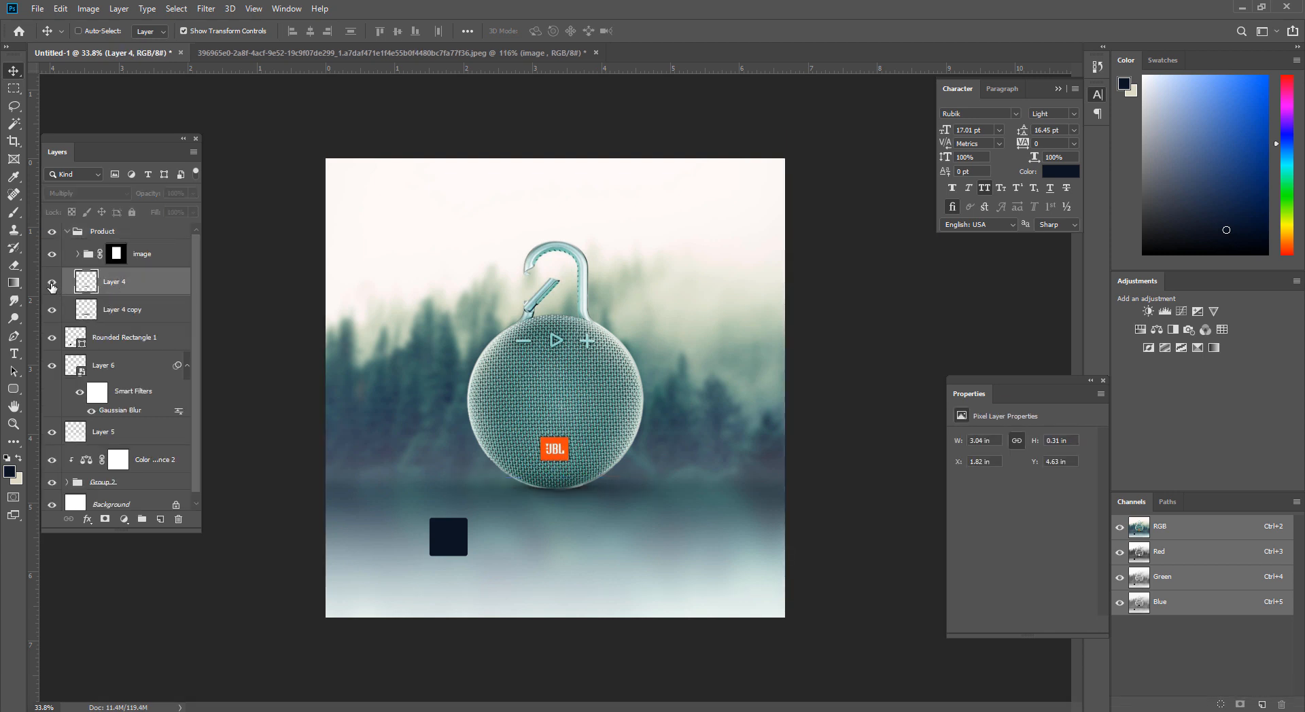
pyautogui.click(52, 285)
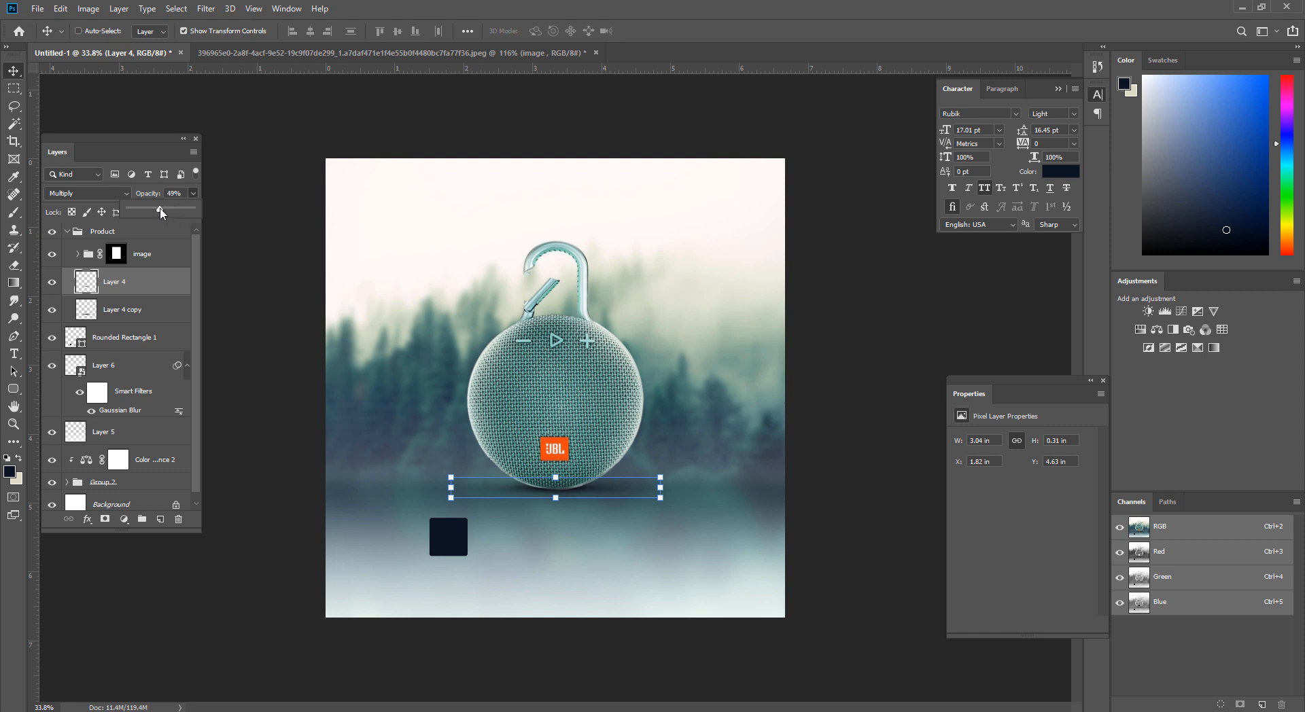
pyautogui.click(178, 194)
pyautogui.write('50')
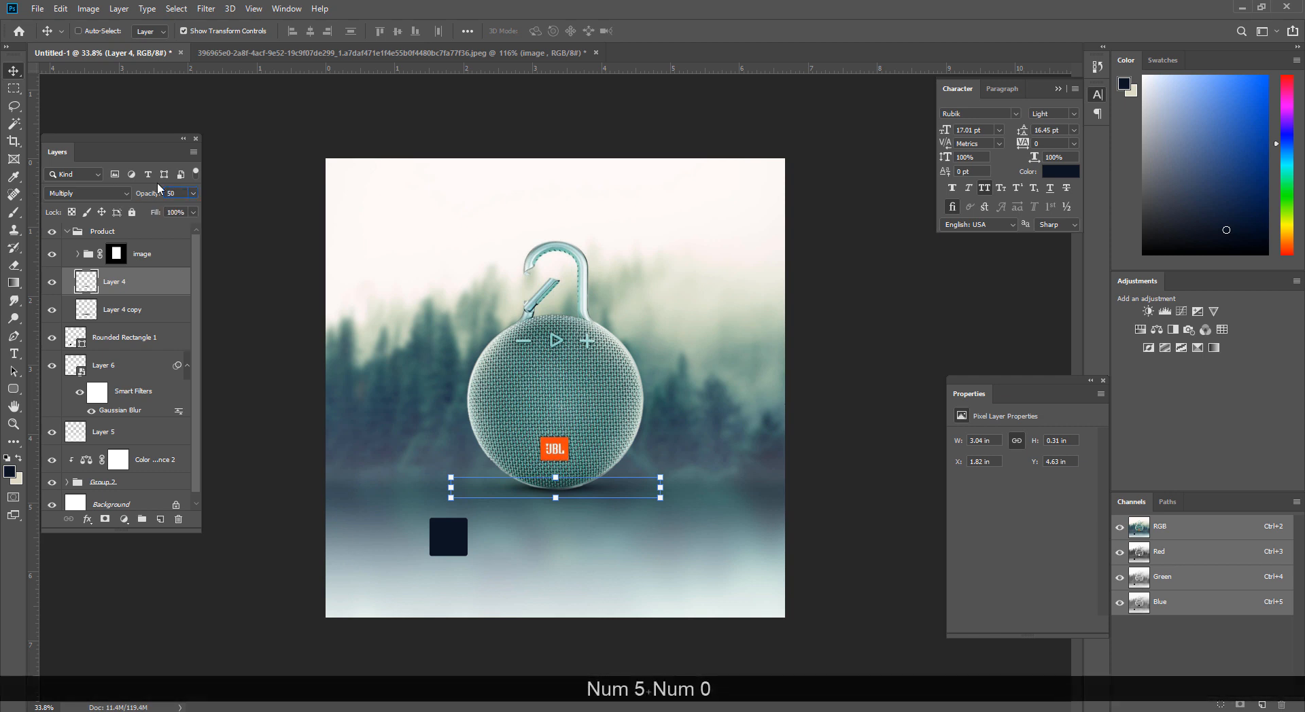
pyautogui.click(13, 106)
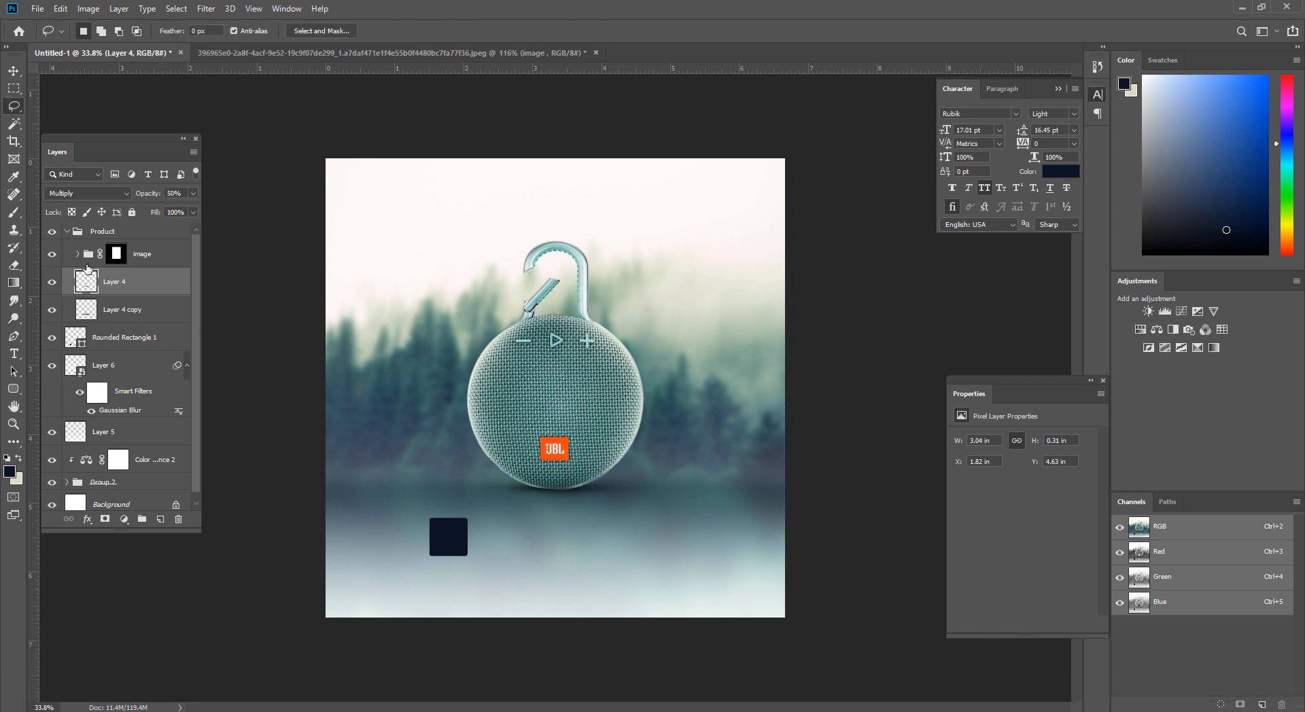
pyautogui.click(68, 236)
# Step: Enlarge the rounded square below the speaker to 208 × 208 px
pyautogui.press('v')
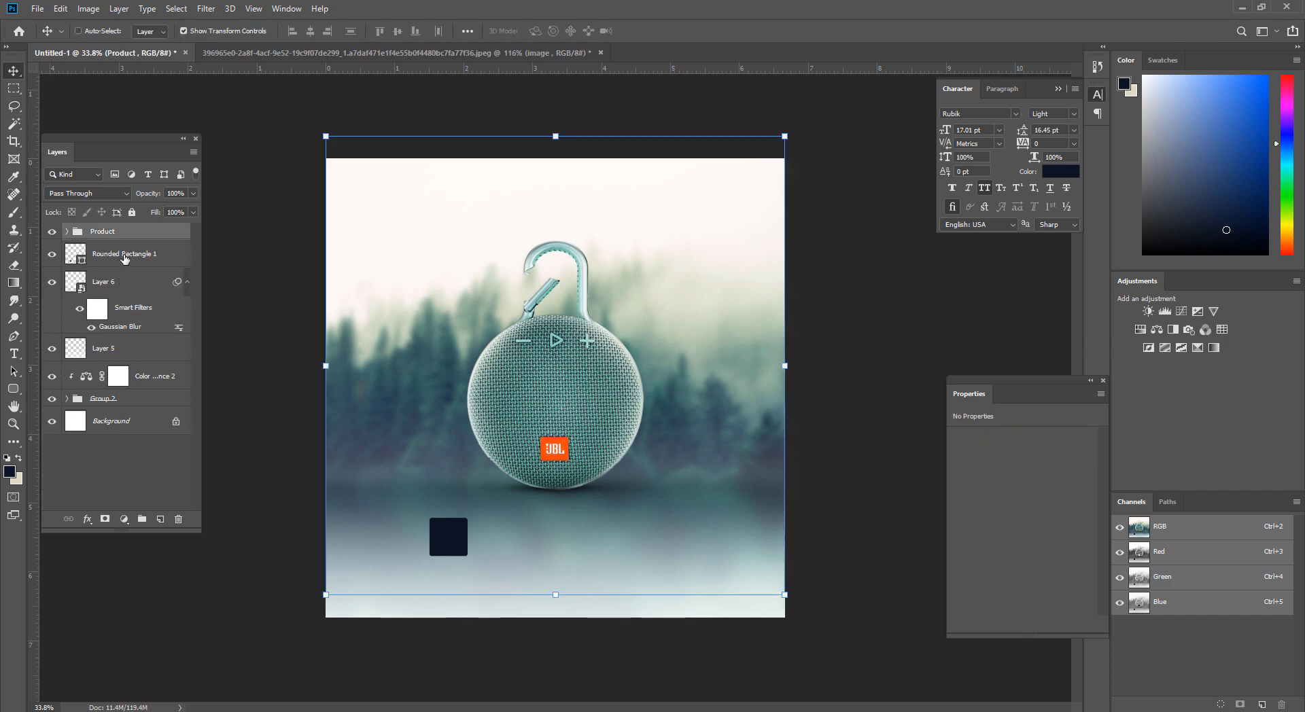
pyautogui.hotkey('ctrl', 'space')
pyautogui.moveTo(476, 555); pyautogui.dragTo(522, 536)
pyautogui.moveTo(429, 454); pyautogui.dragTo(430, 398)
pyautogui.moveTo(410, 466); pyautogui.dragTo(410, 480)
pyautogui.moveTo(481, 502); pyautogui.dragTo(456, 503)
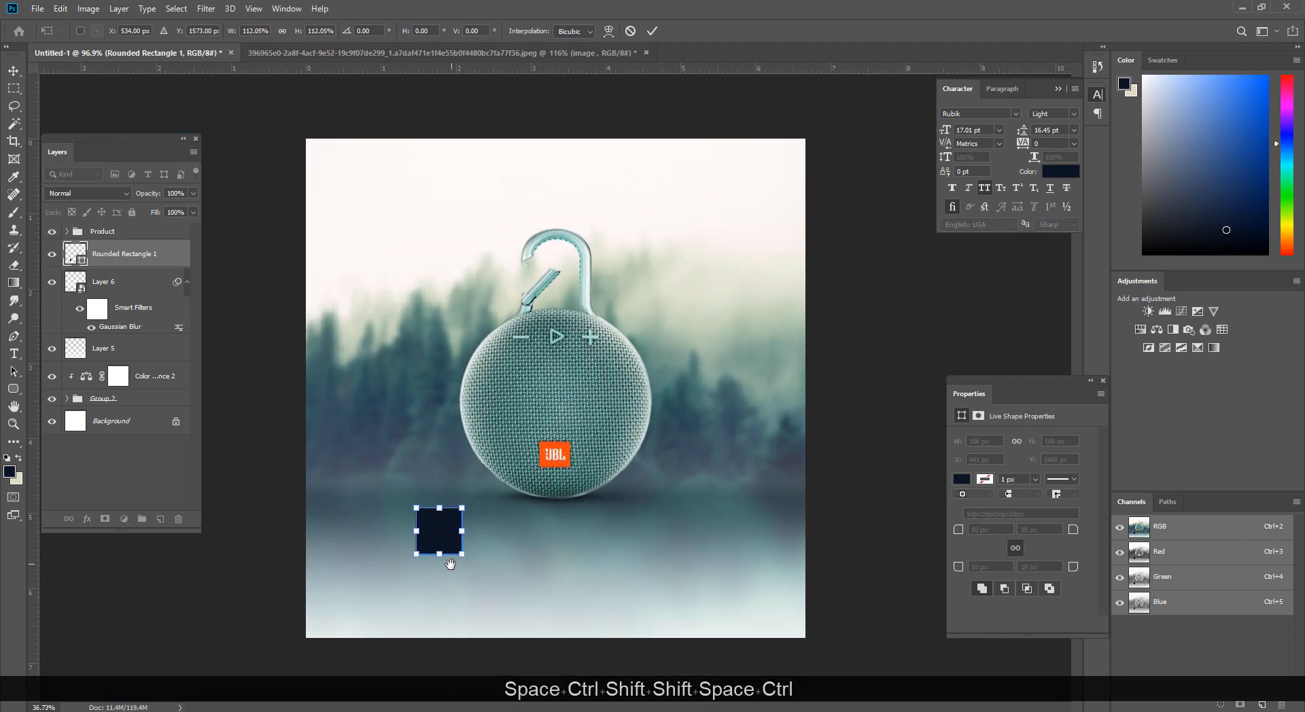
pyautogui.moveTo(438, 556); pyautogui.dragTo(462, 552)
pyautogui.press('Return')
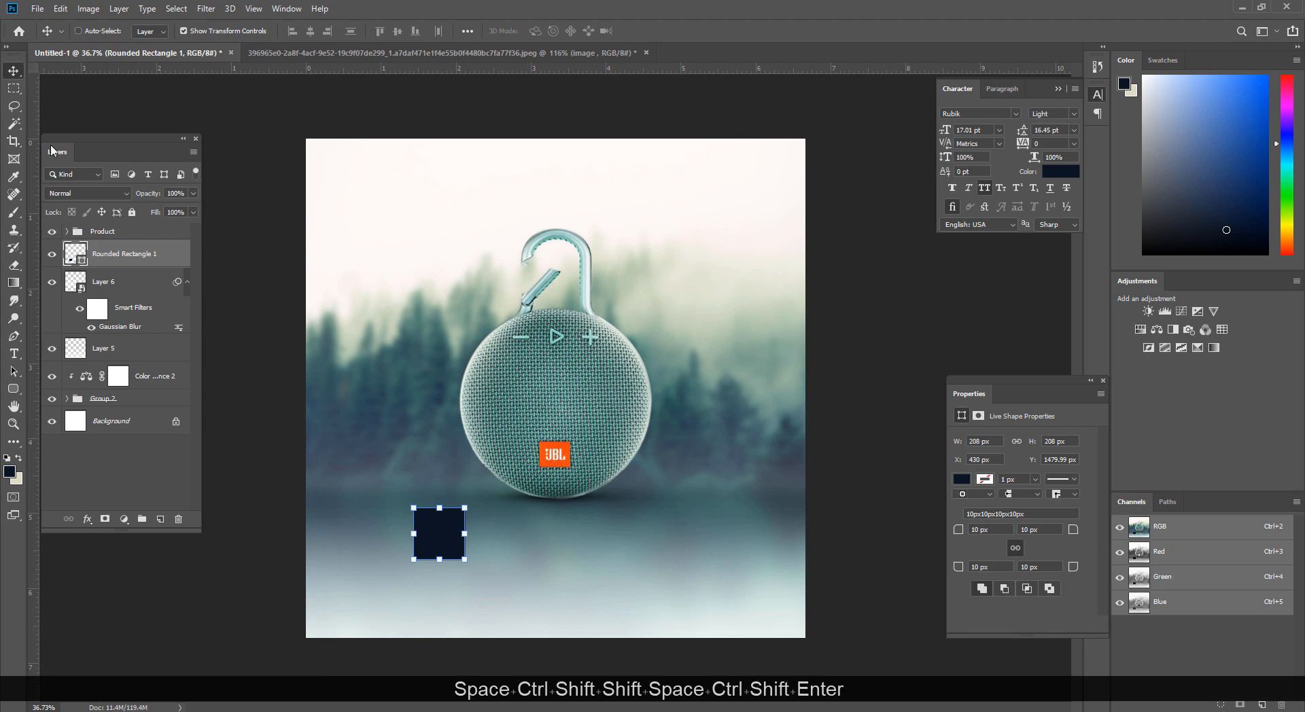
# Step: Place the speaker photo with the closed carabiner from New folder (33) into the composition
pyautogui.click(15, 91)
pyautogui.moveTo(453, 577); pyautogui.dragTo(490, 622)
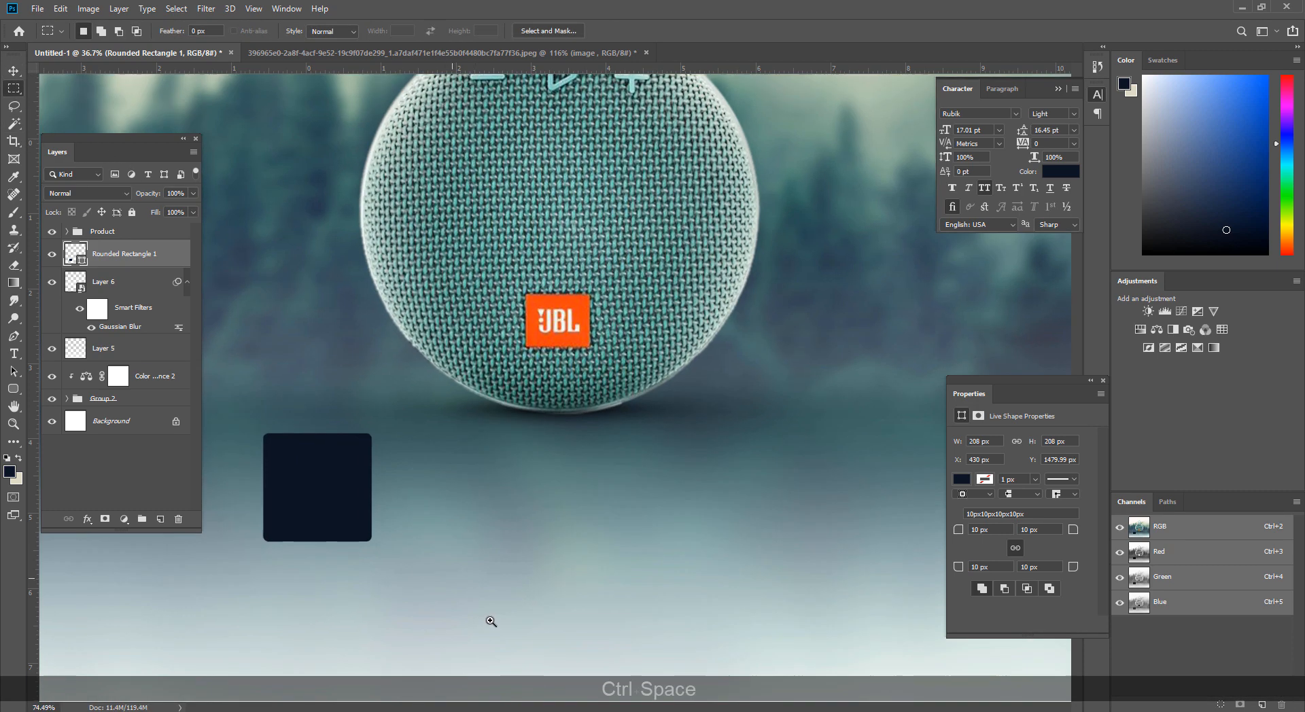
pyautogui.moveTo(427, 559); pyautogui.dragTo(480, 526)
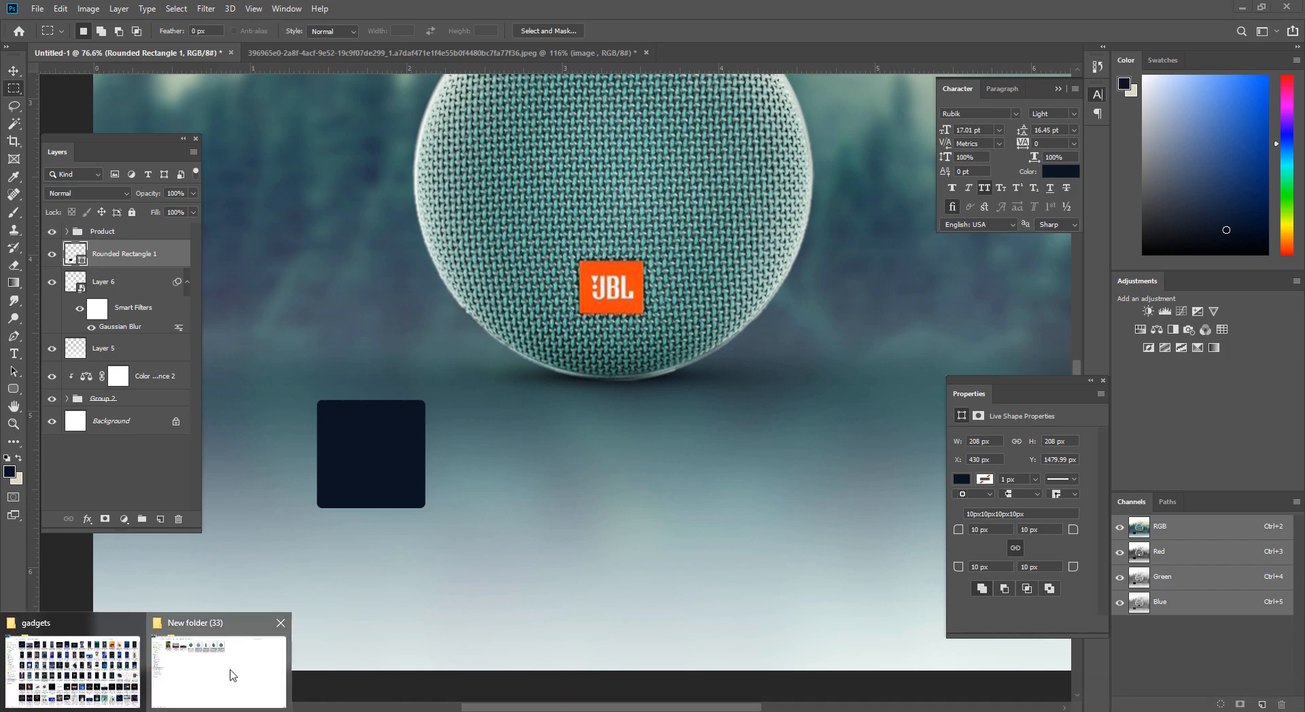
pyautogui.click(231, 673)
pyautogui.moveTo(690, 121); pyautogui.dragTo(414, 468)
# Step: Scale the placed speaker photo to 8.16% so it matches the rounded square's height and top edge, and commit it
pyautogui.hotkey('ctrl', 'space')
pyautogui.moveTo(381, 401); pyautogui.dragTo(329, 402)
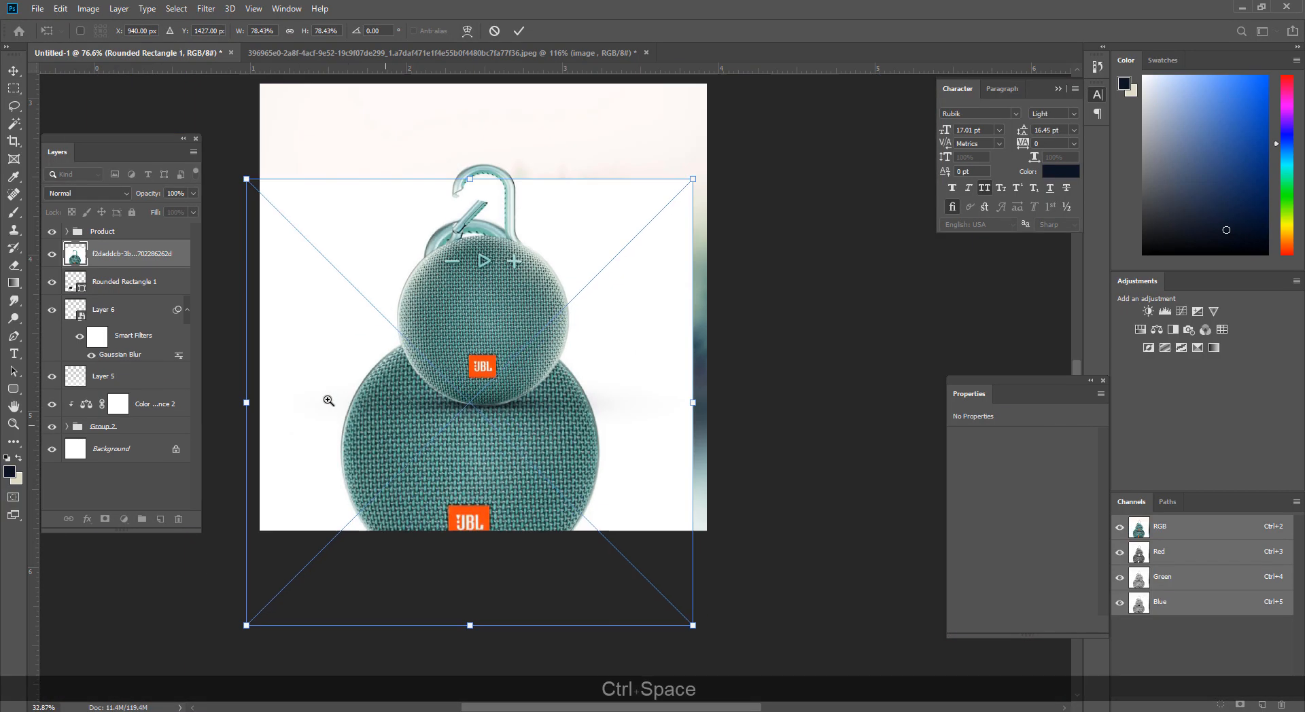
pyautogui.moveTo(547, 263); pyautogui.dragTo(540, 494)
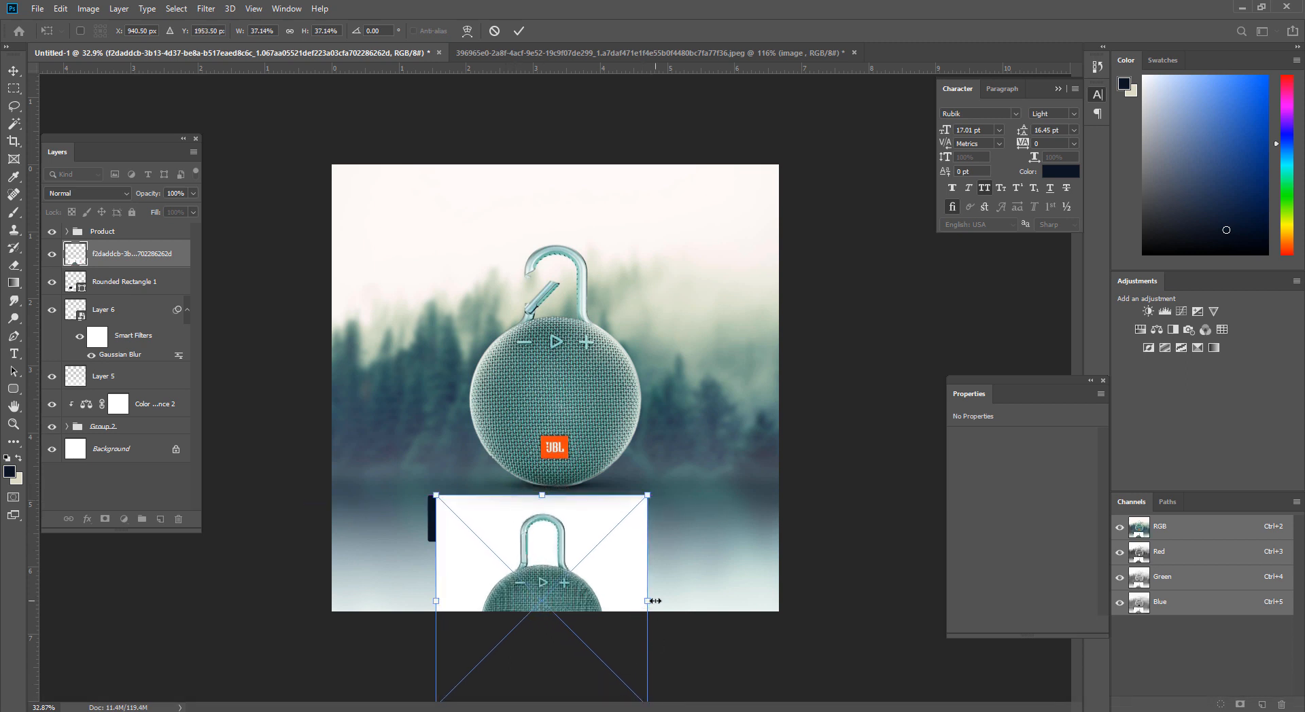
pyautogui.moveTo(654, 601); pyautogui.dragTo(474, 506)
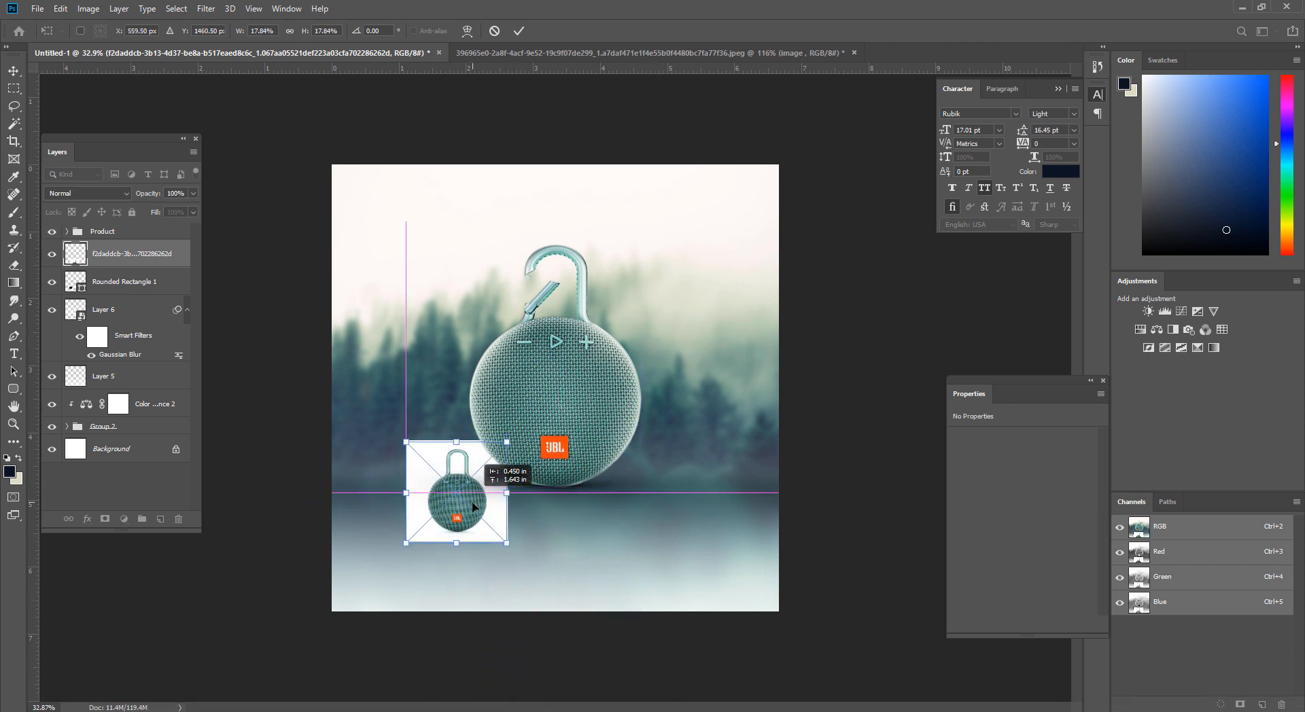
pyautogui.moveTo(456, 442); pyautogui.dragTo(455, 504)
pyautogui.keyDown('ctrl'); pyautogui.click(458, 507); pyautogui.keyUp('ctrl')
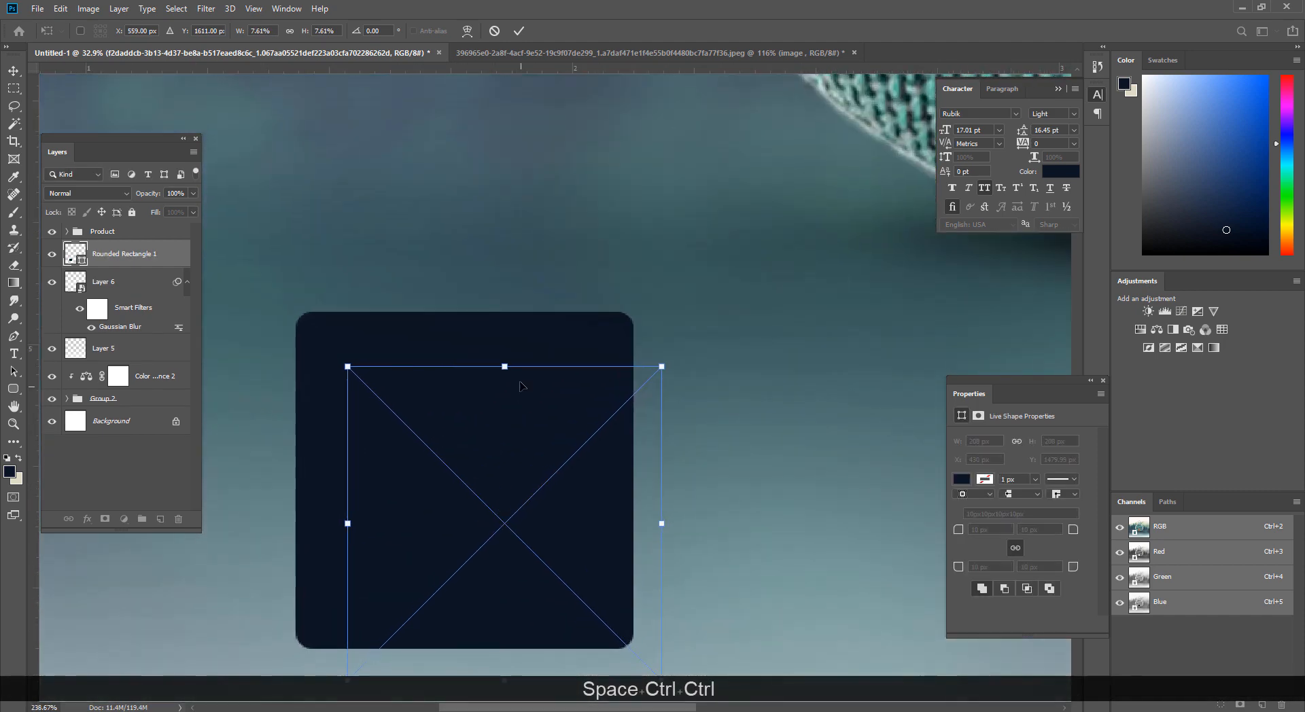
pyautogui.moveTo(504, 366); pyautogui.dragTo(506, 311)
pyautogui.moveTo(480, 505); pyautogui.dragTo(481, 312)
pyautogui.moveTo(507, 487); pyautogui.dragTo(500, 461)
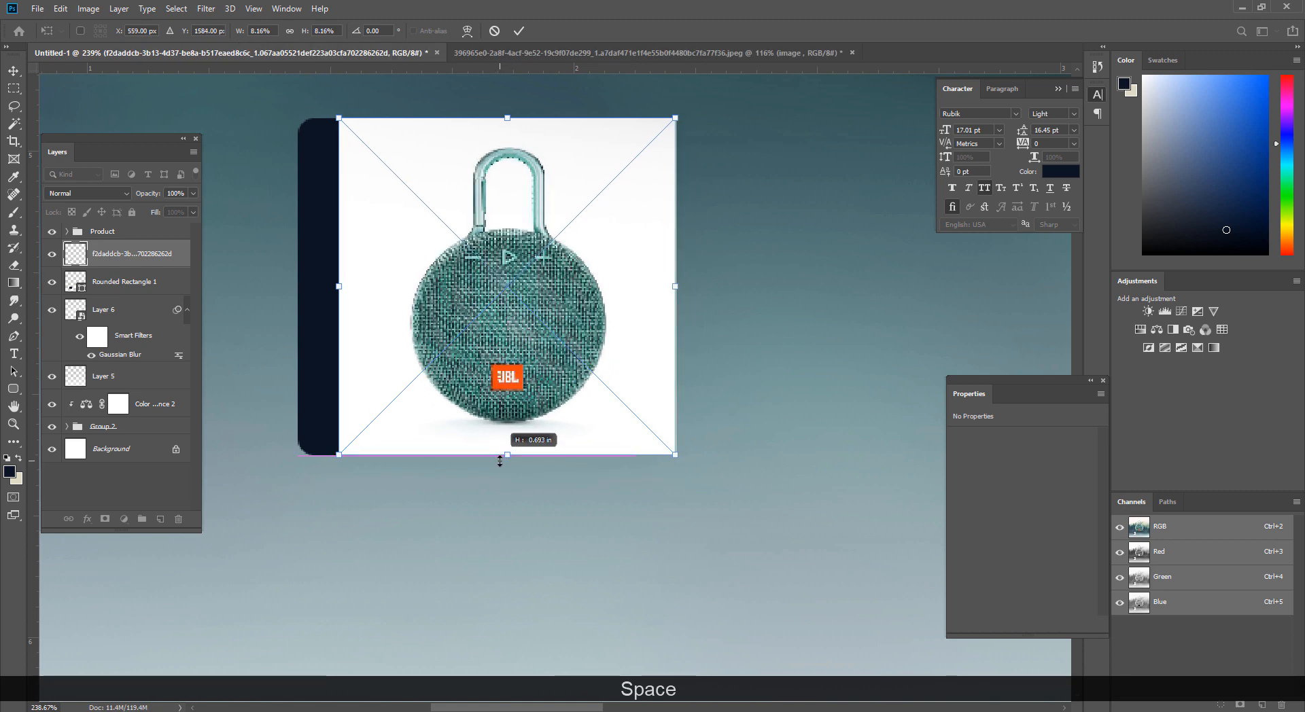
pyautogui.press('Return')
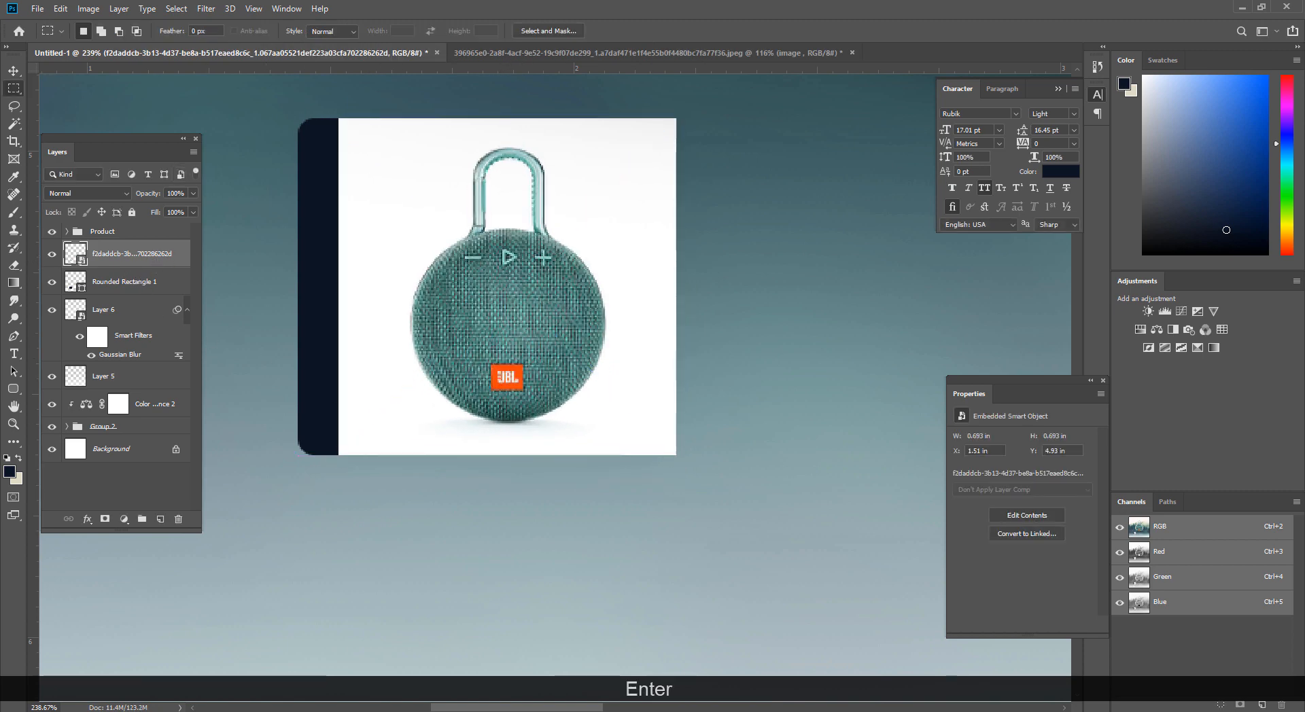
# Step: Align the speaker photo over the rounded square and clip it to Rounded Rectangle 1
pyautogui.click(14, 70)
pyautogui.moveTo(489, 275); pyautogui.dragTo(449, 275)
pyautogui.rightClick(136, 258)
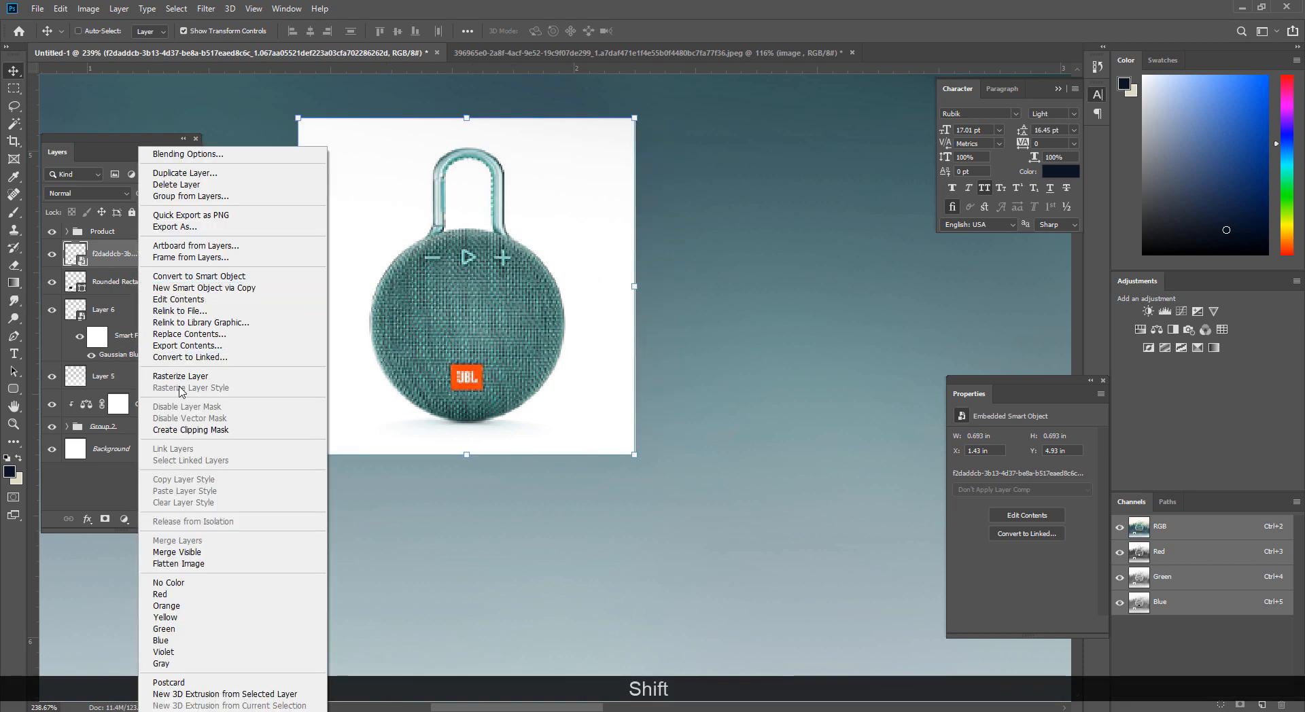
pyautogui.click(180, 430)
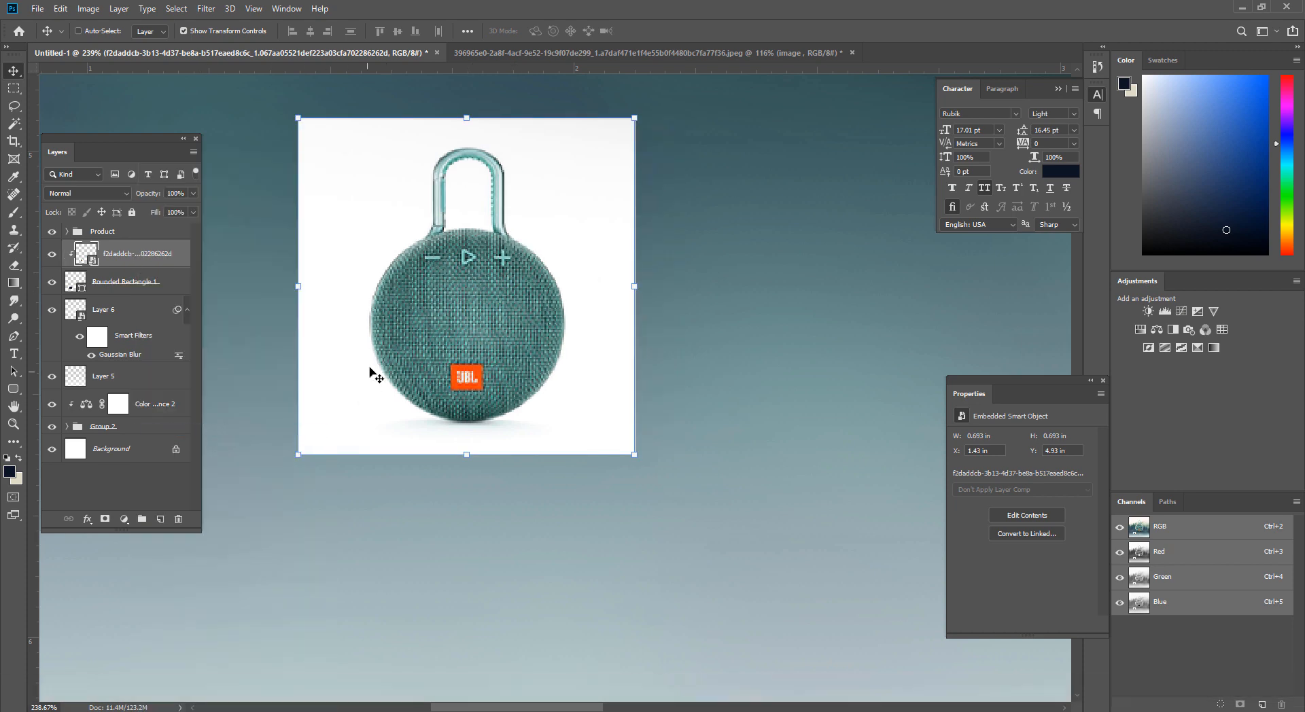
pyautogui.click(14, 88)
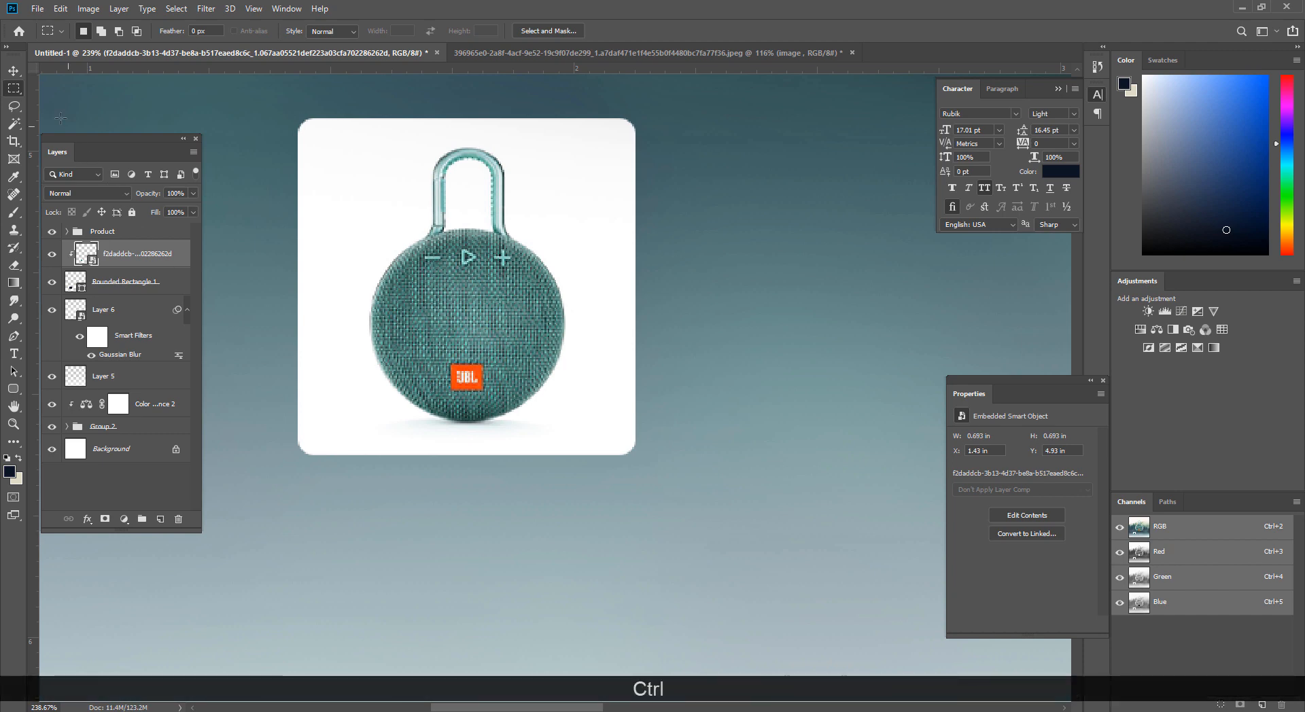
pyautogui.click(15, 72)
# Step: Duplicate the rounded square horizontally to its right, leaving a small gap between the two
pyautogui.click(110, 287)
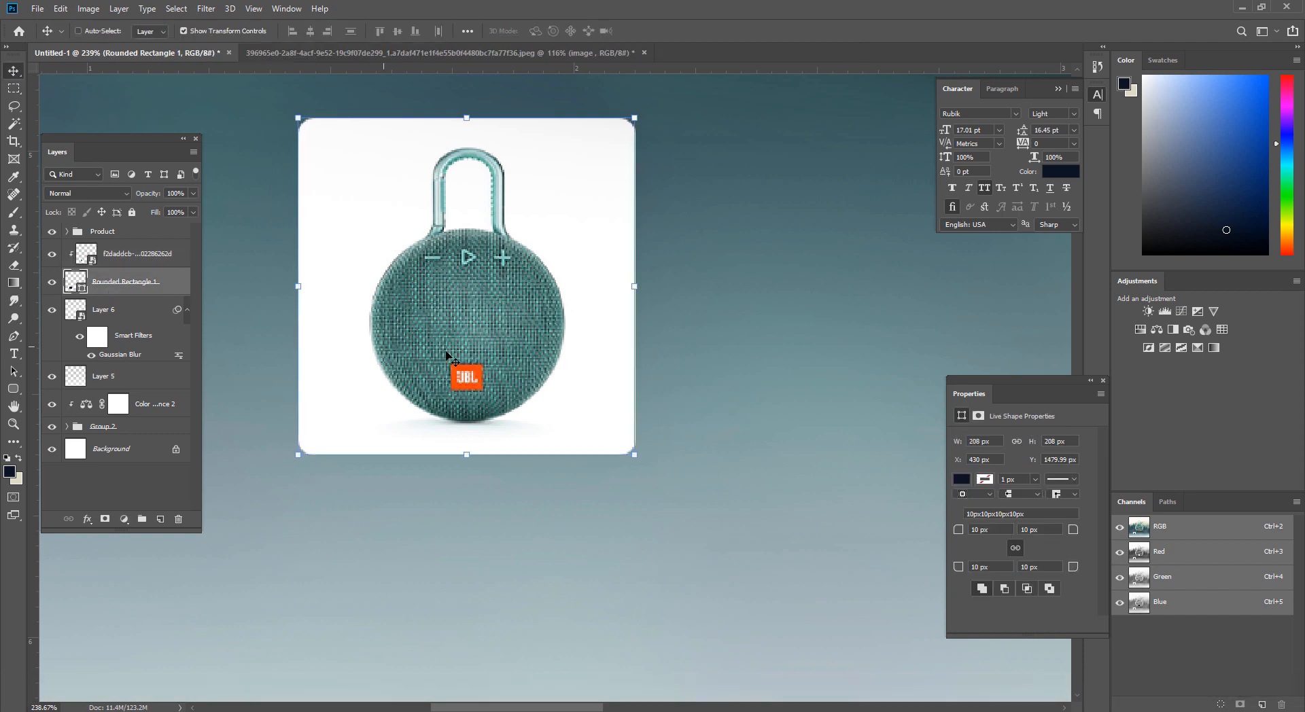
pyautogui.moveTo(447, 349); pyautogui.dragTo(399, 329)
pyautogui.moveTo(494, 335); pyautogui.dragTo(510, 333)
pyautogui.moveTo(496, 331); pyautogui.dragTo(616, 339)
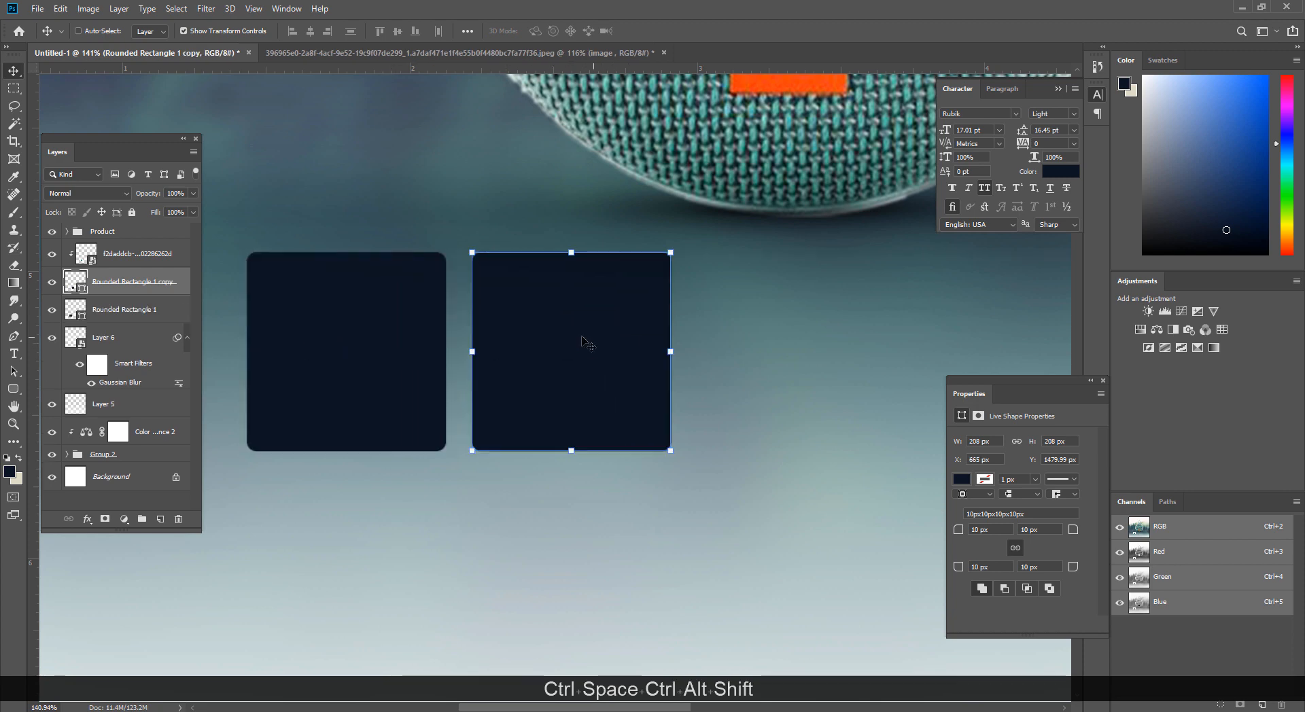
# Step: Undo the last duplication of the rounded square
pyautogui.click(124, 311)
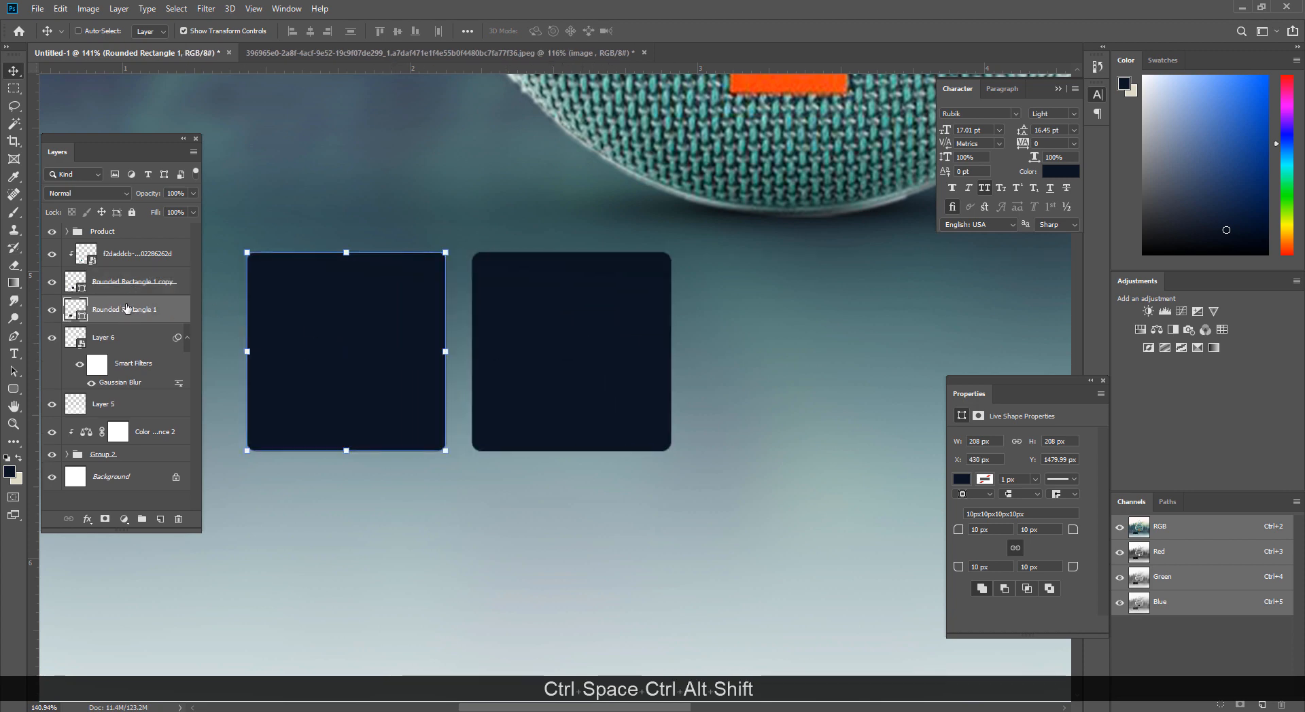
pyautogui.click(128, 286)
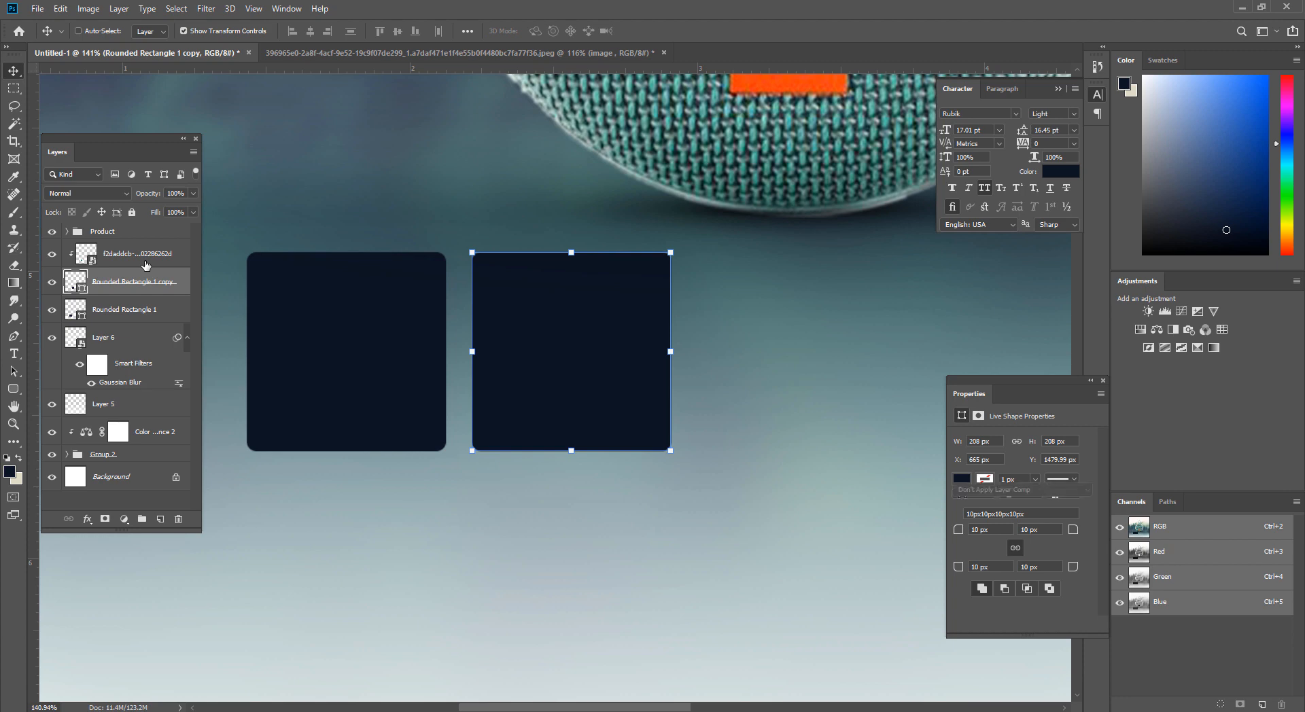
pyautogui.click(145, 261)
pyautogui.click(119, 309)
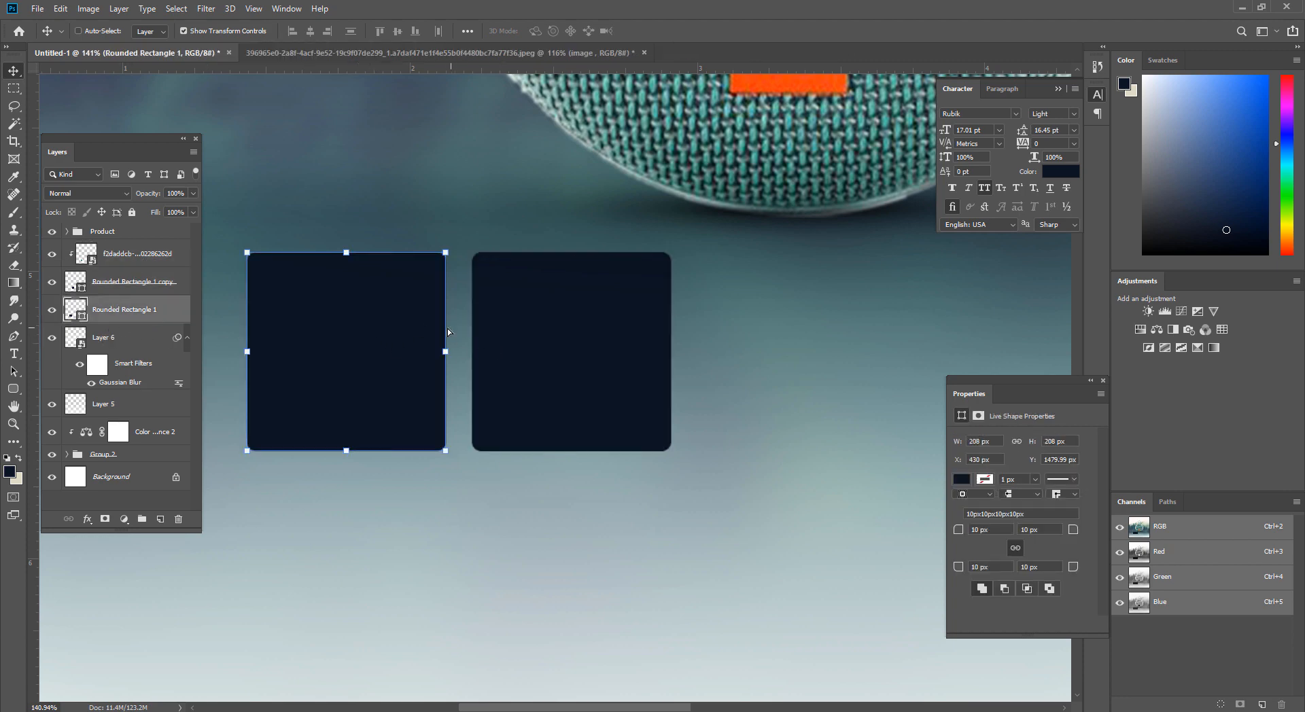
pyautogui.hotkey('ctrl', 'z')
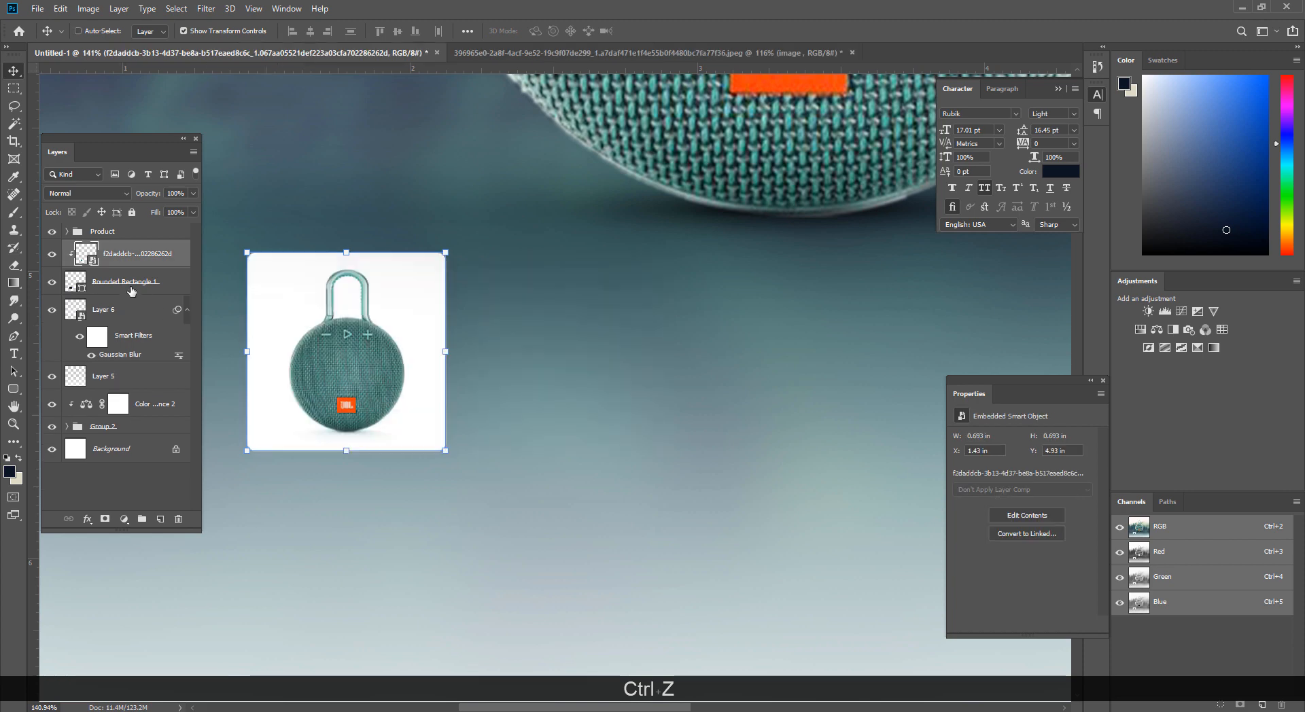
# Step: Duplicate Rounded Rectangle 1 and move the unclipped square horizontally beside the first thumbnail, leaving a small gap
pyautogui.click(127, 288)
pyautogui.hotkey('ctrl', 'j')
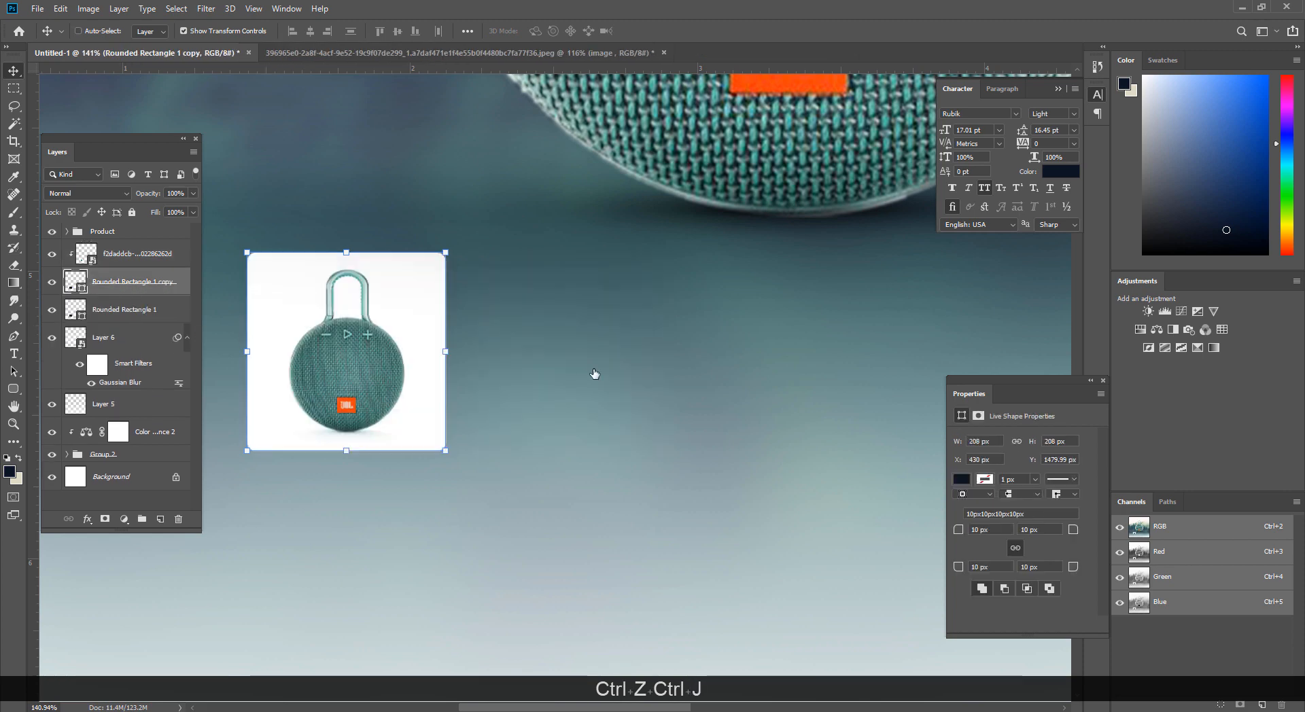
pyautogui.moveTo(412, 341); pyautogui.dragTo(652, 344)
# Step: Place the angled-view speaker photo (2b302e8b…) from New folder (33) into the composition
pyautogui.click(136, 711)
pyautogui.click(267, 663)
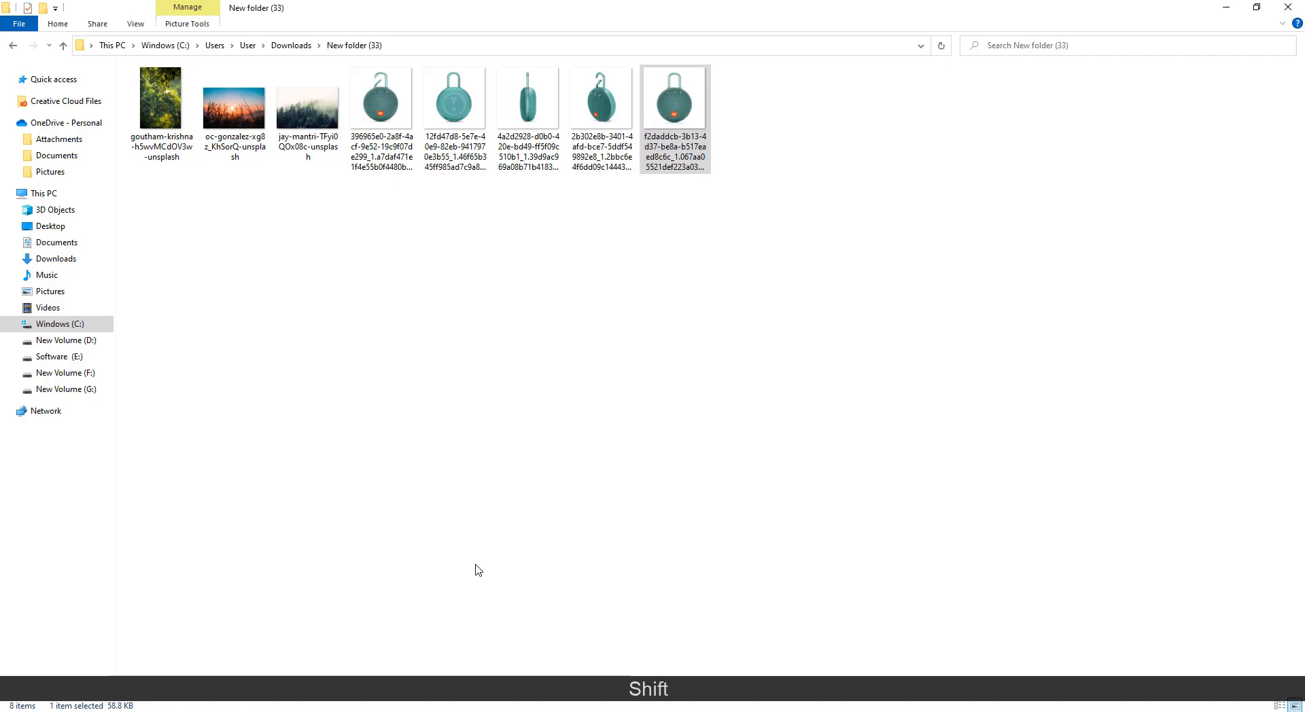
pyautogui.click(602, 134)
pyautogui.moveTo(603, 134); pyautogui.dragTo(532, 413)
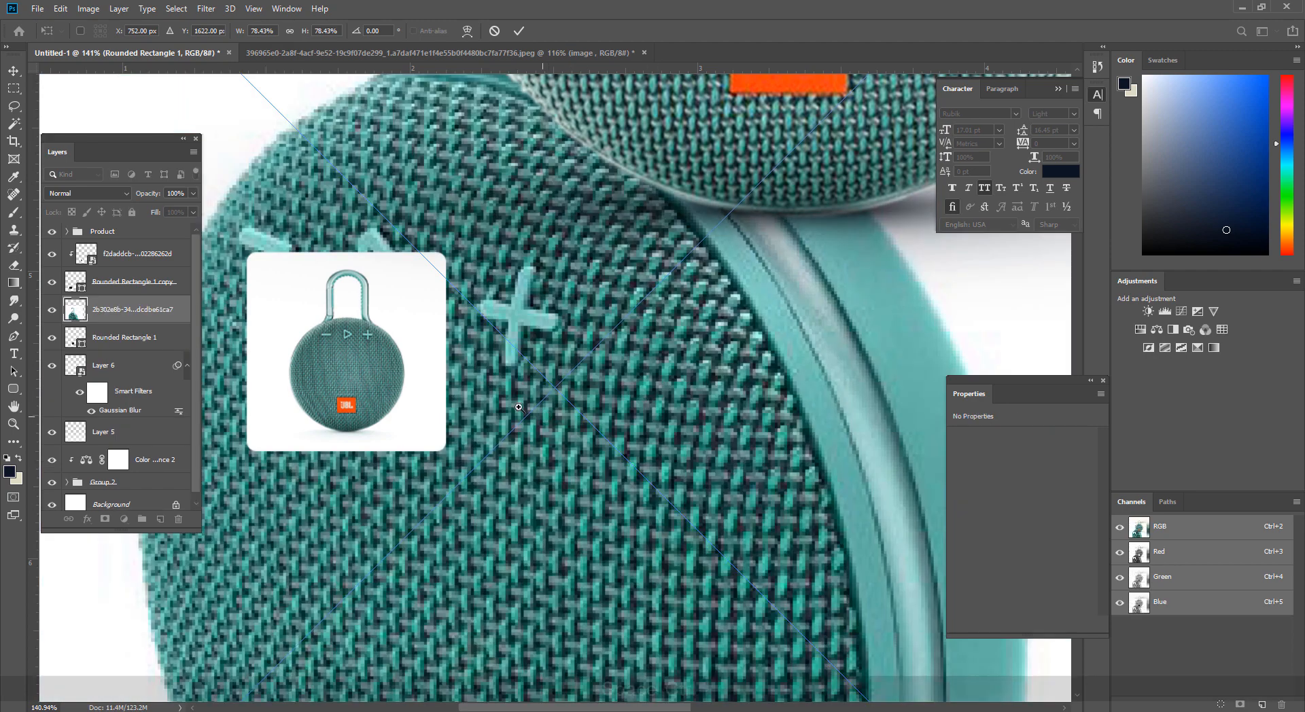
# Step: Scale the angled-view photo to about 0.693 in over the second rounded square and clip it to that square
pyautogui.moveTo(569, 382); pyautogui.dragTo(524, 554)
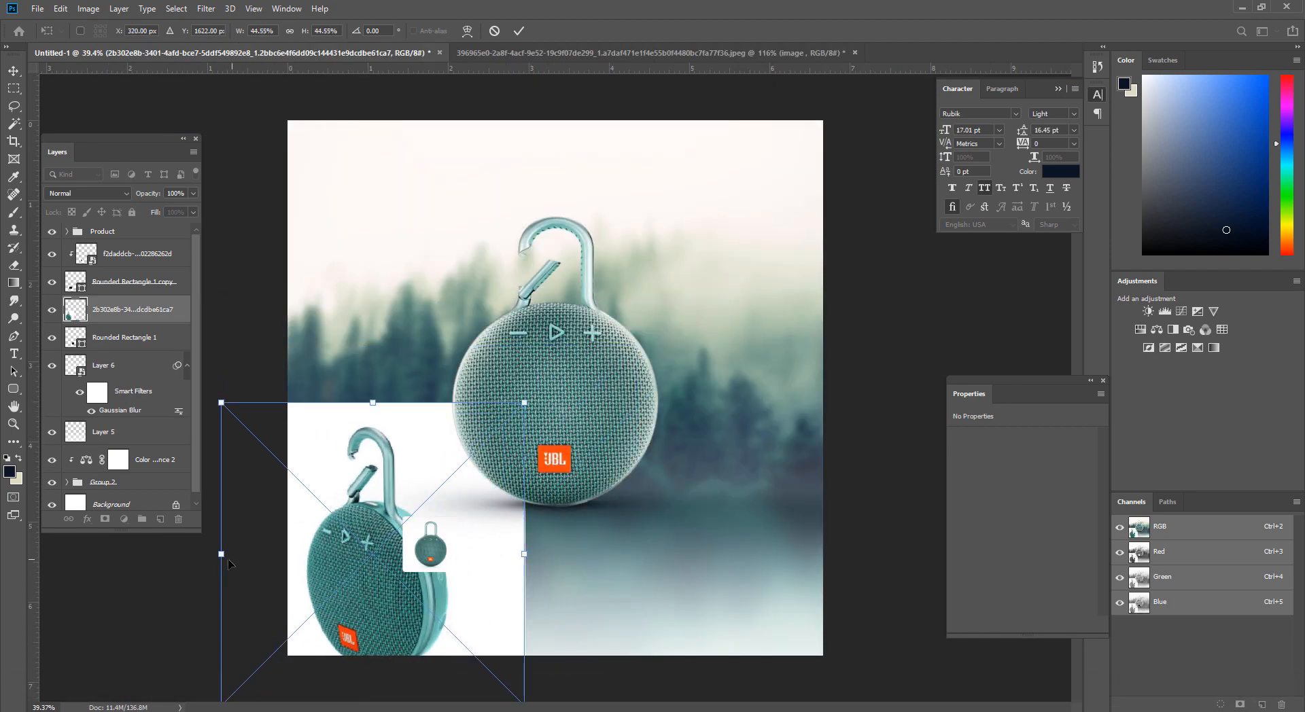
pyautogui.moveTo(227, 559); pyautogui.dragTo(612, 561)
pyautogui.moveTo(472, 495); pyautogui.dragTo(473, 452)
pyautogui.press('Return')
pyautogui.rightClick(129, 397)
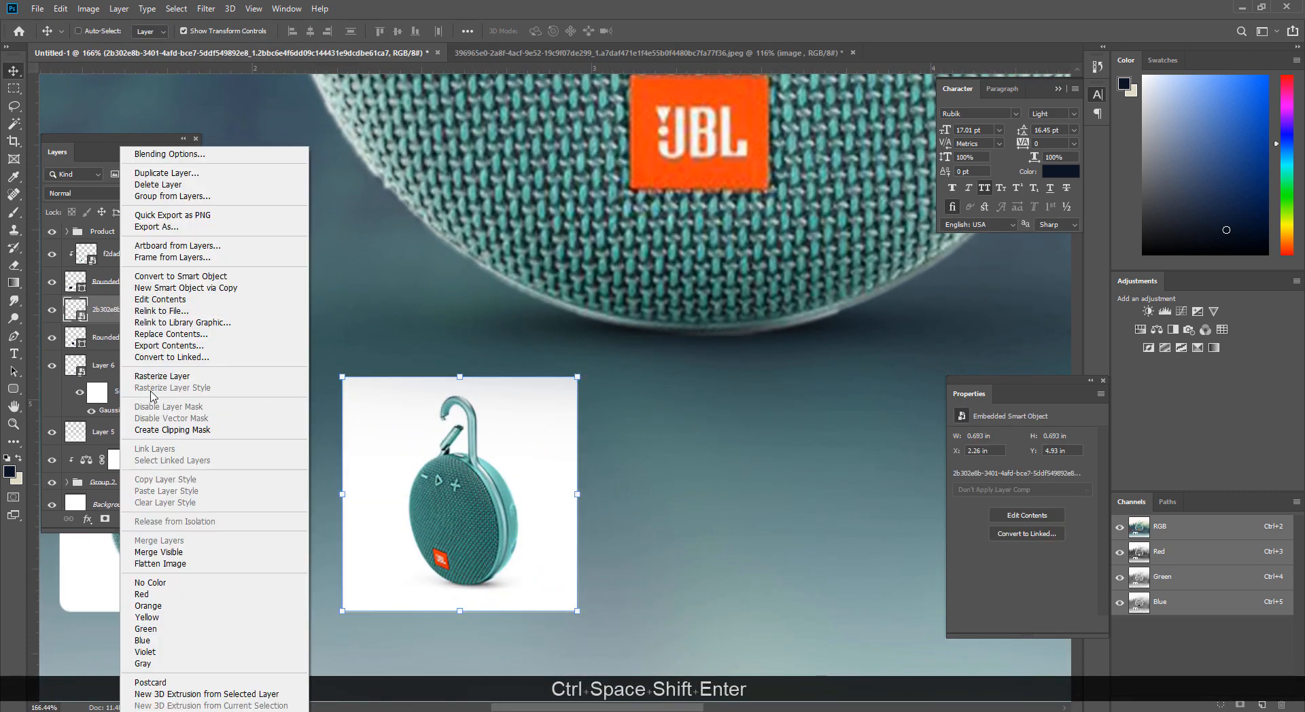
pyautogui.click(166, 430)
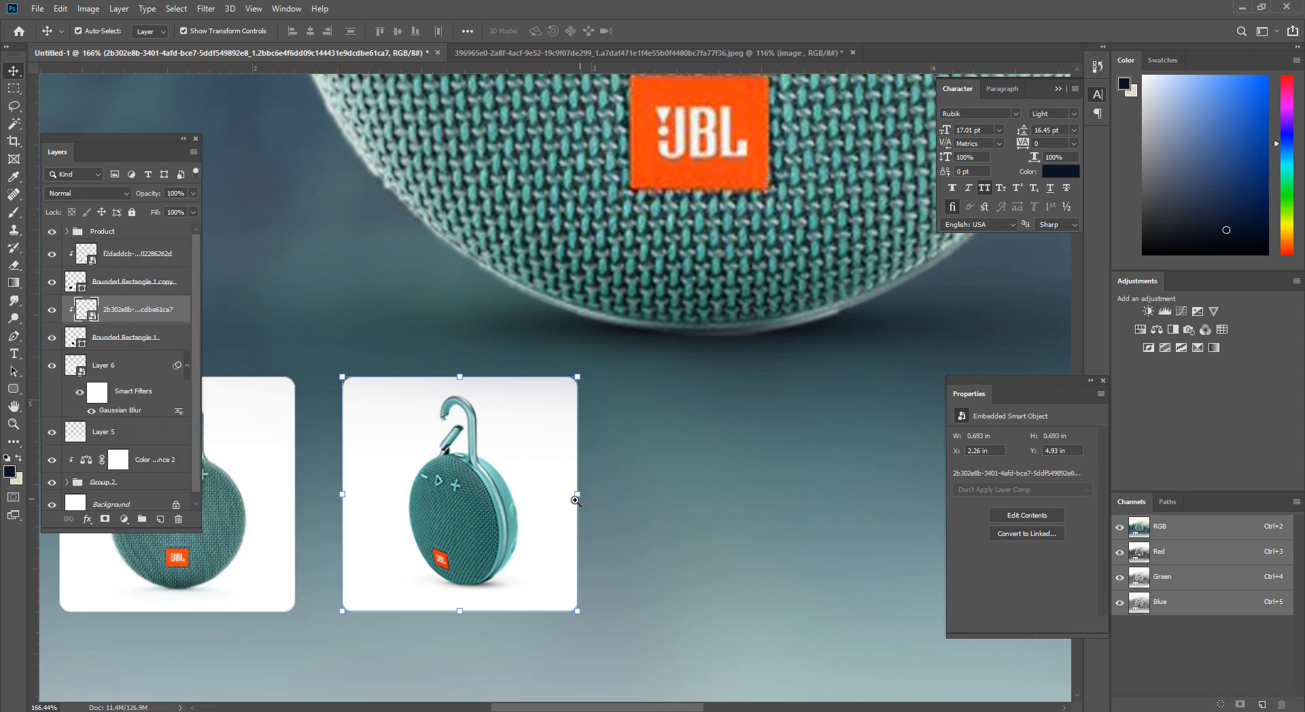
# Step: Duplicate the second rounded square and move the unclipped one horizontally to X 930 px as the third thumbnail base
pyautogui.moveTo(576, 501); pyautogui.dragTo(435, 502)
pyautogui.click(139, 338)
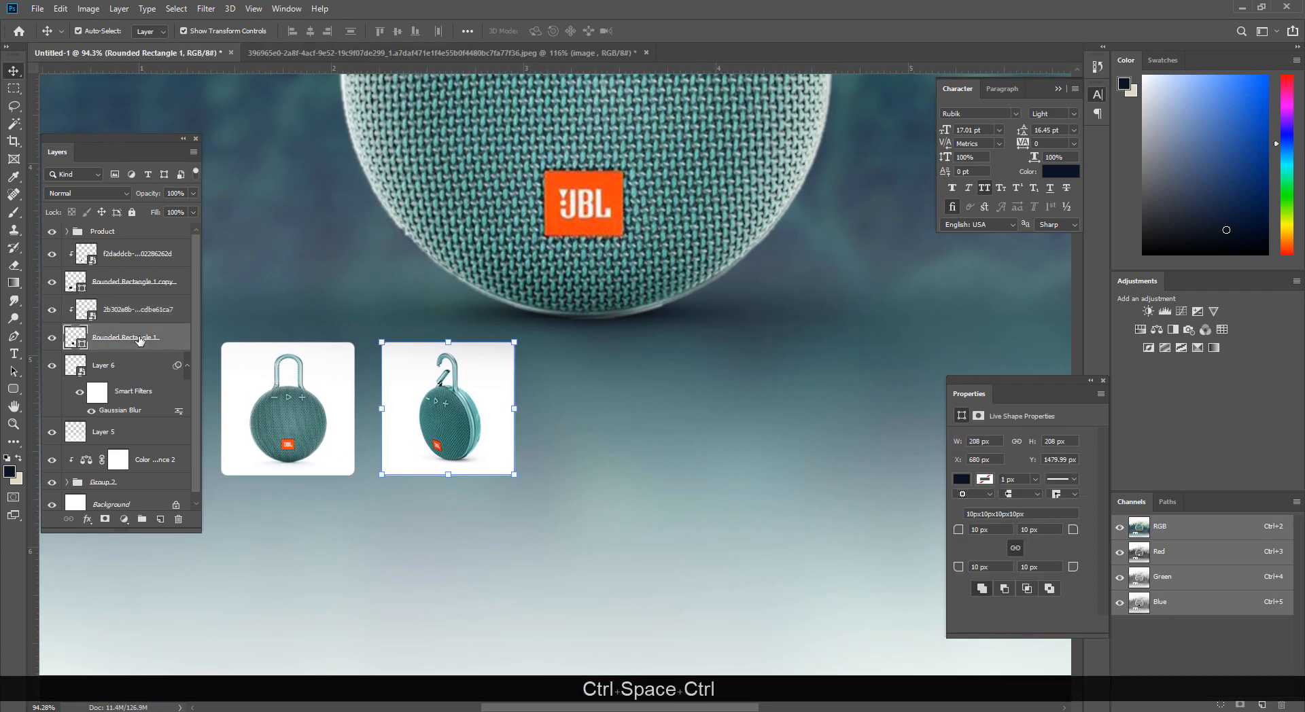
pyautogui.hotkey('ctrl', 'j')
pyautogui.moveTo(468, 410); pyautogui.dragTo(612, 415)
pyautogui.hotkey('ctrl', 'z')
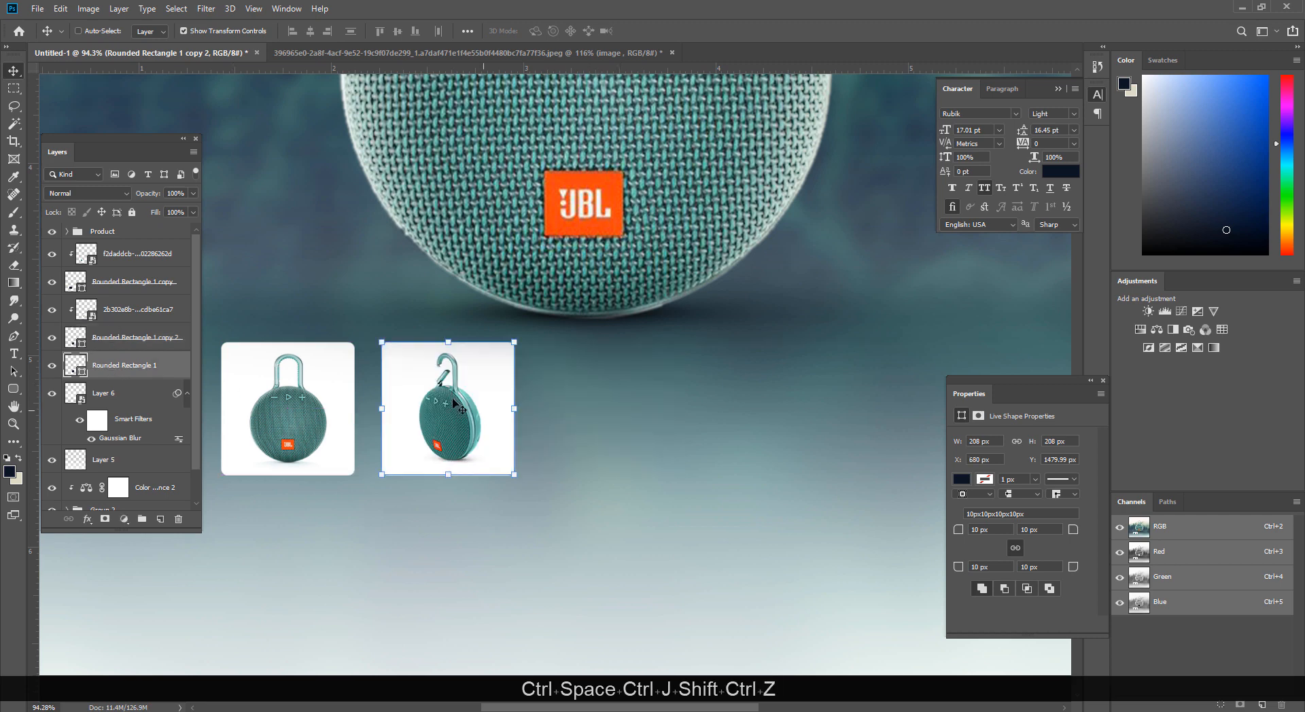
pyautogui.moveTo(460, 408); pyautogui.dragTo(601, 420)
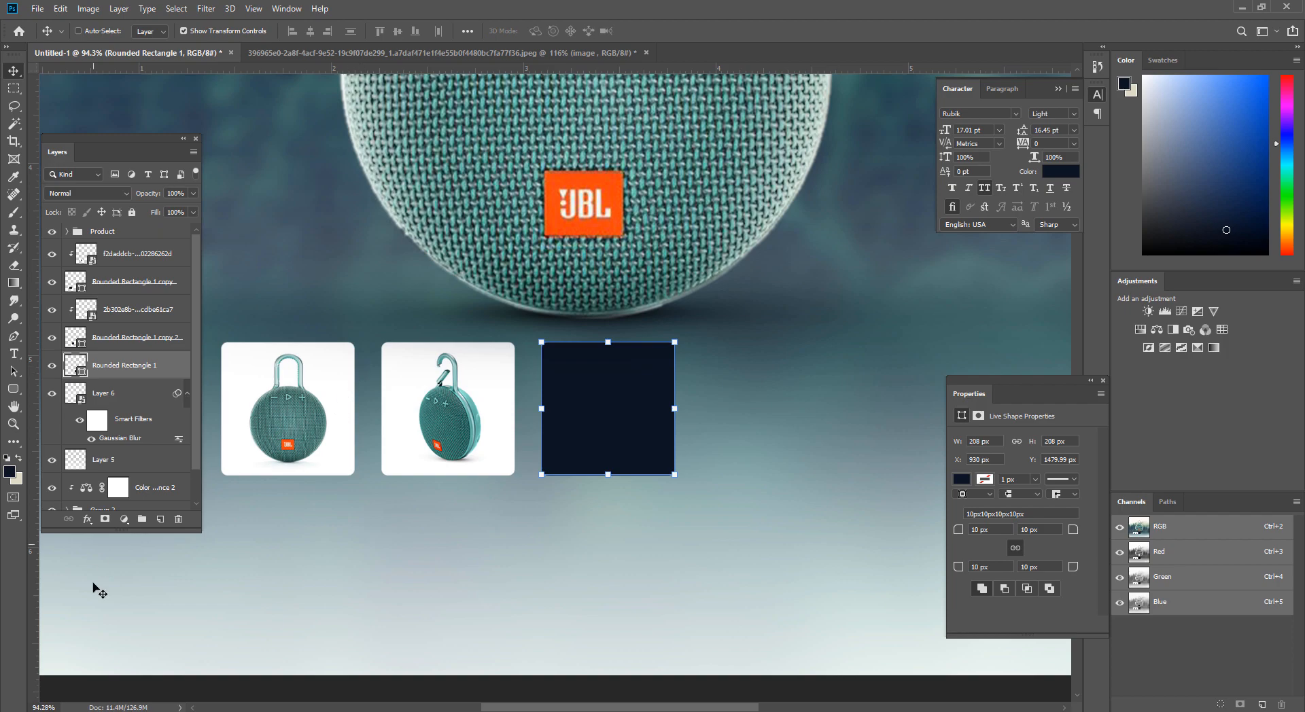
# Step: Place the side-view speaker photo (4a2d2928…) from New folder (33) and clip it to the third rounded square
pyautogui.moveTo(213, 702)
pyautogui.click(222, 663)
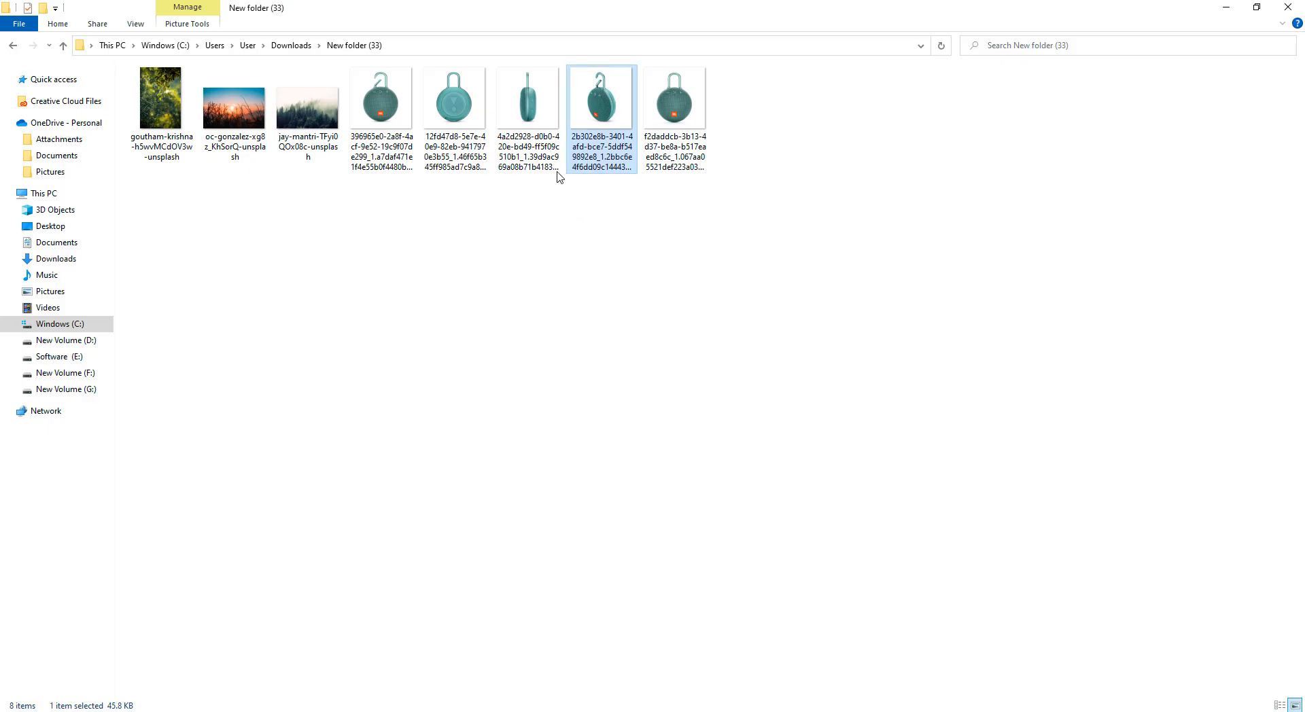
pyautogui.moveTo(528, 102); pyautogui.dragTo(623, 447)
pyautogui.press('Return')
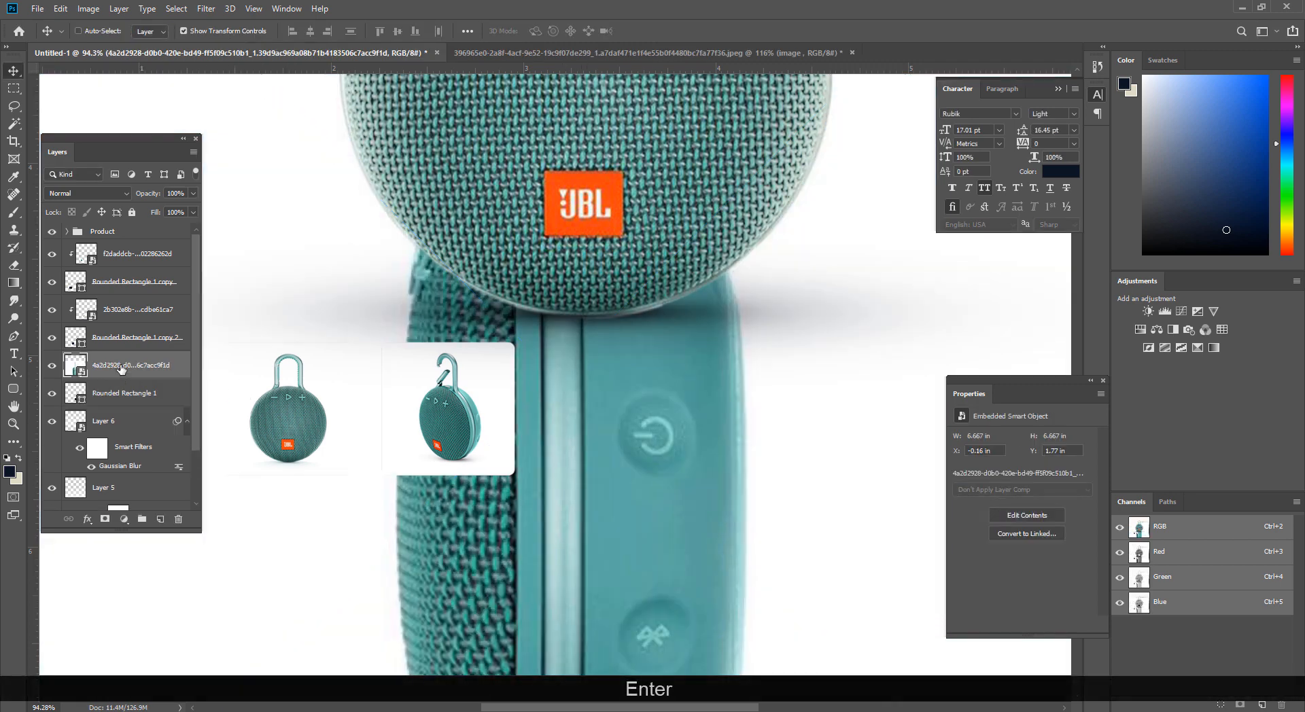
pyautogui.rightClick(122, 365)
pyautogui.click(196, 430)
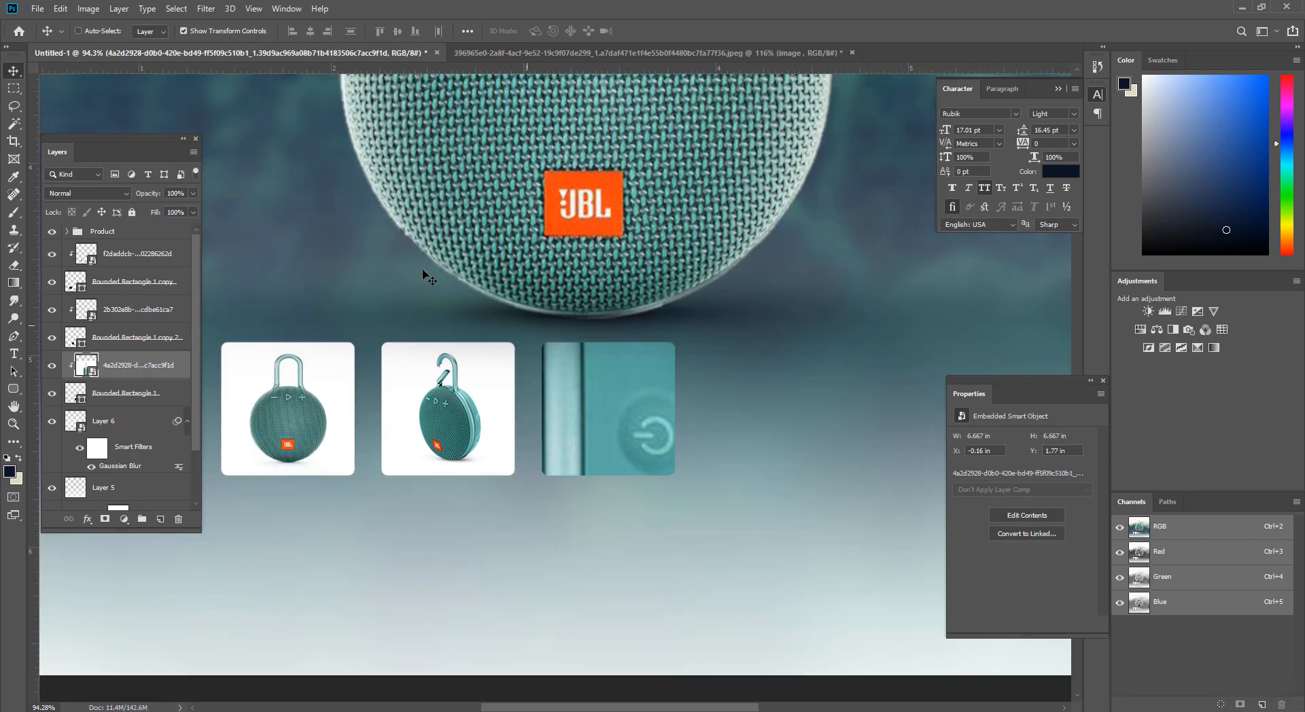
# Step: Scale the side-view photo to 8.35%, align it over the third rounded square, nudge it up slightly and commit
pyautogui.moveTo(670, 380); pyautogui.dragTo(652, 344)
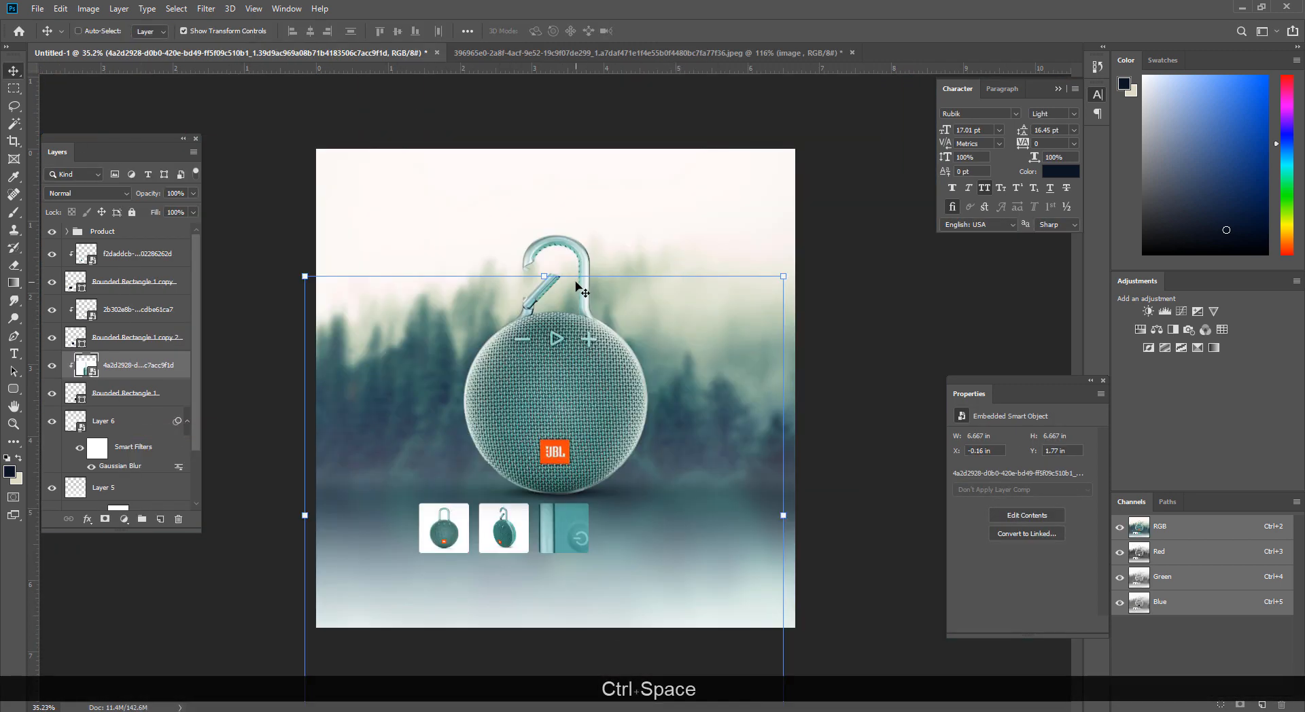
pyautogui.moveTo(546, 276); pyautogui.dragTo(543, 503)
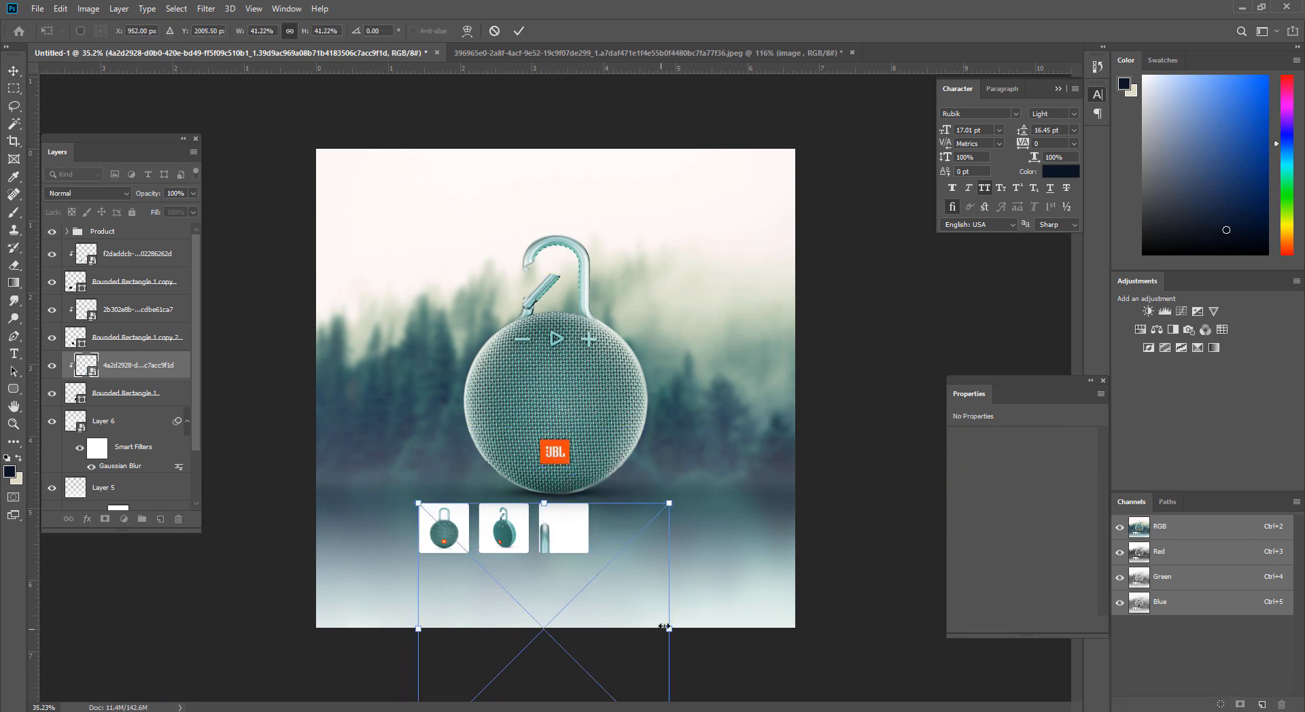
pyautogui.moveTo(671, 628); pyautogui.dragTo(588, 606)
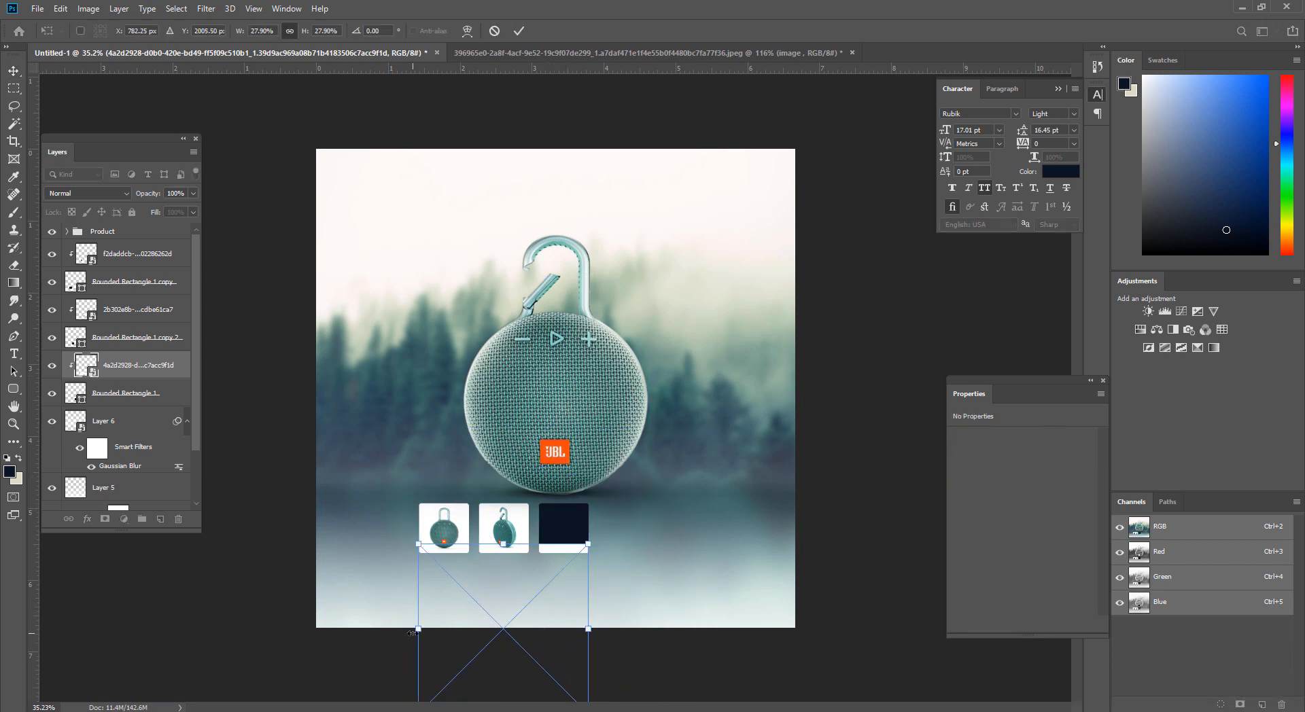
pyautogui.moveTo(419, 632); pyautogui.dragTo(546, 624)
pyautogui.moveTo(553, 619); pyautogui.dragTo(563, 505)
pyautogui.moveTo(555, 541)
pyautogui.mouseDown()
pyautogui.moveTo(625, 635)
pyautogui.moveTo(634, 555)
pyautogui.moveTo(575, 547)
pyautogui.mouseUp()
pyautogui.press('Up')
pyautogui.press('Up')
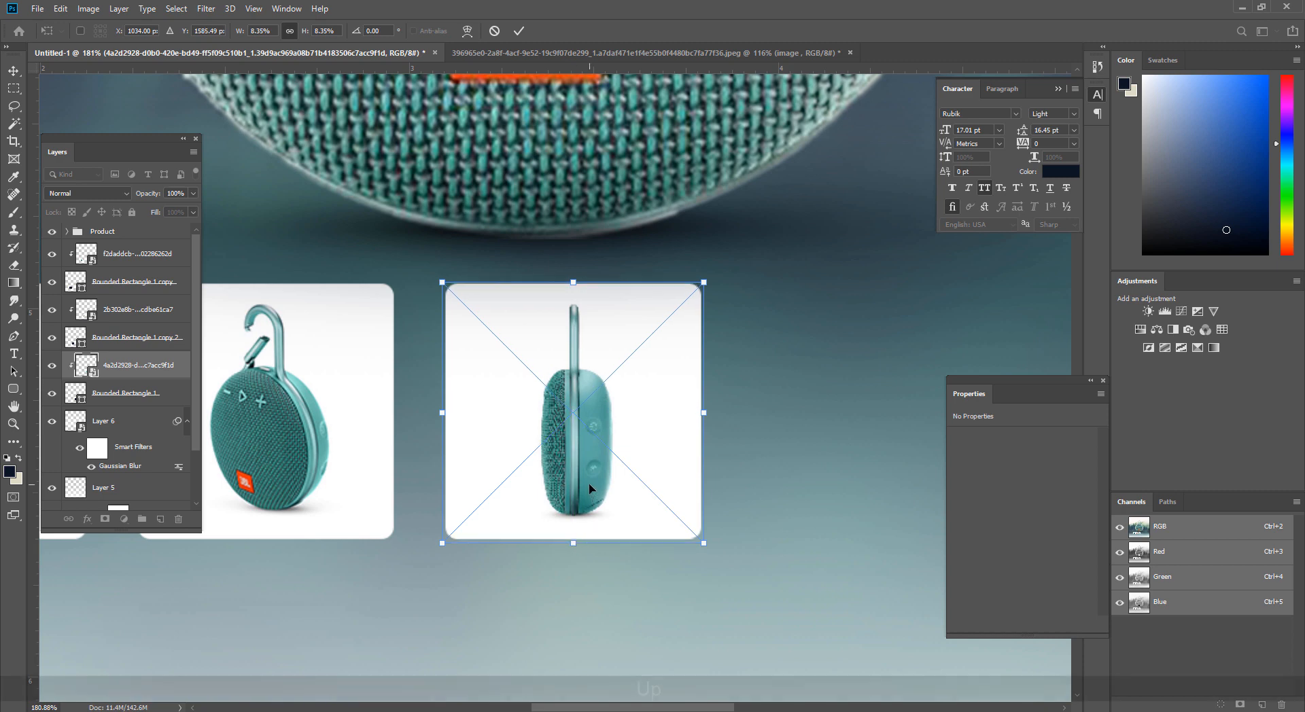
pyautogui.press('Return')
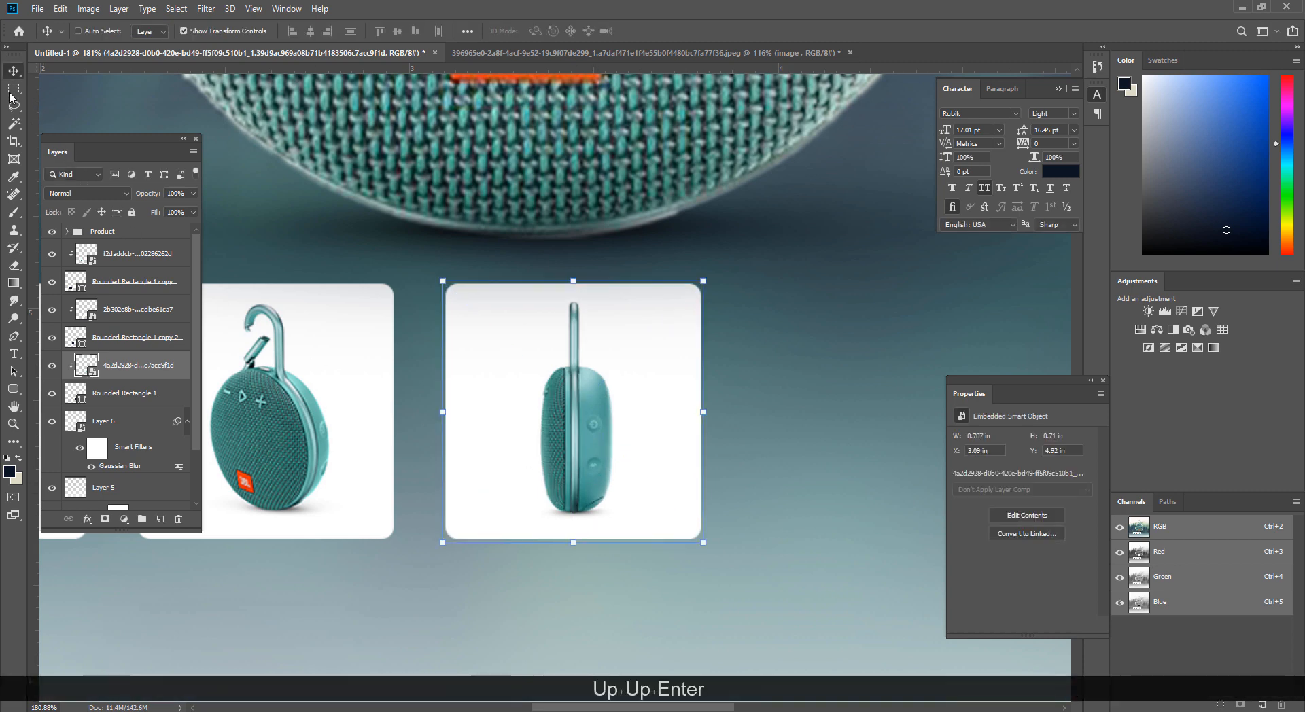
# Step: Duplicate the third rounded square and move the unclipped one horizontally to X 1182 px as the fourth thumbnail base
pyautogui.click(12, 92)
pyautogui.moveTo(466, 408); pyautogui.dragTo(149, 401)
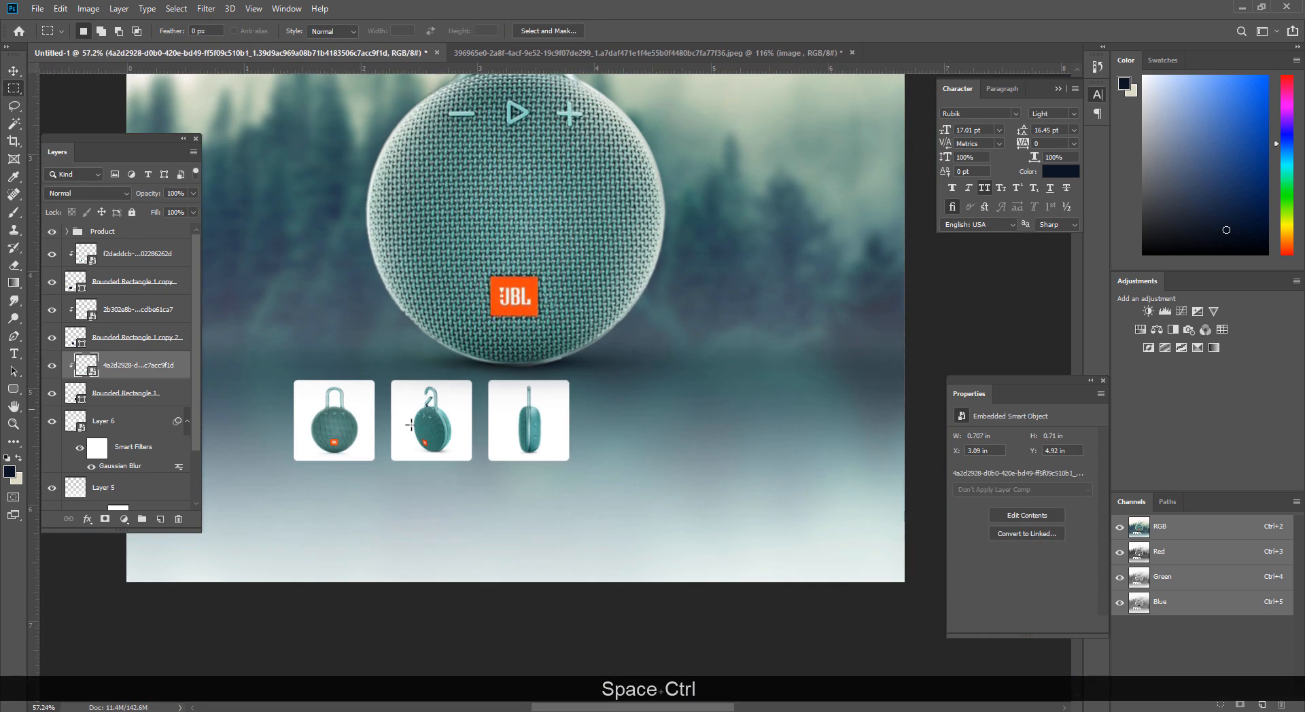
pyautogui.click(149, 392)
pyautogui.hotkey('ctrl', 'j')
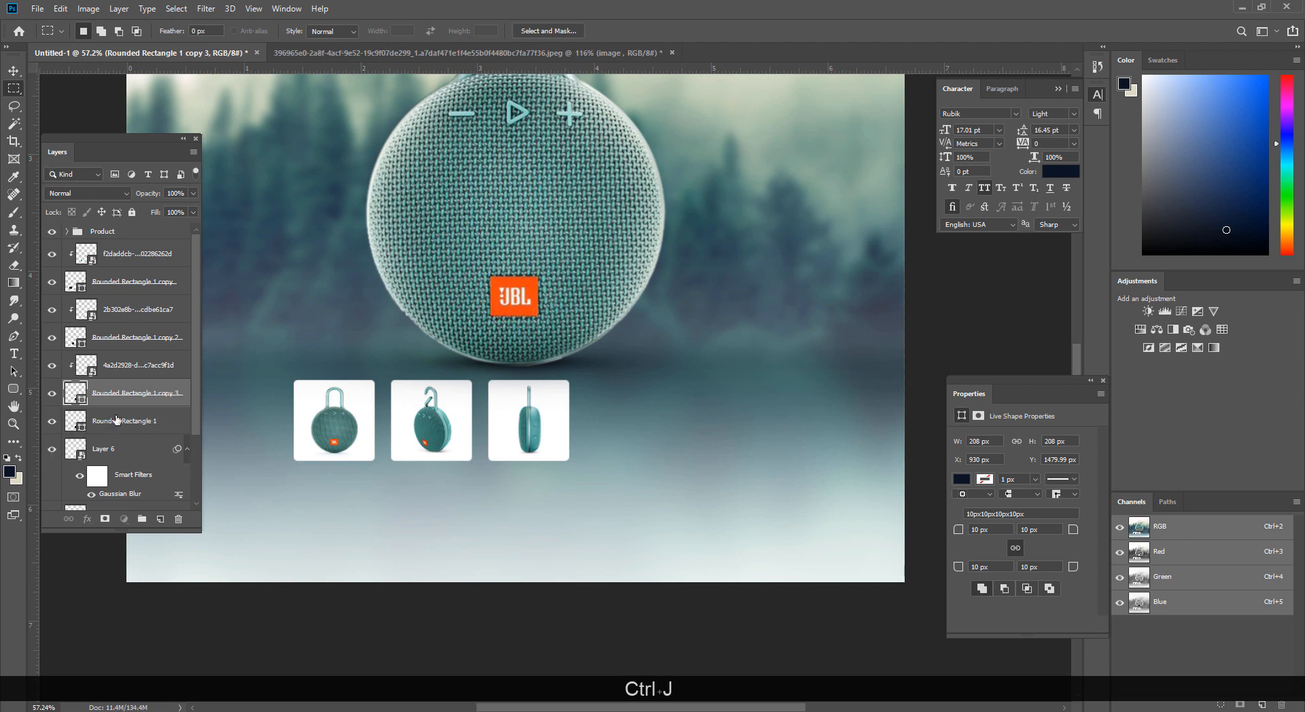
pyautogui.click(117, 419)
pyautogui.click(13, 70)
pyautogui.moveTo(524, 426); pyautogui.dragTo(617, 425)
# Step: Place the back-view speaker photo (12fd47d8…) from New folder (33) into the composition
pyautogui.click(146, 711)
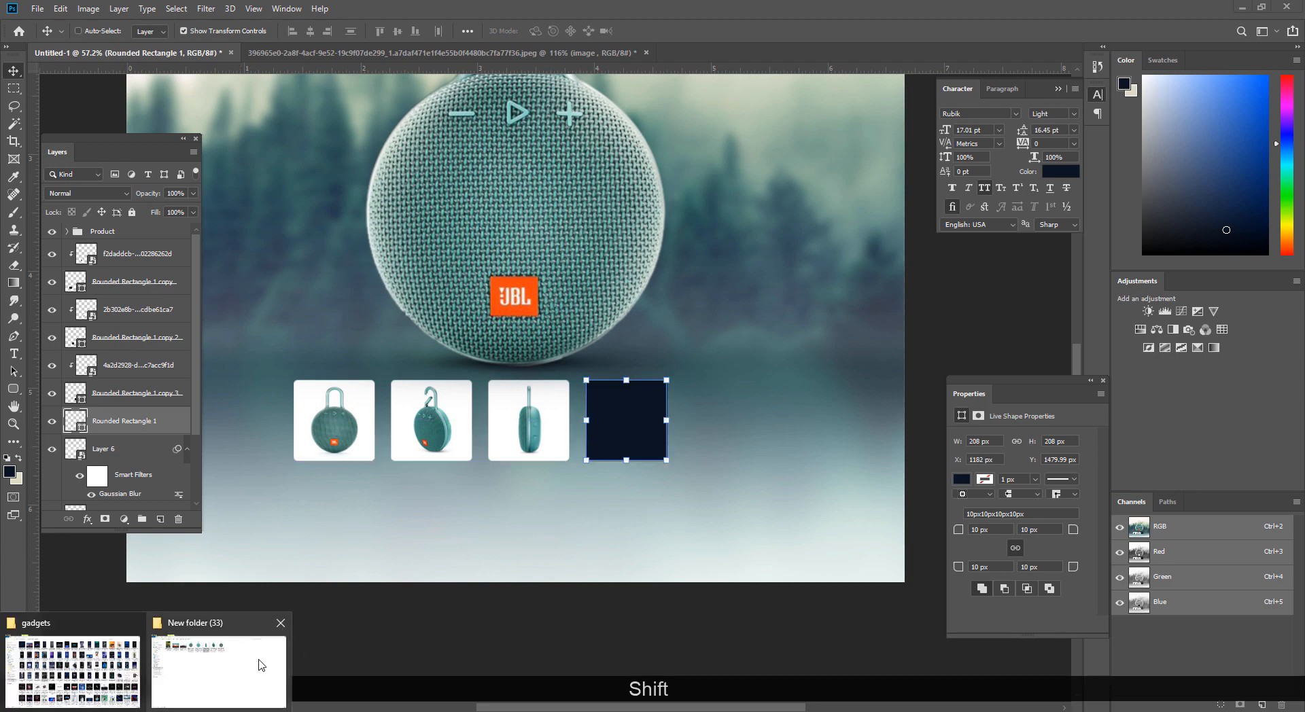
pyautogui.click(259, 666)
pyautogui.moveTo(454, 112); pyautogui.dragTo(615, 485)
pyautogui.press('Return')
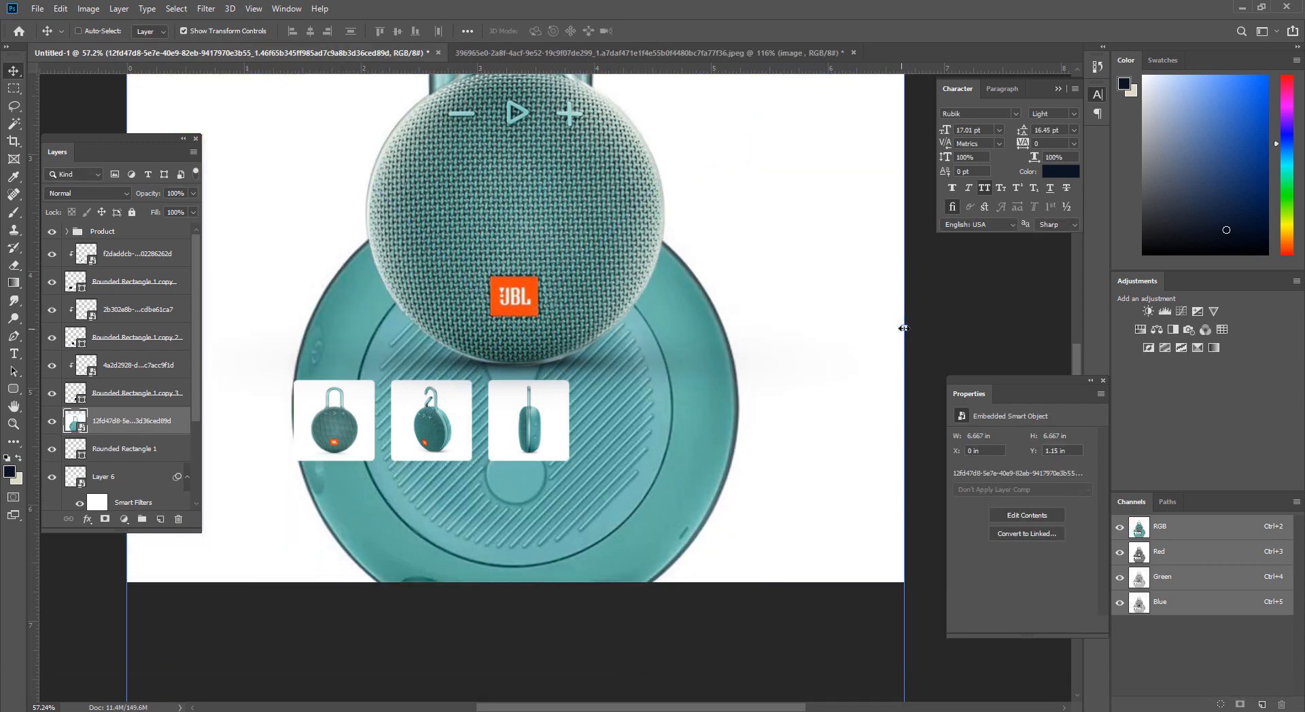
# Step: Scale the back-view photo to 8.25% over the fourth rounded square, nudge it down and clip it to that square
pyautogui.moveTo(907, 329); pyautogui.dragTo(674, 373)
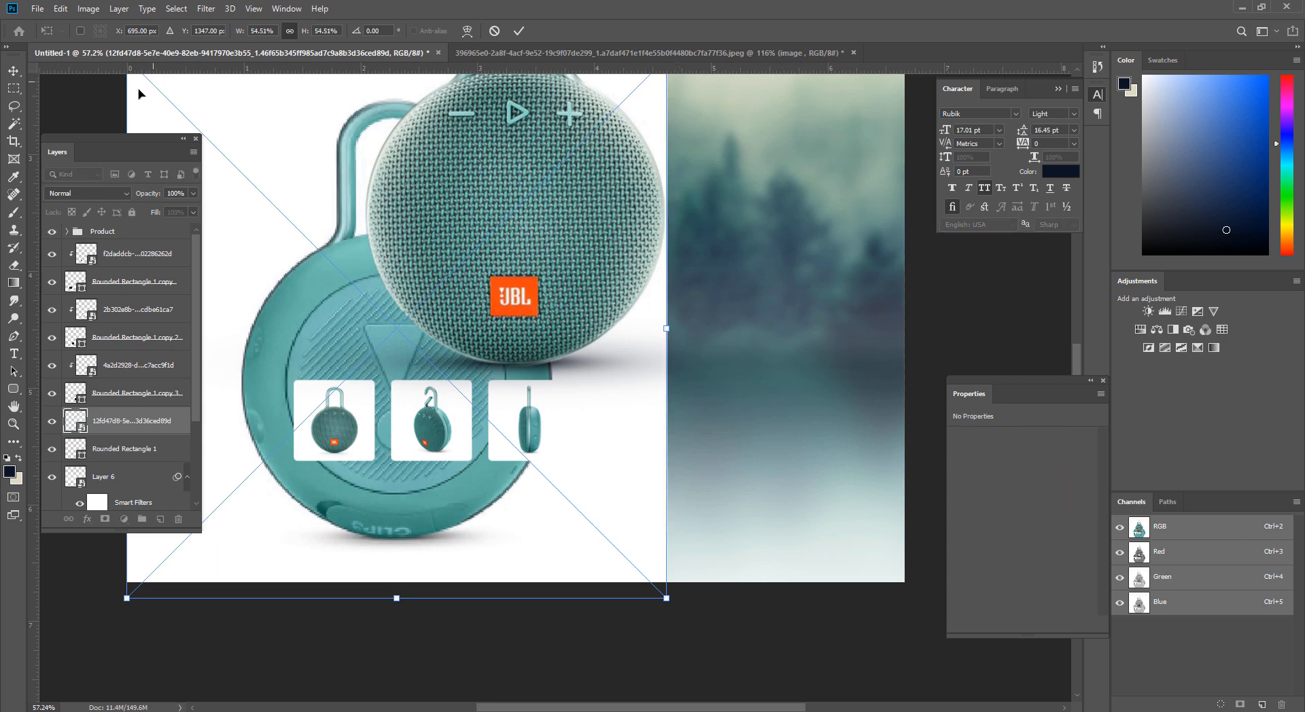
pyautogui.moveTo(126, 100); pyautogui.dragTo(693, 475)
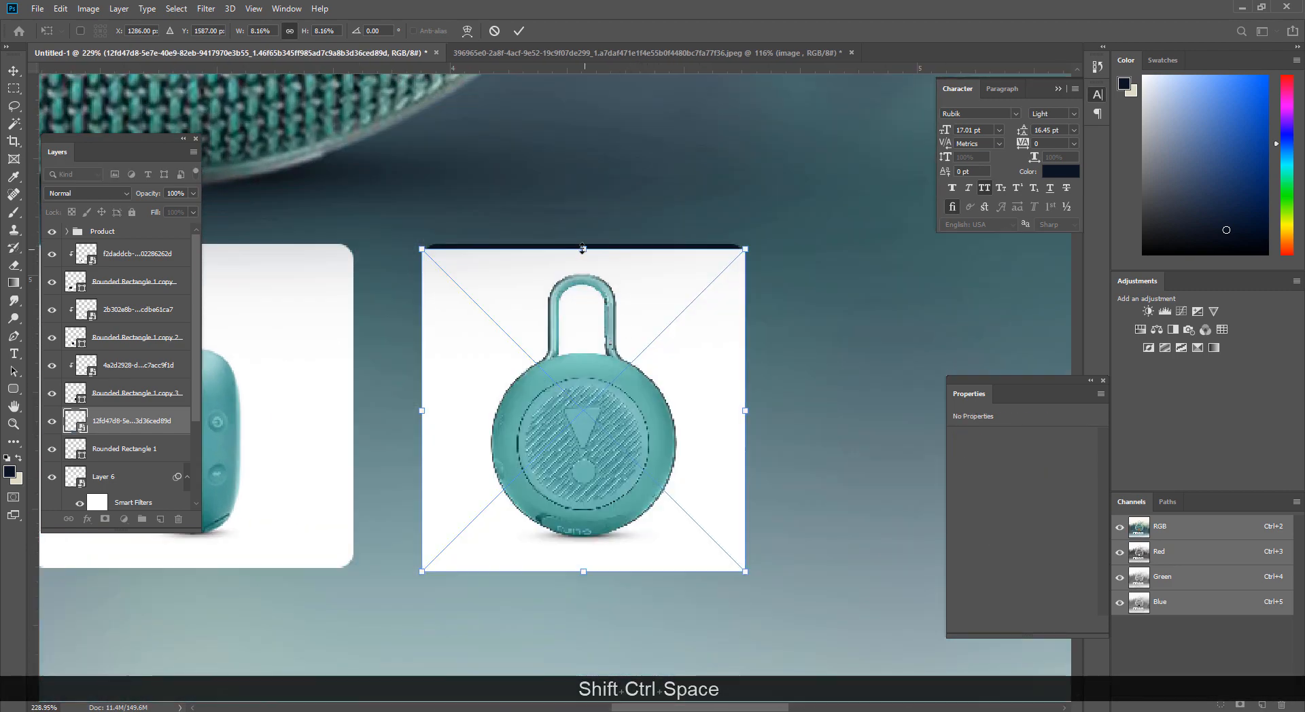
pyautogui.moveTo(590, 296); pyautogui.dragTo(590, 292)
pyautogui.moveTo(583, 246); pyautogui.dragTo(583, 241)
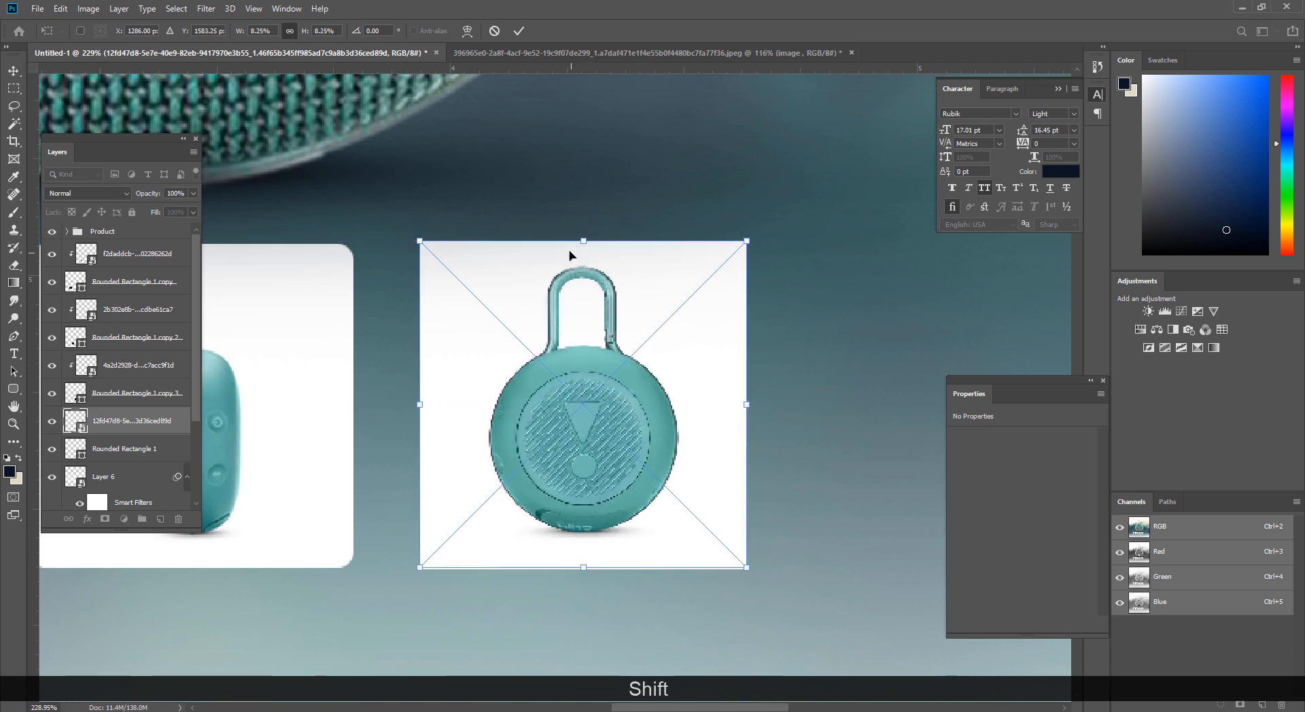
pyautogui.press('Return')
pyautogui.press('Down')
pyautogui.rightClick(121, 422)
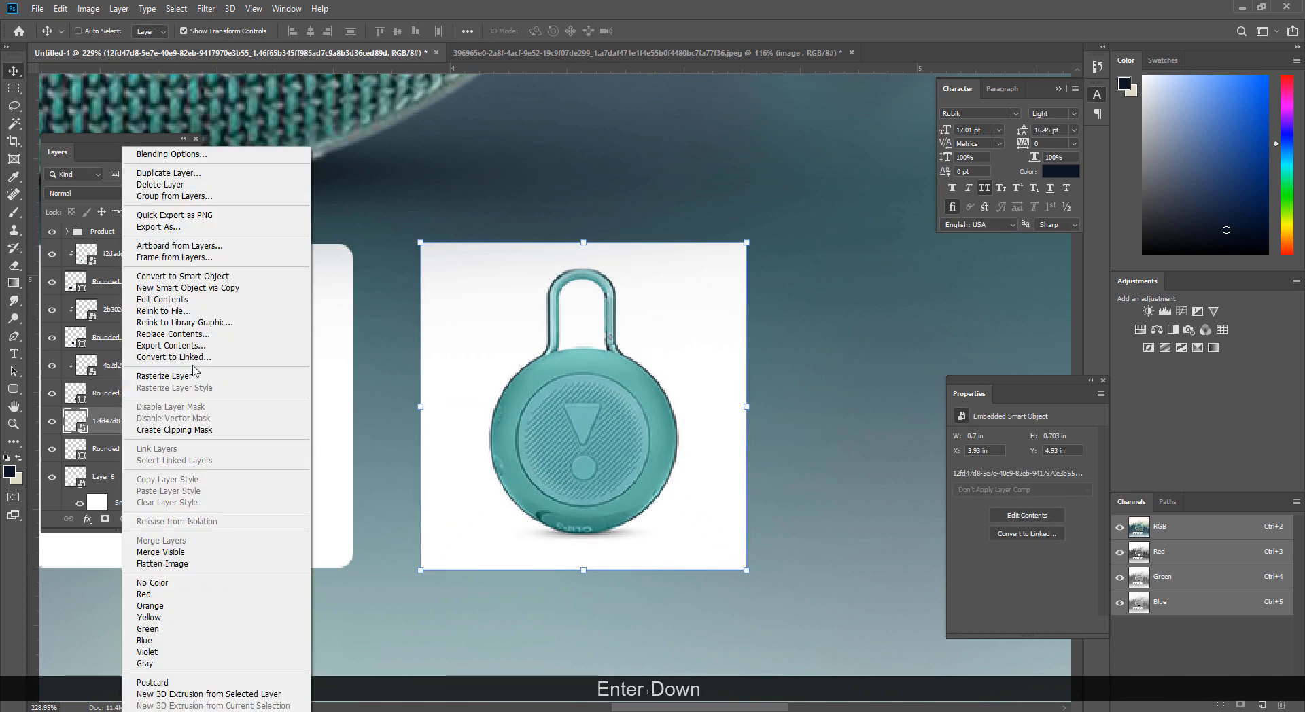
pyautogui.click(193, 429)
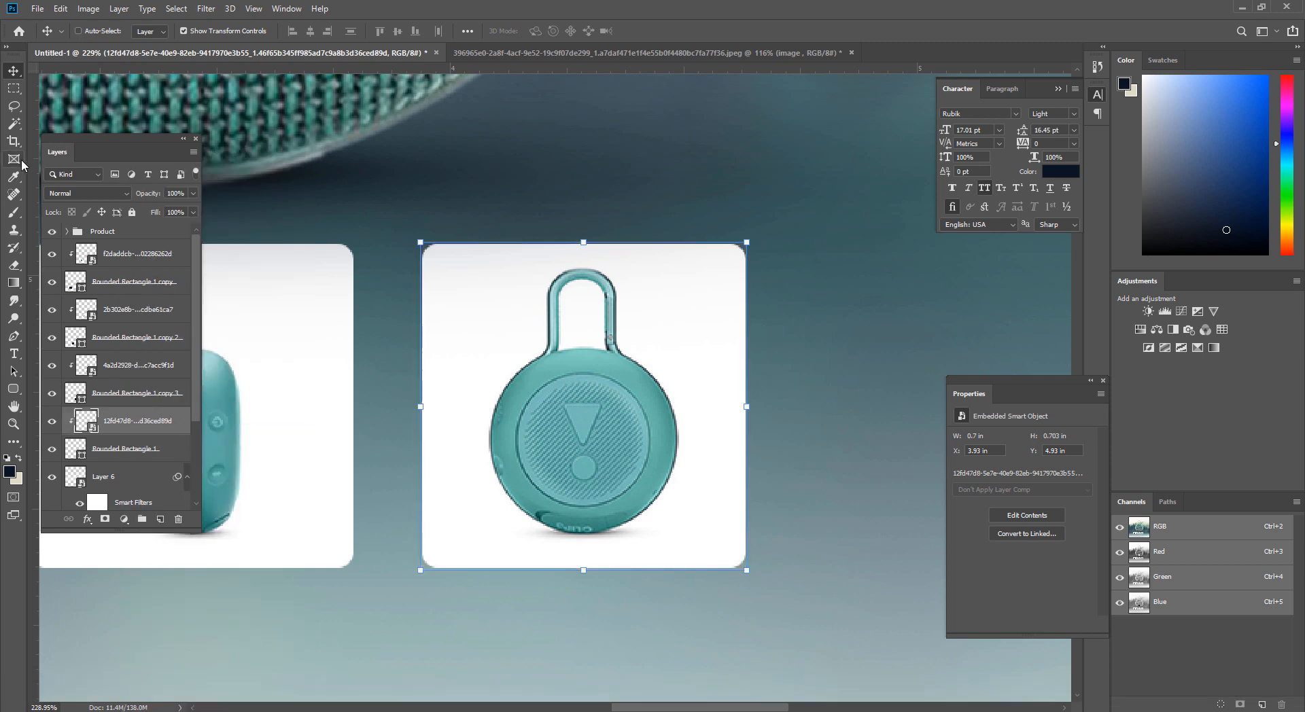
# Step: Group the four thumbnail photos together with their rounded square layers
pyautogui.click(15, 89)
pyautogui.press('shift')
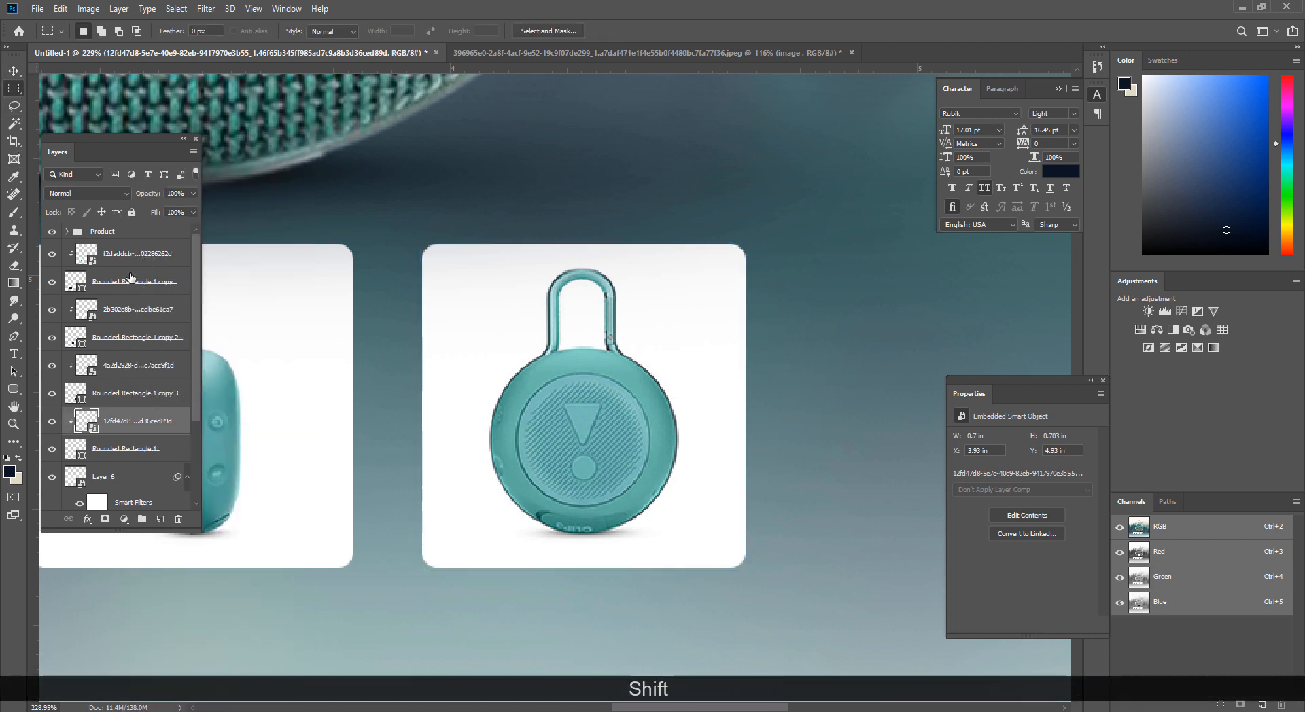
pyautogui.click(114, 452)
pyautogui.keyDown('shift'); pyautogui.click(136, 255); pyautogui.keyUp('shift')
pyautogui.moveTo(429, 421); pyautogui.dragTo(305, 369)
pyautogui.hotkey('ctrl', 'g')
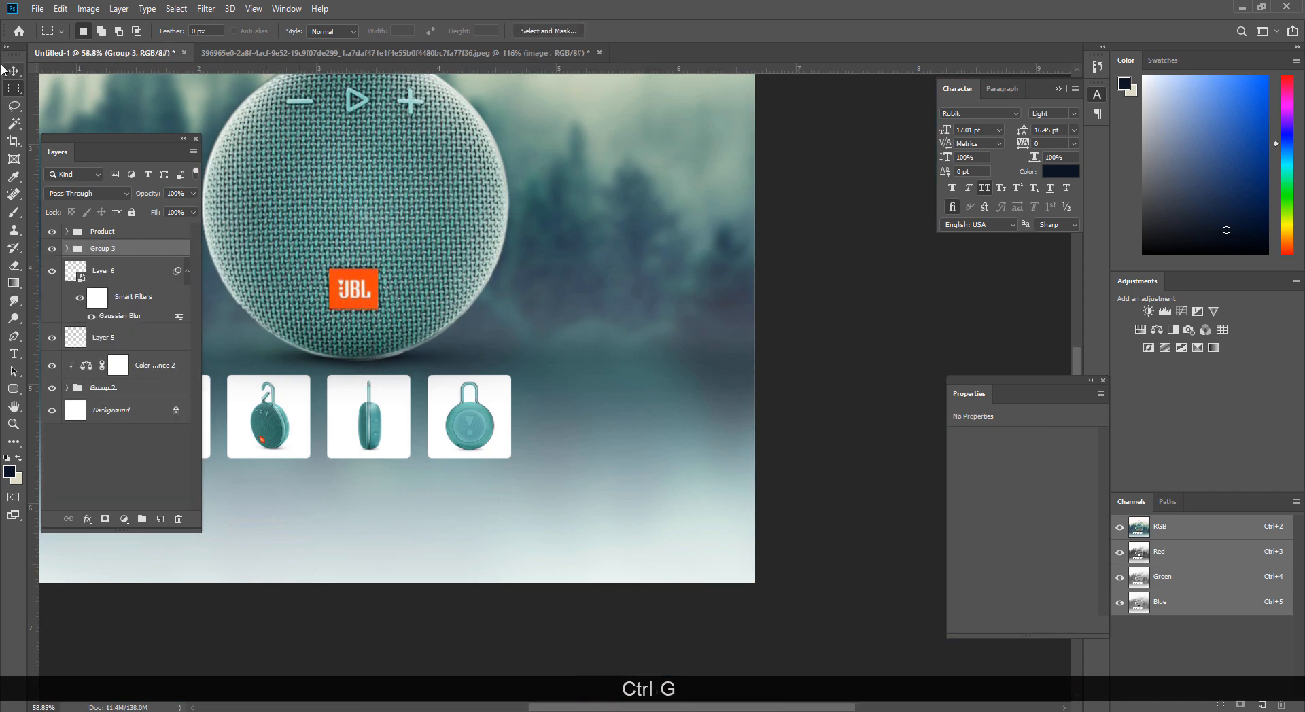
# Step: Center the thumbnail group horizontally on the whole canvas
pyautogui.click(10, 72)
pyautogui.moveTo(388, 433); pyautogui.dragTo(469, 435)
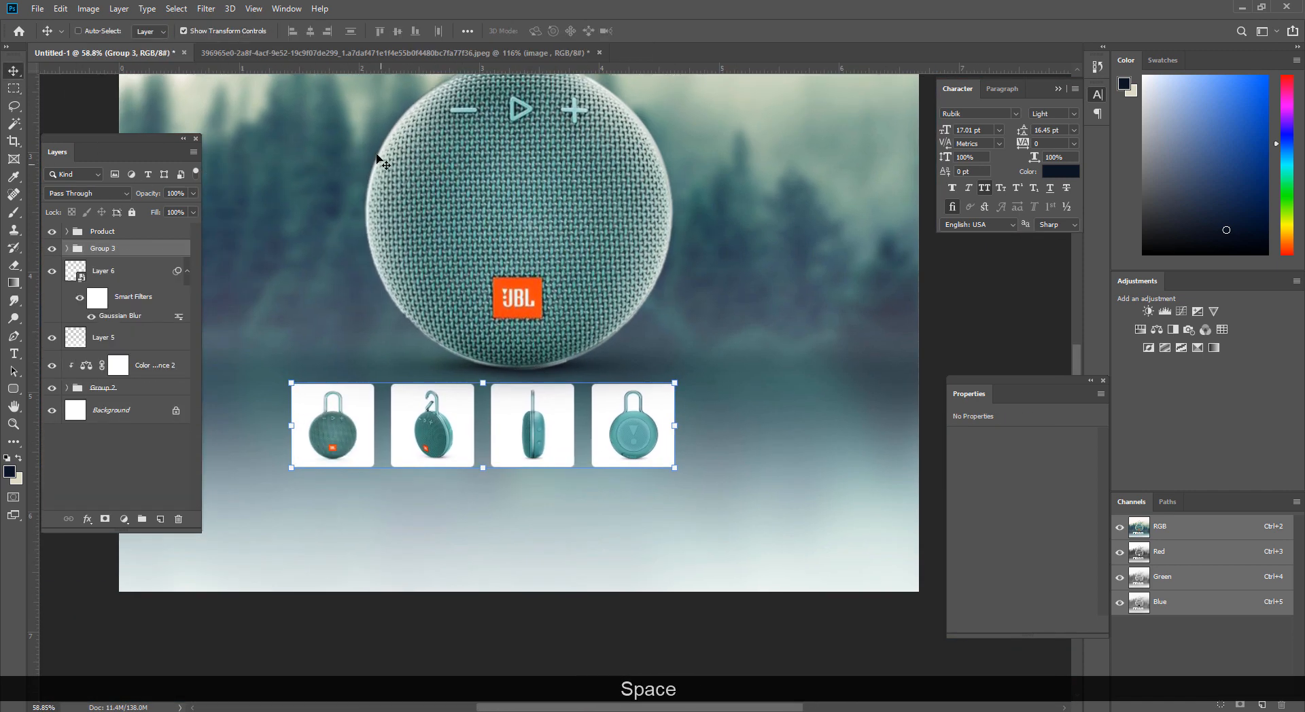
pyautogui.hotkey('ctrl', 'a')
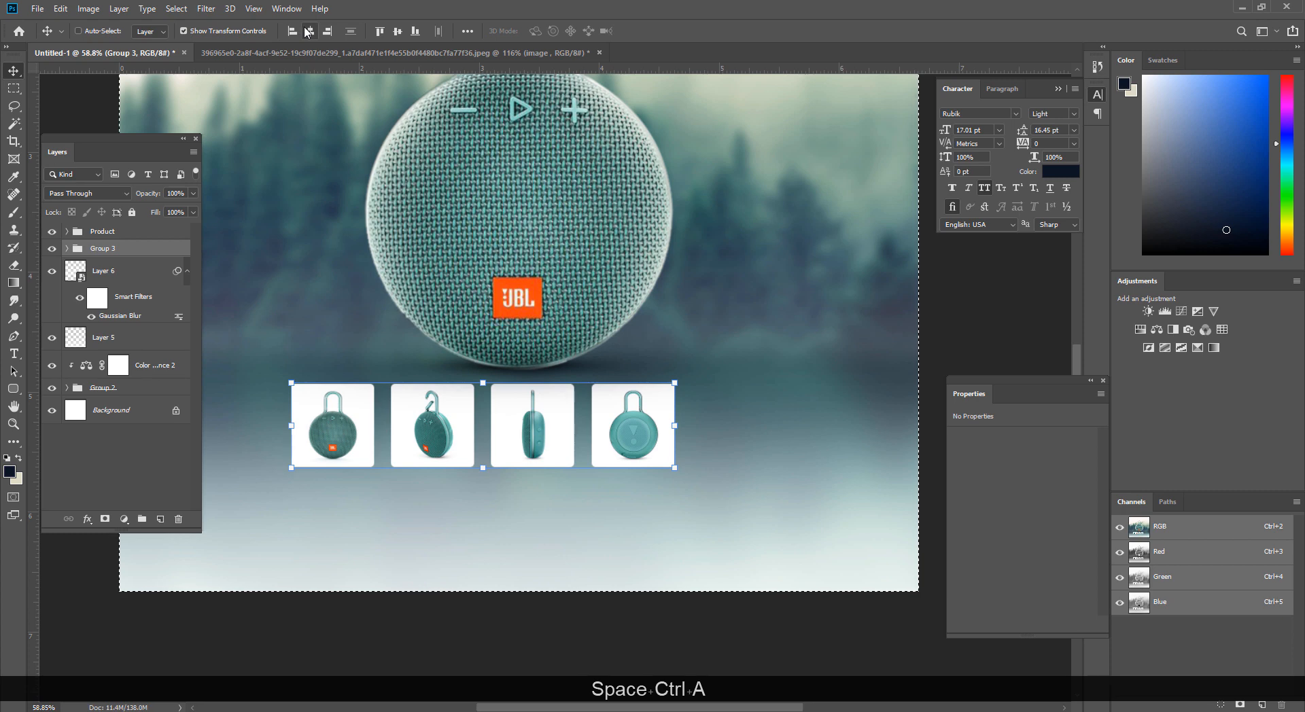
pyautogui.click(308, 30)
pyautogui.press('ctrl')
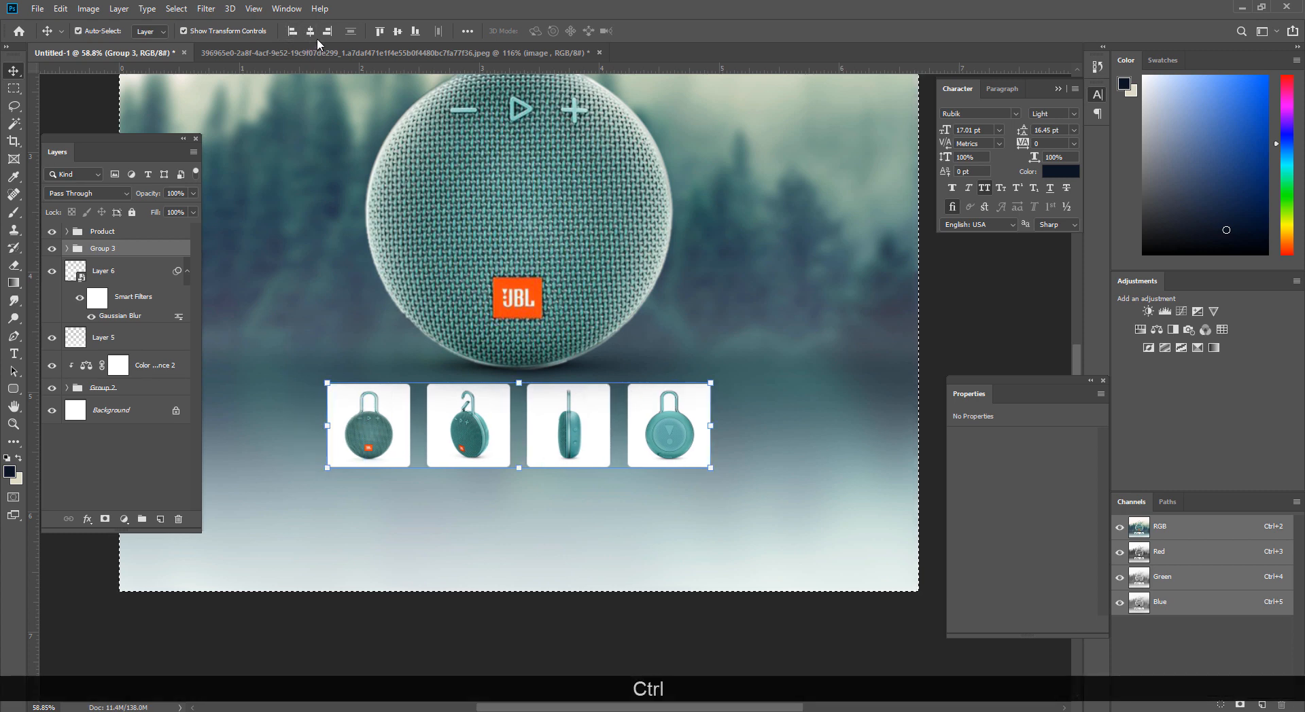
# Step: With the canvas selection cleared, add a 2 px outside stroke to the thumbnail group and open the stroke color for editing
pyautogui.hotkey('ctrl', 'd')
pyautogui.rightClick(141, 252)
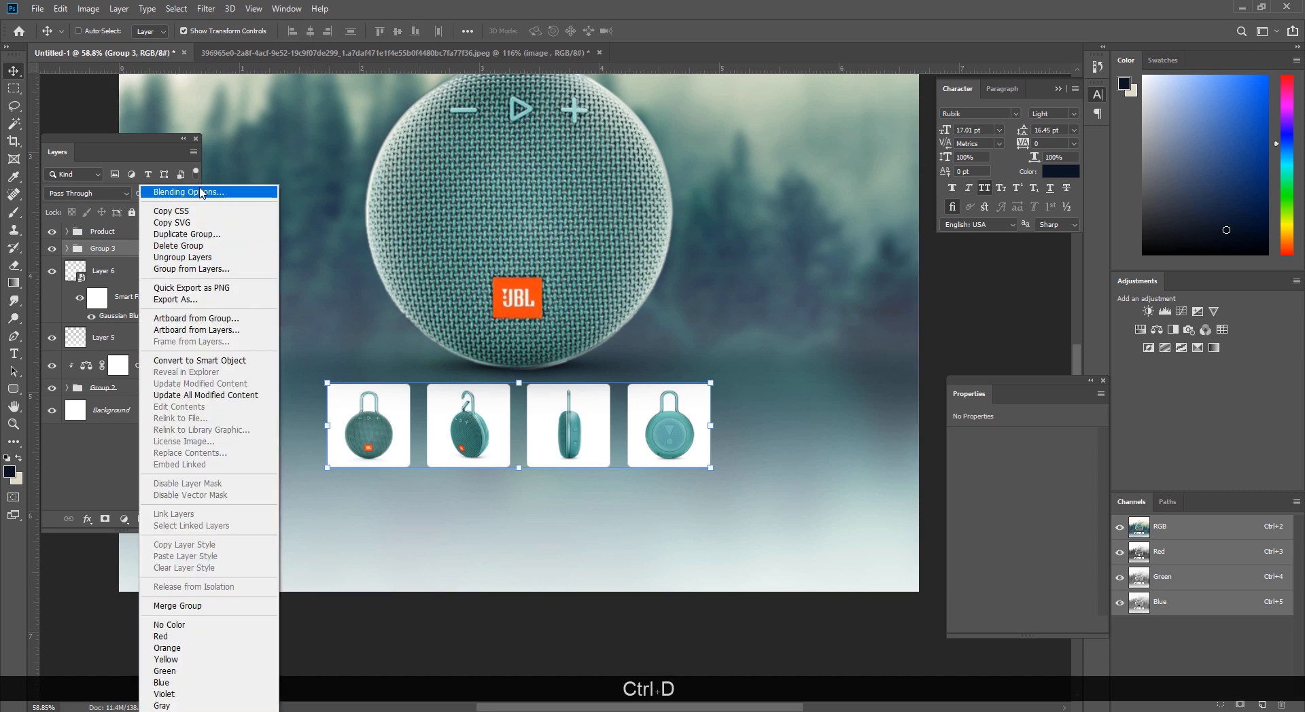
pyautogui.click(302, 202)
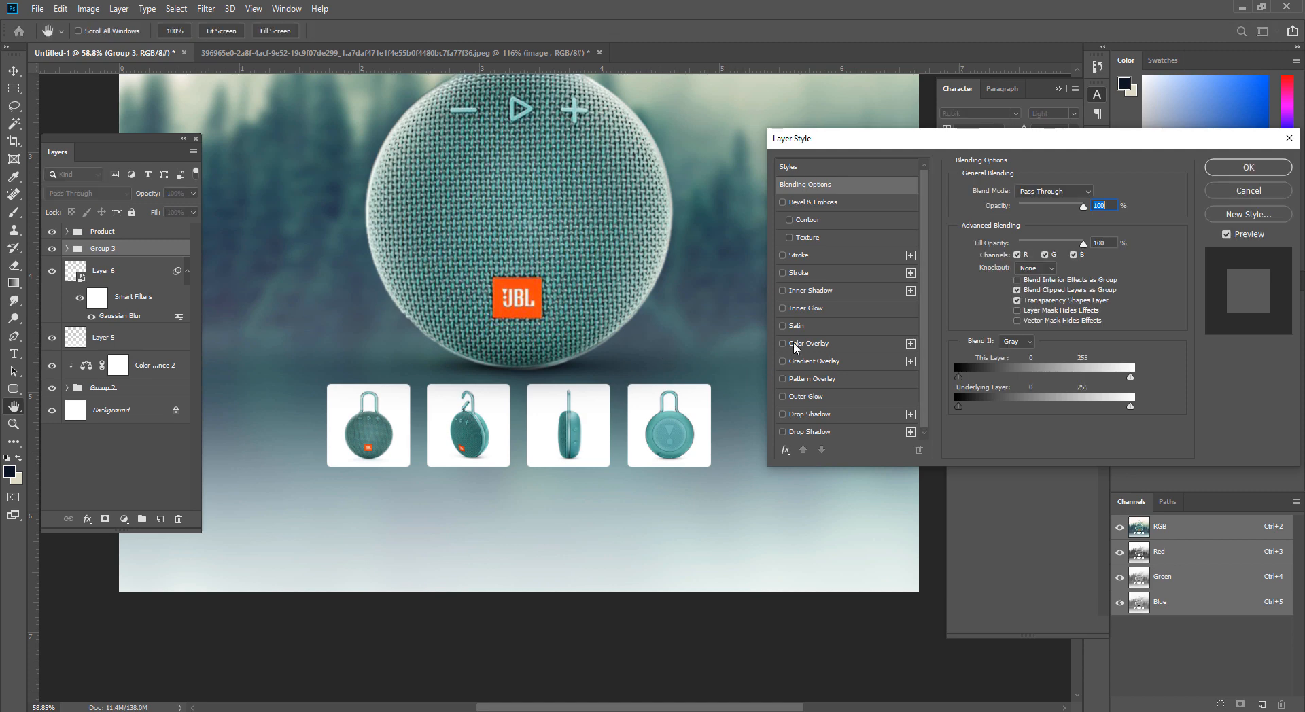
pyautogui.click(798, 255)
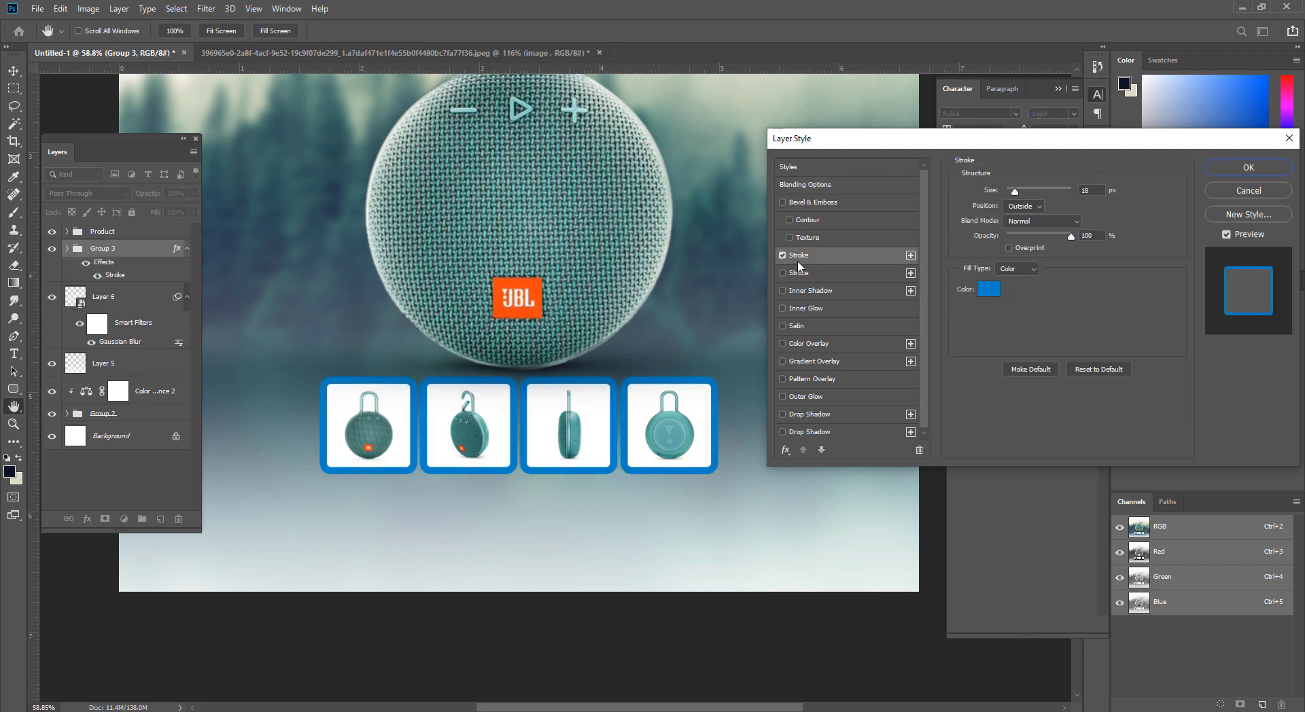
pyautogui.doubleClick(1084, 191)
pyautogui.write('1')
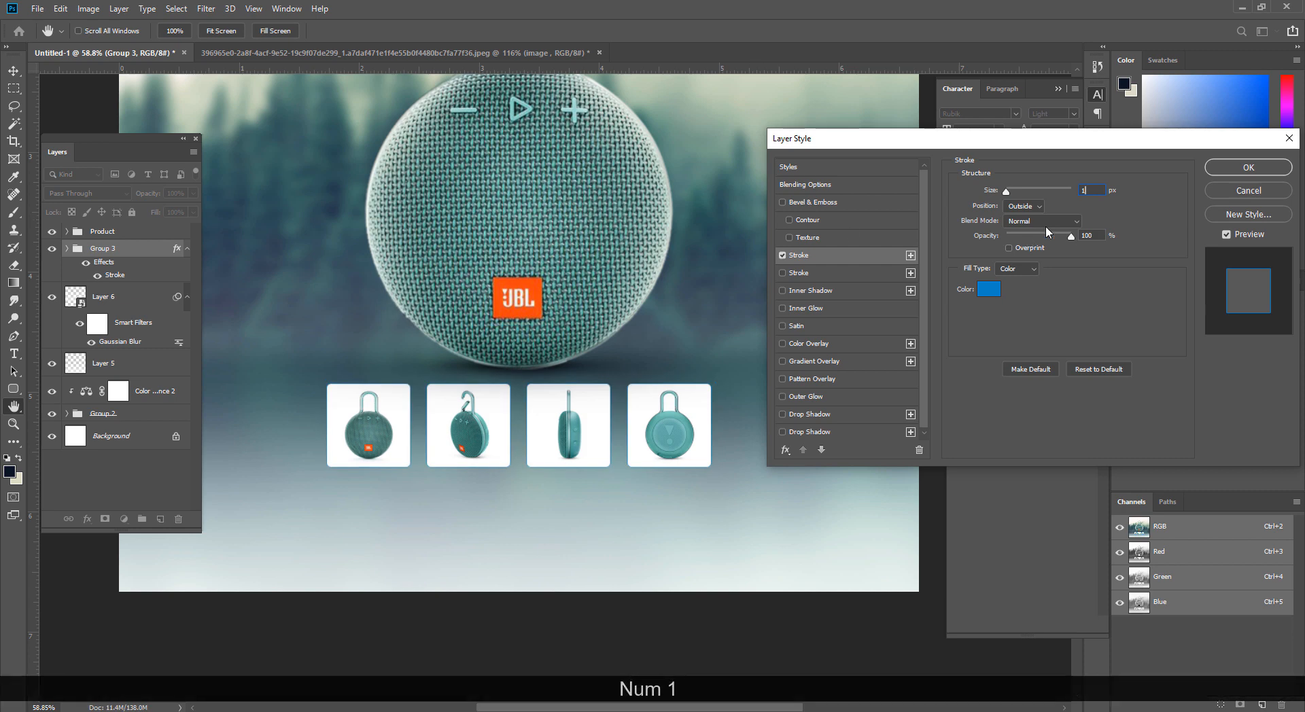
pyautogui.write('2')
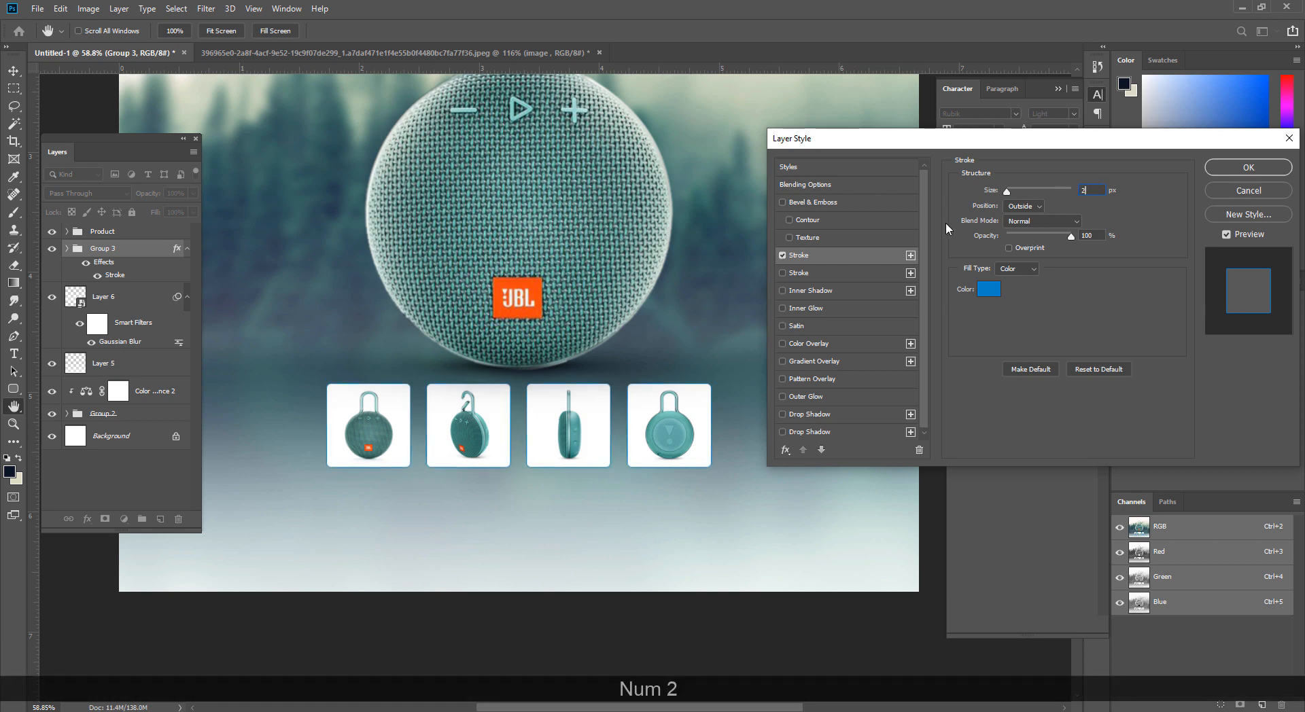
pyautogui.click(991, 291)
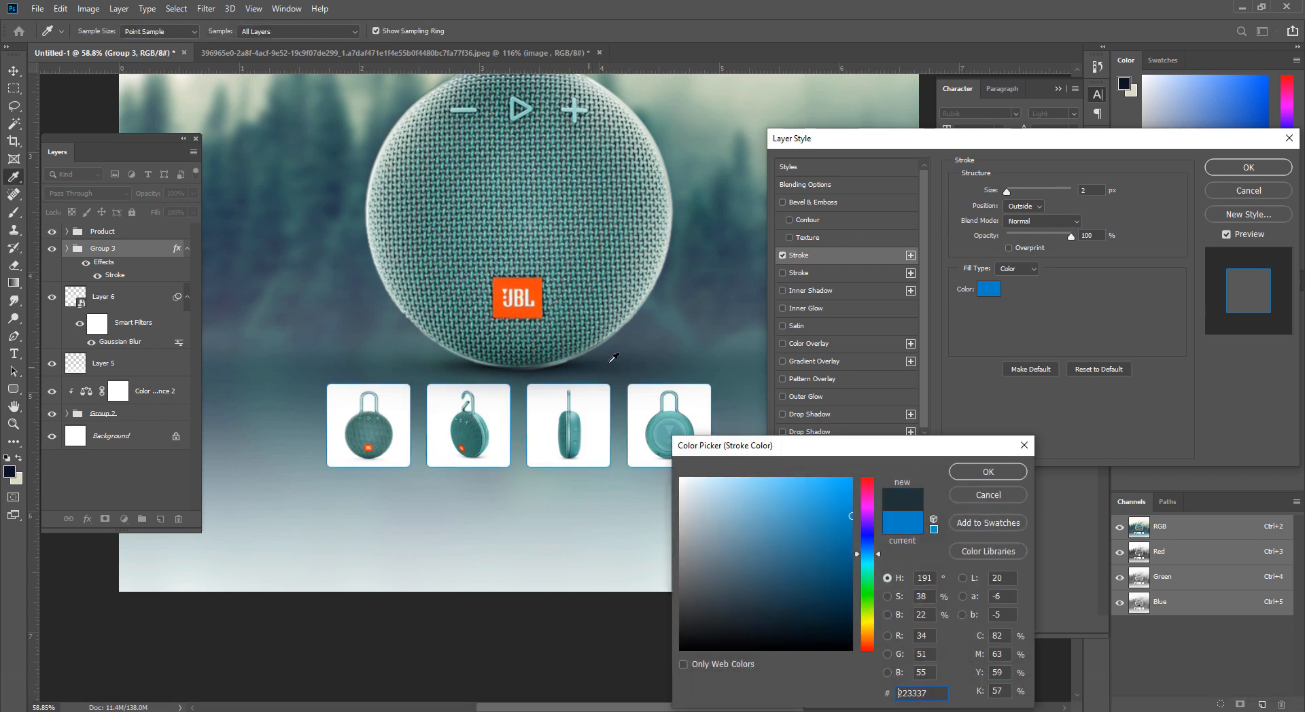
# Step: Set the thumbnail group's stroke color to a teal sampled from the speaker artwork
pyautogui.click(734, 285)
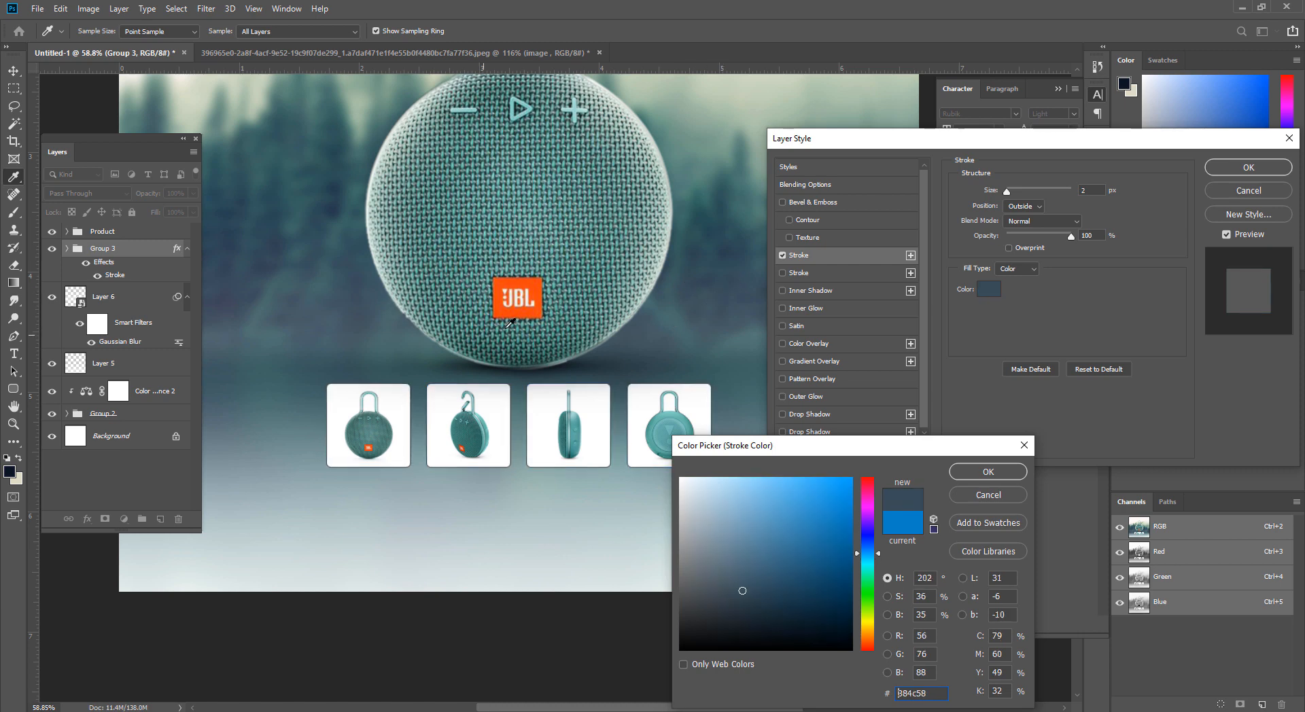
pyautogui.click(487, 363)
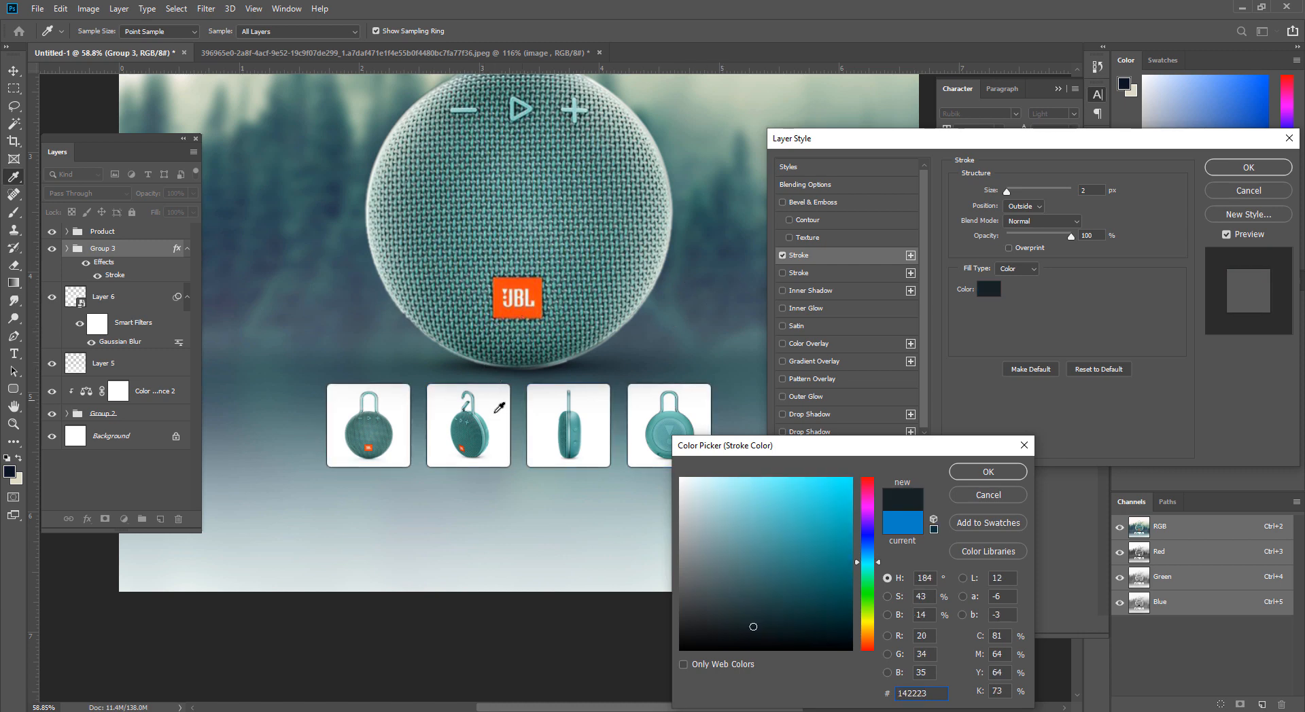
pyautogui.click(482, 429)
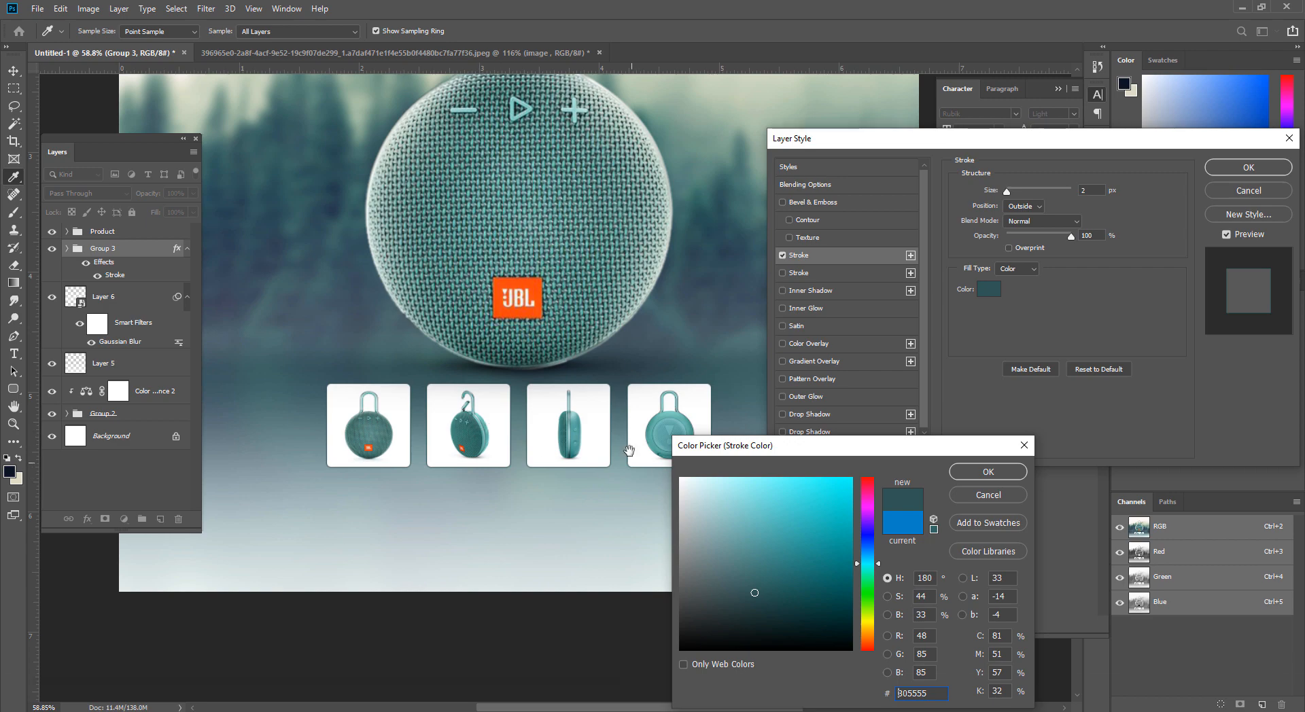
pyautogui.moveTo(630, 445); pyautogui.dragTo(447, 469)
pyautogui.click(537, 411)
pyautogui.click(990, 471)
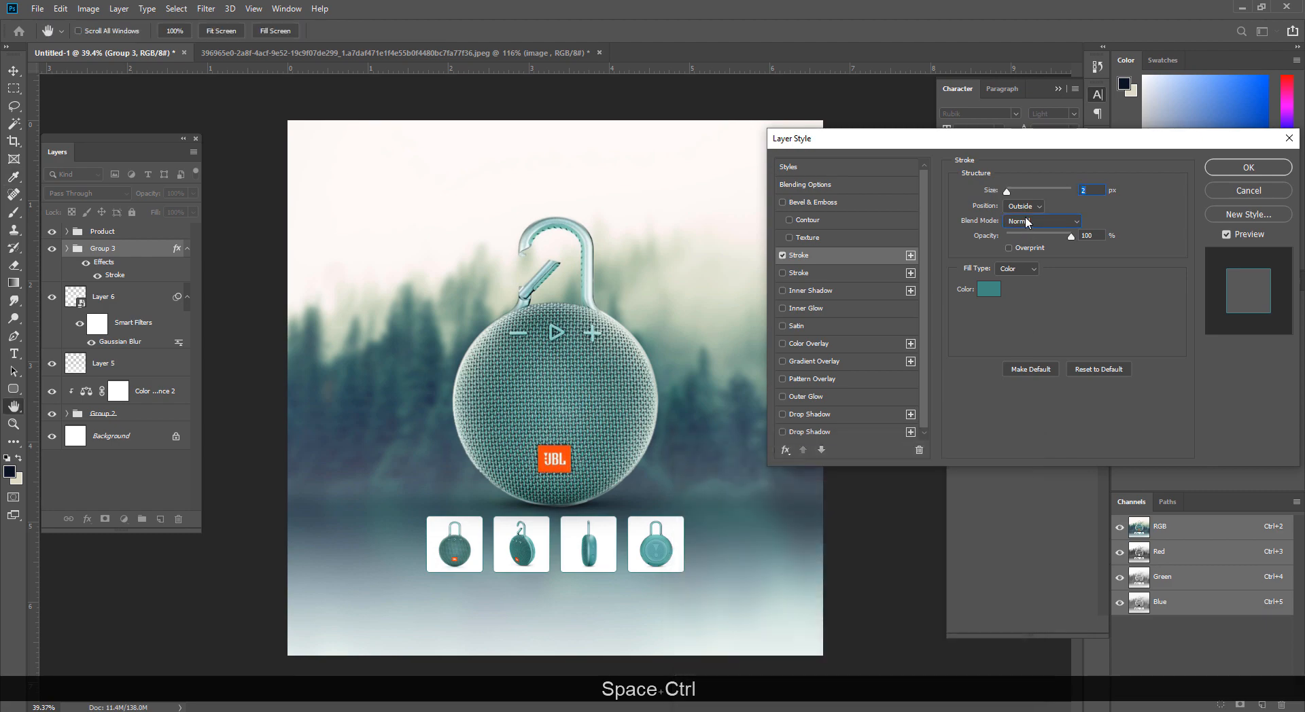
# Step: Try the Screen and Overlay blend modes on the thumbnail group's stroke
pyautogui.click(1041, 221)
pyautogui.click(1015, 334)
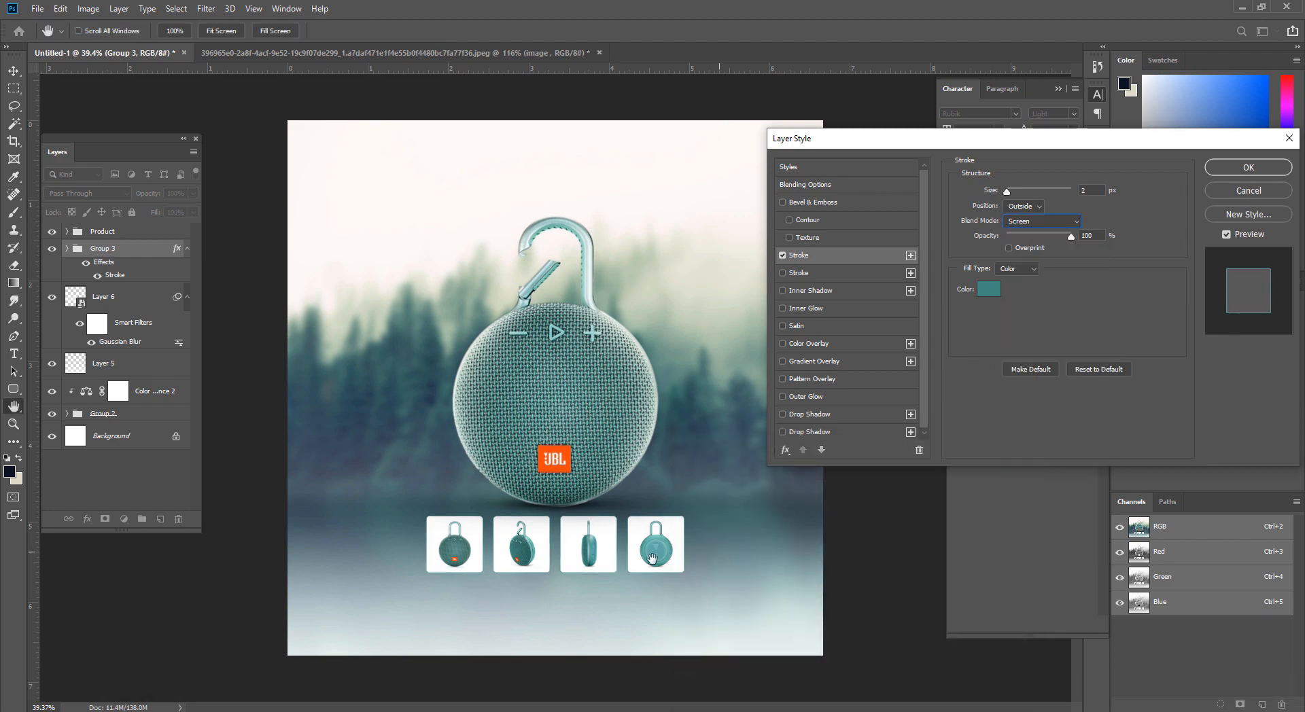
pyautogui.moveTo(579, 567); pyautogui.dragTo(644, 503)
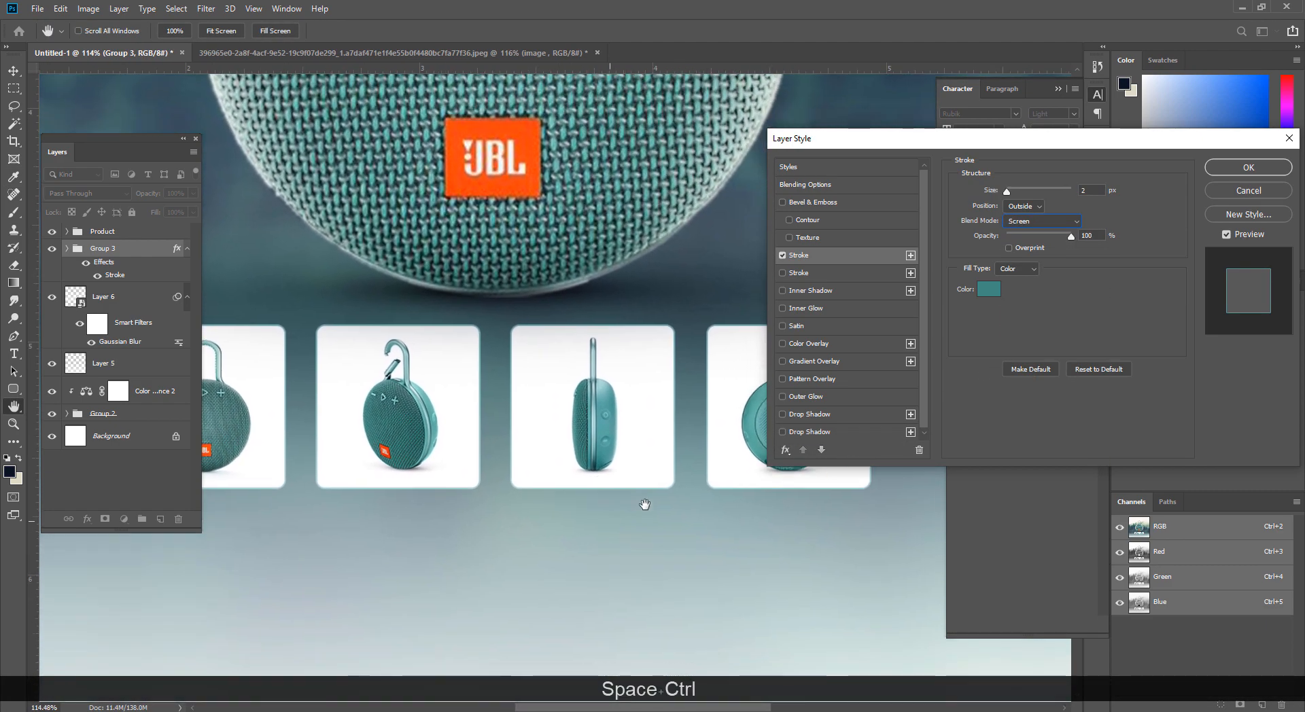
pyautogui.click(1043, 221)
pyautogui.click(1009, 371)
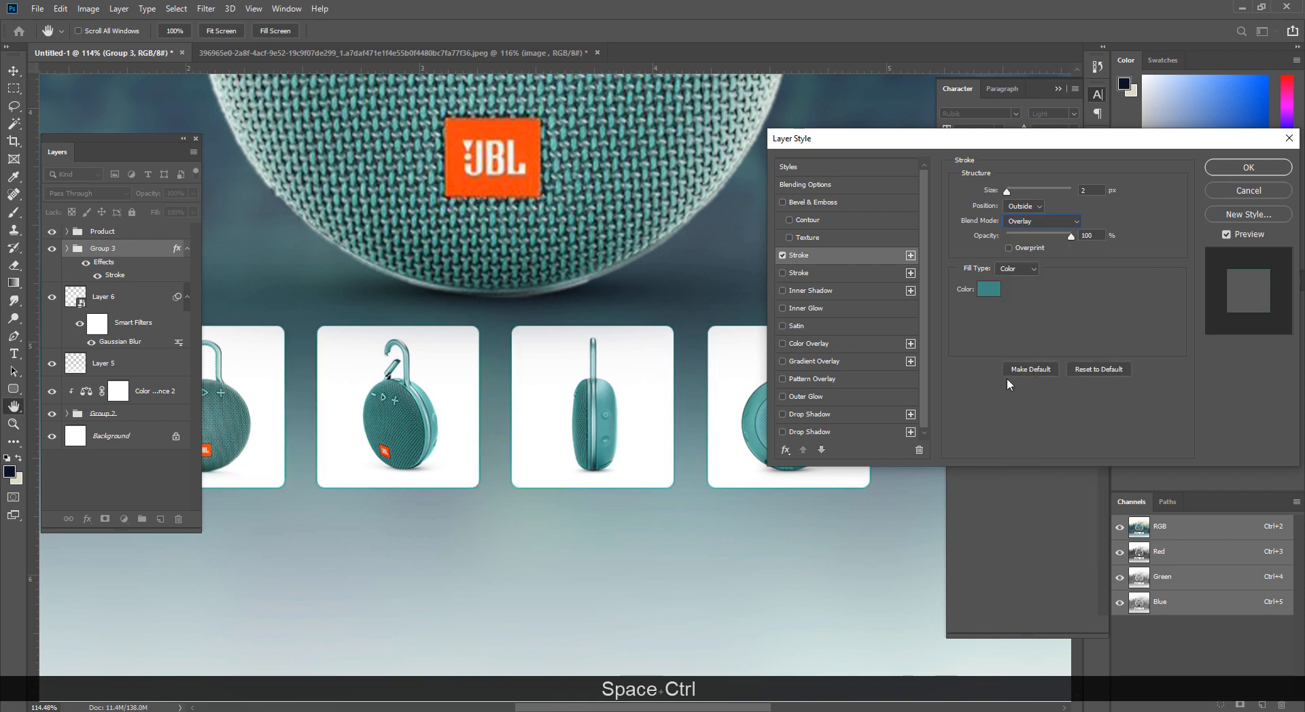
pyautogui.moveTo(464, 301); pyautogui.dragTo(439, 344)
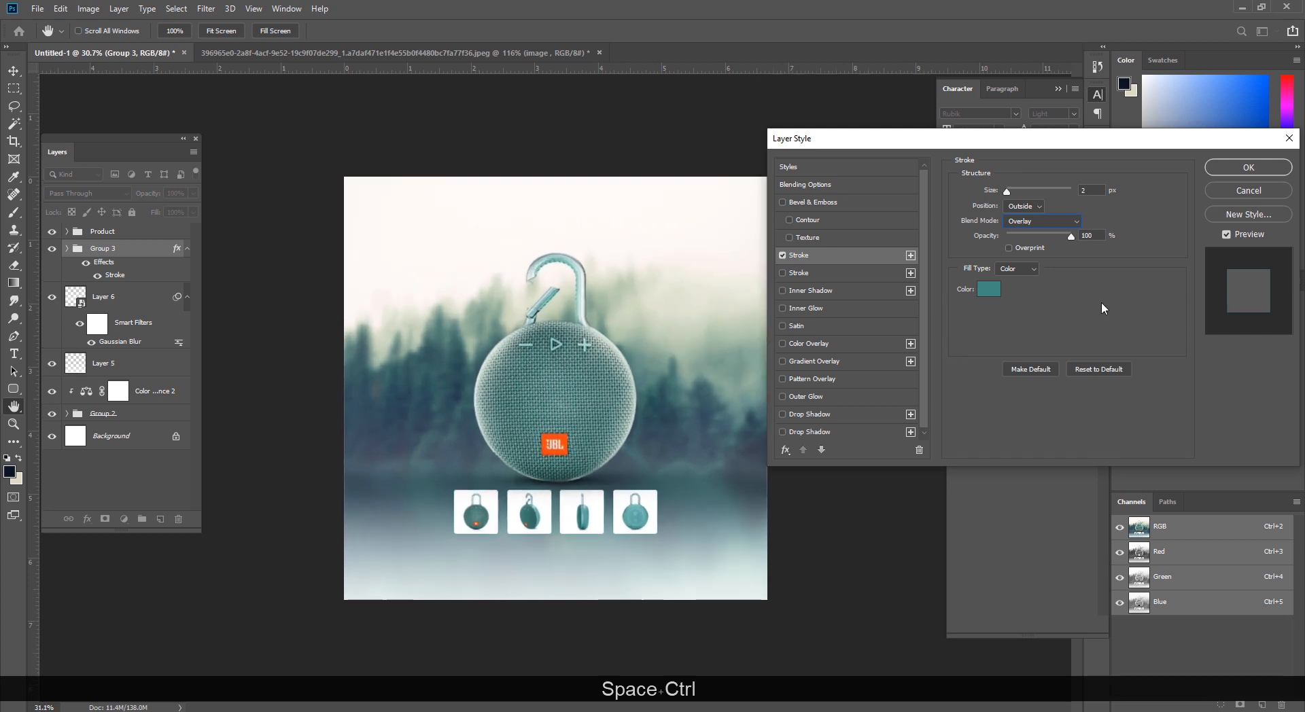
# Step: Set the stroke size to 3 px with the Soft Light blend mode and apply the layer style
pyautogui.click(1012, 211)
pyautogui.click(1012, 207)
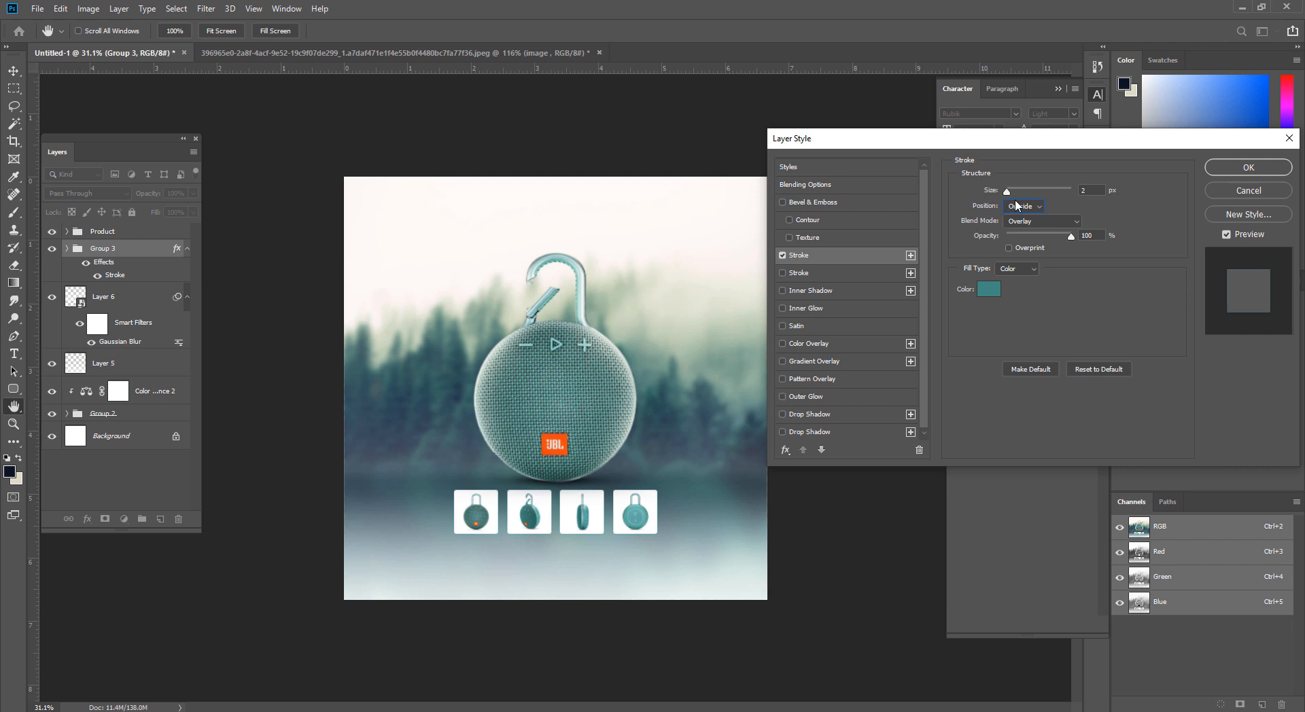
pyautogui.click(1017, 206)
pyautogui.click(1017, 206)
pyautogui.write('3')
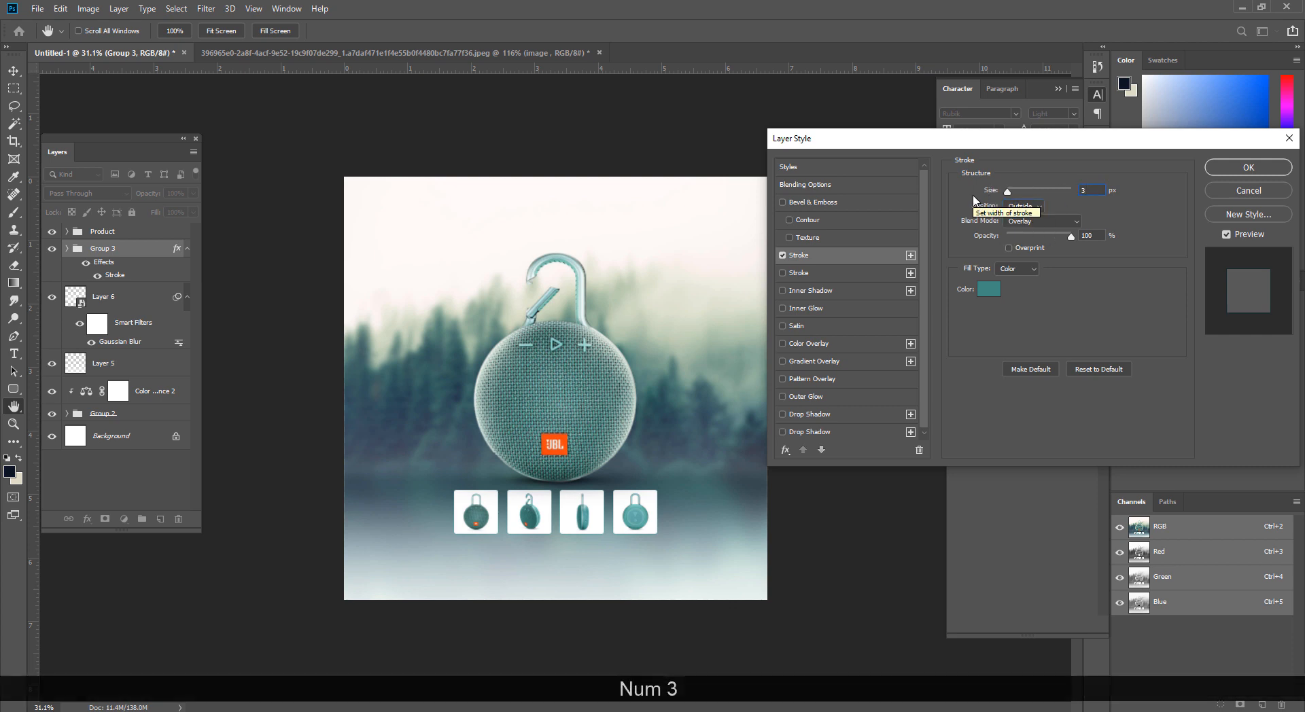
pyautogui.click(1023, 221)
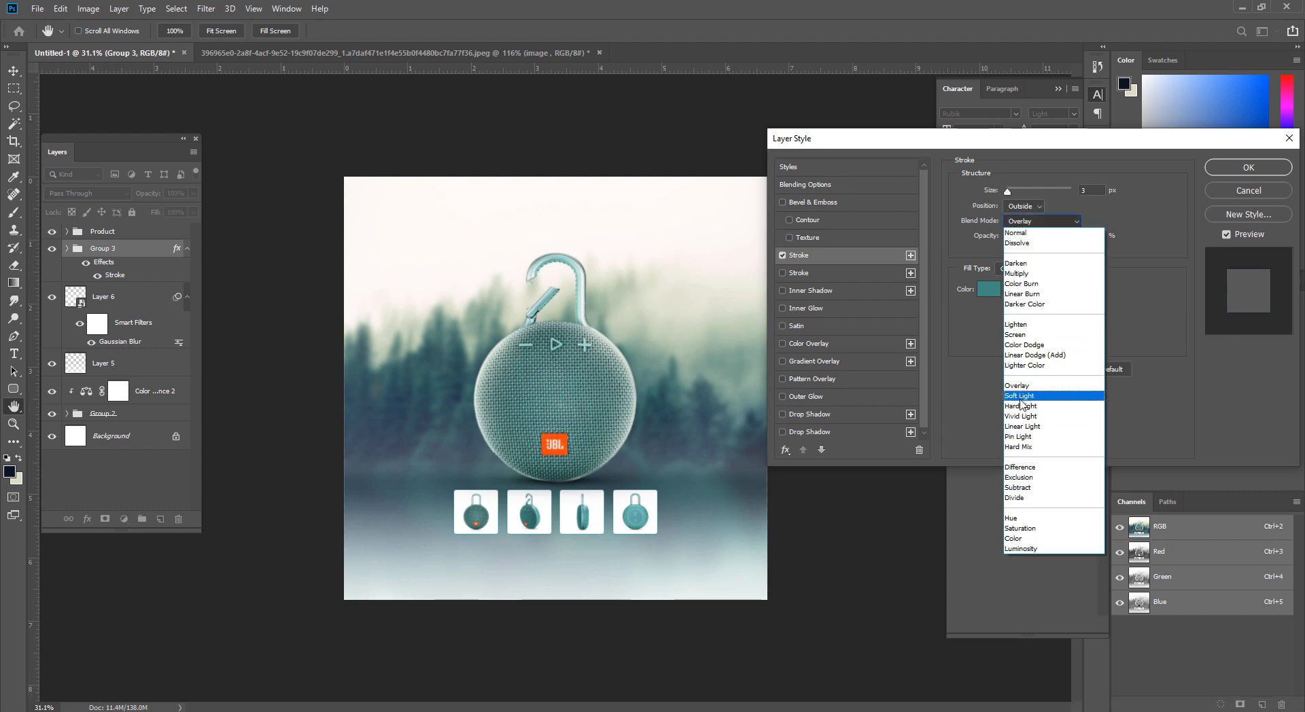
pyautogui.click(1020, 396)
pyautogui.hotkey('ctrl', 'space')
pyautogui.moveTo(622, 531); pyautogui.dragTo(543, 520)
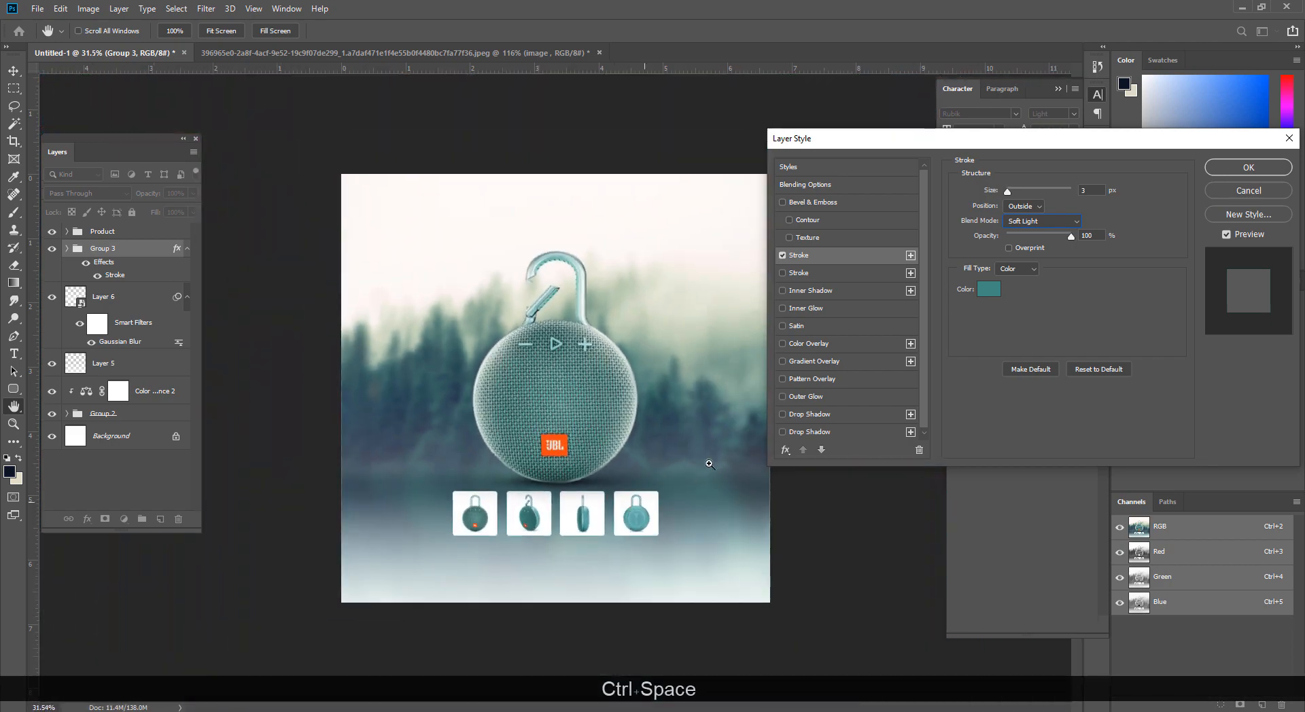
pyautogui.click(1266, 165)
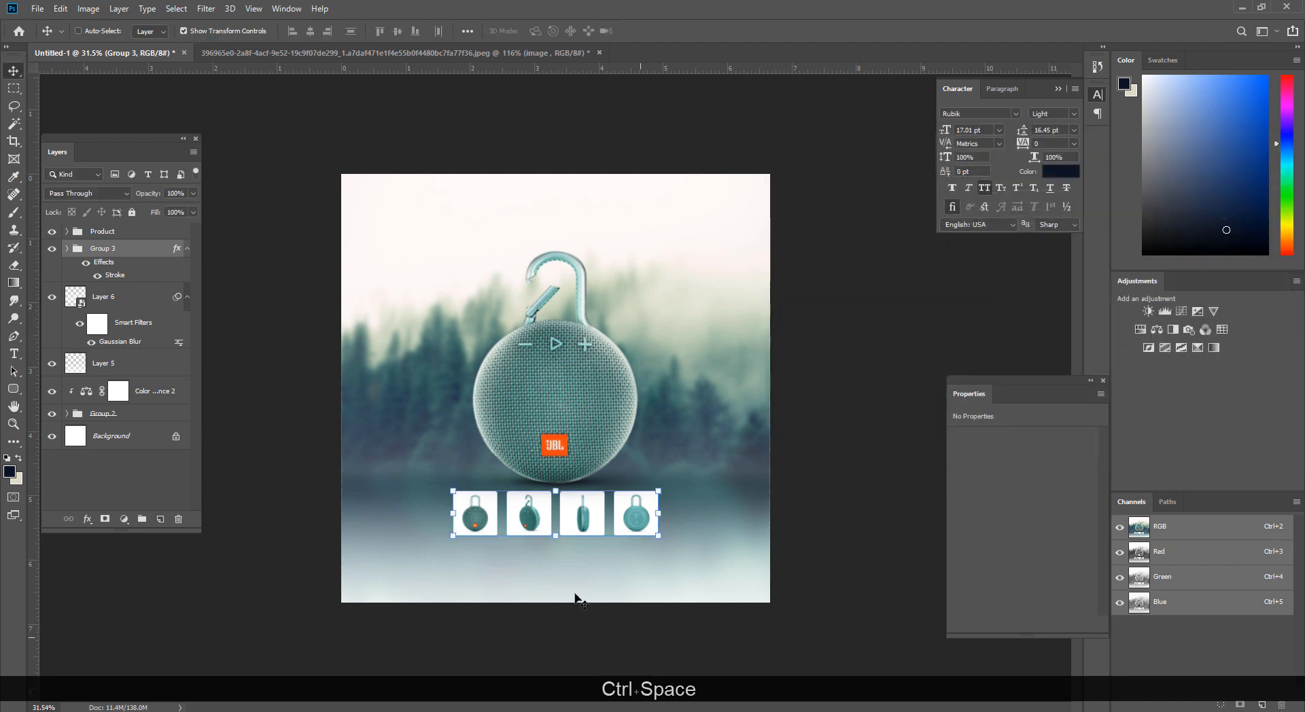
# Step: Scale the thumbnail group down to about 73% and position it just below the speaker
pyautogui.moveTo(556, 533); pyautogui.dragTo(552, 525)
pyautogui.press('Down')
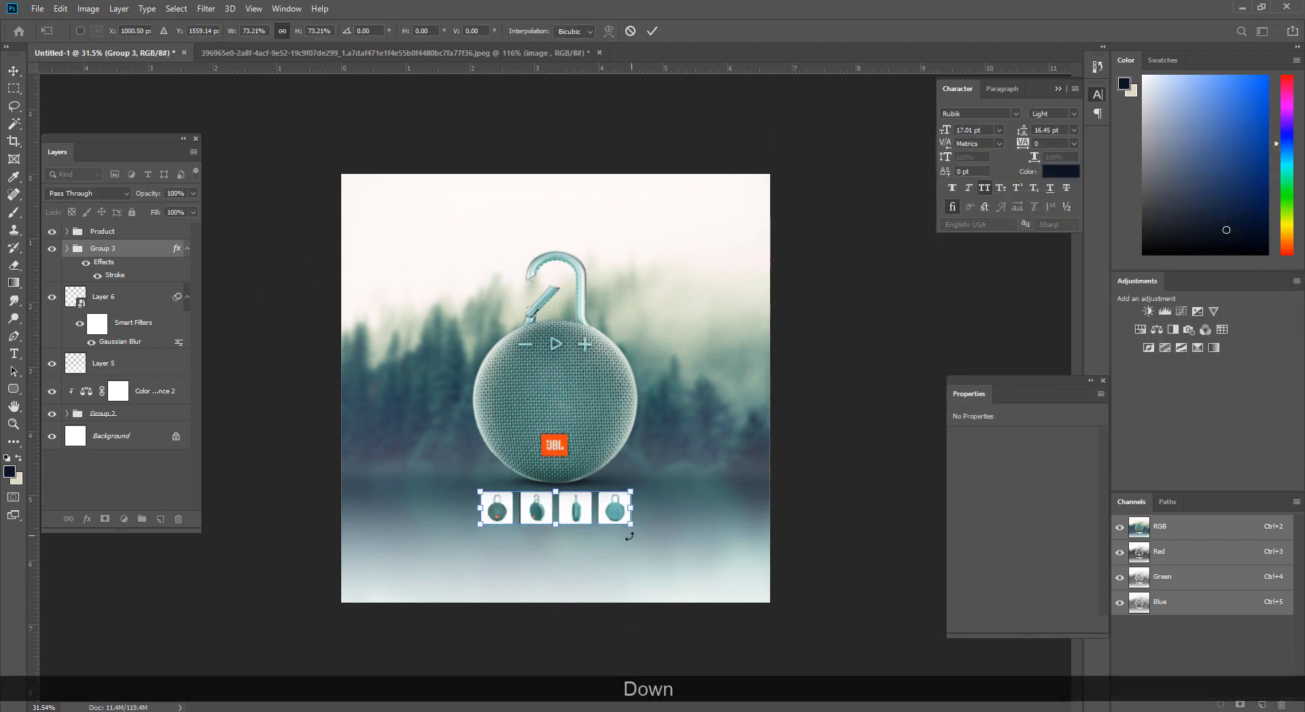
pyautogui.press('Return')
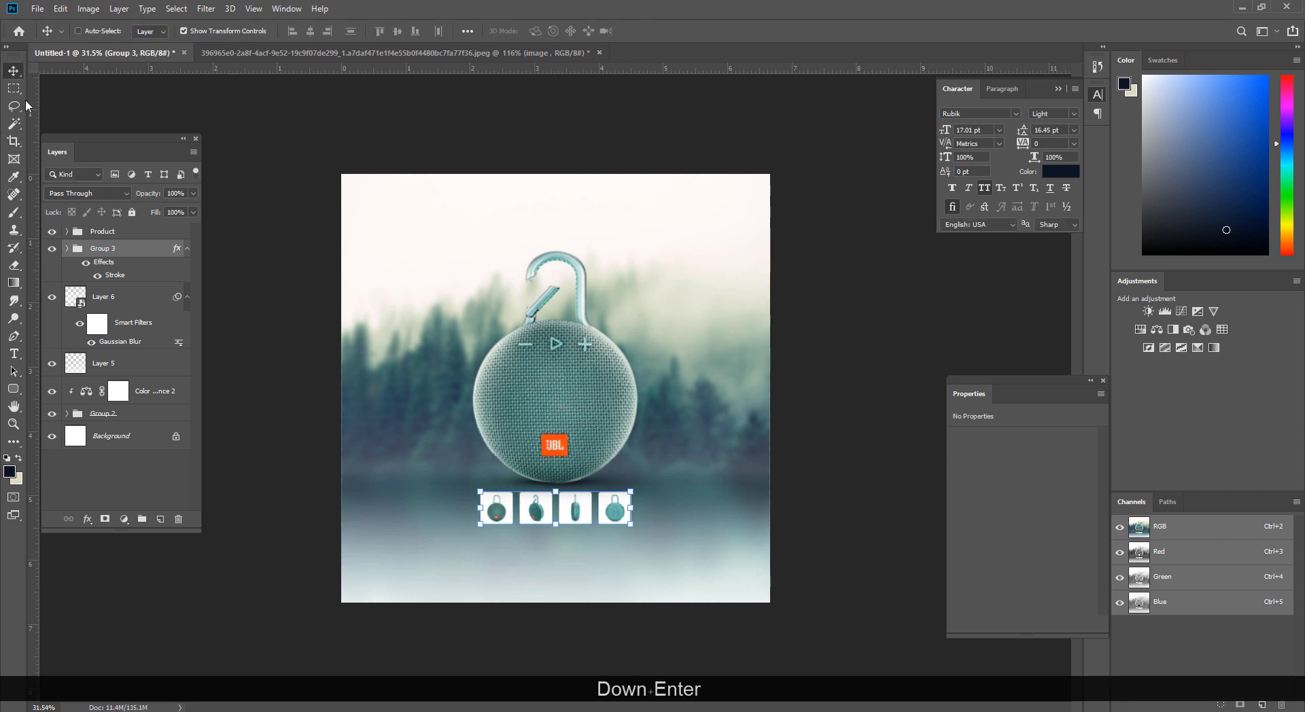
pyautogui.click(14, 88)
pyautogui.moveTo(560, 514); pyautogui.dragTo(480, 427)
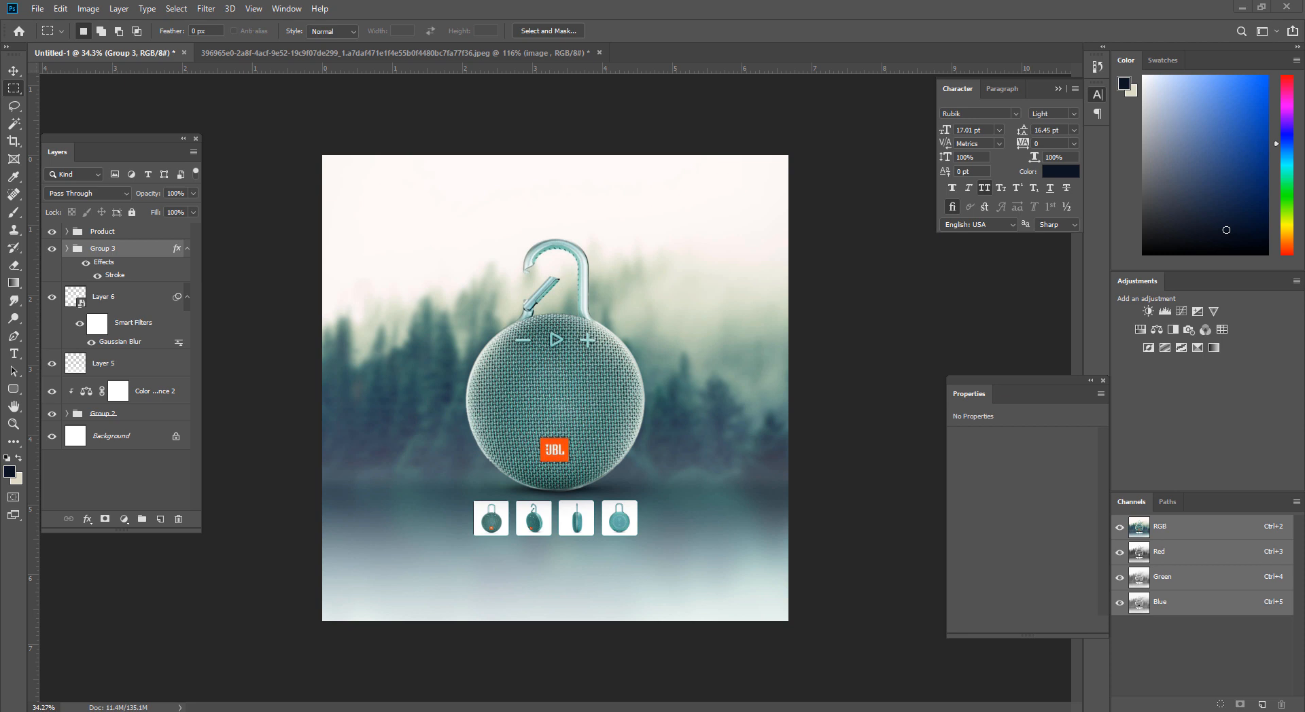
# Step: Add the text line "THE NATURE OF MUSIC" below the thumbnails near the canvas's lower edge
pyautogui.click(15, 356)
pyautogui.click(532, 593)
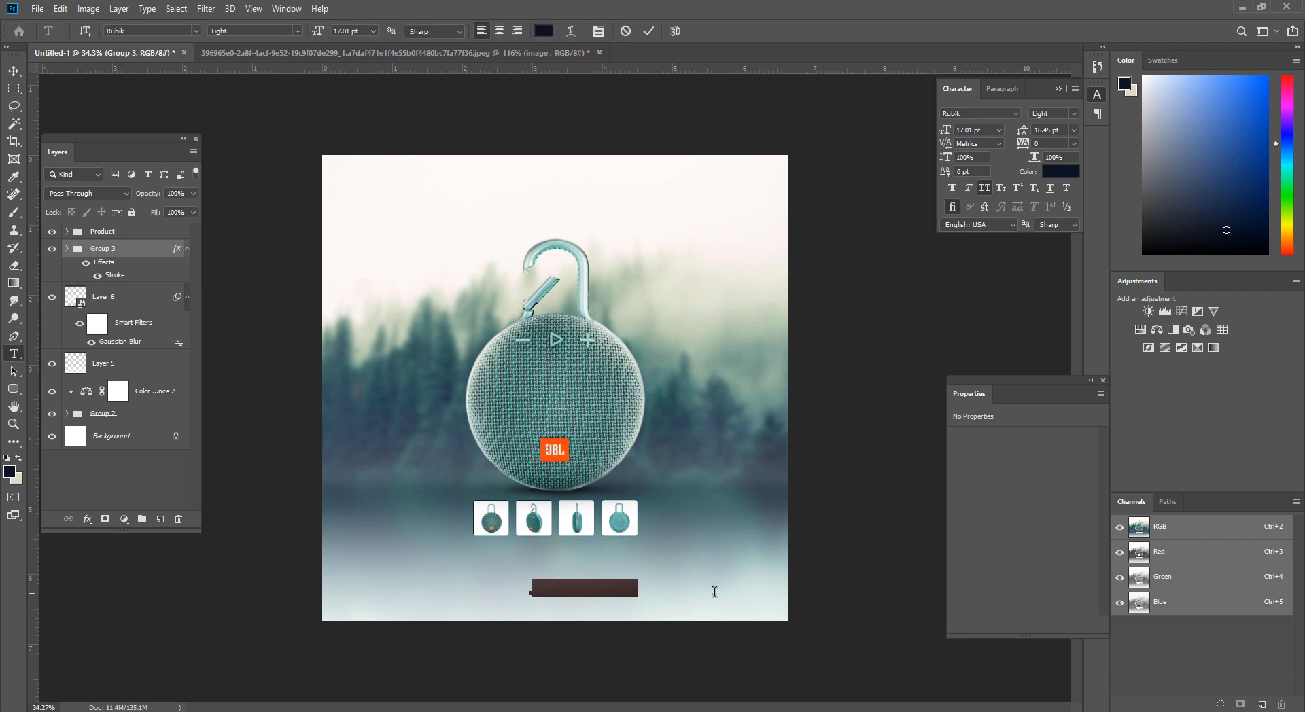
pyautogui.write('THE NATURE OF MUSIC')
pyautogui.hotkey('ctrl', 'space')
pyautogui.moveTo(556, 587); pyautogui.dragTo(592, 625)
pyautogui.moveTo(538, 573); pyautogui.dragTo(528, 574)
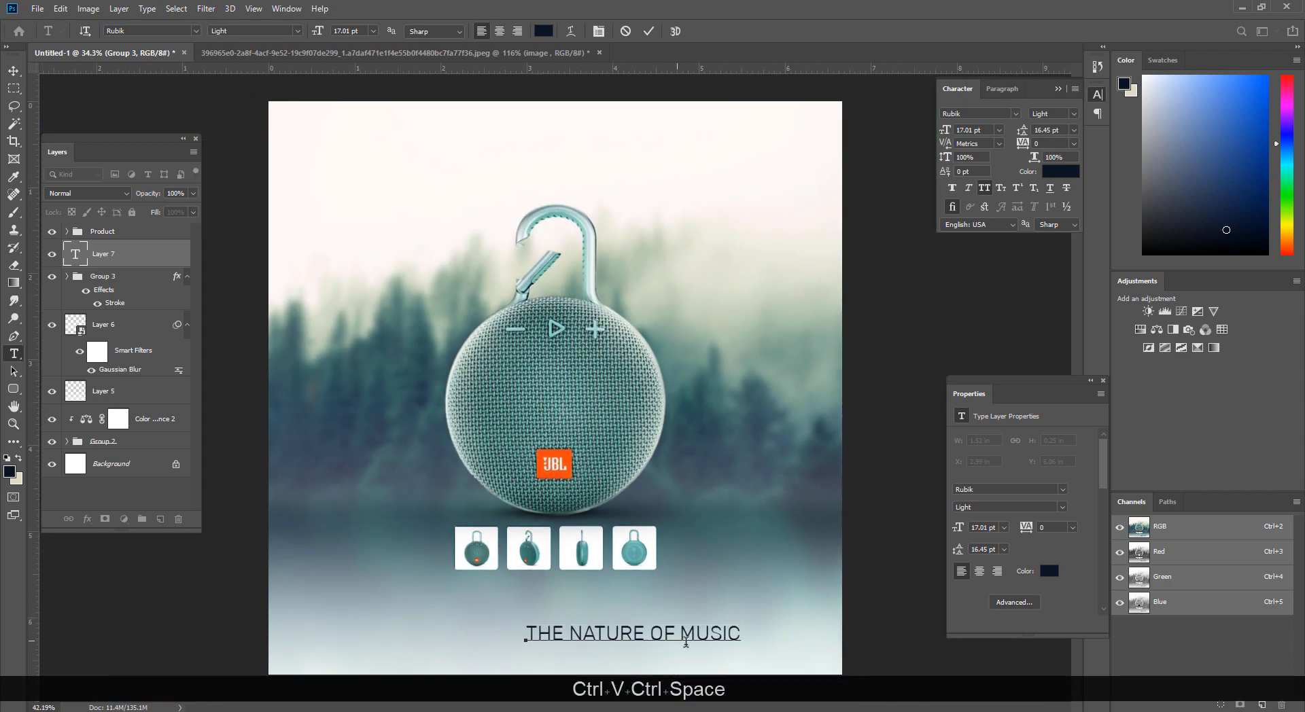
pyautogui.hotkey('ctrl', 'a')
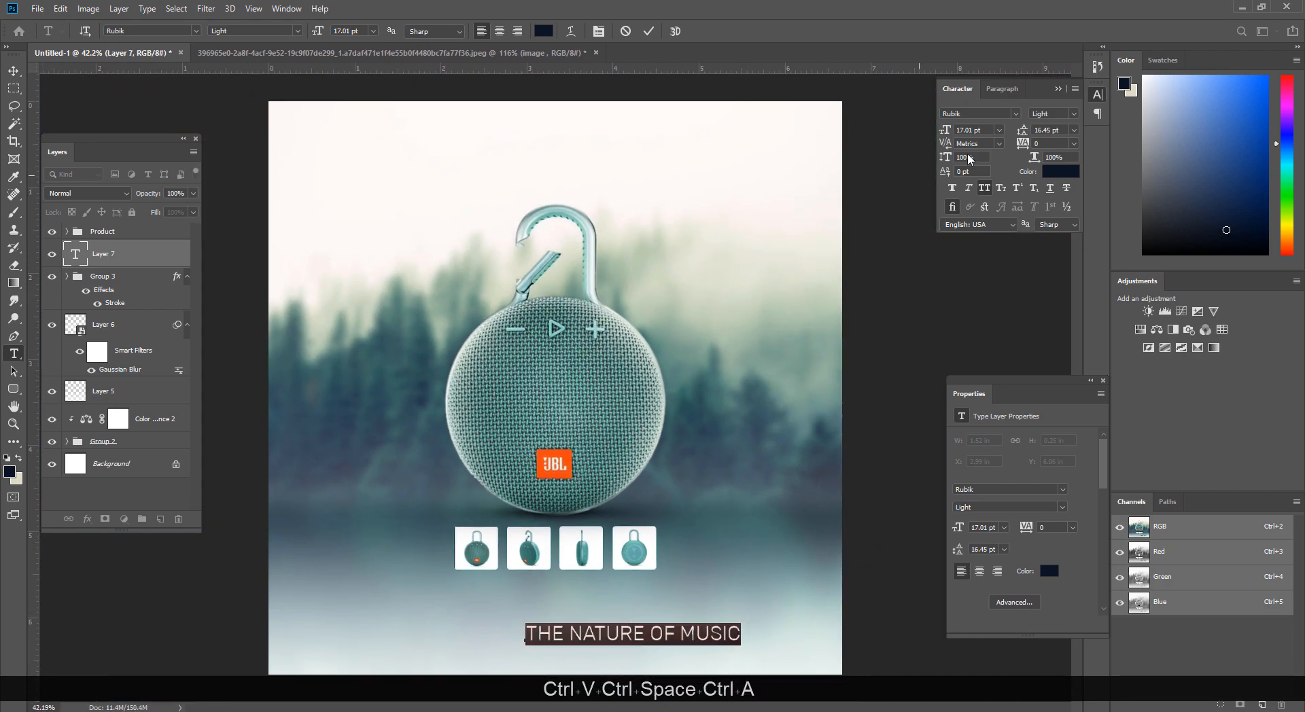
pyautogui.click(1014, 114)
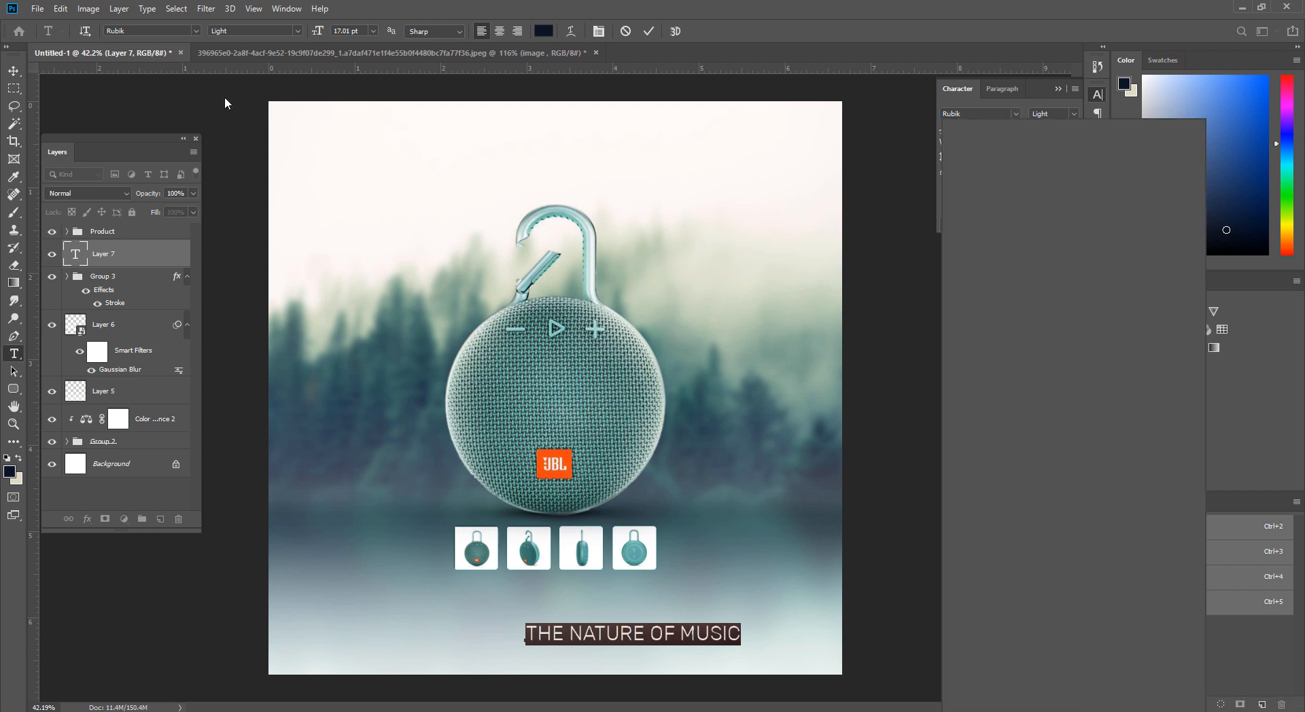
pyautogui.click(15, 71)
pyautogui.click(14, 70)
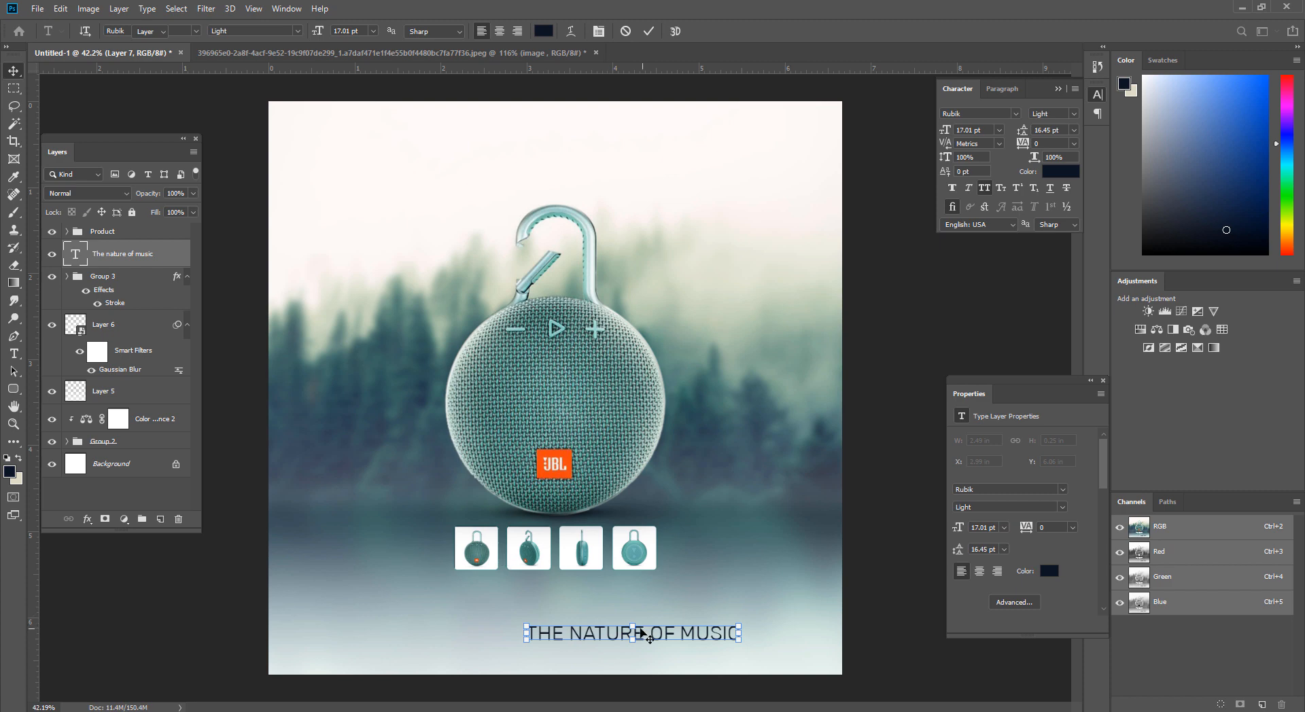
# Step: Move the headline text up beneath the middle of the thumbnail row and scale it to about 125%
pyautogui.moveTo(640, 631); pyautogui.dragTo(602, 621)
pyautogui.press('Return')
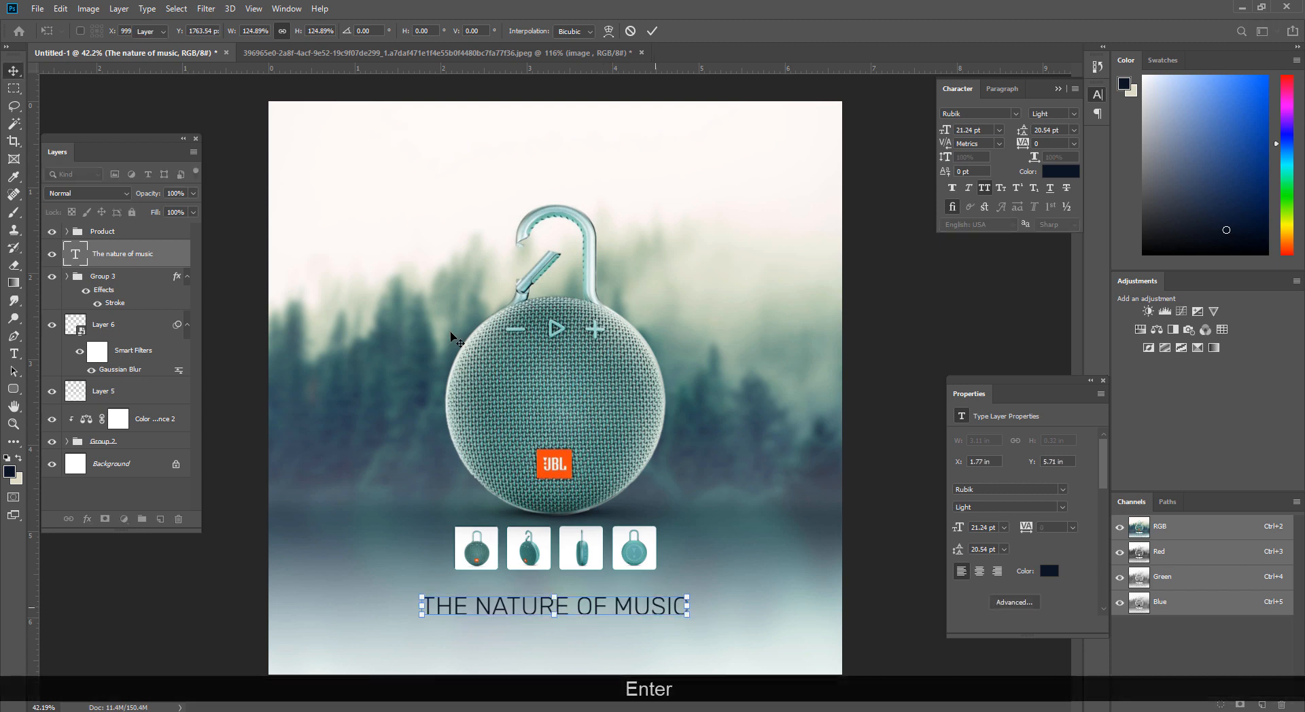
pyautogui.hotkey('ctrl', 'a')
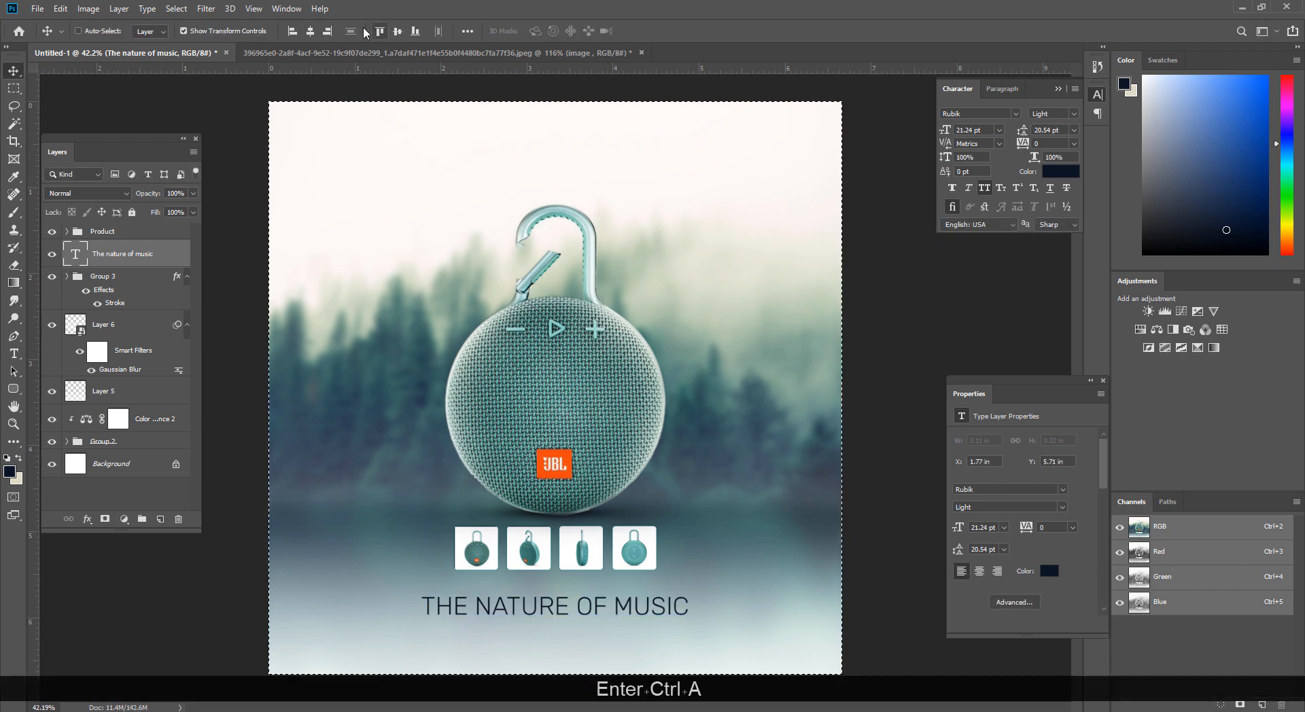
pyautogui.hotkey('ctrl', 'd')
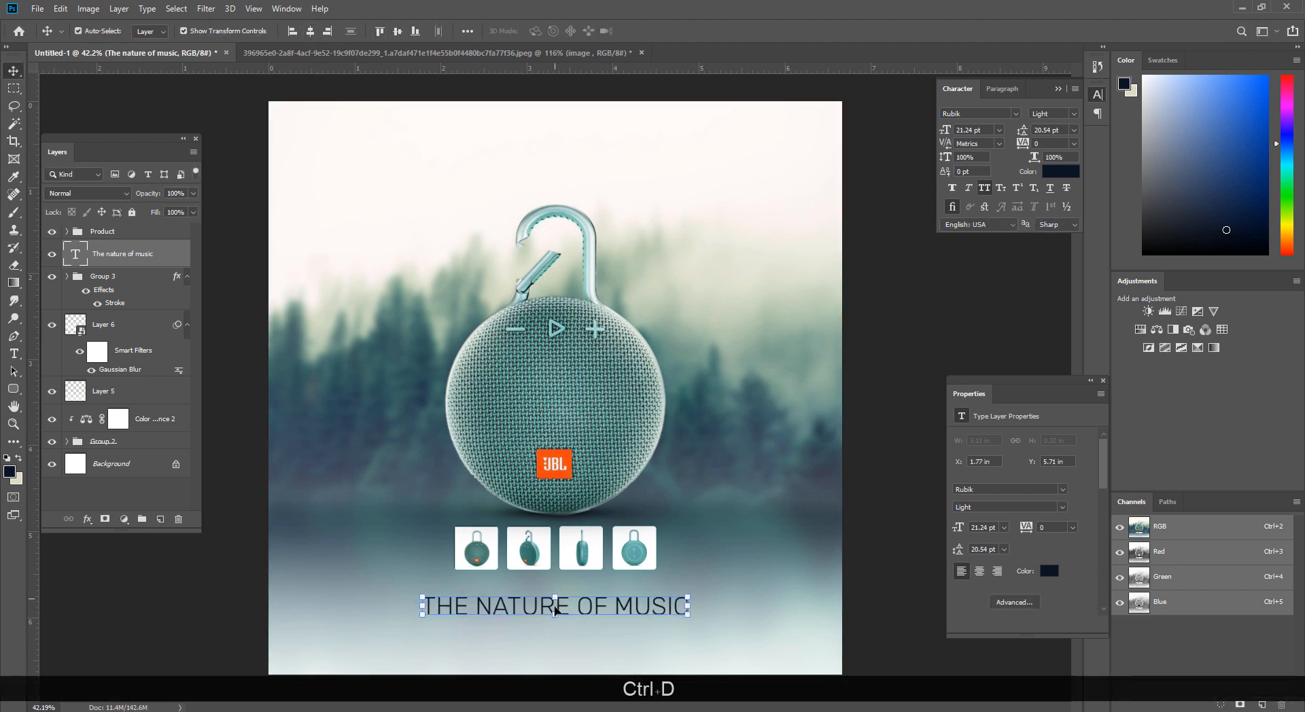
# Step: Enlarge the headline text to 26 pt and nudge it slightly lower
pyautogui.moveTo(555, 619); pyautogui.dragTo(584, 612)
pyautogui.press('Return')
pyautogui.press('Down')
pyautogui.press('Down')
pyautogui.press('Down')
pyautogui.press('Down')
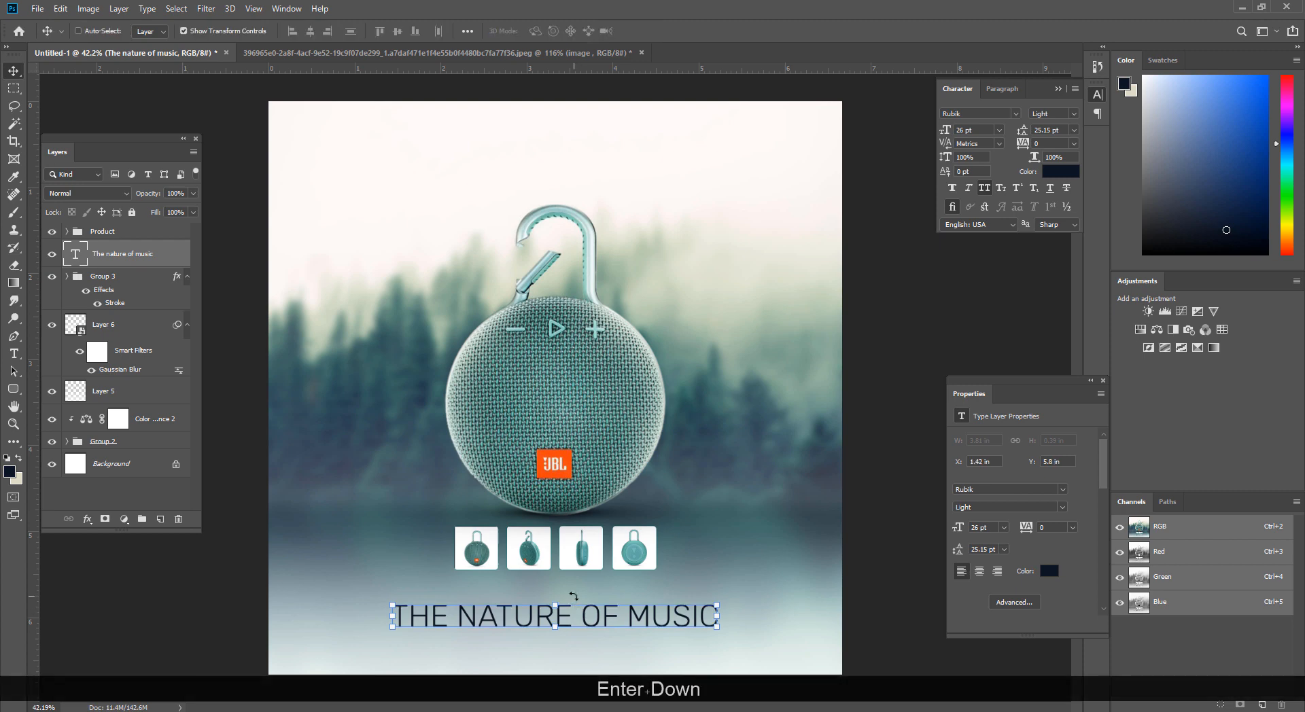
pyautogui.press('Return')
# Step: Center the headline text horizontally on the canvas
pyautogui.click(114, 393)
pyautogui.click(194, 193)
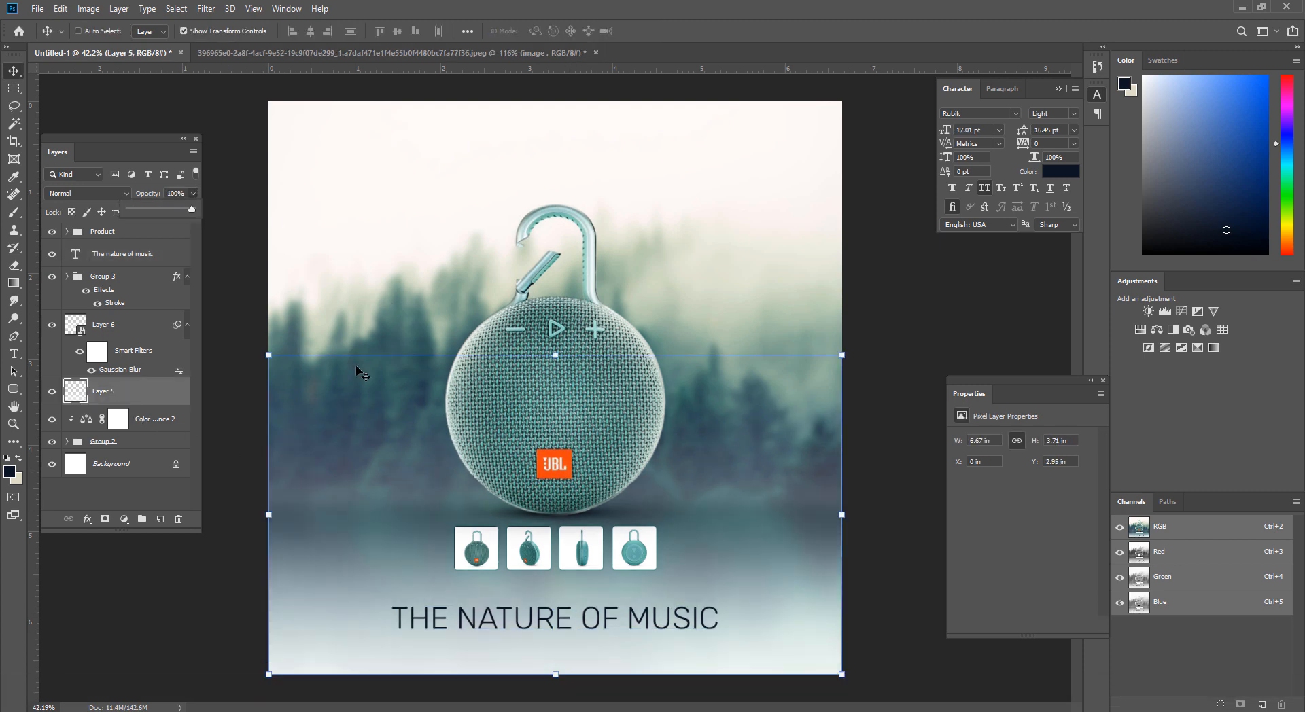
pyautogui.click(109, 256)
pyautogui.hotkey('ctrl', 'a')
pyautogui.click(306, 34)
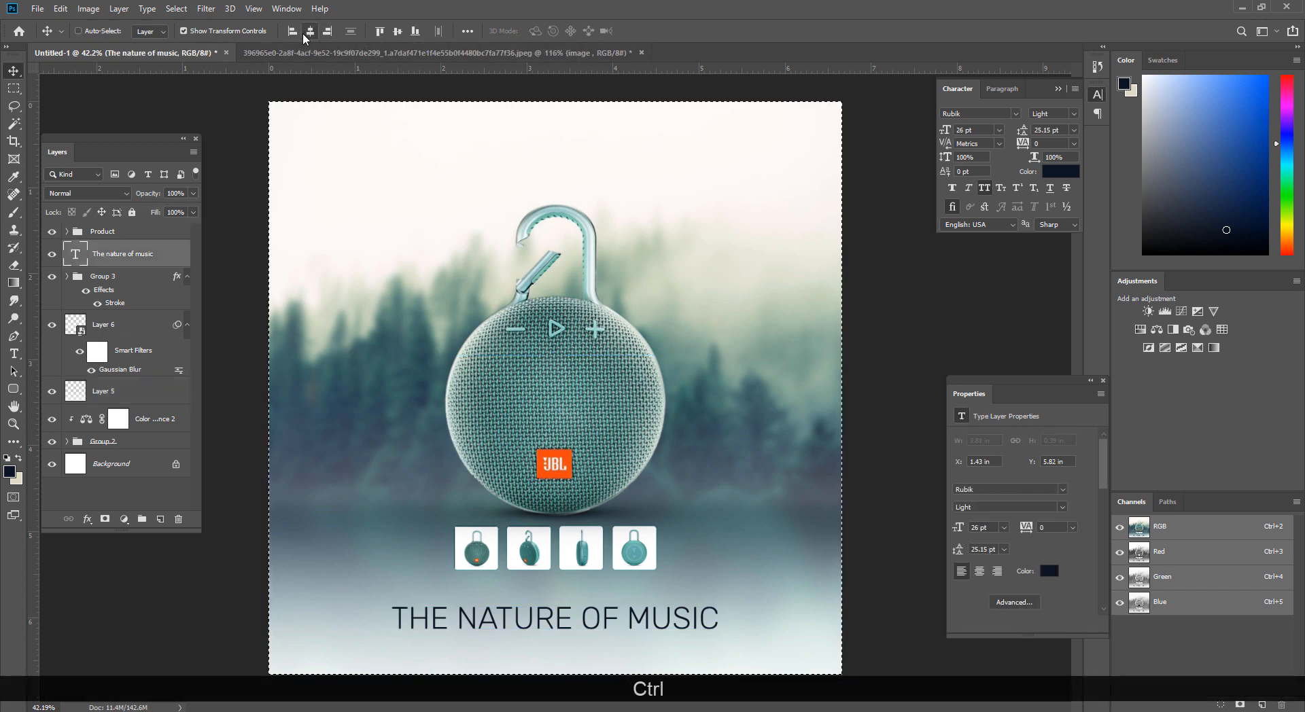
pyautogui.hotkey('ctrl', 'd')
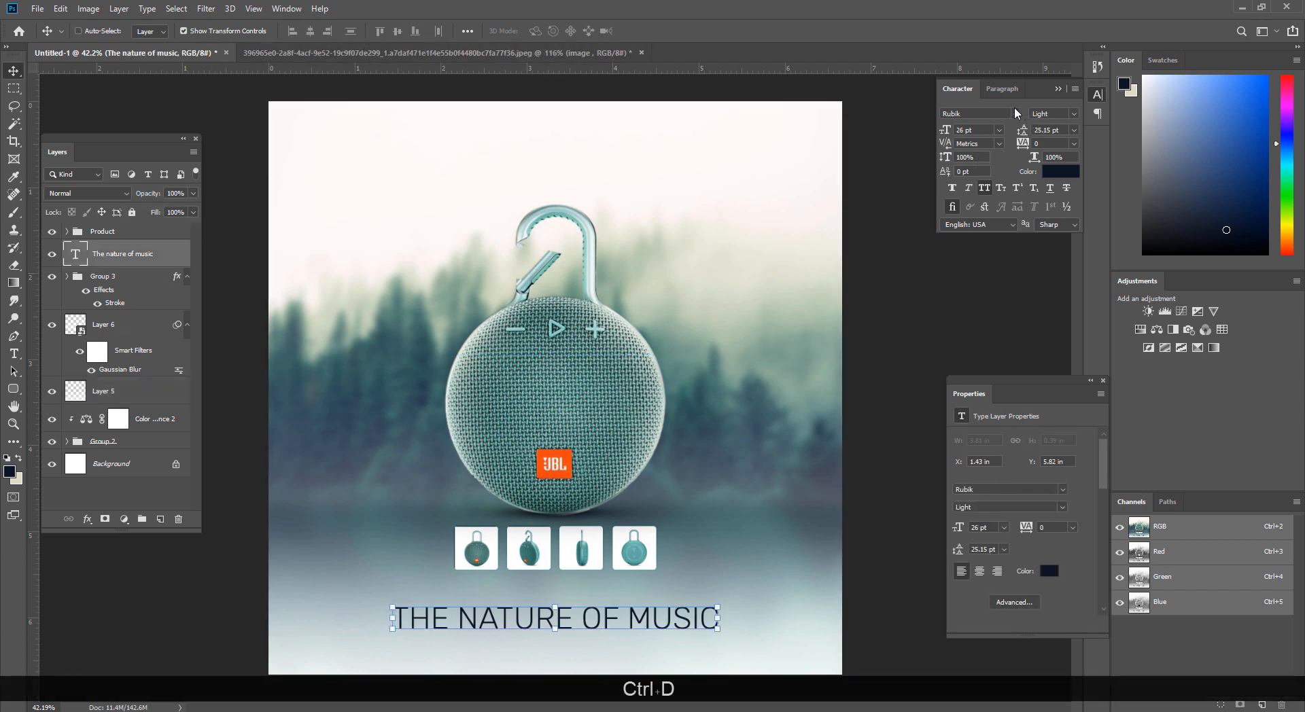
# Step: Try the Product Sans font in Bold on the headline text
pyautogui.click(1015, 113)
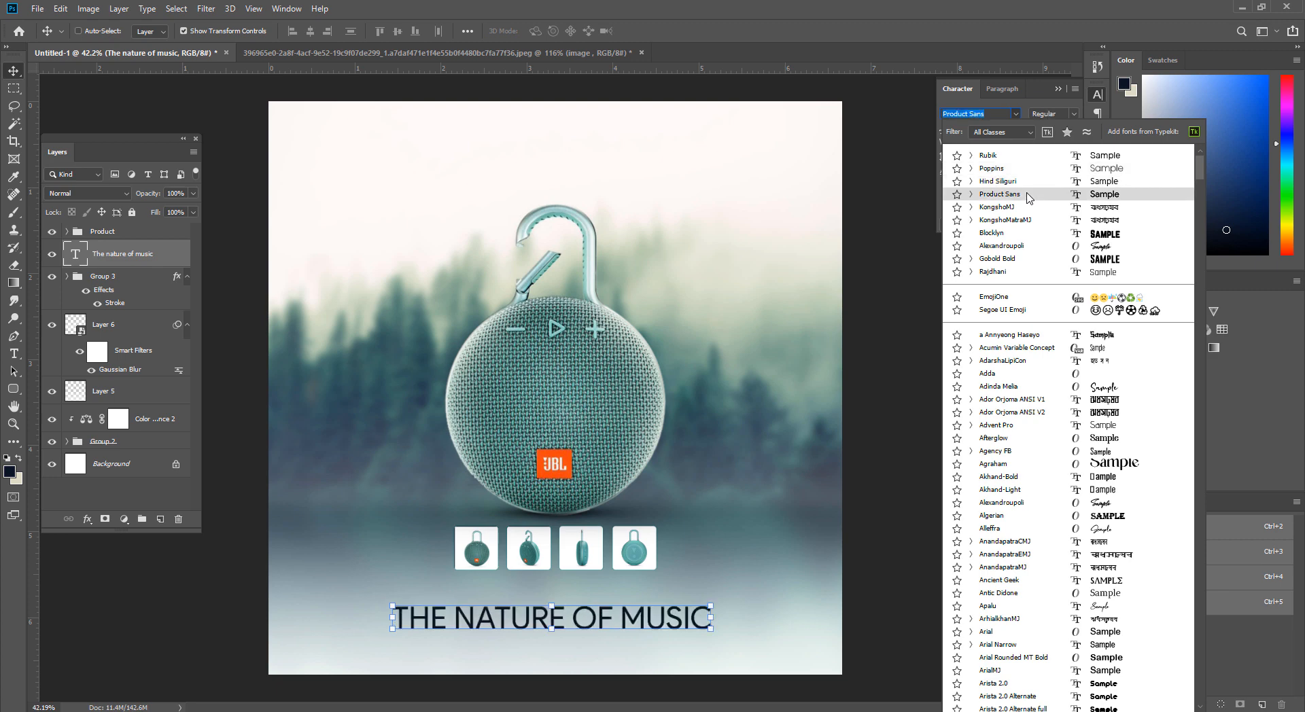
pyautogui.click(1029, 197)
pyautogui.click(1074, 113)
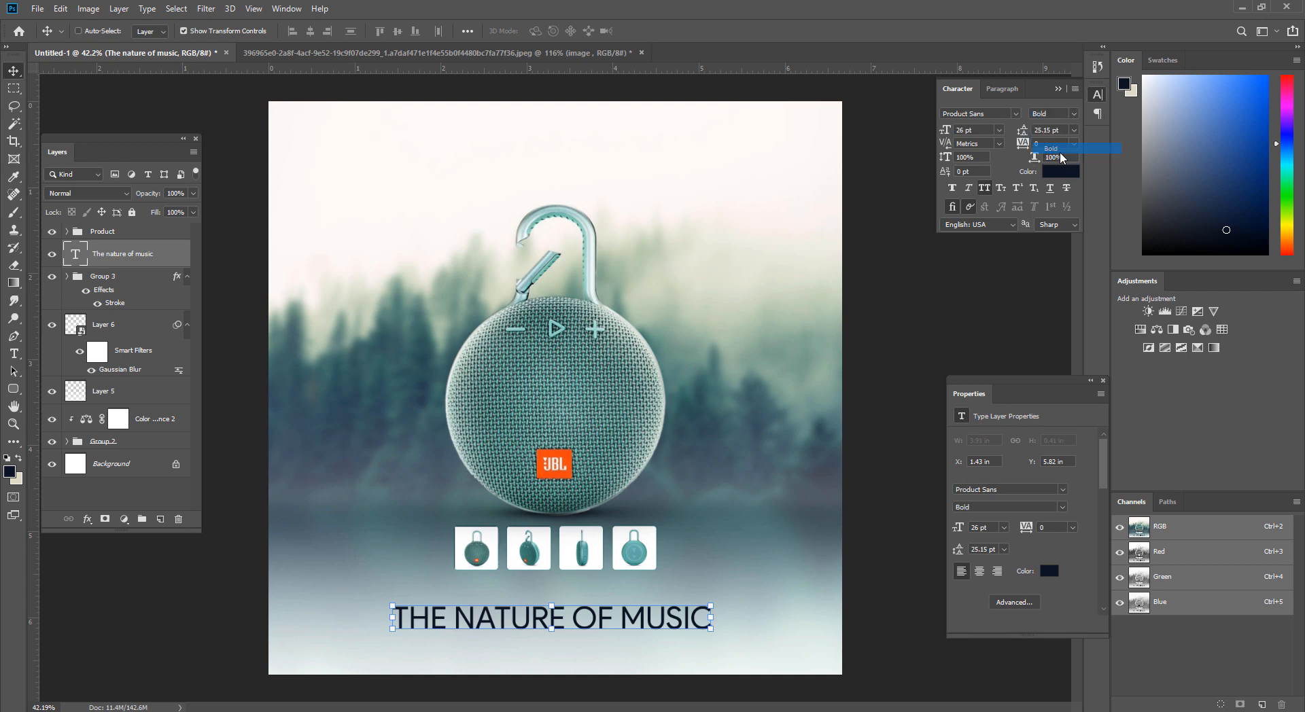
pyautogui.click(1055, 144)
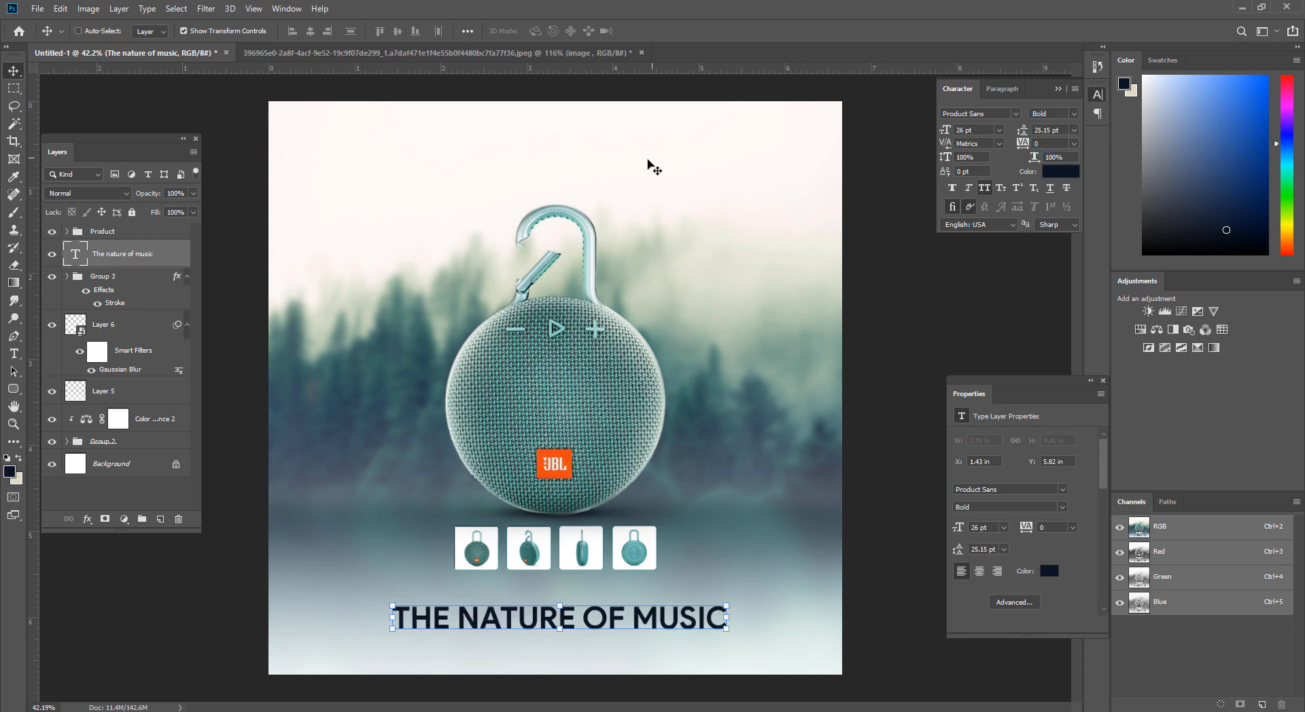
# Step: Realign the headline text to the canvas's horizontal center, leaving no selection active
pyautogui.hotkey('ctrl', 'a')
pyautogui.click(310, 31)
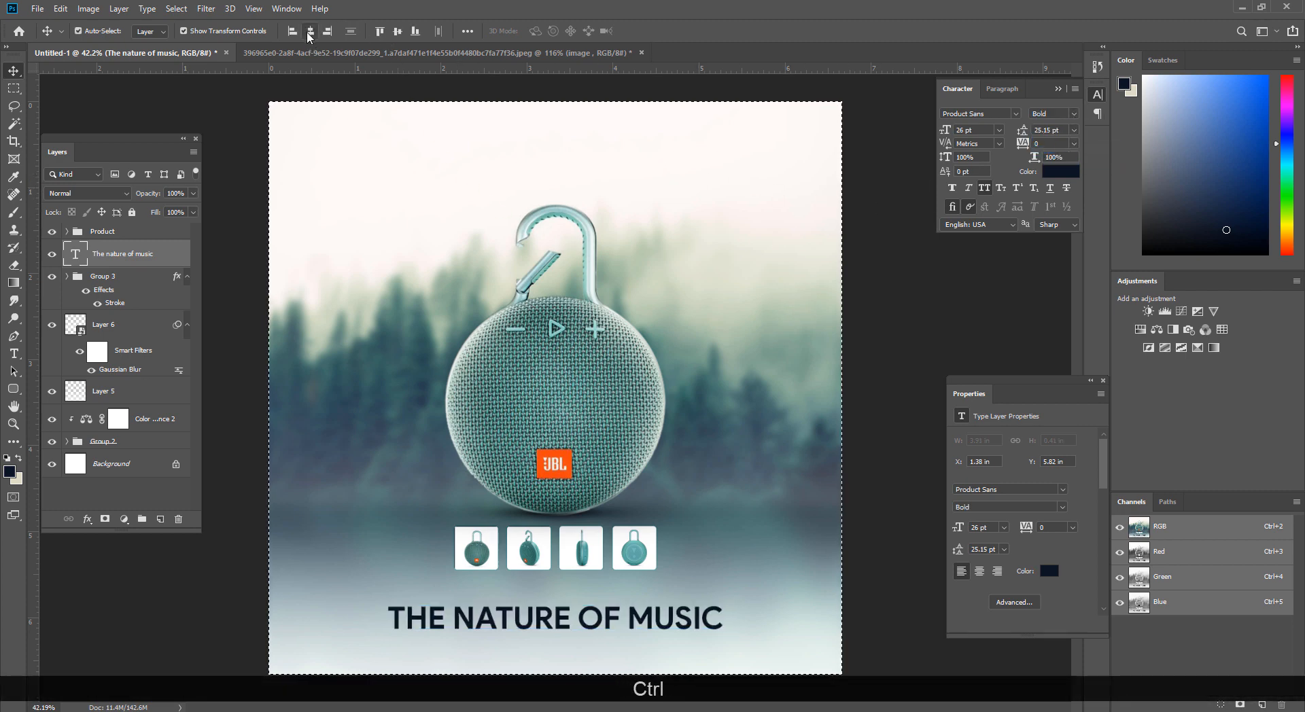
pyautogui.hotkey('ctrl', 'd')
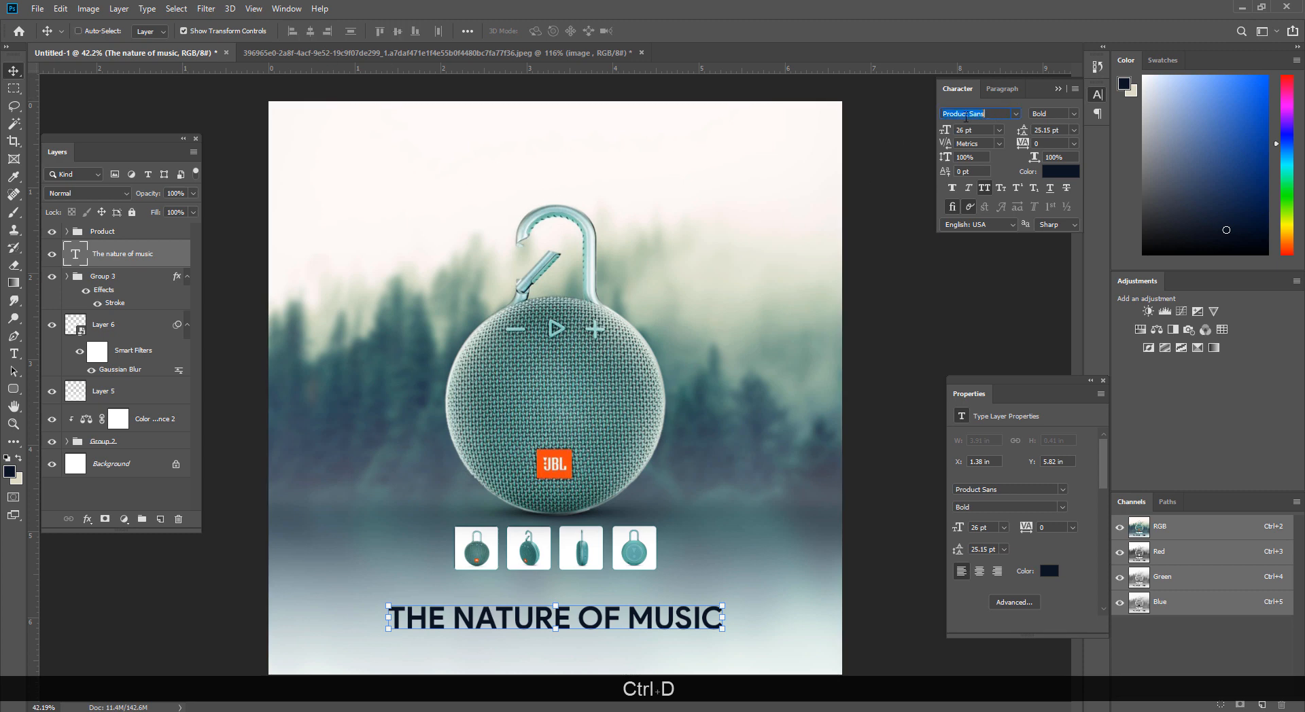
# Step: Change the headline font to Bebas Neue Pro SemiExpanded Light
pyautogui.write('beb')
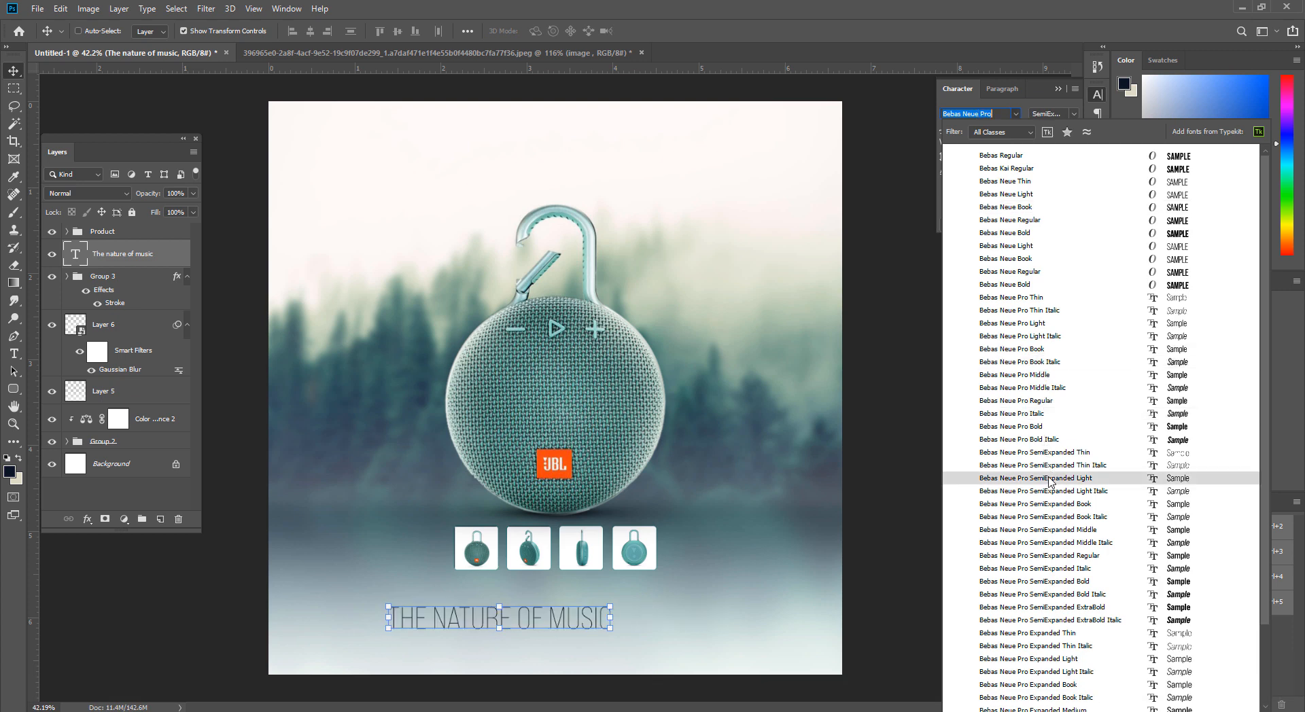
pyautogui.click(1048, 479)
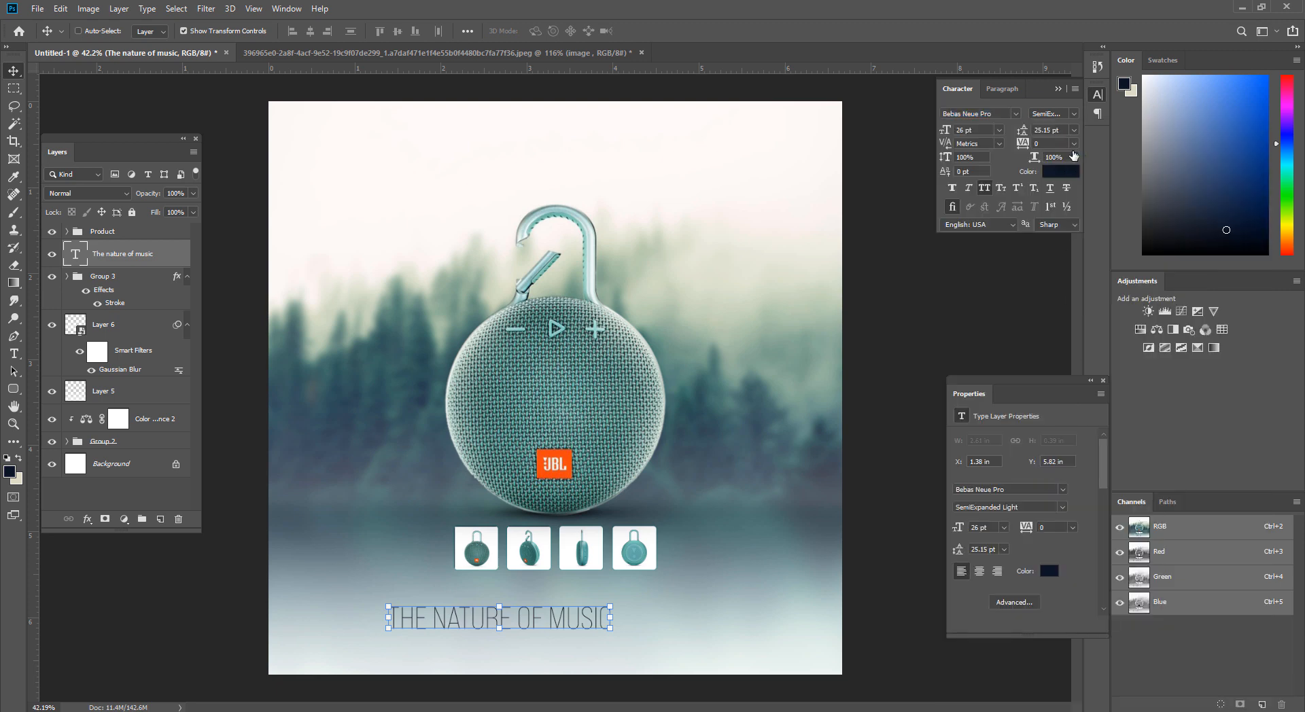
# Step: Set the headline's font style to Expanded Bold and enlarge the text to about 29.35 pt
pyautogui.click(1075, 114)
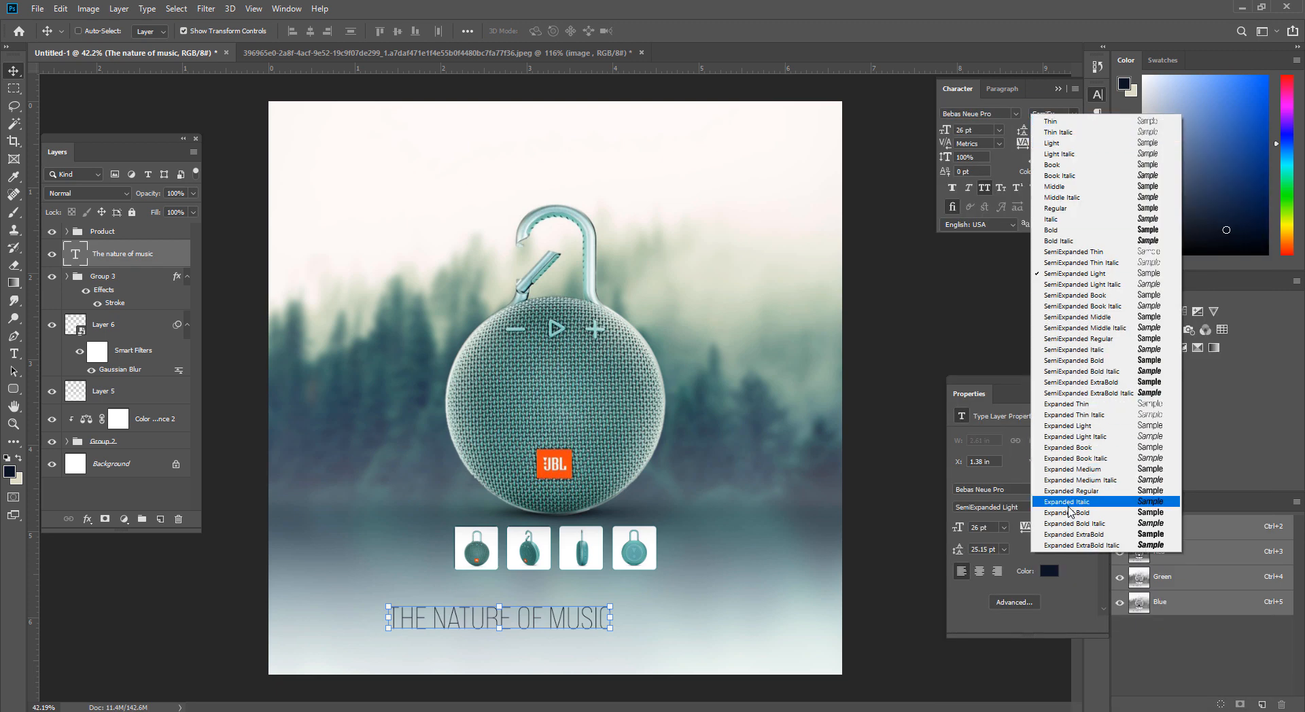
pyautogui.click(1068, 512)
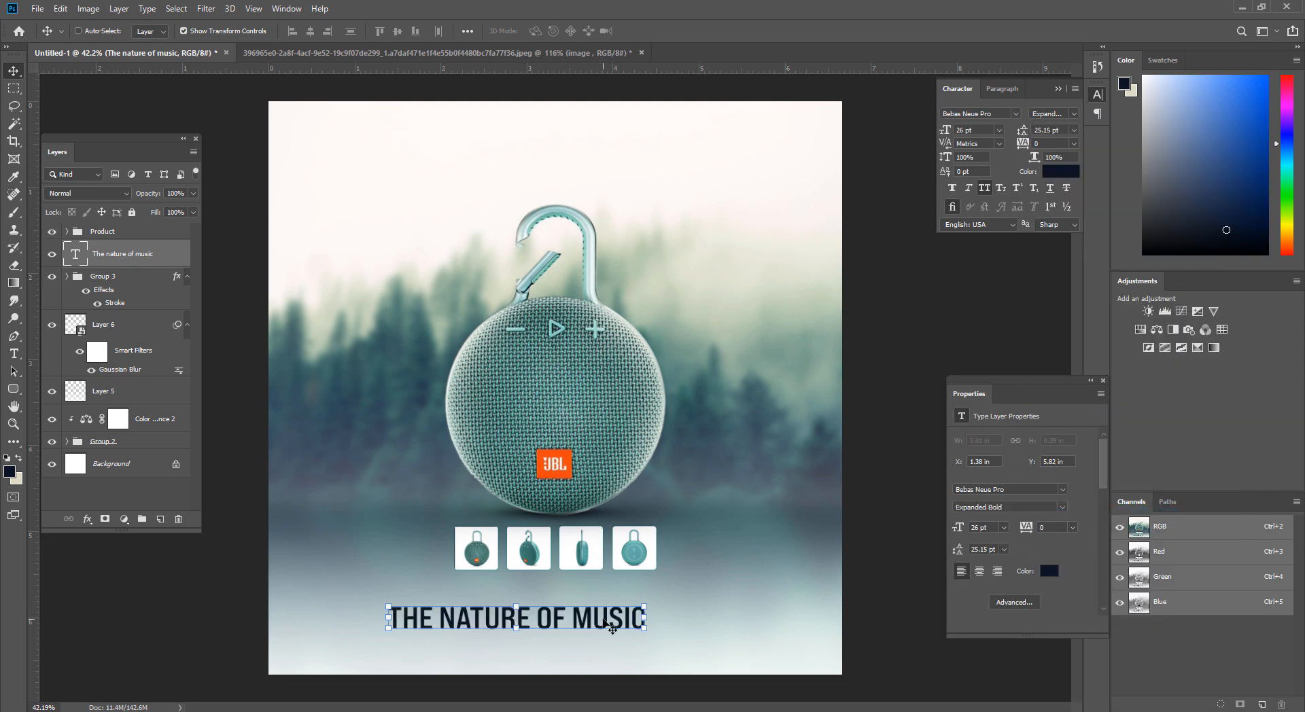
pyautogui.moveTo(607, 624); pyautogui.dragTo(663, 618)
pyautogui.press('Return')
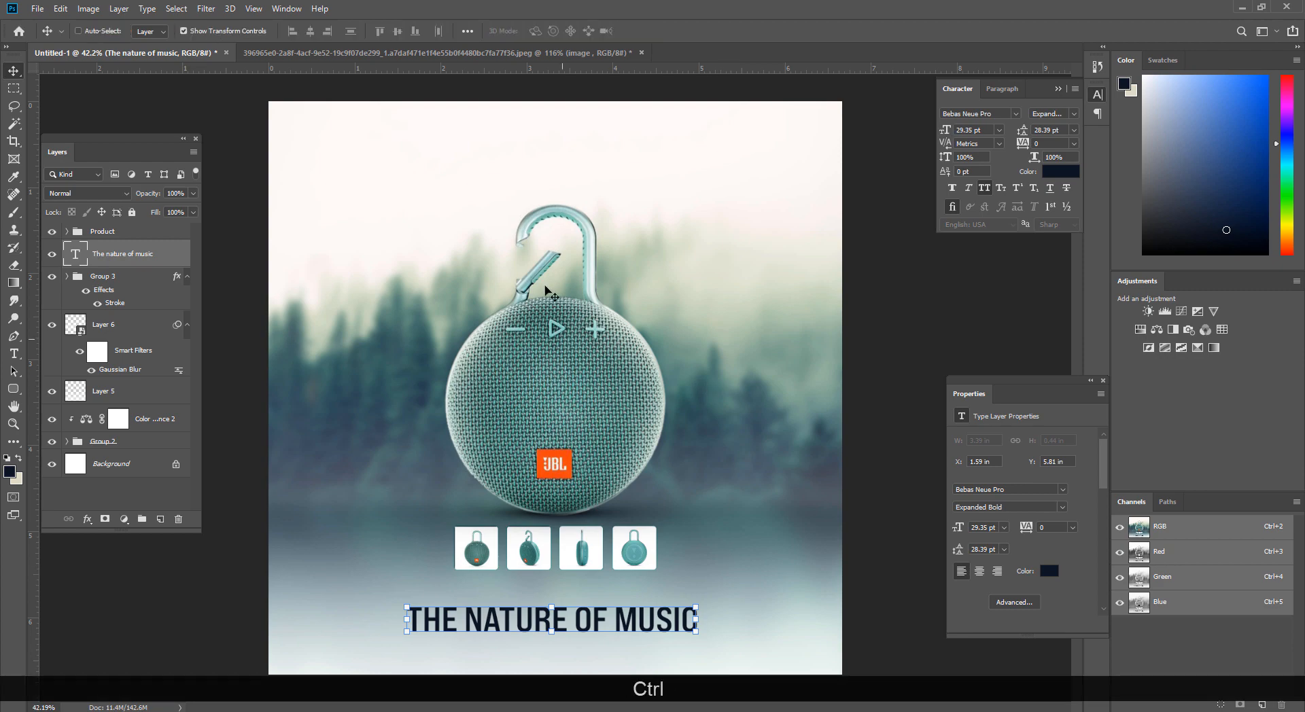
# Step: Center the headline horizontally on the canvas and nudge it slightly upward
pyautogui.hotkey('ctrl', 'a')
pyautogui.click(310, 31)
pyautogui.hotkey('ctrl', 'd')
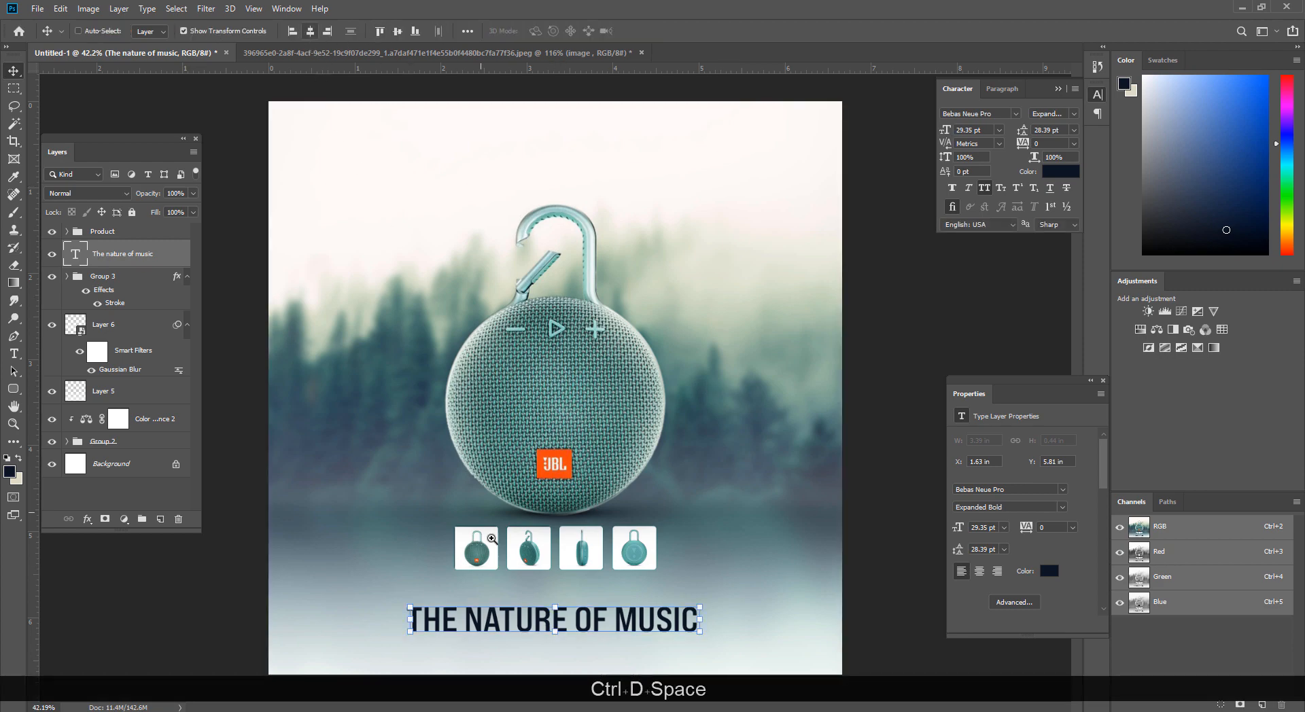
pyautogui.moveTo(489, 533); pyautogui.dragTo(427, 398)
pyautogui.press('Up')
pyautogui.press('Up')
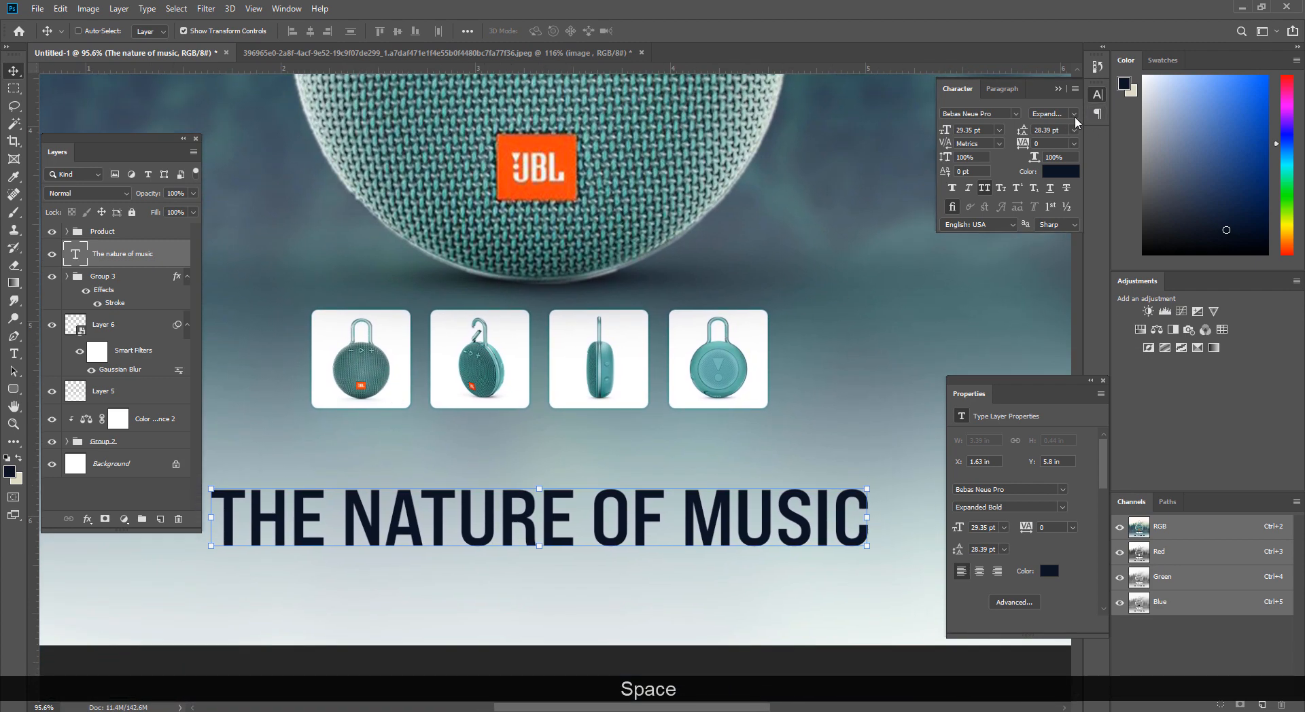
# Step: Change the headline to Expanded ExtraBold with centered text alignment and realign it to the canvas's horizontal center
pyautogui.click(1075, 116)
pyautogui.click(1044, 531)
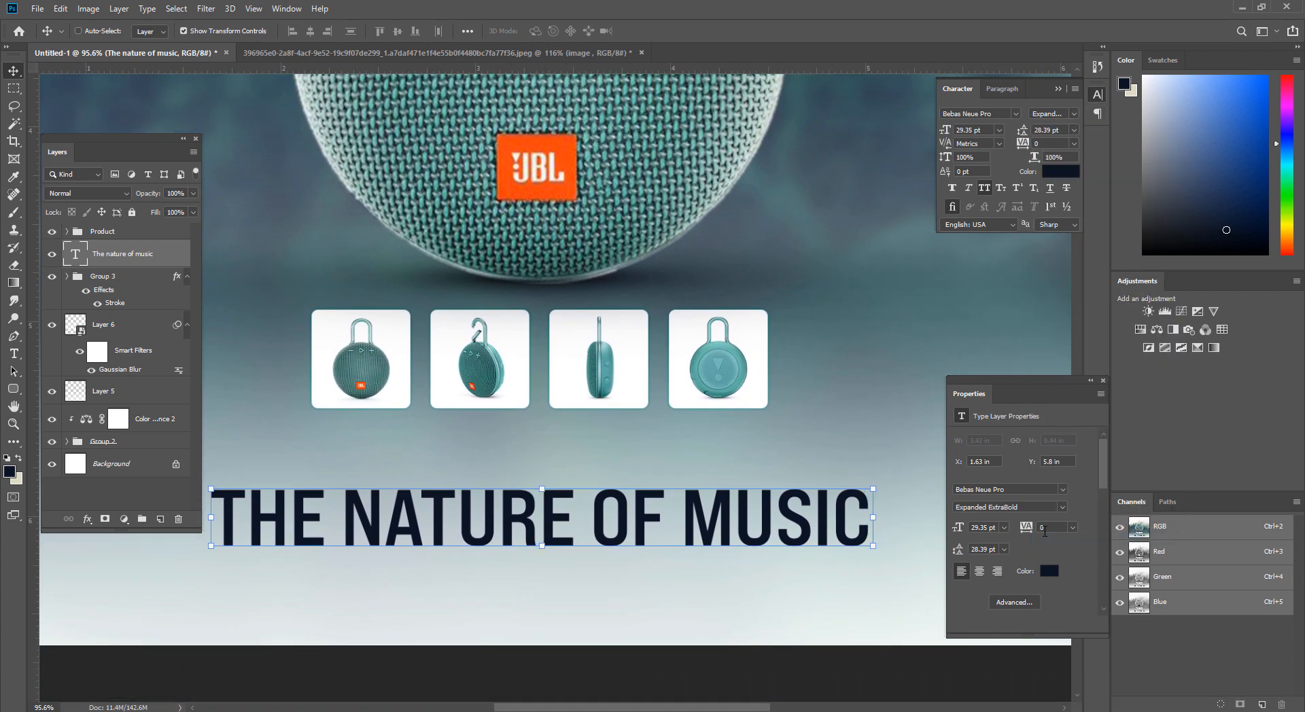
pyautogui.click(983, 570)
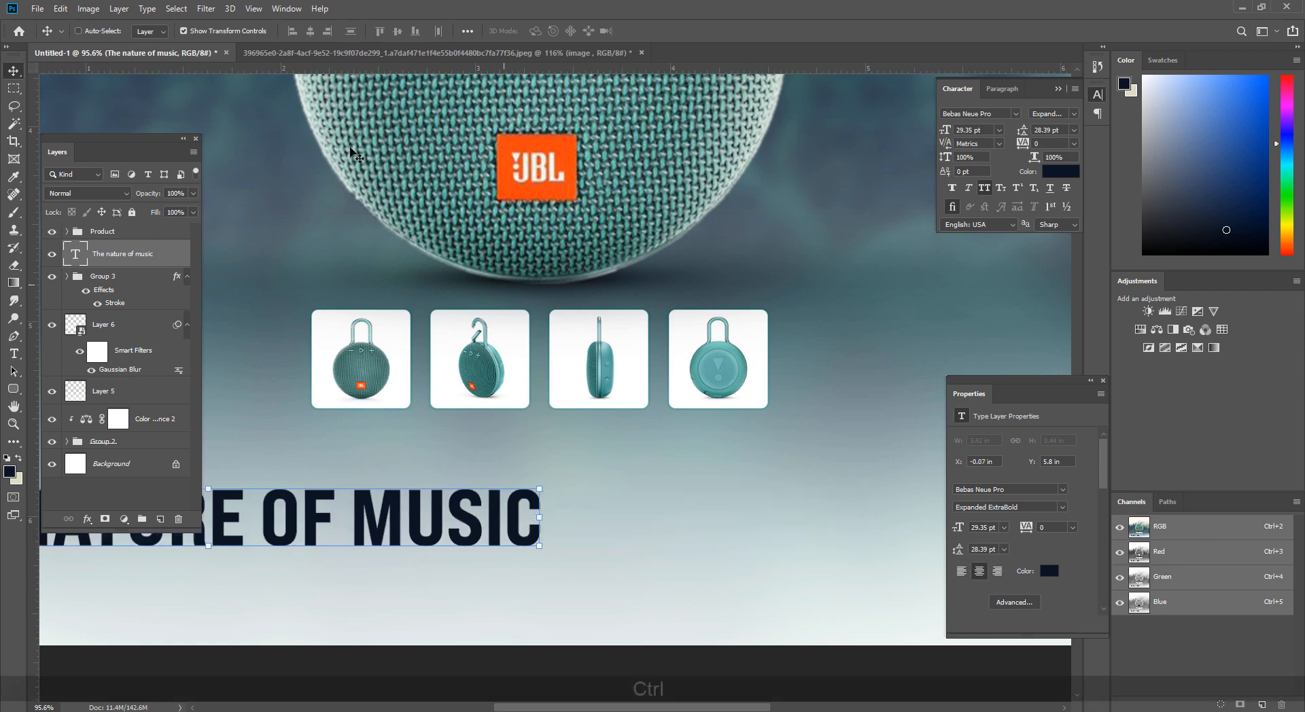
pyautogui.hotkey('ctrl', 'a')
pyautogui.click(311, 32)
pyautogui.hotkey('ctrl', 'd')
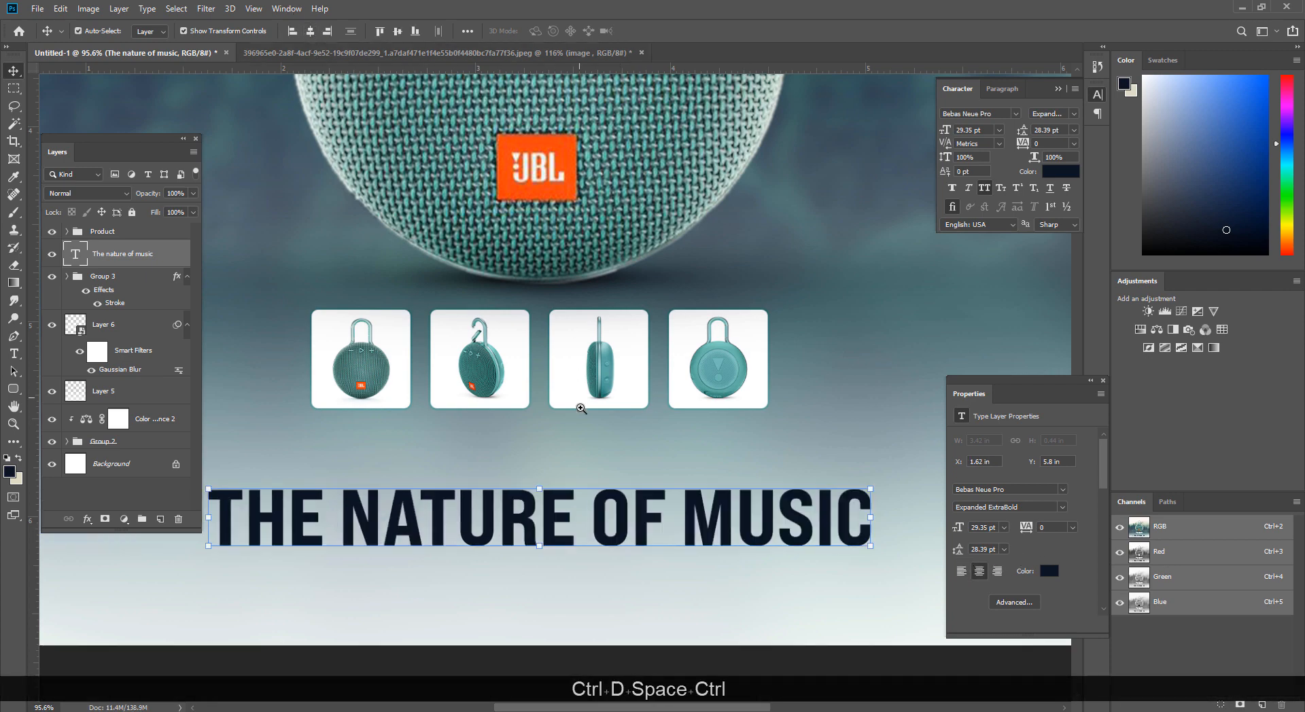
# Step: Scale the headline up proportionally from its center to about 123%
pyautogui.moveTo(576, 406); pyautogui.dragTo(530, 407)
pyautogui.press('Down')
pyautogui.press('Down')
pyautogui.press('Down')
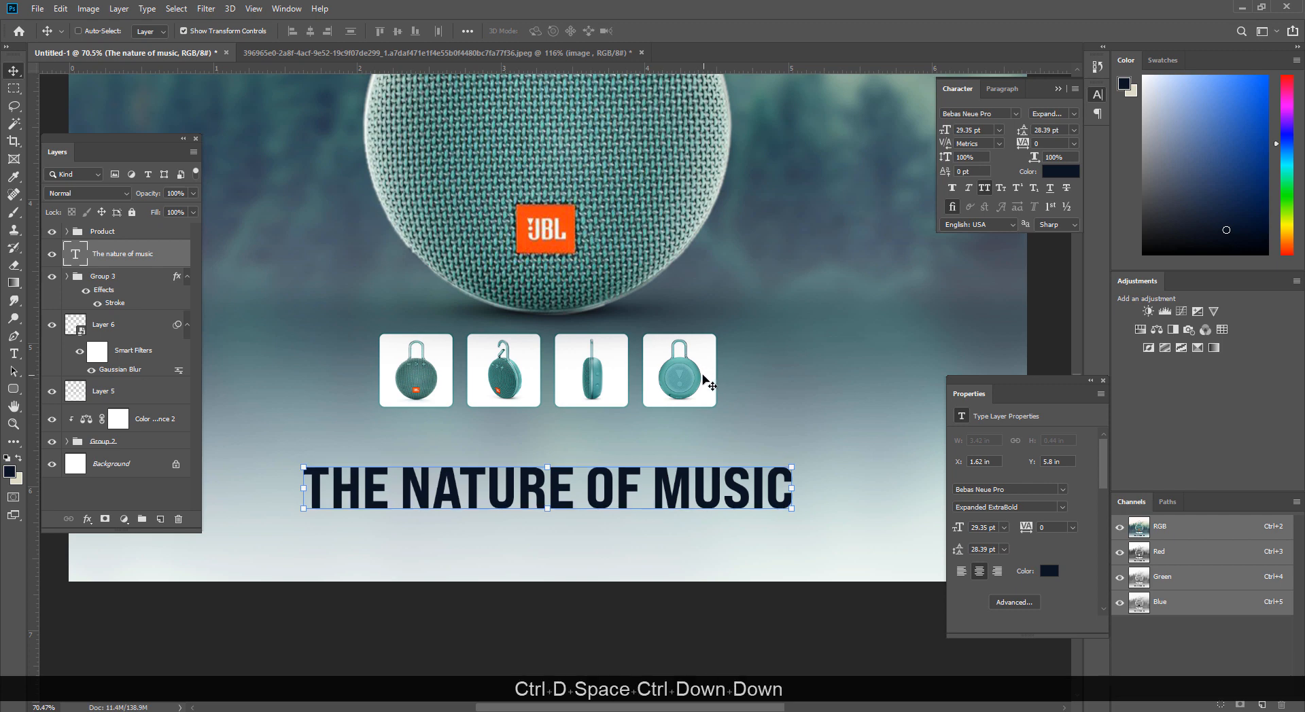
pyautogui.hotkey('ctrl', 't')
pyautogui.moveTo(548, 467); pyautogui.dragTo(549, 456)
pyautogui.moveTo(545, 525); pyautogui.dragTo(545, 537)
# Step: Nudge the enlarged headline slightly upward and apply the transform
pyautogui.press('Up')
pyautogui.press('Up')
pyautogui.press('Up')
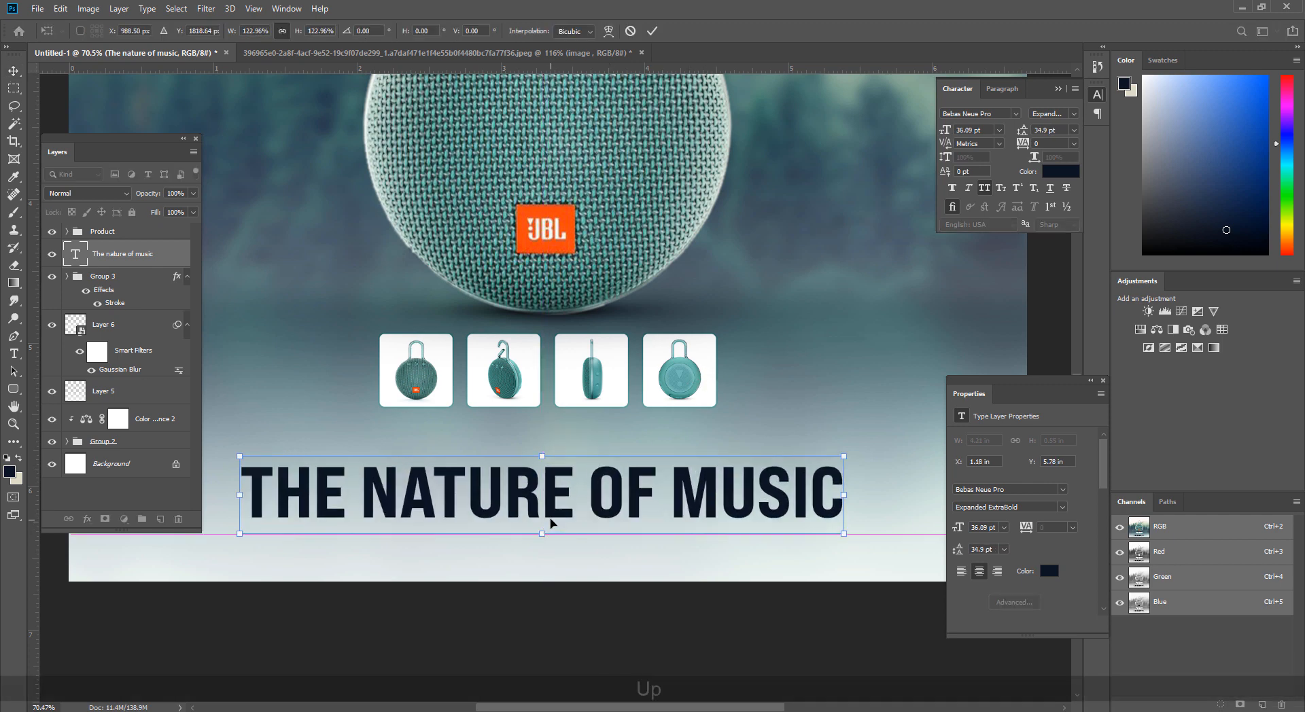
pyautogui.press('Up')
pyautogui.press('Up')
pyautogui.press('Up')
pyautogui.press('Up')
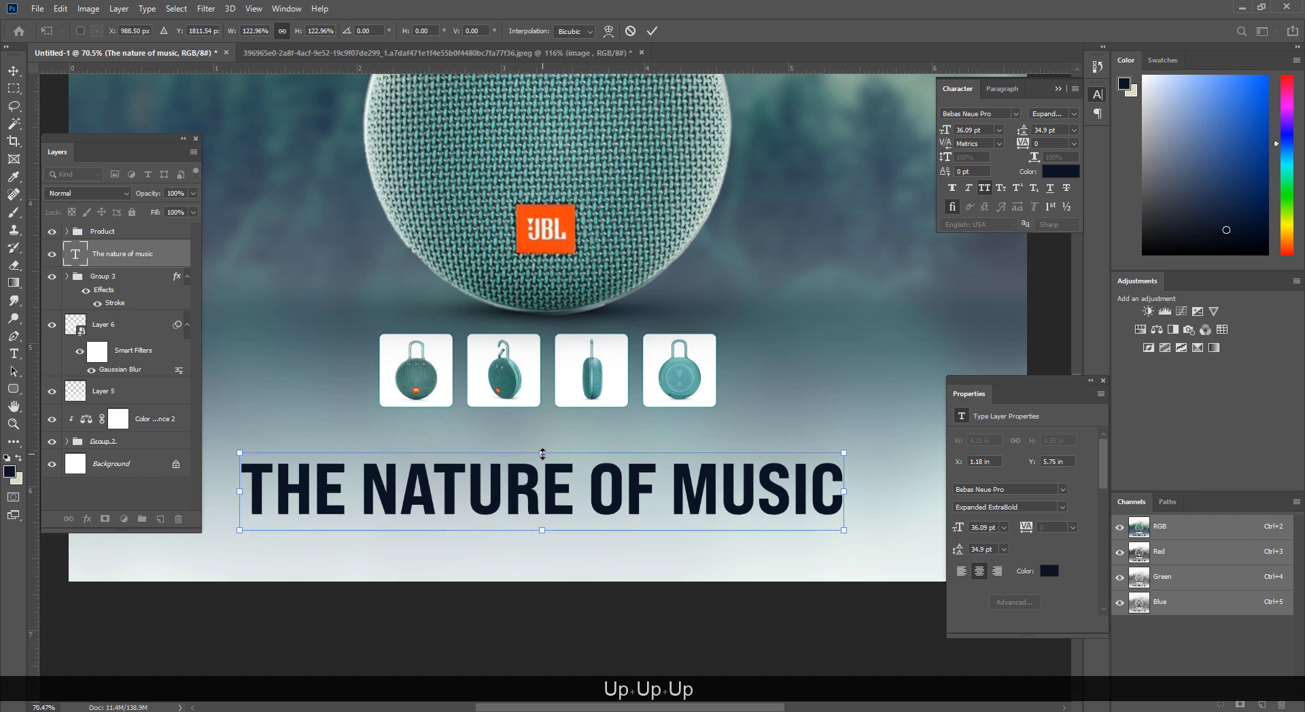
pyautogui.press('Return')
pyautogui.press('Down')
pyautogui.press('Return')
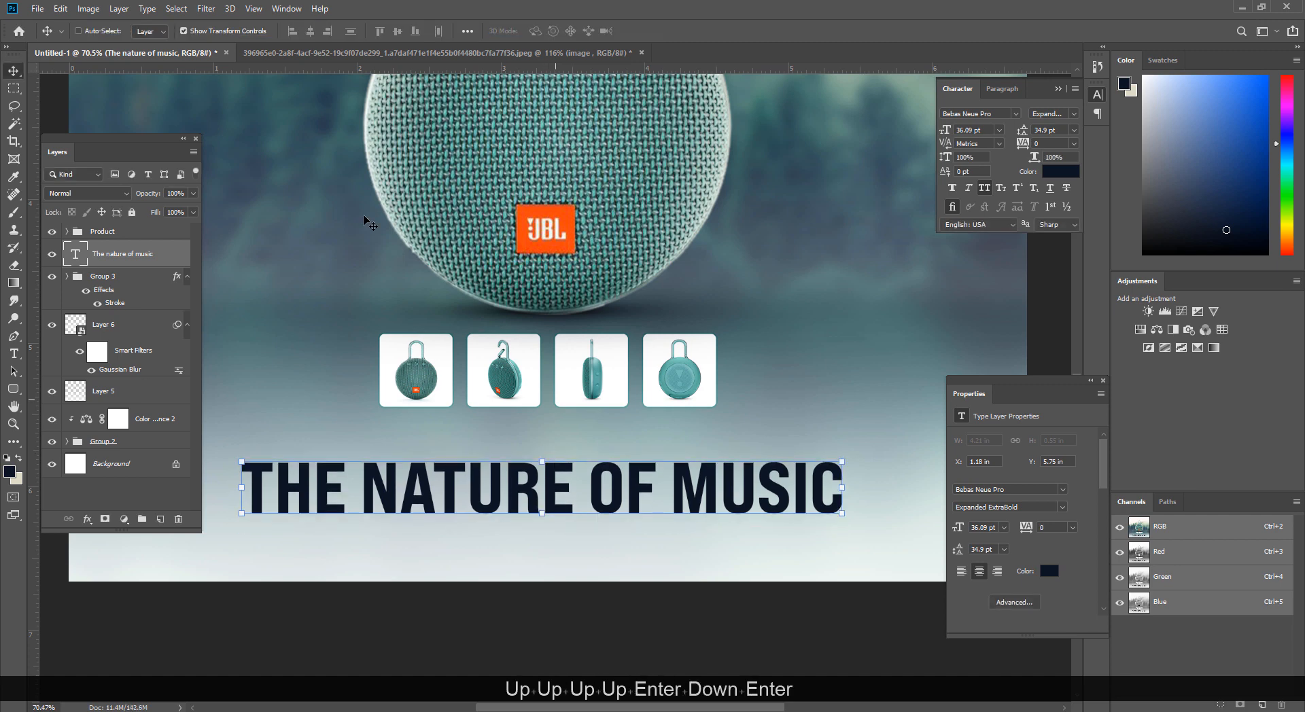
# Step: Hide the product thumbnails group to judge the layout without it
pyautogui.click(15, 89)
pyautogui.hotkey('ctrl', 'space')
pyautogui.moveTo(624, 374); pyautogui.dragTo(626, 442)
pyautogui.moveTo(564, 602); pyautogui.dragTo(599, 515)
pyautogui.click(48, 277)
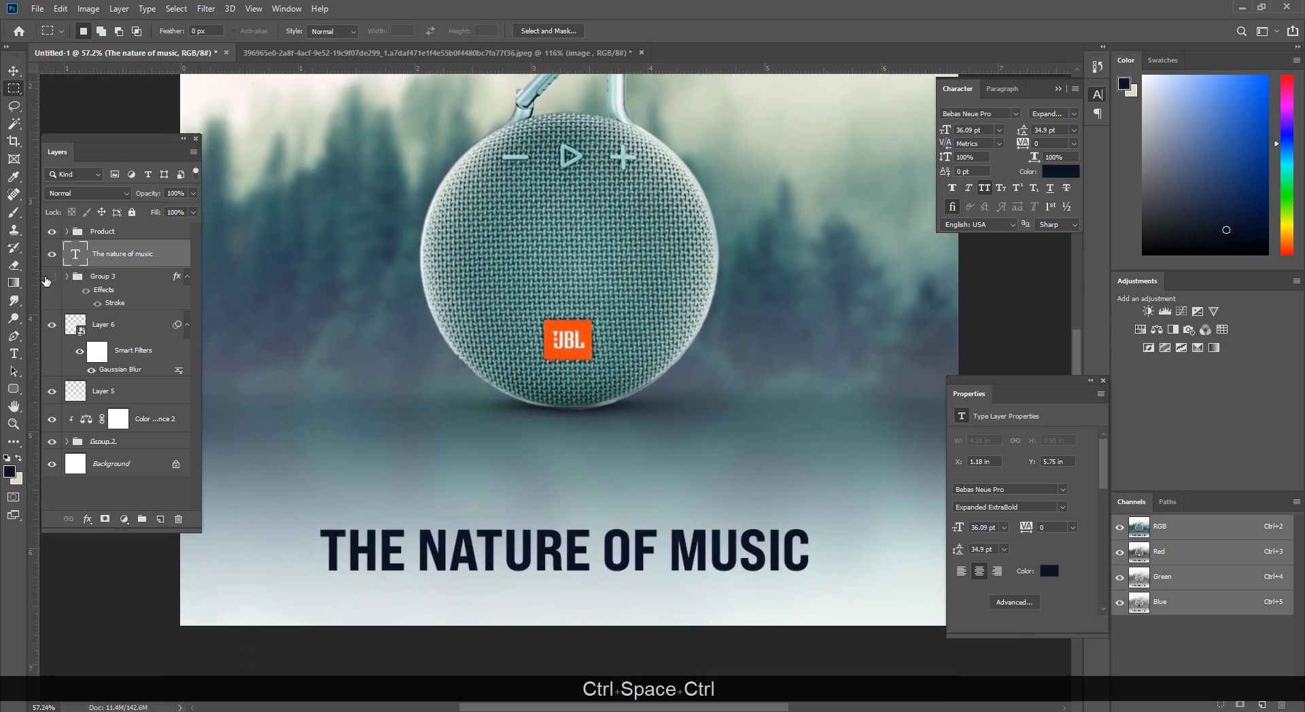
pyautogui.hotkey('ctrl', 'space')
pyautogui.moveTo(515, 434); pyautogui.dragTo(488, 437)
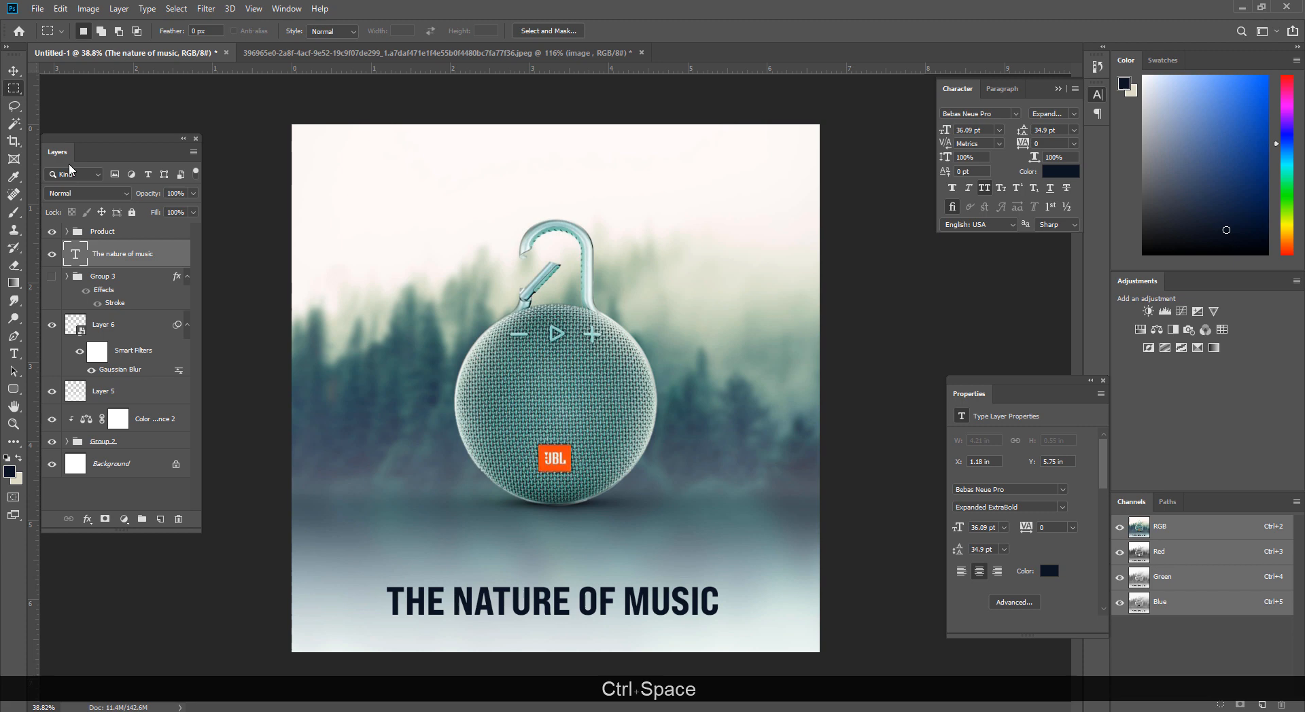
# Step: Reduce the headline to about 32 pt and place it beneath the product thumbnails, with their group shown again
pyautogui.click(19, 72)
pyautogui.moveTo(550, 578); pyautogui.dragTo(577, 591)
pyautogui.press('Return')
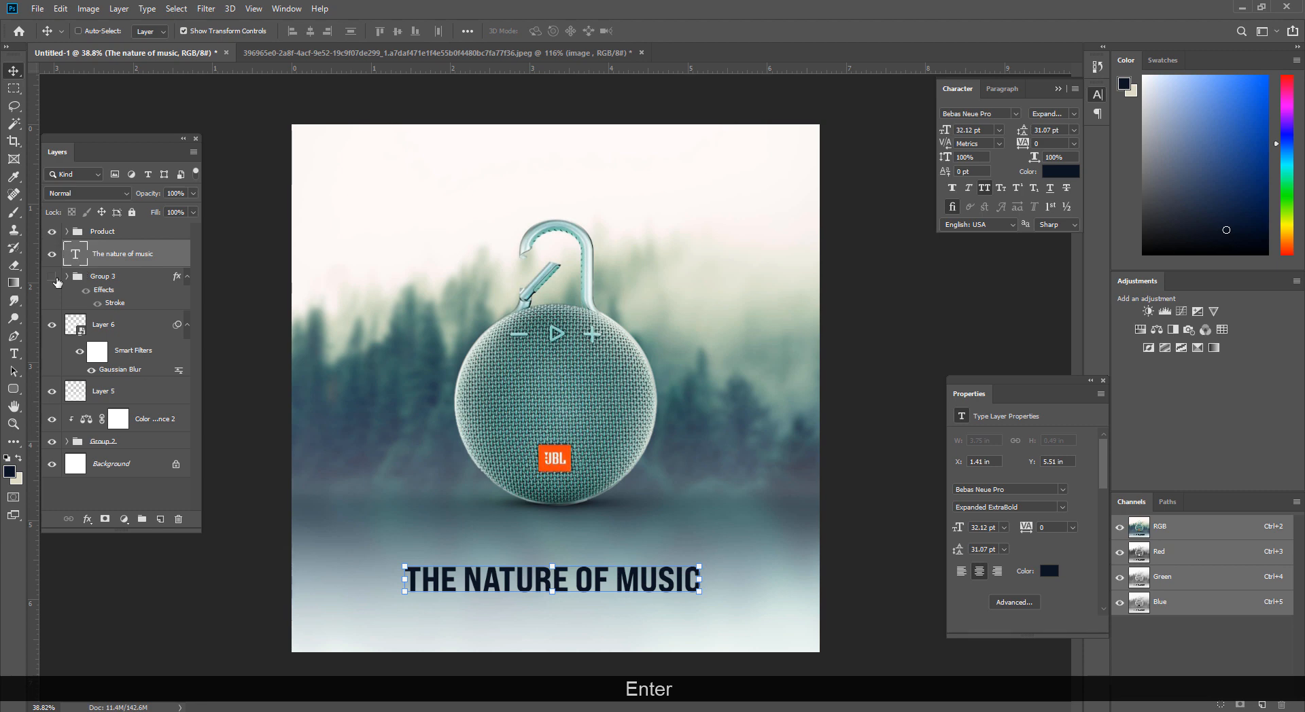
pyautogui.click(51, 276)
pyautogui.moveTo(598, 579); pyautogui.dragTo(598, 598)
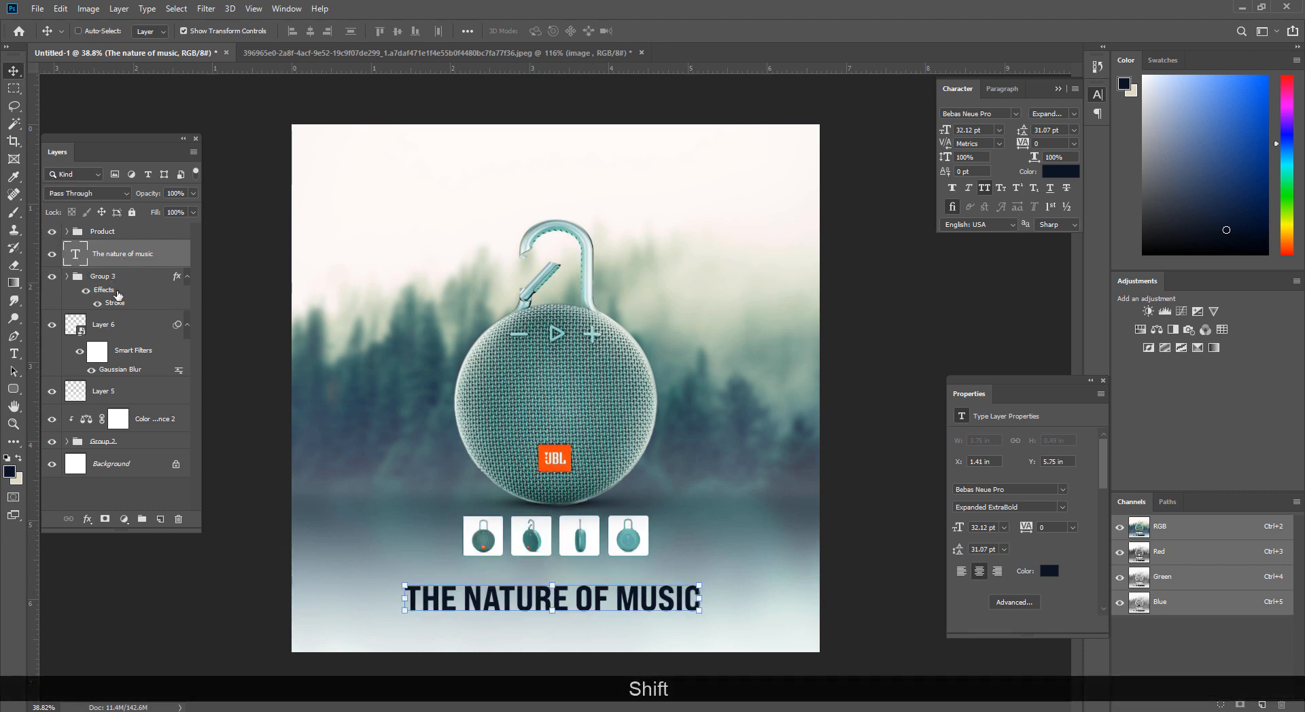
# Step: Nudge the product thumbnails group down, closer to the headline
pyautogui.click(123, 274)
pyautogui.press('Down')
pyautogui.press('Down')
pyautogui.press('Down')
pyautogui.press('Down')
pyautogui.press('Down')
pyautogui.press('Down')
pyautogui.press('Down')
pyautogui.press('Down')
pyautogui.press('Down')
pyautogui.press('Down')
pyautogui.press('Down')
pyautogui.press('Down')
pyautogui.press('Down')
pyautogui.press('Down')
pyautogui.press('Down')
pyautogui.press('Down')
pyautogui.press('Down')
pyautogui.press('Down')
pyautogui.press('Down')
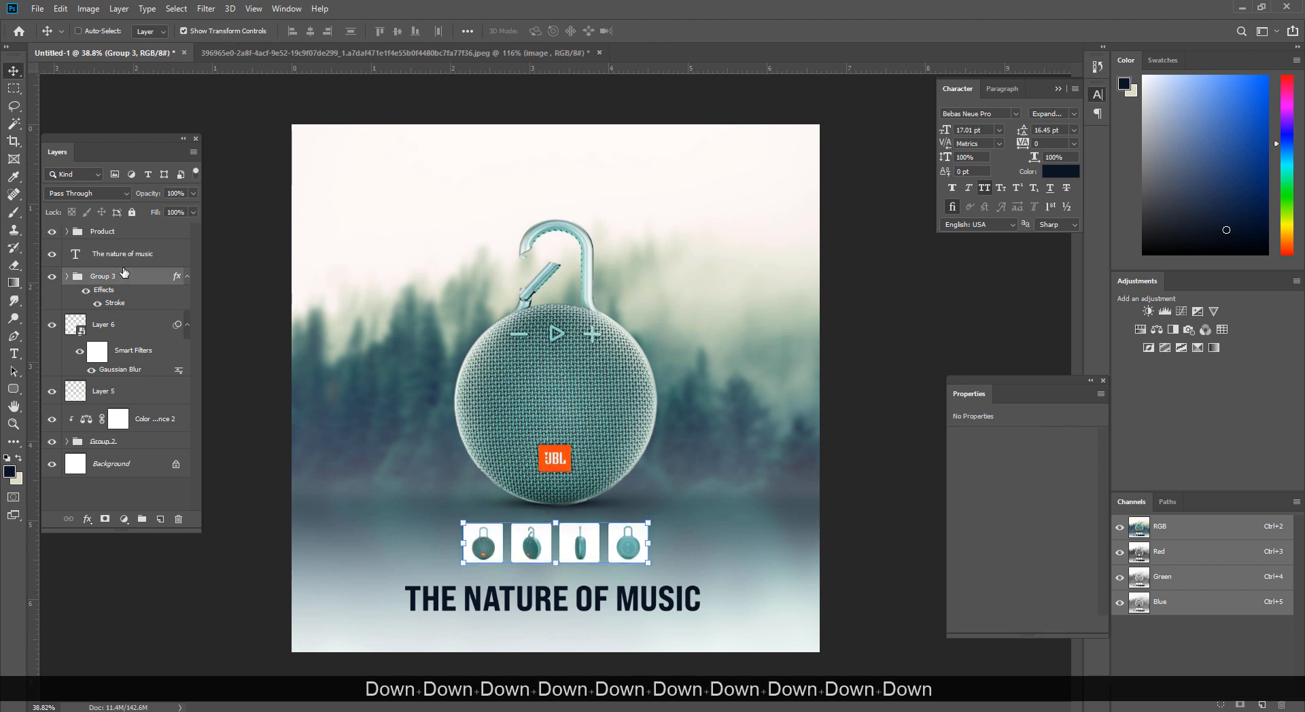
# Step: Nudge the headline and the product thumbnails group down together
pyautogui.keyDown('ctrl'); pyautogui.click(123, 266); pyautogui.keyUp('ctrl')
pyautogui.press('Down')
pyautogui.press('Down')
pyautogui.press('Down')
pyautogui.press('Down')
pyautogui.press('Down')
pyautogui.press('Down')
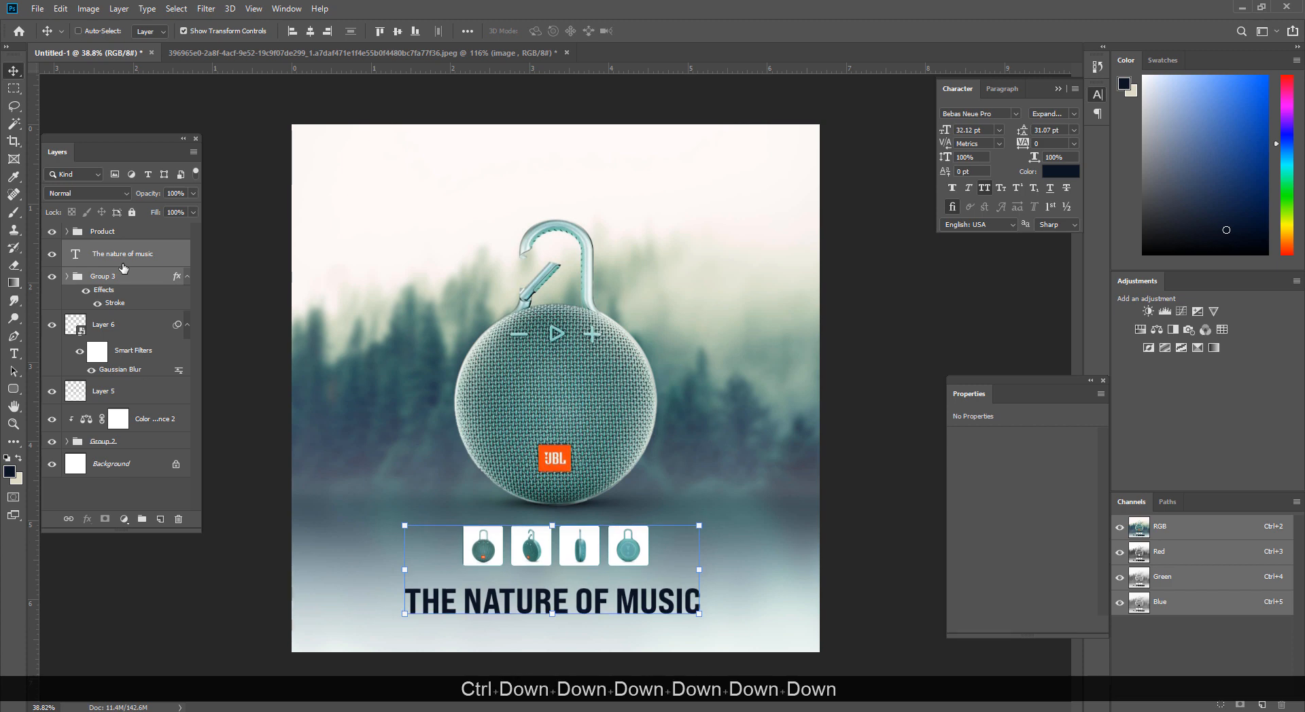
pyautogui.press('Down')
pyautogui.press('Down')
pyautogui.press('Down')
pyautogui.press('Down')
pyautogui.press('Down')
pyautogui.press('Down')
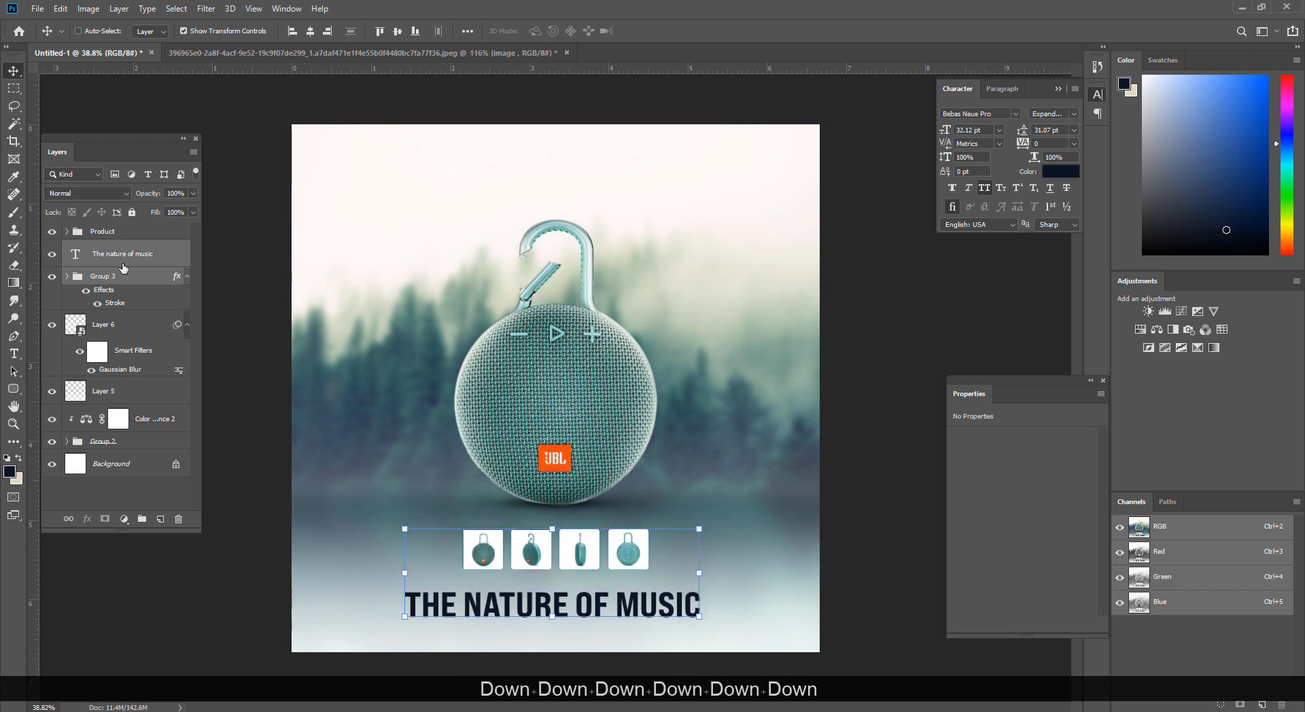
pyautogui.press('Down')
pyautogui.press('Down')
pyautogui.press('Down')
pyautogui.press('Down')
pyautogui.press('Down')
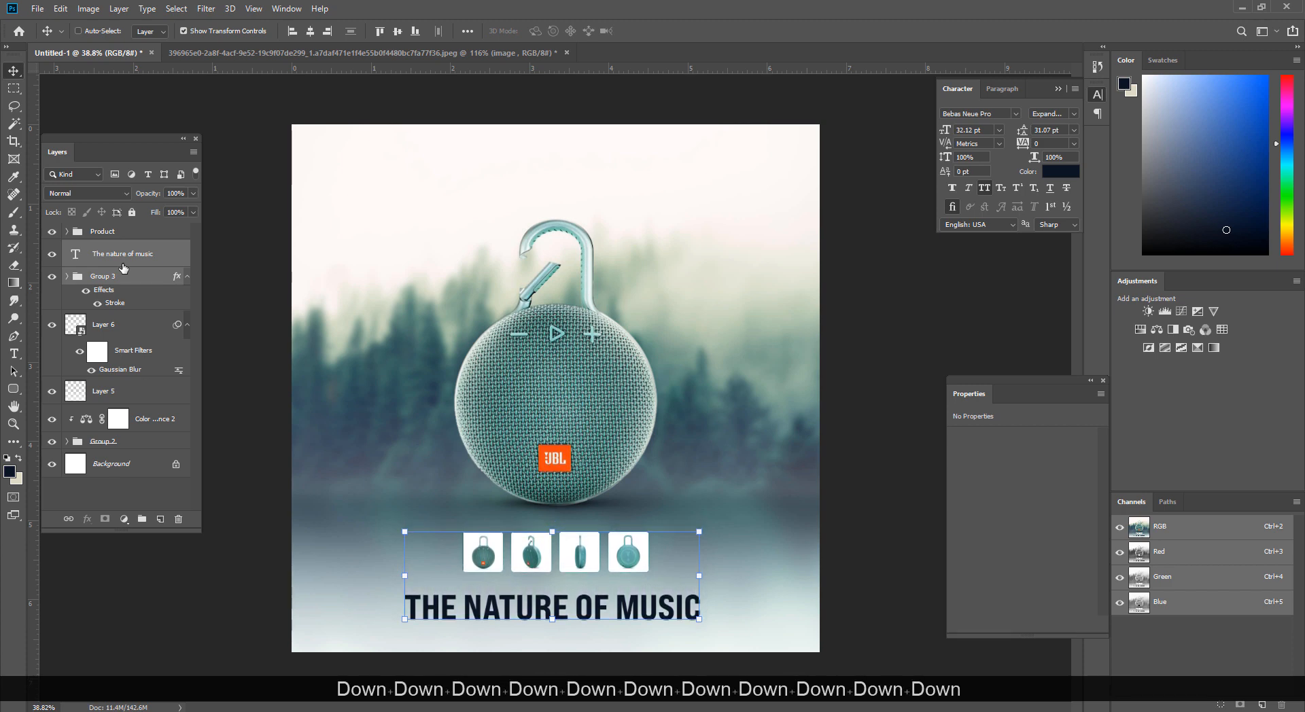
pyautogui.press('Down')
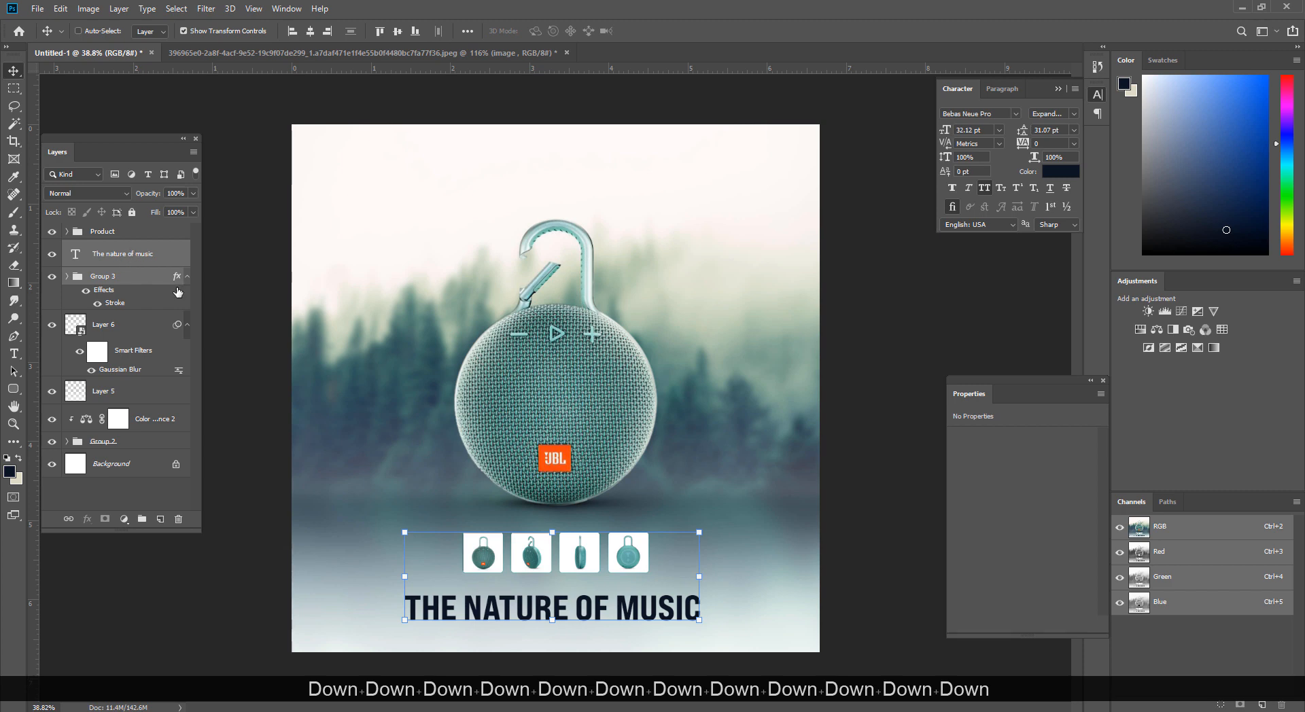
# Step: Nudge the headline alone upward until it sits just beneath the product thumbnails
pyautogui.click(157, 258)
pyautogui.press('Up')
pyautogui.press('Up')
pyautogui.press('Up')
pyautogui.press('Up')
pyautogui.press('Up')
pyautogui.press('Up')
pyautogui.press('Up')
pyautogui.press('Up')
pyautogui.press('Up')
pyautogui.press('Up')
pyautogui.press('Up')
pyautogui.press('Up')
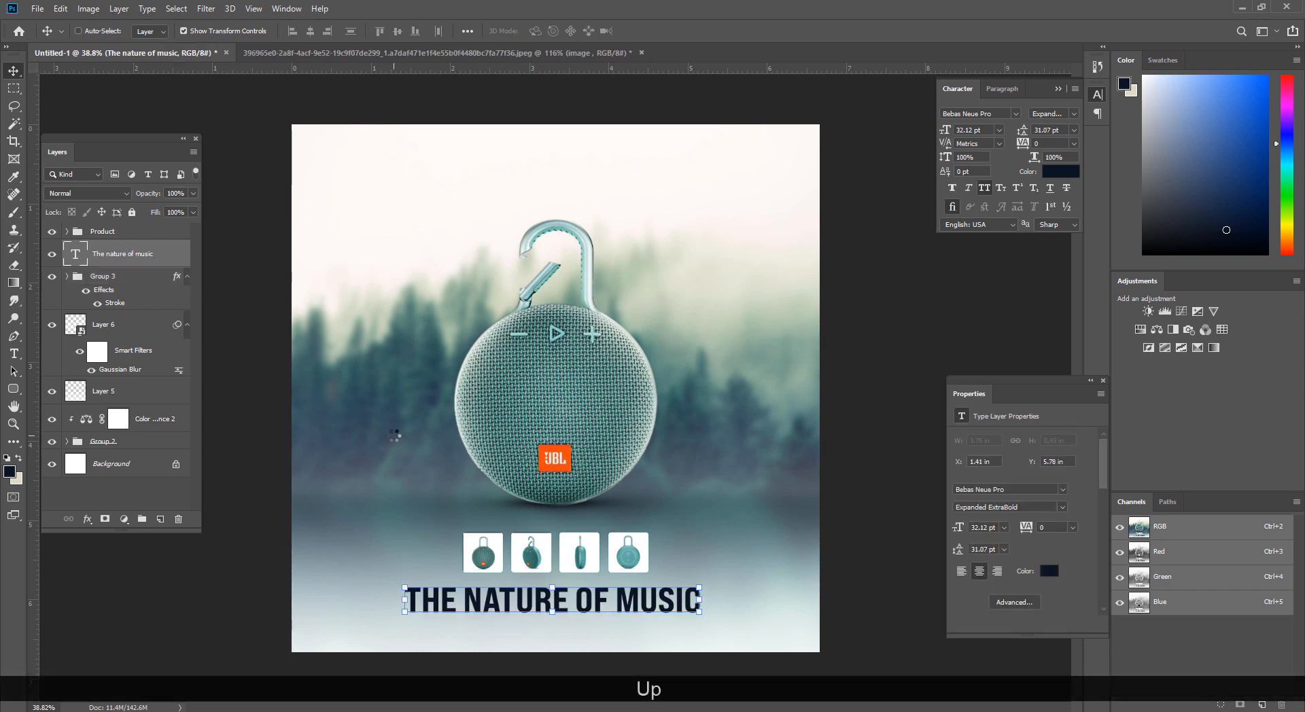
pyautogui.press('Up')
pyautogui.press('Up')
pyautogui.press('Up')
pyautogui.press('Up')
pyautogui.press('Up')
pyautogui.press('Up')
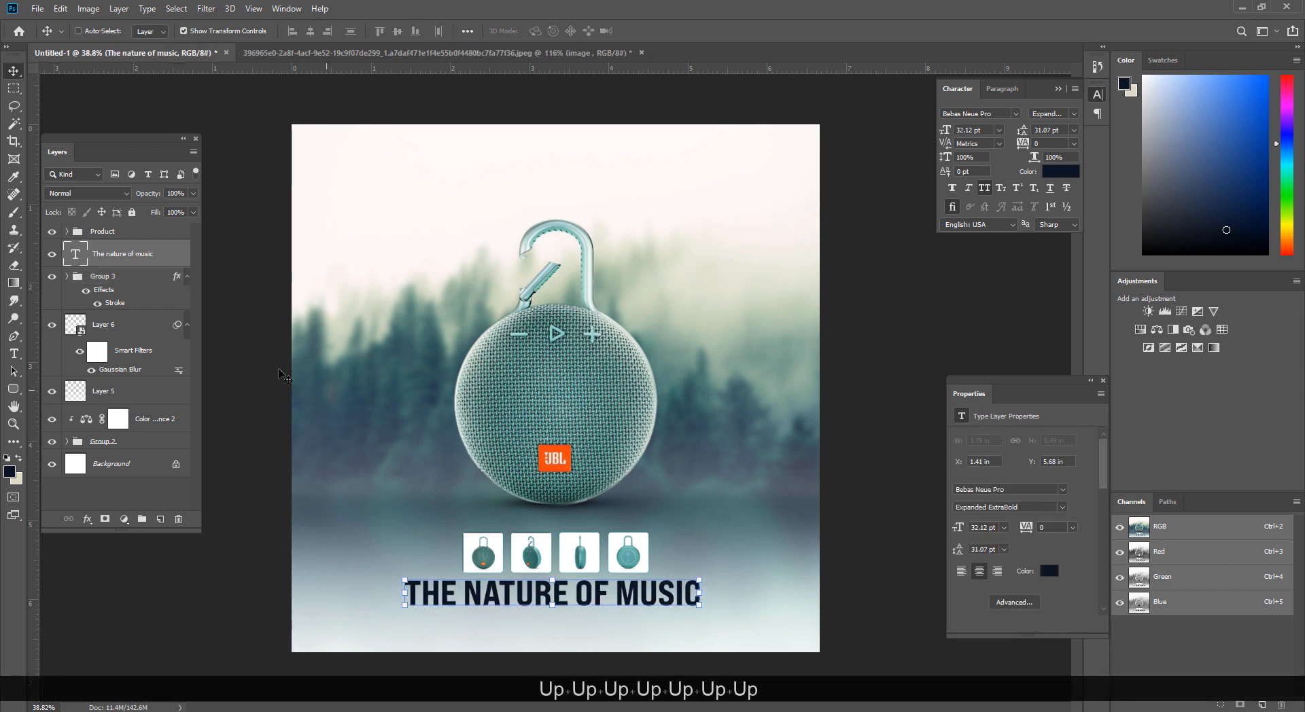
# Step: Shift the thumbnails group and the headline slightly lower together, fine-tuning their vertical position
pyautogui.keyDown('ctrl'); pyautogui.click(129, 280); pyautogui.keyUp('ctrl')
pyautogui.hotkey('ctrl', 'Down')
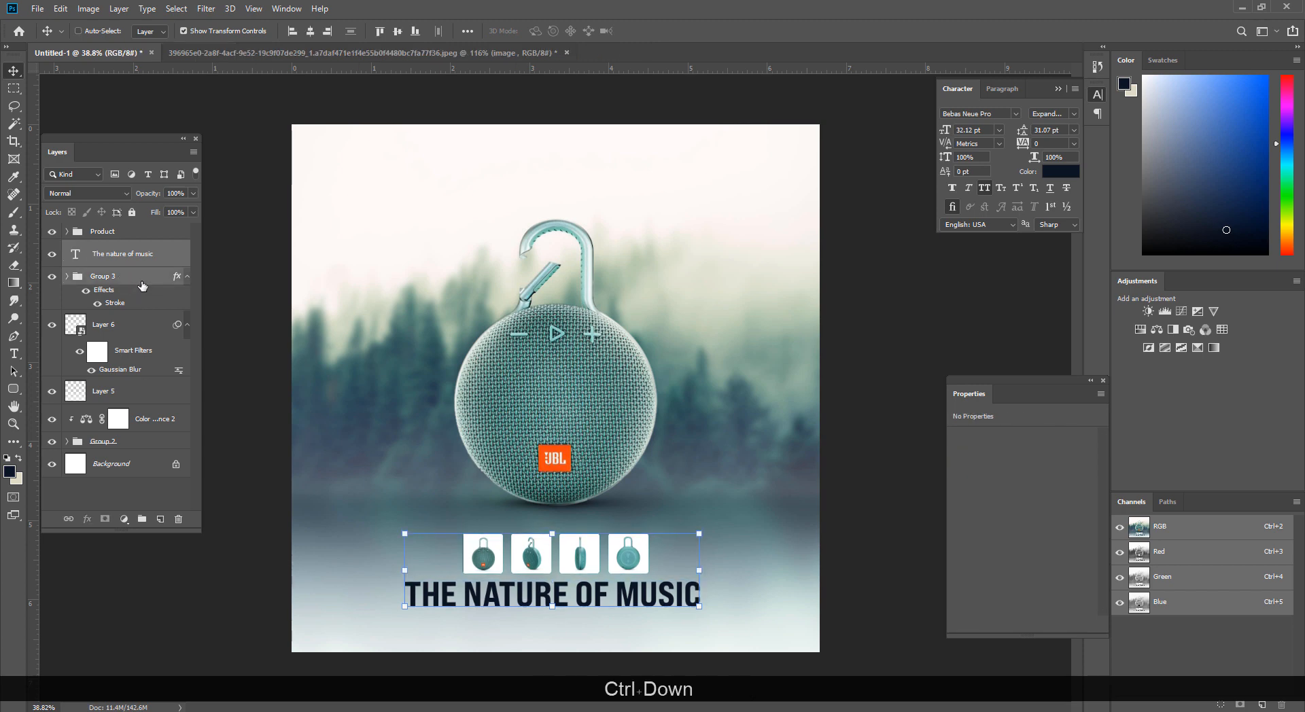
pyautogui.hotkey('ctrl', 'Down')
pyautogui.hotkey('ctrl', 'Down')
pyautogui.hotkey('ctrl', 'Down')
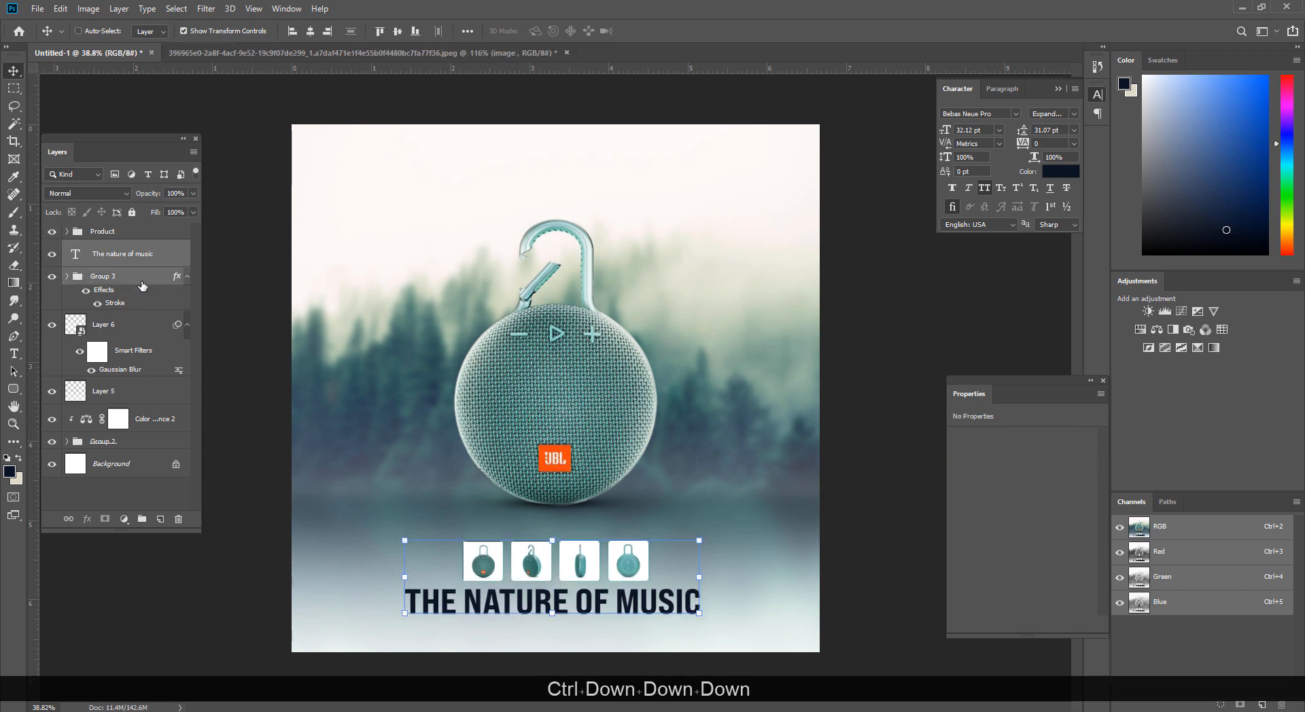
pyautogui.press('Up')
pyautogui.press('Up')
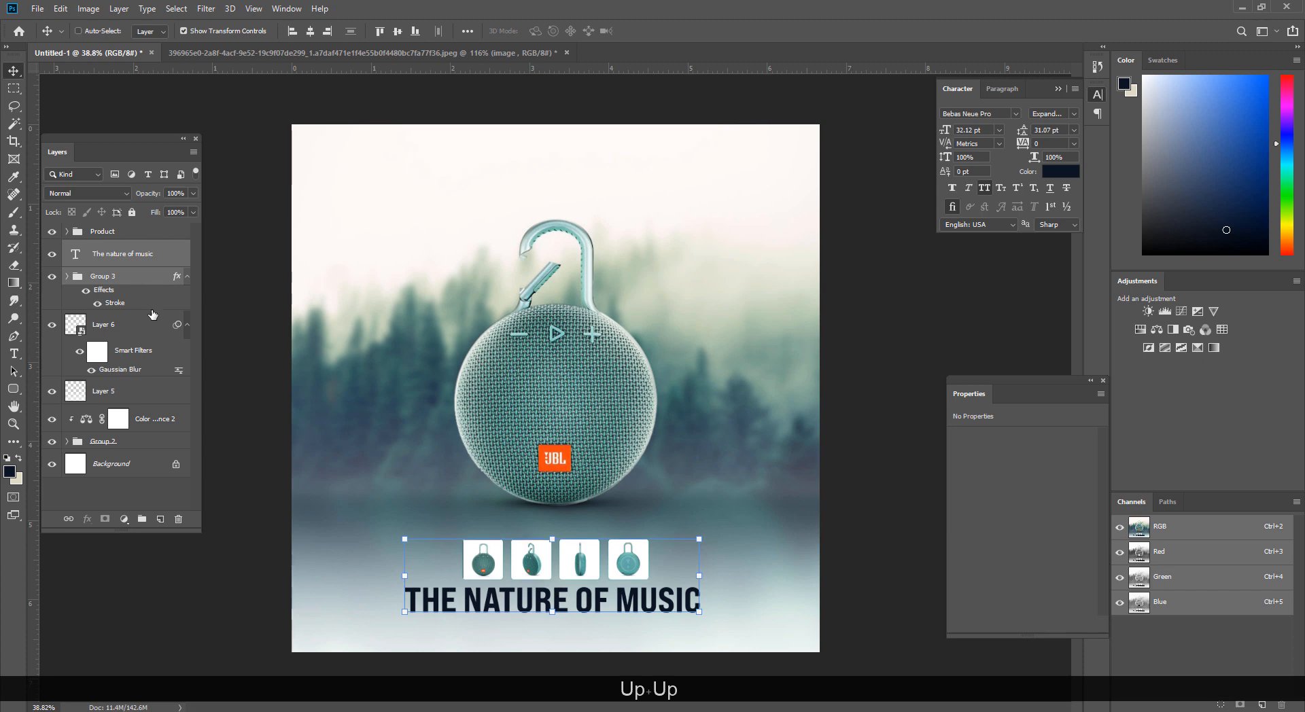
# Step: Scale the product thumbnails group down slightly around its center above the headline
pyautogui.click(118, 280)
pyautogui.hotkey('ctrl', 'space')
pyautogui.moveTo(555, 558); pyautogui.dragTo(559, 532)
pyautogui.press('Return')
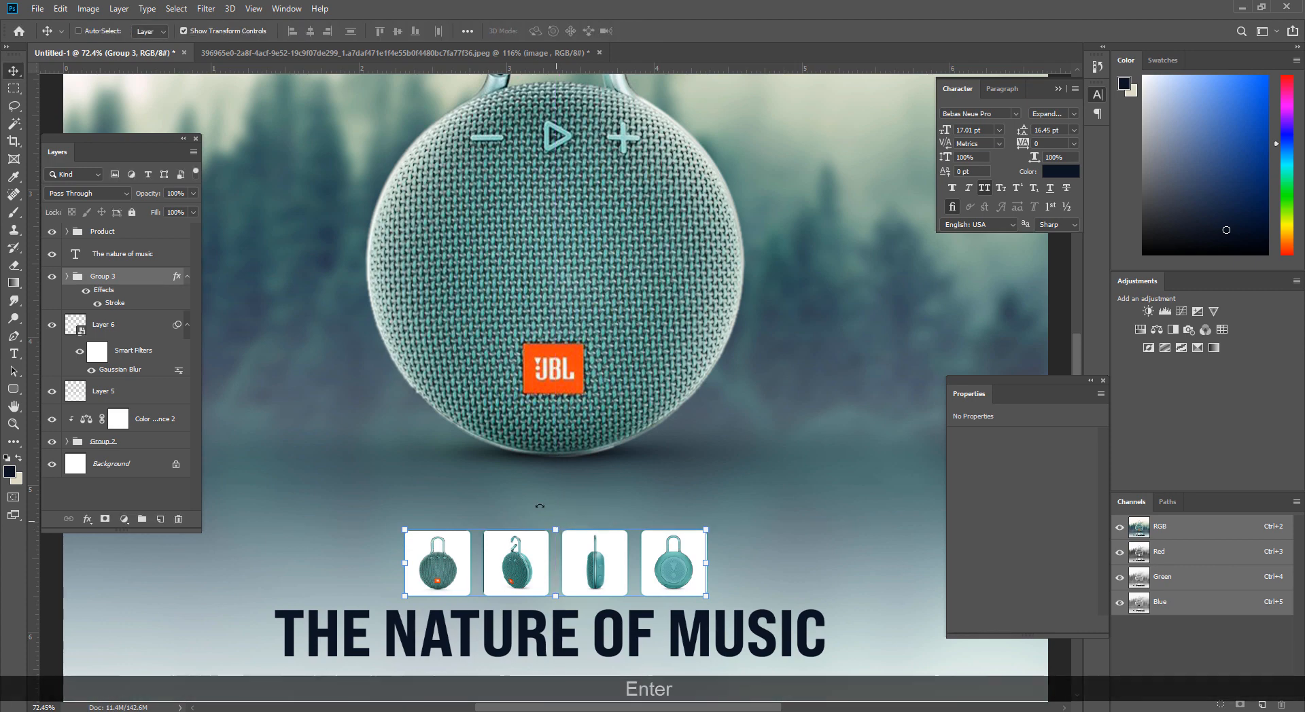
pyautogui.click(13, 89)
pyautogui.moveTo(700, 479); pyautogui.dragTo(510, 601)
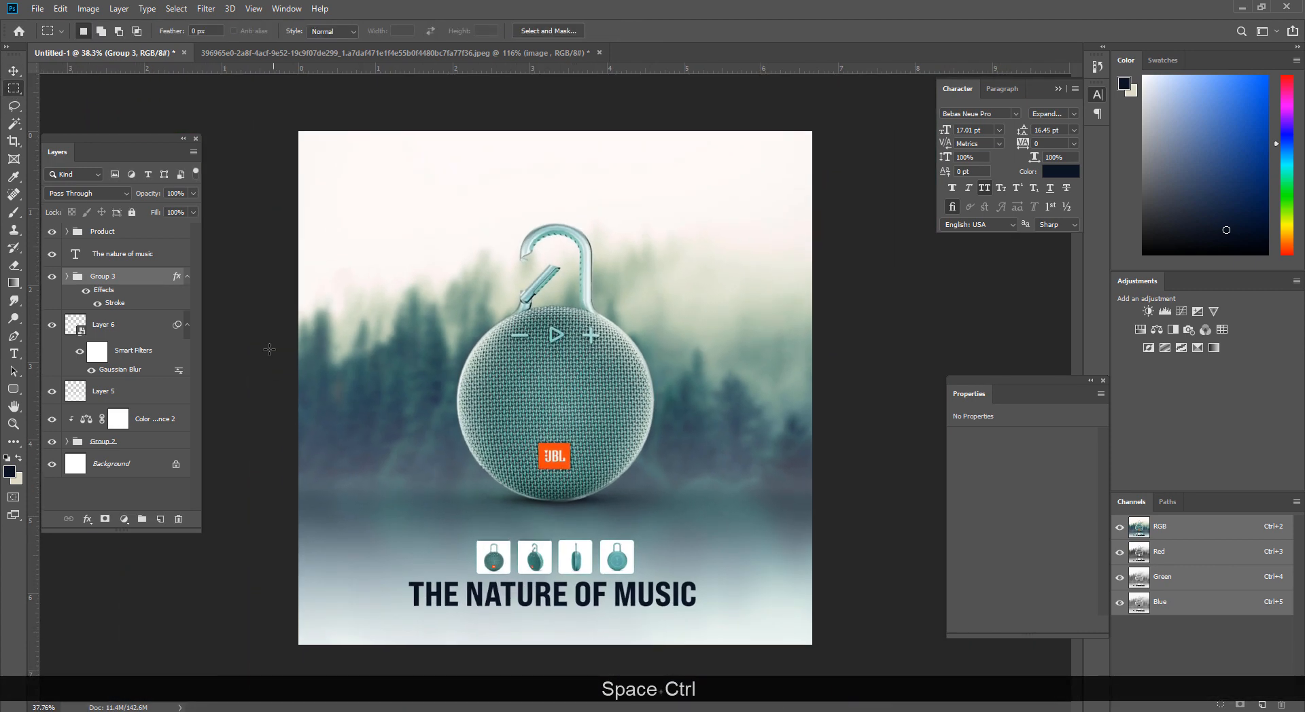
# Step: Change the headline's font style to Expanded Bold
pyautogui.click(123, 261)
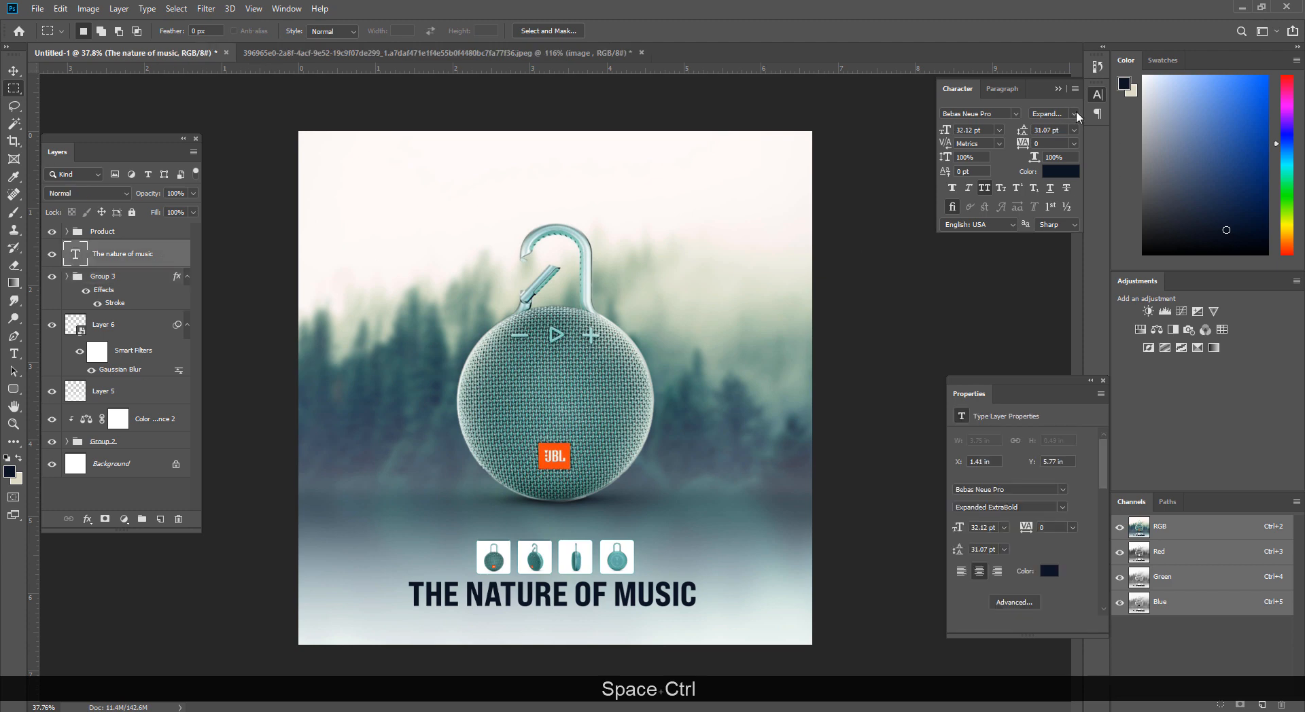
pyautogui.click(1074, 113)
pyautogui.click(1067, 512)
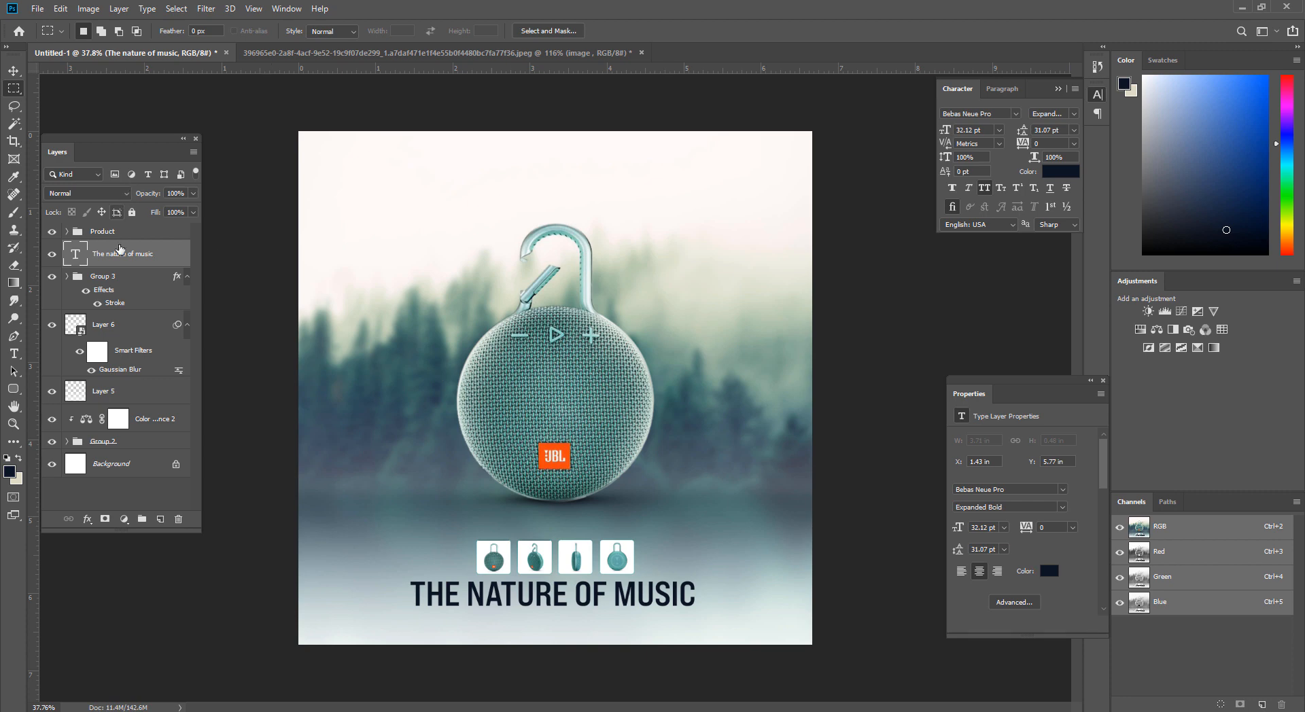
# Step: Add a linear Gradient Overlay to the headline text layer, leaving Color Overlay off
pyautogui.rightClick(118, 256)
pyautogui.click(193, 112)
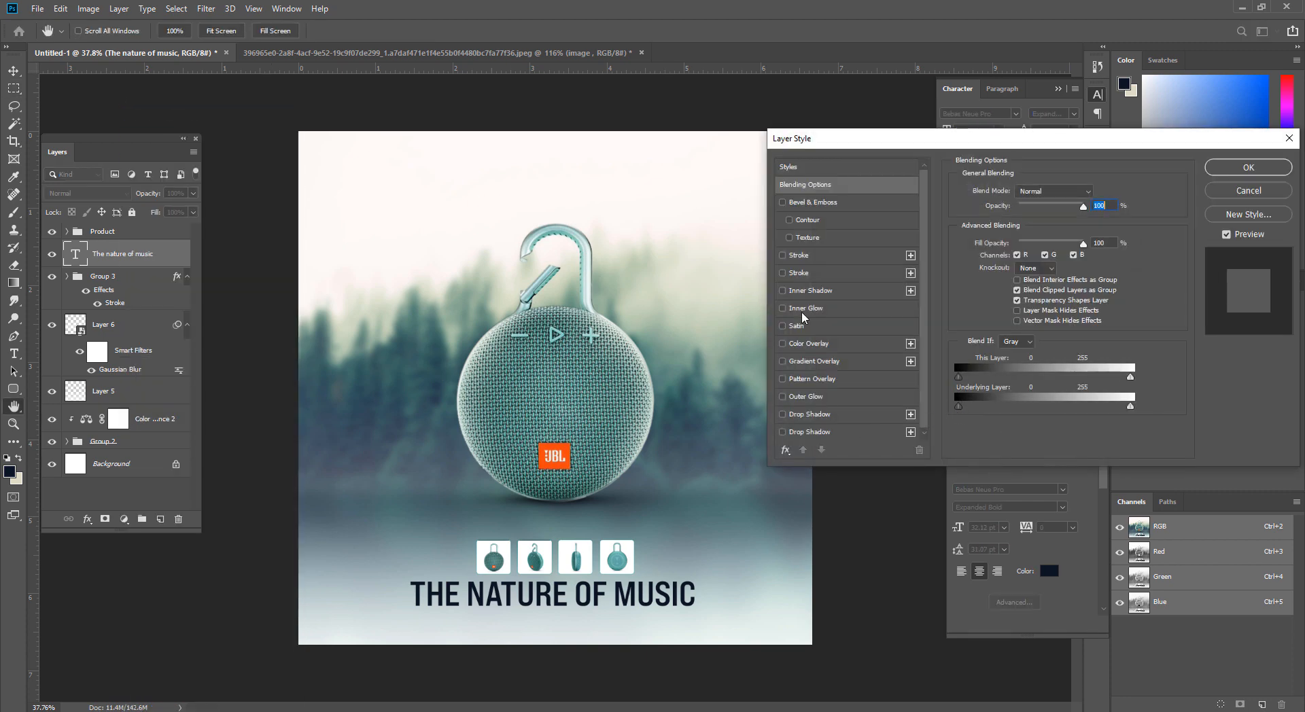
pyautogui.click(821, 350)
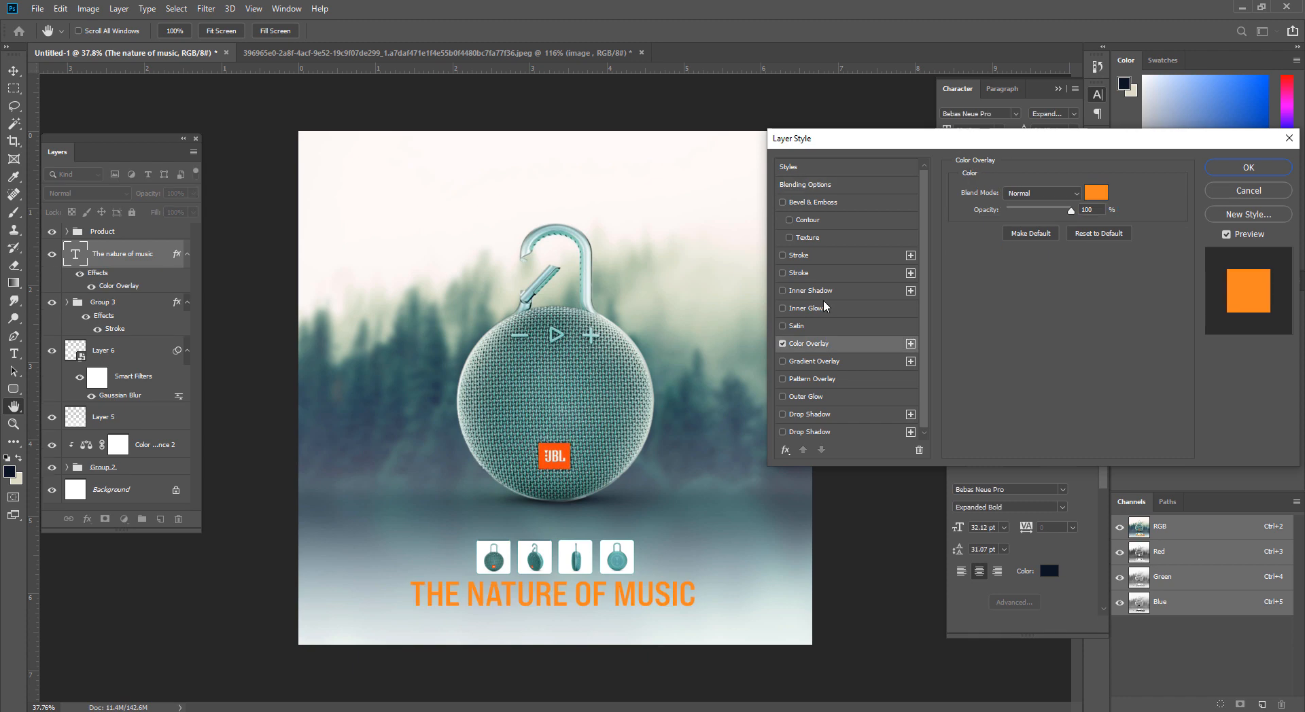
pyautogui.click(782, 343)
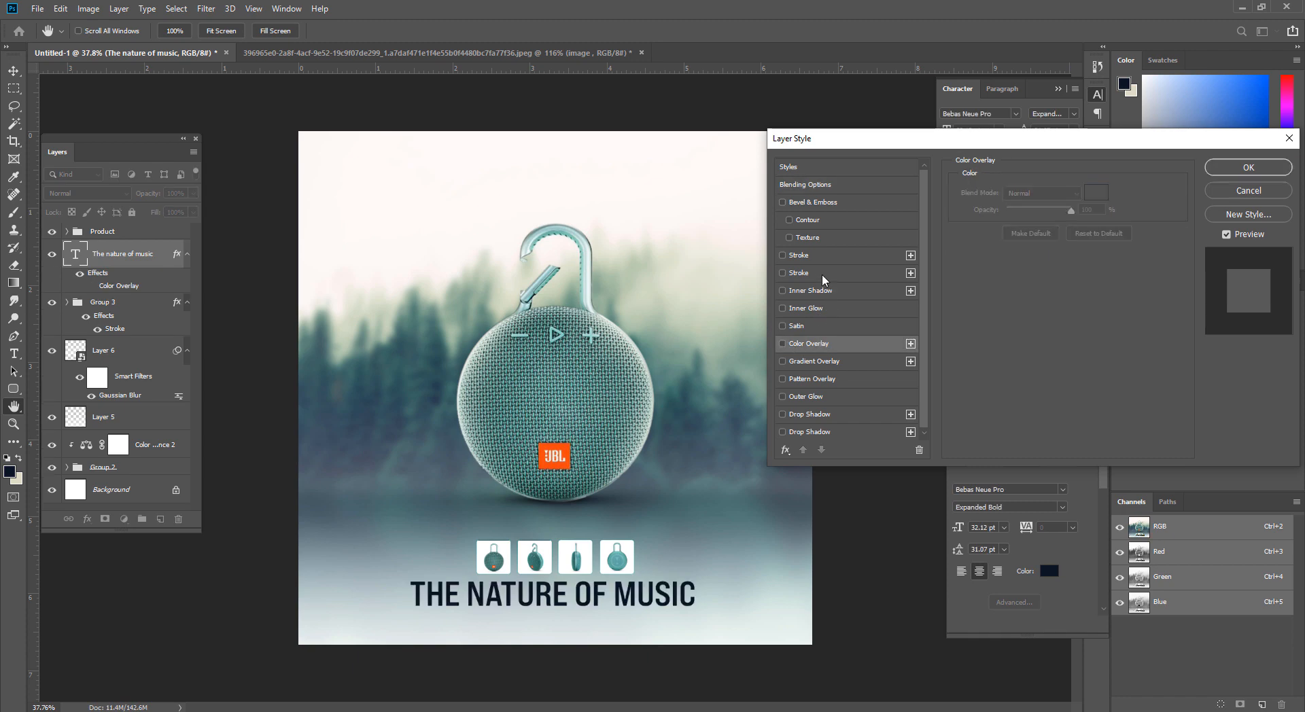
pyautogui.click(819, 361)
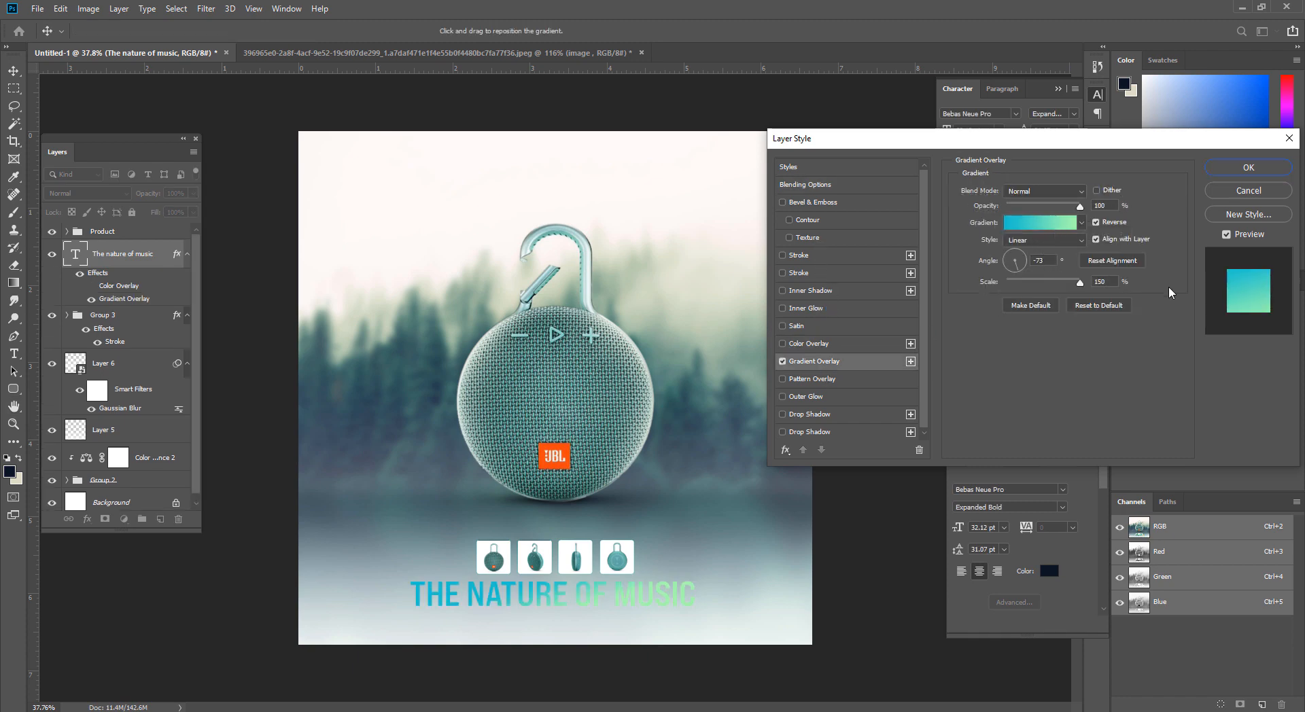
# Step: Recolour the gradient's green end stop with dark blue #2e4b57 sampled from the forest beside the speaker
pyautogui.click(1042, 225)
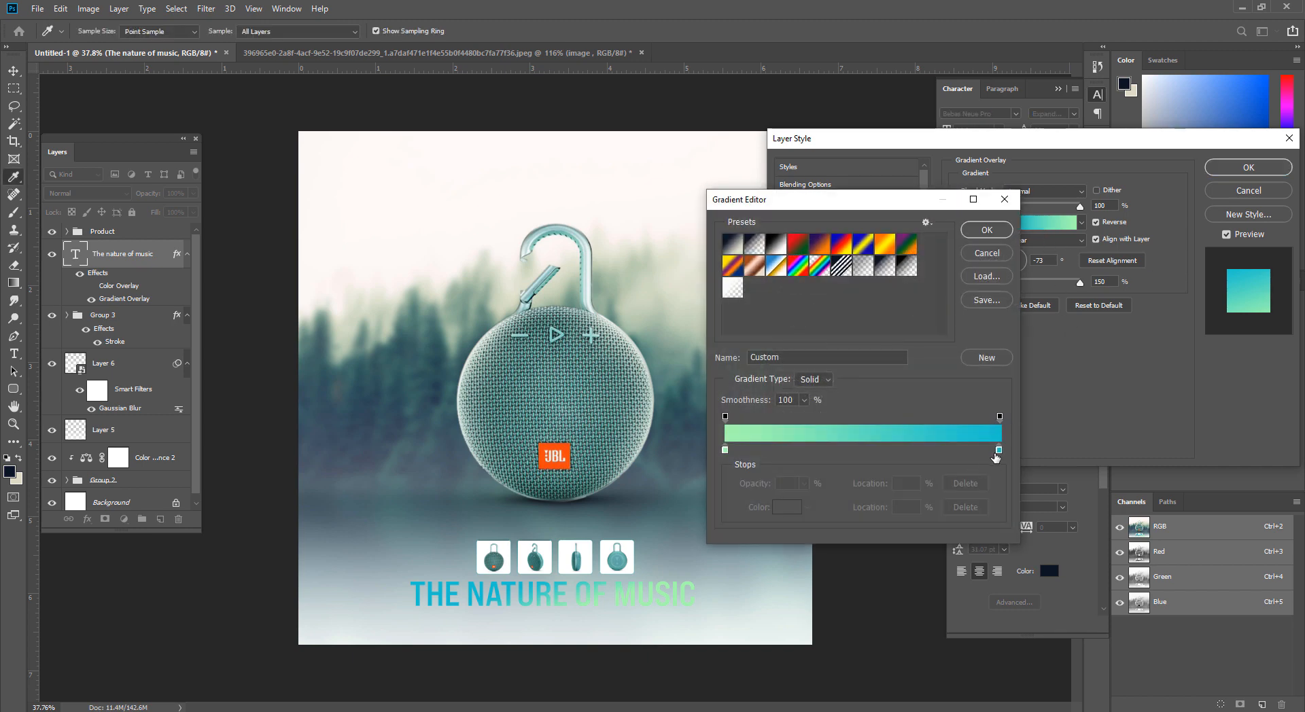
pyautogui.click(726, 450)
pyautogui.click(787, 507)
pyautogui.click(442, 404)
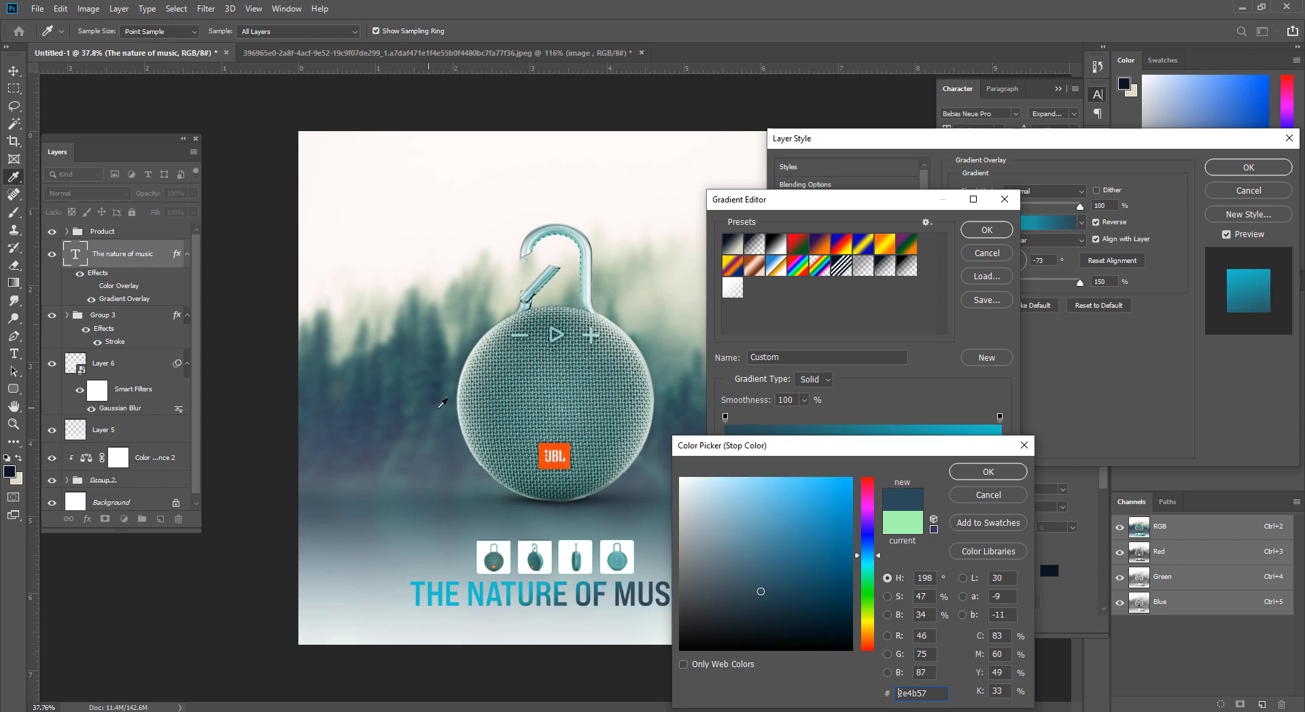
pyautogui.click(991, 473)
# Step: Recolour the gradient's cyan end stop with muted green #6b9181 sampled from the trees and apply the layer style
pyautogui.click(998, 449)
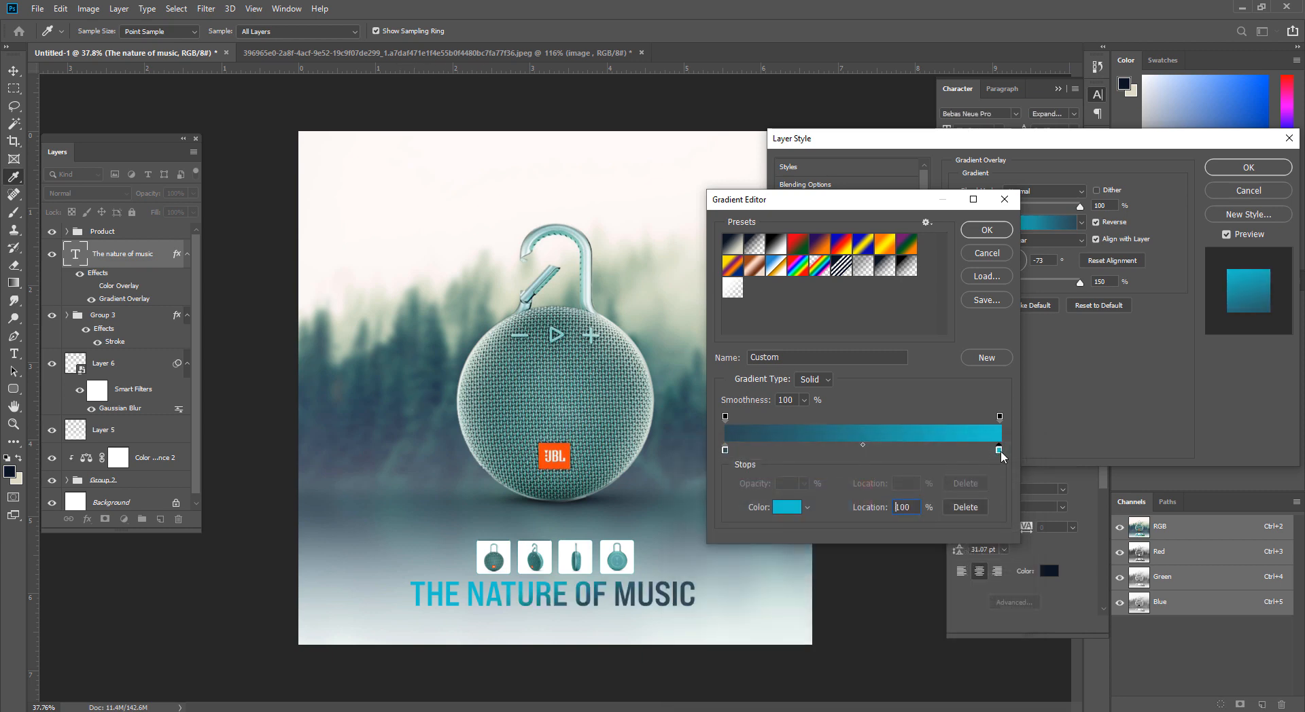
pyautogui.click(787, 506)
pyautogui.click(488, 324)
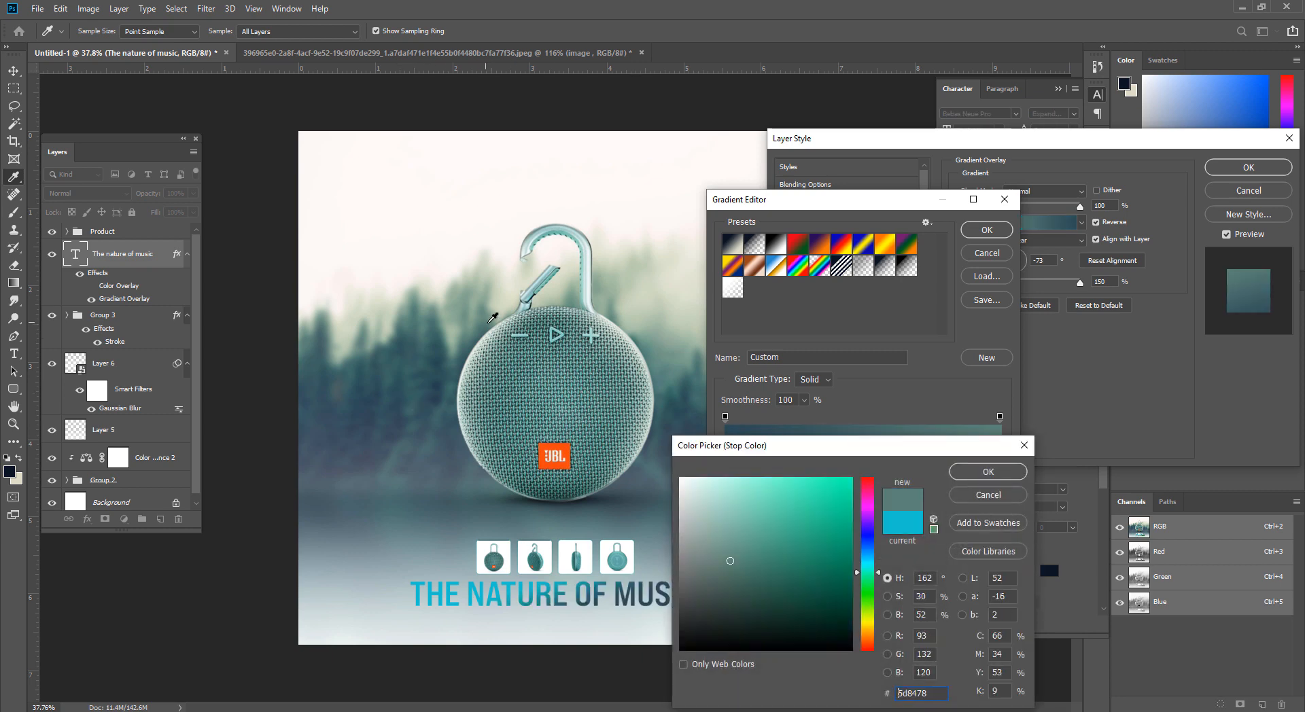
pyautogui.click(626, 304)
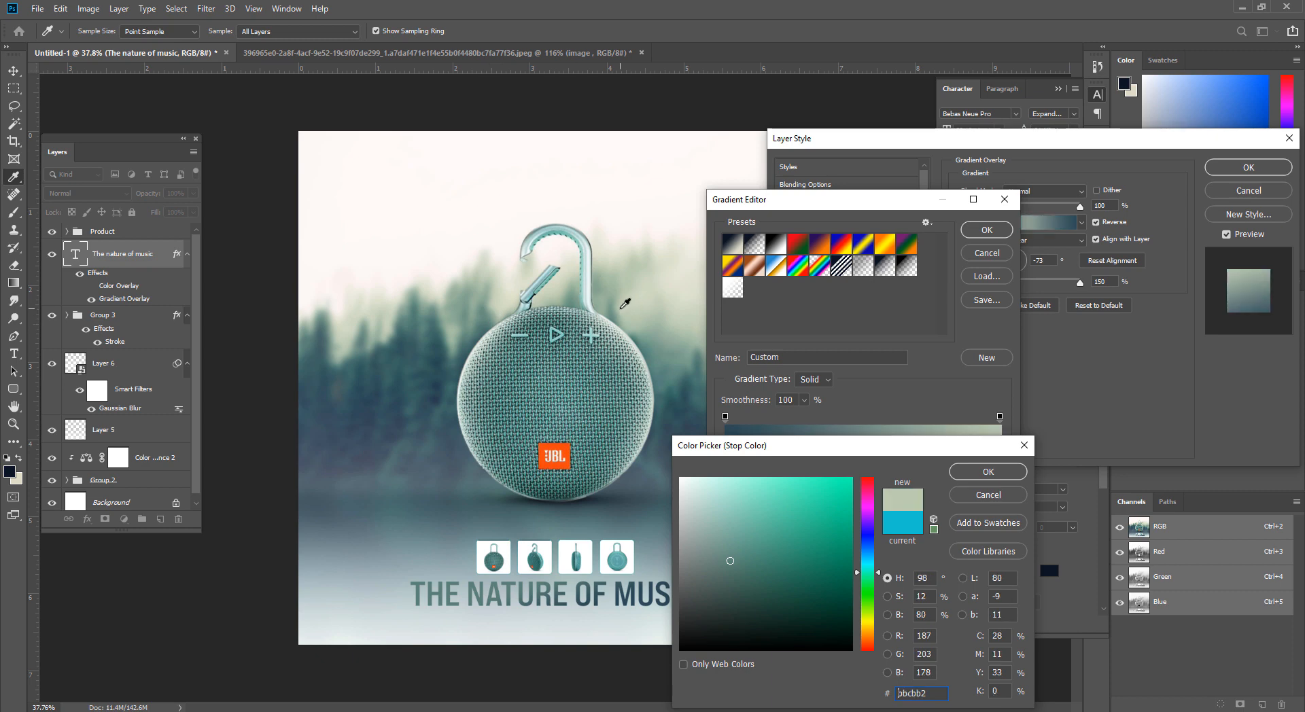
pyautogui.click(484, 306)
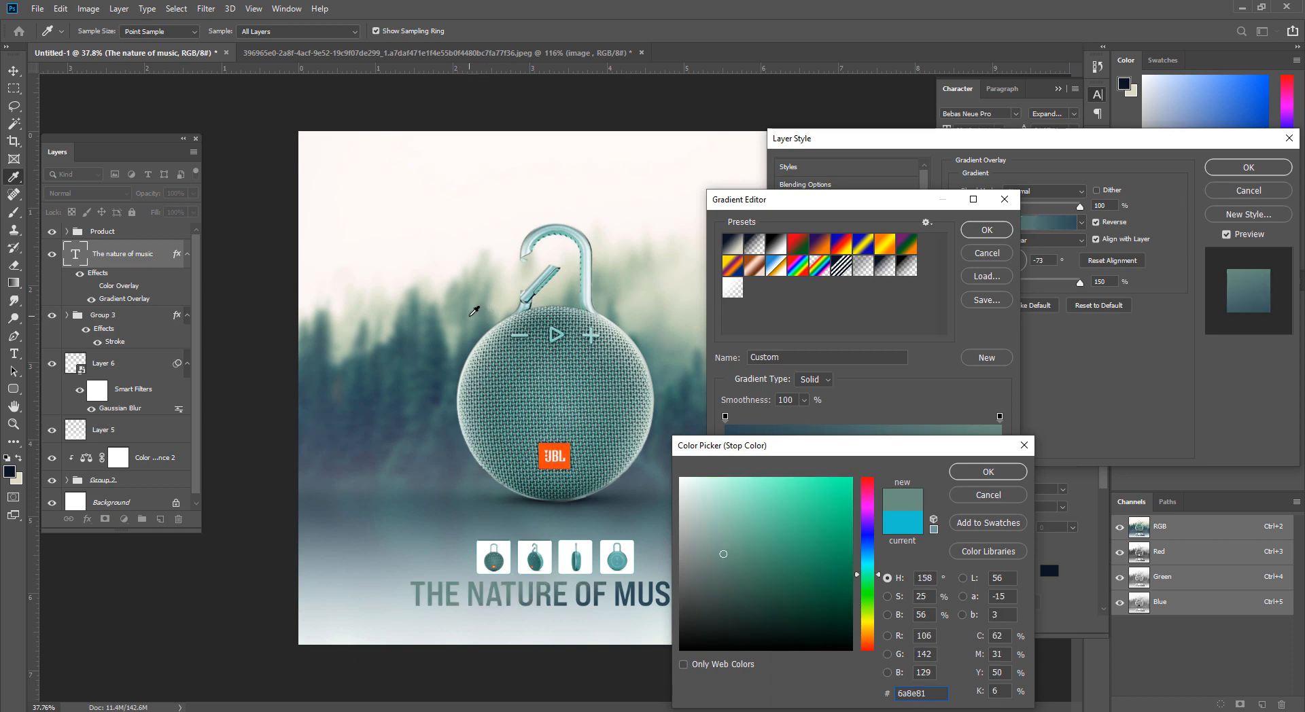
pyautogui.click(474, 312)
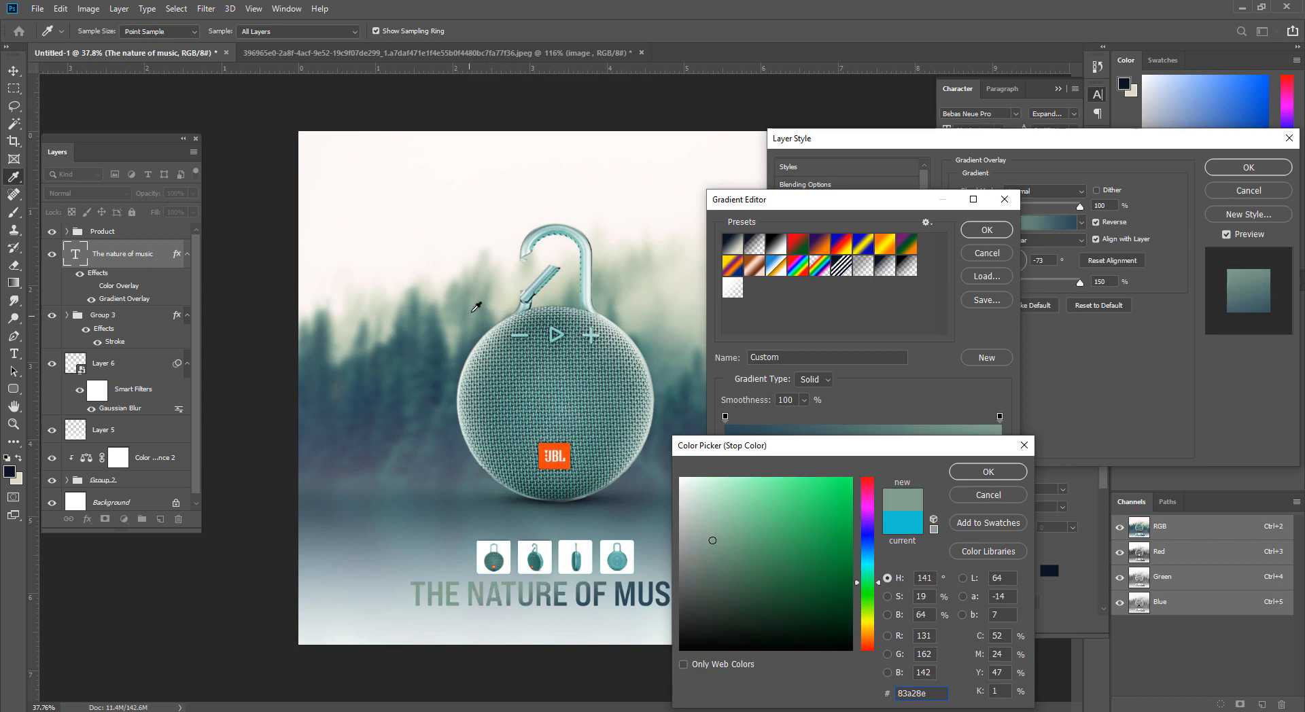
pyautogui.click(480, 317)
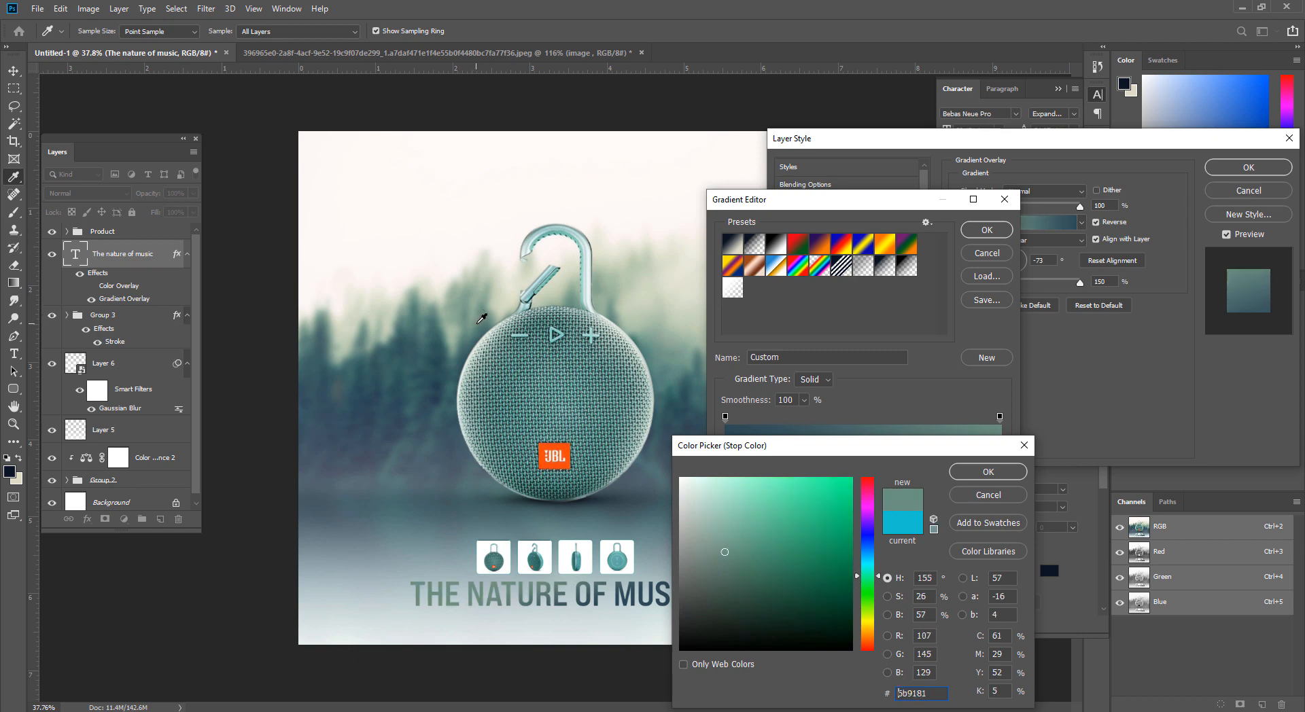
pyautogui.click(968, 470)
pyautogui.click(995, 230)
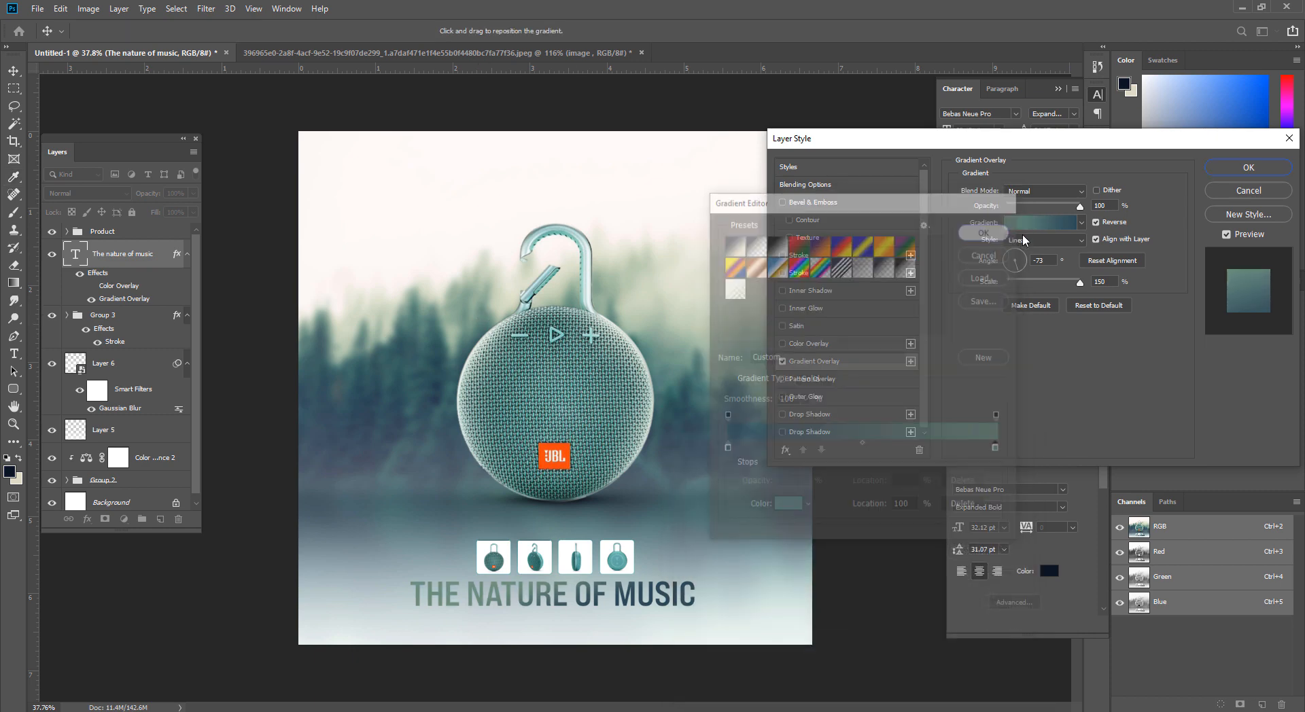
pyautogui.click(1249, 167)
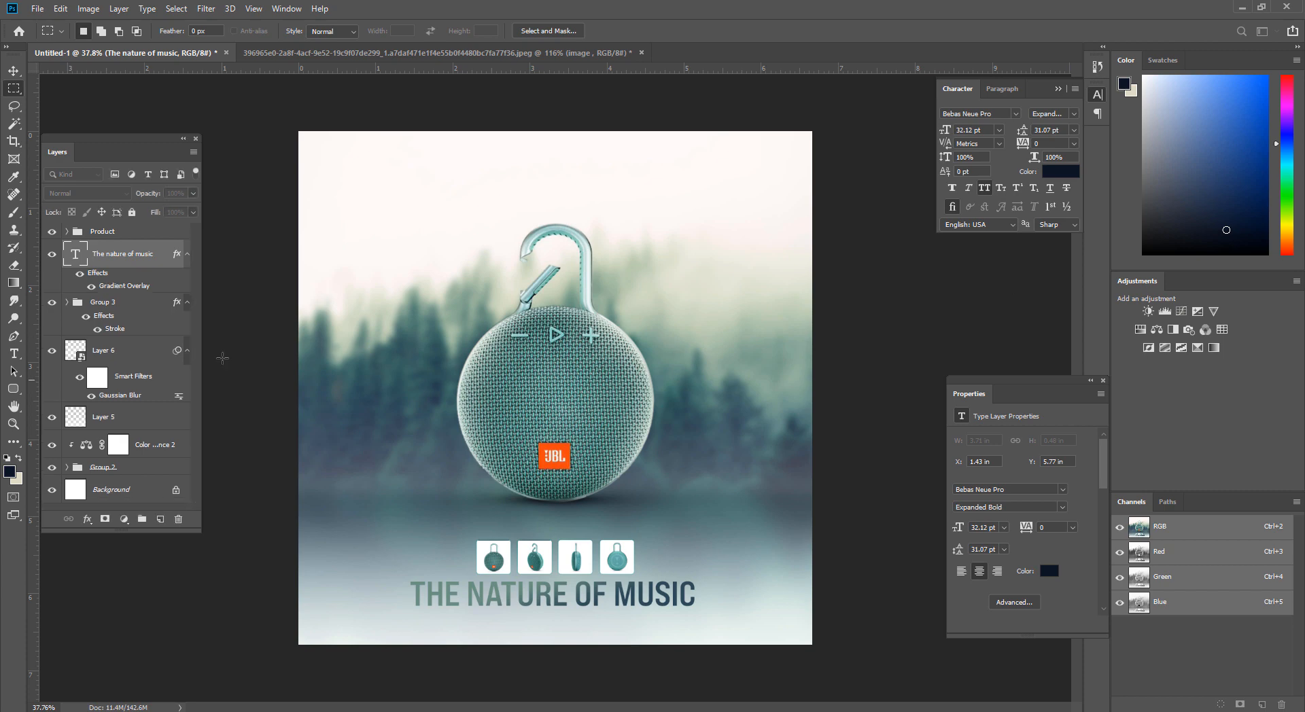
# Step: Duplicate Layer 5 and lower the copy's opacity to 41%
pyautogui.moveTo(126, 420); pyautogui.dragTo(160, 518)
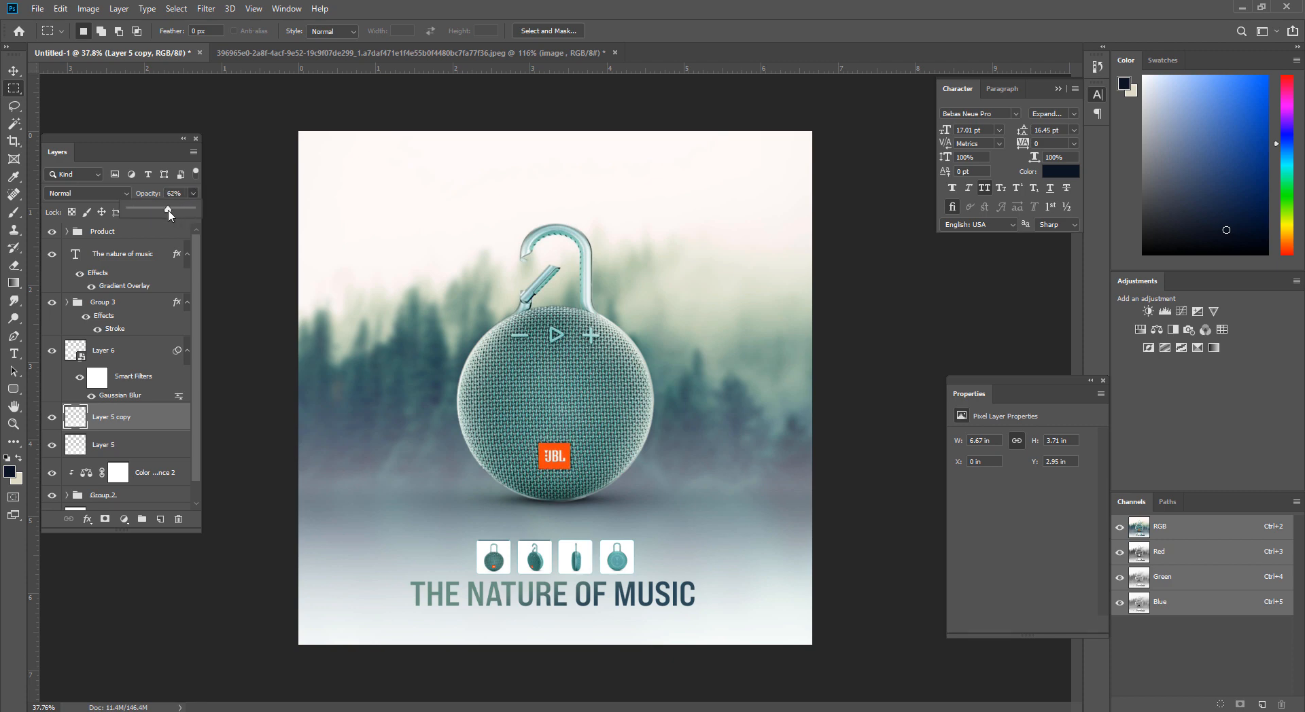
pyautogui.moveTo(169, 211); pyautogui.dragTo(168, 214)
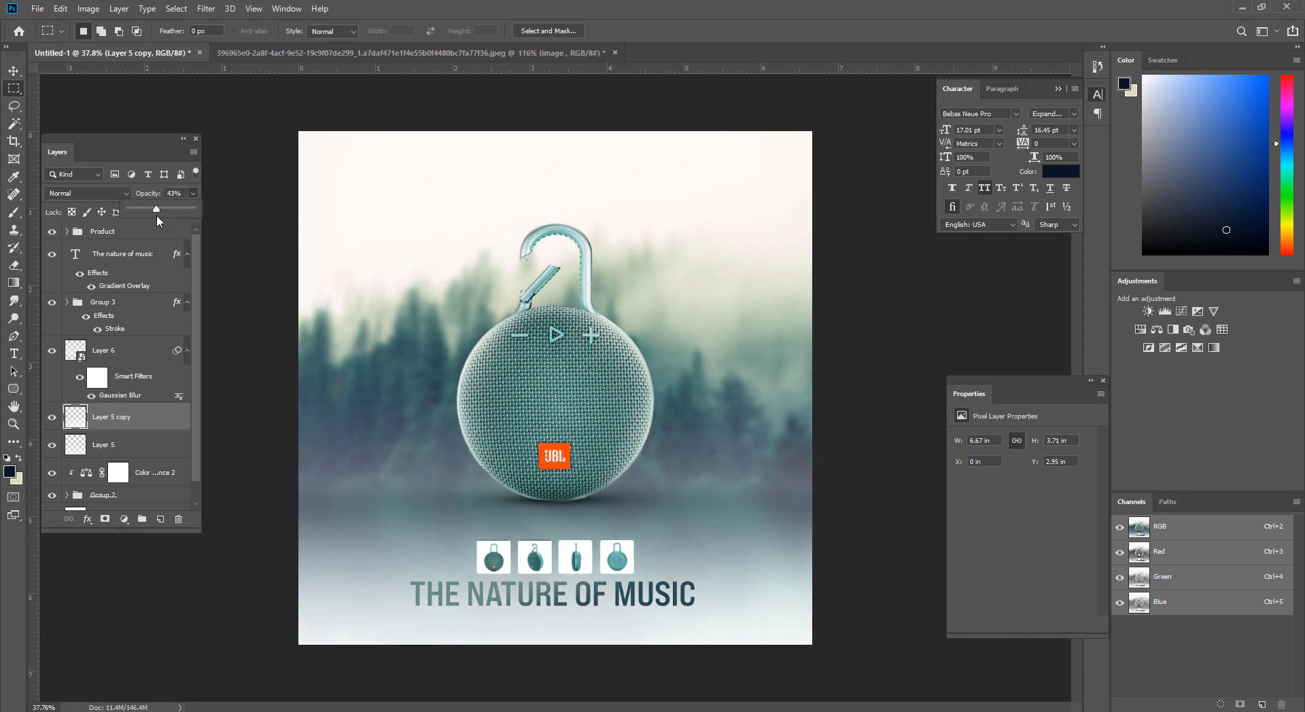
# Step: Examine the fog beneath the speaker, the thumbnails and the headline at several zoom levels
pyautogui.hotkey('ctrl', 'space')
pyautogui.moveTo(582, 489); pyautogui.dragTo(626, 574)
pyautogui.hotkey('ctrl', 'space')
pyautogui.moveTo(629, 532); pyautogui.dragTo(639, 466)
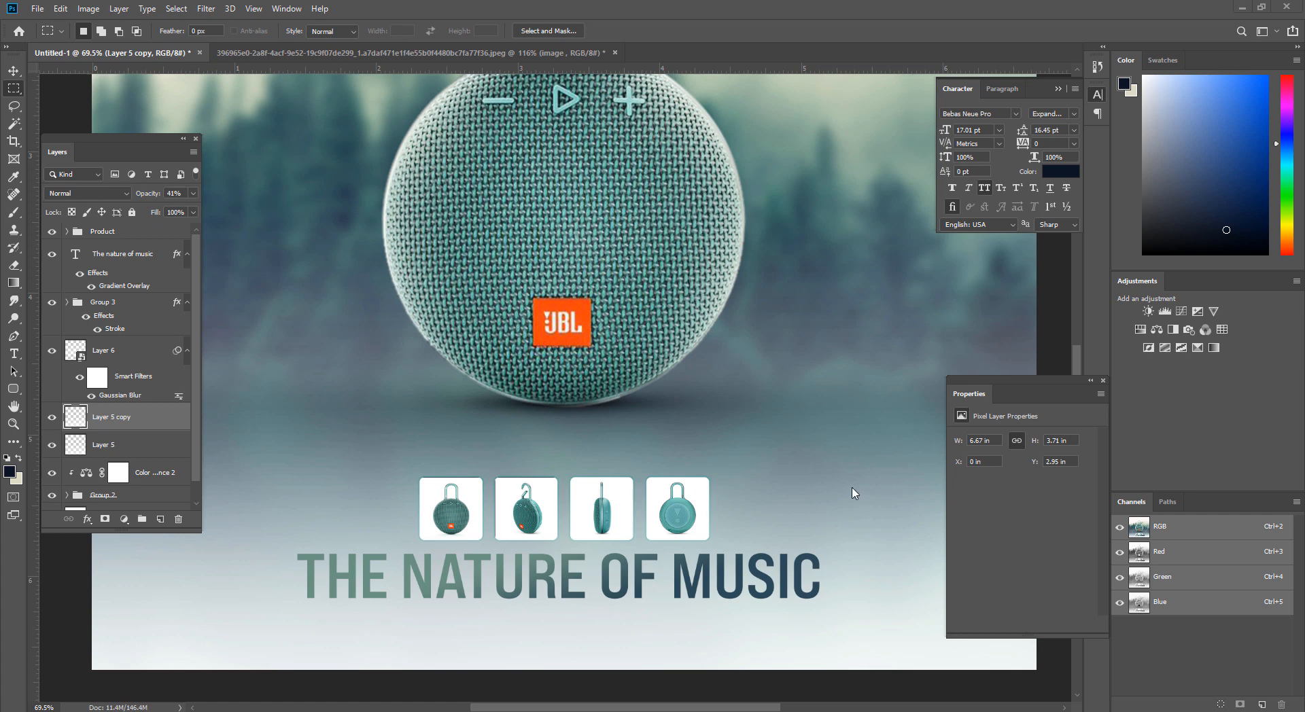
pyautogui.scroll(-1, 626, 448)
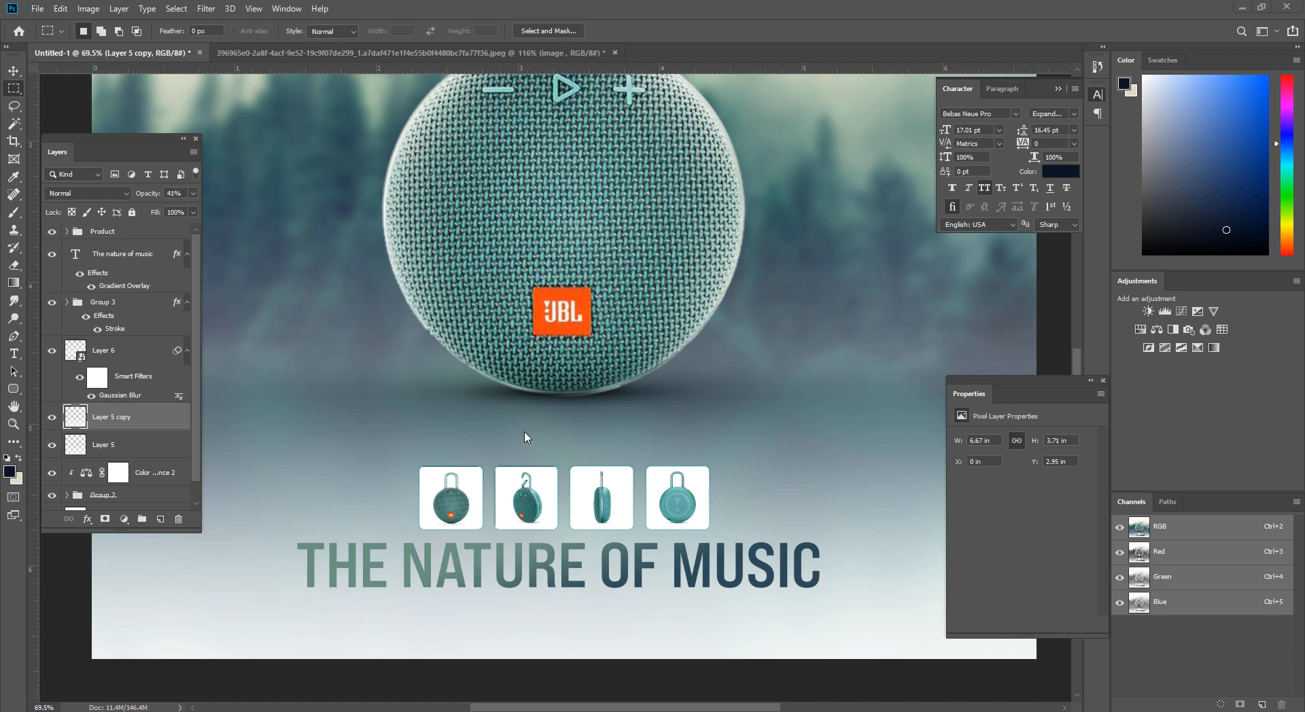
pyautogui.hotkey('ctrl', '-')
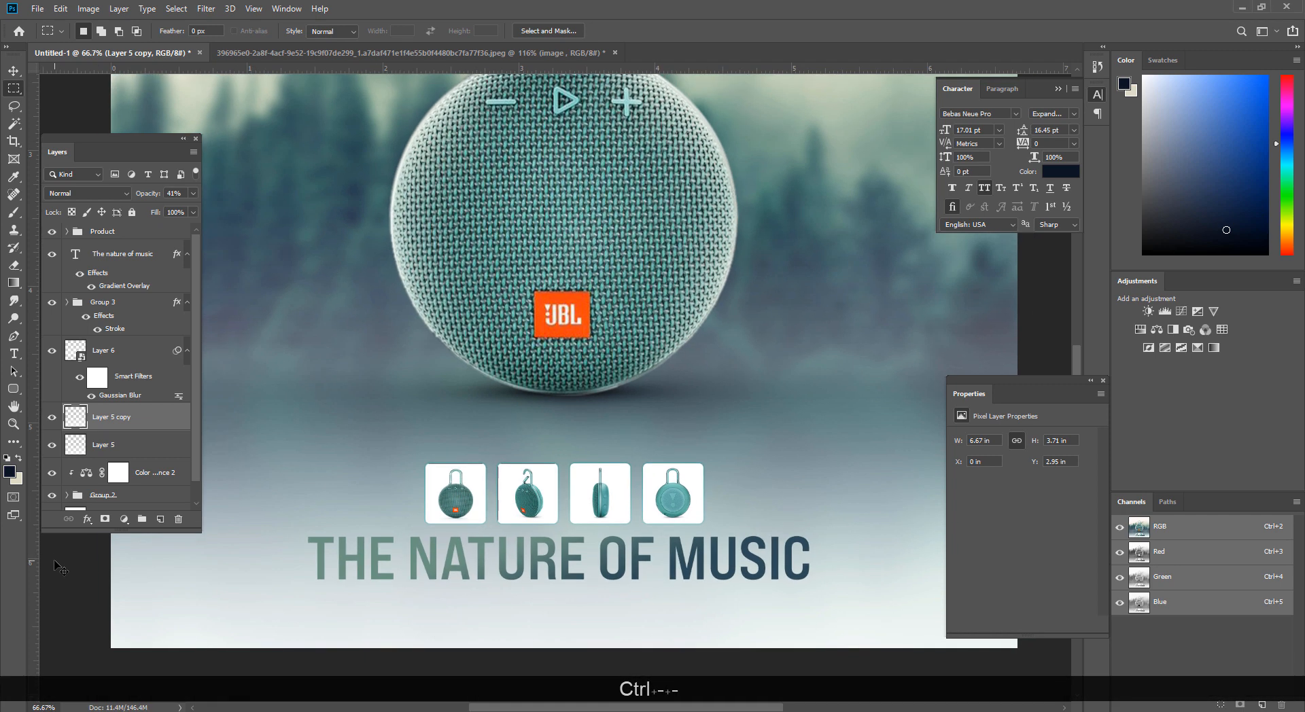
pyautogui.hotkey('ctrl', '-')
pyautogui.hotkey('ctrl', '-')
pyautogui.hotkey('ctrl', '-')
pyautogui.hotkey('ctrl', 'space')
pyautogui.click(593, 554)
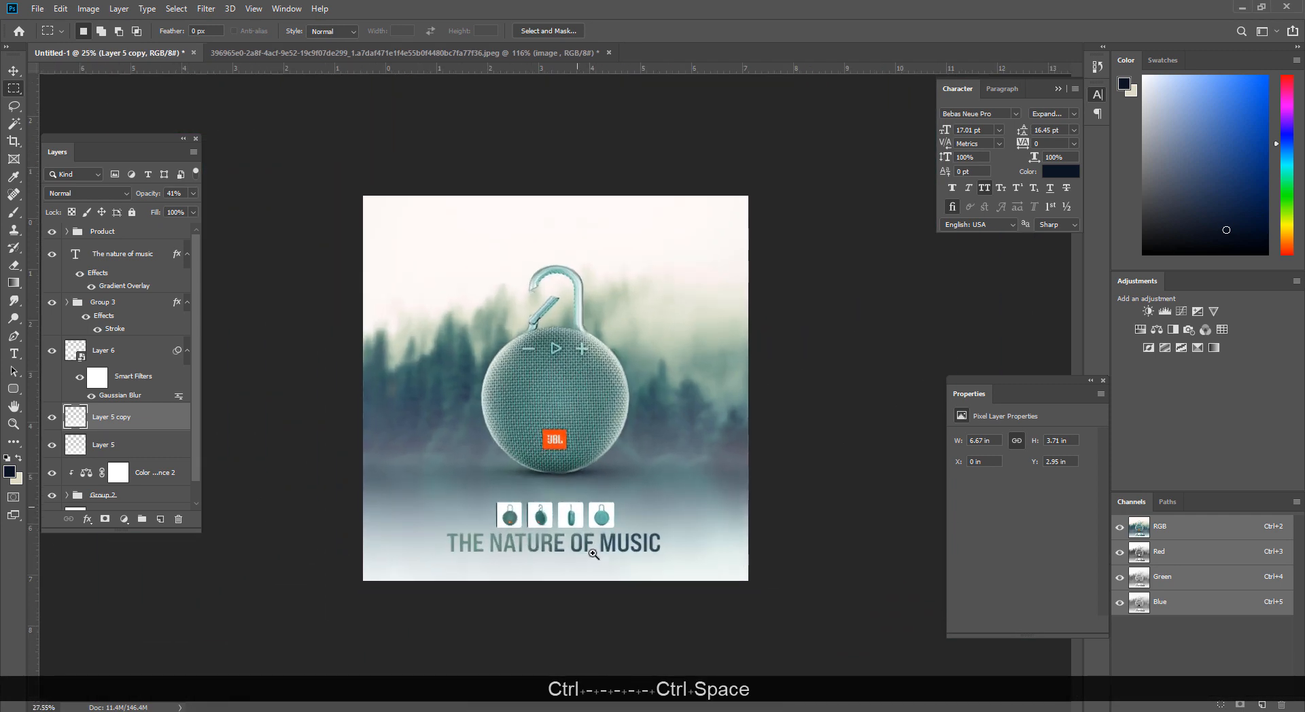
pyautogui.click(593, 553)
pyautogui.click(603, 626)
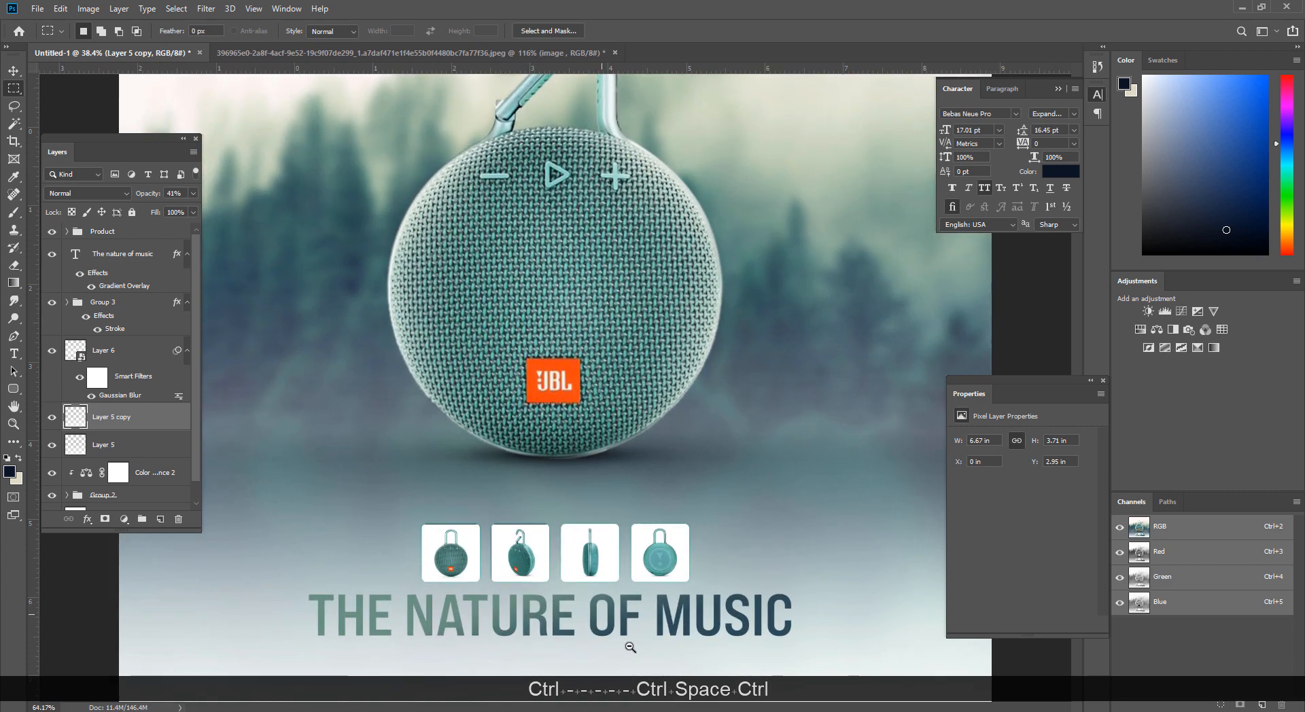
pyautogui.moveTo(630, 647); pyautogui.dragTo(602, 618)
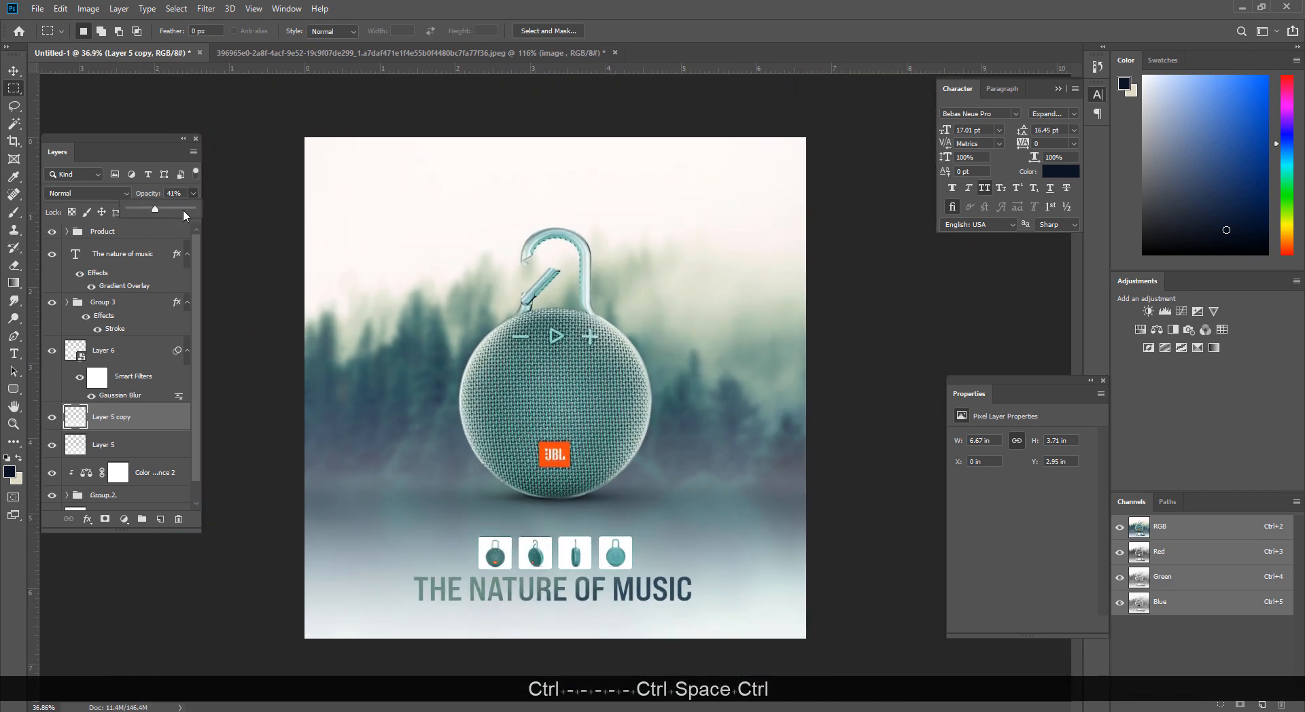
# Step: Restore the Layer 5 copy to 100% opacity and squash it from its upper edge to below the speaker's middle
pyautogui.press('0')
pyautogui.press('v')
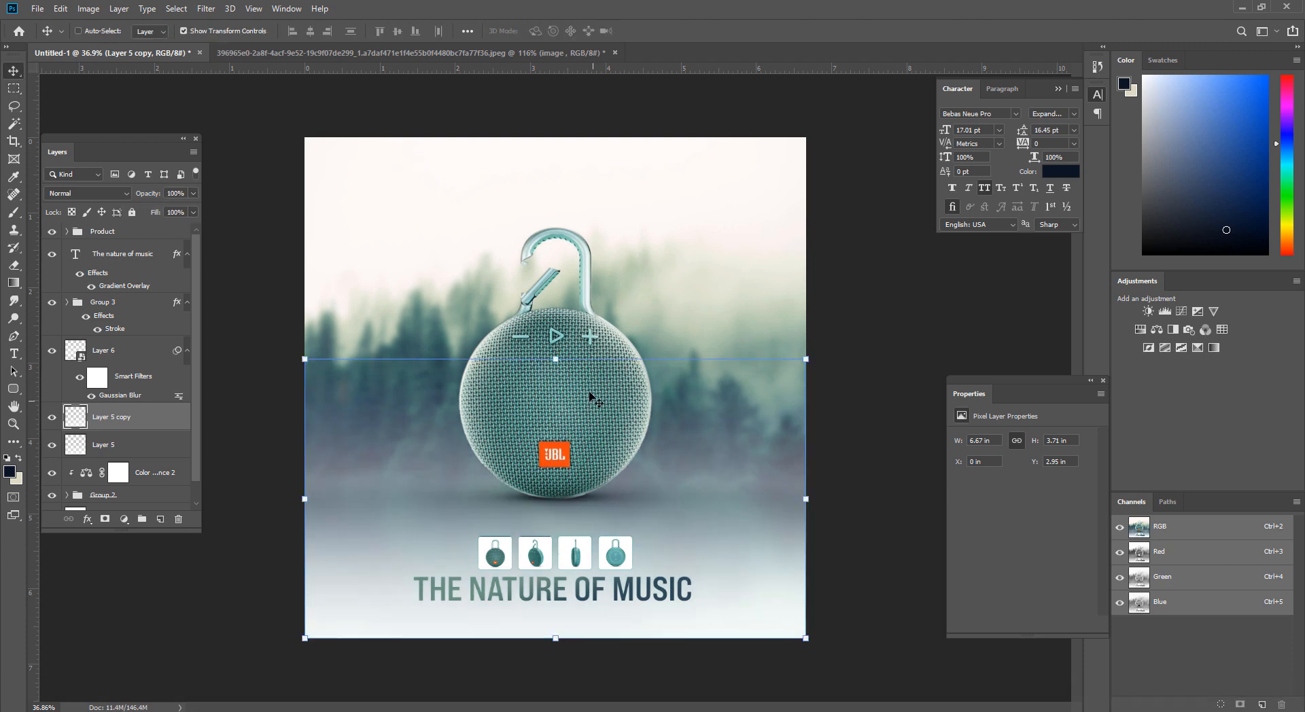
pyautogui.moveTo(556, 359); pyautogui.dragTo(561, 461)
pyautogui.press('Return')
pyautogui.press('m')
pyautogui.hotkey('ctrl', 'space')
pyautogui.moveTo(287, 356); pyautogui.dragTo(256, 444)
# Step: Compare the artwork with Layer 6 hidden and shown, duplicate that layer, and set the copy's opacity to 70%
pyautogui.click(109, 350)
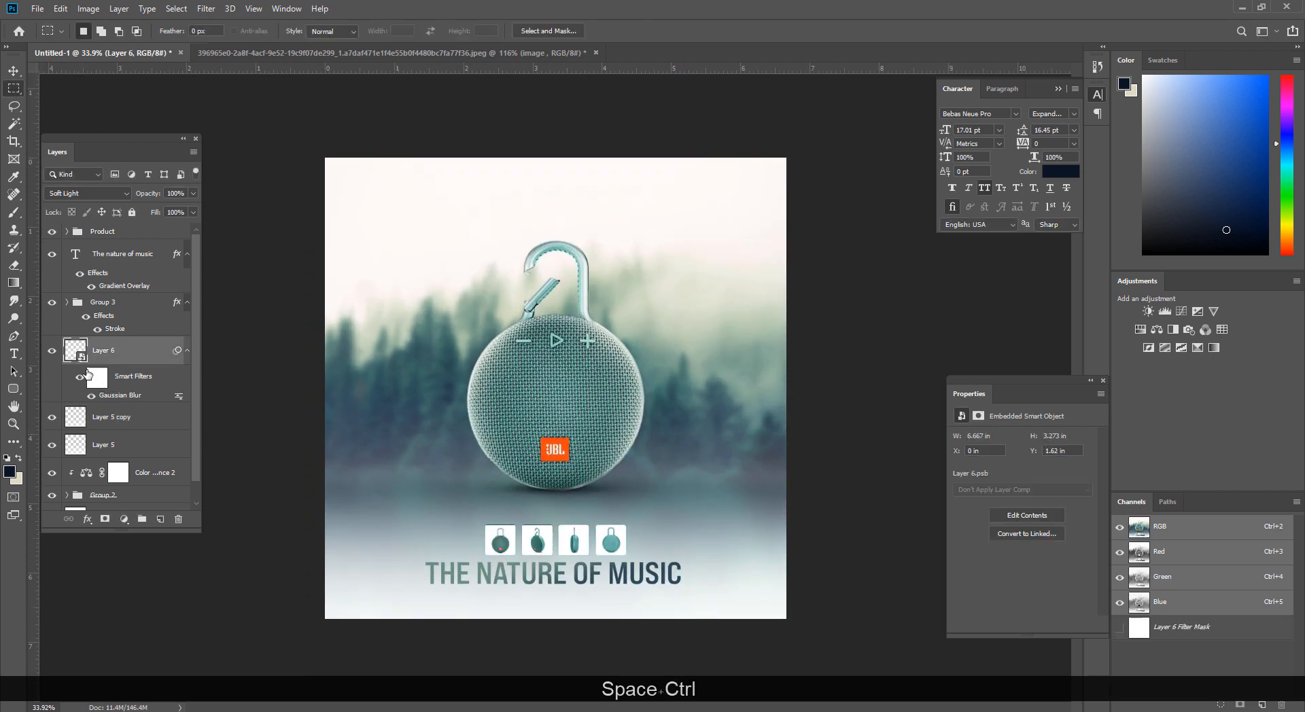
pyautogui.click(53, 352)
pyautogui.click(53, 351)
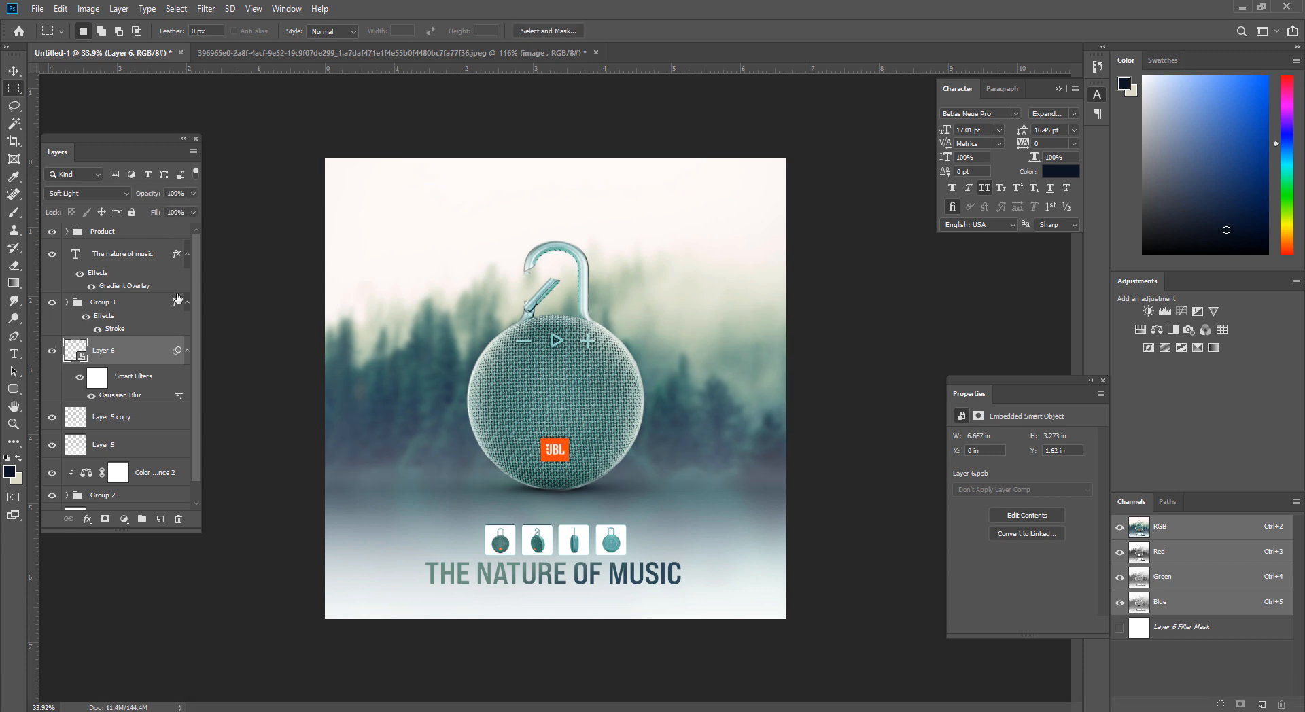
pyautogui.moveTo(136, 361); pyautogui.dragTo(160, 519)
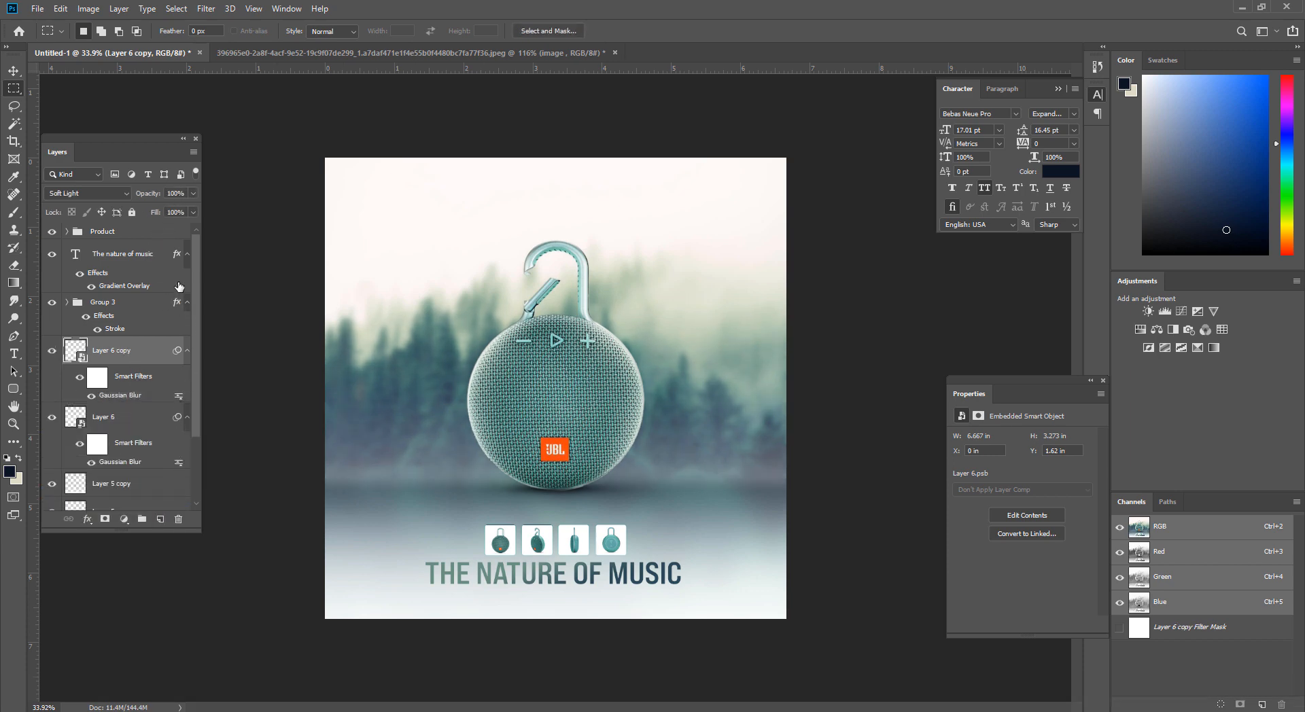
pyautogui.click(194, 193)
pyautogui.moveTo(194, 210); pyautogui.dragTo(174, 215)
pyautogui.hotkey('ctrl', 'space')
pyautogui.moveTo(685, 530)
pyautogui.mouseDown()
pyautogui.moveTo(664, 523)
pyautogui.moveTo(679, 544)
pyautogui.mouseUp()
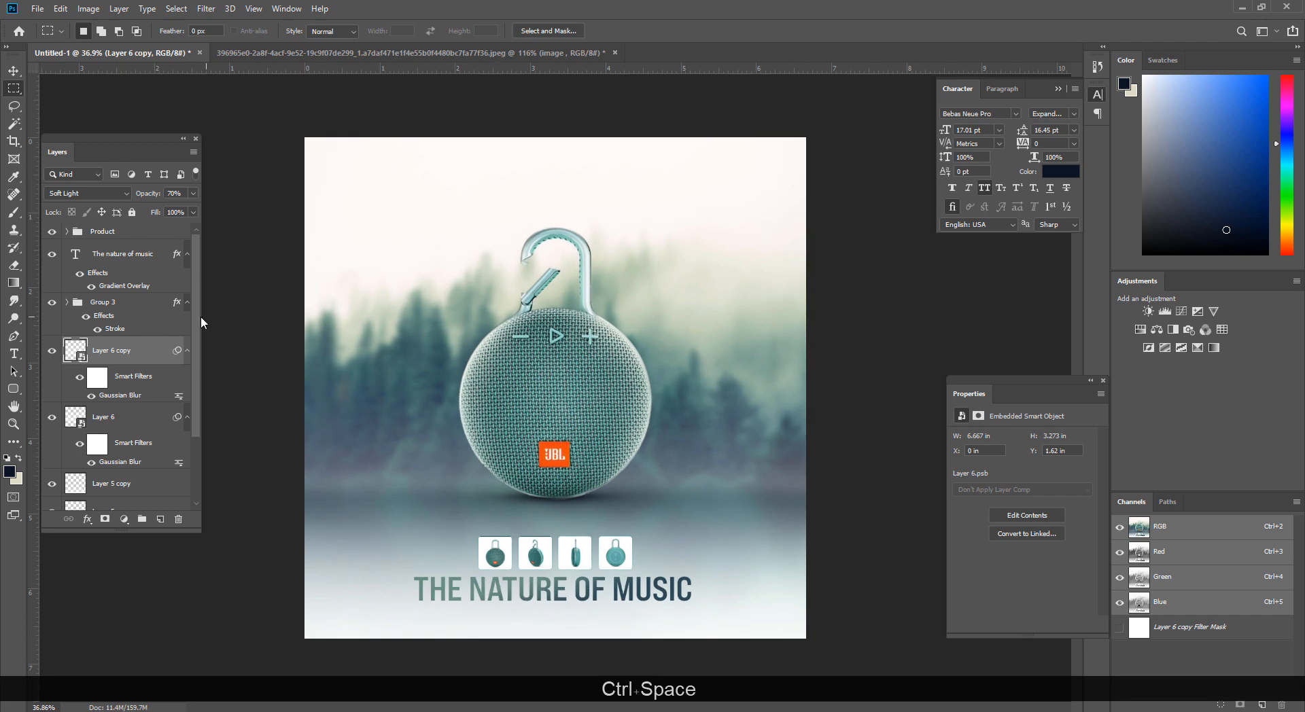
# Step: Change the headline's font to Gobold Bold and scale the text down to 28.34 pt
pyautogui.click(132, 255)
pyautogui.press('v')
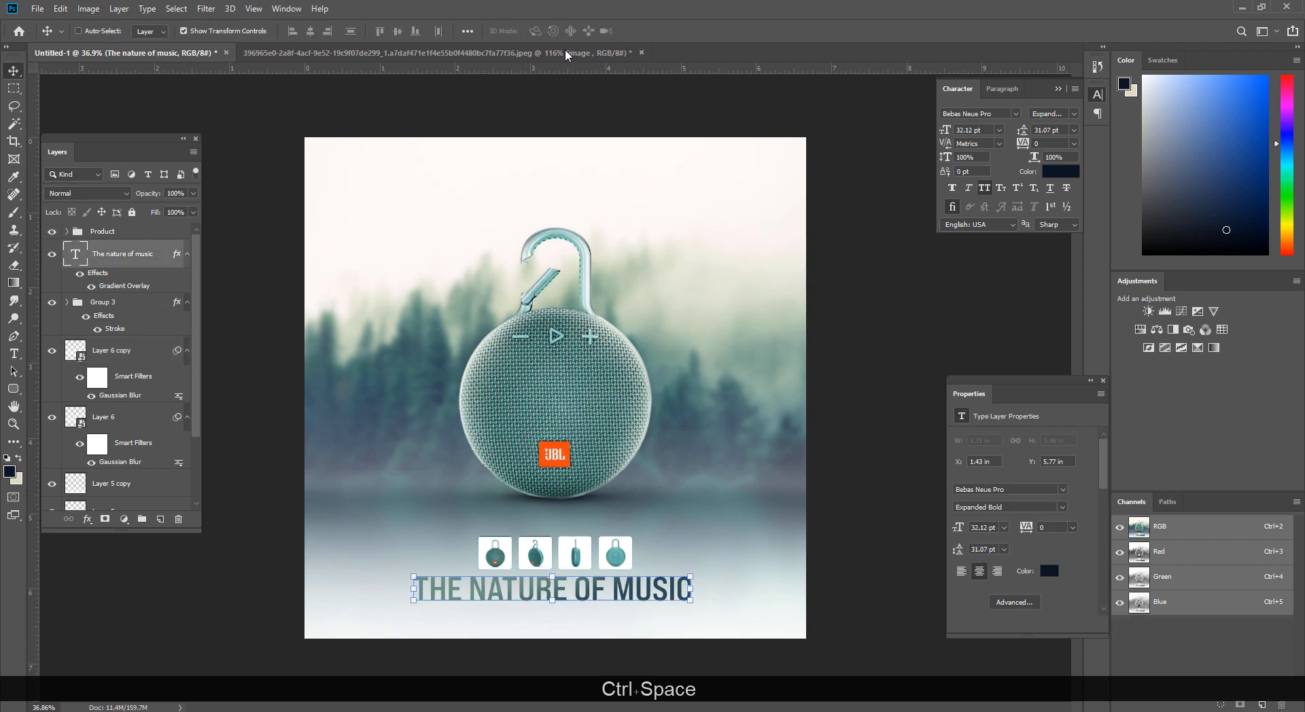
pyautogui.click(1008, 117)
pyautogui.click(1015, 114)
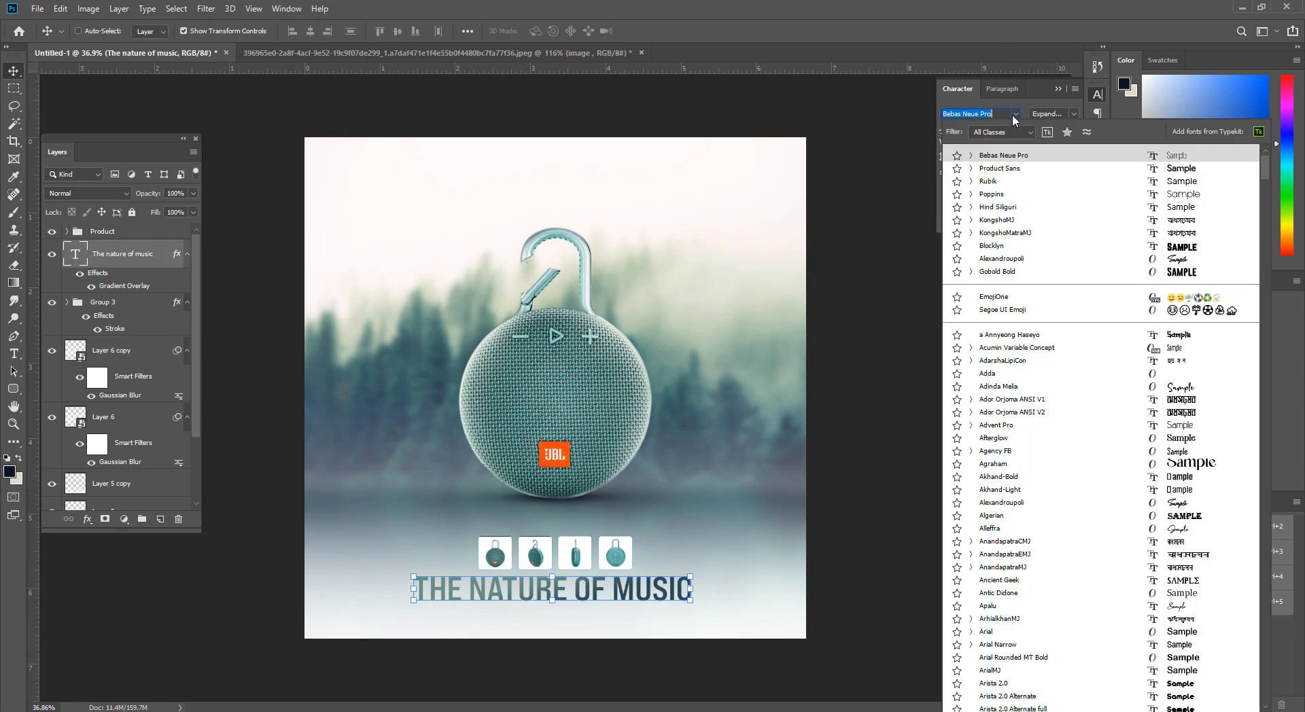
pyautogui.click(1187, 273)
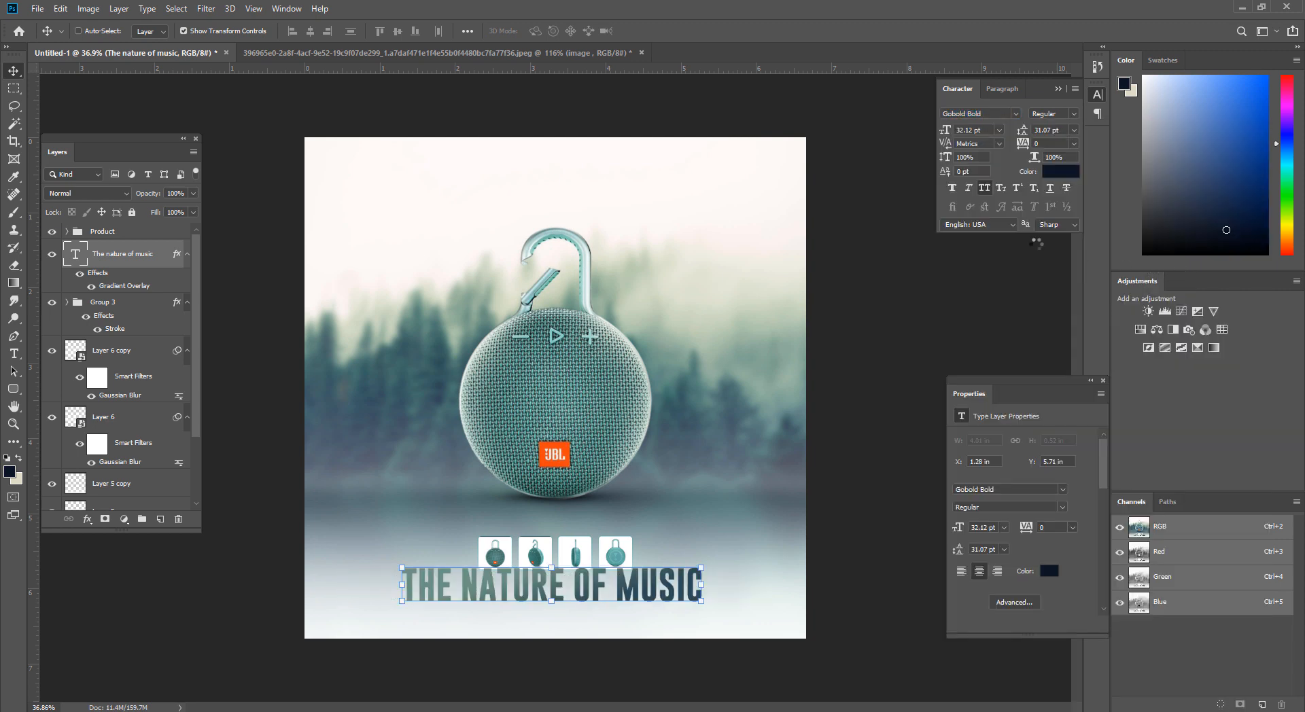
pyautogui.moveTo(548, 569); pyautogui.dragTo(629, 585)
pyautogui.press('Return')
# Step: Scale the product thumbnails group down above the headline and hide the group
pyautogui.click(136, 303)
pyautogui.hotkey('ctrl', 'space')
pyautogui.hotkey('ctrl', 't')
pyautogui.hotkey('shift', 'Return')
pyautogui.hotkey('ctrl', 'space')
pyautogui.click(52, 302)
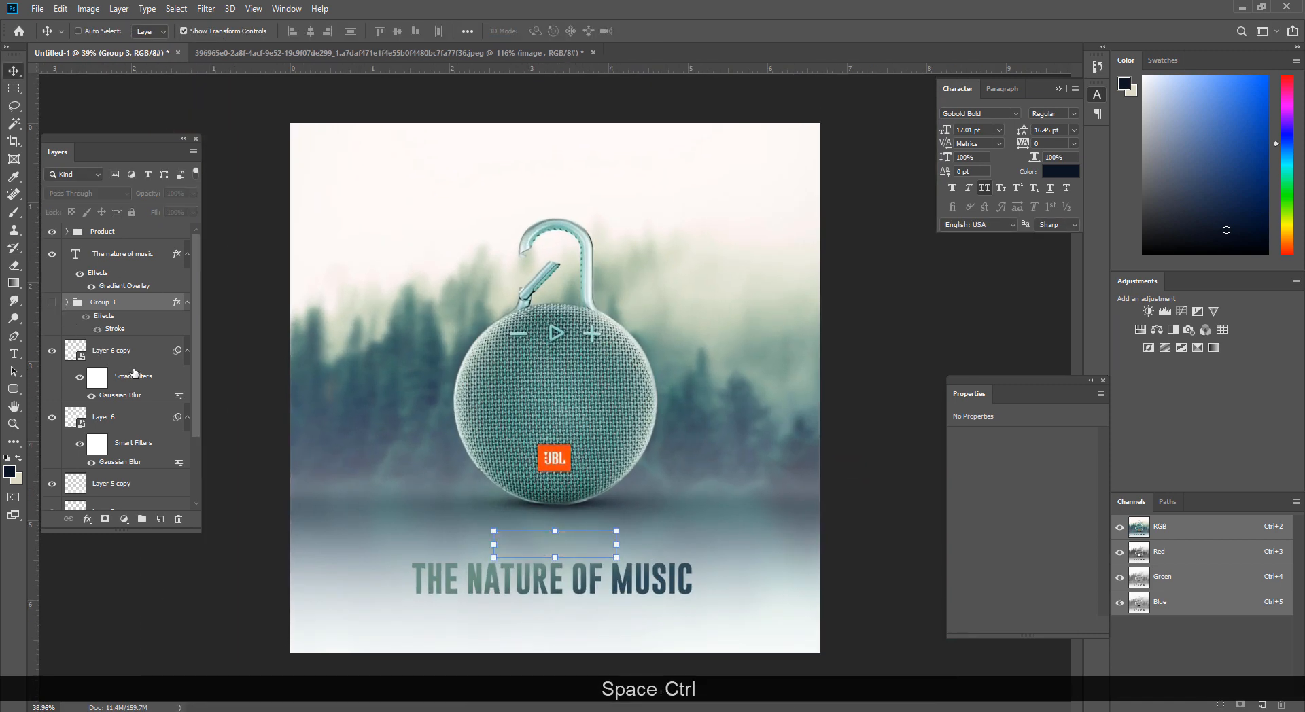
pyautogui.moveTo(497, 486); pyautogui.dragTo(449, 472)
# Step: Move the headline slightly lower in the fog area, fine-tuning its height with small upward nudges
pyautogui.click(128, 254)
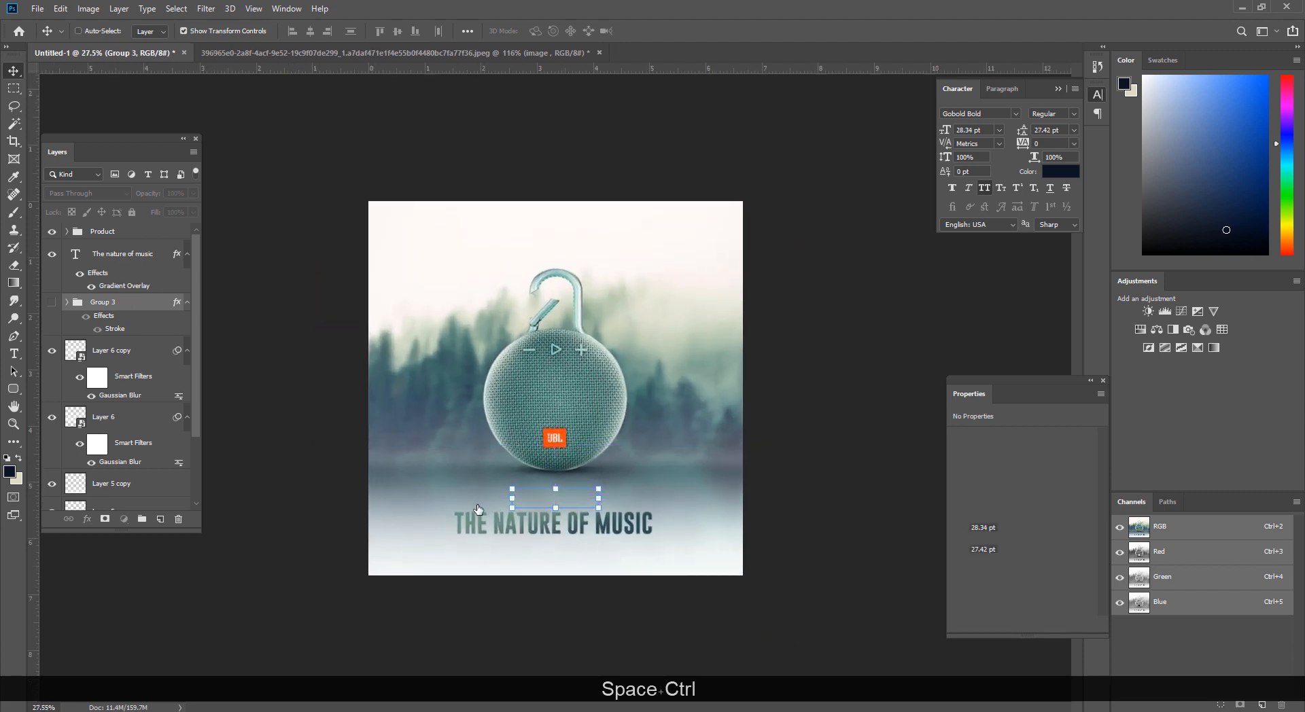
pyautogui.moveTo(583, 524); pyautogui.dragTo(581, 534)
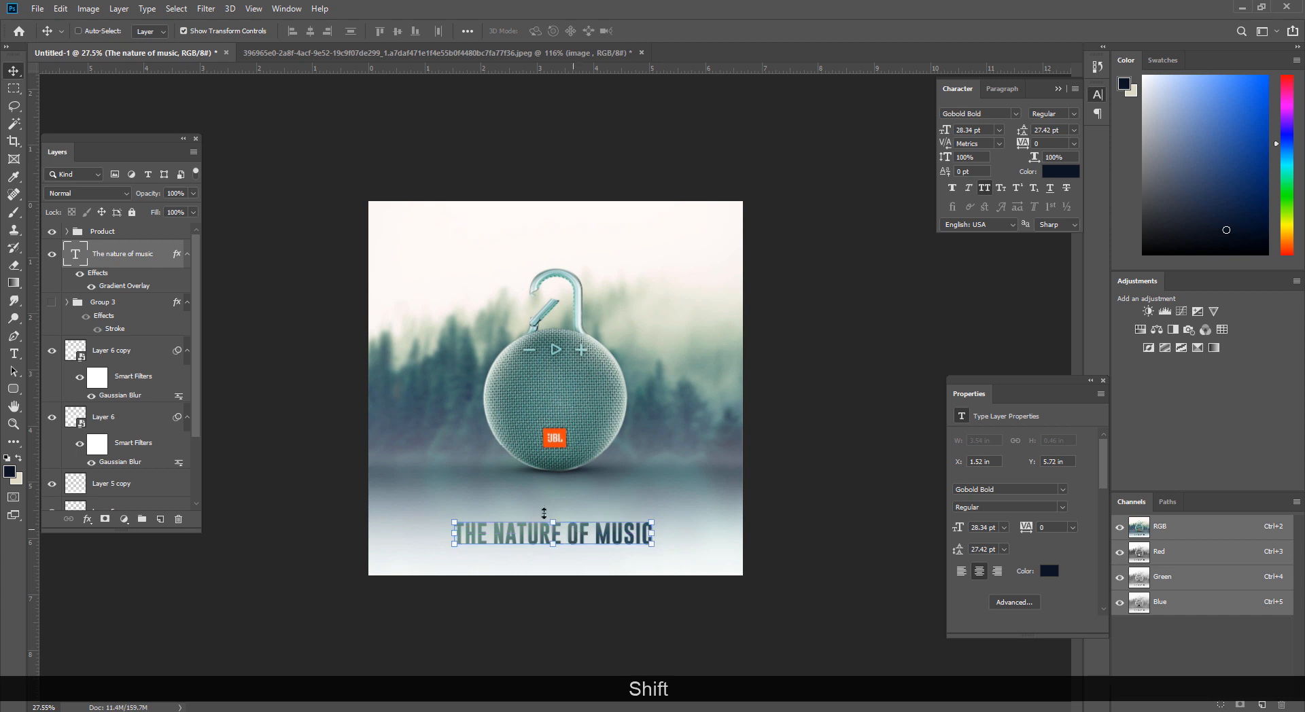
pyautogui.press('Up')
pyautogui.press('Up')
pyautogui.press('Up')
pyautogui.press('Up')
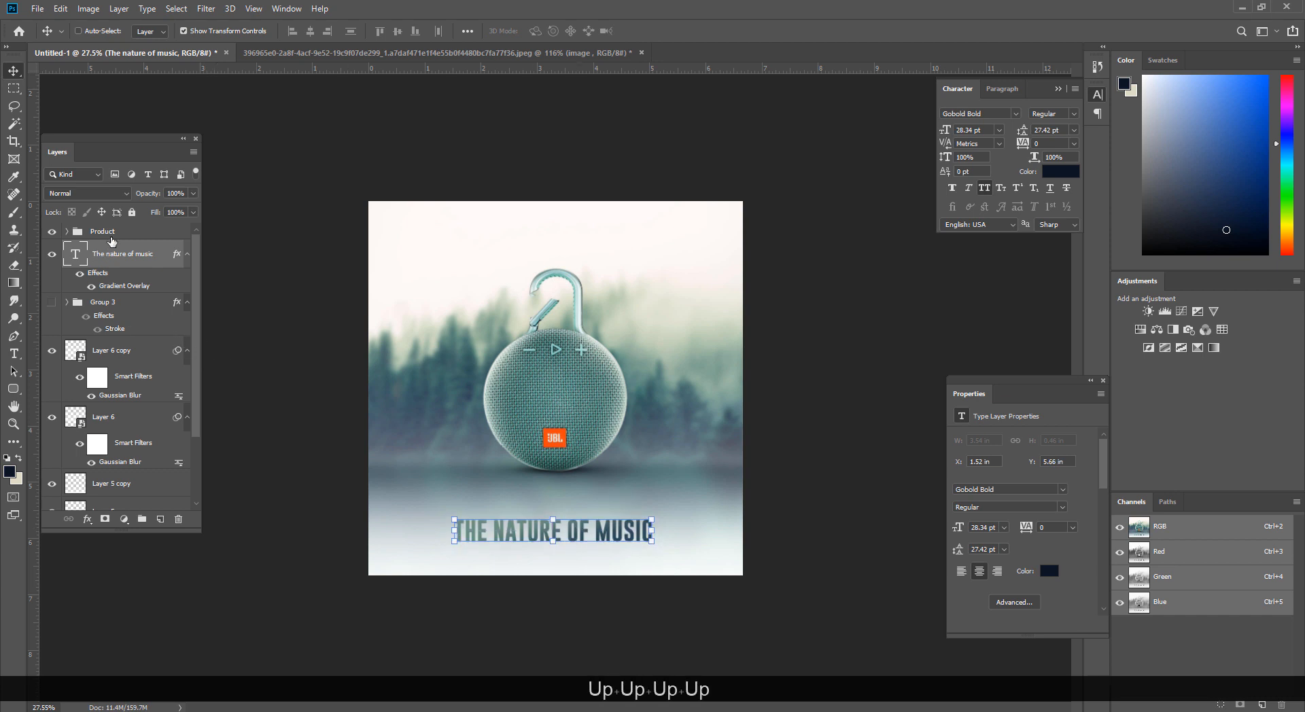
# Step: Move the Product group with the large speaker slightly down toward the headline
pyautogui.click(112, 232)
pyautogui.moveTo(561, 384)
pyautogui.mouseDown()
pyautogui.moveTo(562, 407)
pyautogui.moveTo(563, 394)
pyautogui.mouseUp()
pyautogui.hotkey('shift', 'ctrl', 'z')
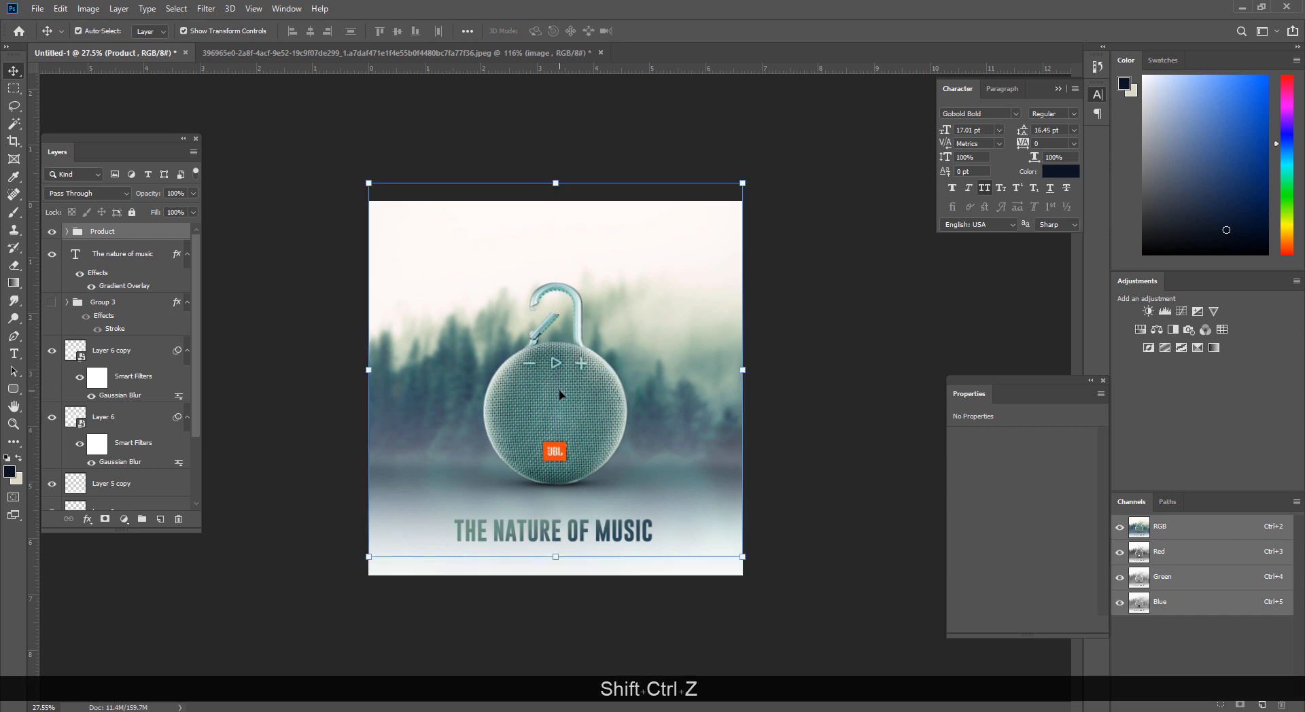
# Step: Show the product thumbnails group again and scale it up between the large speaker and the headline
pyautogui.click(51, 302)
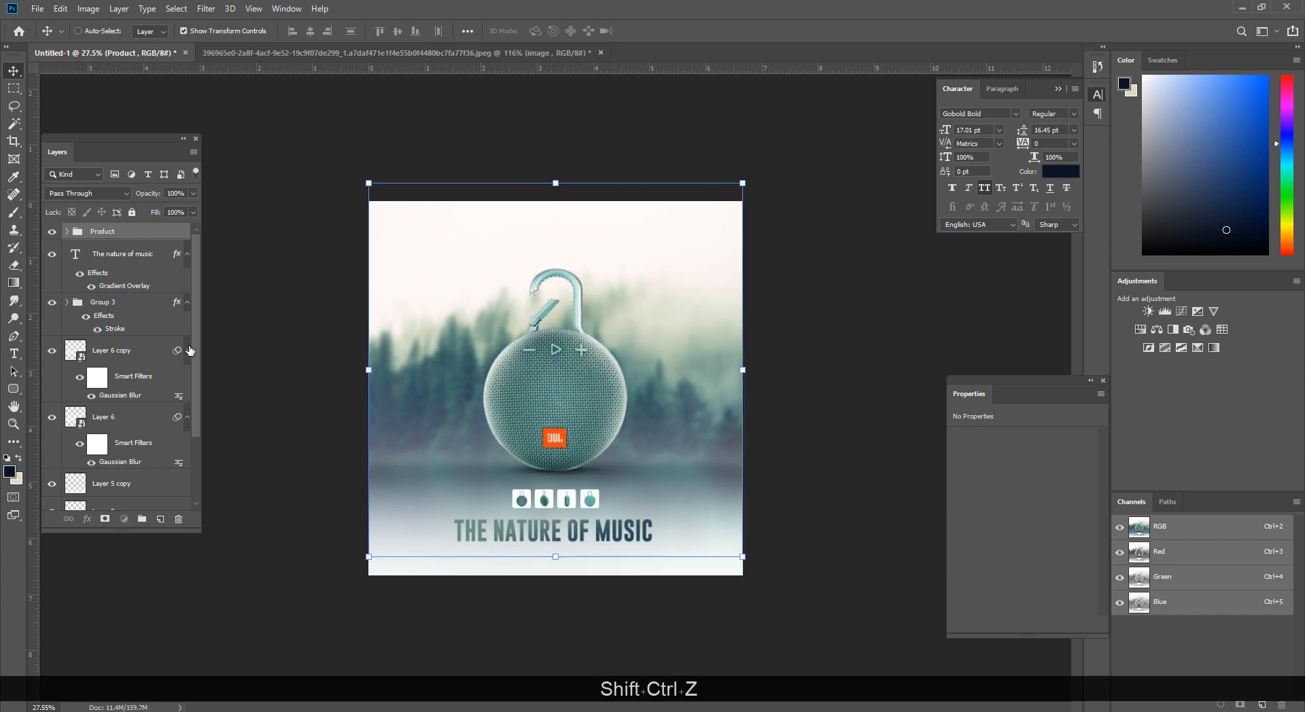
pyautogui.click(106, 304)
pyautogui.keyDown('ctrl'); pyautogui.click(544, 498); pyautogui.keyUp('ctrl')
pyautogui.keyDown('ctrl'); pyautogui.click(526, 531); pyautogui.keyUp('ctrl')
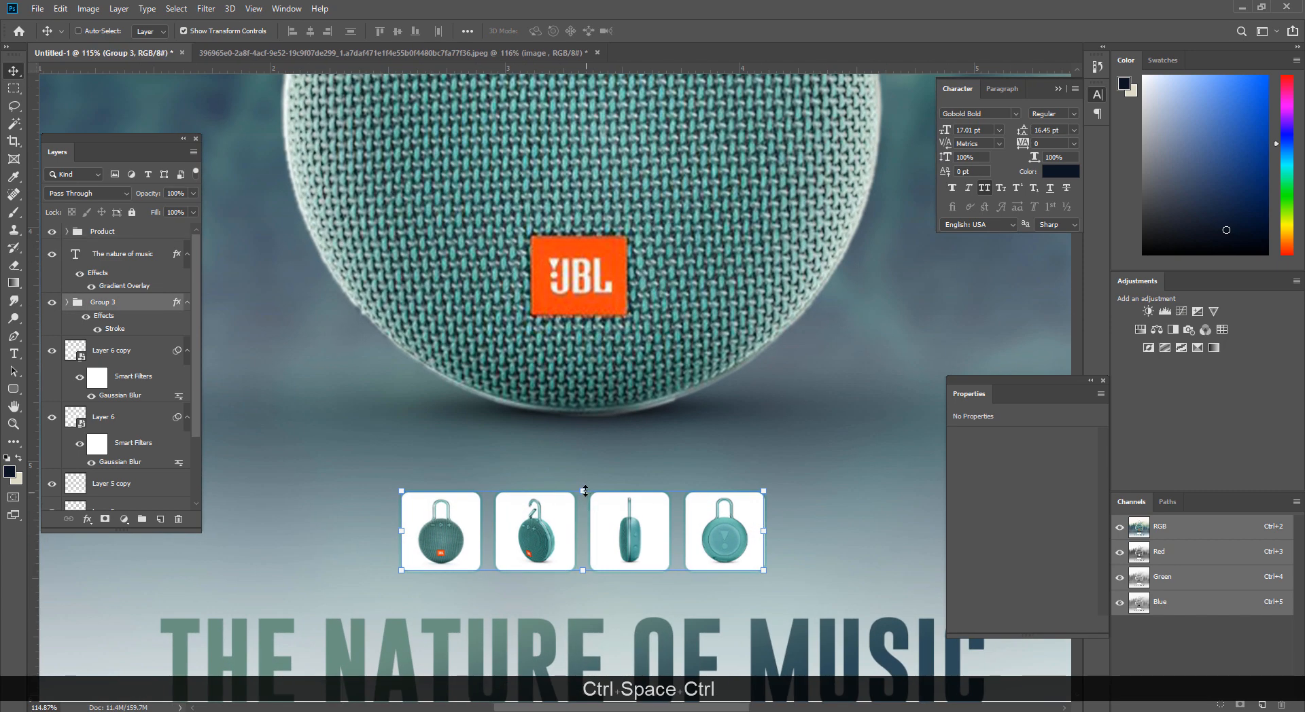
pyautogui.moveTo(583, 490); pyautogui.dragTo(581, 472)
pyautogui.press('Return')
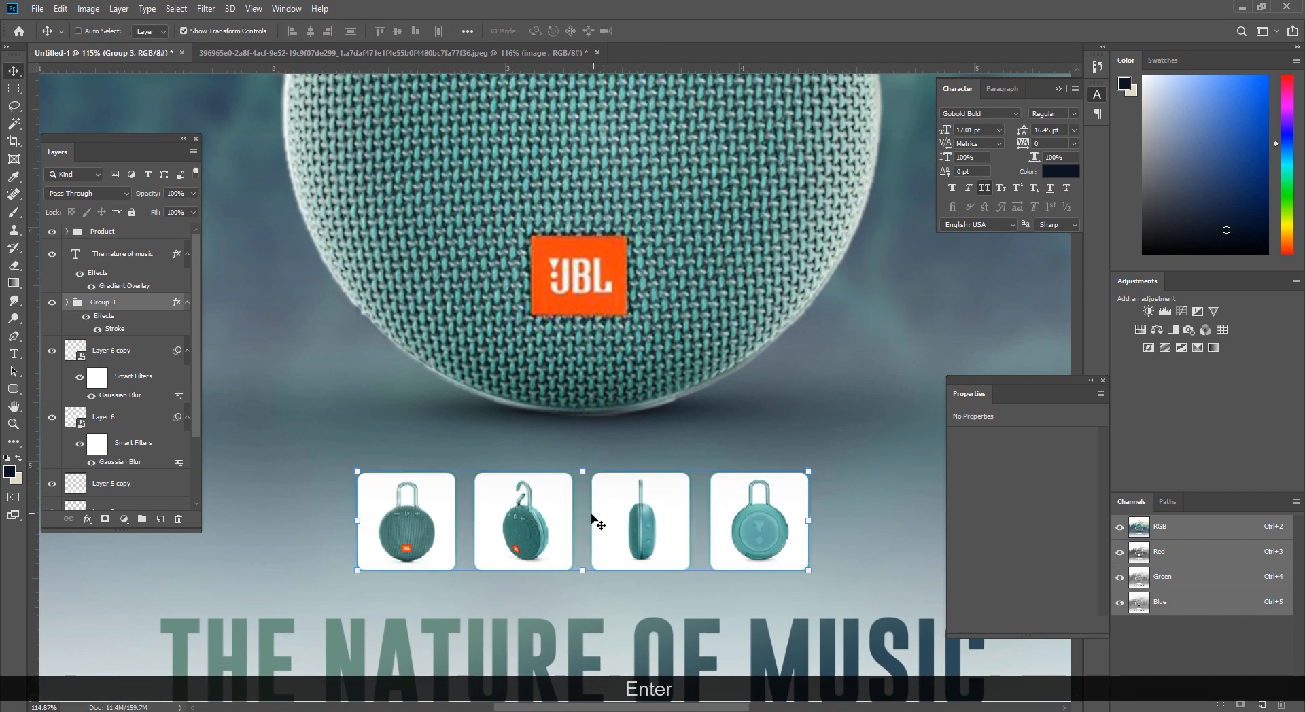
# Step: Nudge the thumbnails group slightly up toward the speaker and hide the group
pyautogui.press('Up')
pyautogui.press('Up')
pyautogui.press('Up')
pyautogui.press('Up')
pyautogui.press('Up')
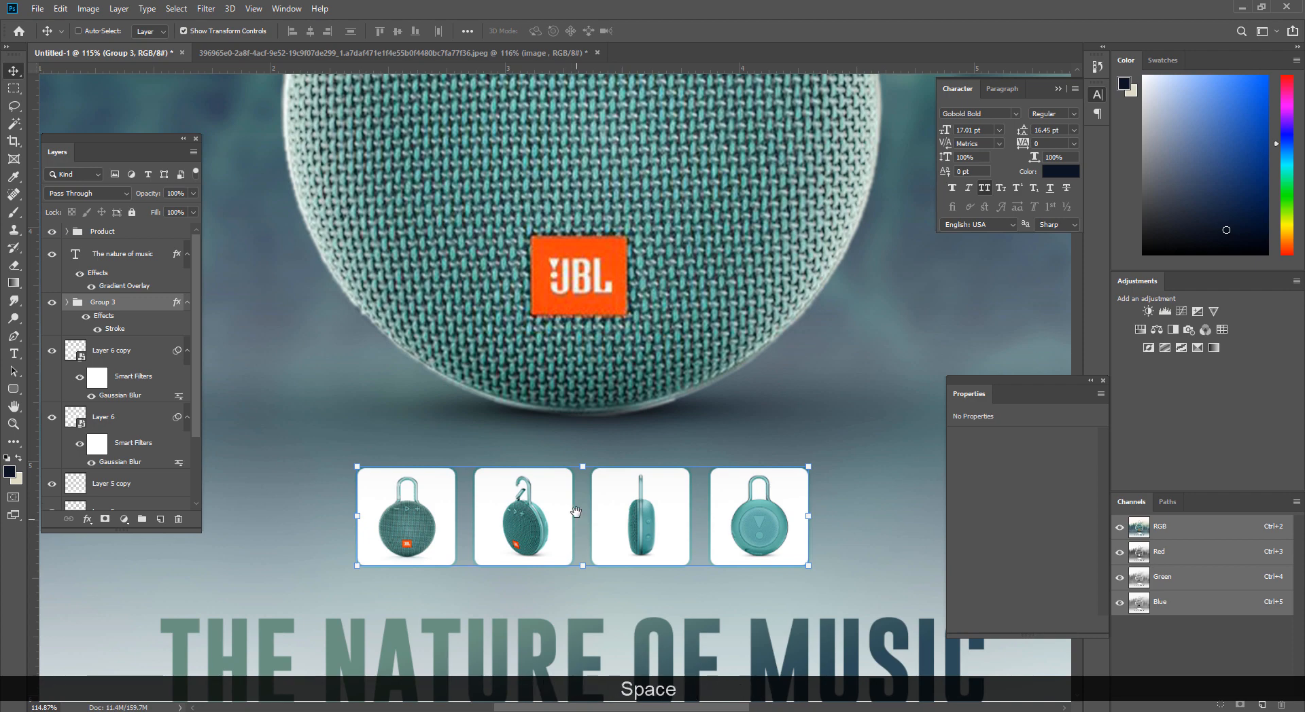
pyautogui.moveTo(574, 518); pyautogui.dragTo(512, 463)
pyautogui.press('Up')
pyautogui.press('Up')
pyautogui.press('Up')
pyautogui.press('Up')
pyautogui.press('Up')
pyautogui.press('Up')
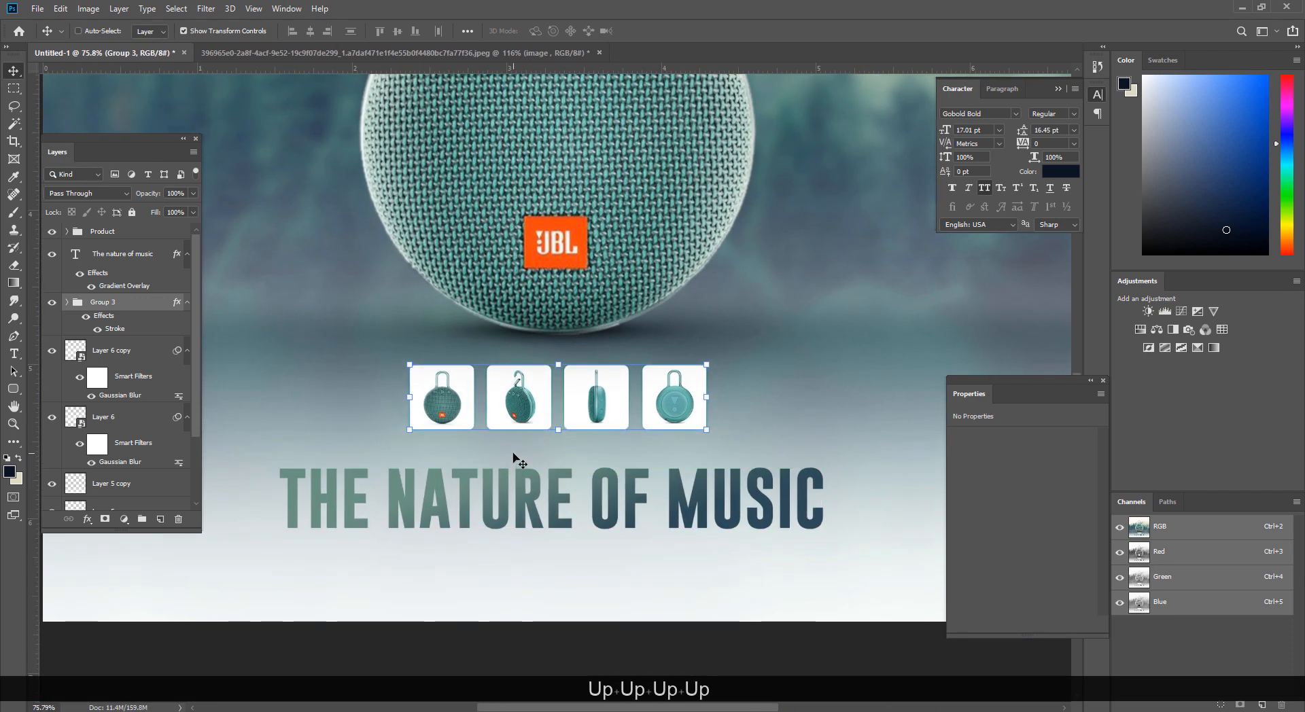
pyautogui.press('Down')
pyautogui.press('Up')
pyautogui.press('Return')
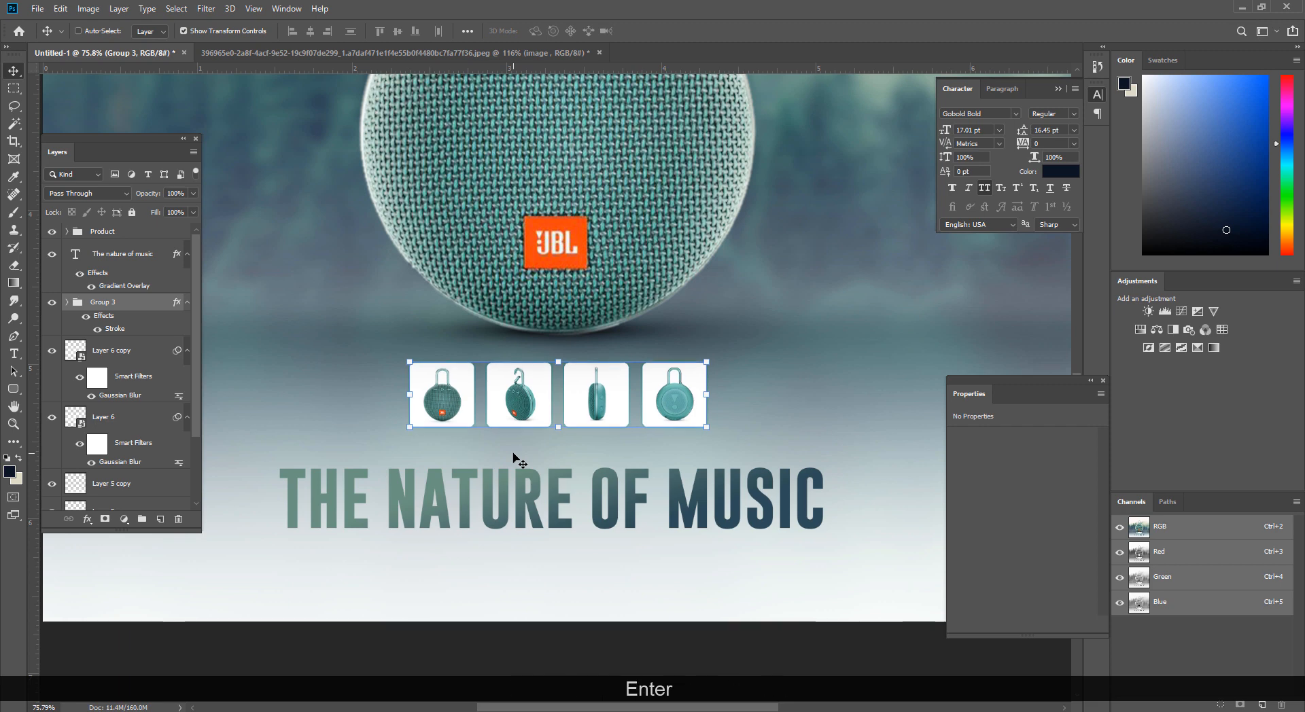
pyautogui.click(53, 300)
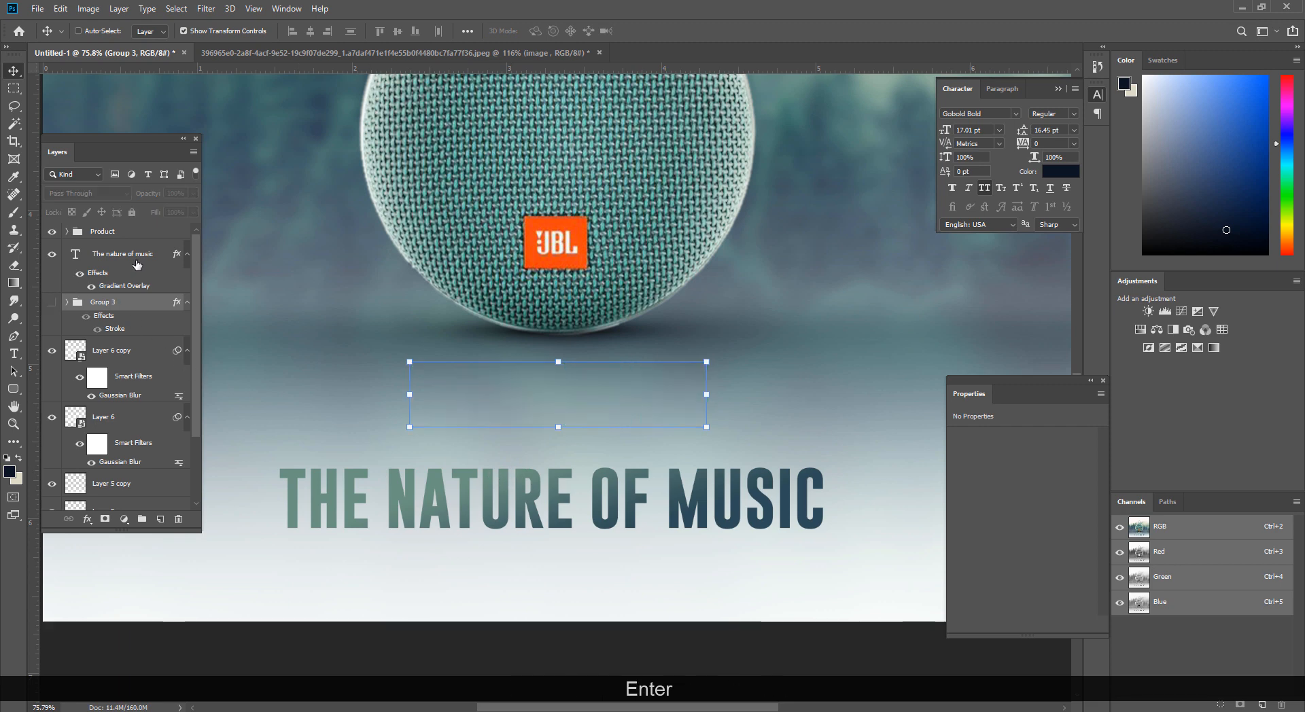
# Step: Open the Gradient Overlay settings of the "The nature of music" headline
pyautogui.click(129, 258)
pyautogui.moveTo(580, 439); pyautogui.dragTo(476, 435)
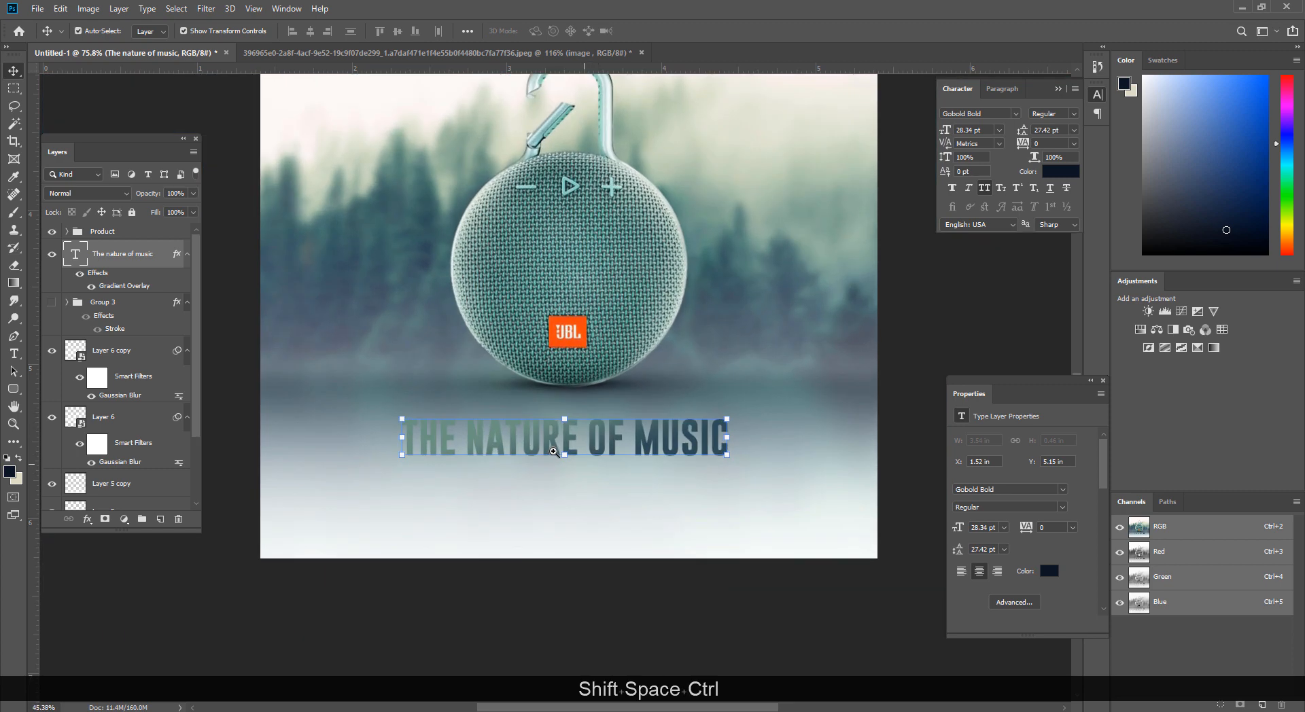
pyautogui.doubleClick(117, 287)
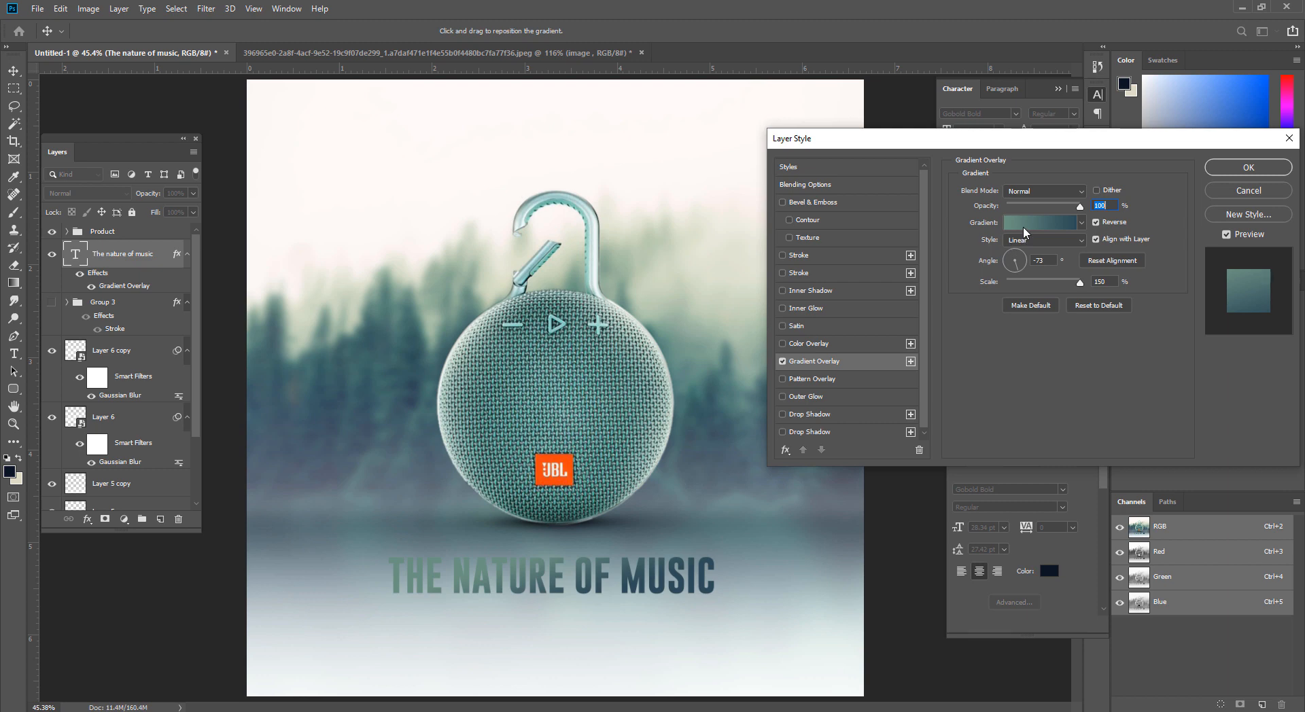
pyautogui.click(1026, 223)
pyautogui.click(725, 449)
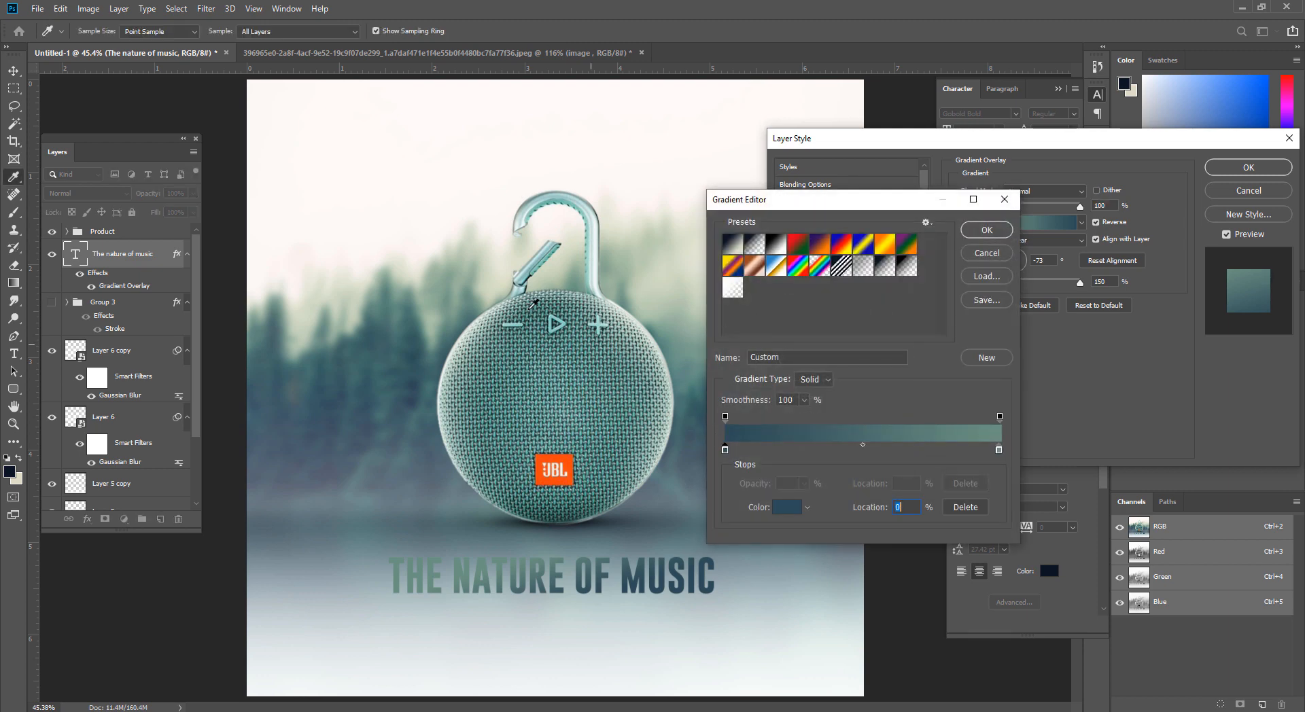
pyautogui.click(500, 268)
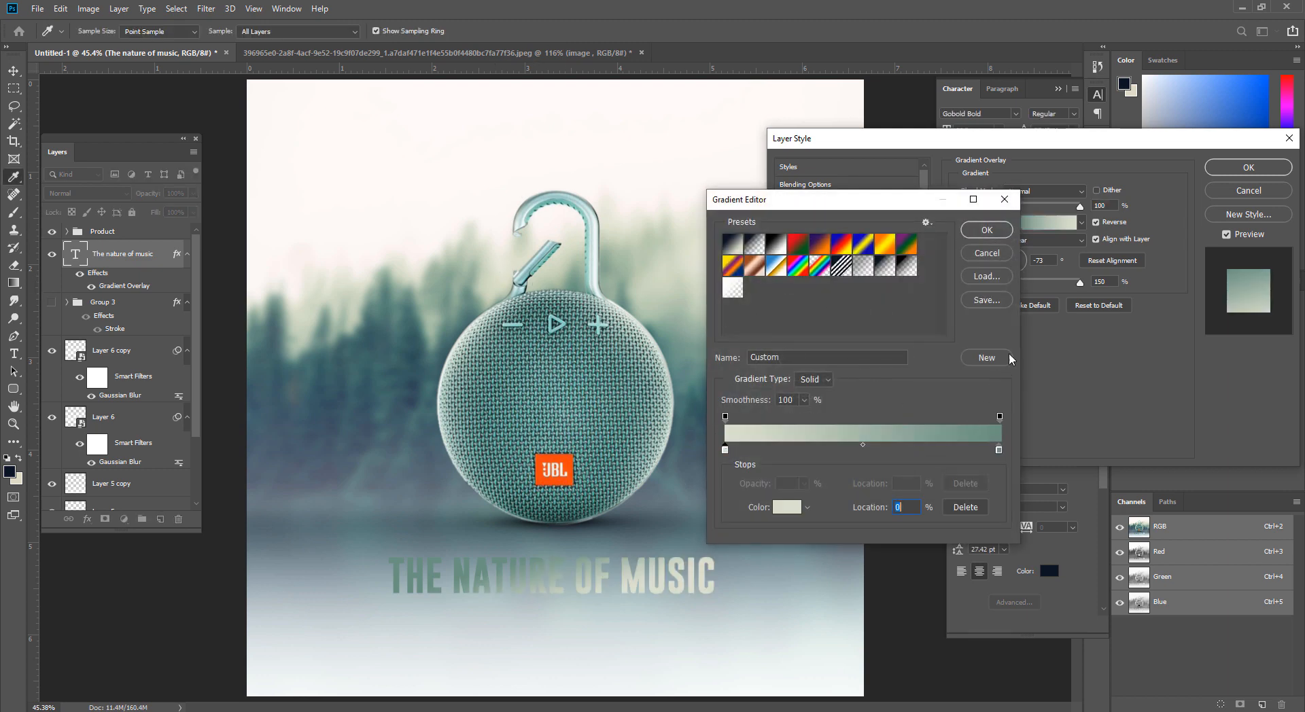
pyautogui.click(1009, 251)
# Step: Change the headline gradient's green end stop to pale beige-green d5dcc5, sampled from the misty background
pyautogui.click(1036, 224)
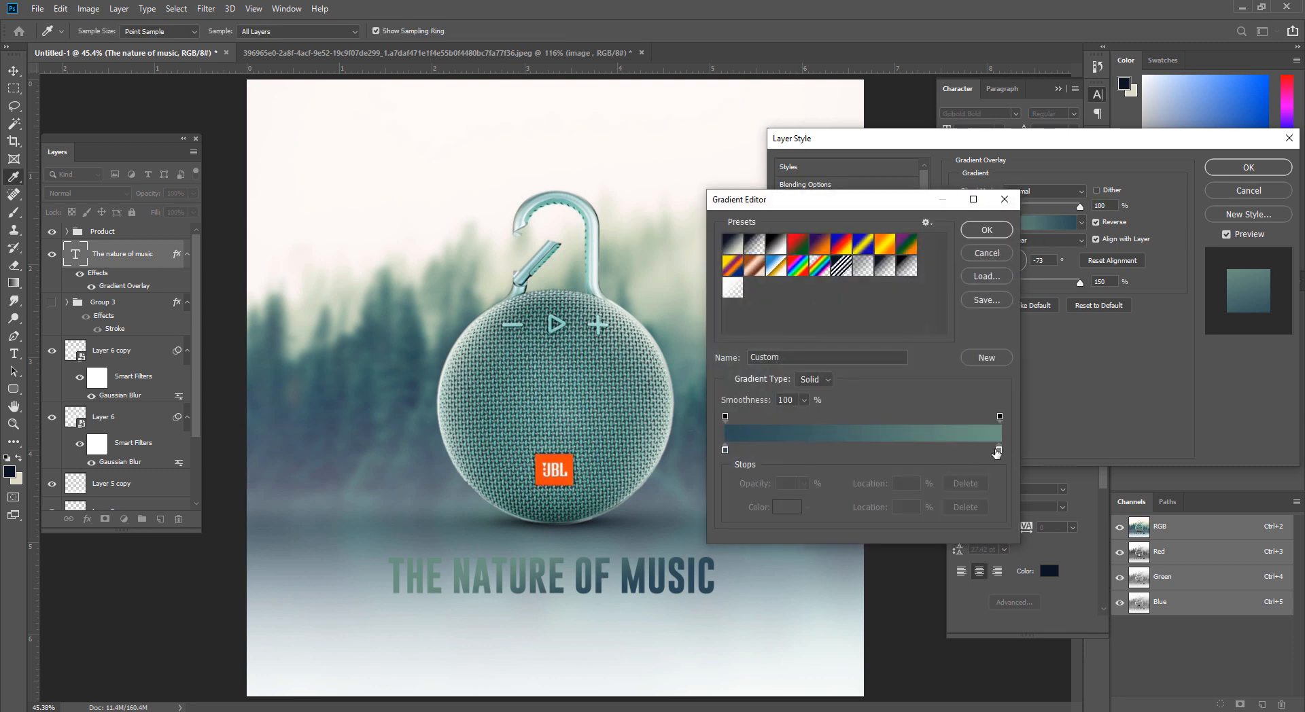
pyautogui.click(998, 450)
pyautogui.click(789, 507)
pyautogui.click(492, 267)
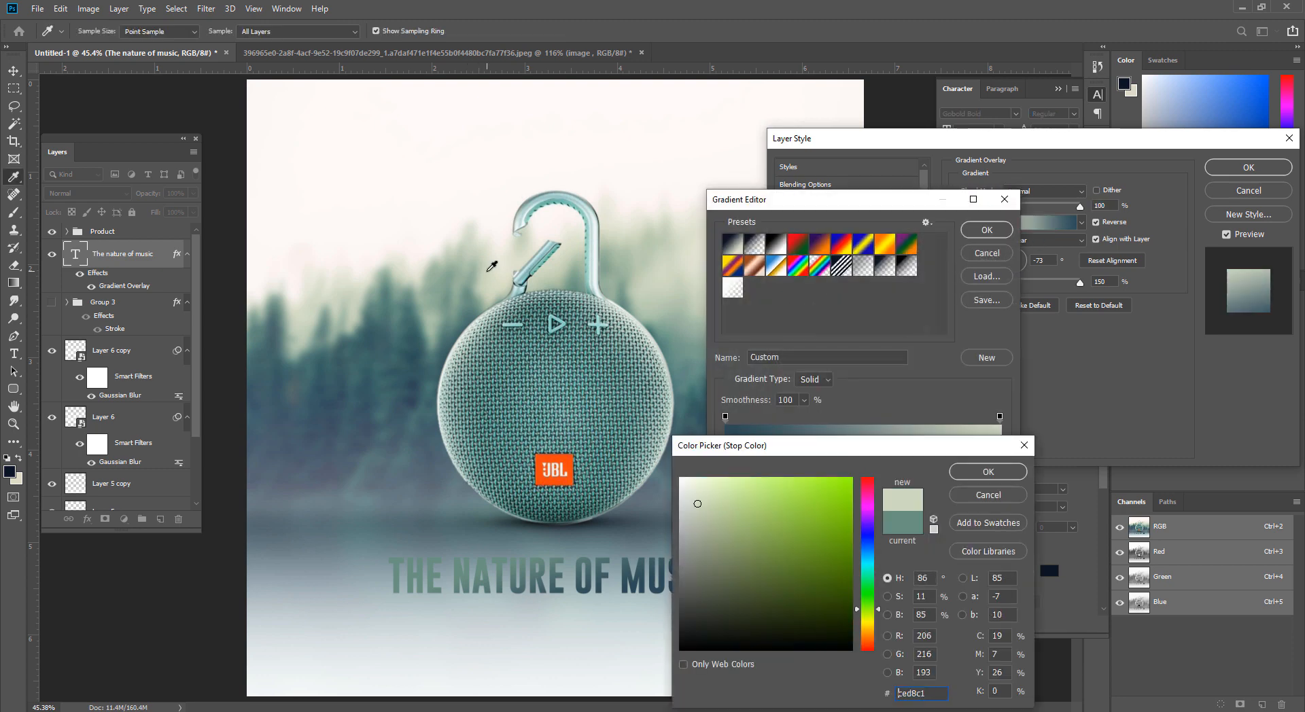
pyautogui.click(480, 292)
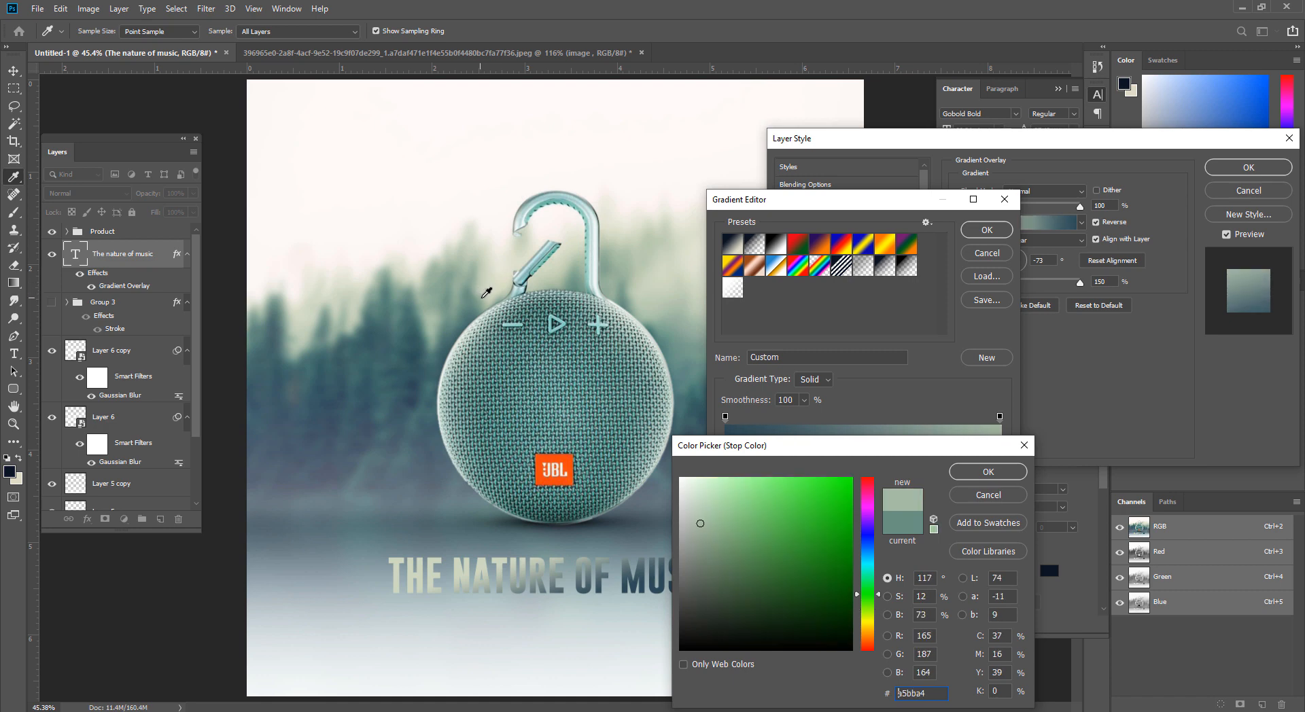
pyautogui.click(496, 288)
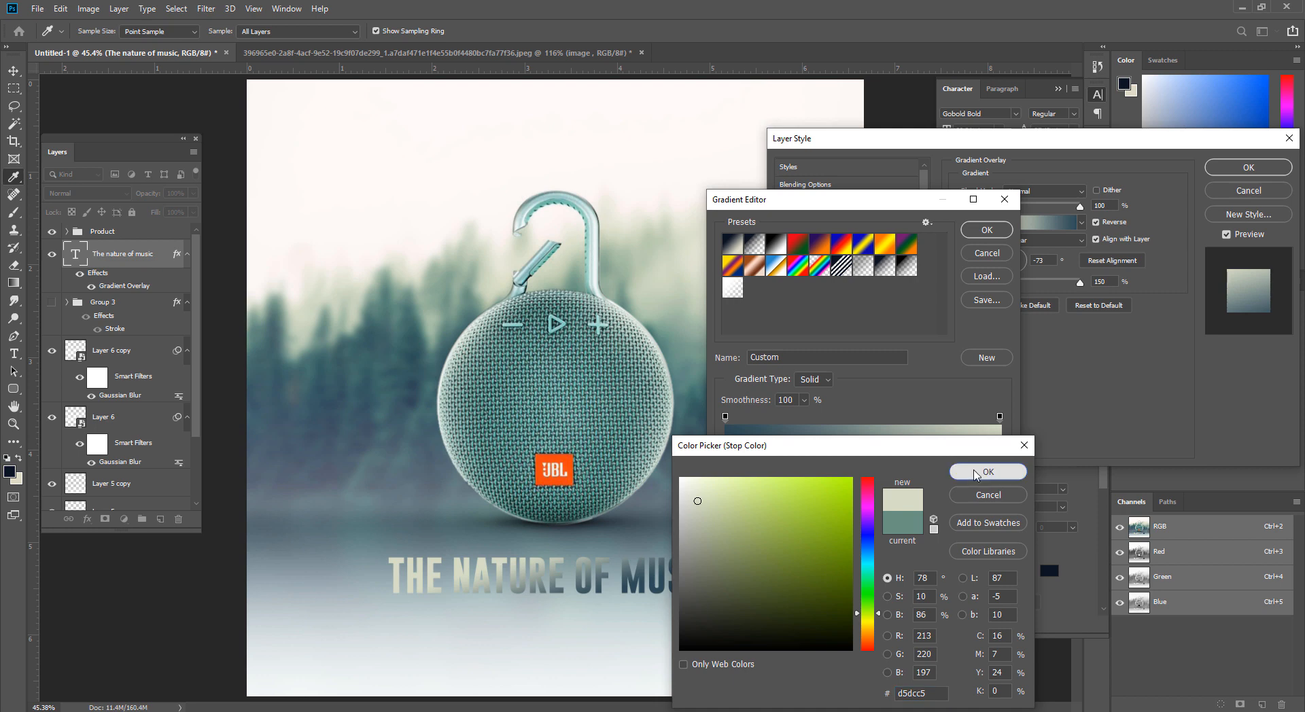
pyautogui.click(988, 472)
pyautogui.click(998, 231)
# Step: Turn off Reverse for the headline's gradient overlay and set its angle to 96°
pyautogui.click(1012, 268)
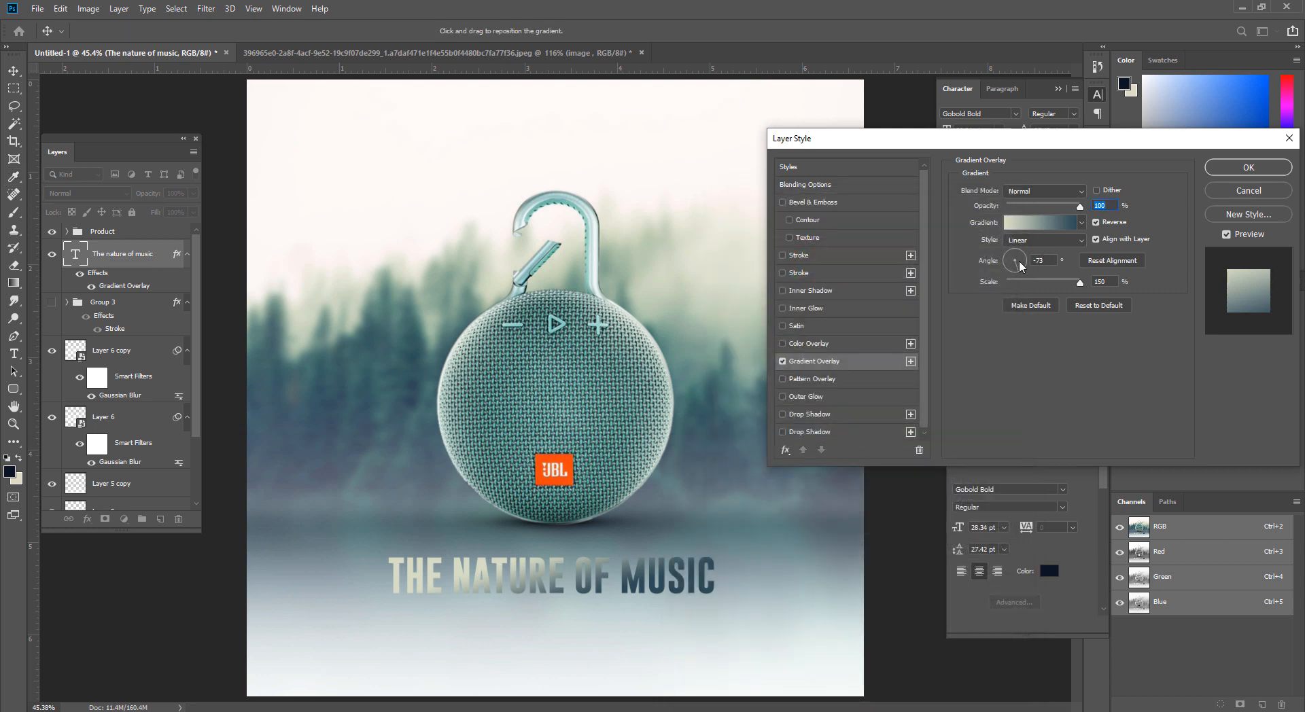
pyautogui.moveTo(1012, 269); pyautogui.dragTo(1018, 259)
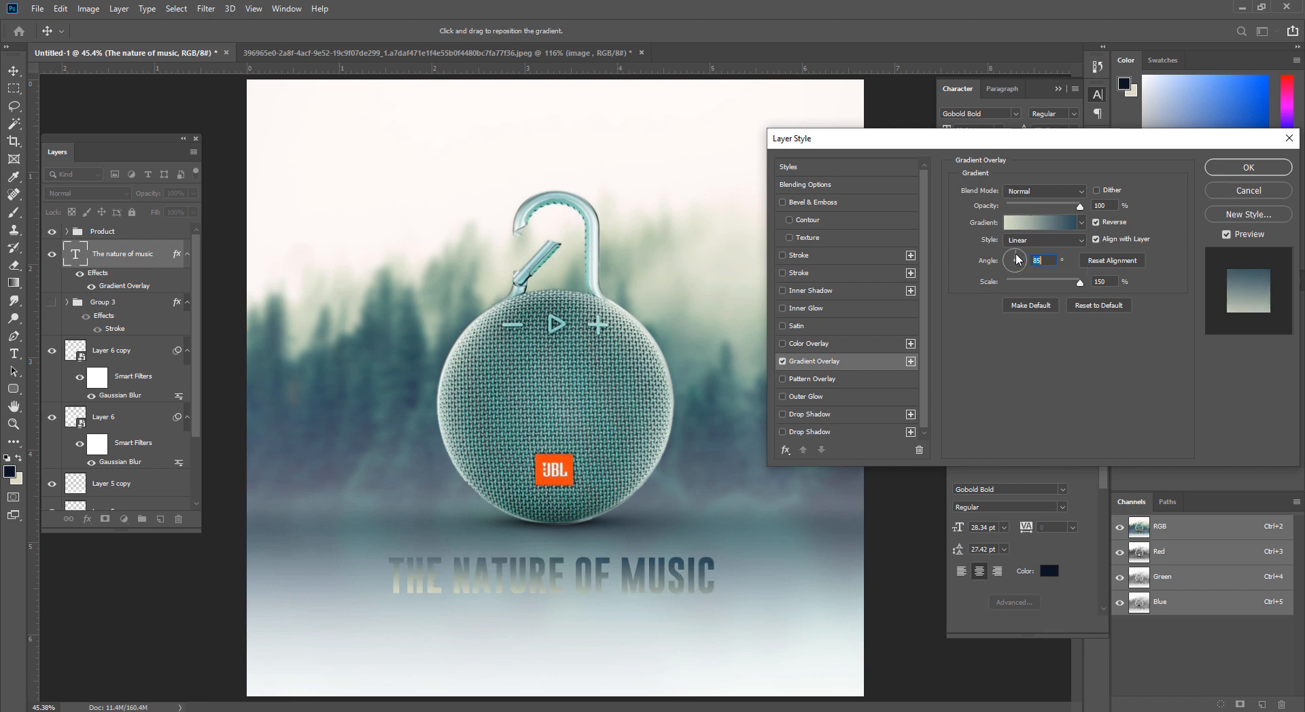
pyautogui.moveTo(1017, 258); pyautogui.dragTo(1017, 259)
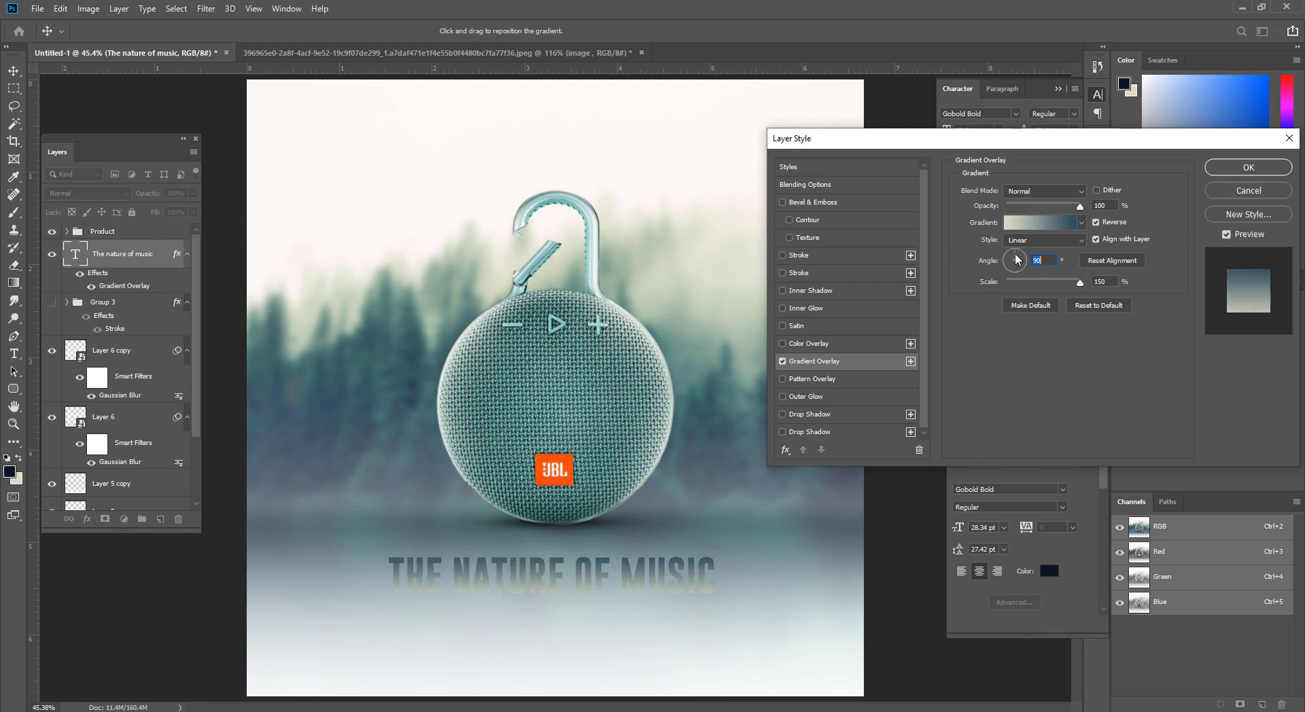
pyautogui.click(1096, 223)
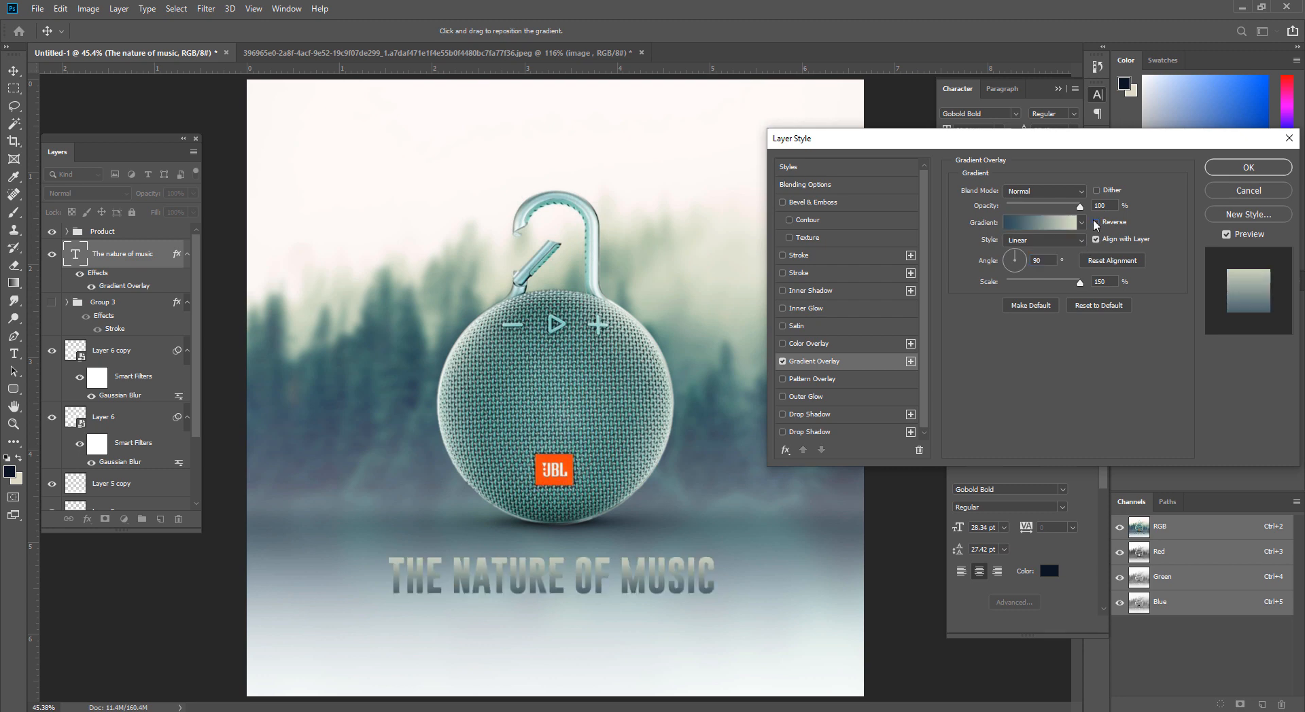
pyautogui.click(1016, 257)
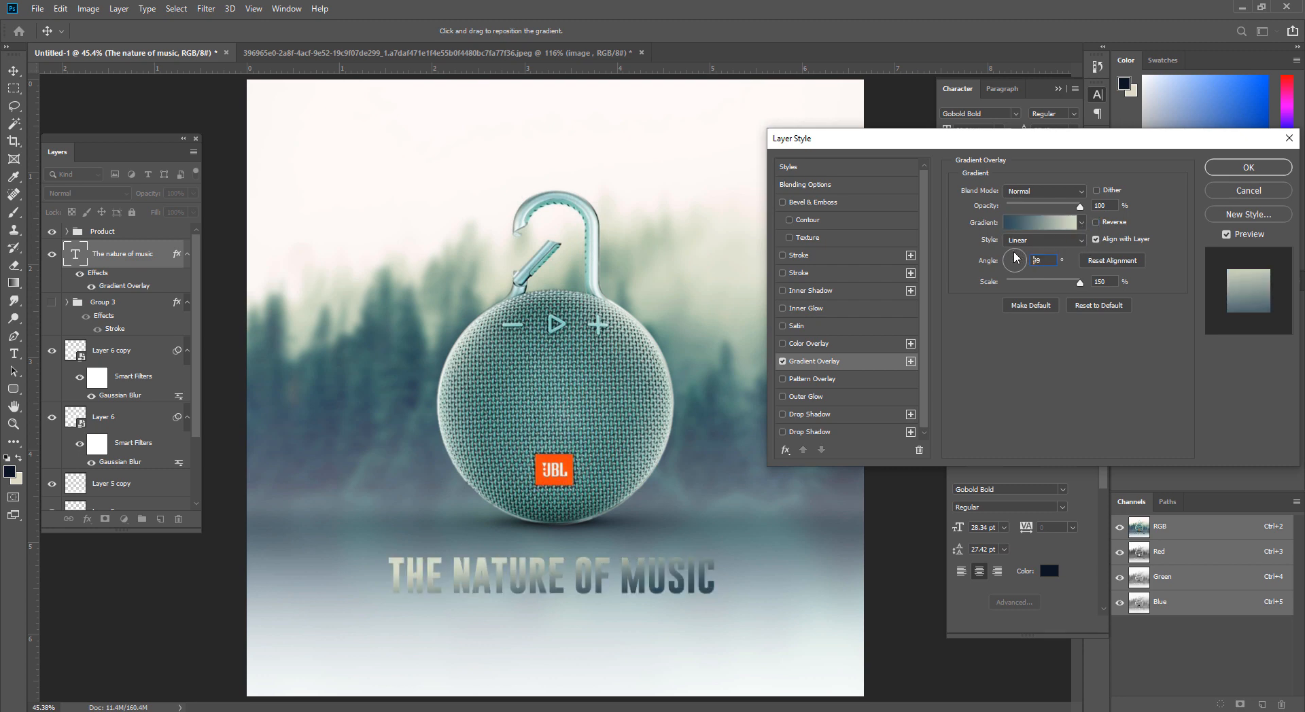
pyautogui.moveTo(1016, 257); pyautogui.dragTo(1019, 260)
pyautogui.click(1016, 256)
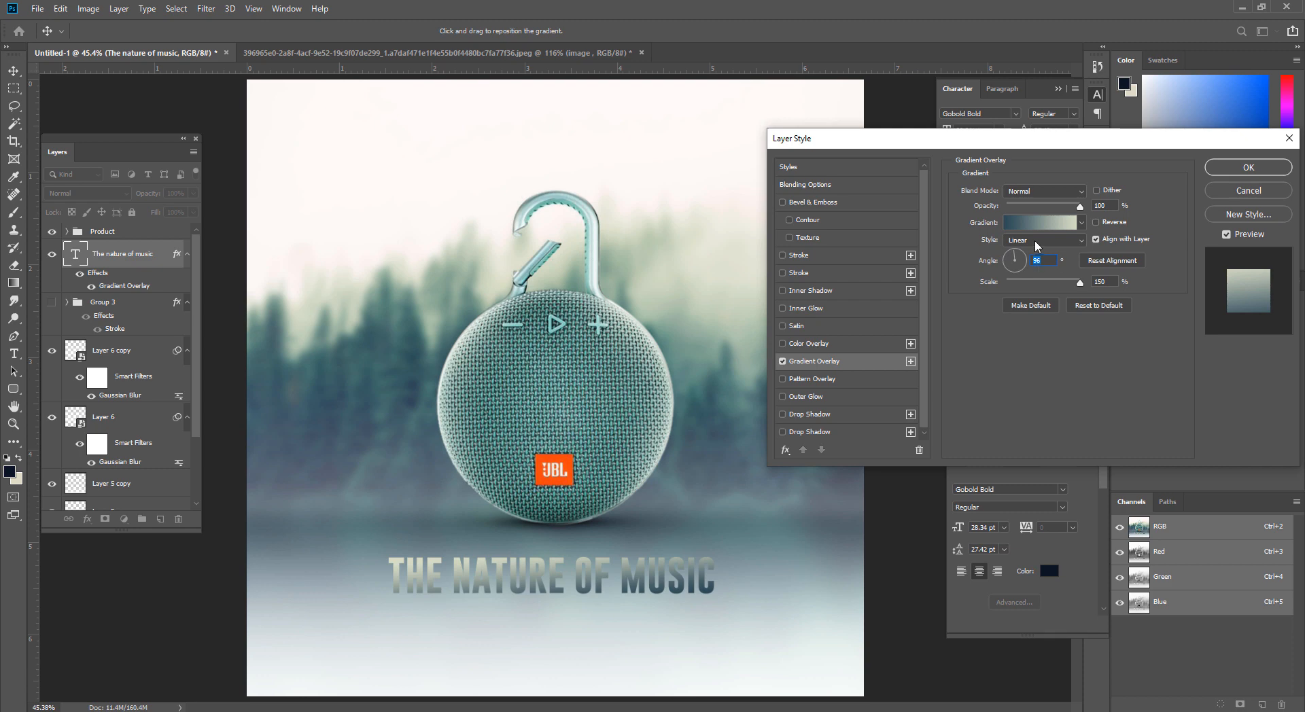
# Step: Change the headline gradient's dark blue stop to teal 3d6666, sampled from the forest trees
pyautogui.click(1027, 224)
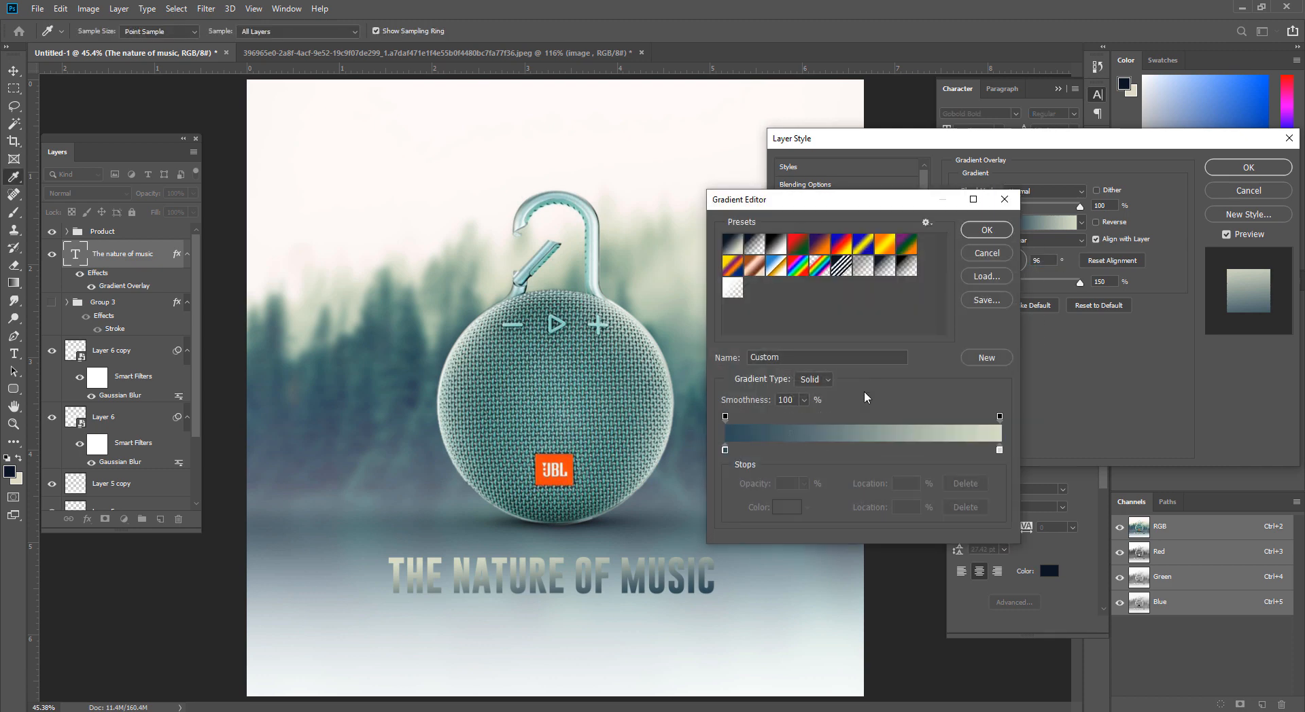
pyautogui.click(725, 450)
pyautogui.click(787, 507)
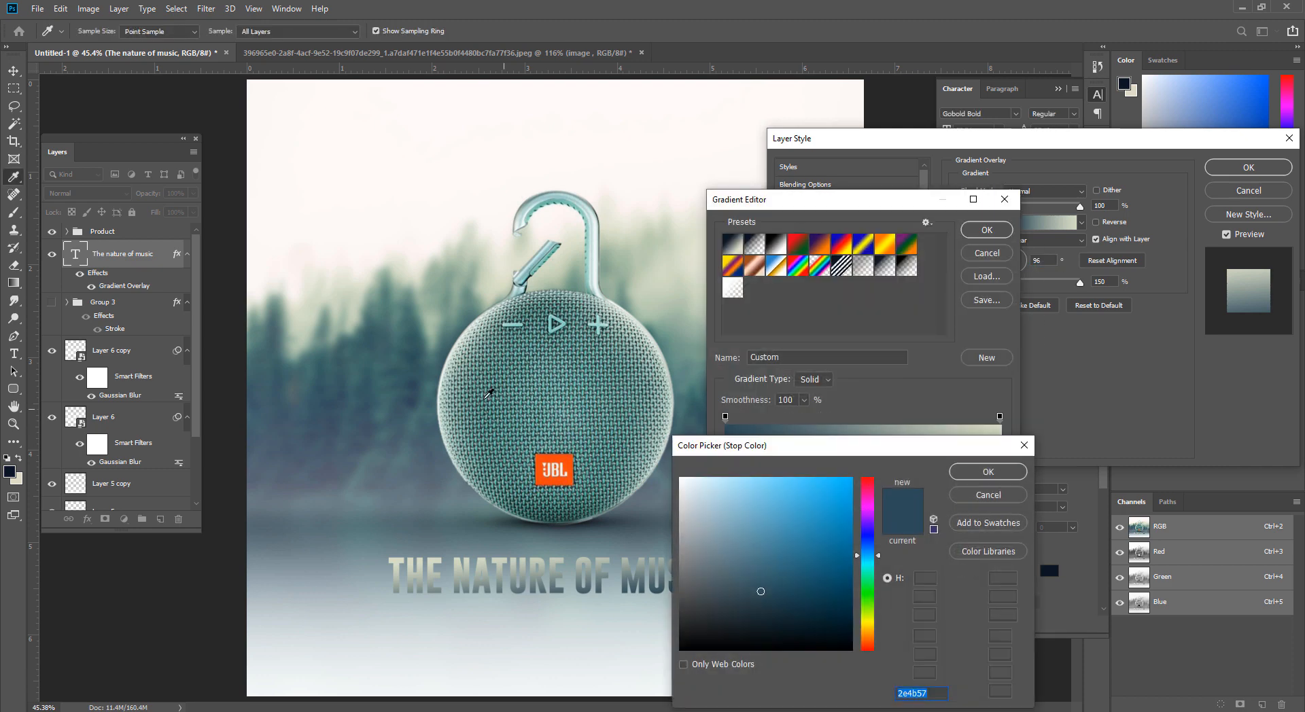
pyautogui.click(404, 337)
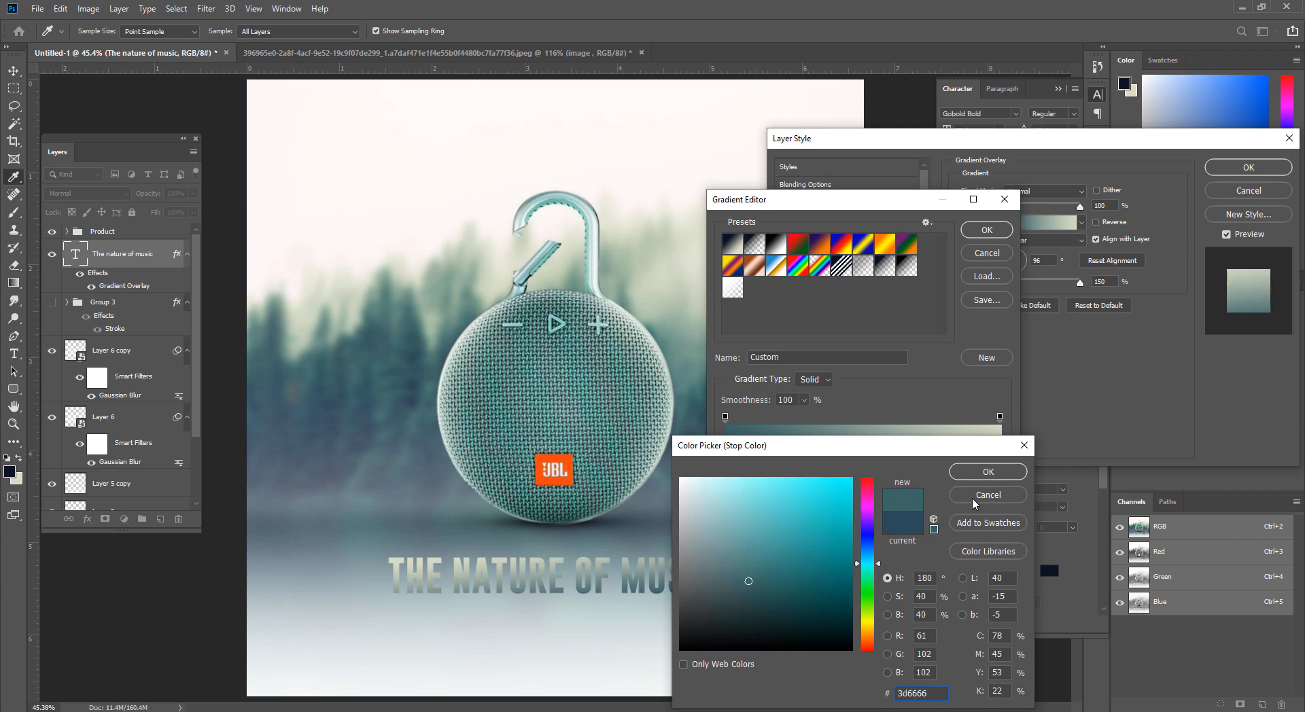
pyautogui.click(960, 482)
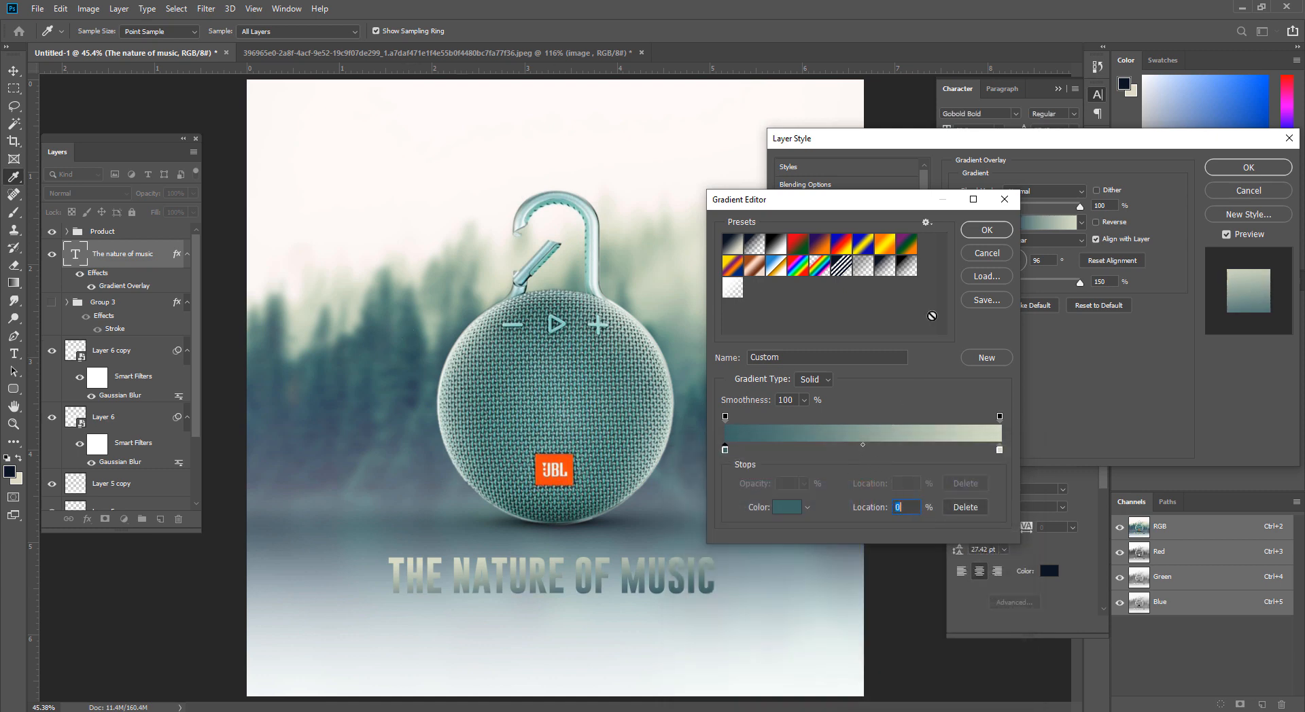
pyautogui.click(987, 230)
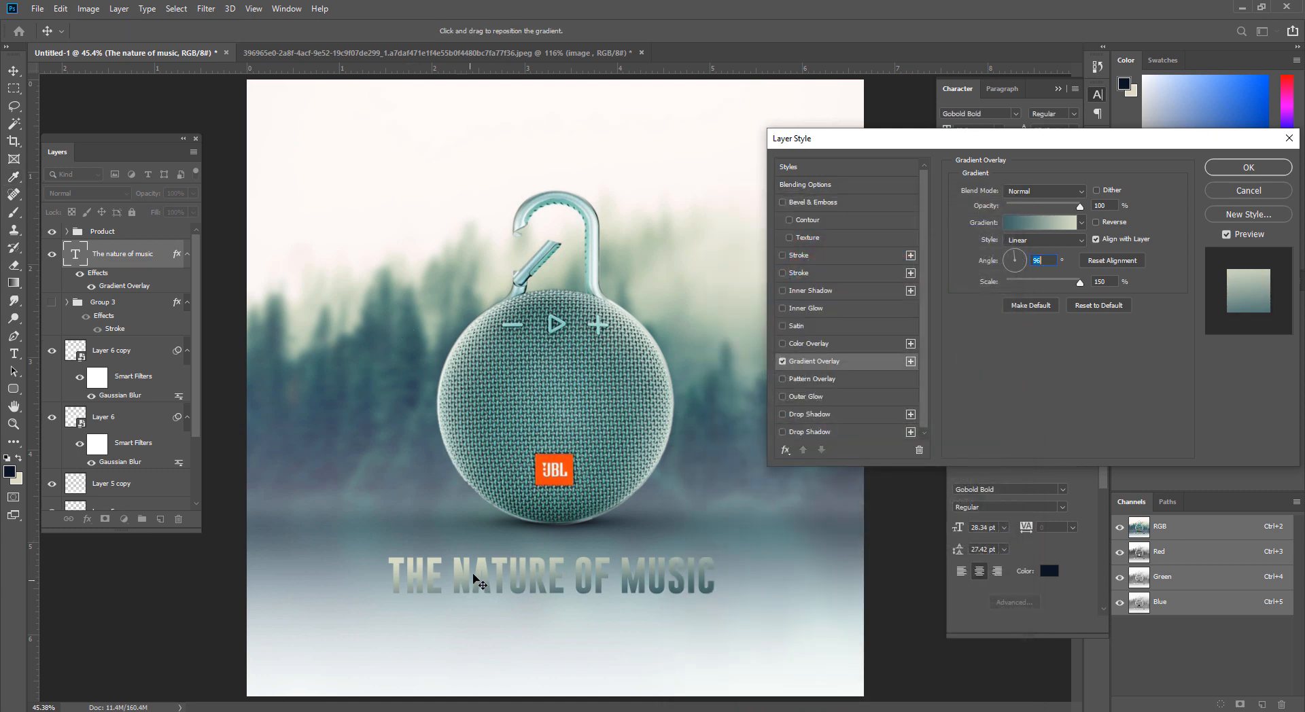
# Step: Try several near-vertical angles for the headline gradient between 87° and 110°, ending at 94°
pyautogui.click(1017, 257)
pyautogui.click(1017, 256)
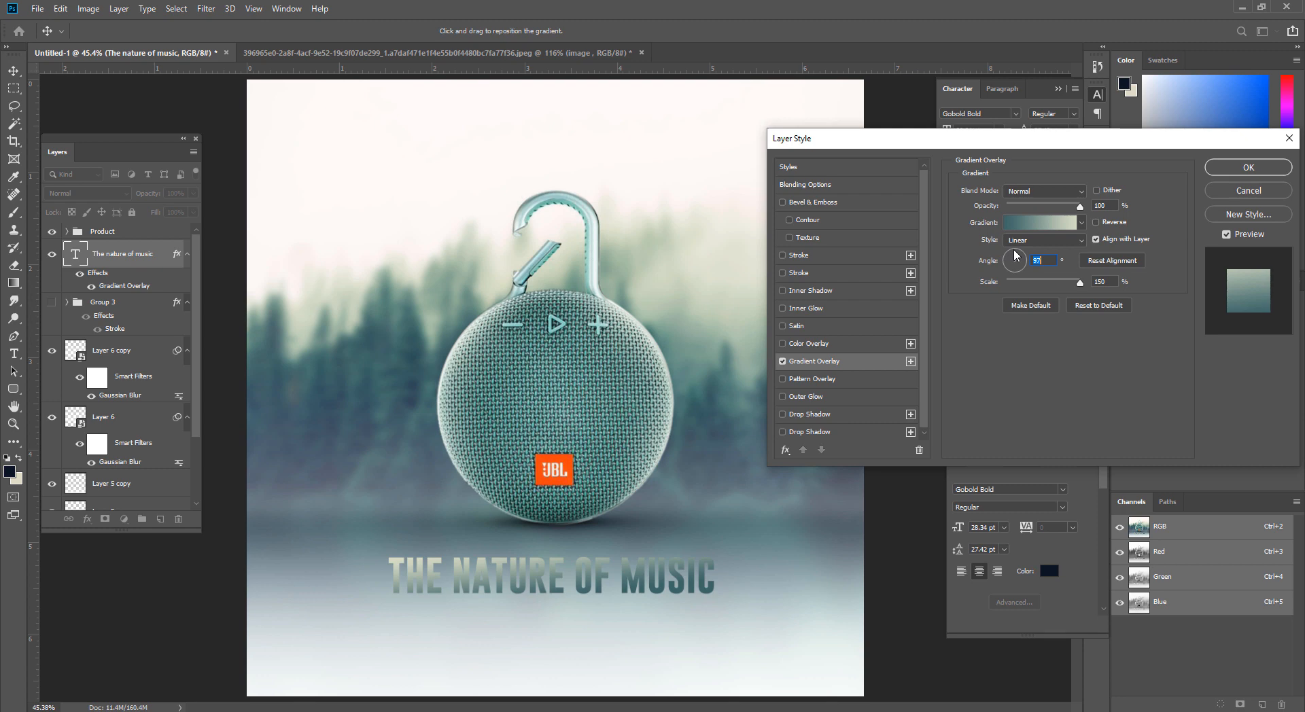
pyautogui.moveTo(1014, 250); pyautogui.dragTo(1015, 249)
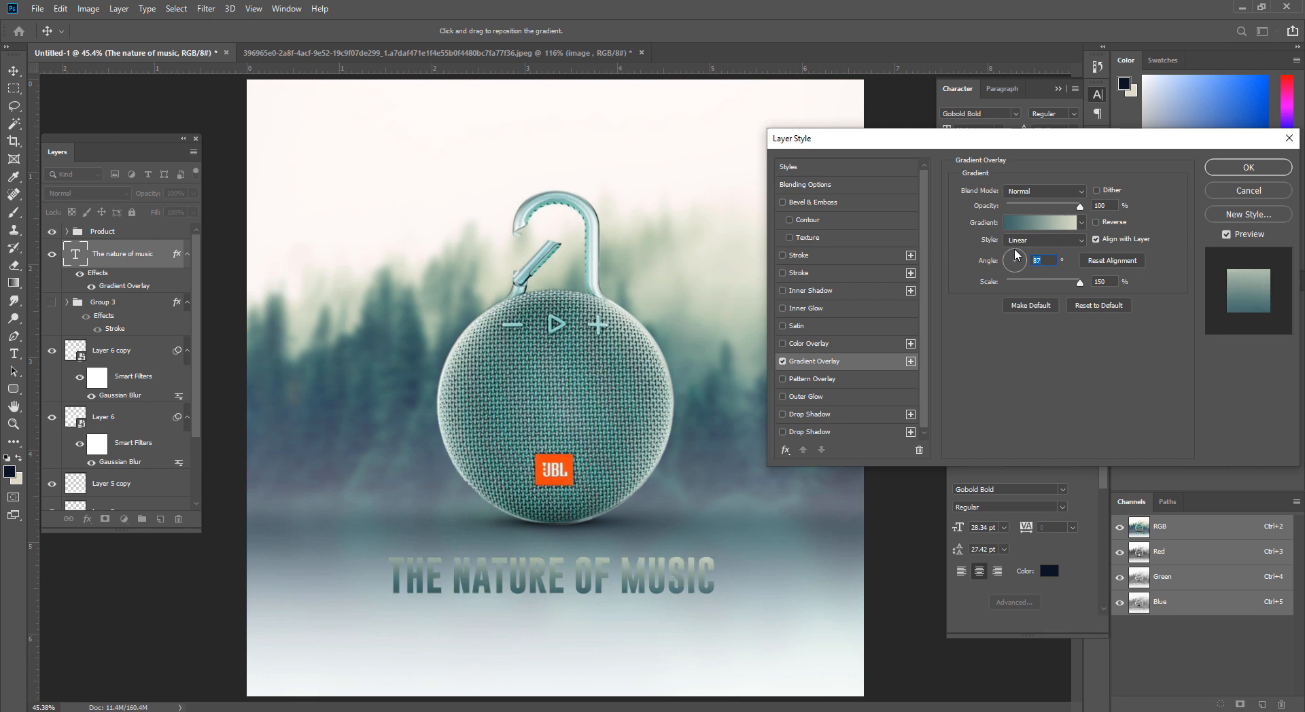
pyautogui.click(1014, 255)
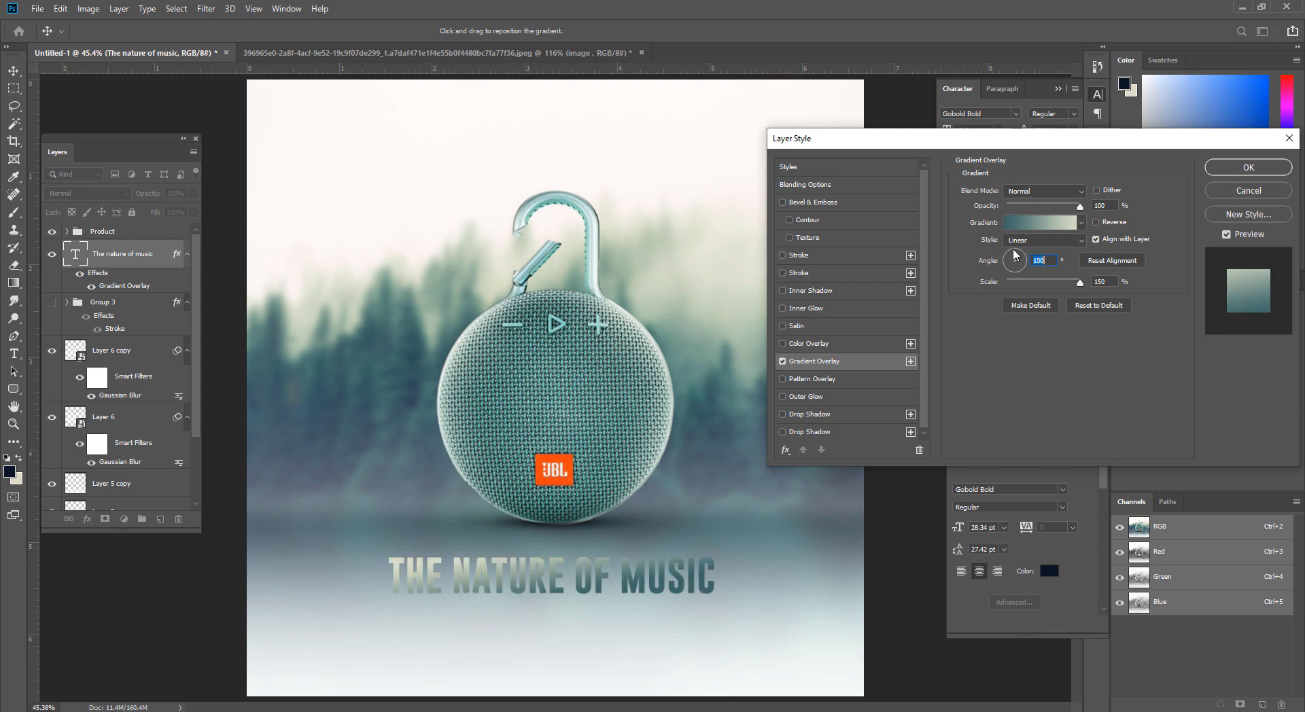
pyautogui.click(1015, 256)
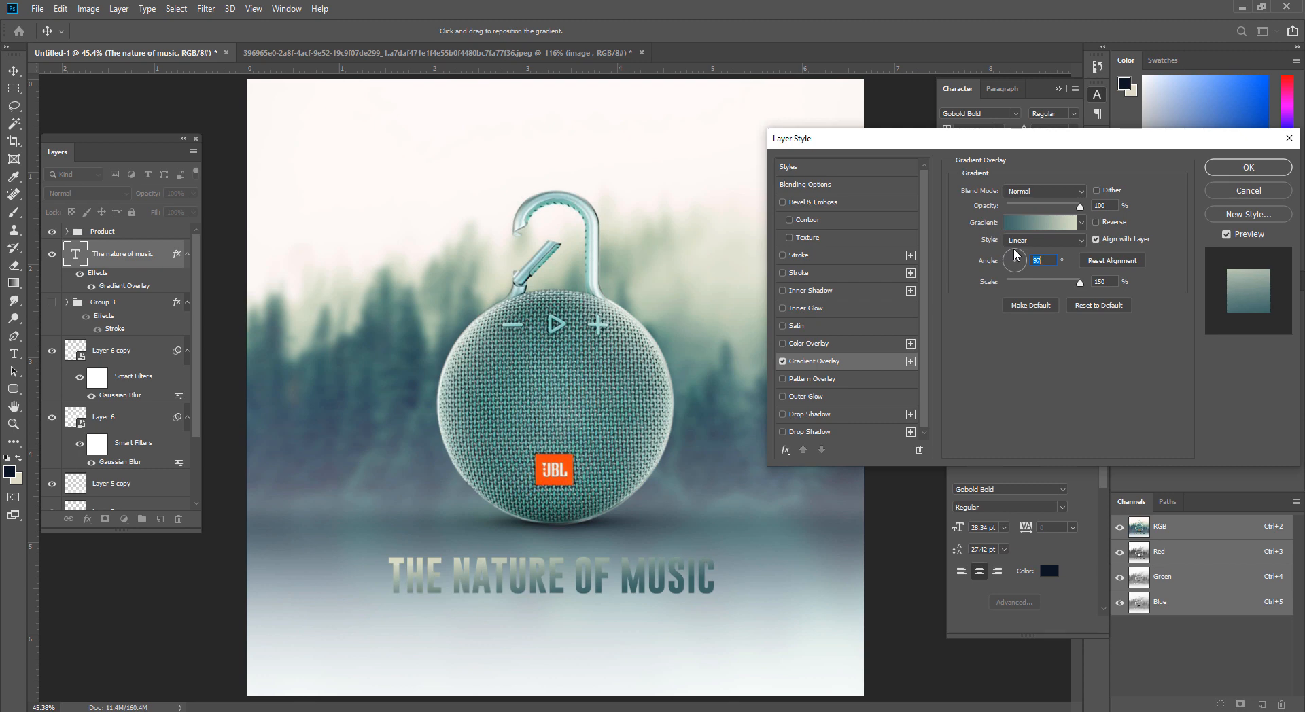
pyautogui.moveTo(1018, 255); pyautogui.dragTo(1014, 255)
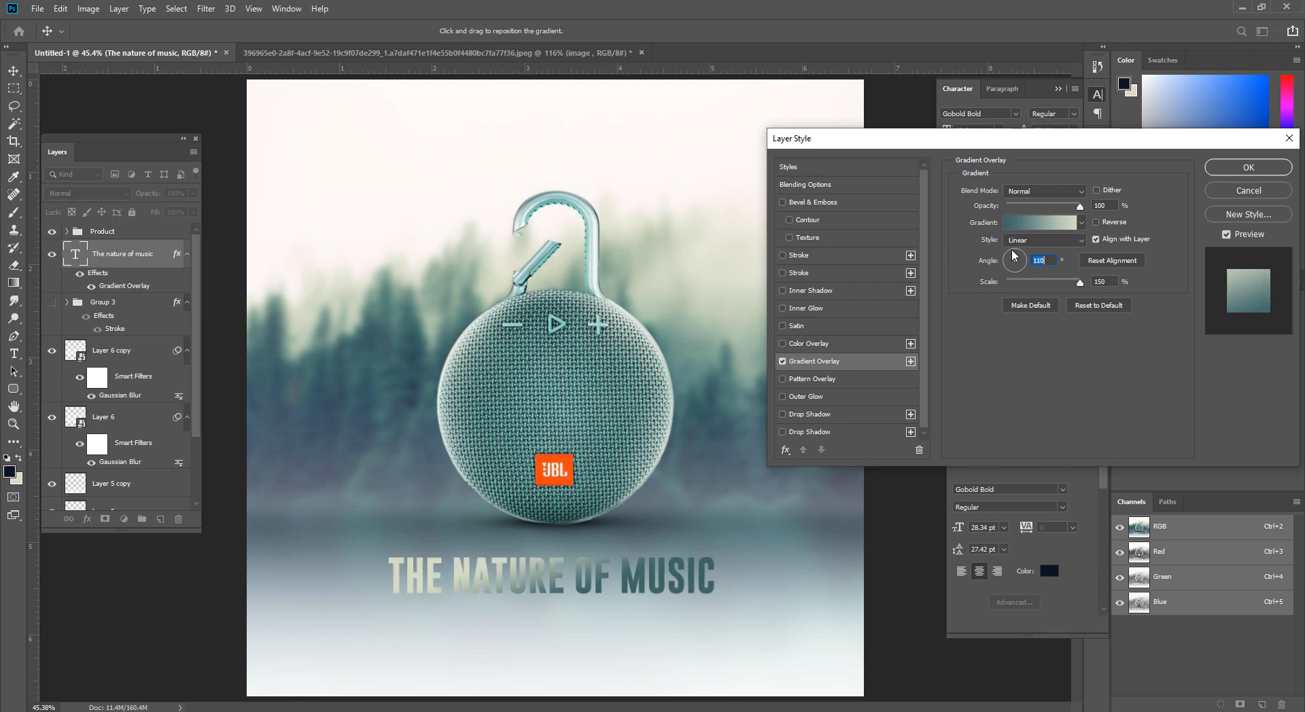
pyautogui.click(1016, 255)
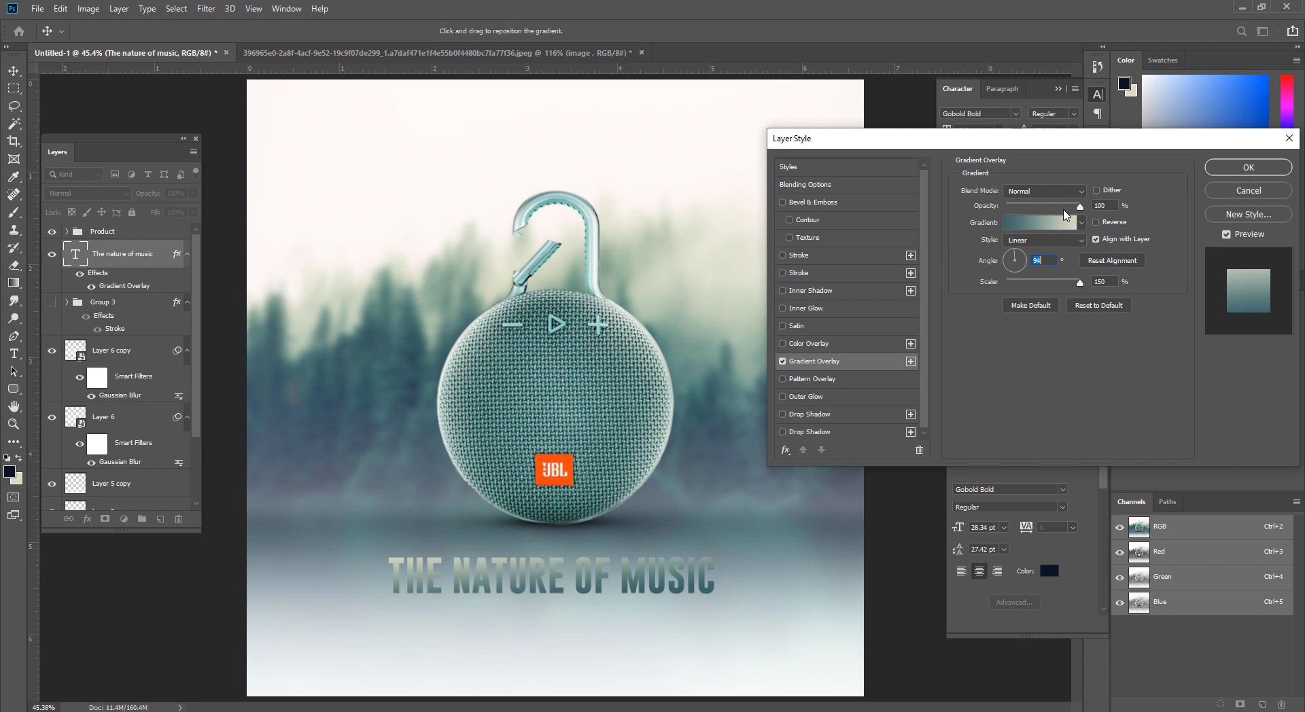
# Step: Turn on Reverse for the headline's gradient overlay and set its angle to -155°
pyautogui.click(1096, 222)
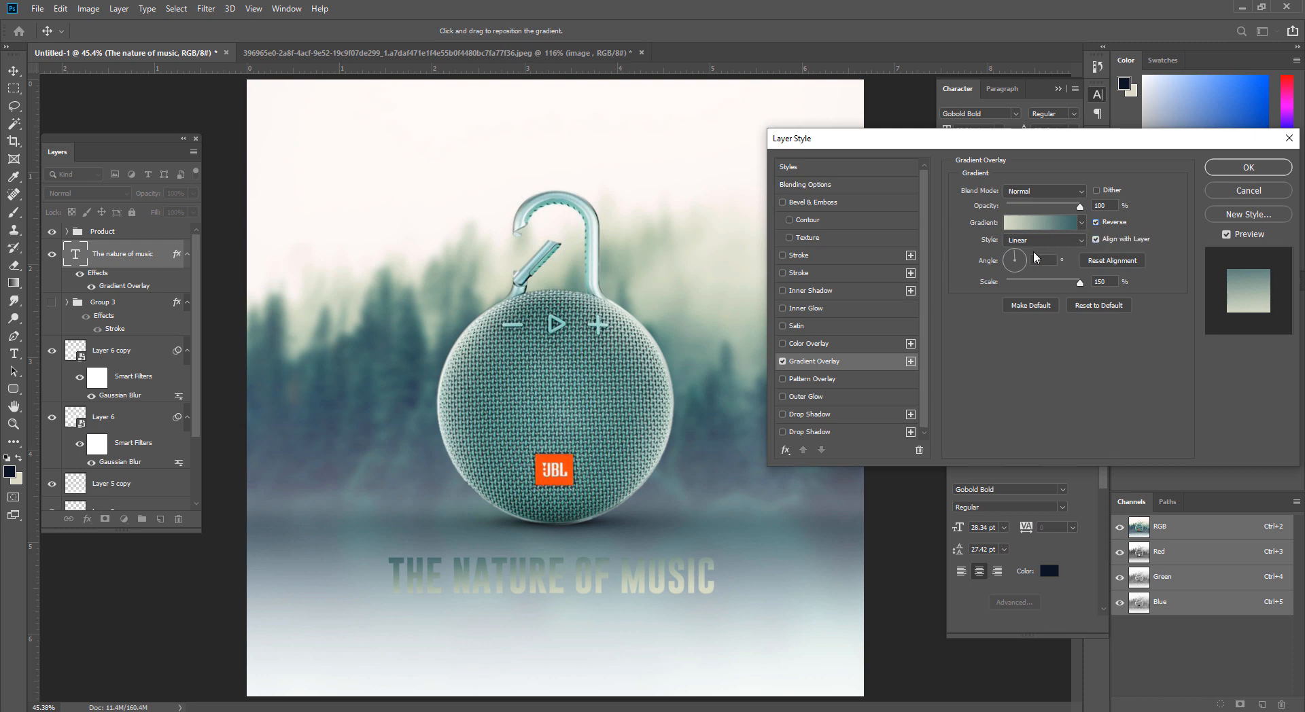
pyautogui.moveTo(1024, 257); pyautogui.dragTo(1008, 261)
pyautogui.click(1009, 261)
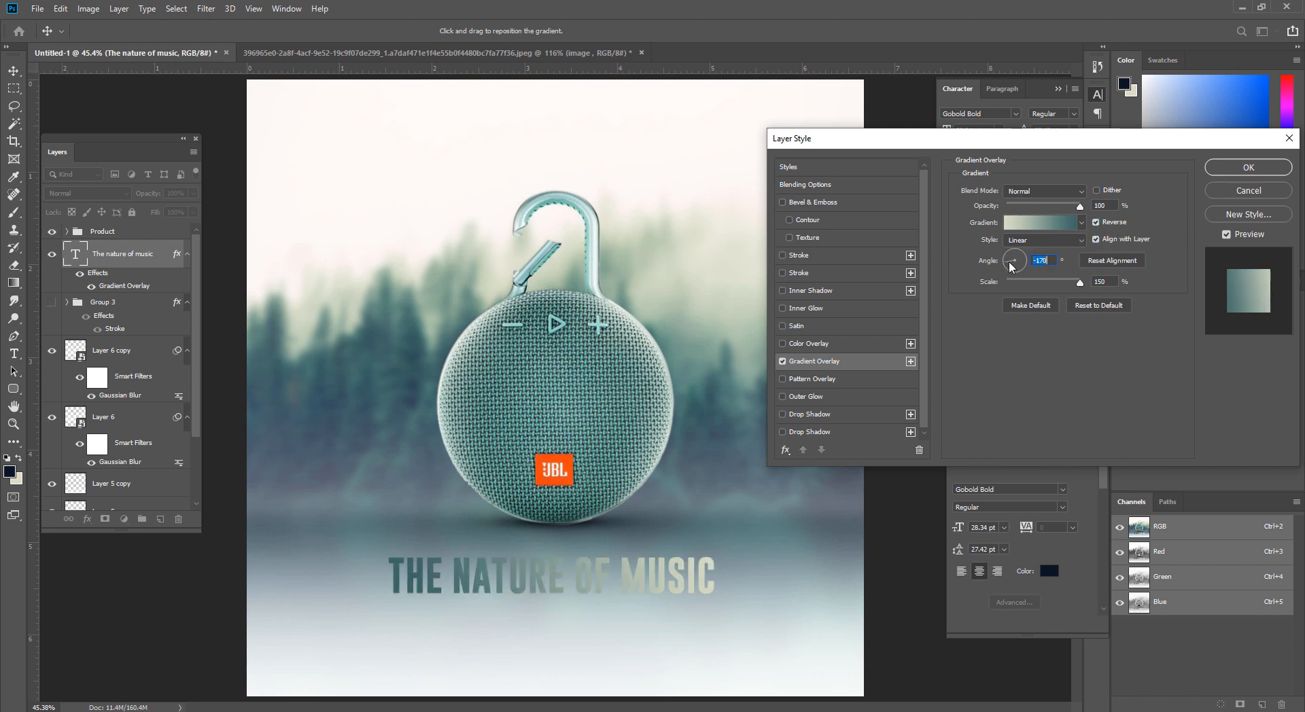
pyautogui.click(1015, 264)
pyautogui.write('-')
pyautogui.press('Return')
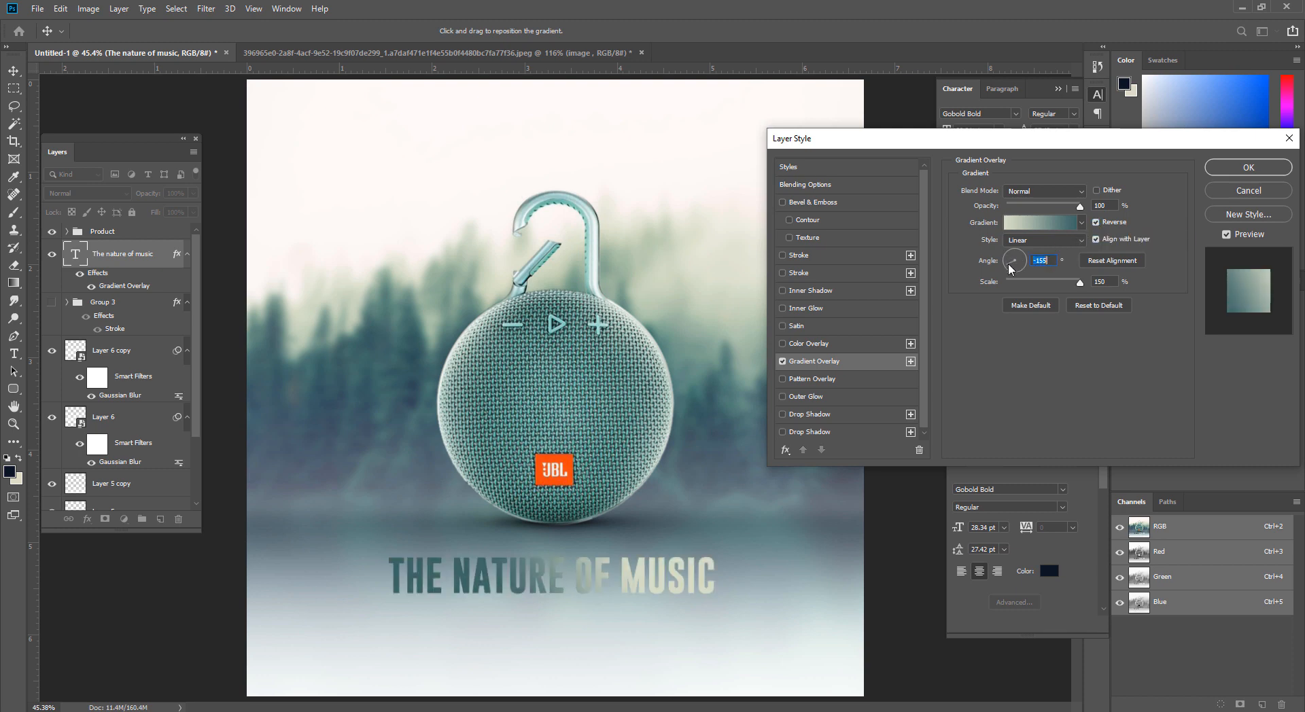
# Step: Try several steep negative angles for the headline's gradient overlay and settle on -94°
pyautogui.write('-')
pyautogui.press('Return')
pyautogui.write('-')
pyautogui.press('Return')
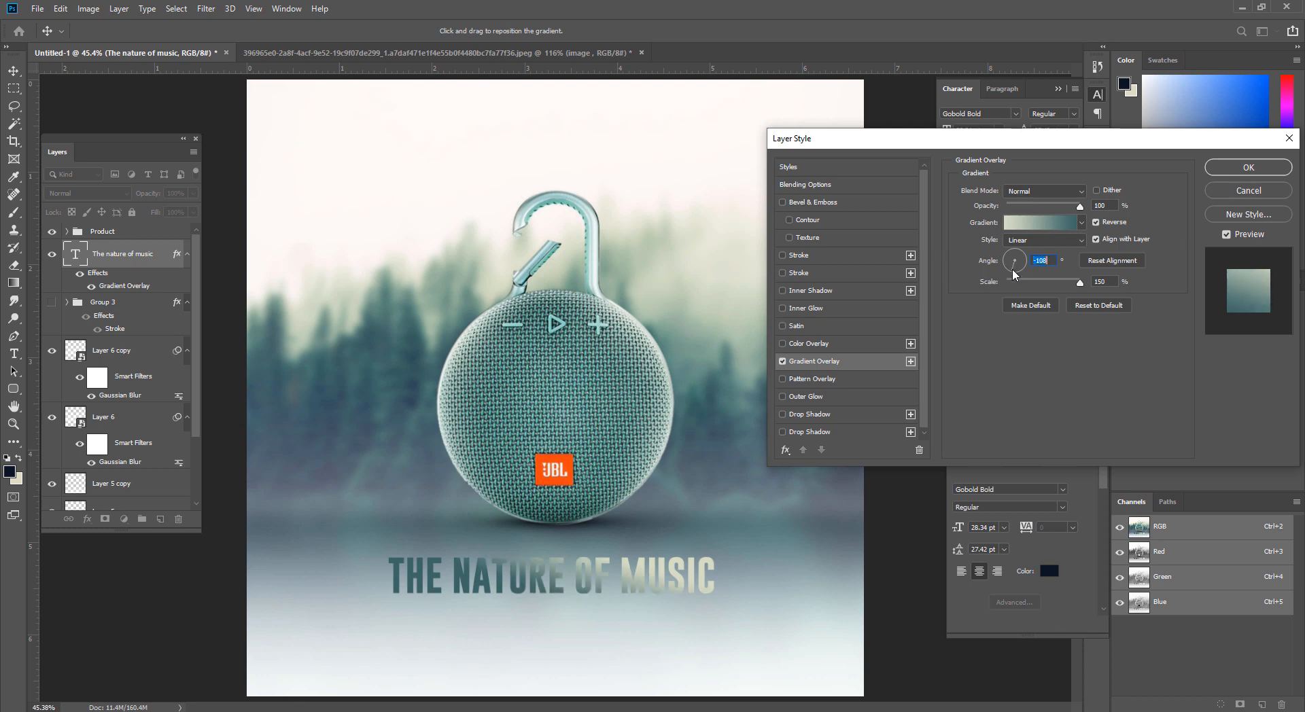
pyautogui.moveTo(1013, 269); pyautogui.dragTo(1019, 274)
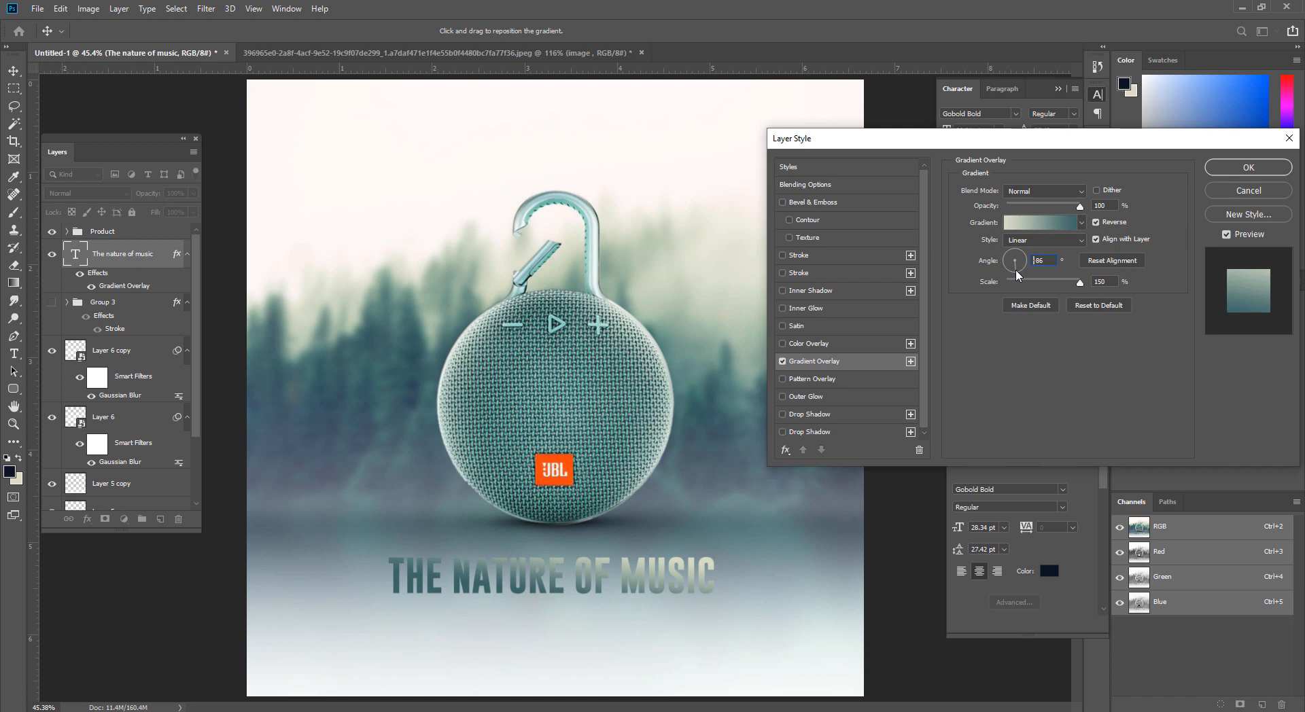
pyautogui.press('Return')
pyautogui.write('-93')
pyautogui.press('Return')
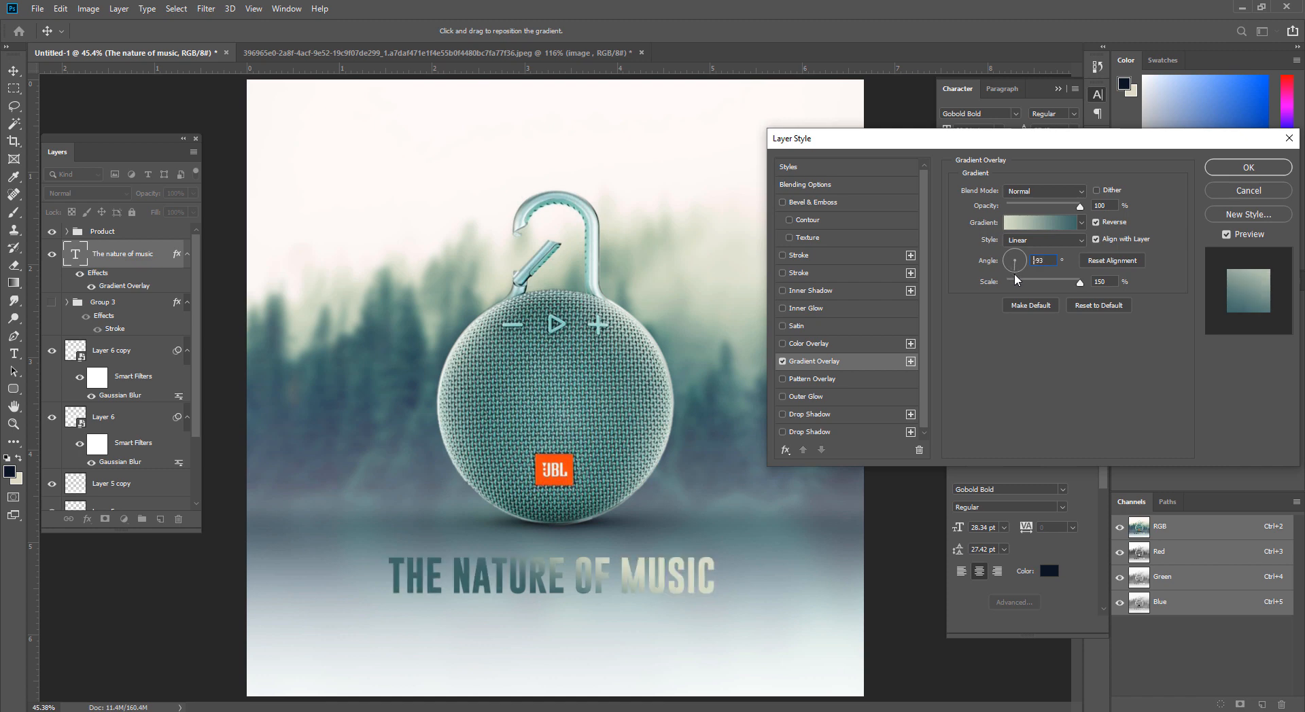
pyautogui.write('-')
pyautogui.press('Return')
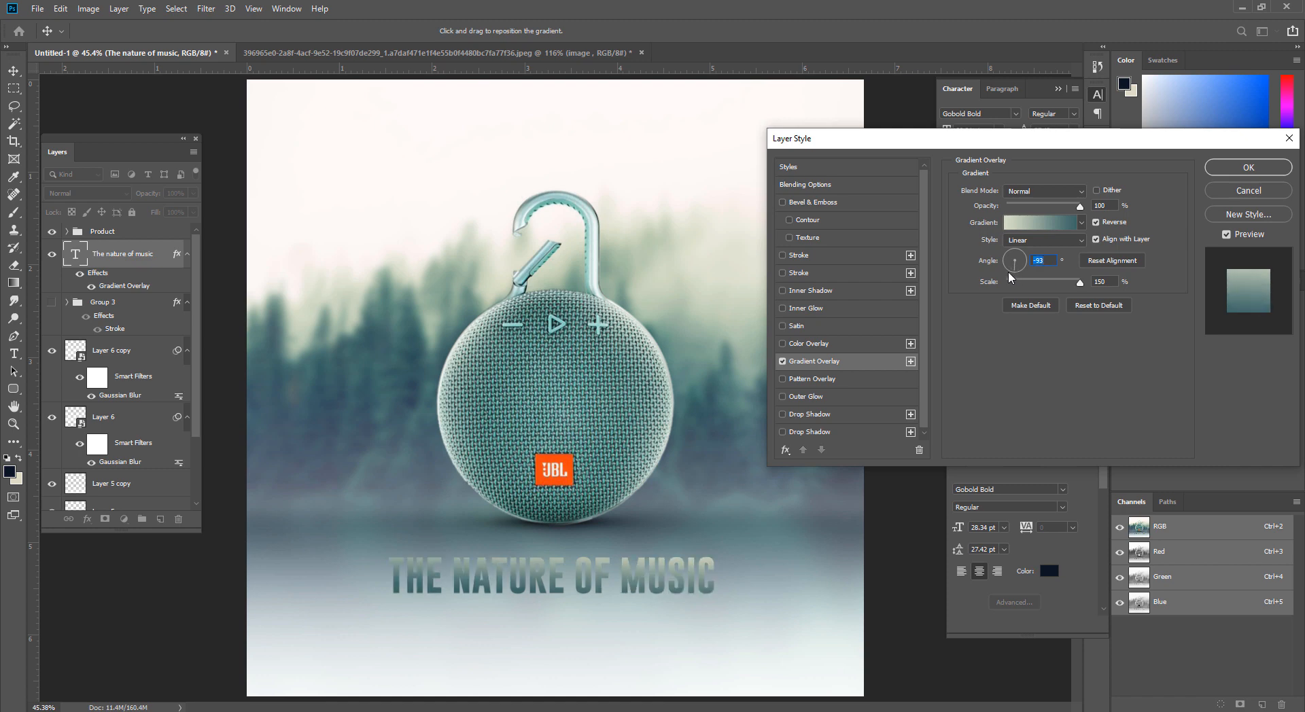
pyautogui.write('86')
pyautogui.press('Home')
pyautogui.write('-')
pyautogui.press('Return')
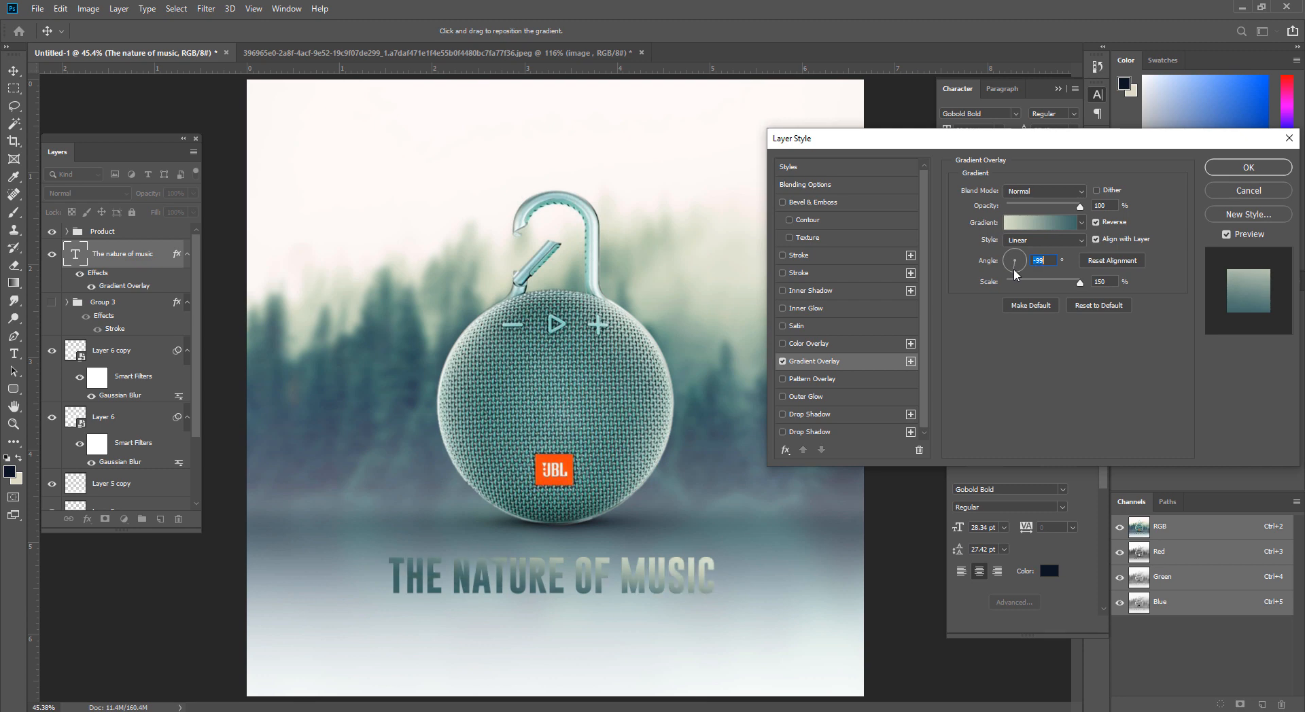
pyautogui.press('Up')
pyautogui.press('Up')
pyautogui.press('Up')
pyautogui.press('Up')
pyautogui.press('Up')
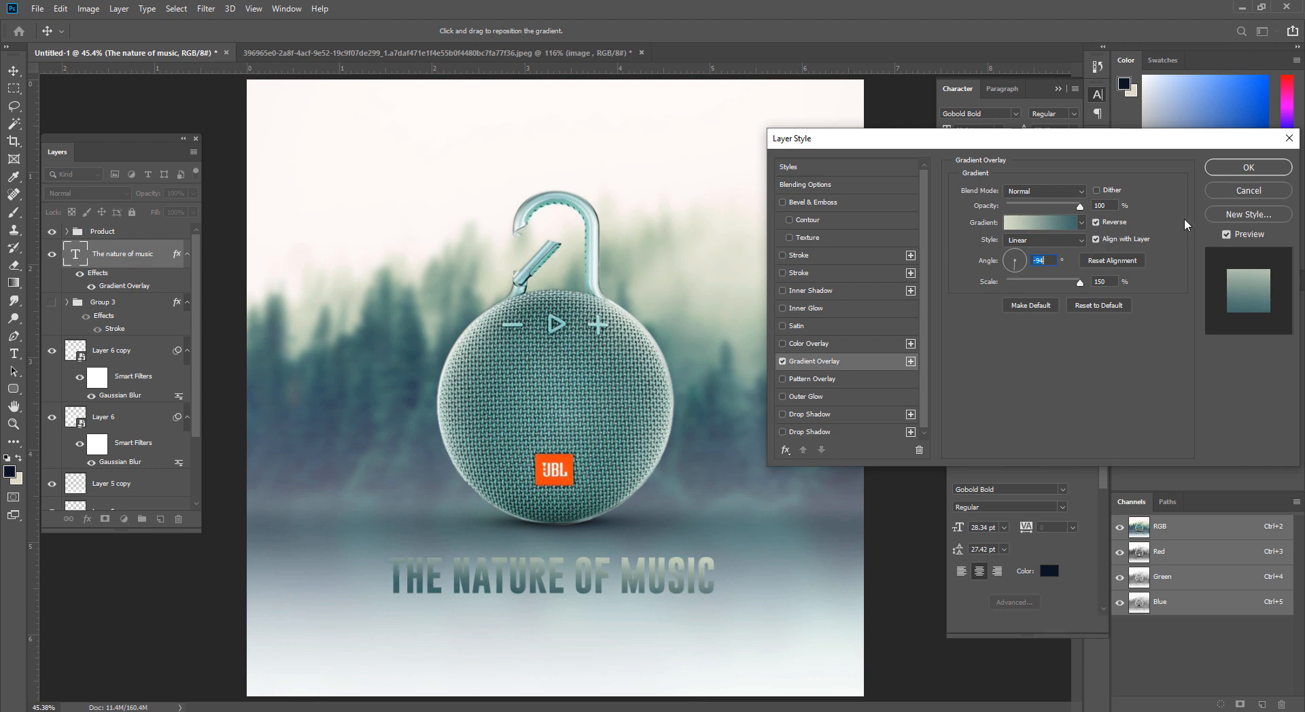
# Step: Change the headline gradient's light stop to pale green ced9c1, sampled from the misty treetops beside the speaker's clip
pyautogui.click(1039, 231)
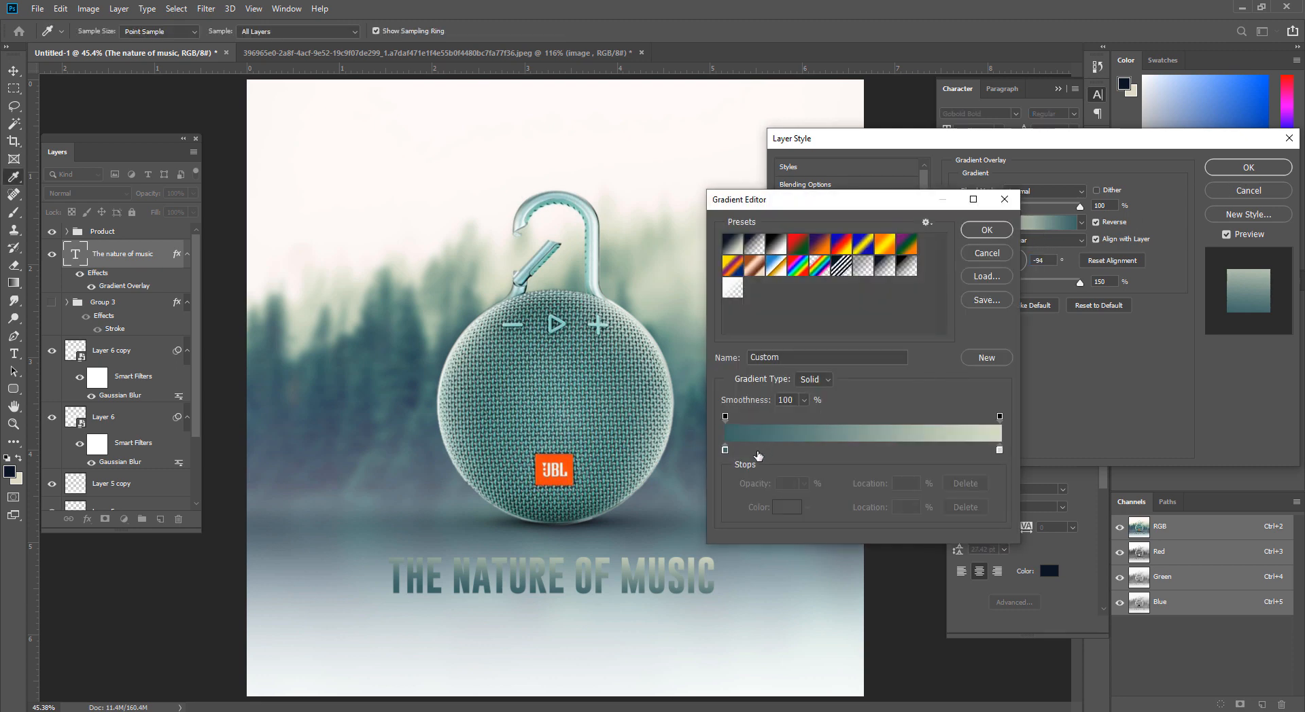
pyautogui.click(999, 452)
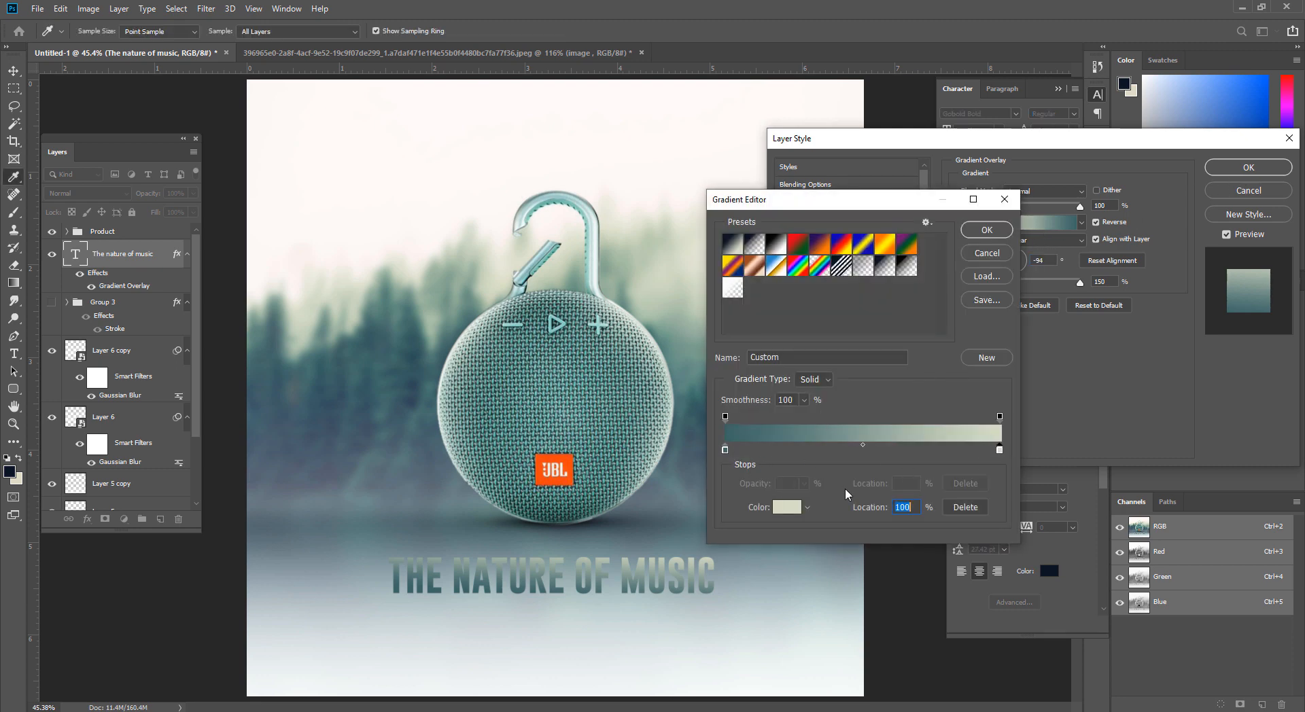
pyautogui.click(787, 507)
pyautogui.click(630, 298)
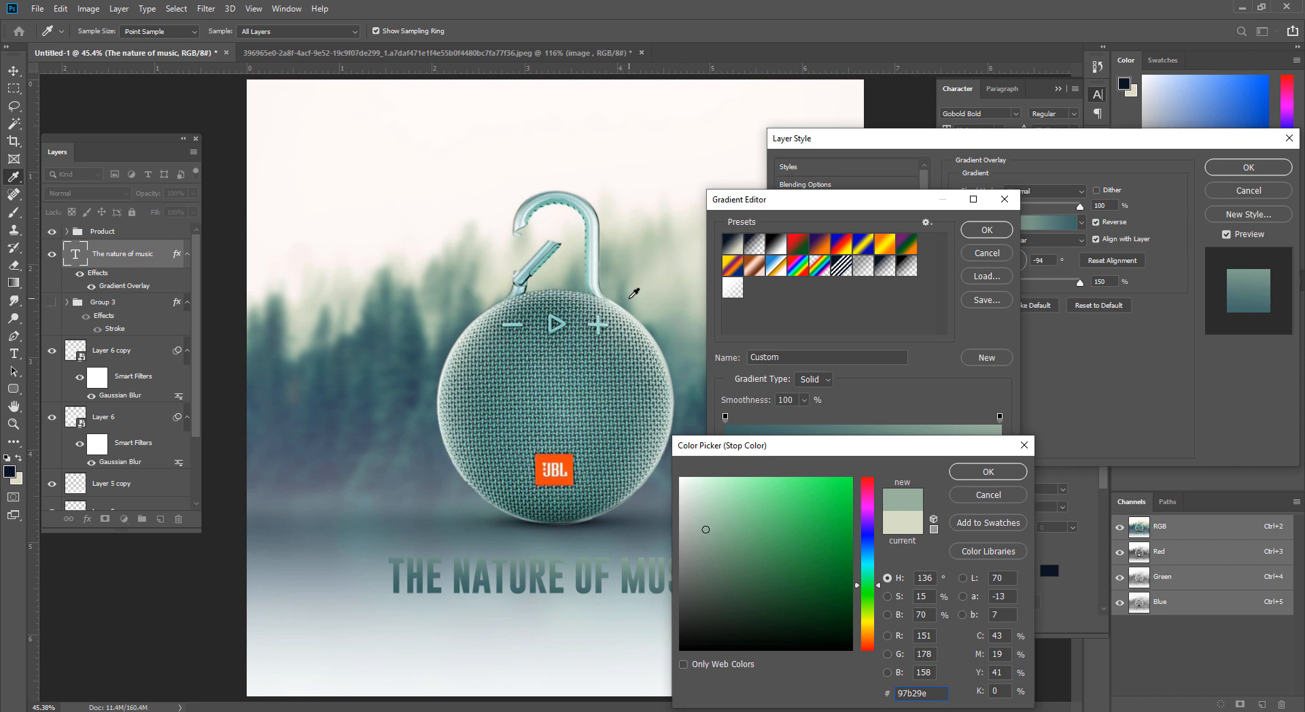
pyautogui.click(971, 473)
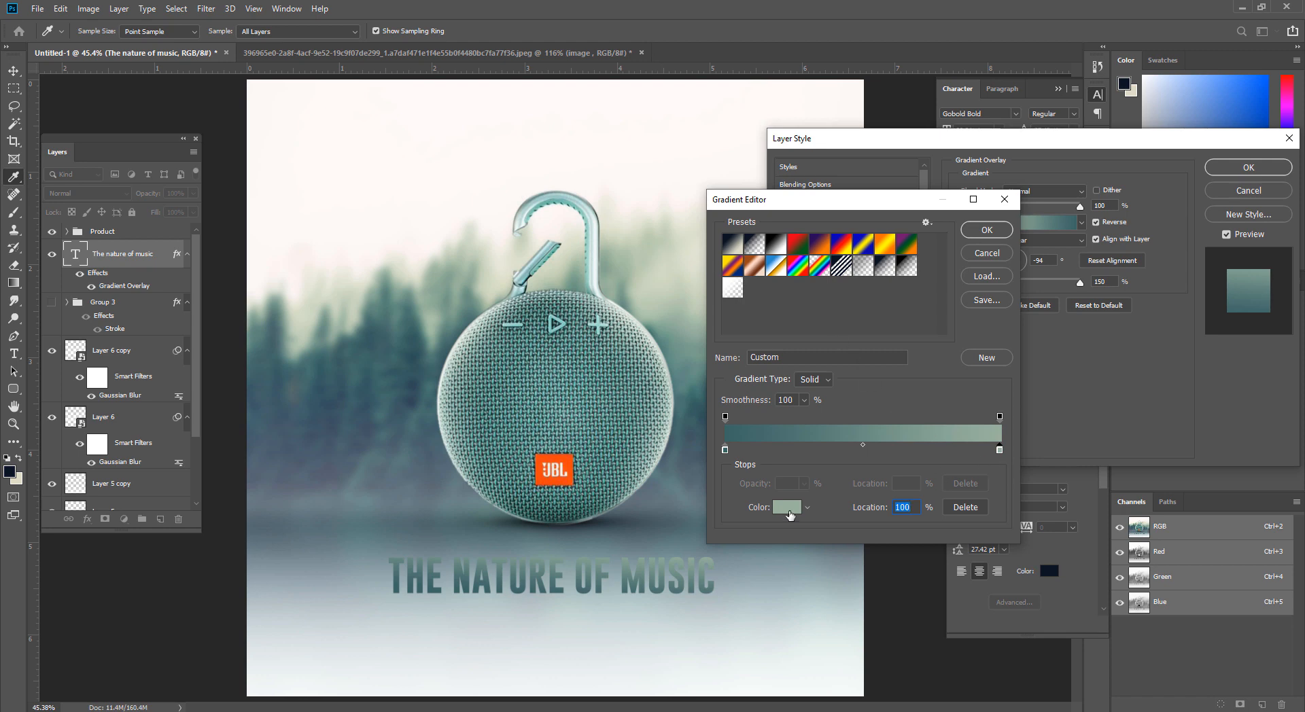
pyautogui.click(483, 283)
pyautogui.click(486, 282)
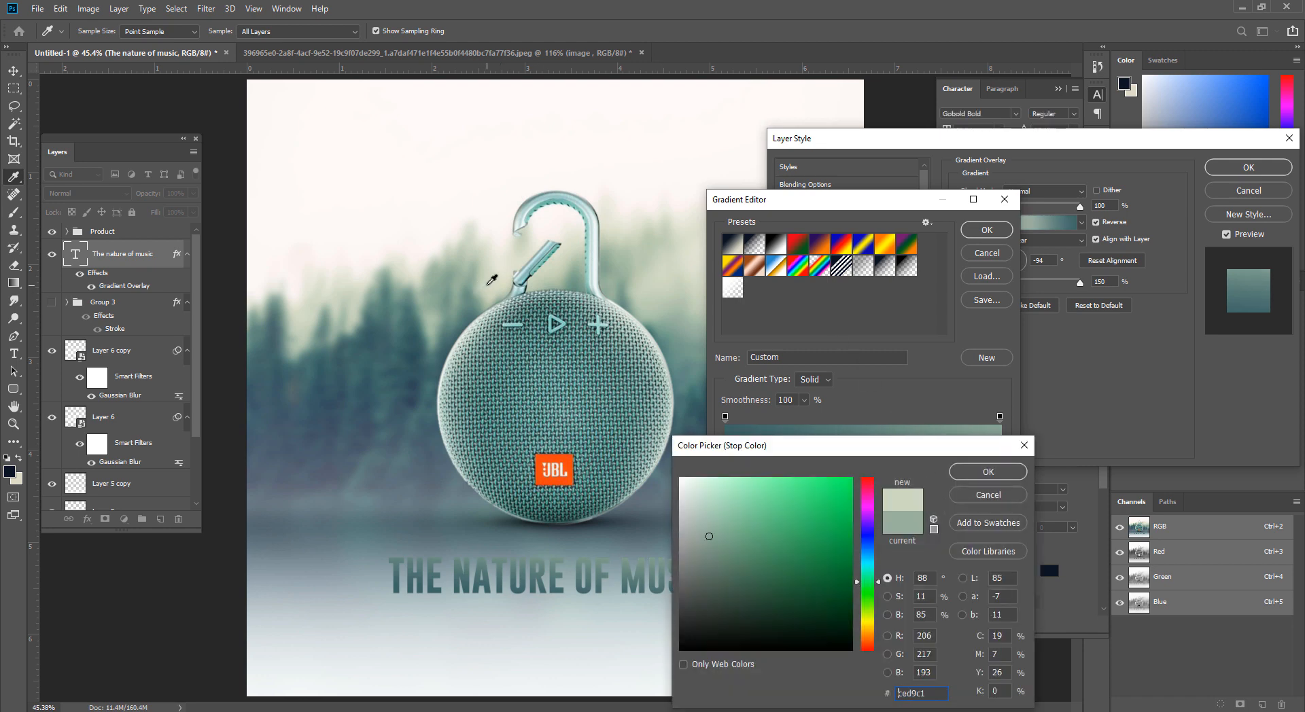
pyautogui.click(987, 474)
# Step: Change the headline gradient's dark stop to teal 47716c, sampled from the forest trees, and apply the layer style
pyautogui.doubleClick(725, 451)
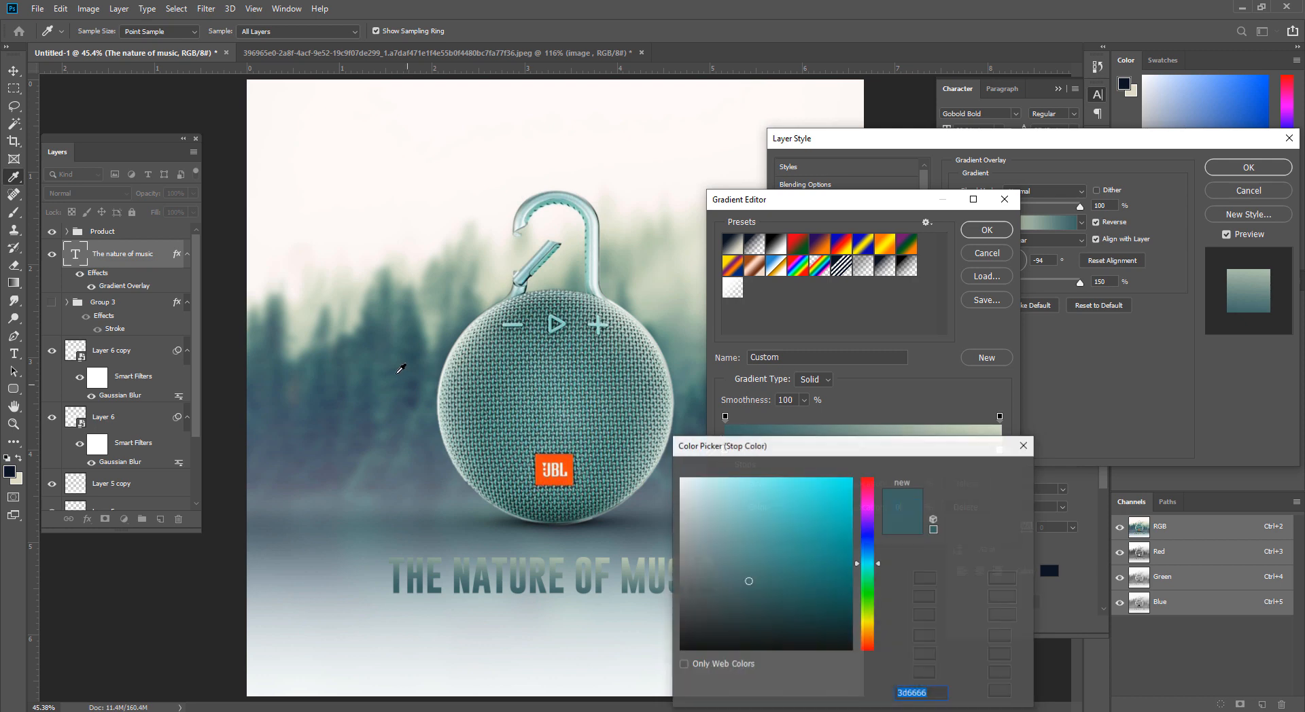
pyautogui.click(365, 323)
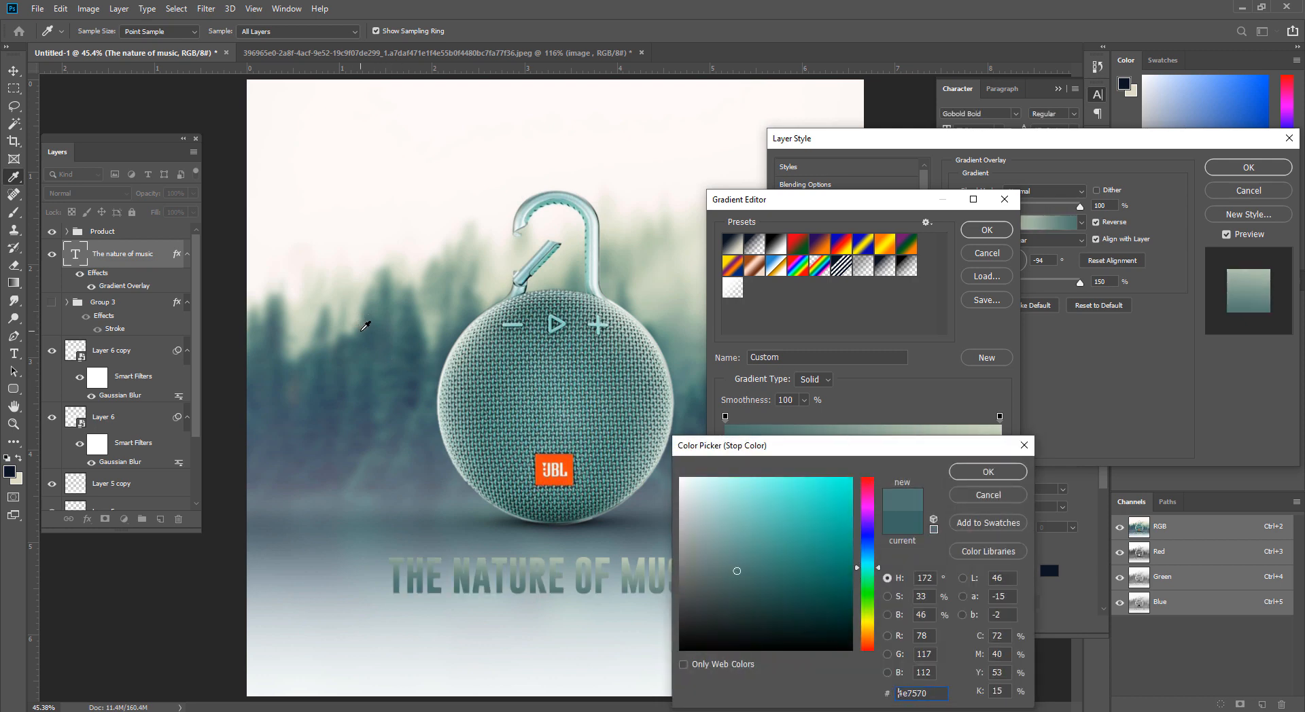
pyautogui.moveTo(352, 329)
pyautogui.mouseDown()
pyautogui.moveTo(336, 301)
pyautogui.moveTo(345, 316)
pyautogui.mouseUp()
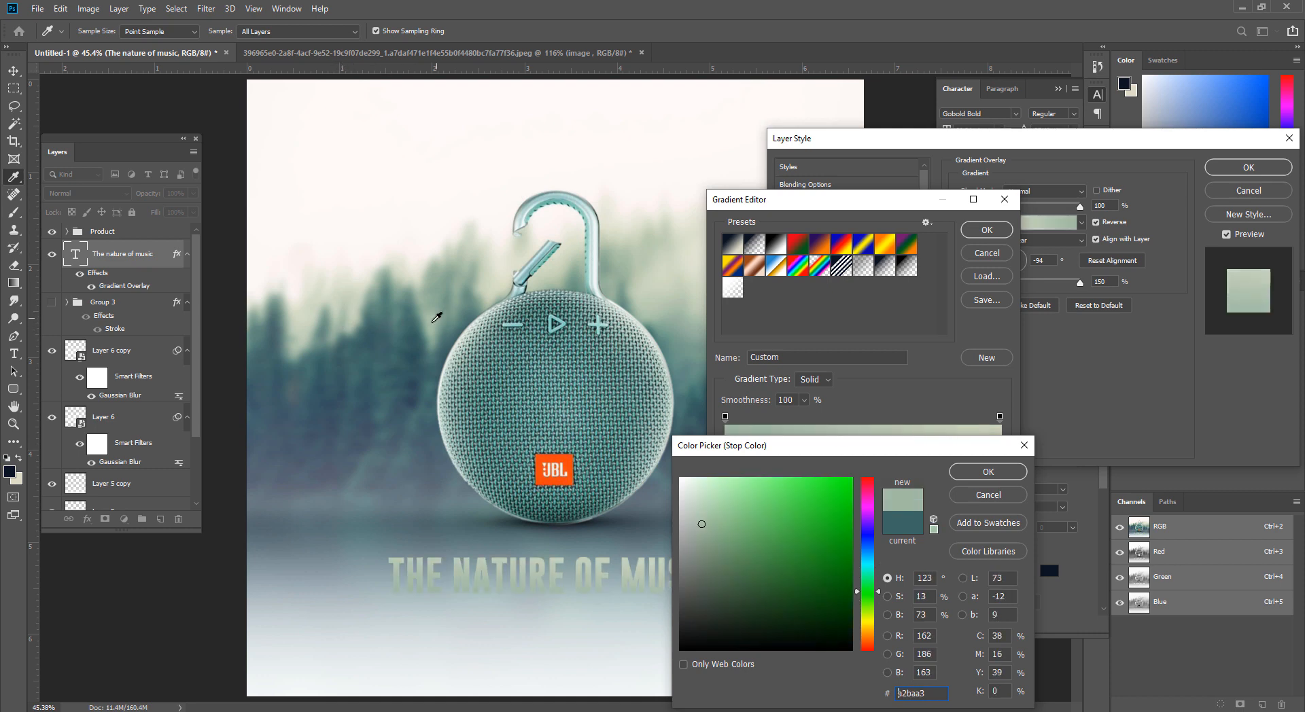
pyautogui.moveTo(437, 319); pyautogui.dragTo(426, 333)
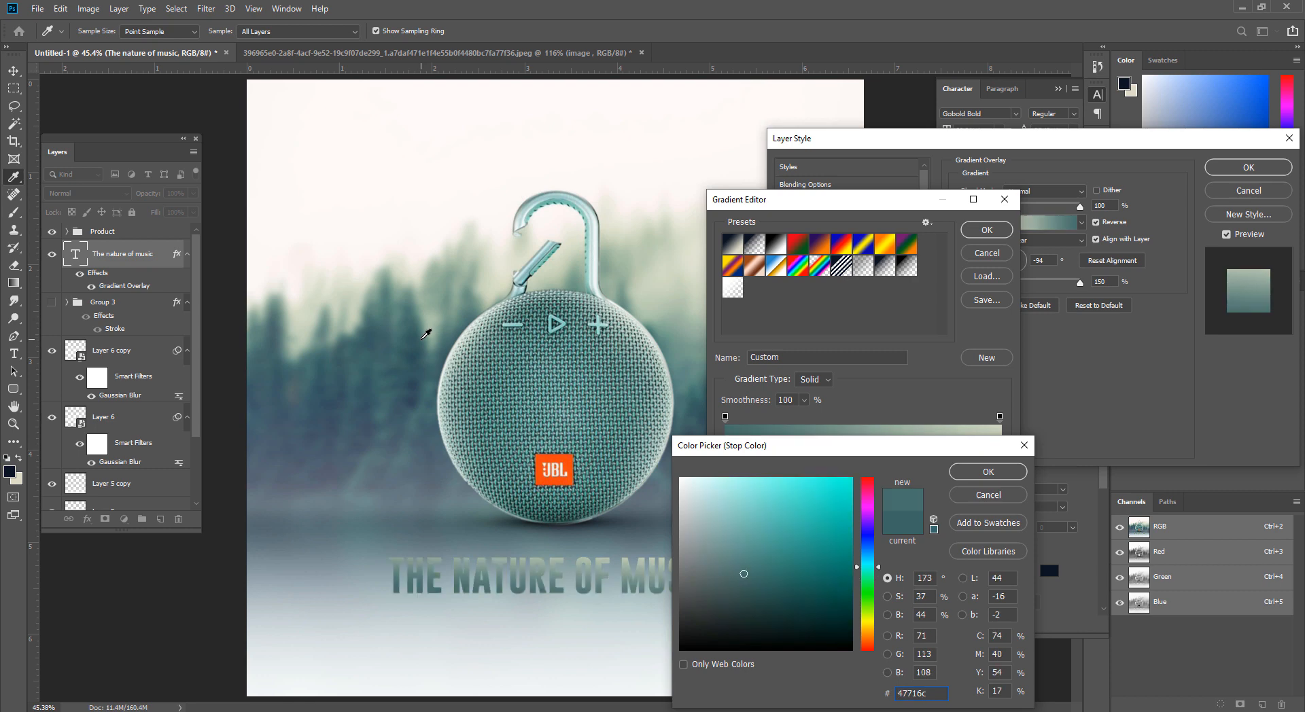
pyautogui.click(987, 472)
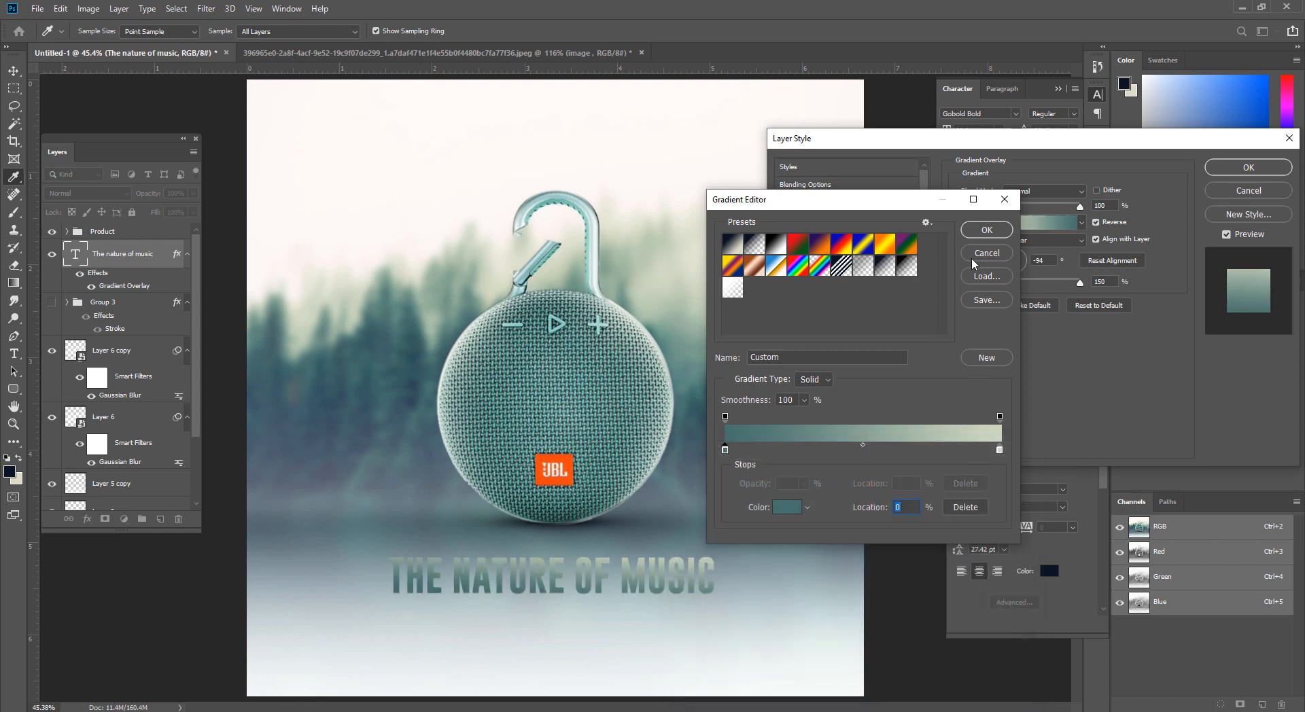
pyautogui.click(974, 232)
pyautogui.click(1249, 167)
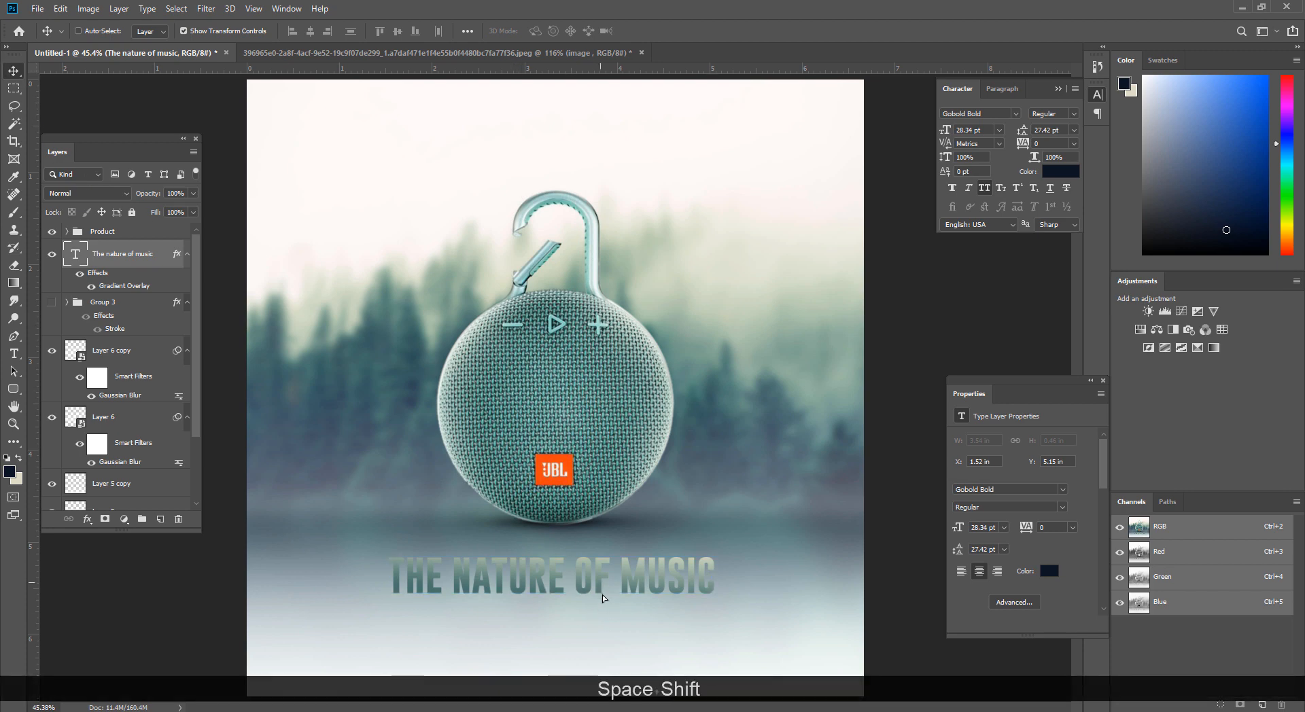
# Step: Move the headline down to about Y 5.4 in and bring its layer to the front above the Product group
pyautogui.moveTo(603, 585); pyautogui.dragTo(579, 512)
pyautogui.hotkey('ctrl', 'space')
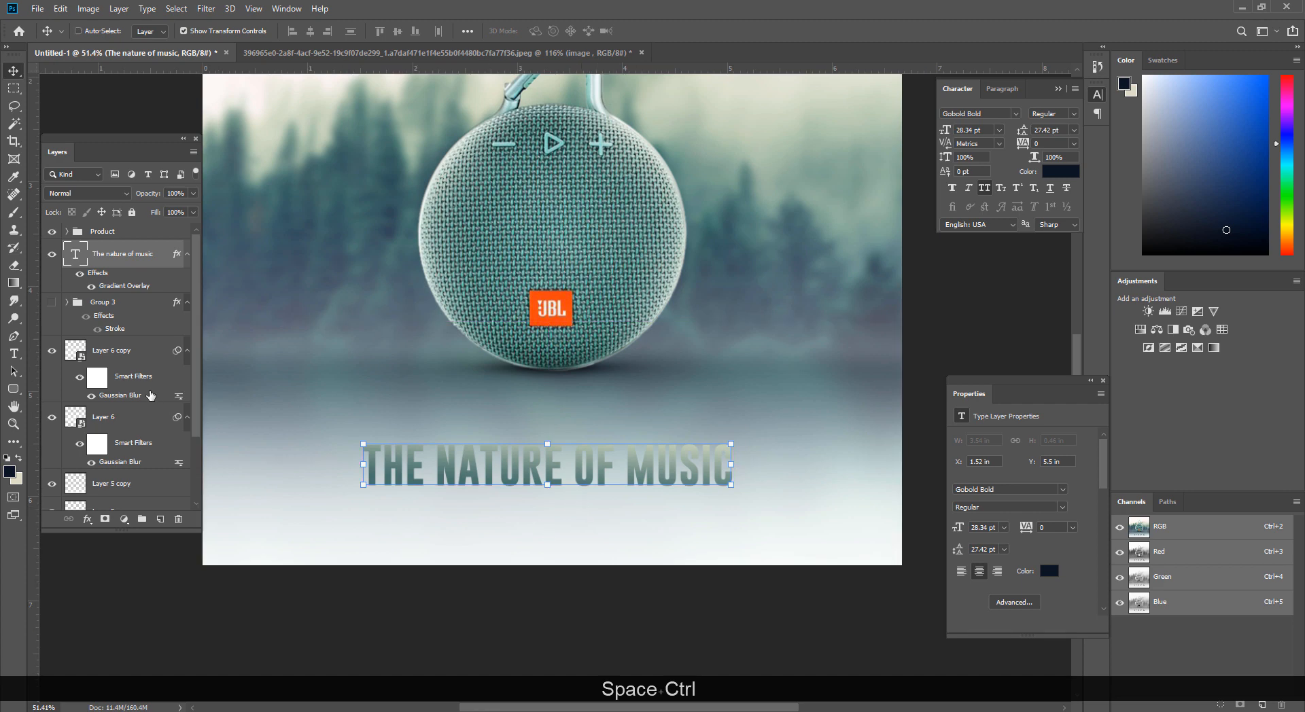
pyautogui.moveTo(551, 464); pyautogui.dragTo(603, 397)
pyautogui.scroll(1, 529, 425)
pyautogui.hotkey('ctrl', 'shift', ']')
pyautogui.hotkey('ctrl', 'shift', ']')
pyautogui.hotkey('ctrl', 'shift', ']')
pyautogui.hotkey('ctrl', 'shift', ']')
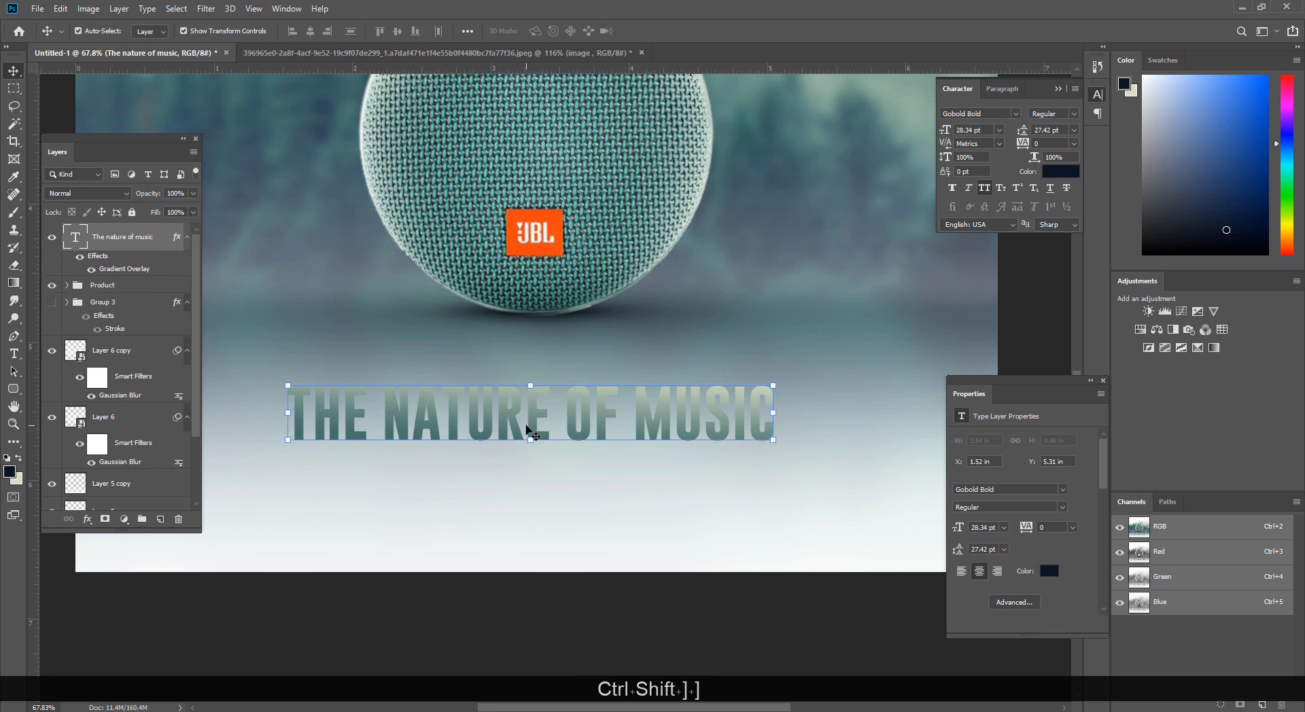
pyautogui.moveTo(548, 428); pyautogui.dragTo(565, 438)
# Step: Reopen the headline's gradient overlay for editing and load the Red, Green preset
pyautogui.click(1067, 169)
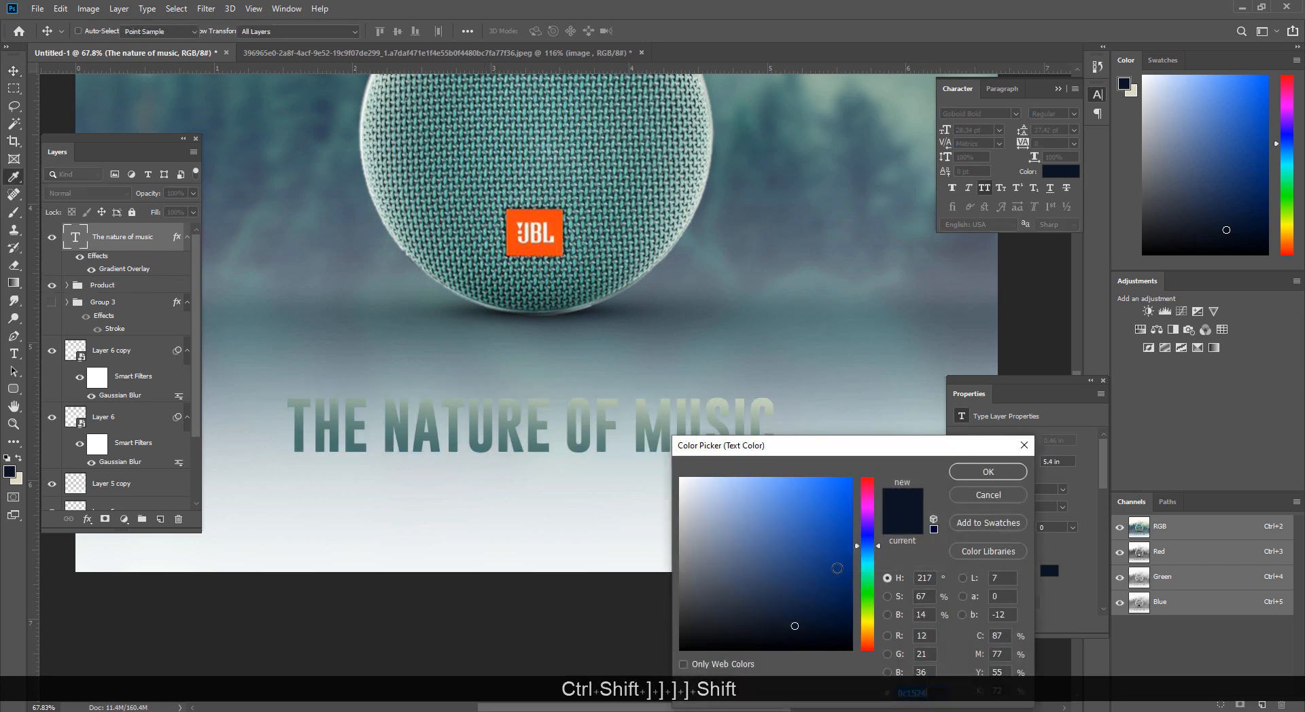
pyautogui.click(987, 471)
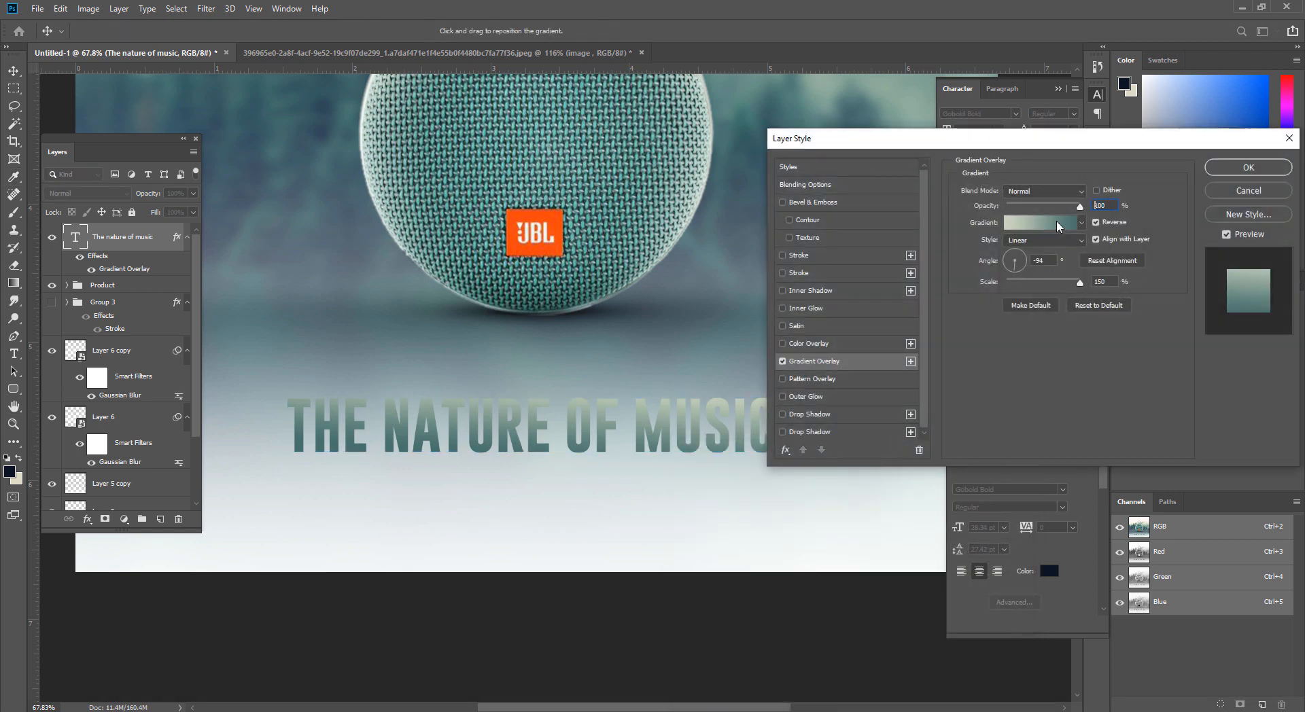
pyautogui.click(1057, 226)
pyautogui.click(725, 451)
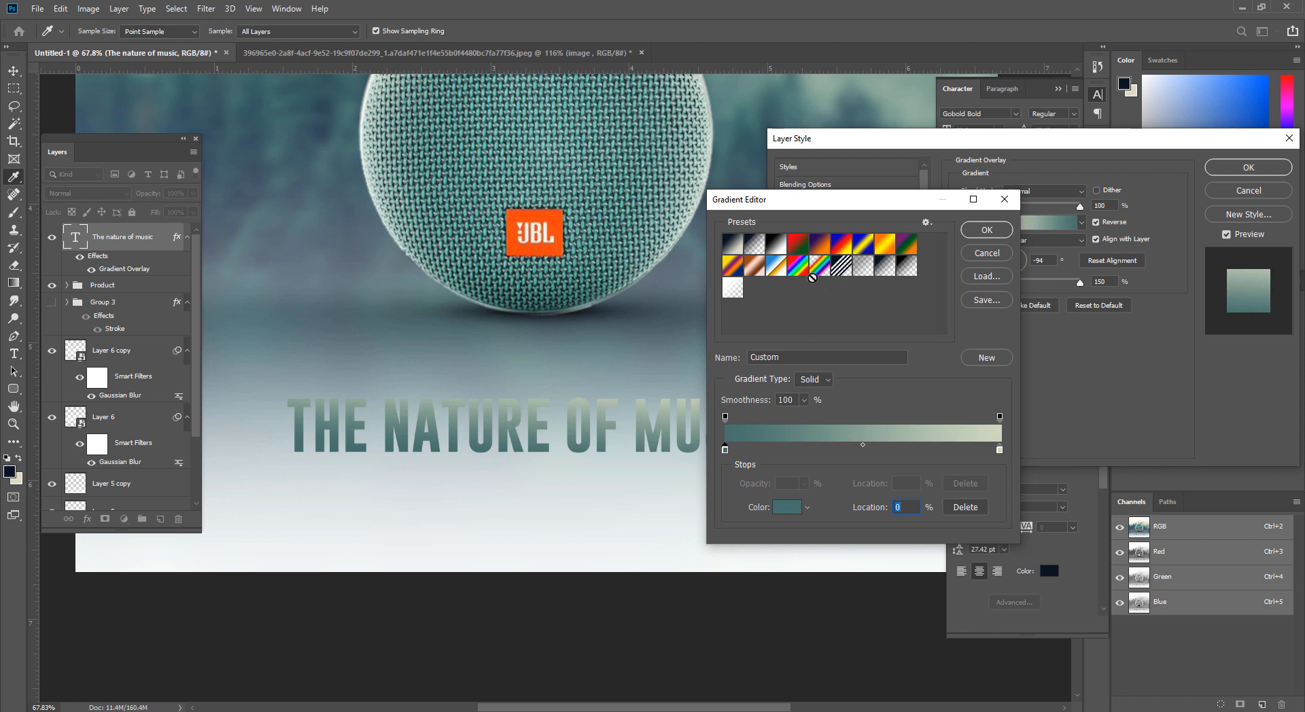
pyautogui.click(803, 244)
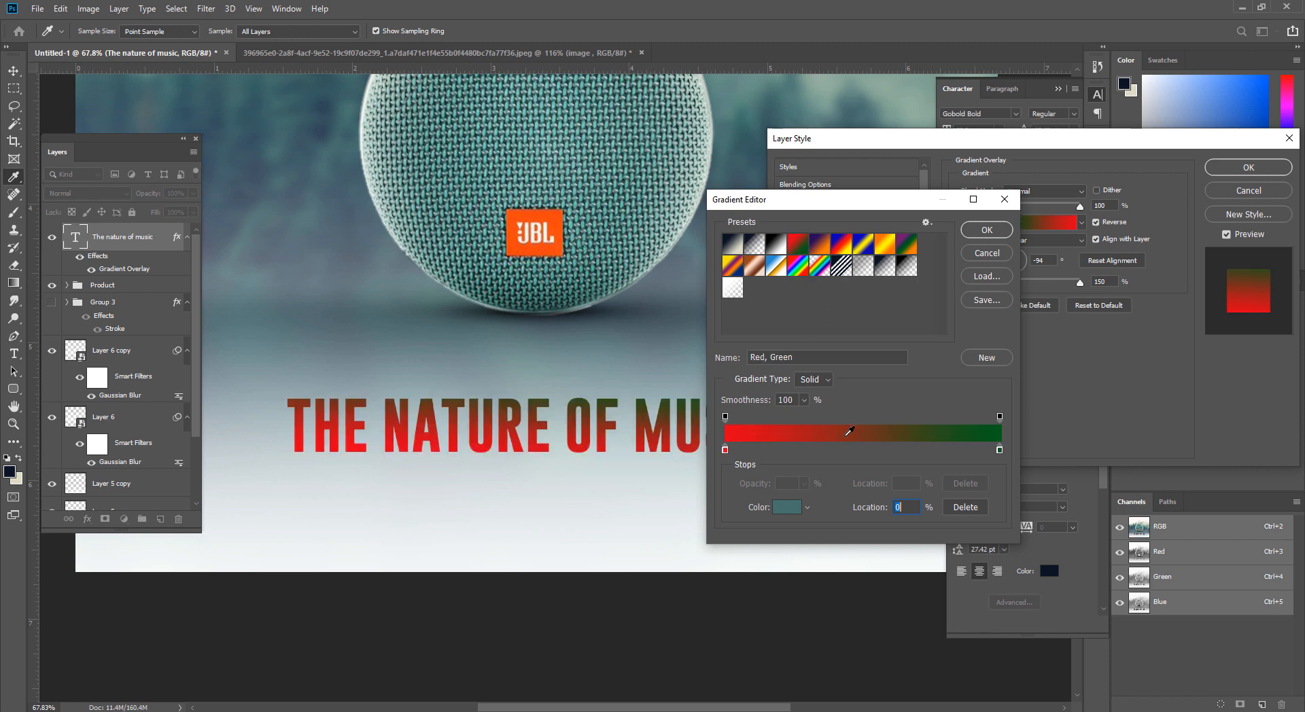
# Step: Change the gradient's red stop to dark teal RGB 54, 92, 96, sampled from the forest trees beside the speaker
pyautogui.click(724, 451)
pyautogui.doubleClick(725, 450)
pyautogui.moveTo(468, 250); pyautogui.dragTo(406, 364)
pyautogui.moveTo(403, 214); pyautogui.dragTo(438, 325)
pyautogui.click(424, 351)
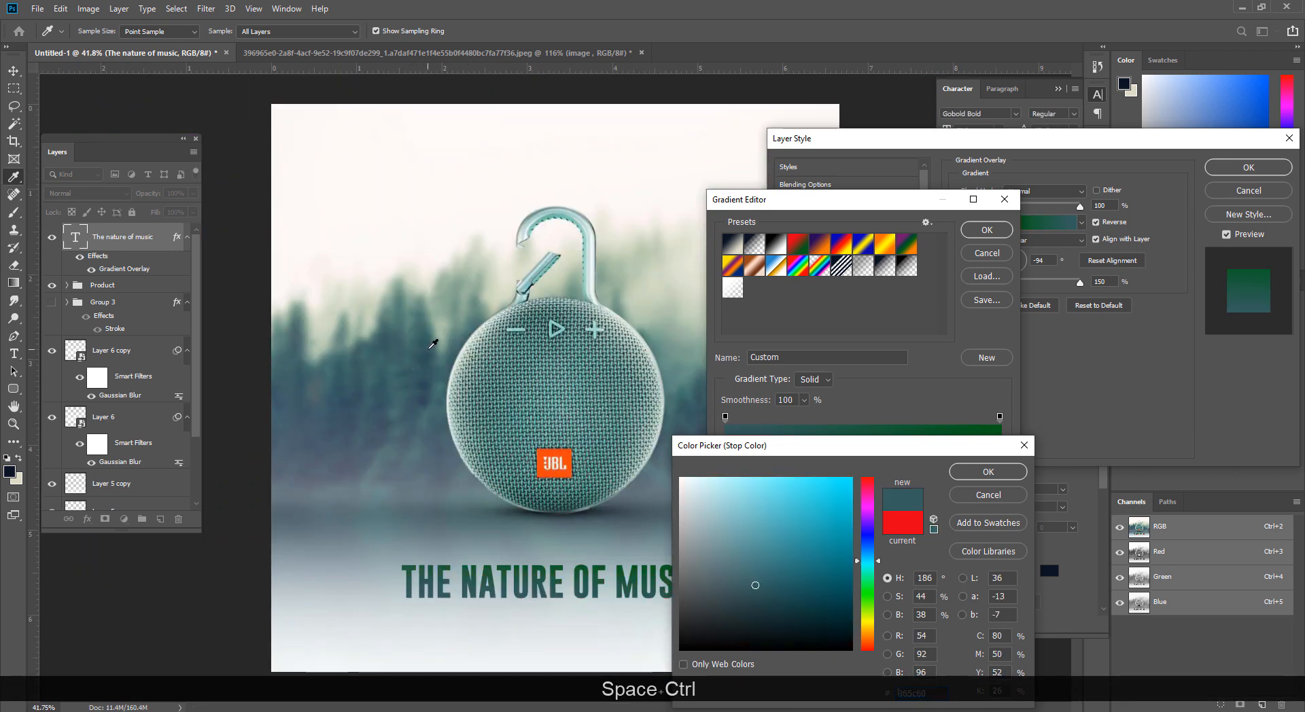
pyautogui.click(989, 472)
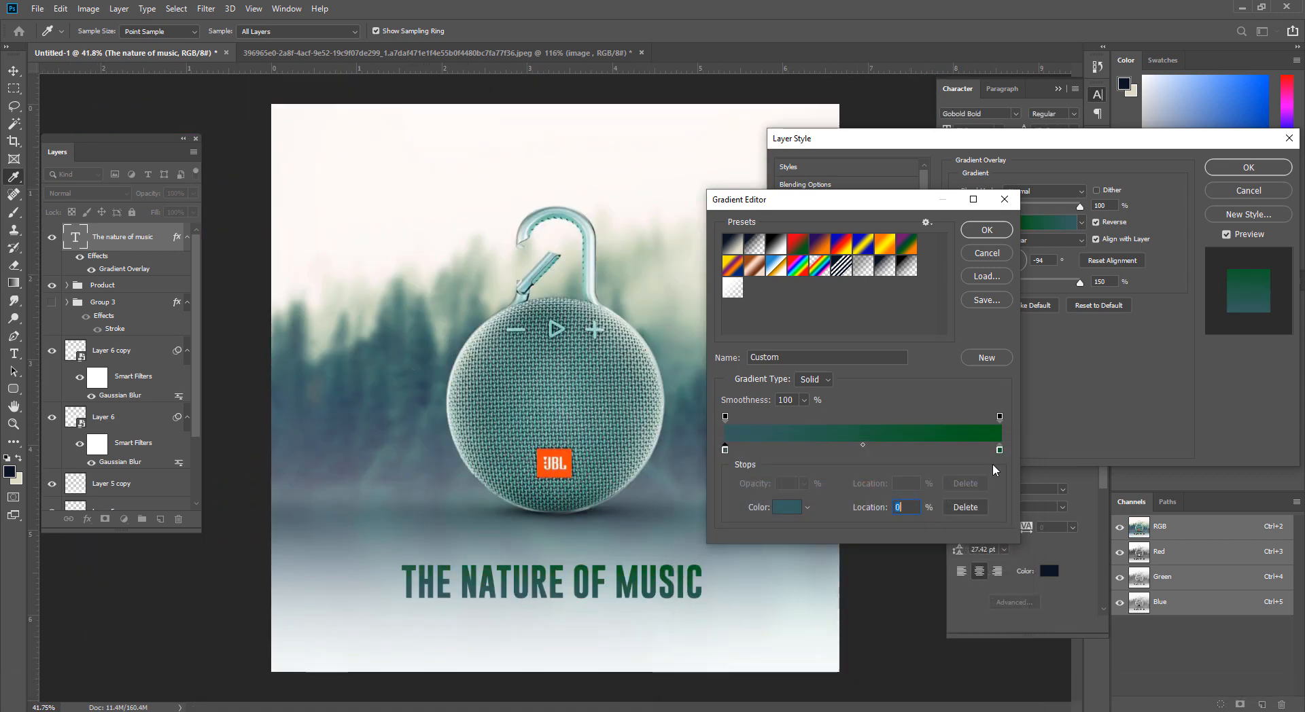
# Step: Edit the gradient's green stop colour, trying samples from the misty trees, the speaker mesh and its rim
pyautogui.click(999, 450)
pyautogui.click(789, 509)
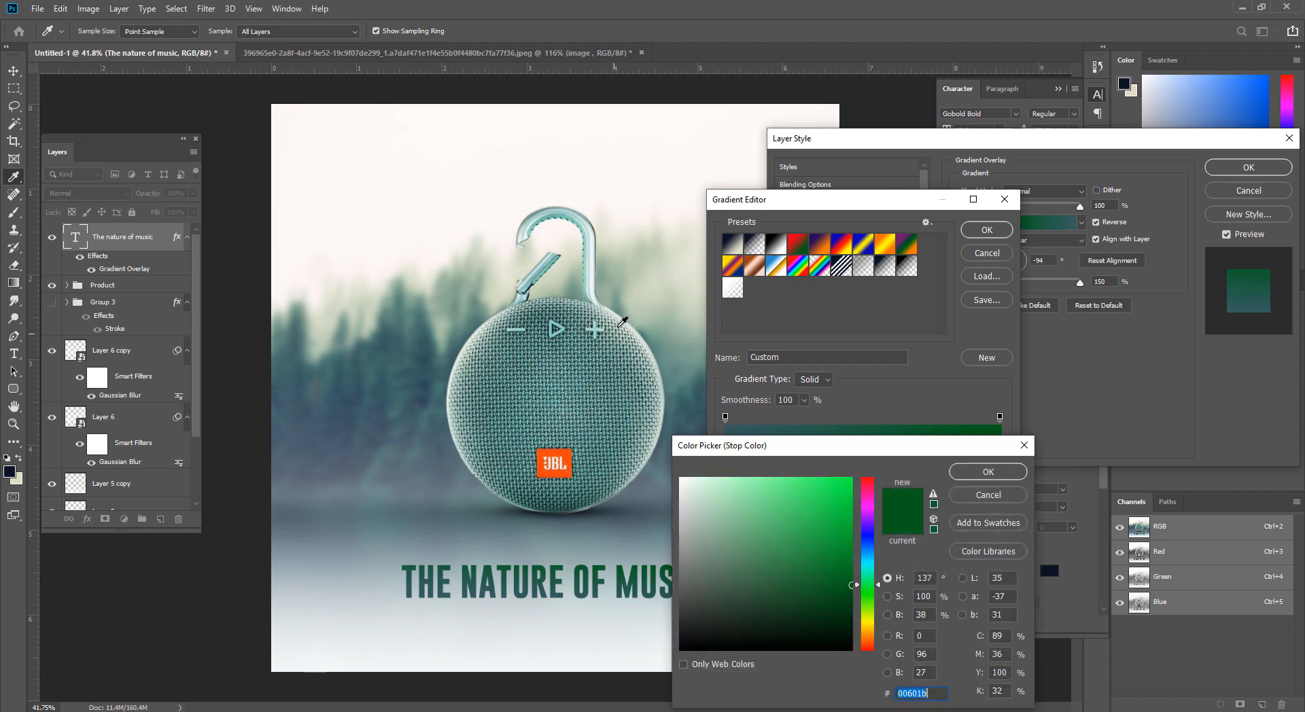
pyautogui.click(653, 288)
pyautogui.click(657, 276)
pyautogui.click(650, 274)
pyautogui.click(622, 313)
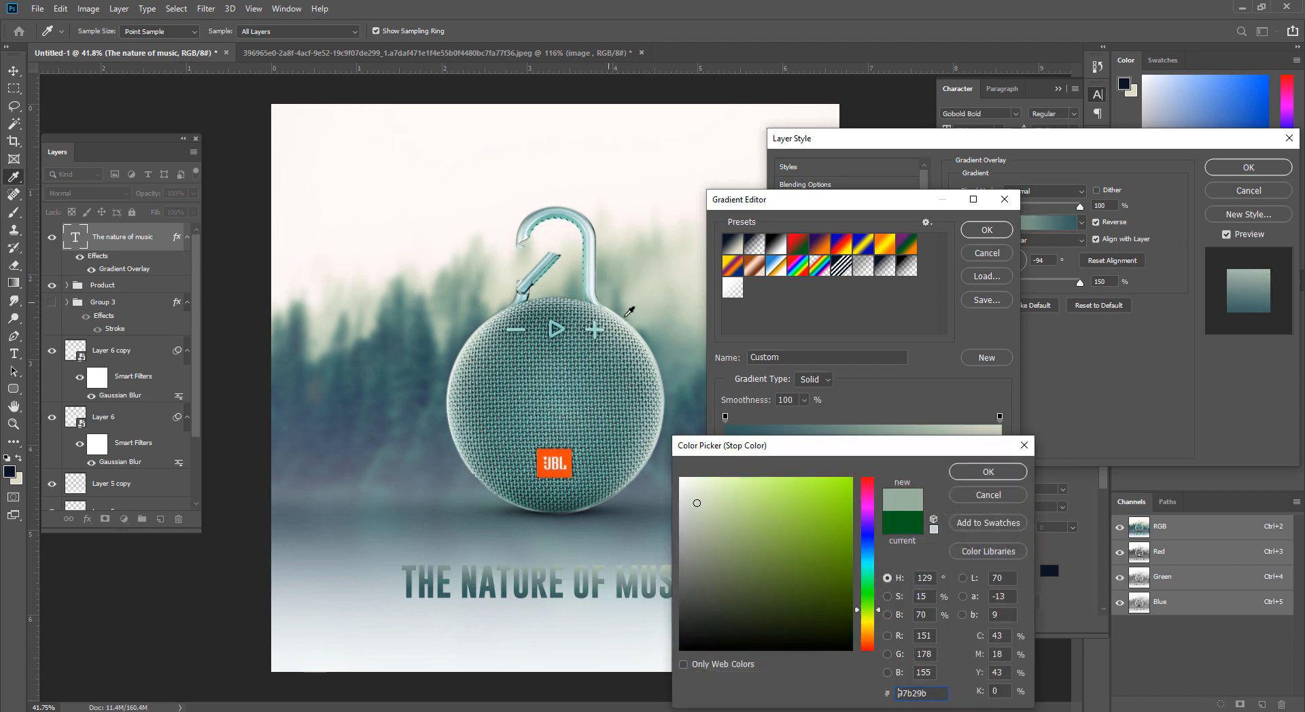
pyautogui.click(651, 352)
pyautogui.click(666, 420)
pyautogui.click(614, 409)
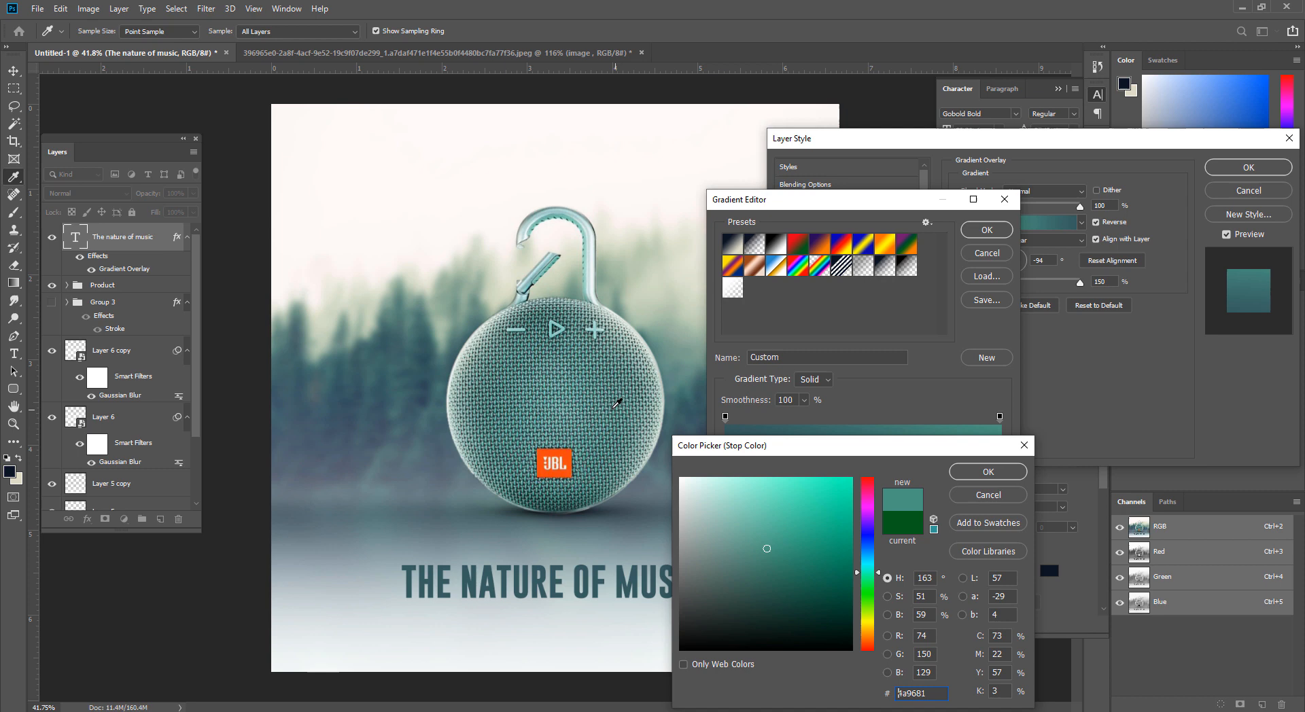
pyautogui.click(576, 392)
pyautogui.click(638, 430)
pyautogui.click(642, 426)
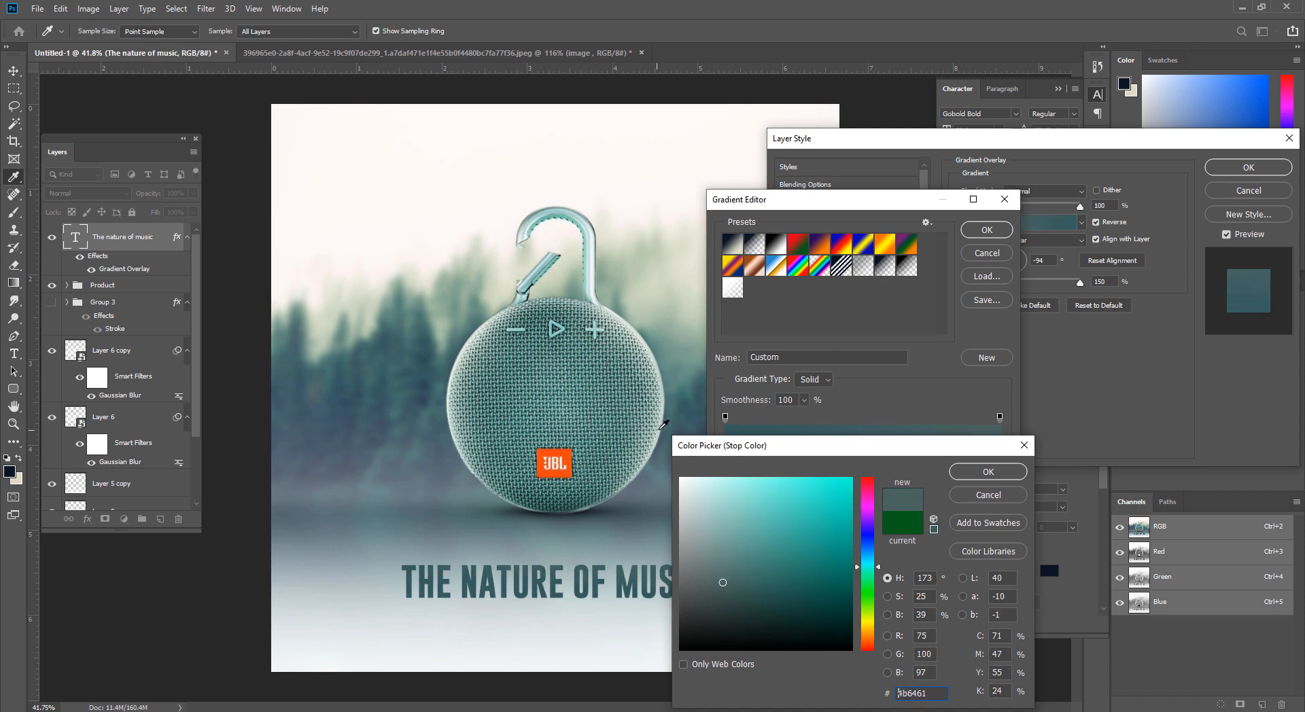
pyautogui.click(663, 420)
# Step: Try pale green and dark teal samples from the misty trees and hazy sky for the gradient's green stop
pyautogui.moveTo(597, 475); pyautogui.dragTo(662, 489)
pyautogui.moveTo(662, 537); pyautogui.dragTo(469, 355)
pyautogui.click(601, 251)
pyautogui.click(625, 132)
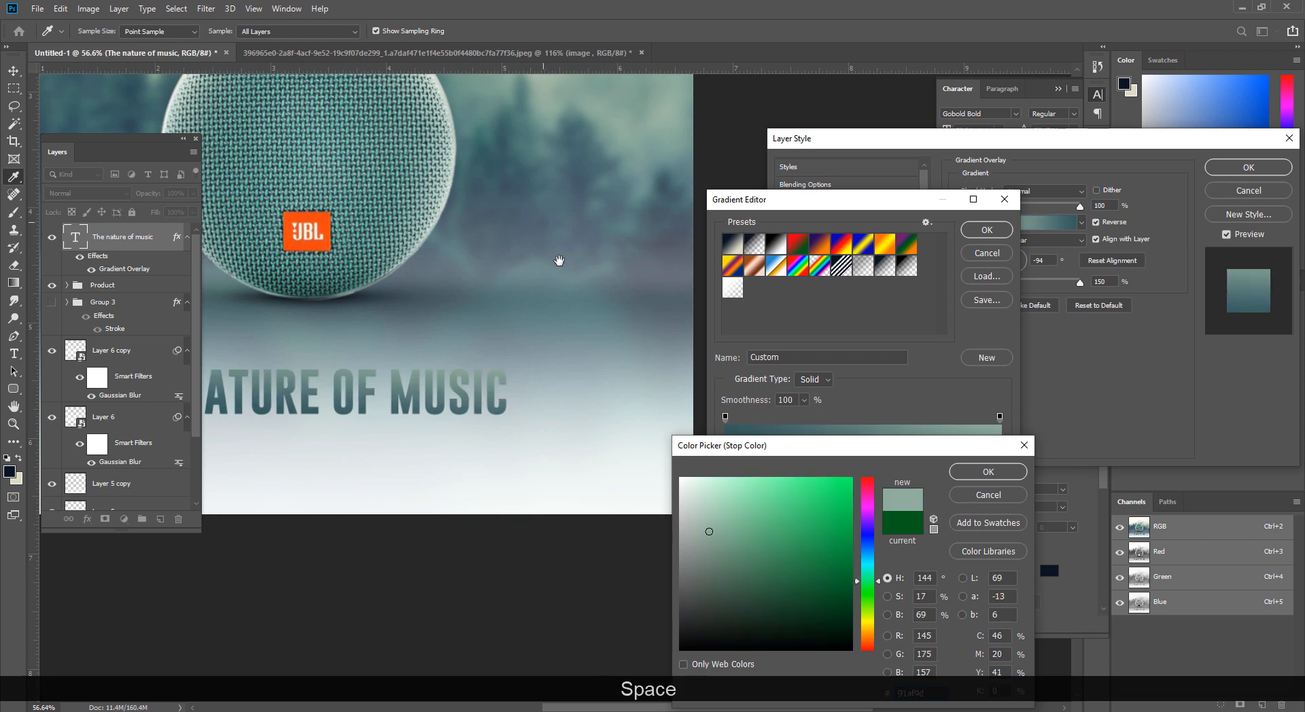
pyautogui.moveTo(578, 319); pyautogui.dragTo(542, 453)
pyautogui.click(497, 274)
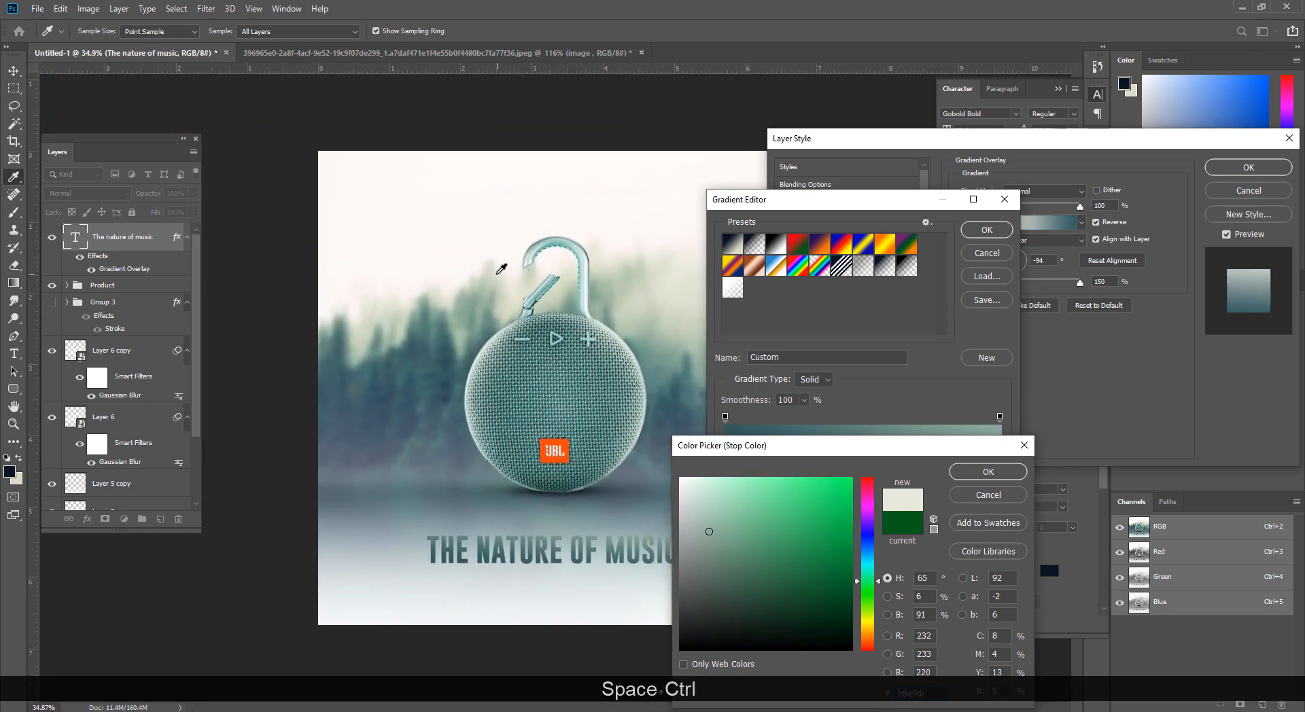
pyautogui.click(500, 309)
pyautogui.click(456, 339)
pyautogui.click(429, 372)
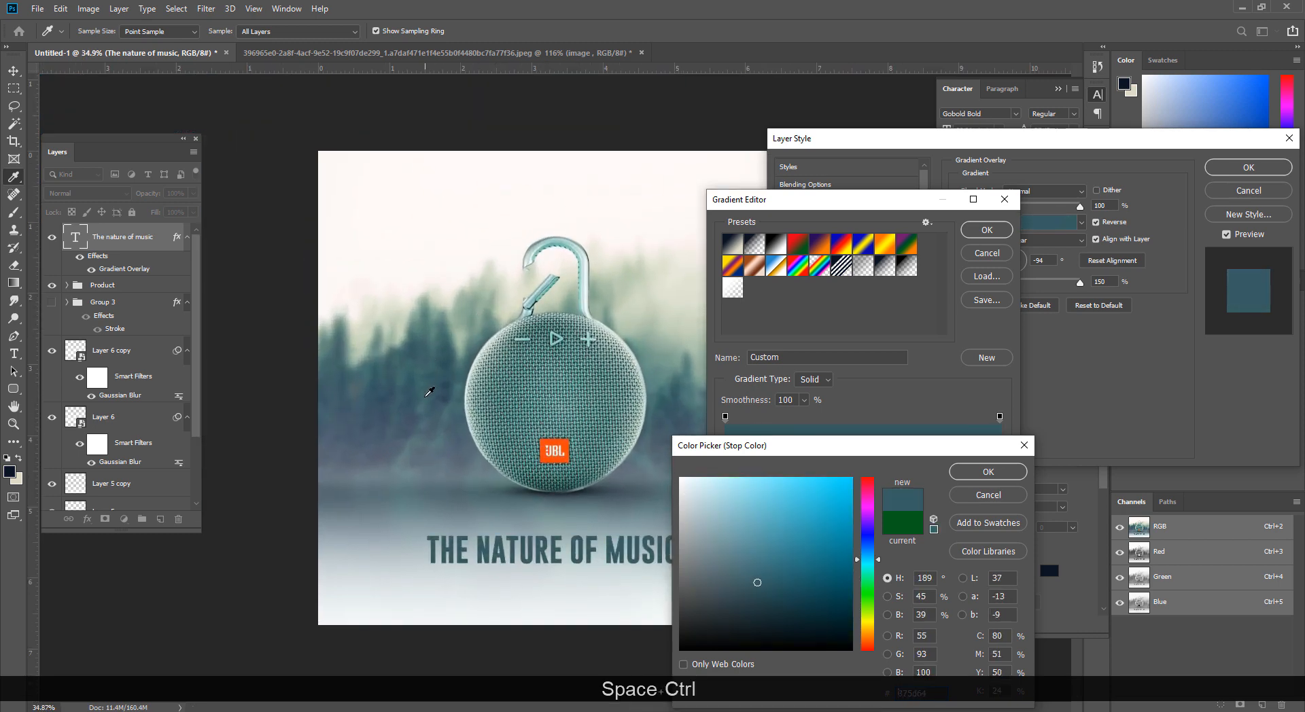
pyautogui.click(423, 416)
pyautogui.click(346, 345)
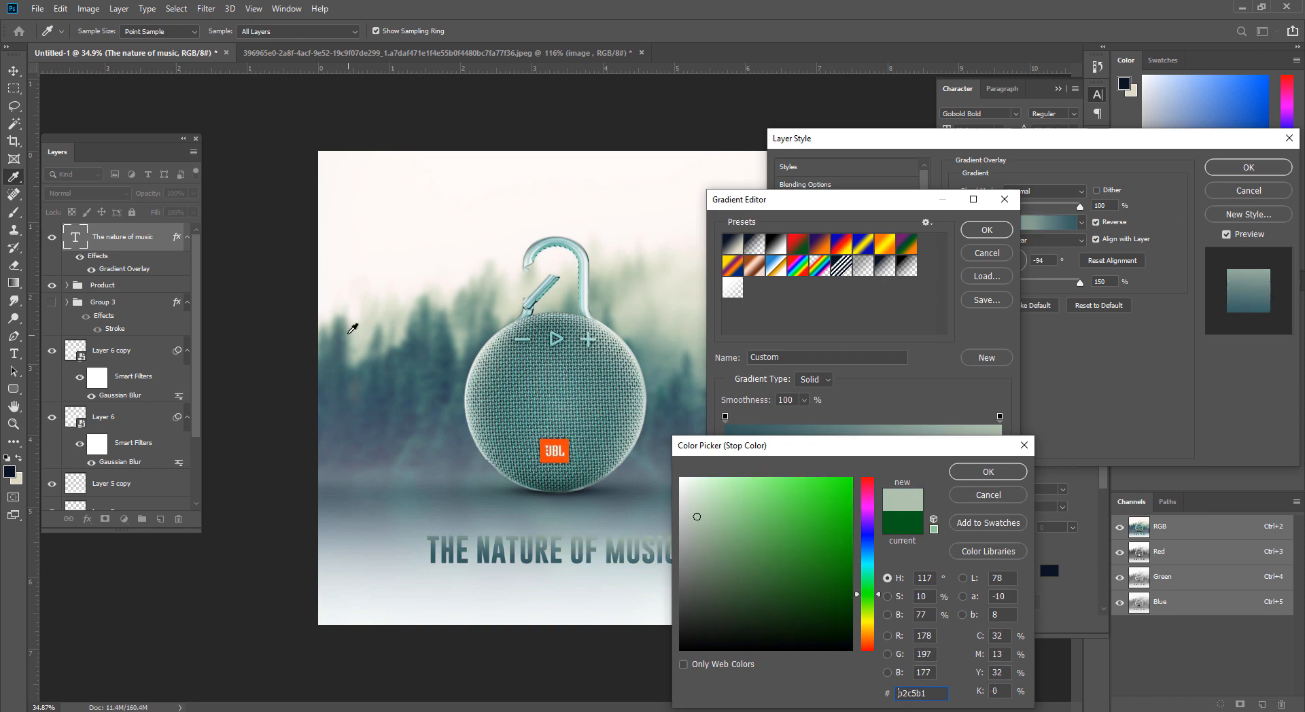
pyautogui.click(349, 326)
pyautogui.click(346, 325)
pyautogui.click(338, 318)
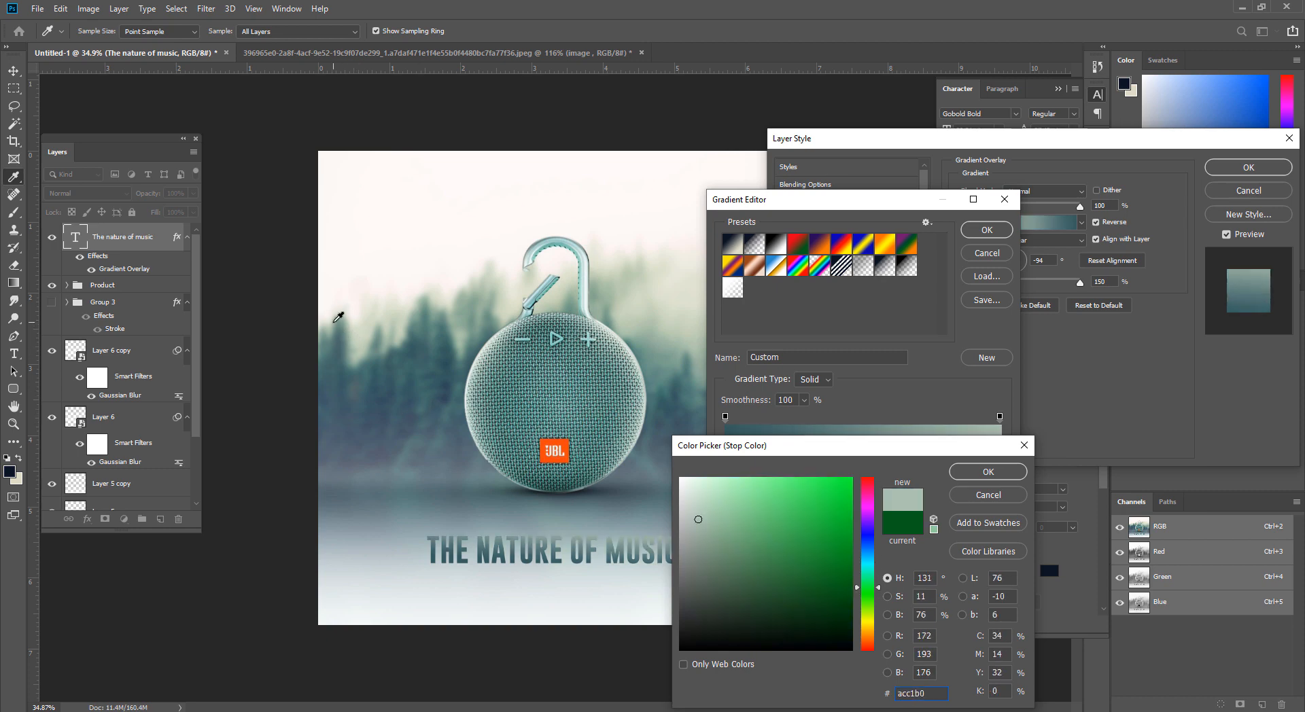
# Step: Try slate blue and muted teal samples from the mist around the speaker and the nearby trees for the gradient's green stop
pyautogui.moveTo(561, 426)
pyautogui.mouseDown()
pyautogui.moveTo(501, 412)
pyautogui.moveTo(531, 405)
pyautogui.moveTo(513, 407)
pyautogui.moveTo(549, 418)
pyautogui.mouseUp()
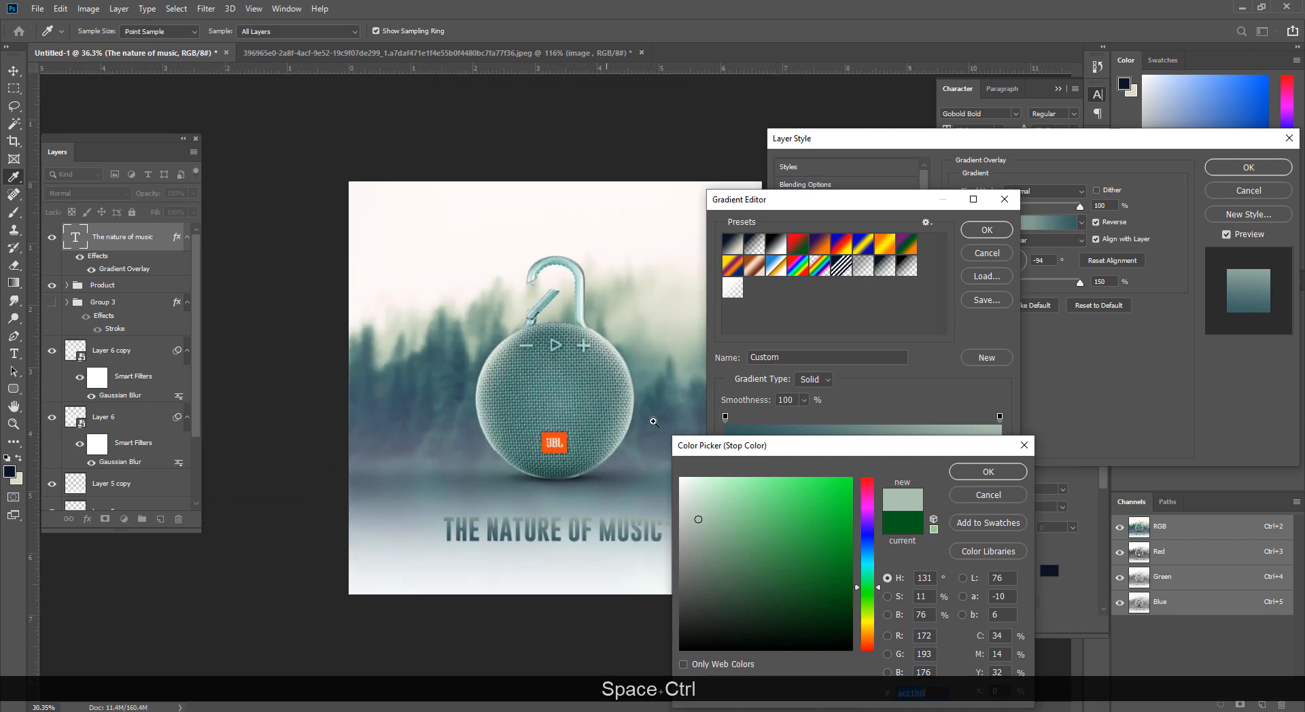
pyautogui.click(661, 416)
pyautogui.click(649, 415)
pyautogui.click(638, 449)
pyautogui.moveTo(638, 450); pyautogui.dragTo(569, 406)
pyautogui.click(557, 372)
pyautogui.moveTo(553, 599); pyautogui.dragTo(586, 599)
pyautogui.moveTo(531, 471); pyautogui.dragTo(459, 245)
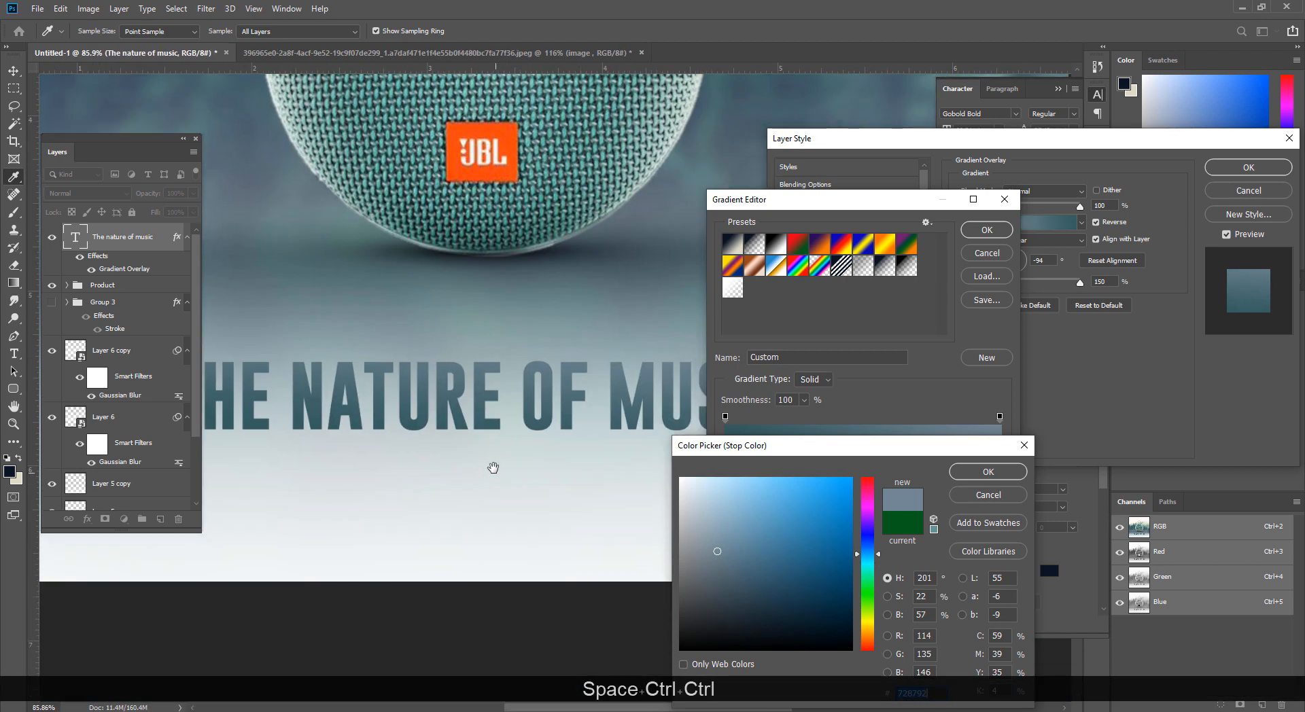
pyautogui.click(285, 231)
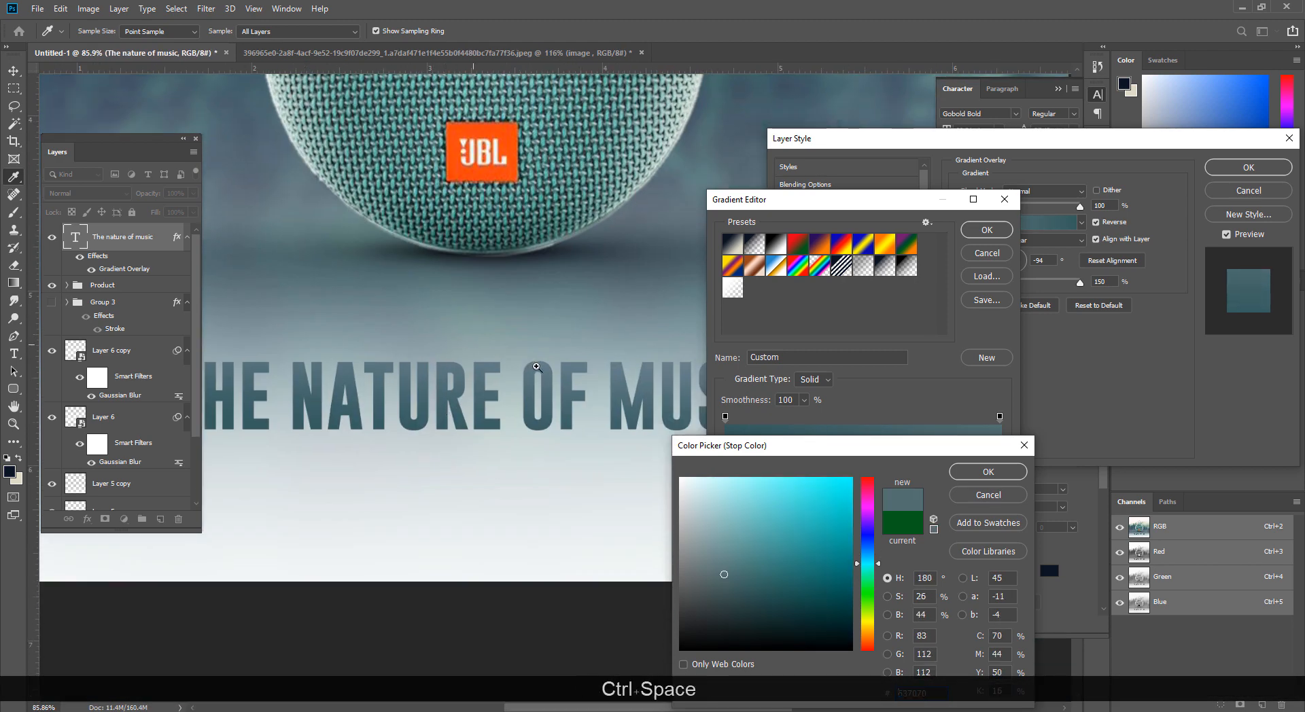
pyautogui.moveTo(524, 334); pyautogui.dragTo(488, 335)
pyautogui.click(448, 343)
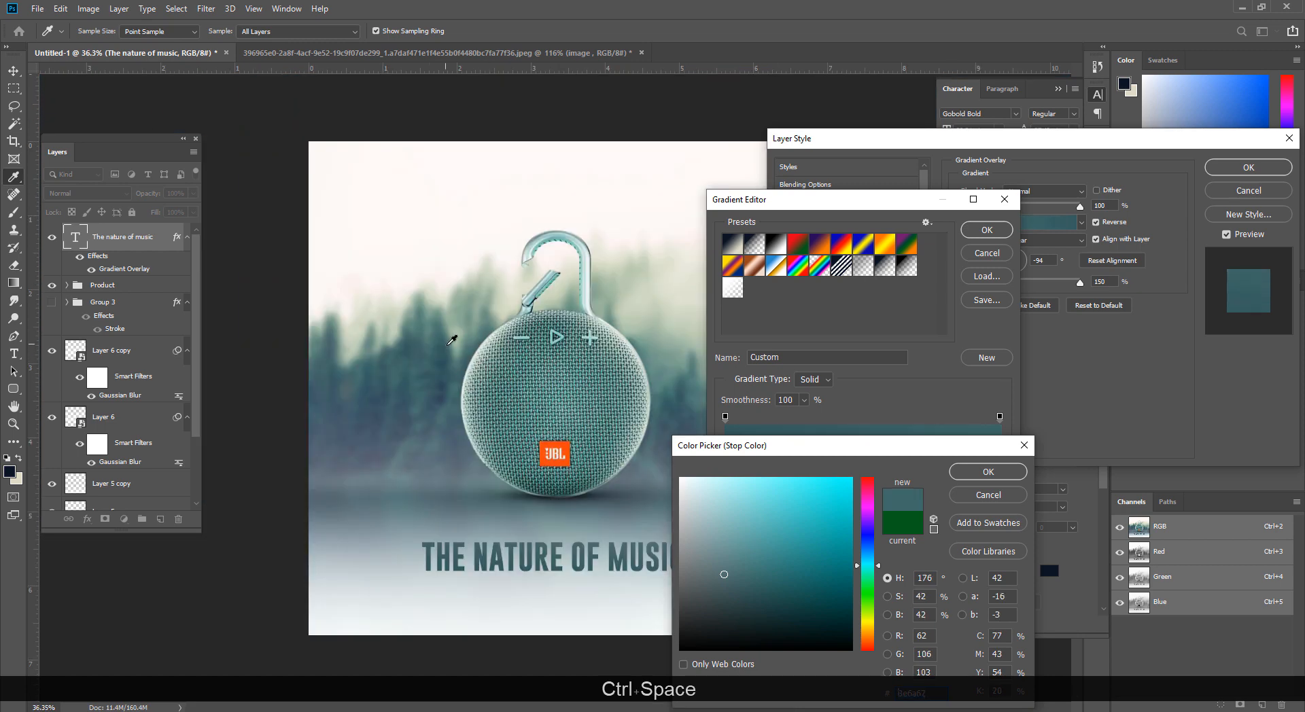
# Step: Try more saturated teal and blue hues for the gradient's green stop, ending on blue RGB 23, 90, 132
pyautogui.click(822, 559)
pyautogui.click(869, 581)
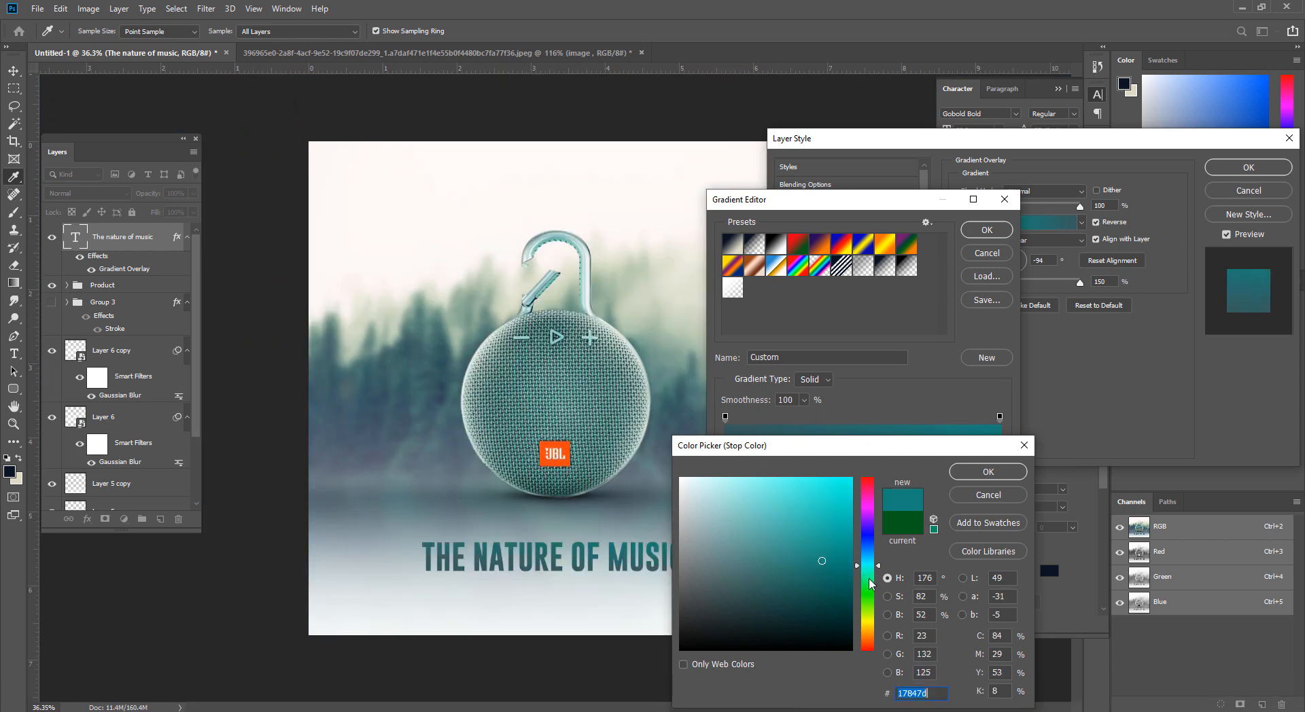
pyautogui.click(866, 557)
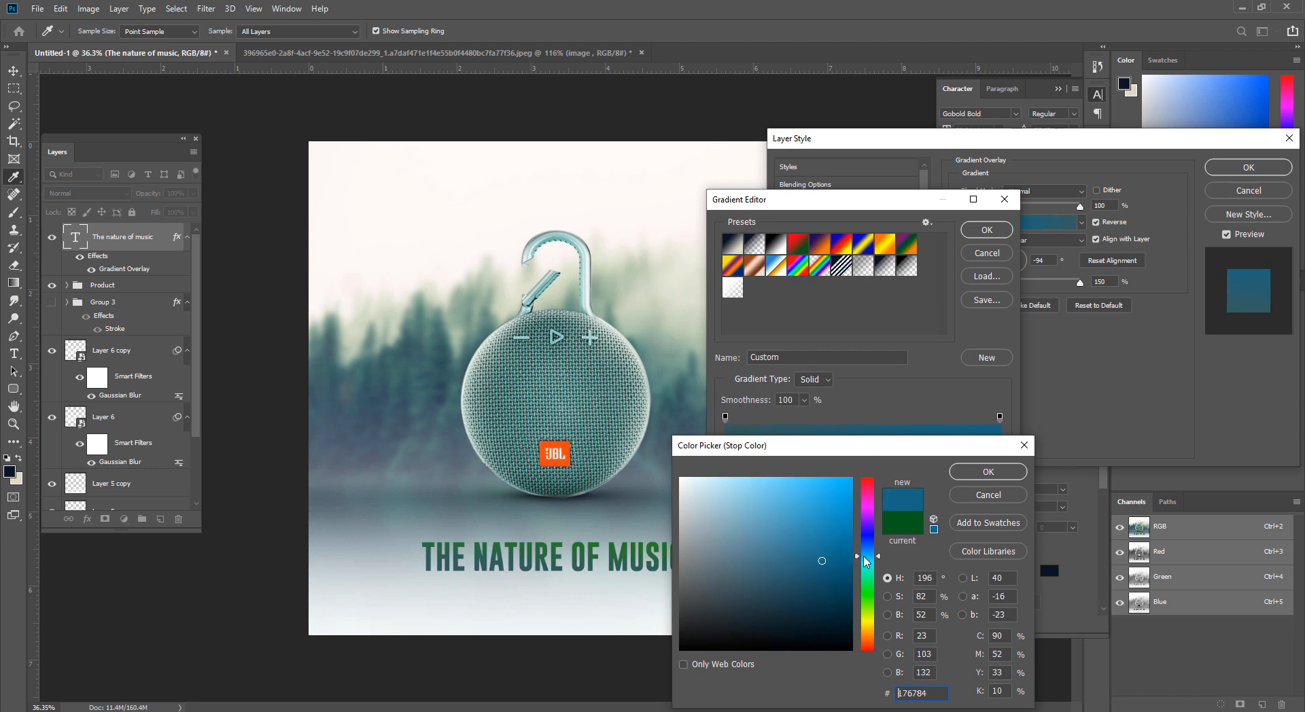
pyautogui.moveTo(867, 555); pyautogui.dragTo(869, 553)
# Step: Set the gradient's green stop to orange RGB 253, 71, 8, sampled from the JBL logo
pyautogui.keyDown('ctrl'); pyautogui.click(551, 505); pyautogui.keyUp('ctrl')
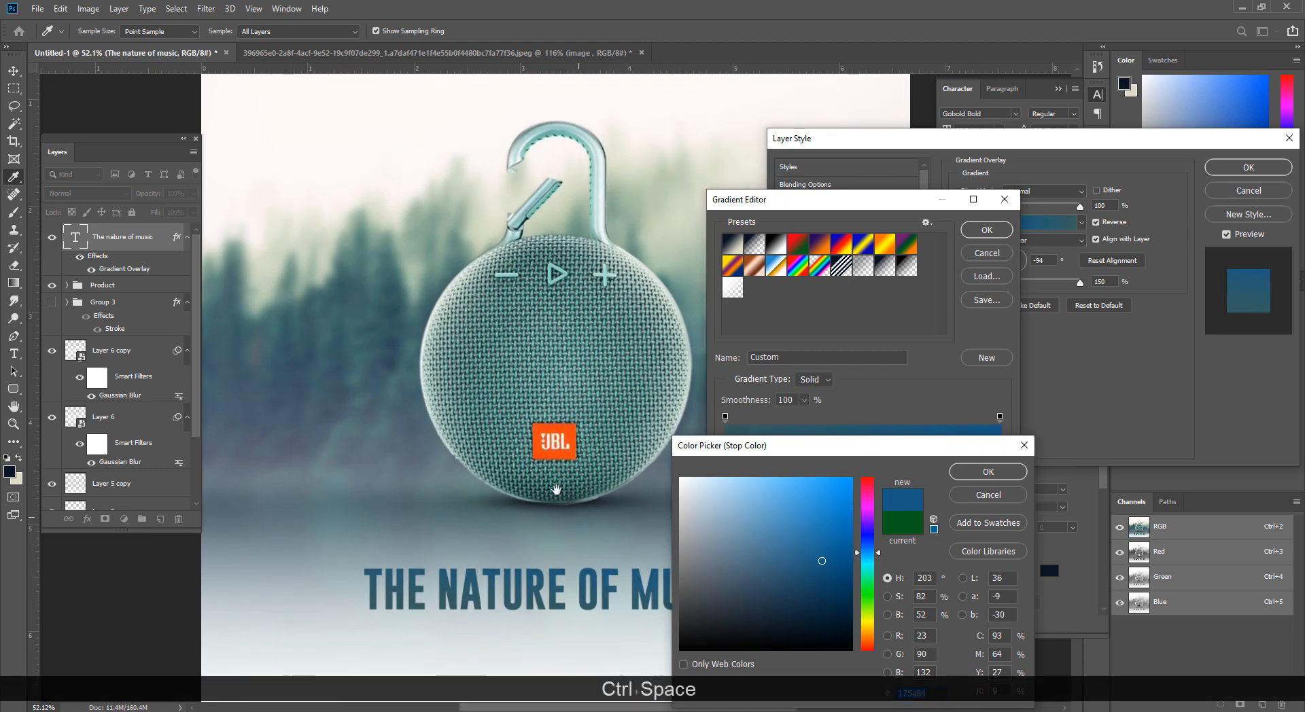
pyautogui.click(455, 327)
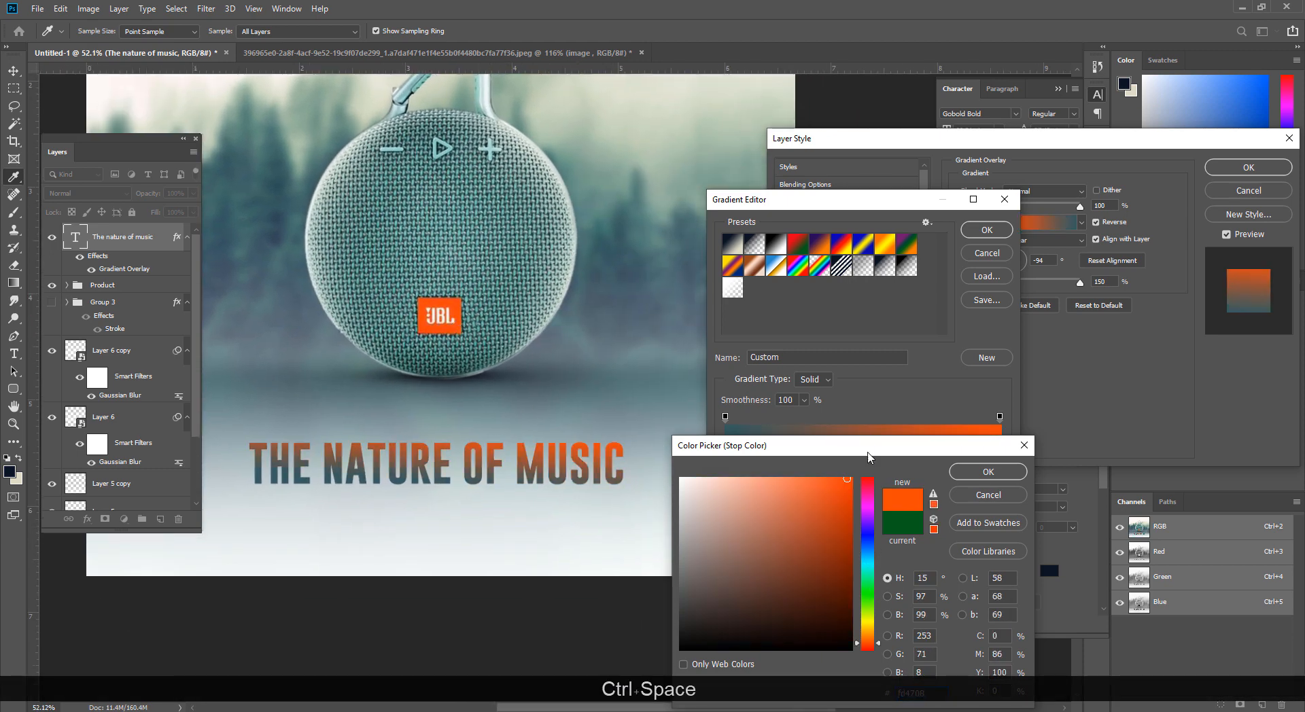
pyautogui.click(993, 480)
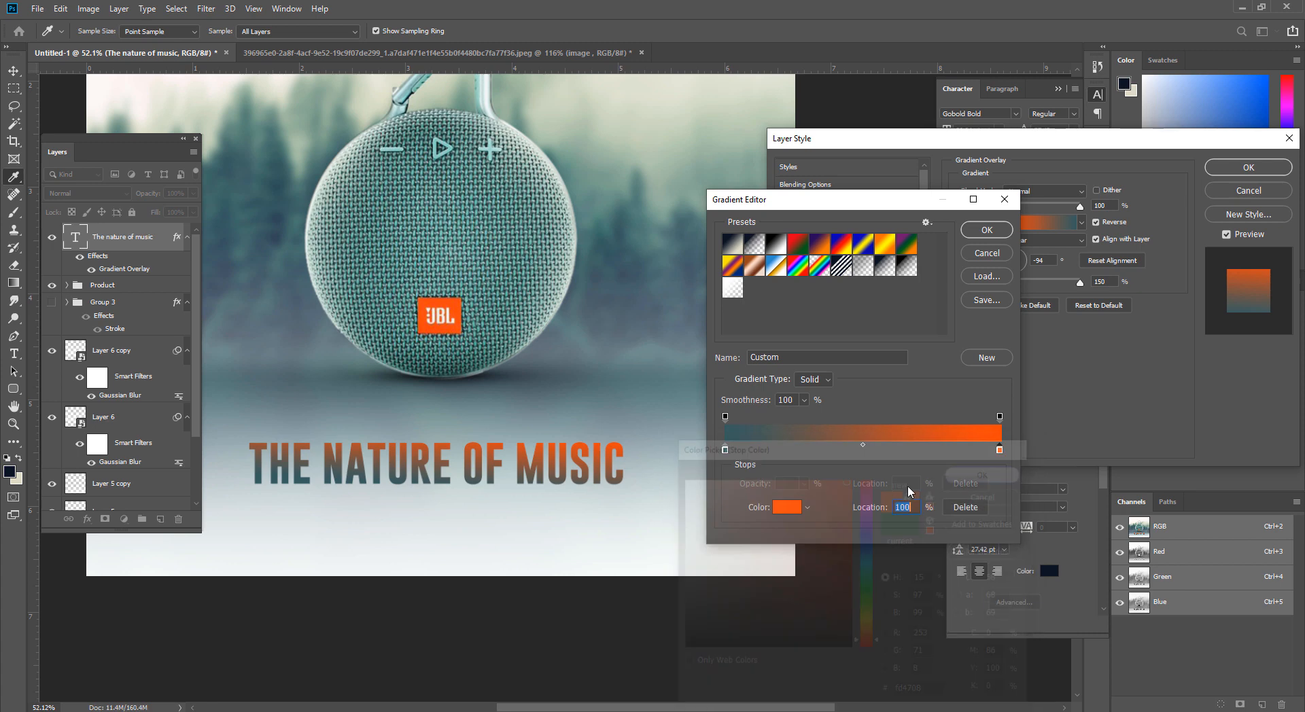
# Step: Change the gradient's dark teal stop to RGB 61, 118, 112, sampled from the speaker mesh
pyautogui.click(725, 450)
pyautogui.click(782, 507)
pyautogui.click(630, 138)
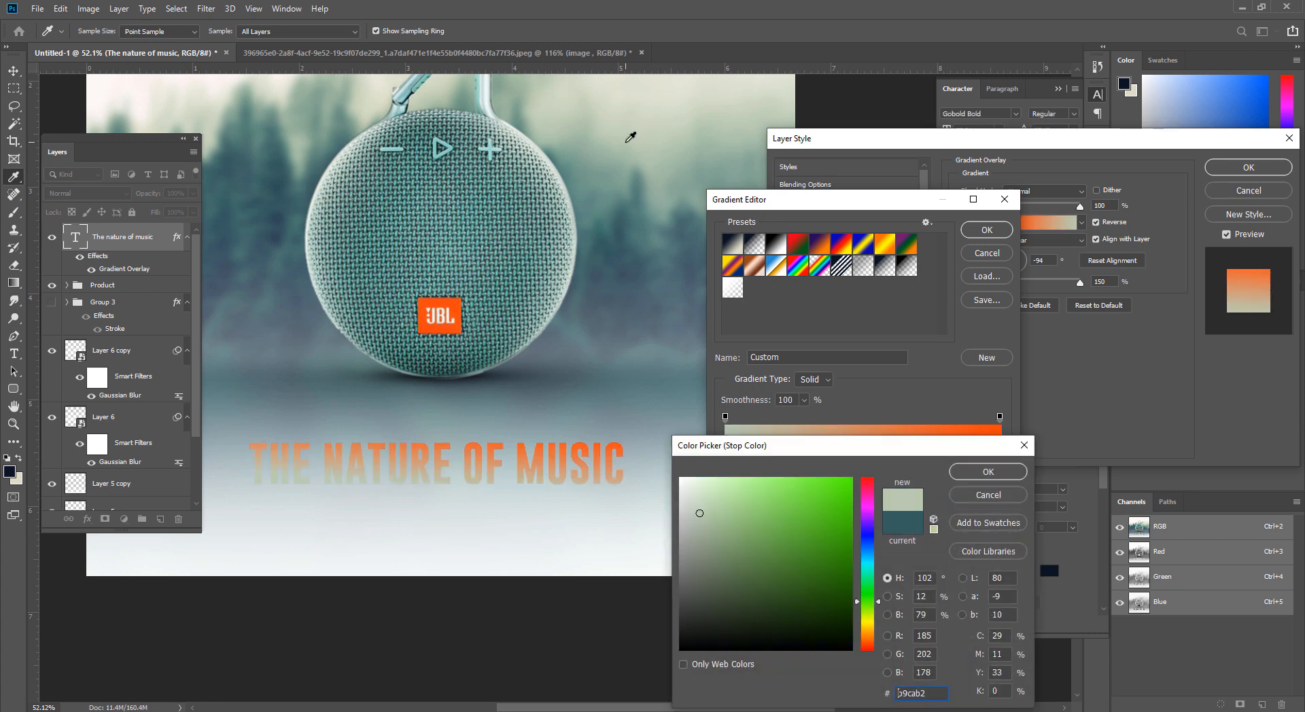
pyautogui.moveTo(627, 162); pyautogui.dragTo(634, 259)
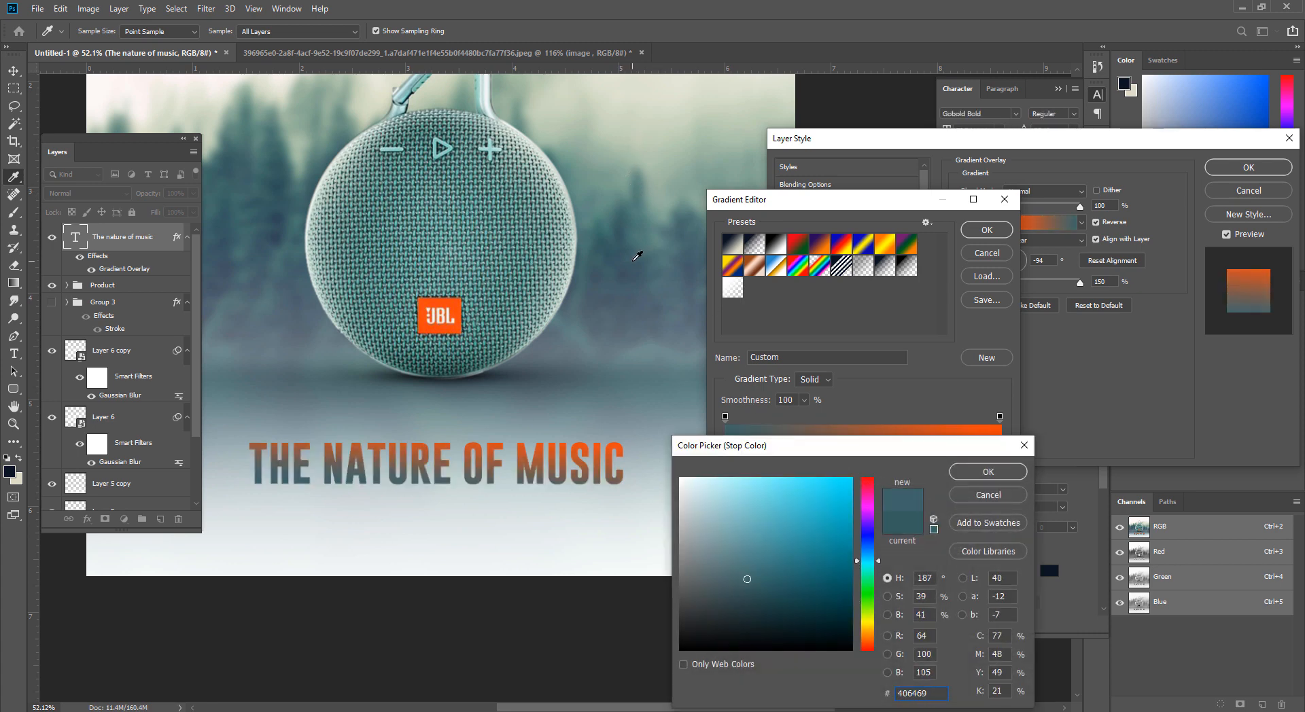
pyautogui.click(582, 299)
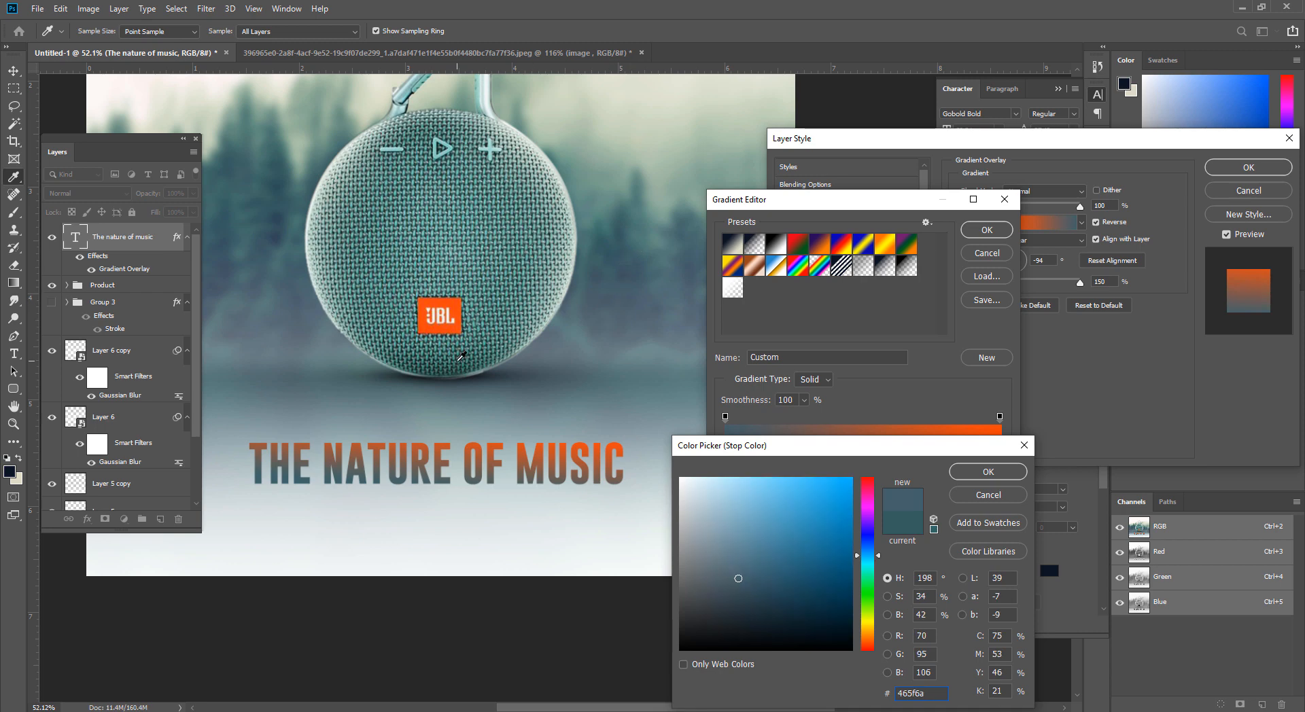
pyautogui.moveTo(460, 355); pyautogui.dragTo(457, 274)
pyautogui.moveTo(540, 451); pyautogui.dragTo(616, 438)
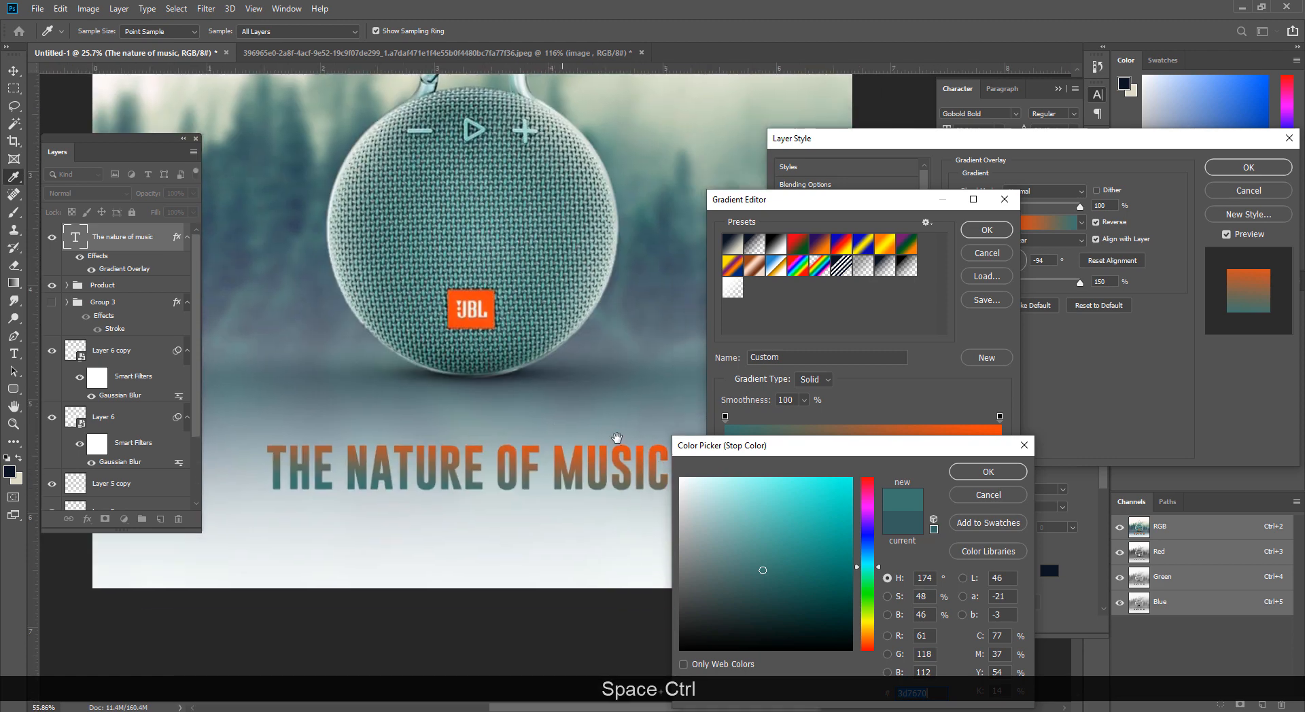
pyautogui.click(989, 472)
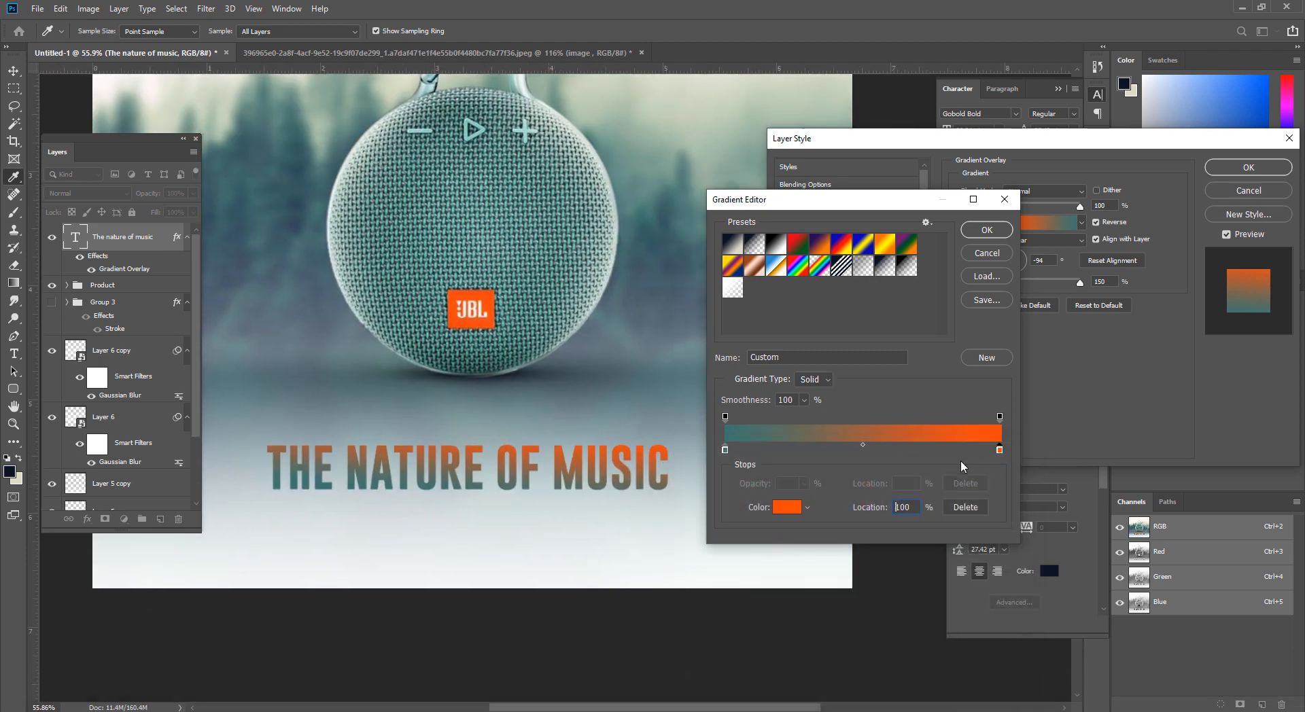
# Step: Try bright teal, softer teal RGB 63, 206, 161 and purple RGB 181, 63, 206 for the gradient's orange stop
pyautogui.click(787, 508)
pyautogui.moveTo(872, 561)
pyautogui.mouseDown()
pyautogui.moveTo(872, 615)
pyautogui.moveTo(872, 574)
pyautogui.mouseUp()
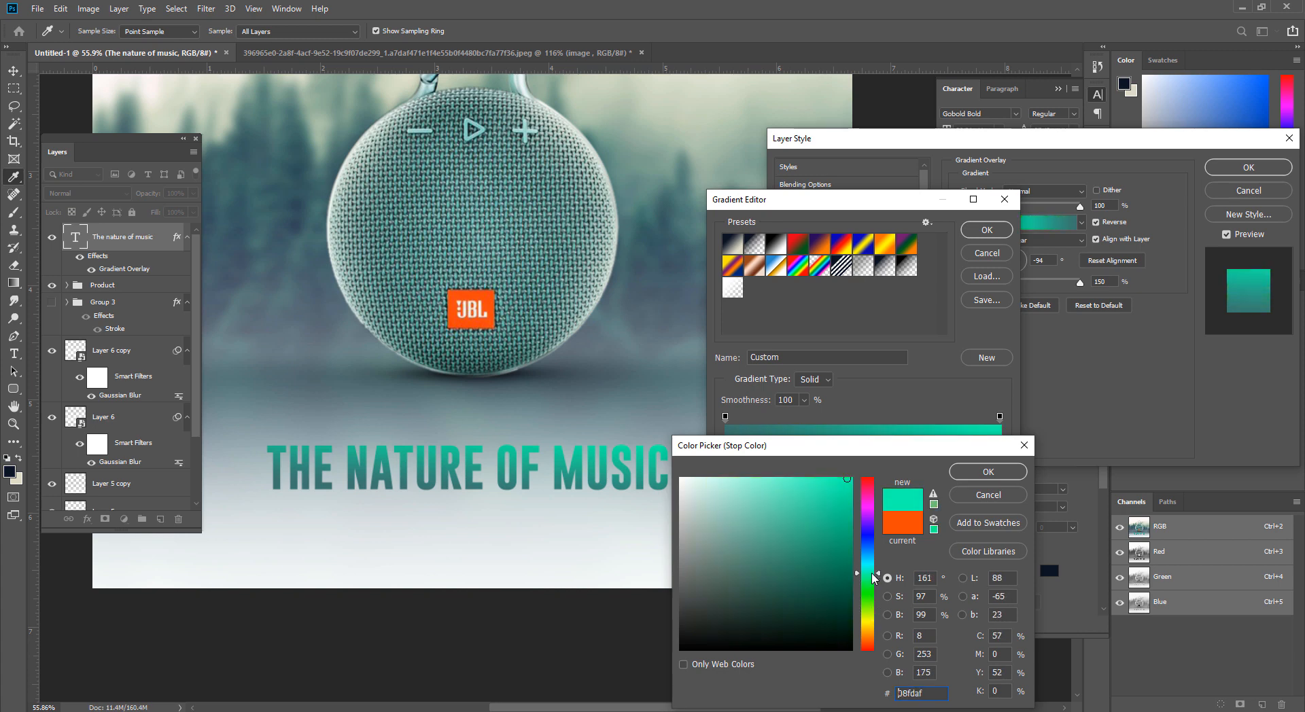
pyautogui.moveTo(798, 521); pyautogui.dragTo(803, 510)
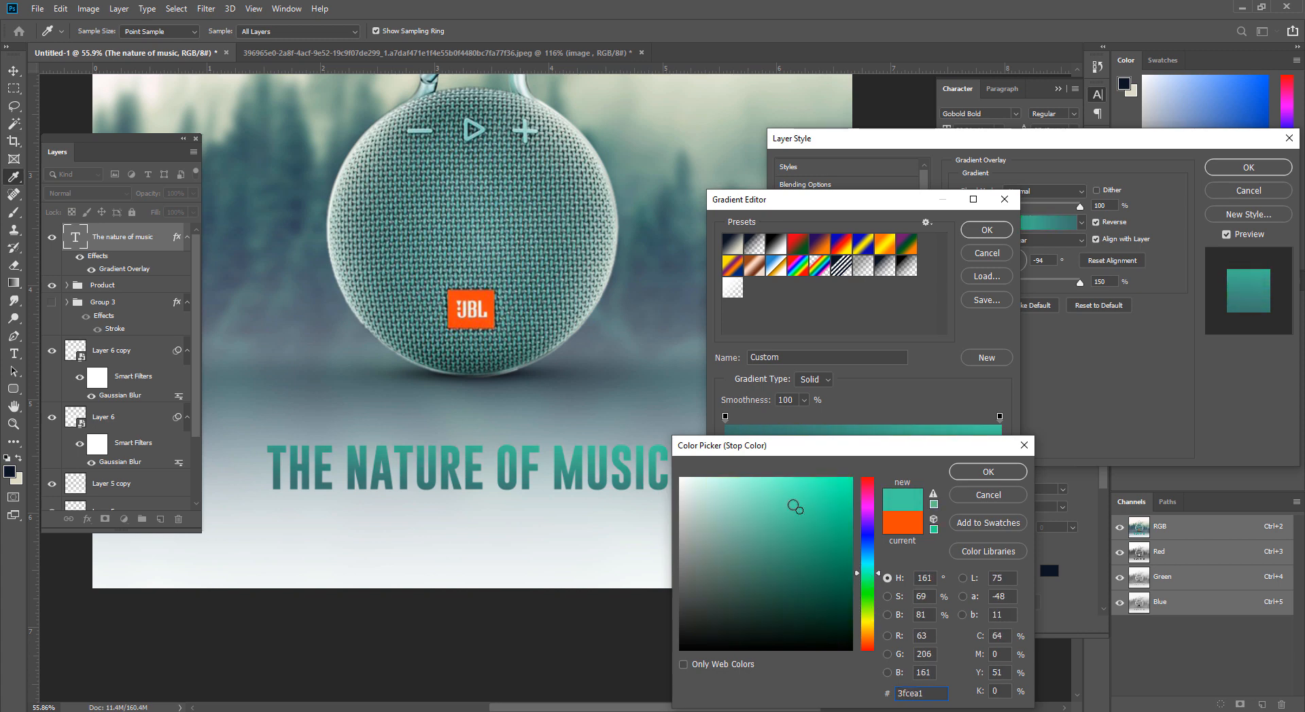
pyautogui.moveTo(871, 573); pyautogui.dragTo(874, 513)
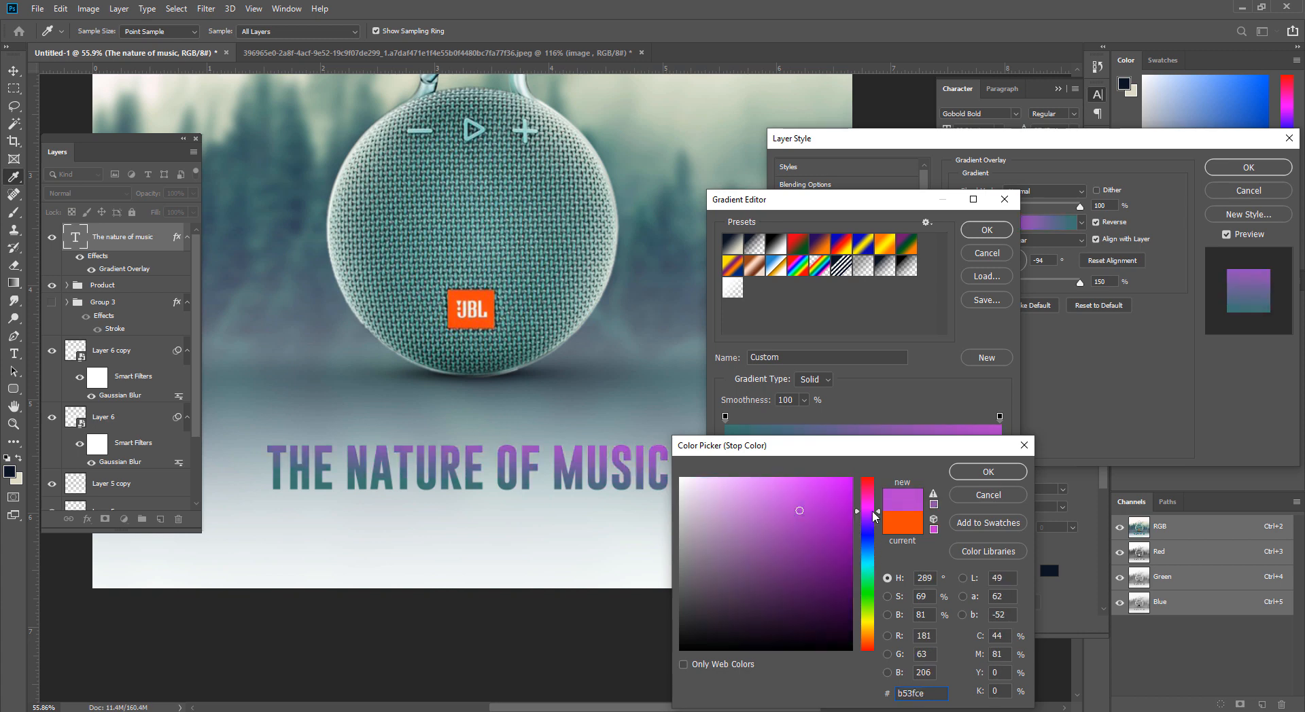
# Step: Resample the JBL logo's orange, RGB 251, 73, 14, for the gradient stop at the 100% end
pyautogui.moveTo(480, 441); pyautogui.dragTo(442, 442)
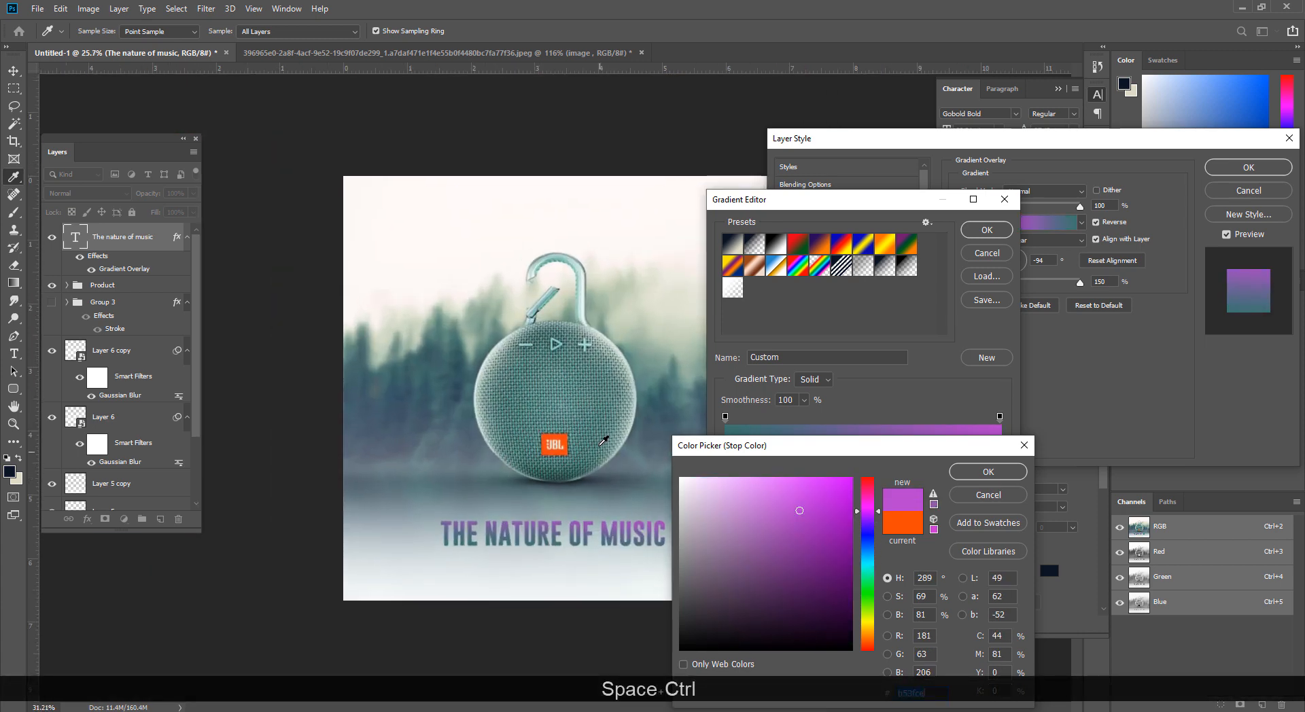
pyautogui.click(564, 439)
pyautogui.click(563, 443)
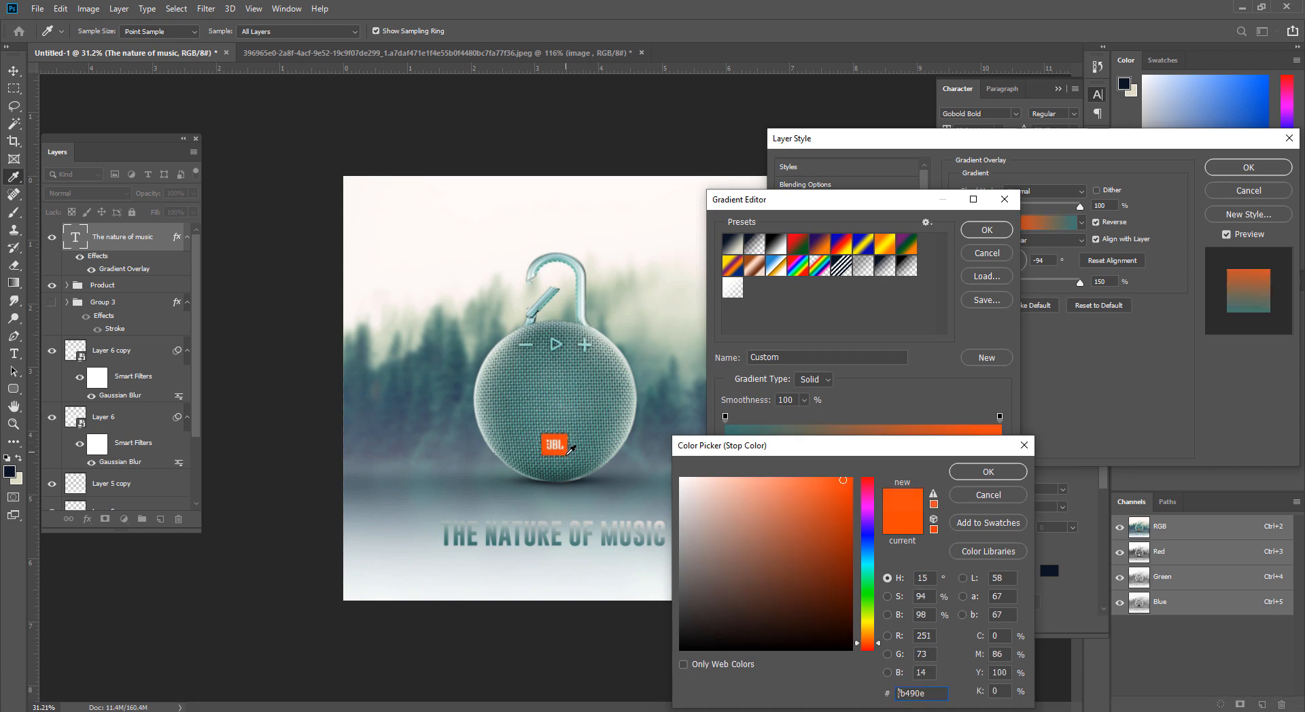
pyautogui.moveTo(563, 444); pyautogui.dragTo(552, 467)
# Step: Change the gradient's orange stop to pale green RGB 174, 194, 170, sampled from the misty trees, and apply the gradient
pyautogui.click(644, 303)
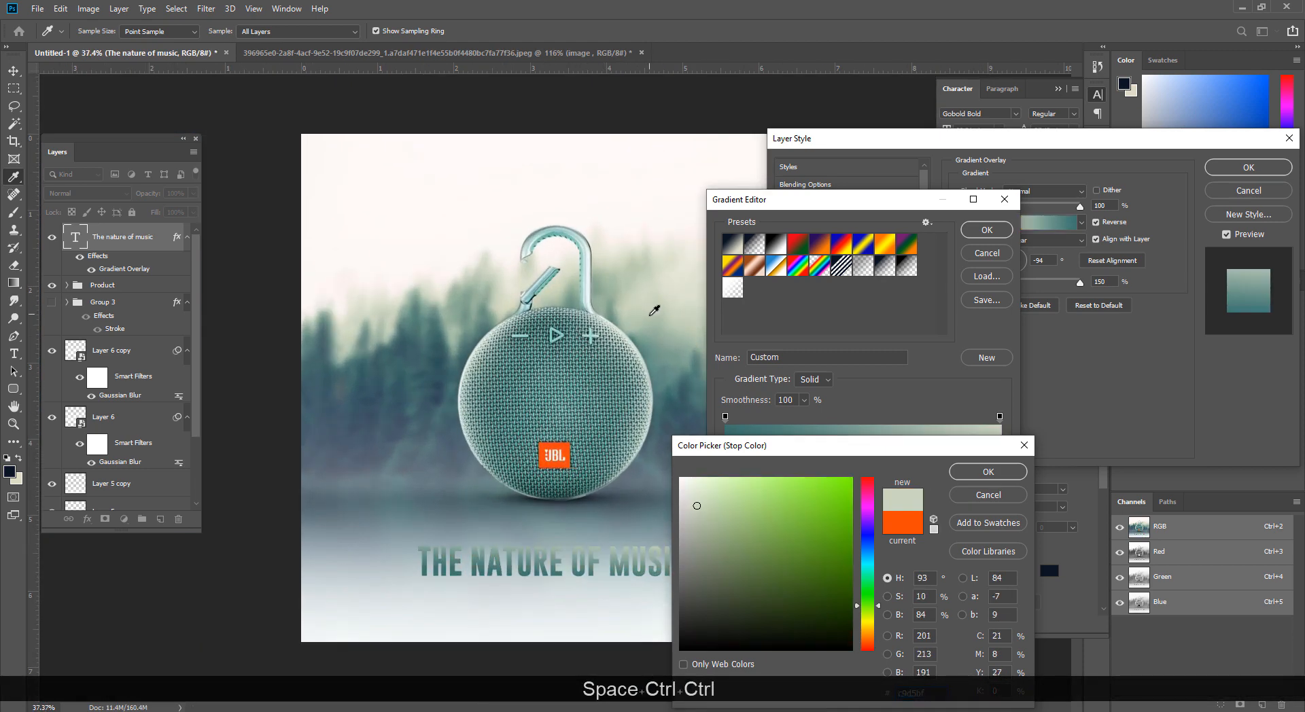
pyautogui.moveTo(654, 309); pyautogui.dragTo(535, 313)
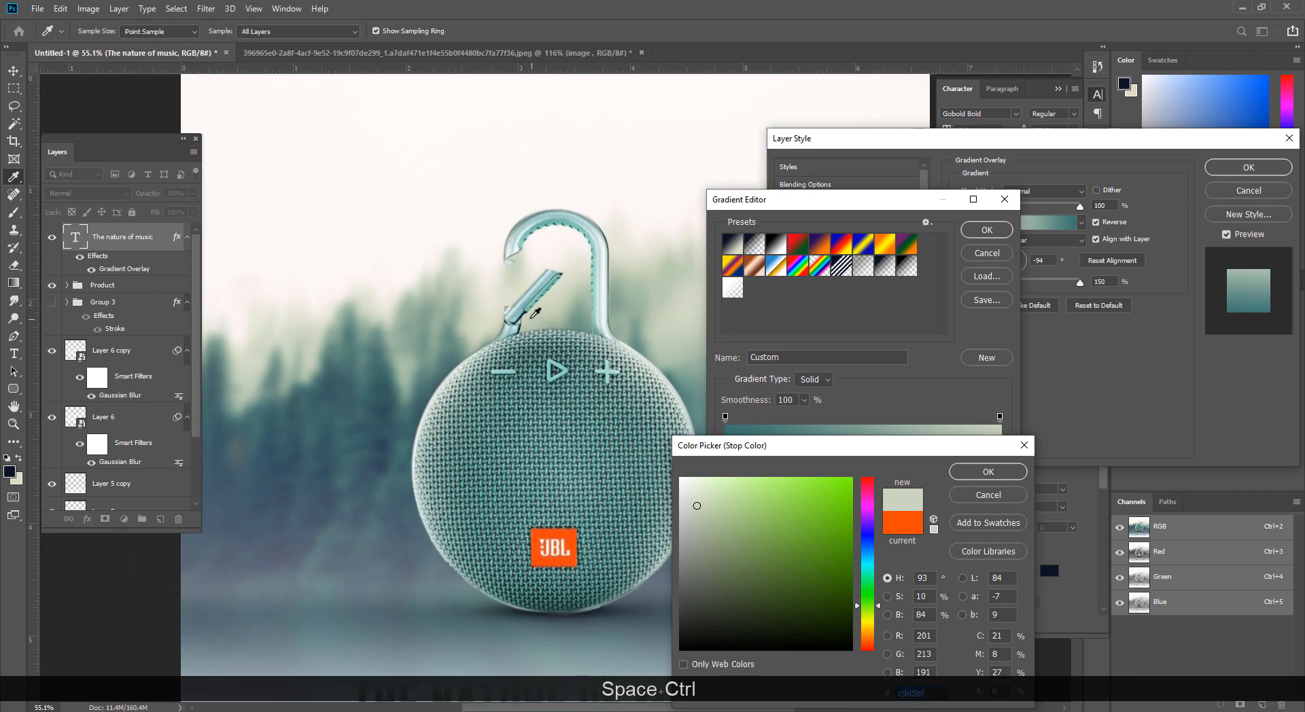
pyautogui.click(570, 303)
pyautogui.click(584, 294)
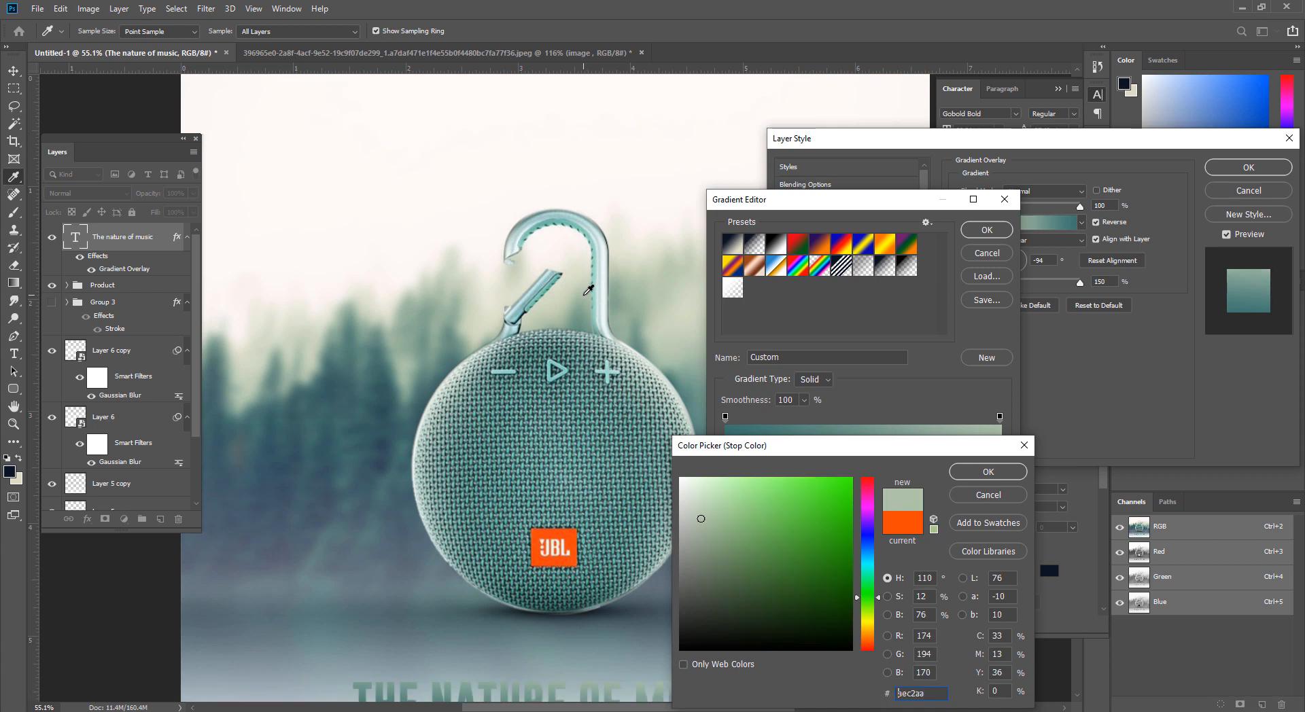
pyautogui.moveTo(564, 506); pyautogui.dragTo(457, 321)
pyautogui.moveTo(585, 532); pyautogui.dragTo(528, 539)
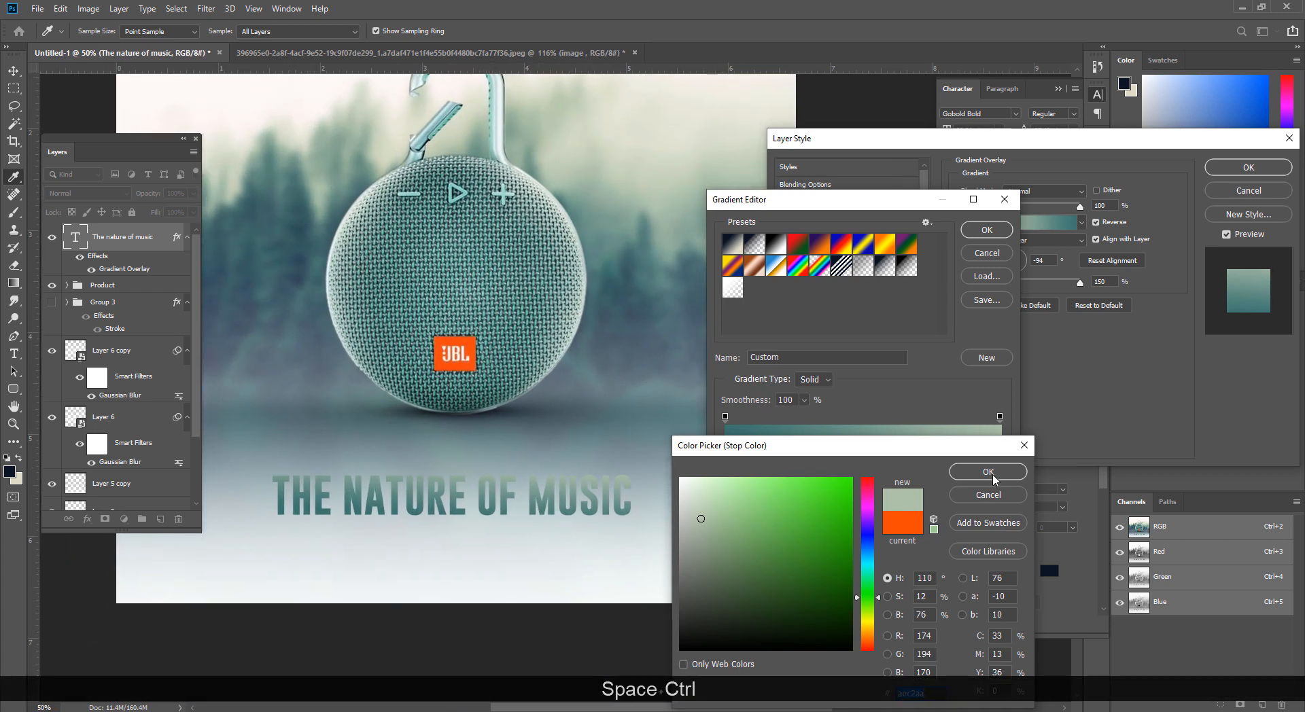
pyautogui.click(988, 472)
pyautogui.click(986, 230)
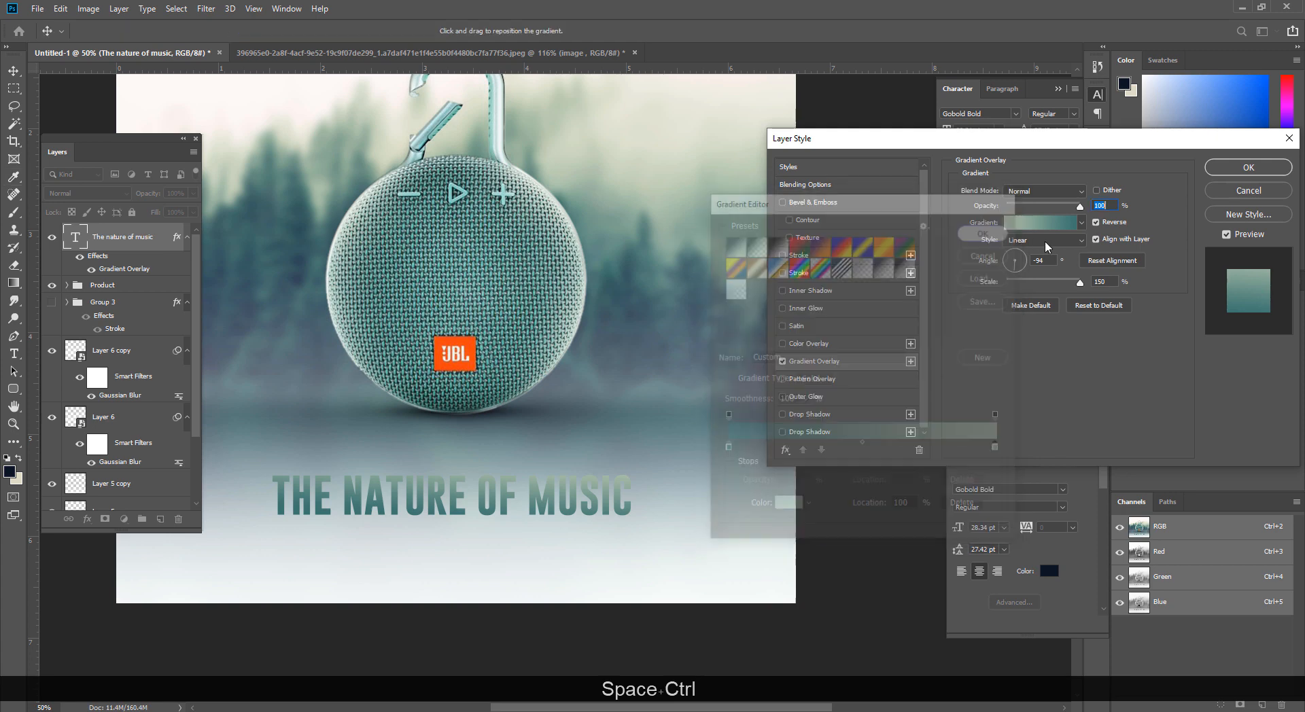
# Step: Turn off Reverse on the gradient overlay and change the gradient's pale green stop to light teal RGB 108, 196, 180
pyautogui.click(1097, 224)
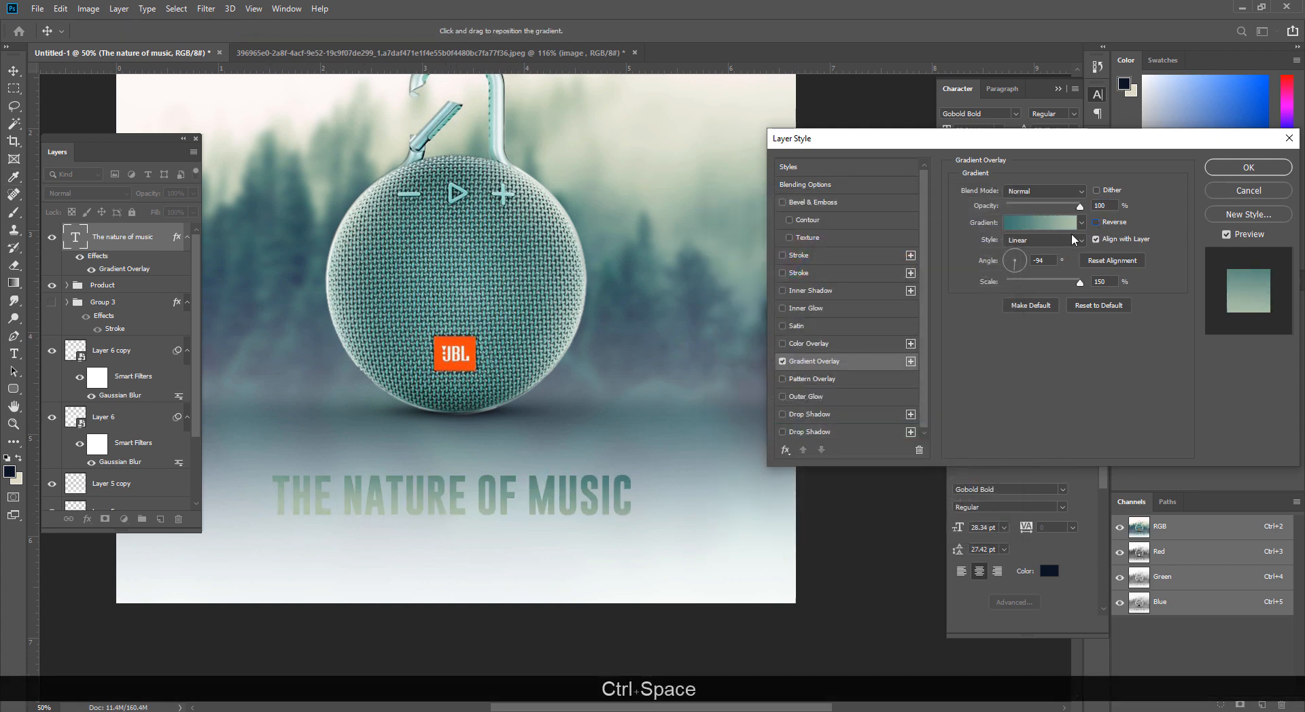
pyautogui.click(1061, 222)
pyautogui.click(997, 450)
pyautogui.doubleClick(901, 507)
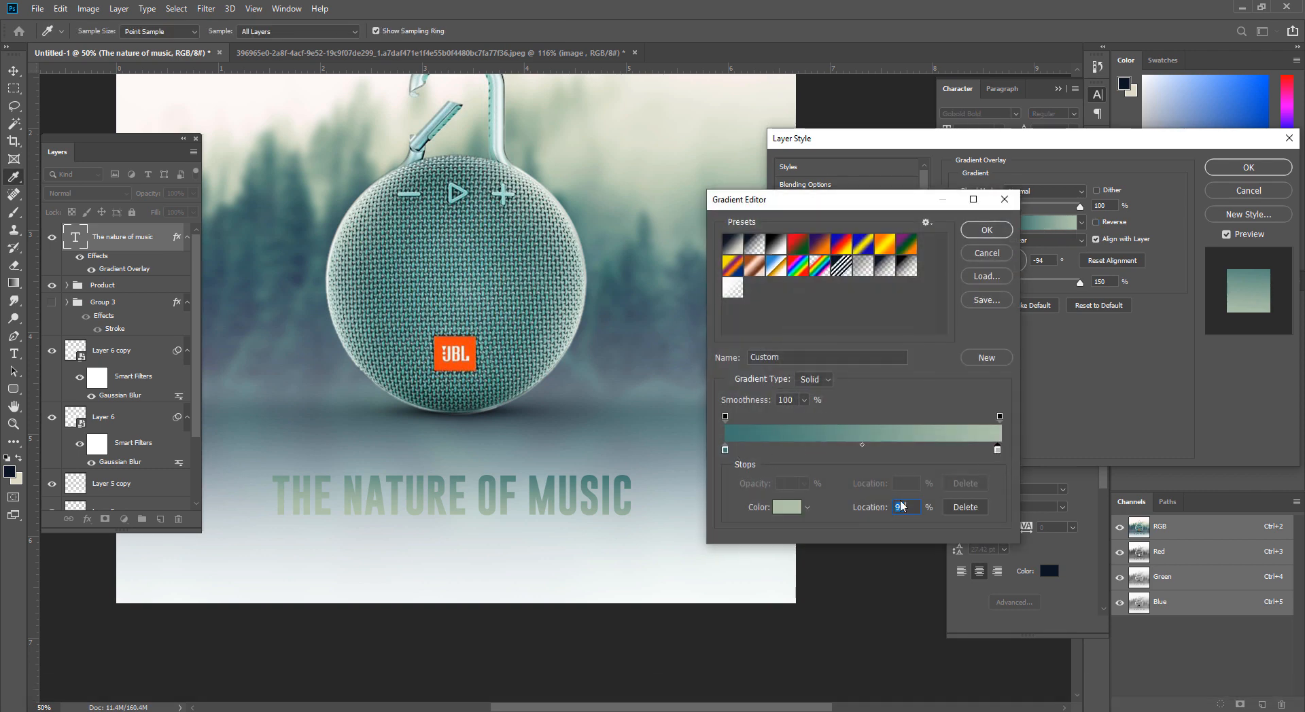
pyautogui.click(787, 507)
pyautogui.click(666, 121)
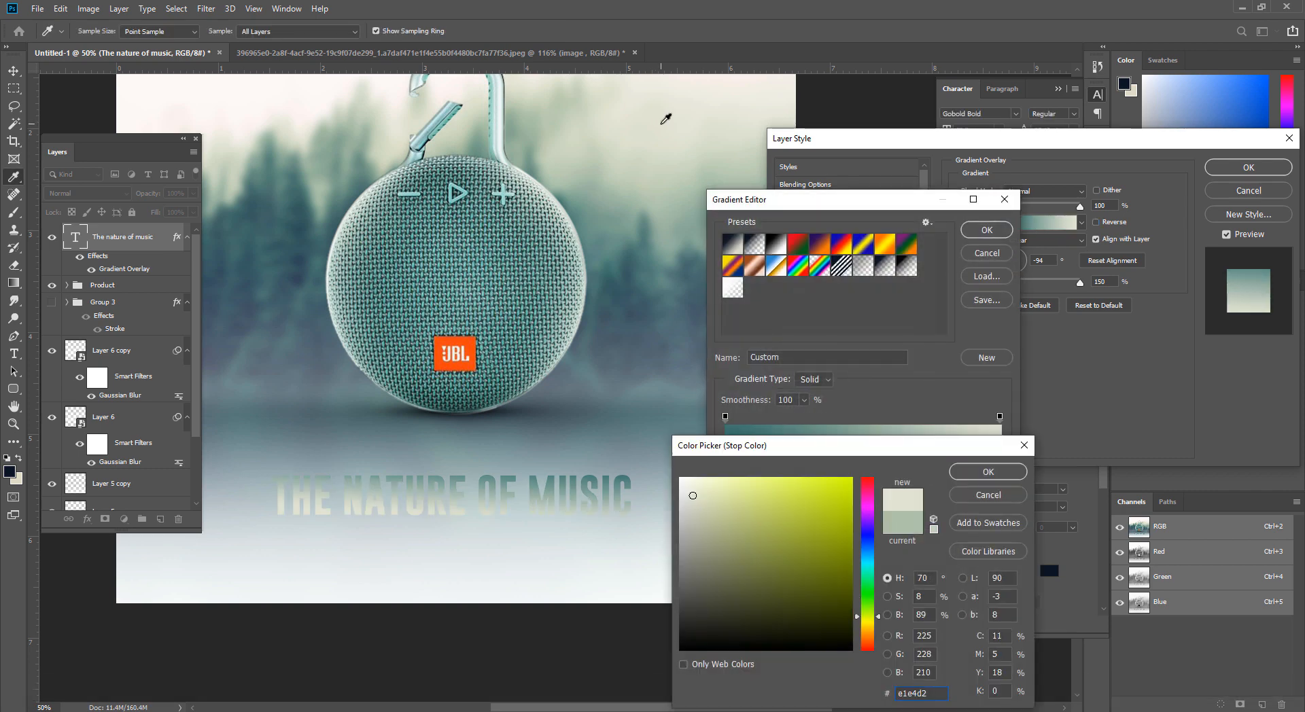
pyautogui.click(647, 233)
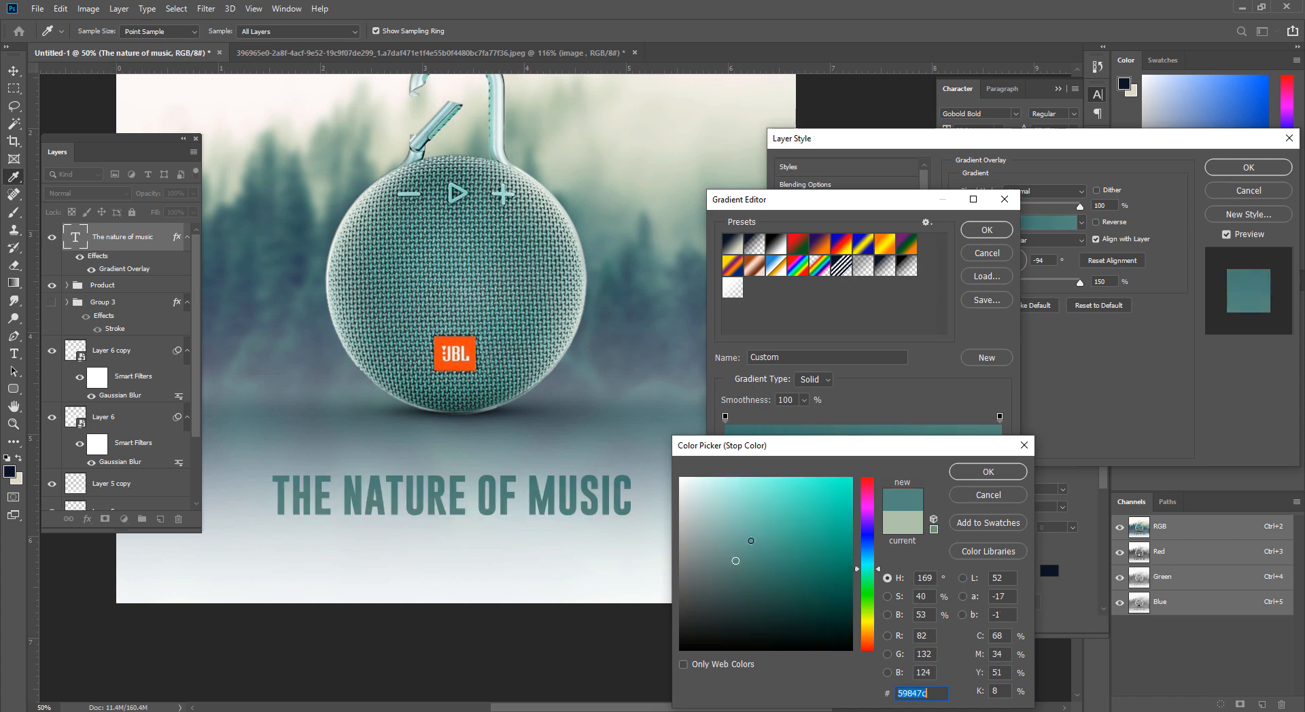
pyautogui.click(757, 511)
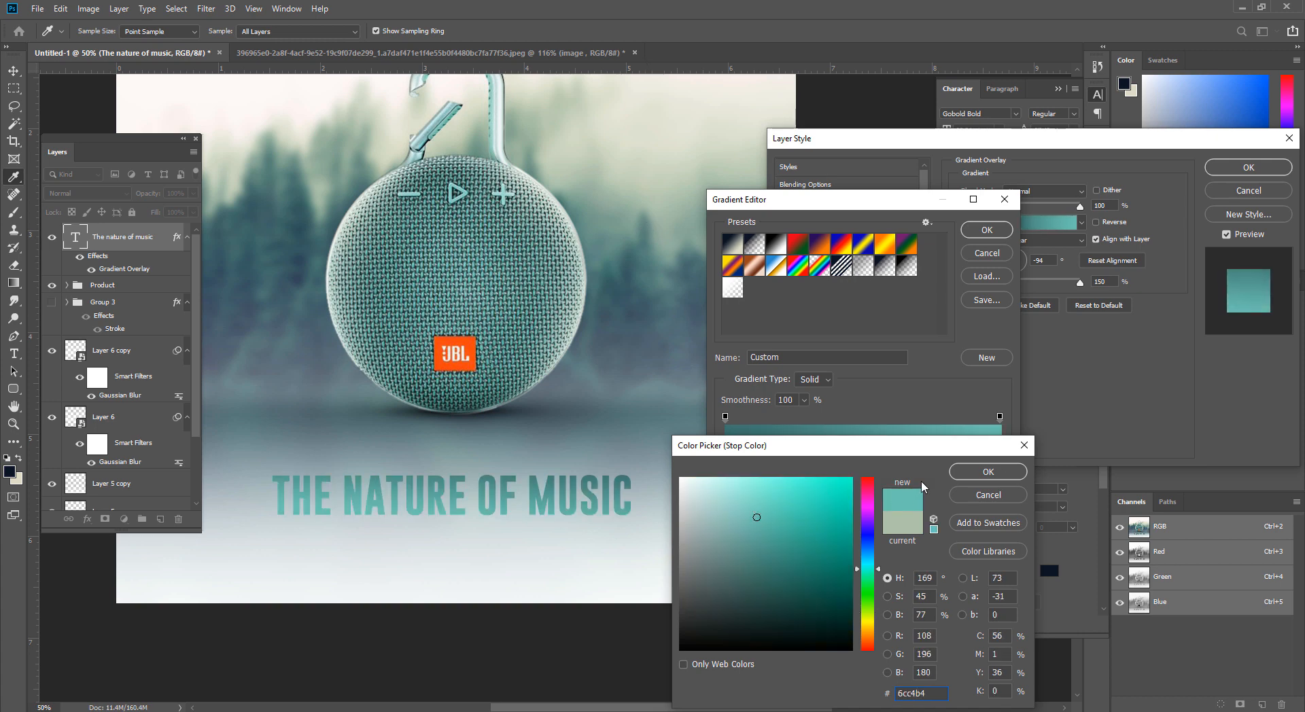
pyautogui.click(971, 472)
pyautogui.click(986, 230)
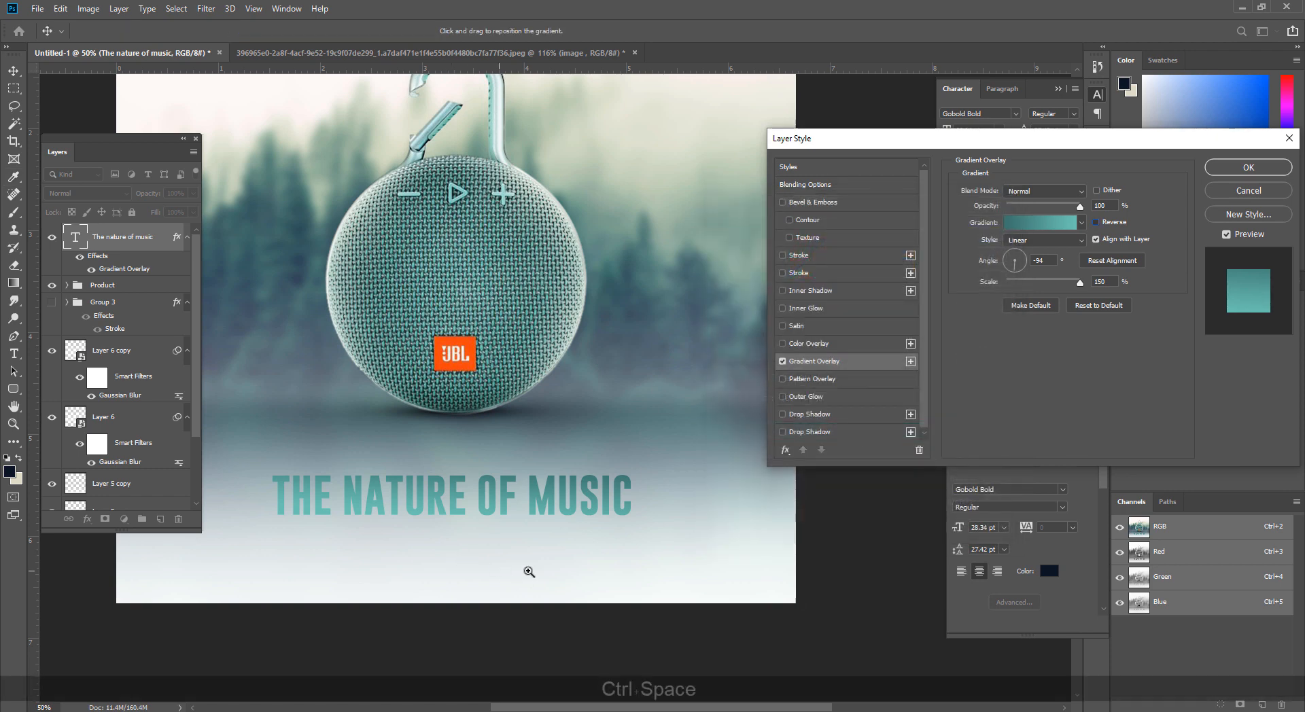
# Step: Apply the teal gradient overlay to the headline and shift the headline very slightly down
pyautogui.click(1249, 167)
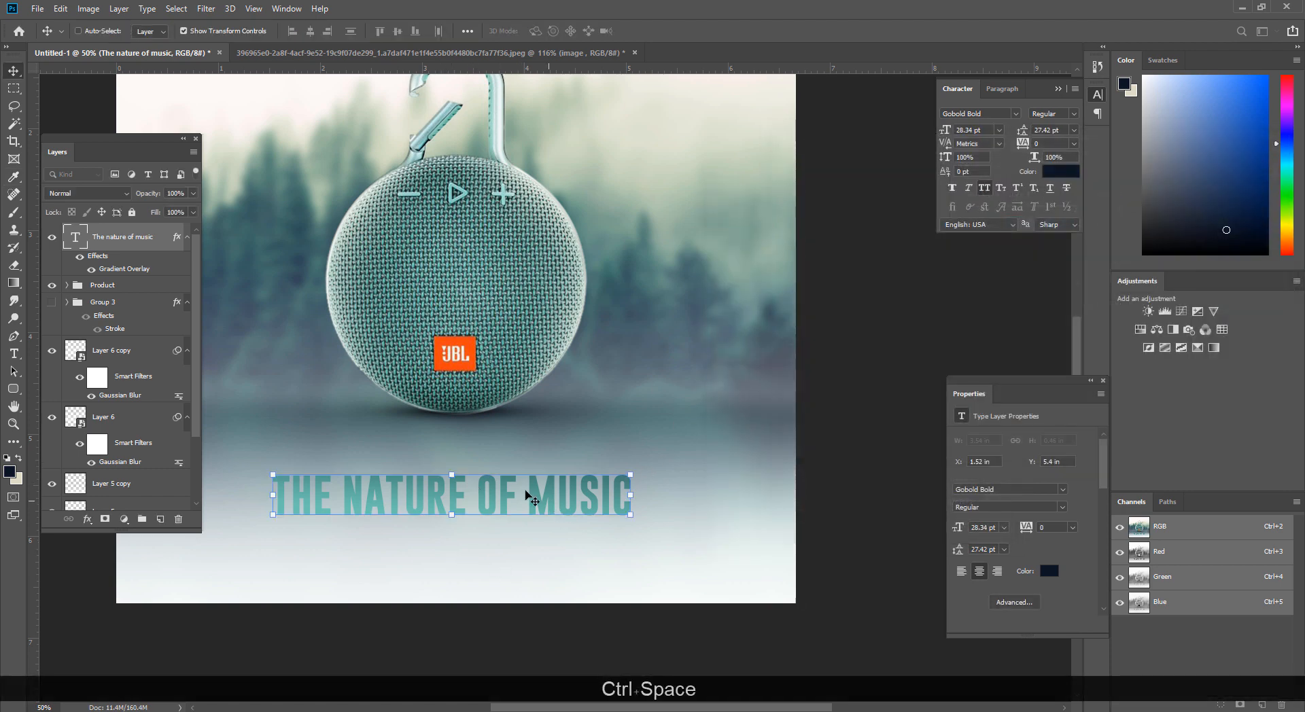
pyautogui.moveTo(522, 492); pyautogui.dragTo(604, 594)
pyautogui.click(14, 89)
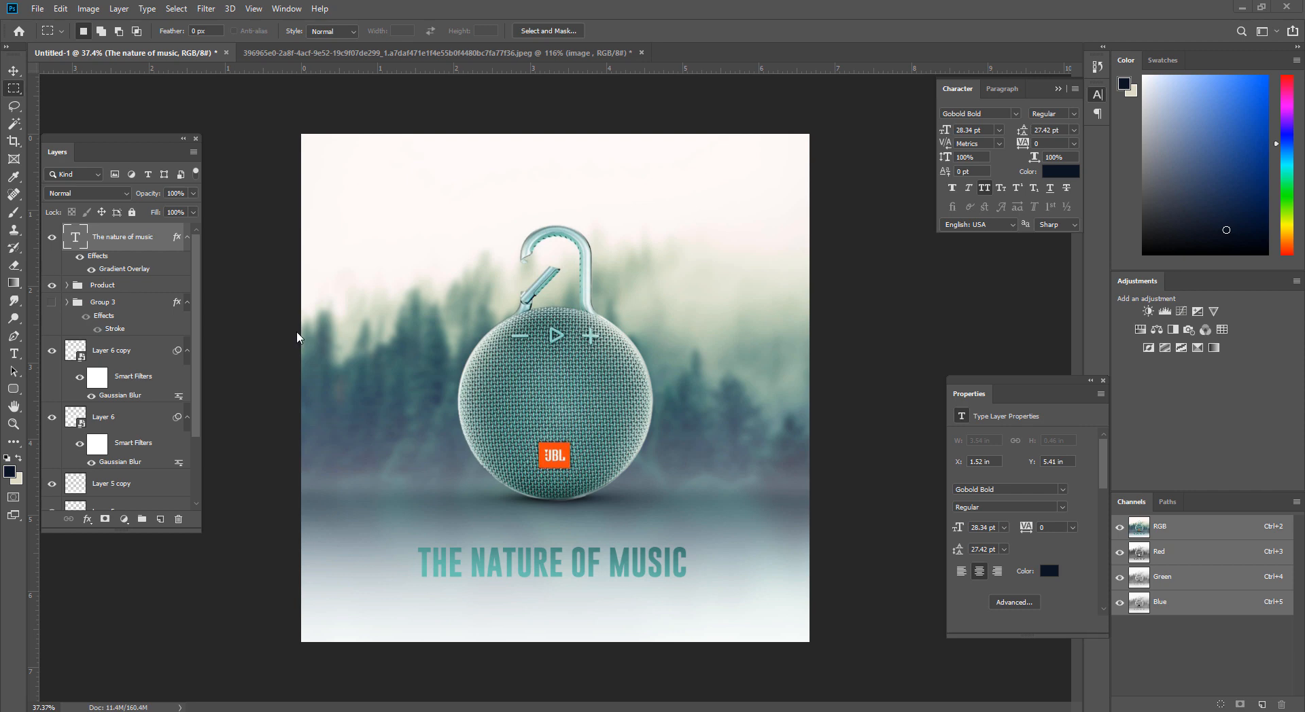
pyautogui.keyDown('ctrl'); pyautogui.click(528, 610); pyautogui.keyUp('ctrl')
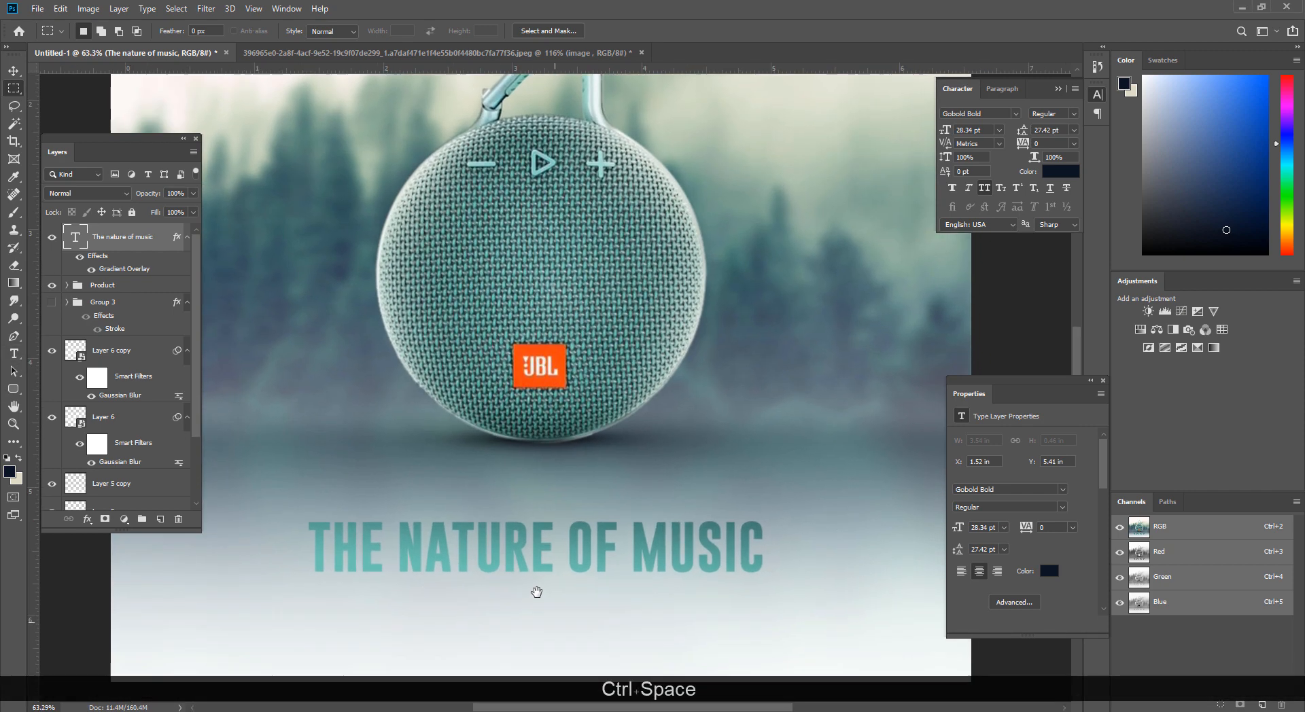
# Step: Add a pasted text line below the headline, removing its opening words so it starts with "looks at the contribution of the study of"
pyautogui.click(14, 354)
pyautogui.click(320, 597)
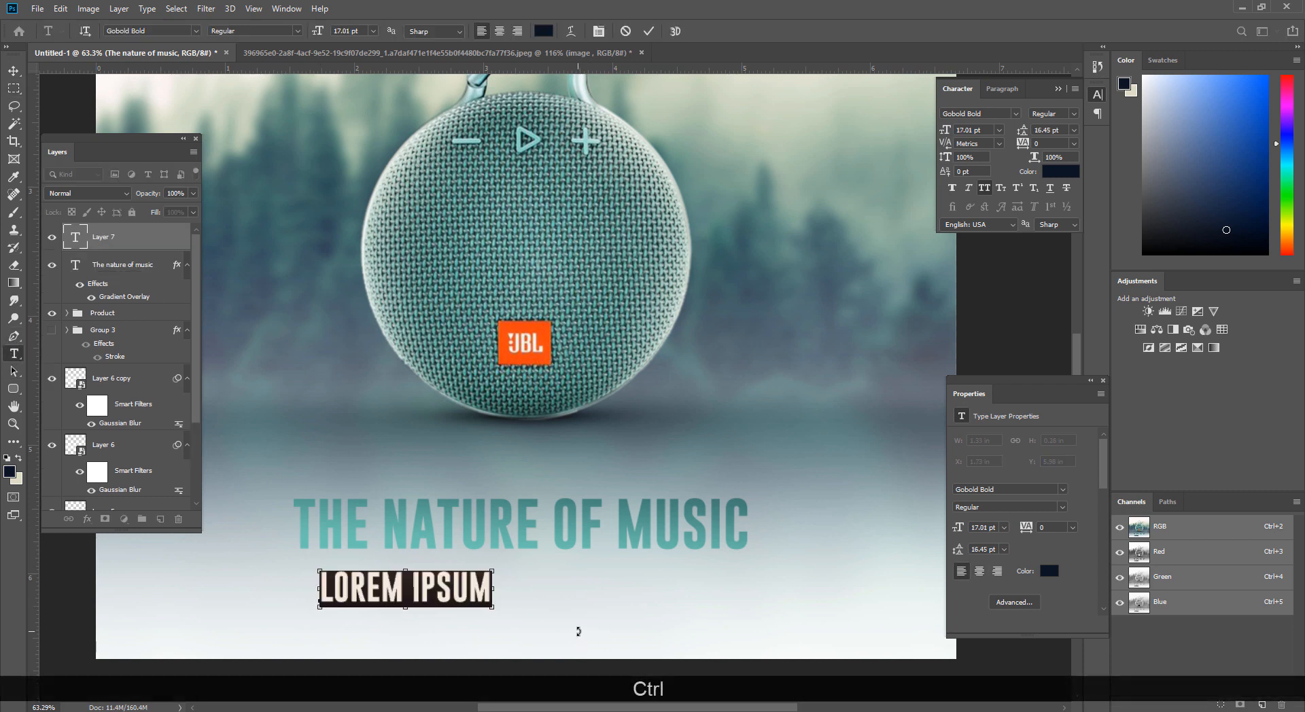
pyautogui.hotkey('ctrl', 'v')
pyautogui.hotkey('ctrl', 'a')
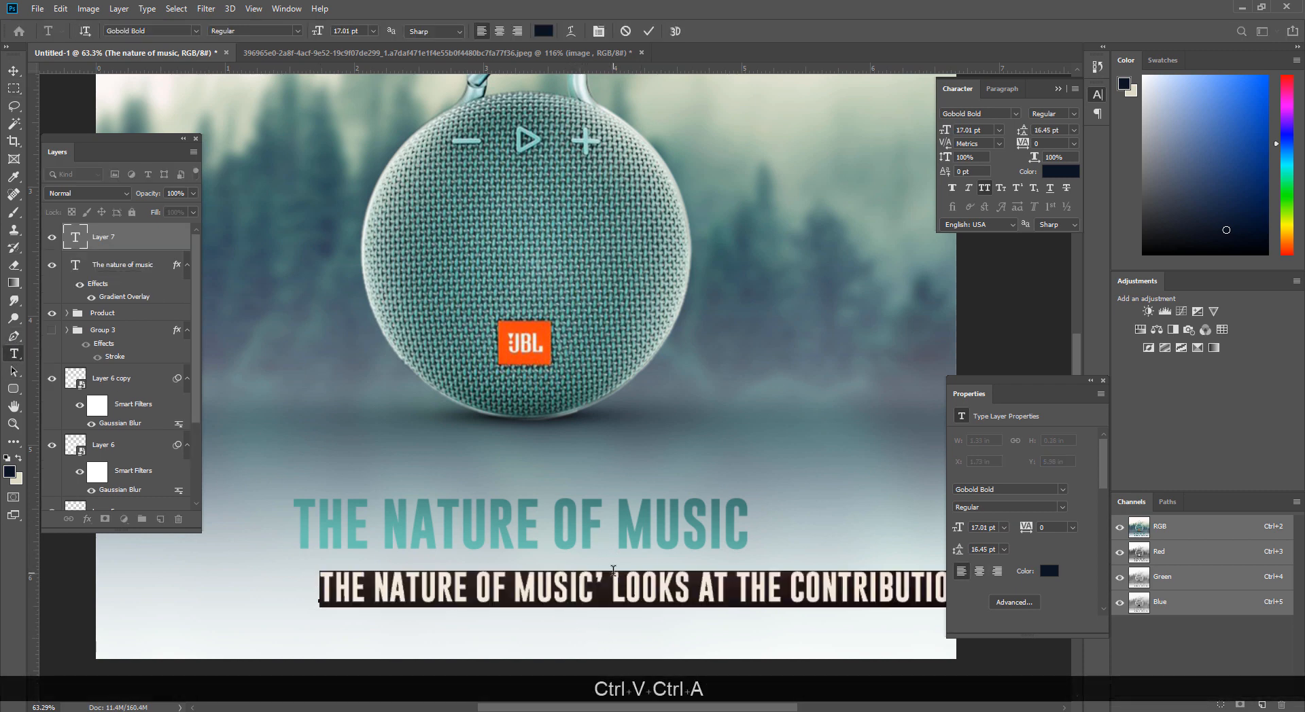
pyautogui.keyDown('shift'); pyautogui.click(610, 577); pyautogui.keyUp('shift')
pyautogui.press('BackSpace')
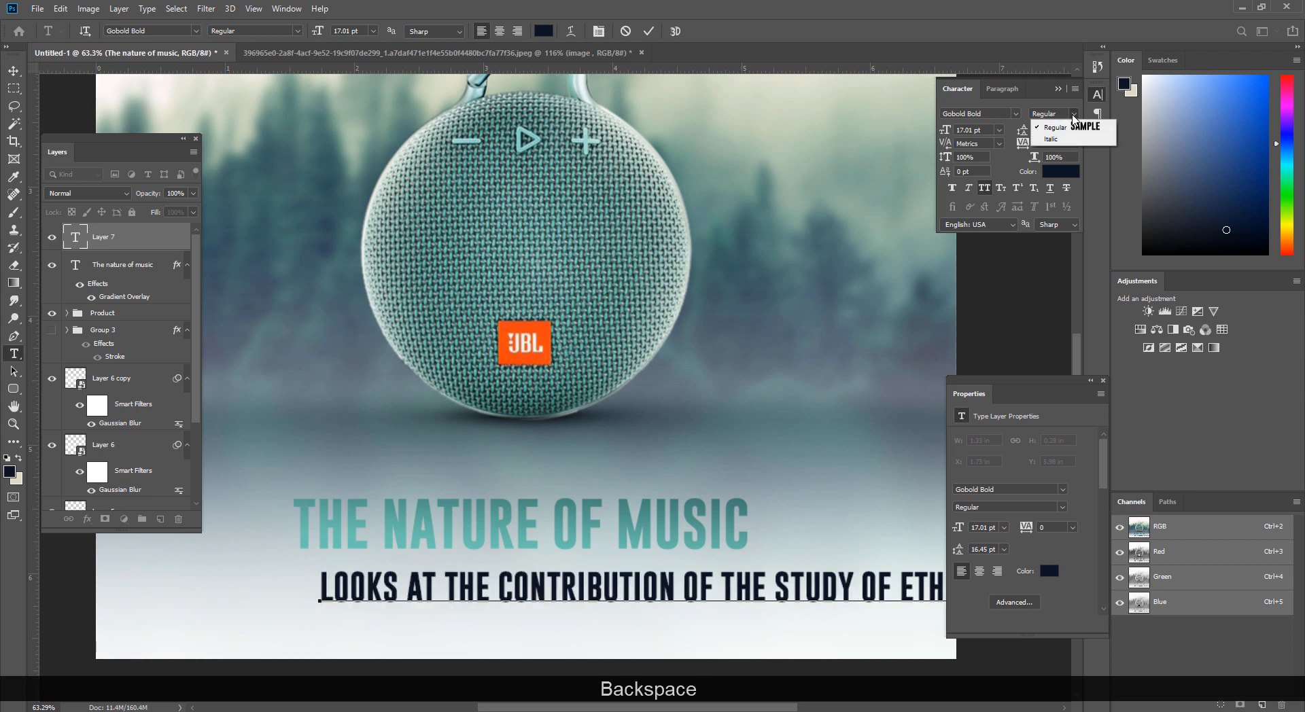
pyautogui.hotkey('ctrl', 'a')
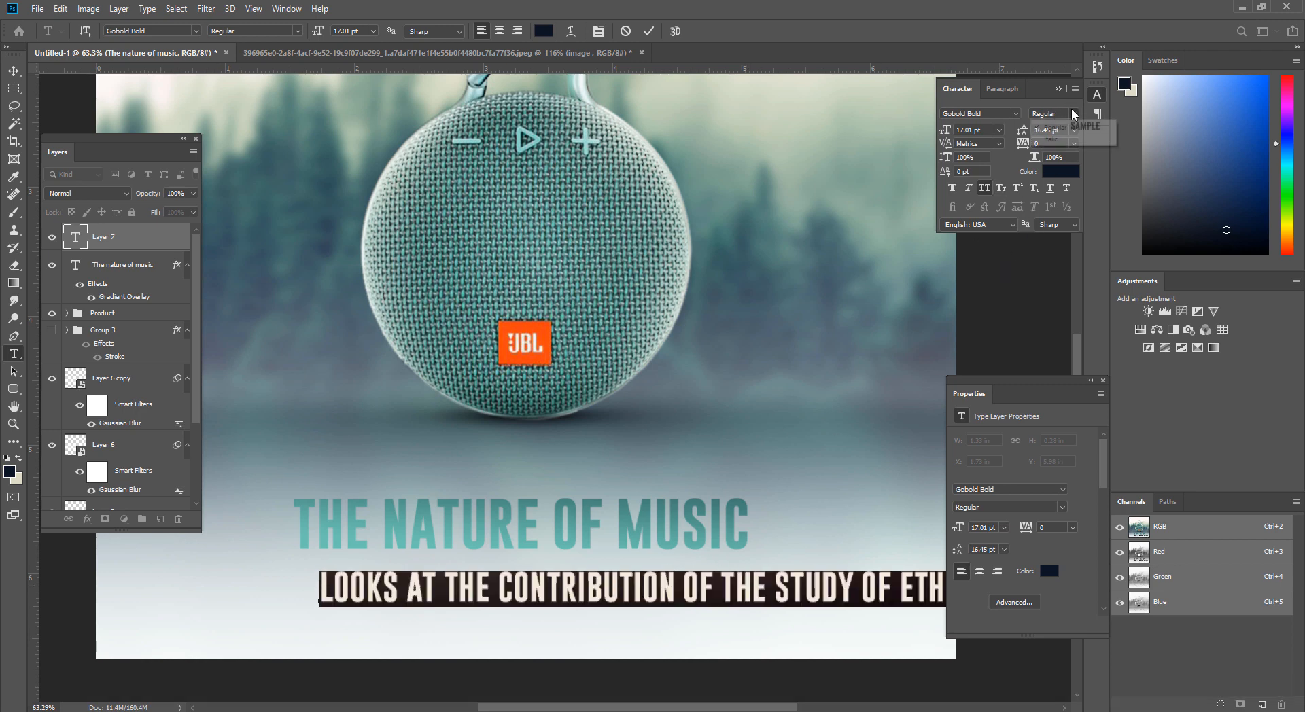
pyautogui.hotkey('ctrl', 'a')
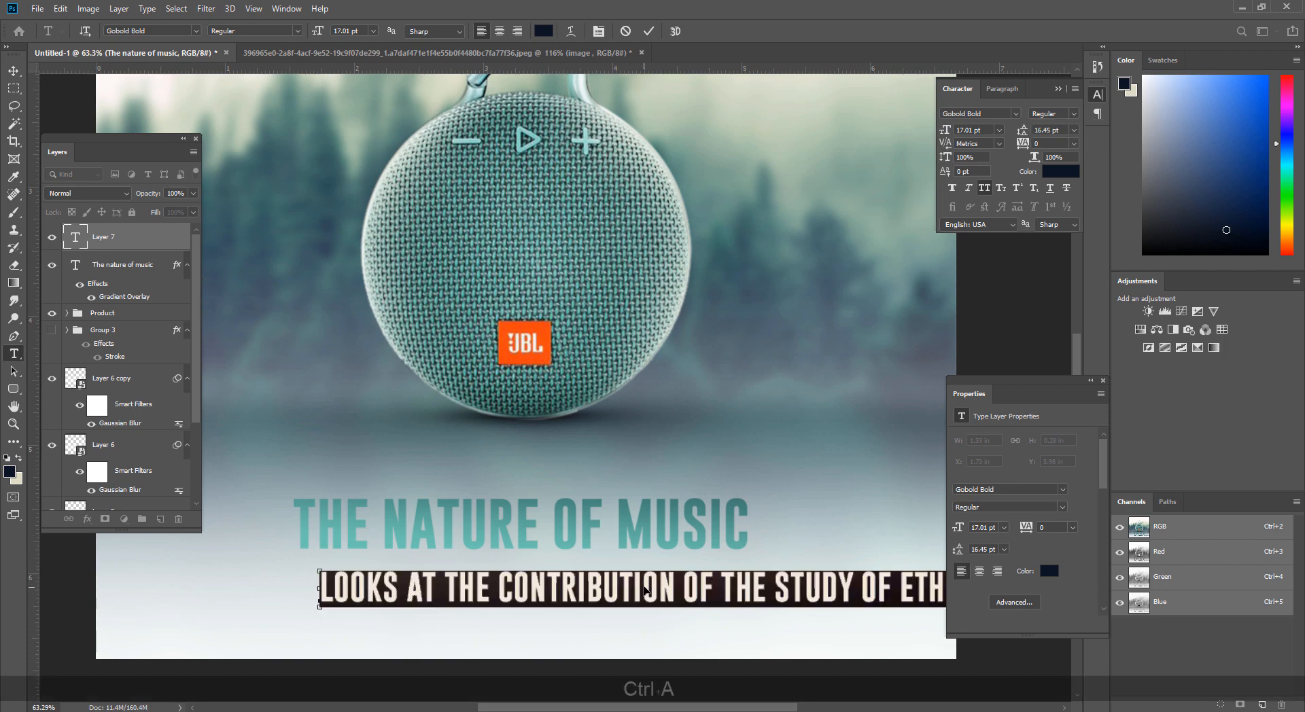
pyautogui.click(13, 71)
# Step: Change the font of the headline "The nature of music" to Teko Medium
pyautogui.click(121, 267)
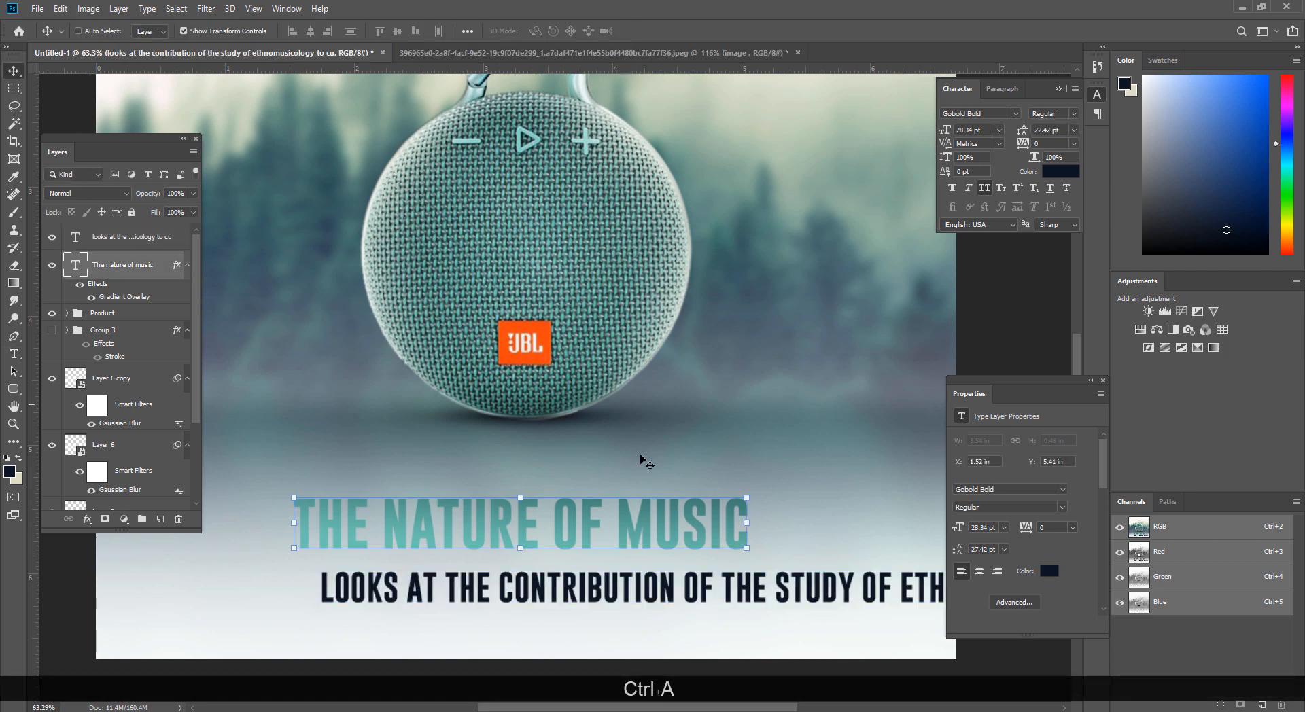
pyautogui.click(1015, 113)
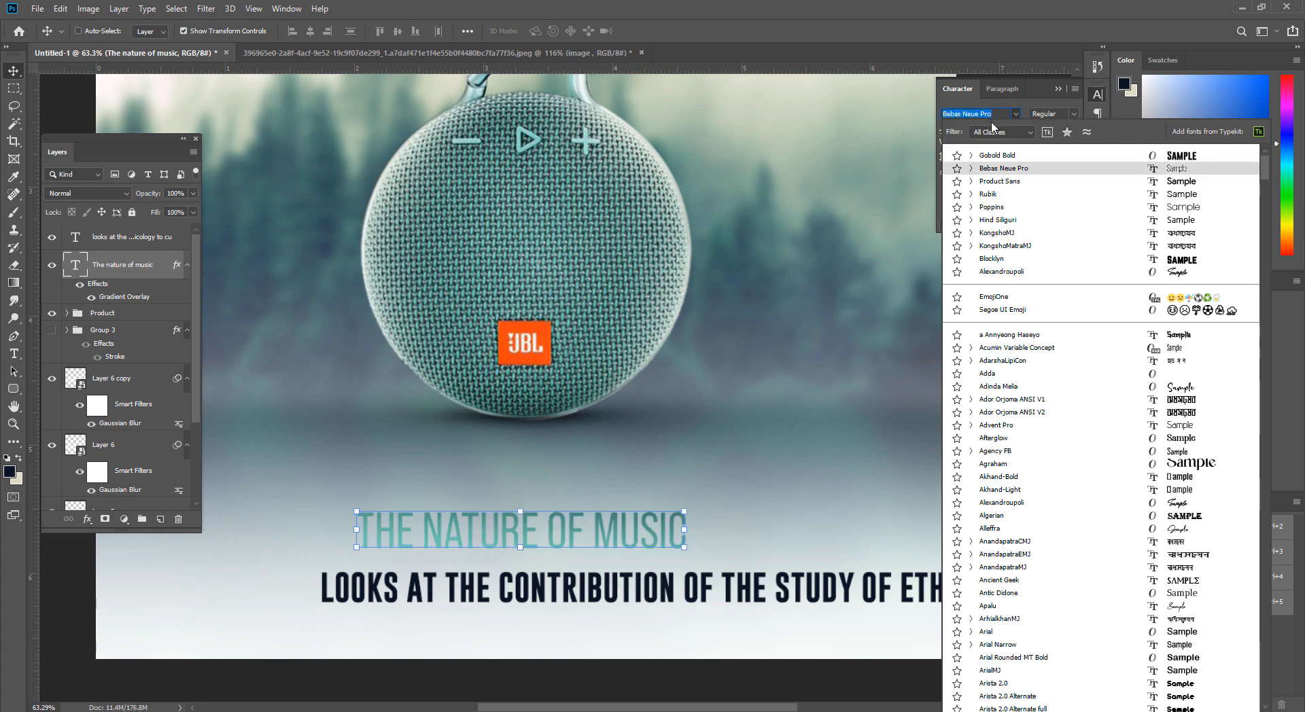
pyautogui.write('terko')
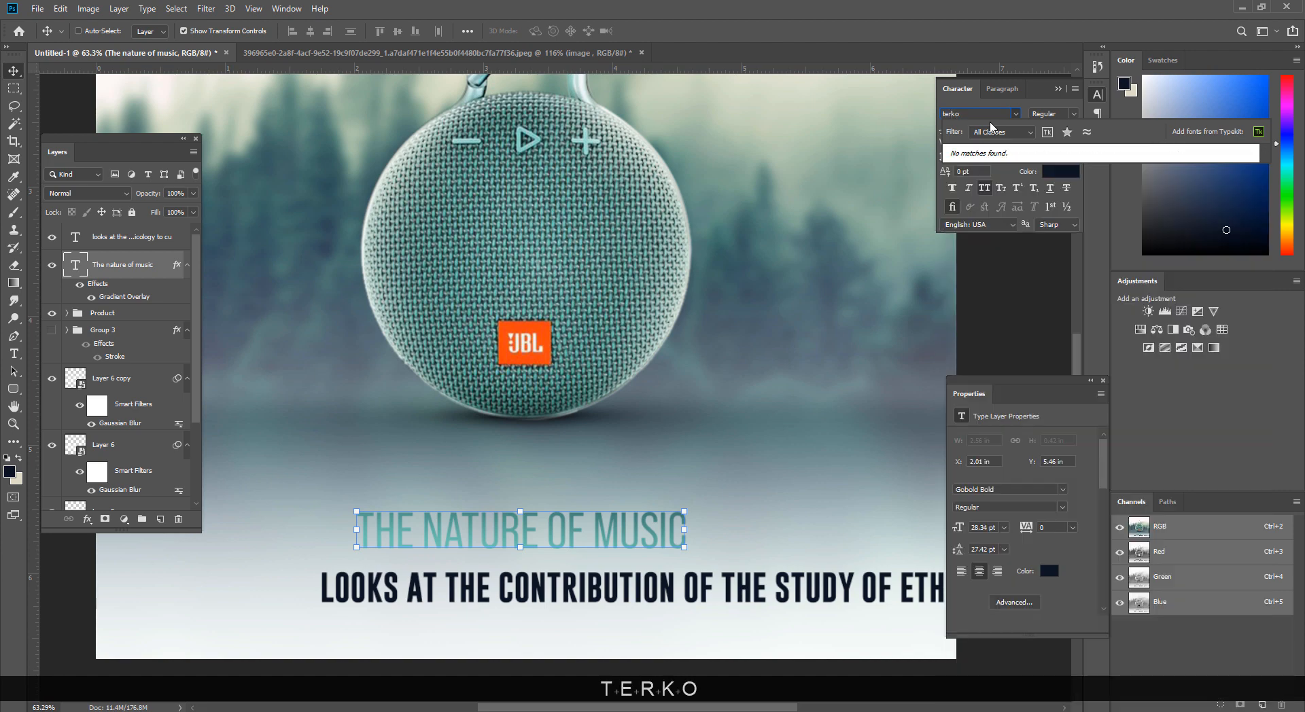
pyautogui.press('BackSpace')
pyautogui.press('BackSpace')
pyautogui.press('BackSpace')
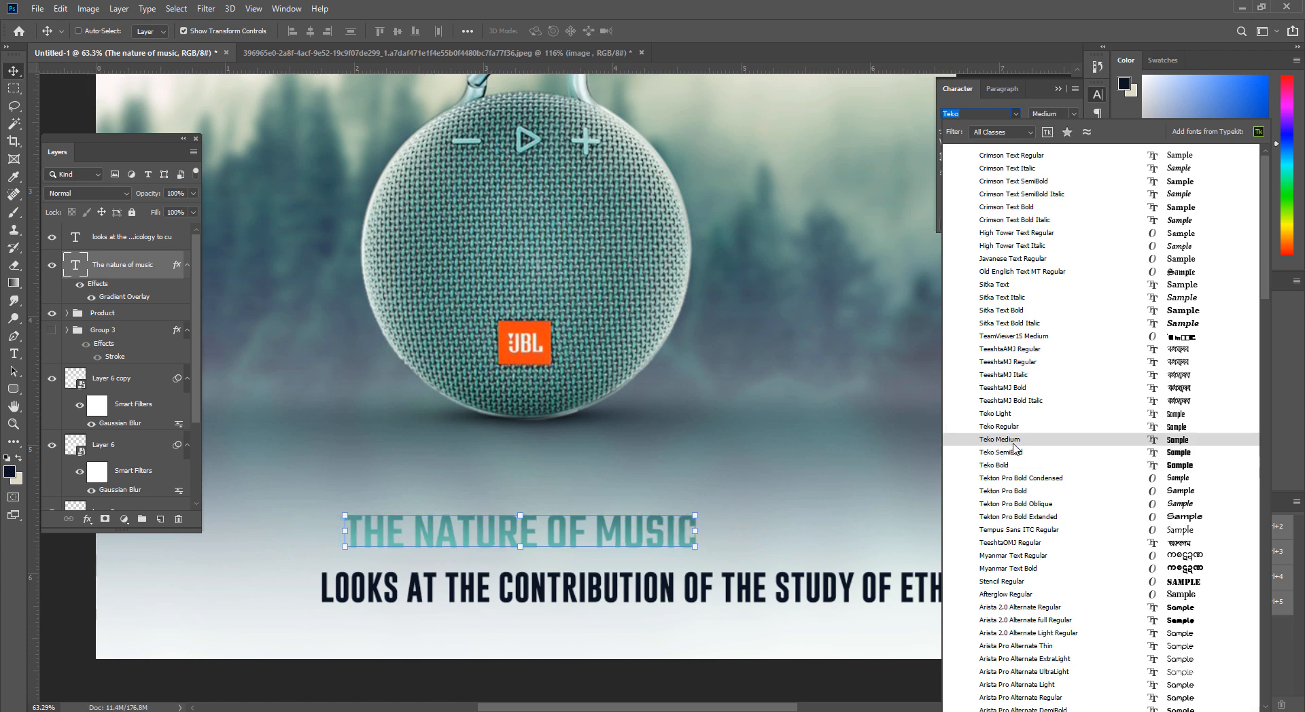
pyautogui.click(1014, 445)
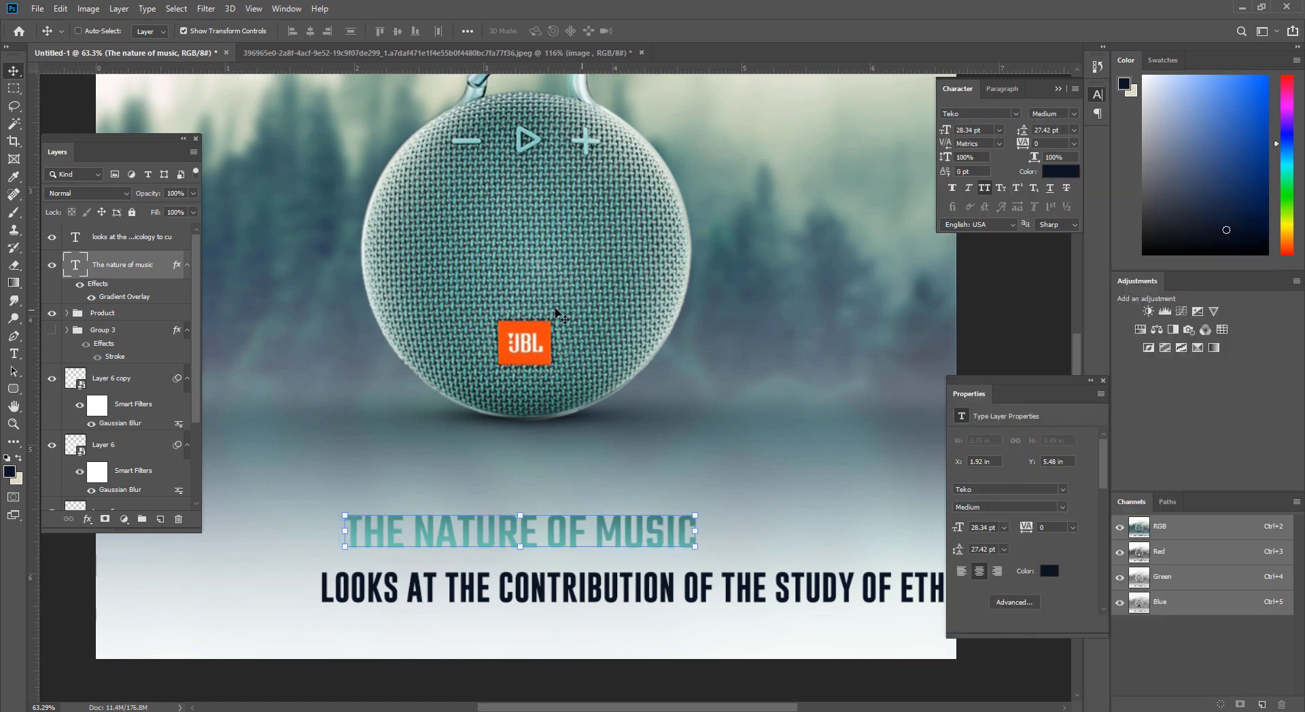
# Step: Hide the headline's gradient overlay and set its text color to slate blue #405f69, sampled from the misty trees
pyautogui.click(13, 88)
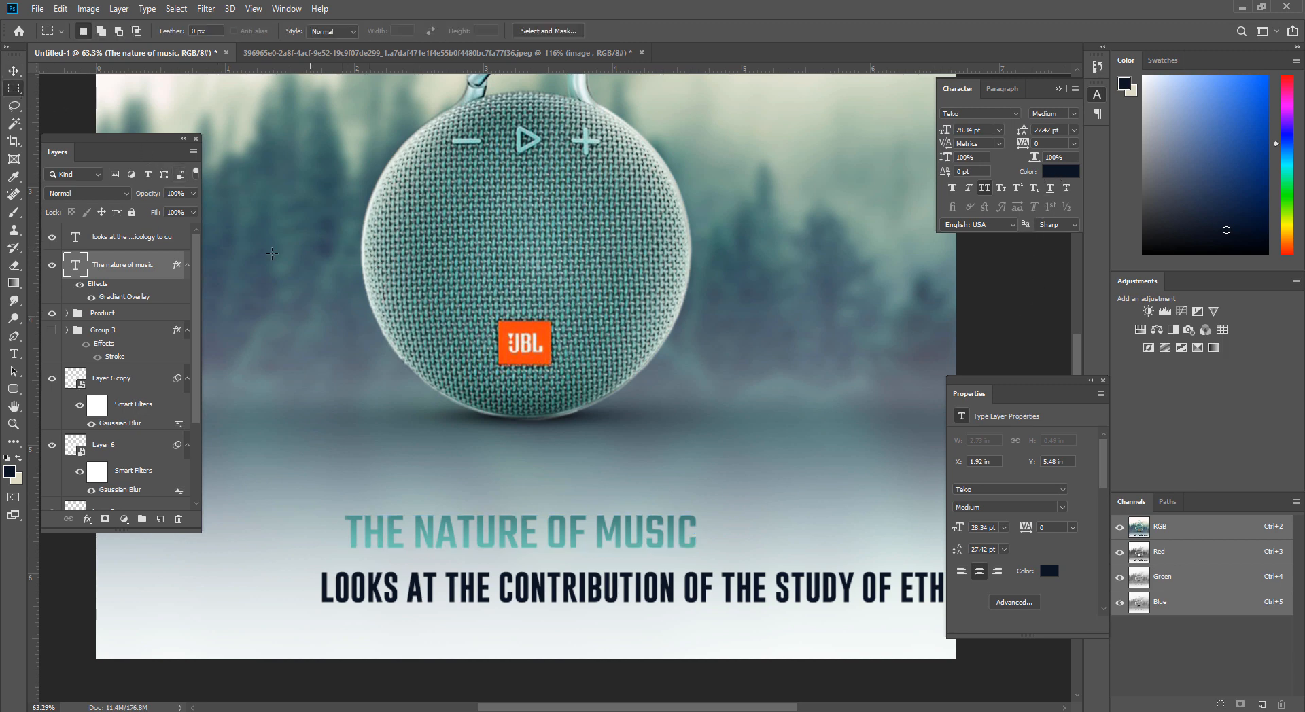
pyautogui.click(91, 297)
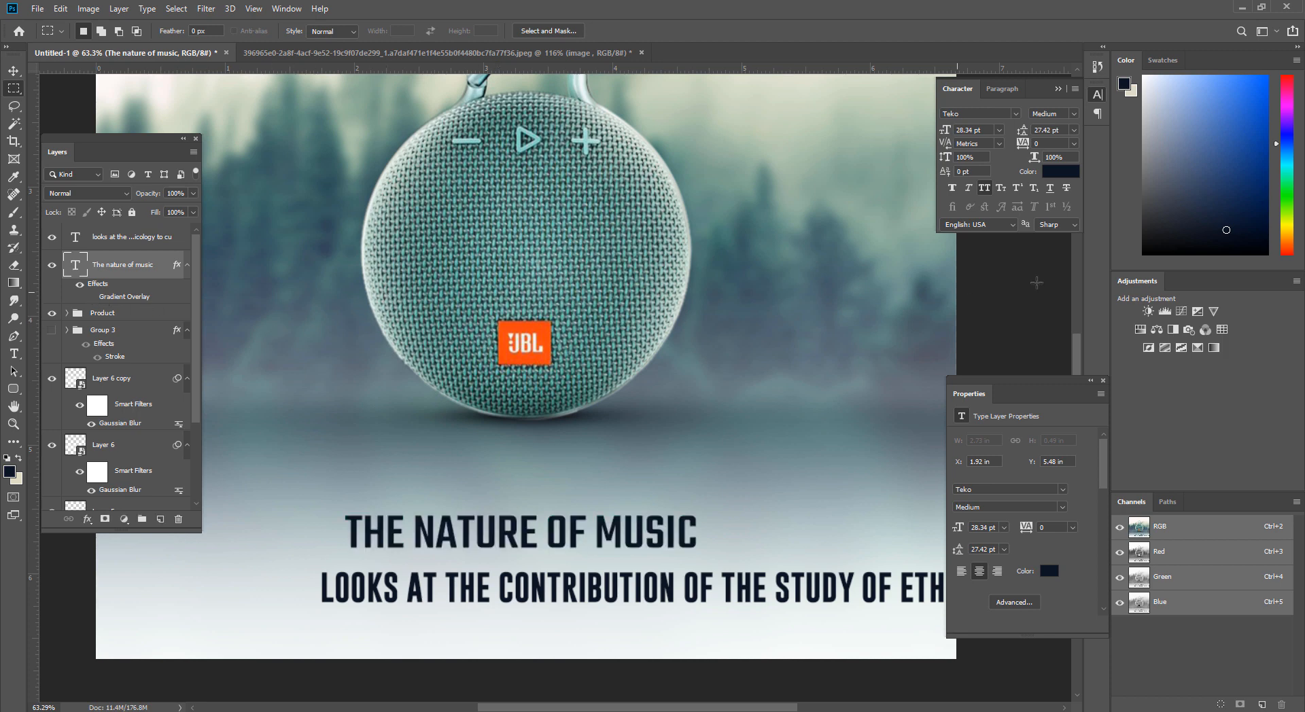
pyautogui.click(1061, 172)
pyautogui.click(349, 280)
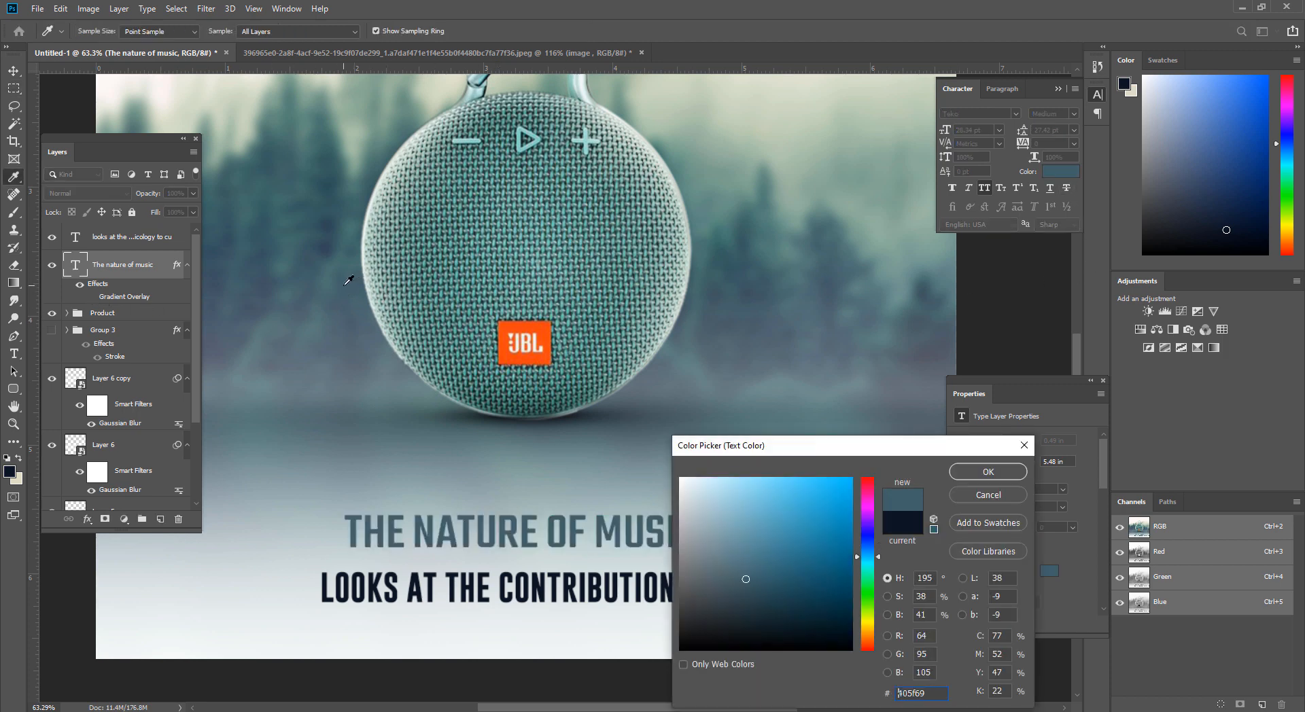
pyautogui.click(989, 472)
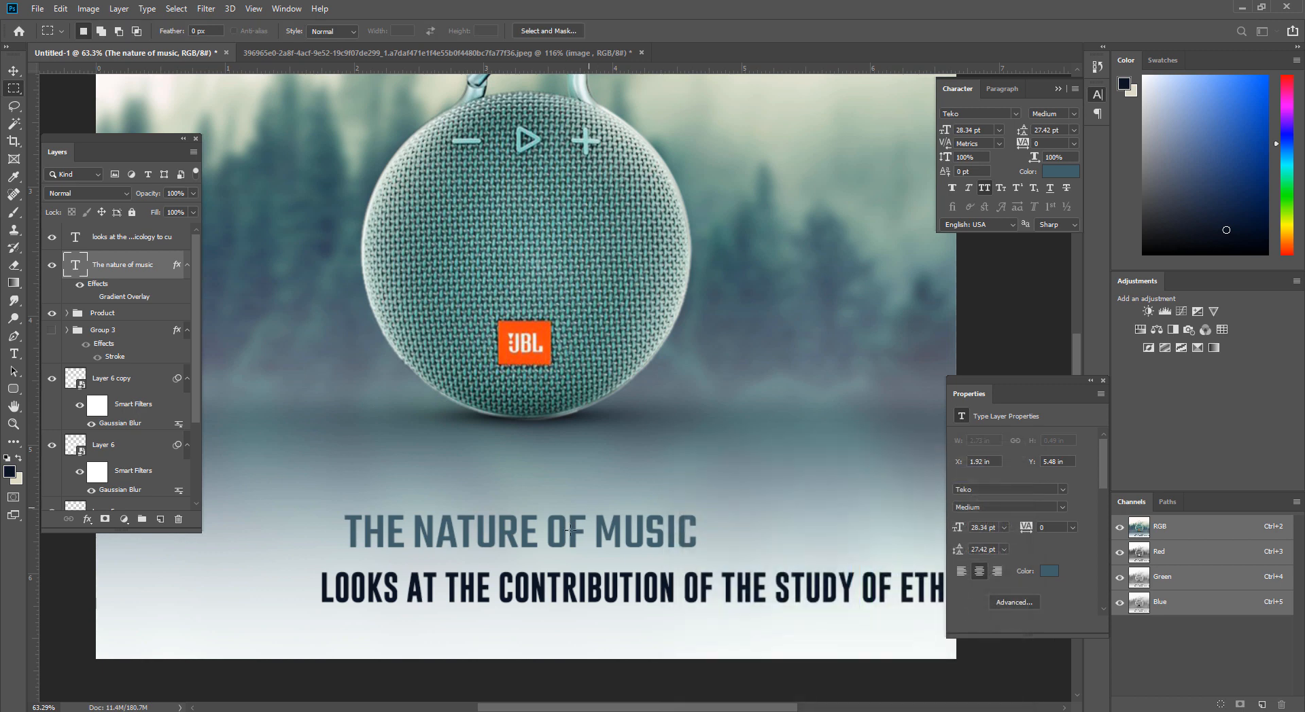
# Step: Set the pasted text line to Teko Light and move it about 0.9 in left and slightly up
pyautogui.click(102, 235)
pyautogui.press('v')
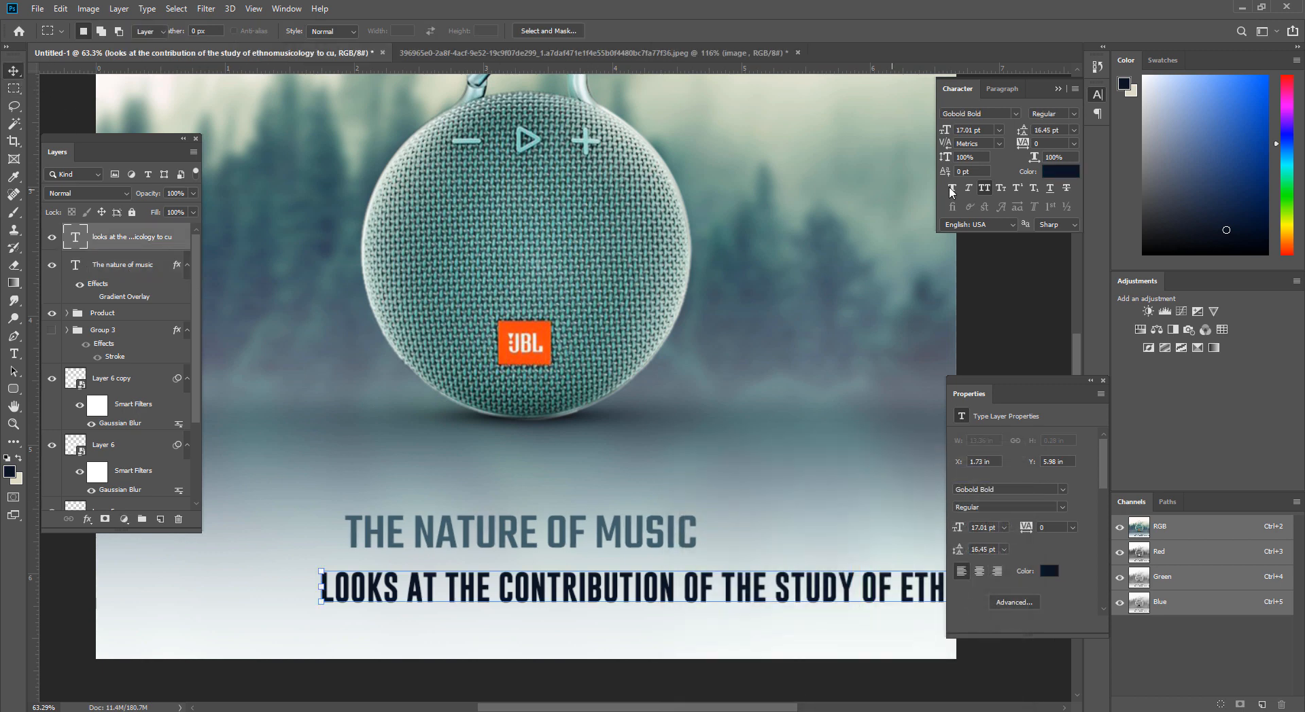
pyautogui.click(989, 113)
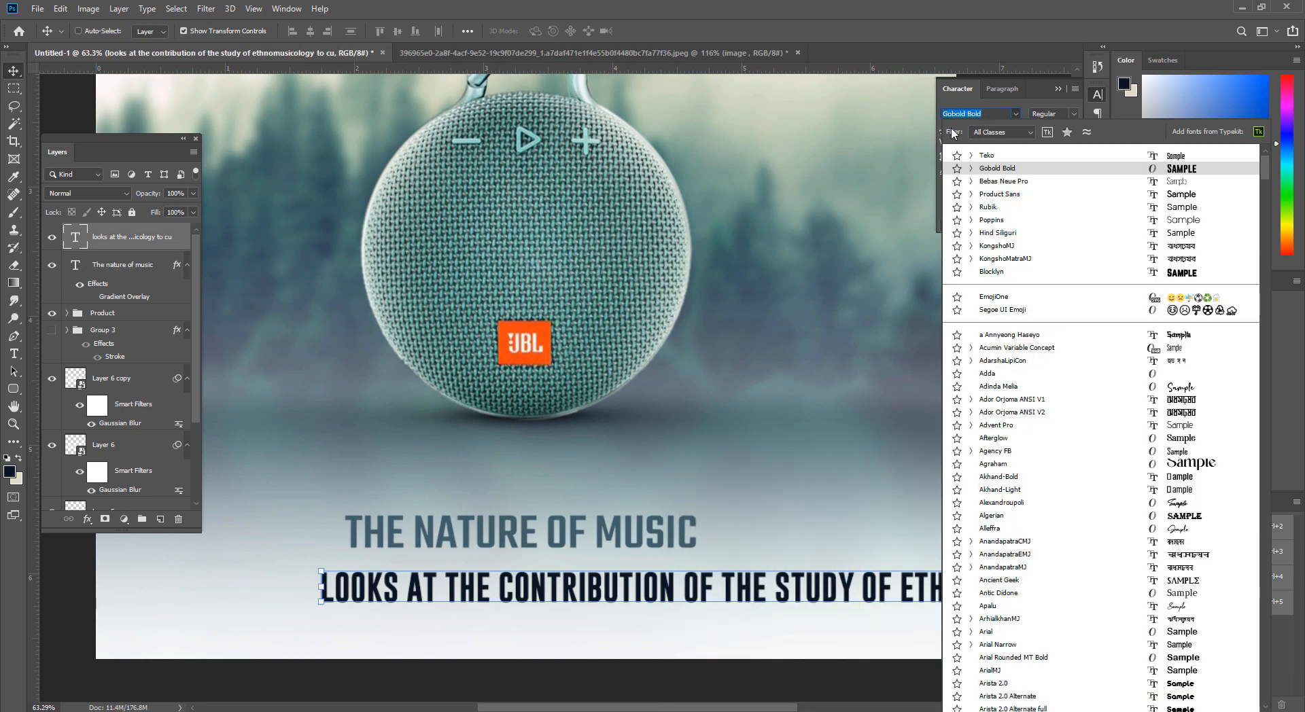
pyautogui.write('teko')
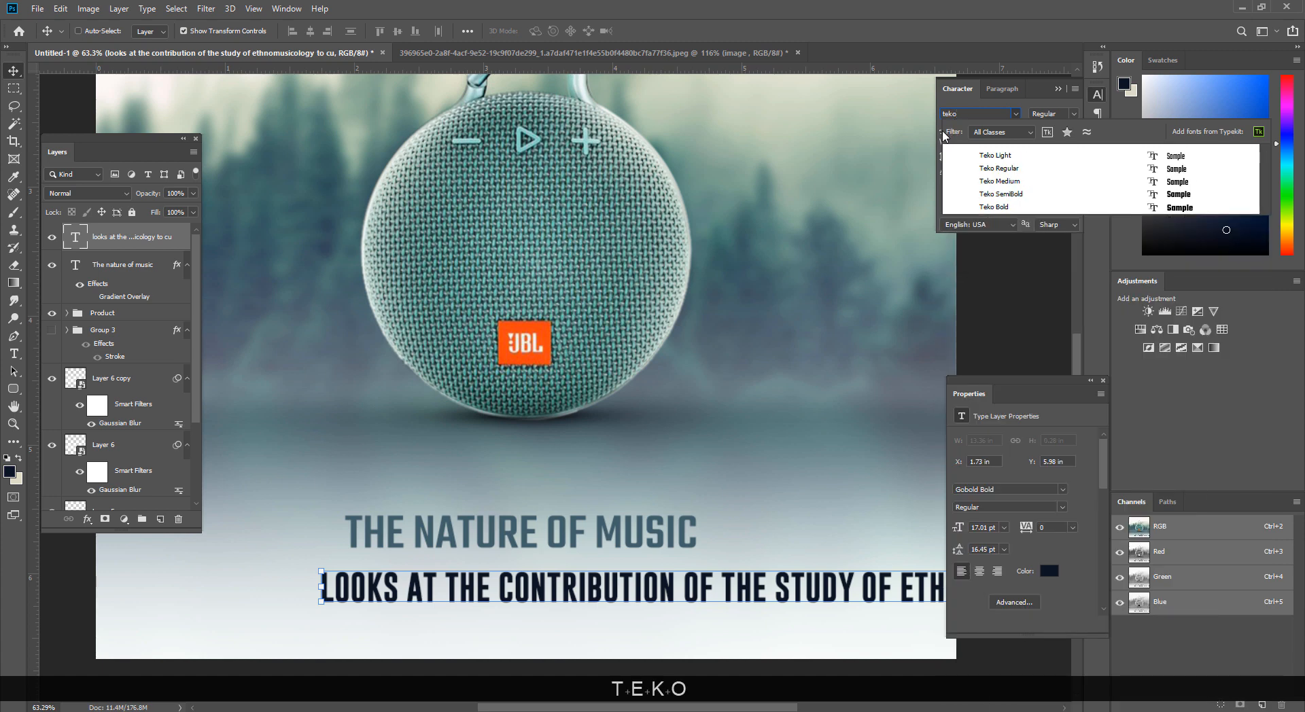
pyautogui.press('BackSpace')
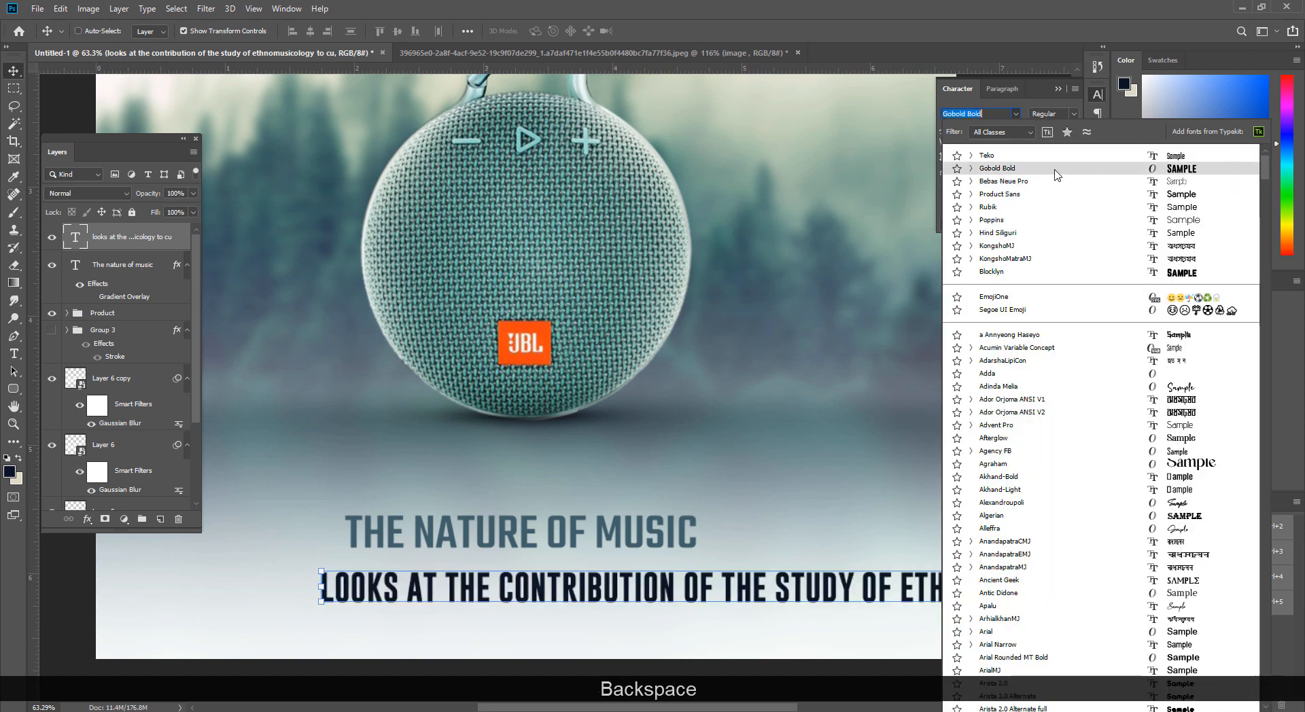
pyautogui.click(1056, 157)
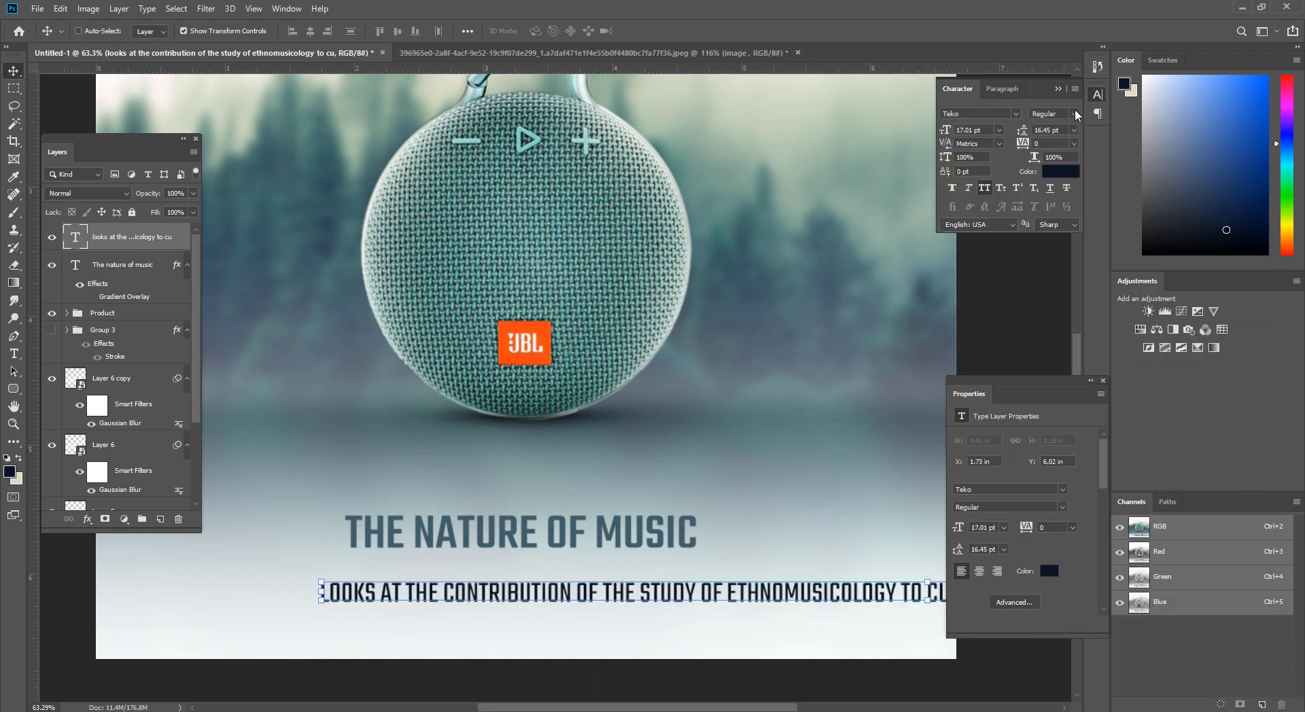
pyautogui.click(1076, 113)
pyautogui.click(1050, 126)
pyautogui.moveTo(766, 602); pyautogui.dragTo(649, 594)
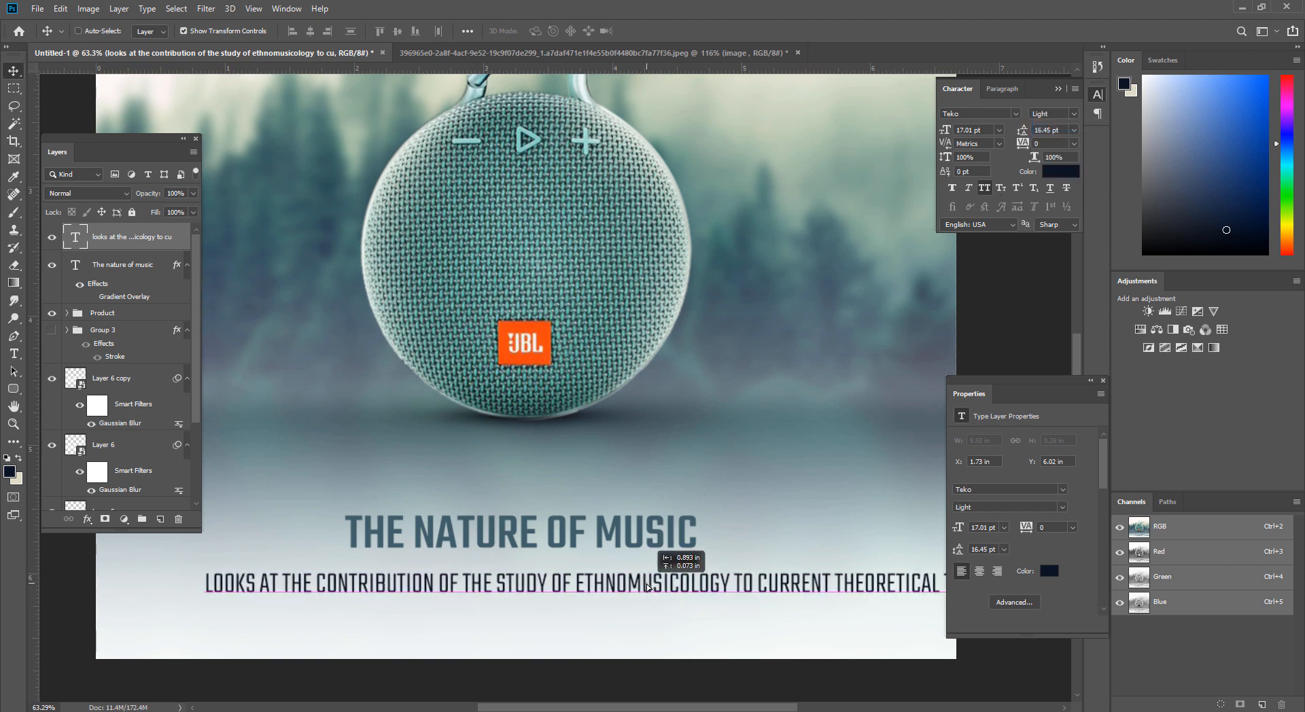
# Step: Break the text line into three lines, starting new lines at "ethnomusicology" and "thinking"
pyautogui.click(13, 353)
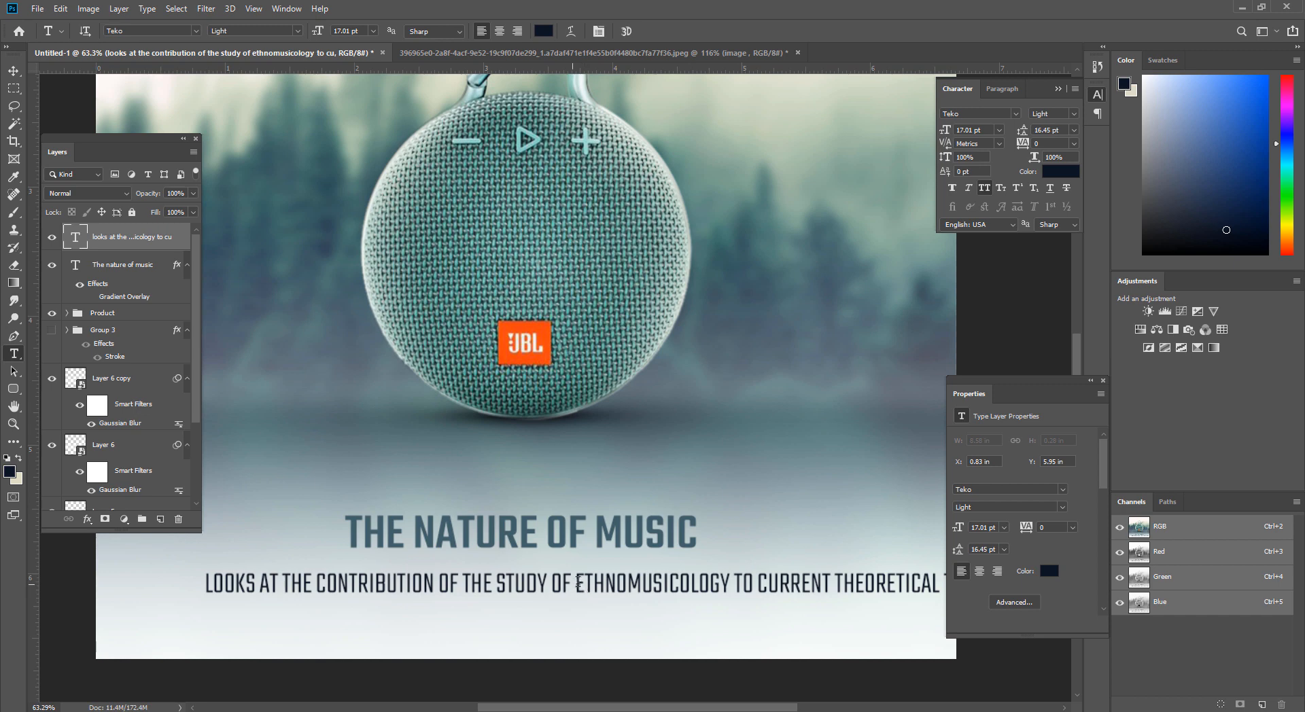
pyautogui.click(578, 583)
pyautogui.press('Right')
pyautogui.press('BackSpace')
pyautogui.press('Return')
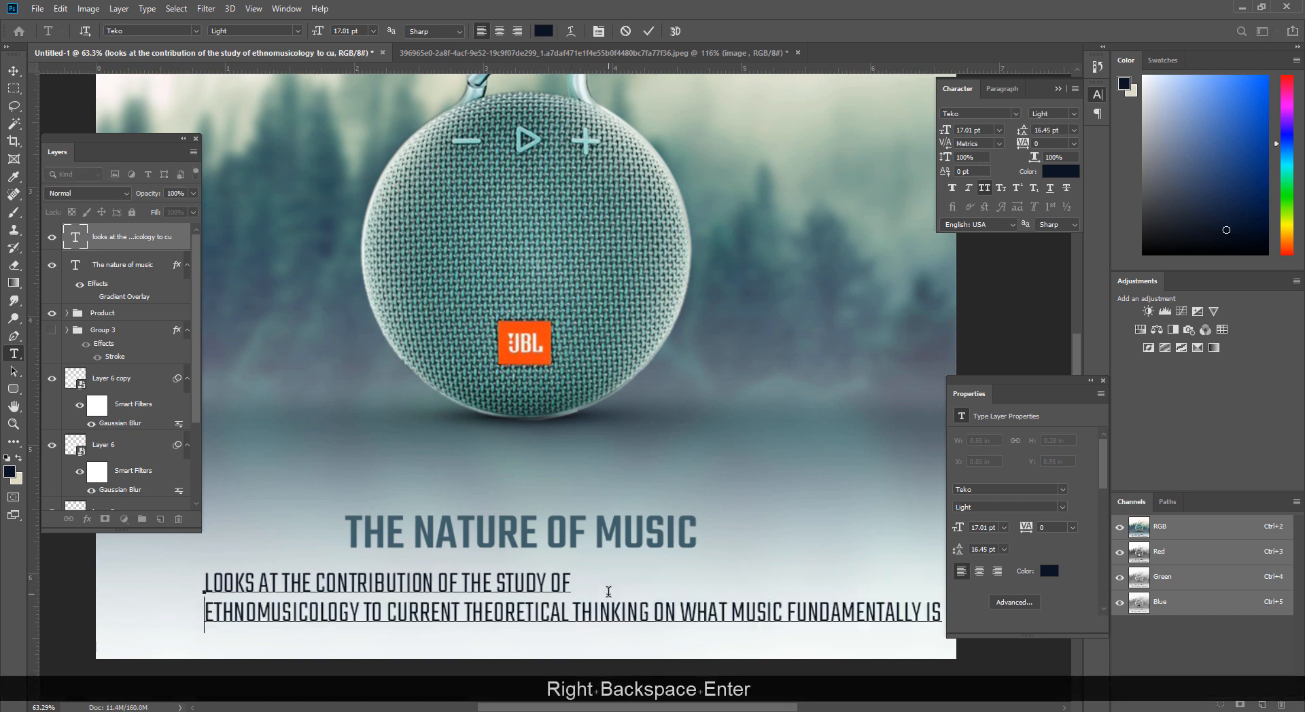
pyautogui.click(570, 612)
pyautogui.press('BackSpace')
pyautogui.press('Return')
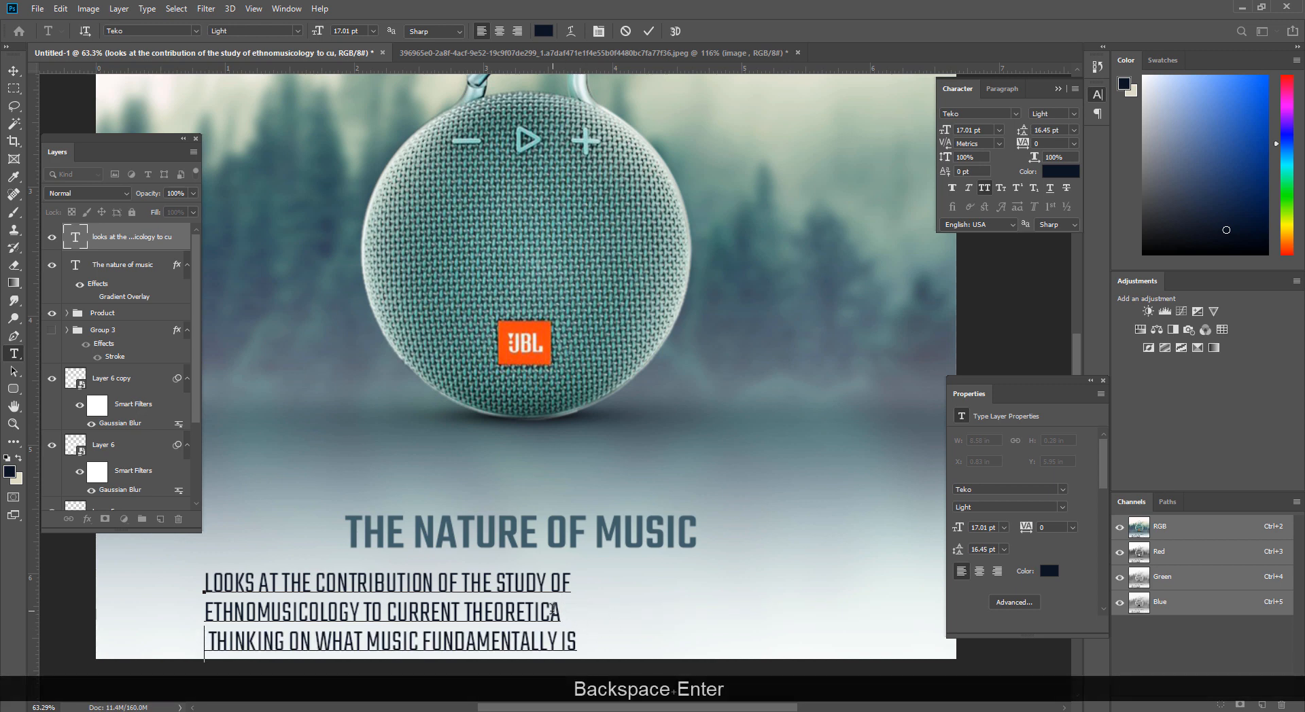
# Step: Center-align the three-line text and move it directly beneath the headline
pyautogui.hotkey('ctrl', 'a')
pyautogui.click(980, 571)
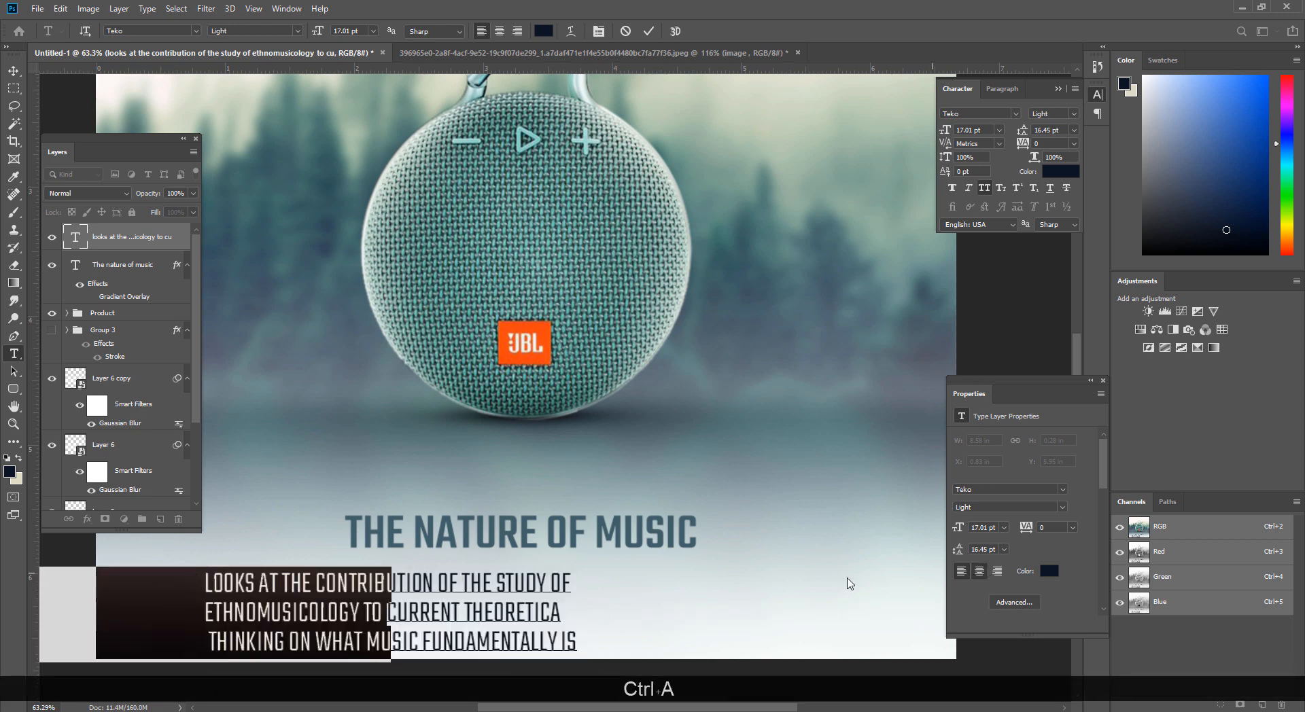
pyautogui.click(14, 70)
pyautogui.moveTo(237, 591); pyautogui.dragTo(559, 590)
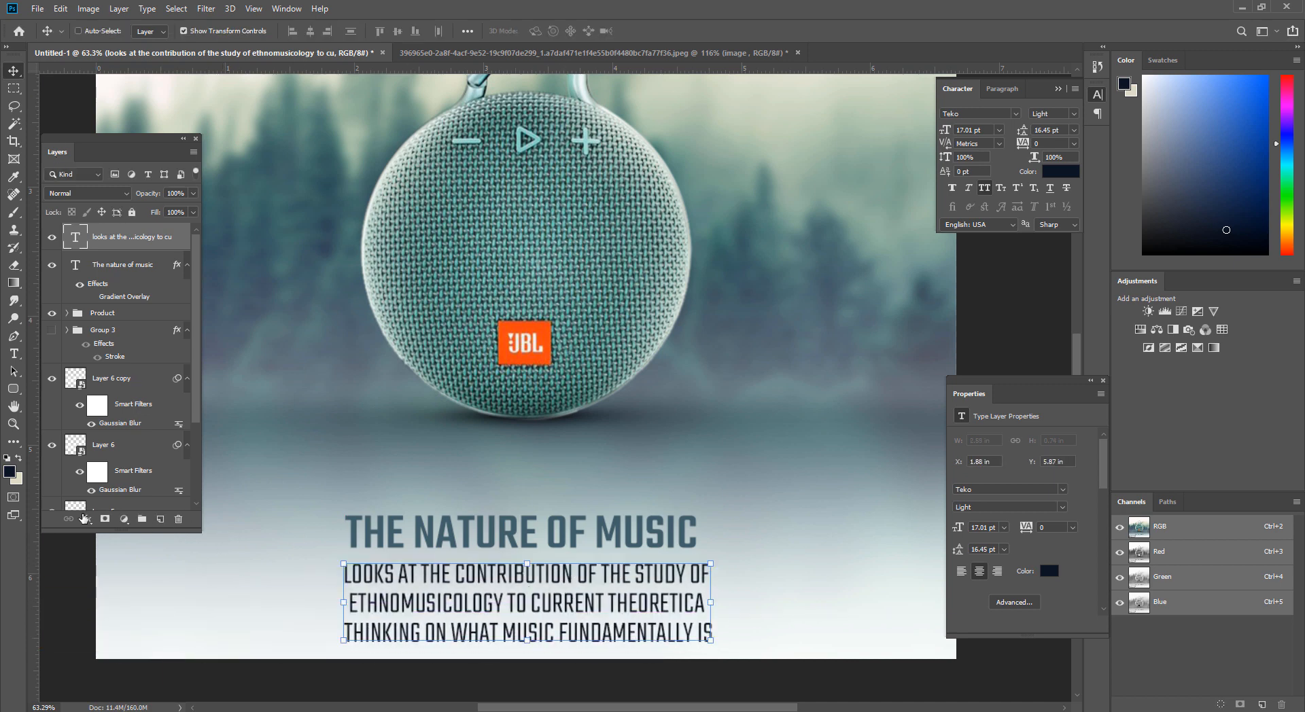
# Step: Rearrange the supporting text into two lines, with the second line starting at "to current"
pyautogui.click(14, 353)
pyautogui.click(347, 602)
pyautogui.press('BackSpace')
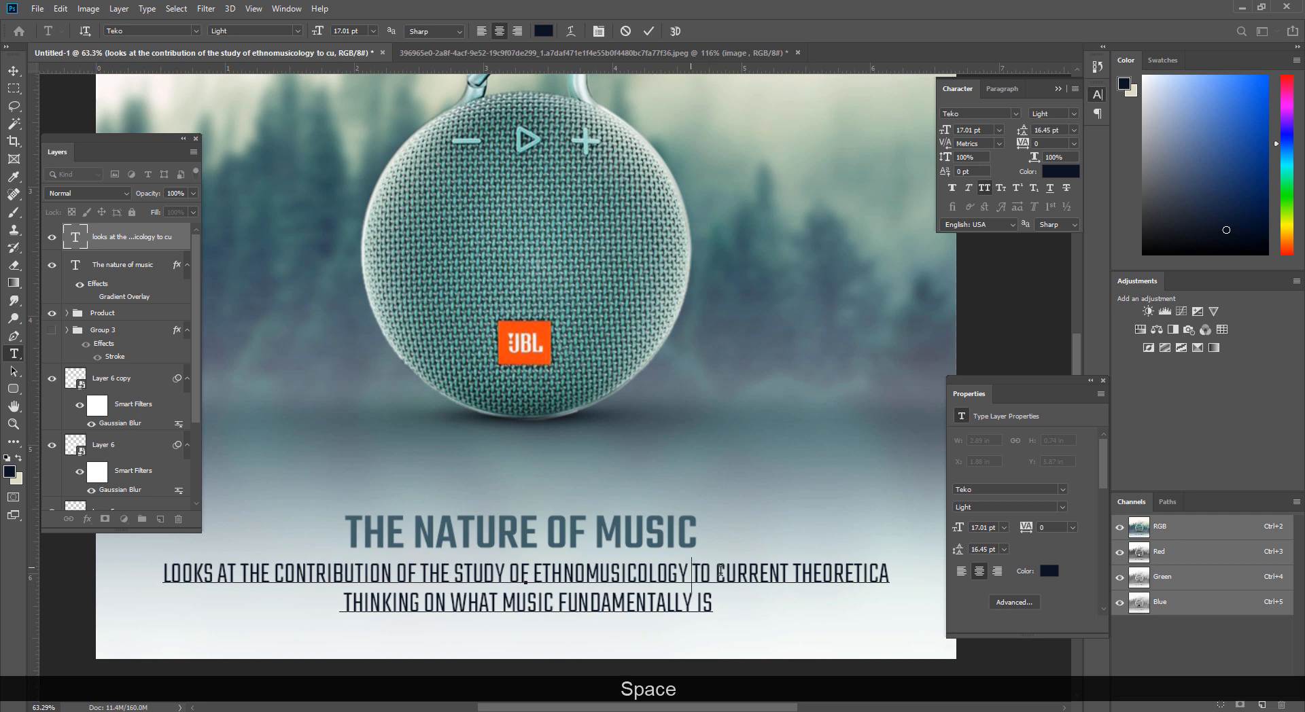
pyautogui.press('BackSpace')
pyautogui.press('Return')
pyautogui.press('BackSpace')
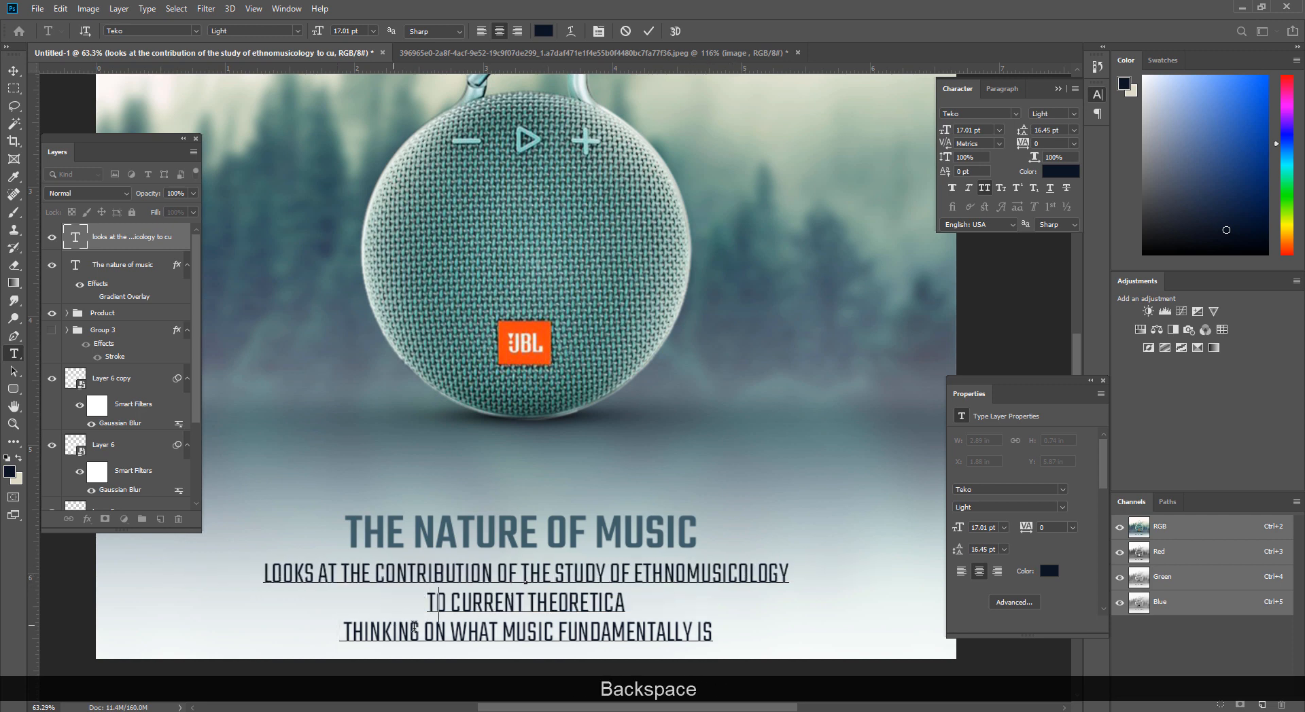
# Step: Set the supporting text to 9.01 pt with 7.45 pt leading and move it up close beneath the headline
pyautogui.hotkey('ctrl', 'a')
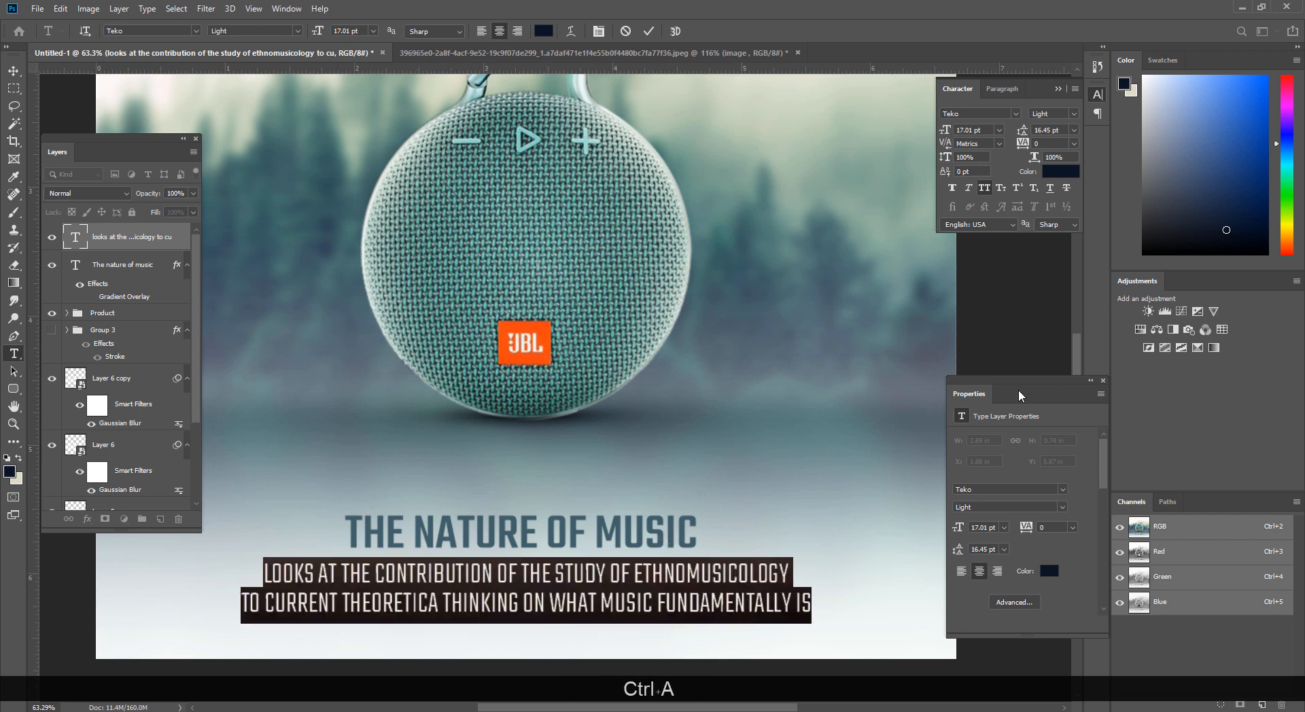
pyautogui.moveTo(947, 134); pyautogui.dragTo(941, 140)
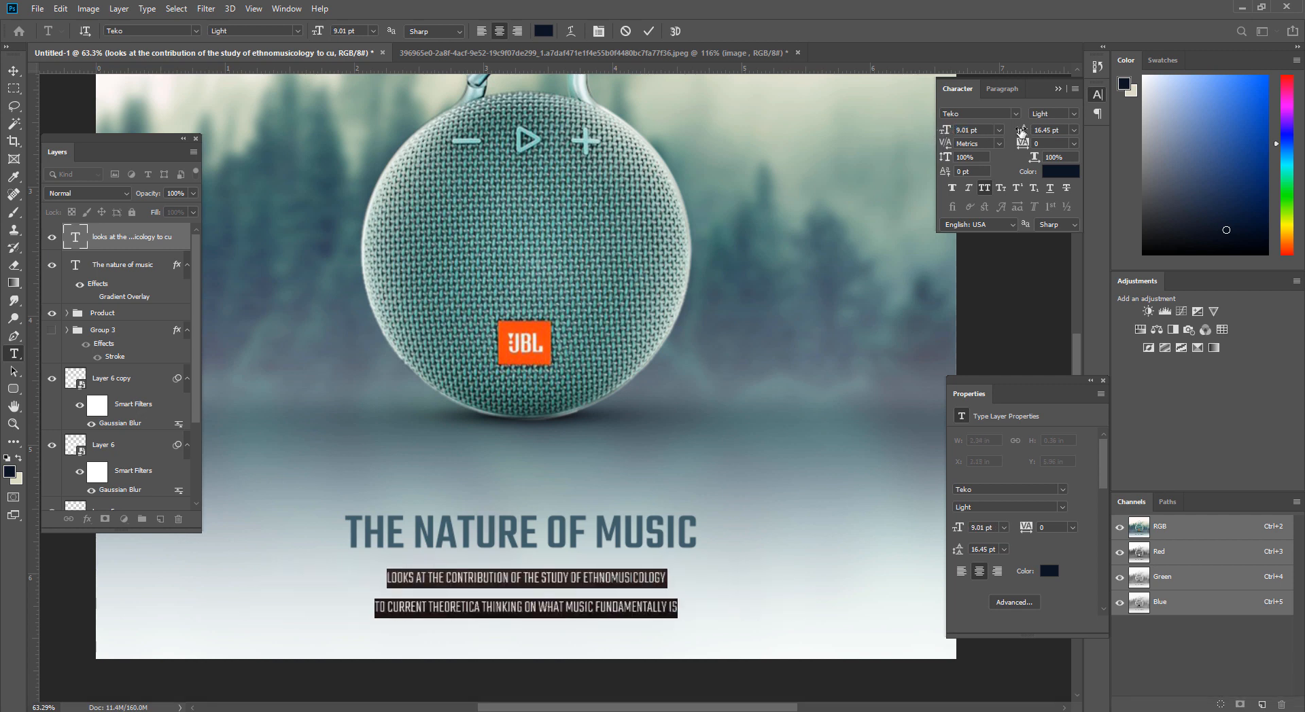
pyautogui.moveTo(1026, 129); pyautogui.dragTo(1018, 130)
pyautogui.click(13, 71)
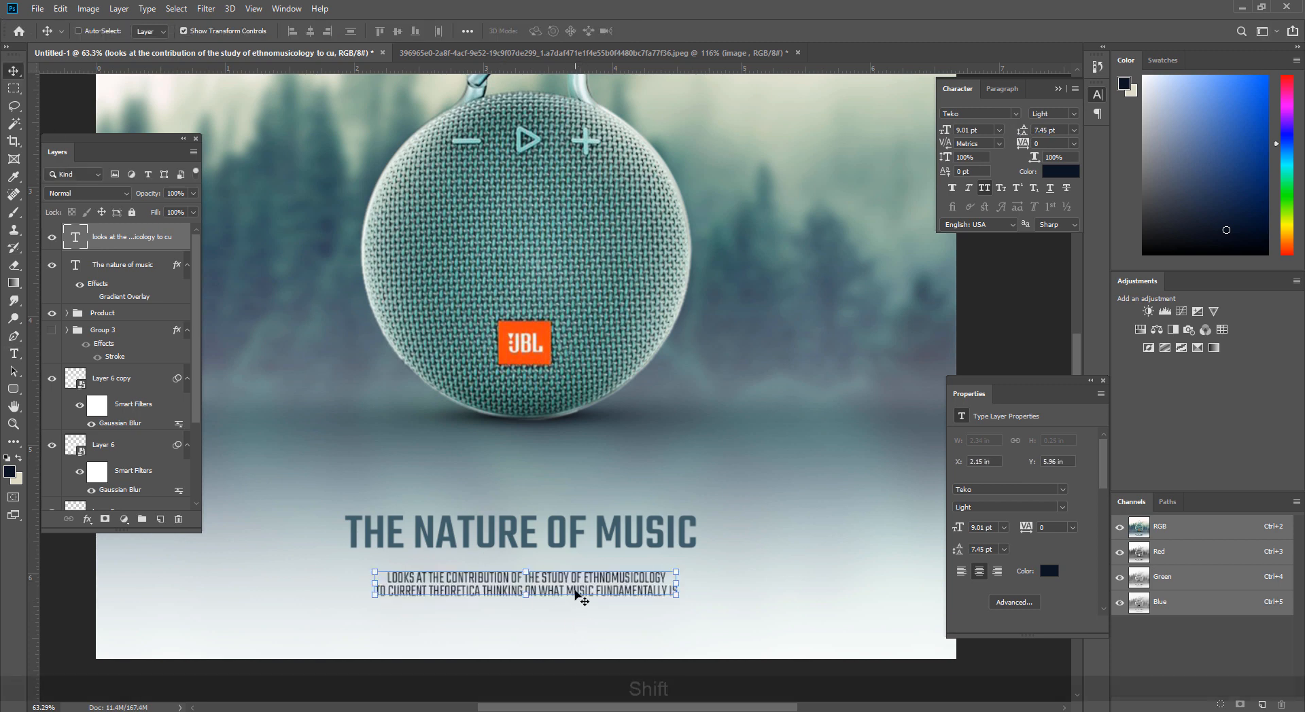
pyautogui.moveTo(575, 591); pyautogui.dragTo(575, 579)
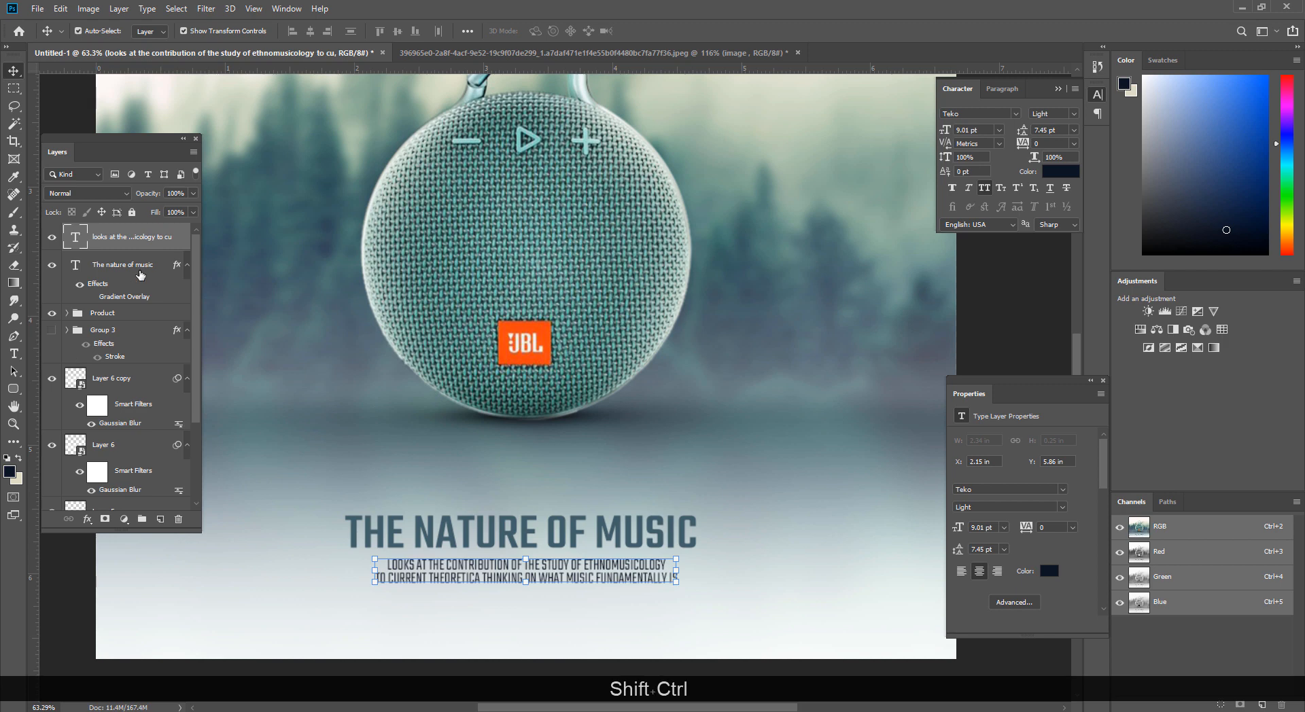
# Step: Select both the headline and supporting text layers and nudge them slightly down together
pyautogui.keyDown('ctrl'); pyautogui.keyDown('shift'); pyautogui.click(141, 270); pyautogui.keyUp('shift'); pyautogui.keyUp('ctrl')
pyautogui.press('Down')
pyautogui.press('Down')
pyautogui.press('Down')
pyautogui.press('Down')
pyautogui.press('Down')
pyautogui.press('Down')
pyautogui.press('Down')
pyautogui.press('Down')
pyautogui.press('Down')
pyautogui.press('Down')
pyautogui.press('Down')
pyautogui.press('Down')
pyautogui.press('Down')
pyautogui.press('Down')
pyautogui.press('Down')
pyautogui.press('Down')
pyautogui.press('Down')
pyautogui.press('Down')
pyautogui.press('Down')
pyautogui.press('Down')
pyautogui.press('Down')
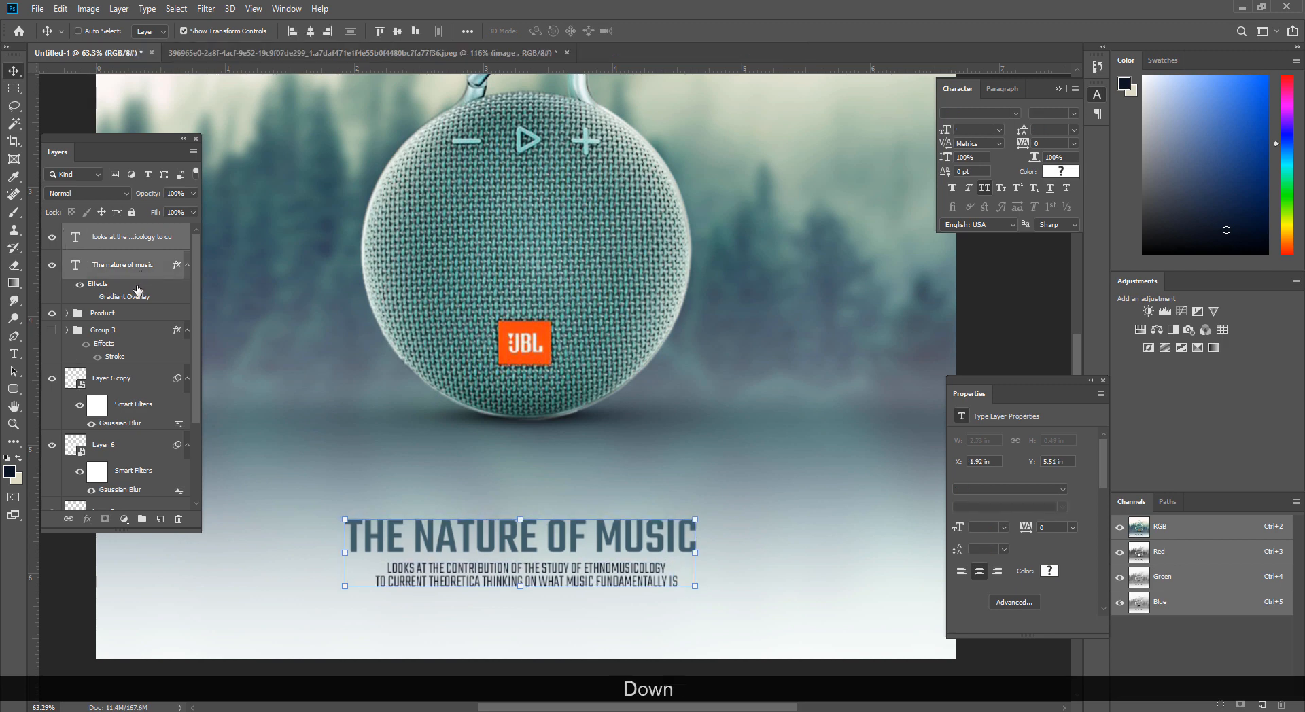
# Step: Nudge the headline and supporting text up together and center them horizontally on the canvas
pyautogui.press('Down')
pyautogui.press('Up')
pyautogui.press('Up')
pyautogui.press('Up')
pyautogui.press('Up')
pyautogui.press('Up')
pyautogui.press('Up')
pyautogui.press('Up')
pyautogui.press('Up')
pyautogui.press('Up')
pyautogui.press('Up')
pyautogui.press('Up')
pyautogui.press('Up')
pyautogui.press('Up')
pyautogui.press('Up')
pyautogui.press('Up')
pyautogui.press('Up')
pyautogui.press('Up')
pyautogui.press('Up')
pyautogui.press('Up')
pyautogui.press('Up')
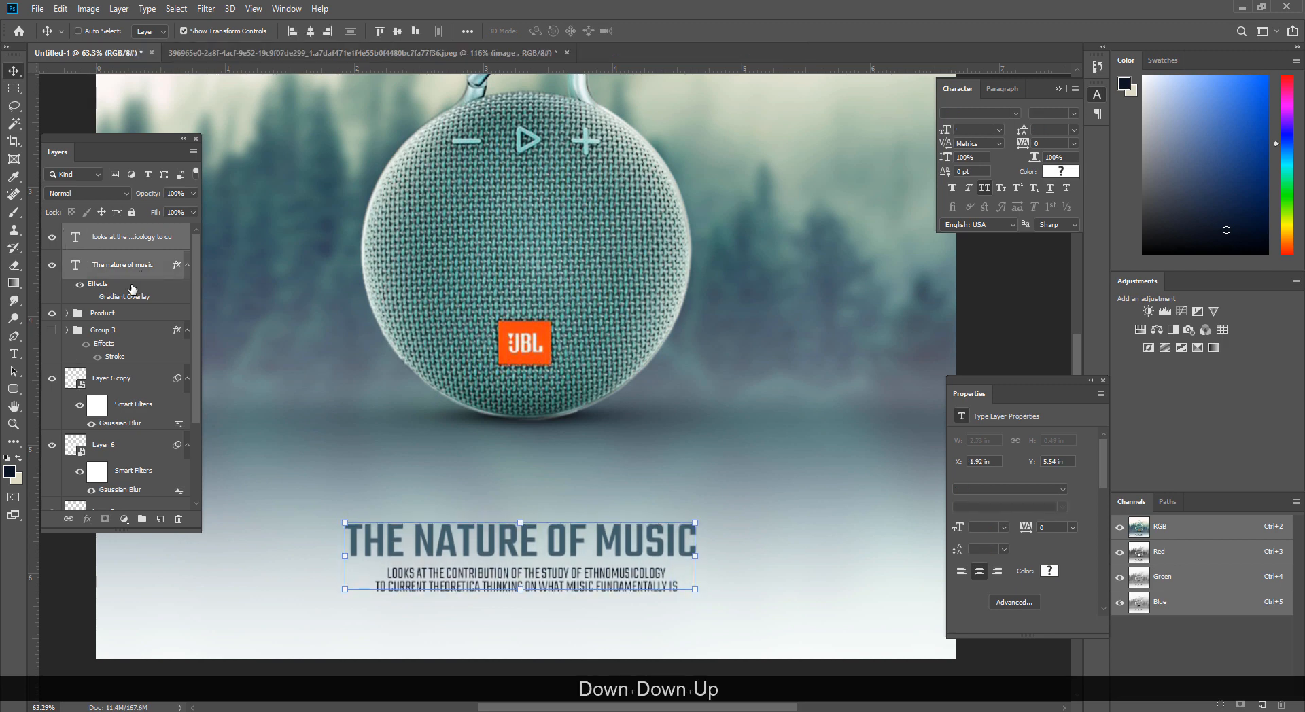
pyautogui.hotkey('ctrl', 'a')
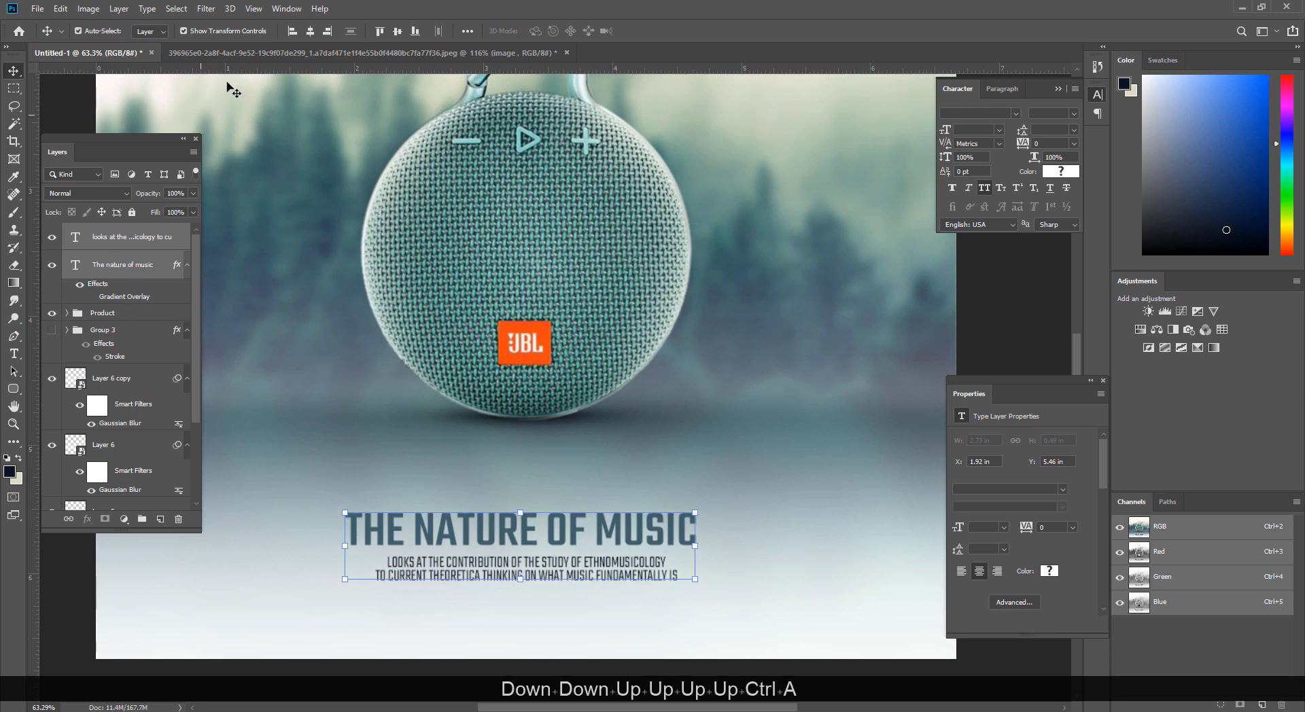
pyautogui.click(309, 31)
pyautogui.hotkey('ctrl', 'd')
# Step: Enlarge the headline and supporting text together to about 126.93% and center them horizontally on the canvas
pyautogui.moveTo(615, 468)
pyautogui.mouseDown()
pyautogui.moveTo(564, 468)
pyautogui.moveTo(590, 467)
pyautogui.mouseUp()
pyautogui.moveTo(555, 581); pyautogui.dragTo(555, 568)
pyautogui.moveTo(575, 590); pyautogui.dragTo(572, 590)
pyautogui.press('Return')
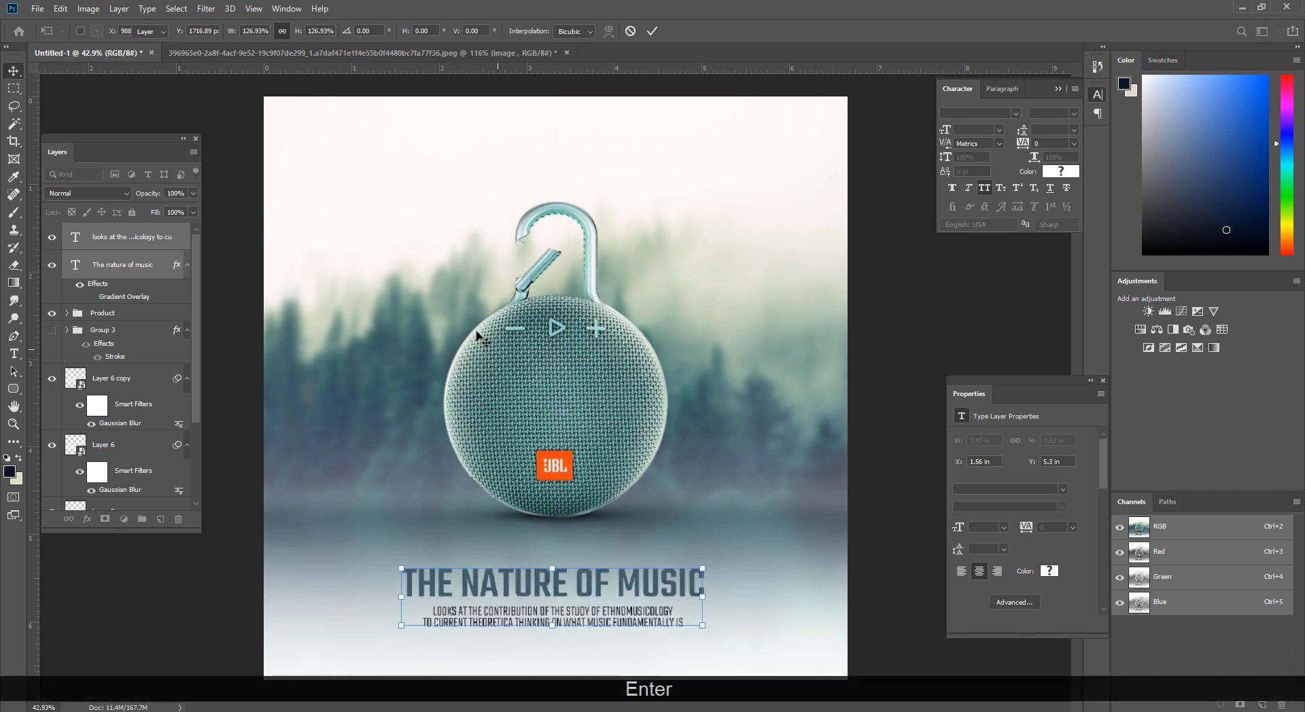
pyautogui.hotkey('ctrl', 'a')
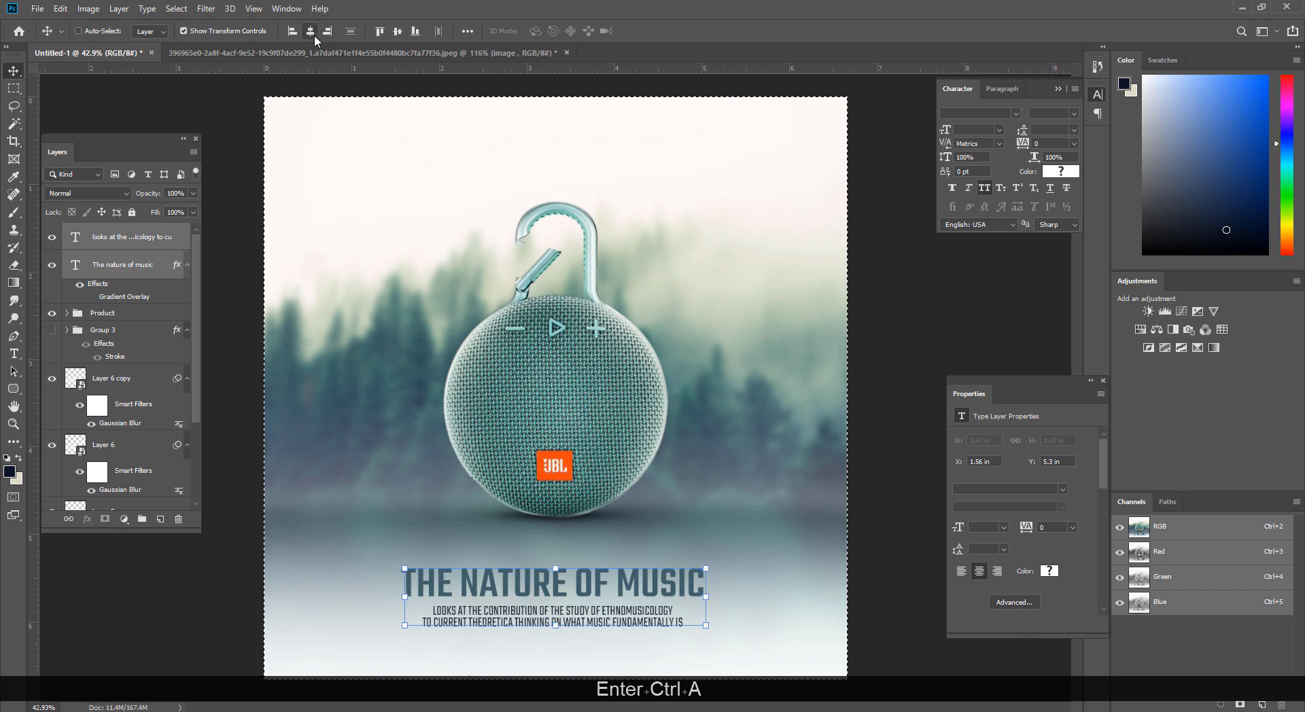
pyautogui.click(310, 32)
pyautogui.hotkey('ctrl', 'd')
# Step: Turn on the headline's Gradient Overlay, sample grey-green #769a88 for its 99% color stop and reverse the gradient
pyautogui.click(91, 297)
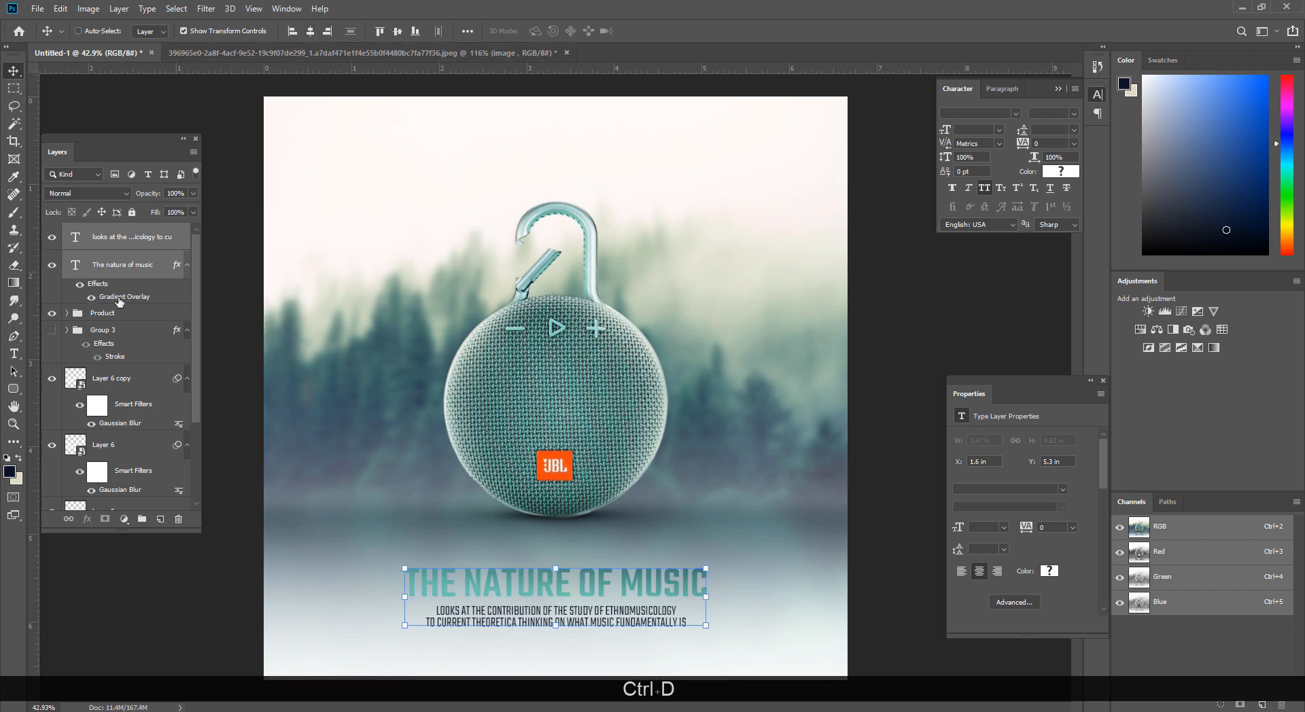
pyautogui.click(120, 298)
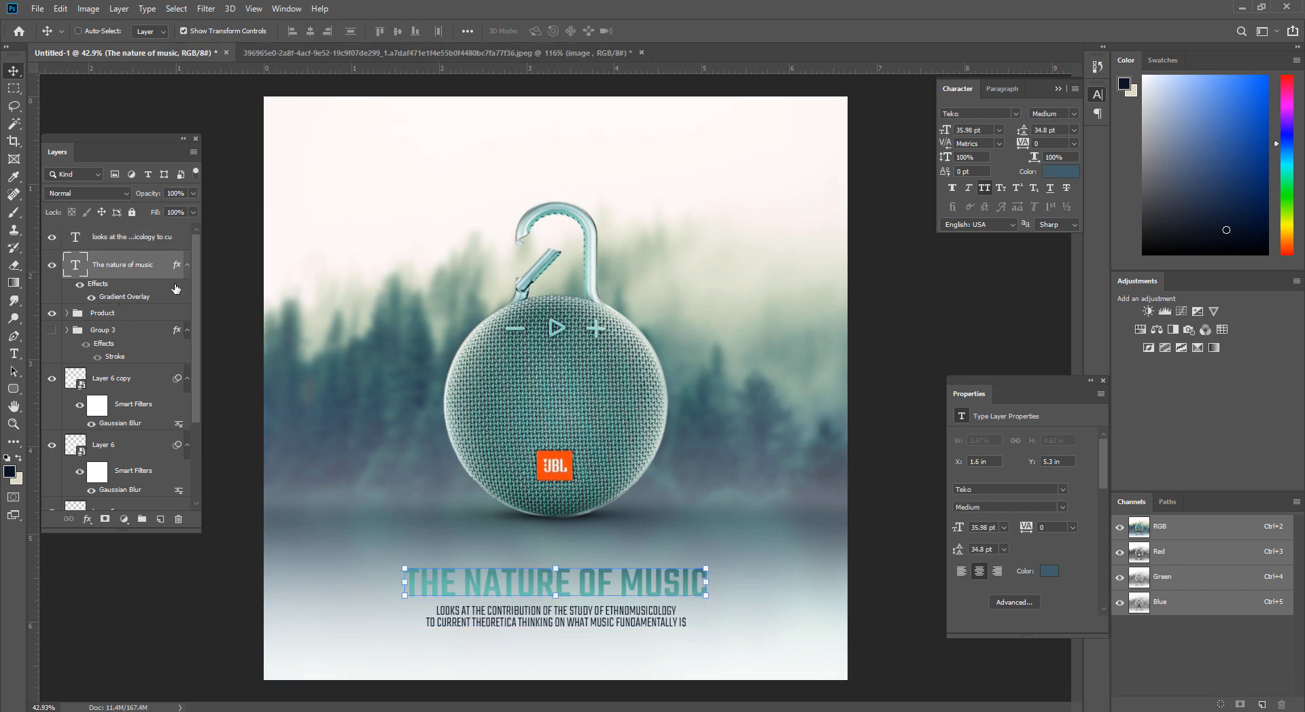
pyautogui.click(1051, 225)
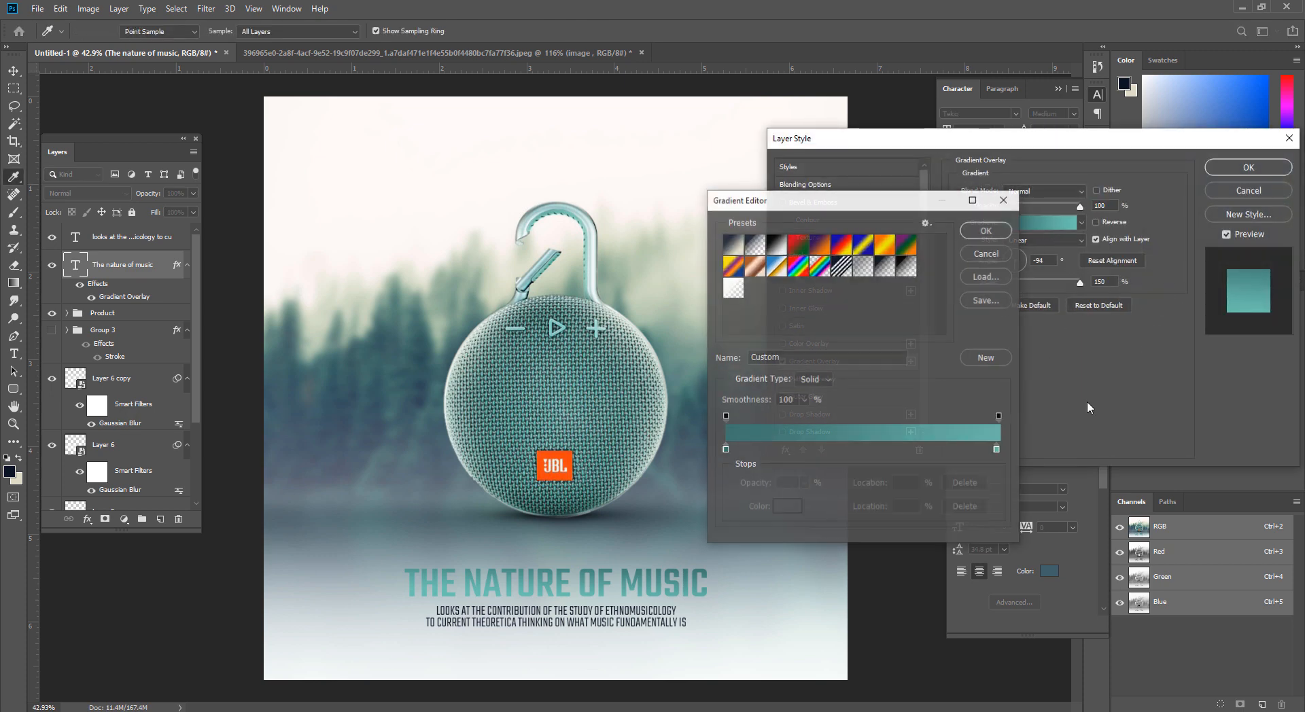
pyautogui.click(997, 450)
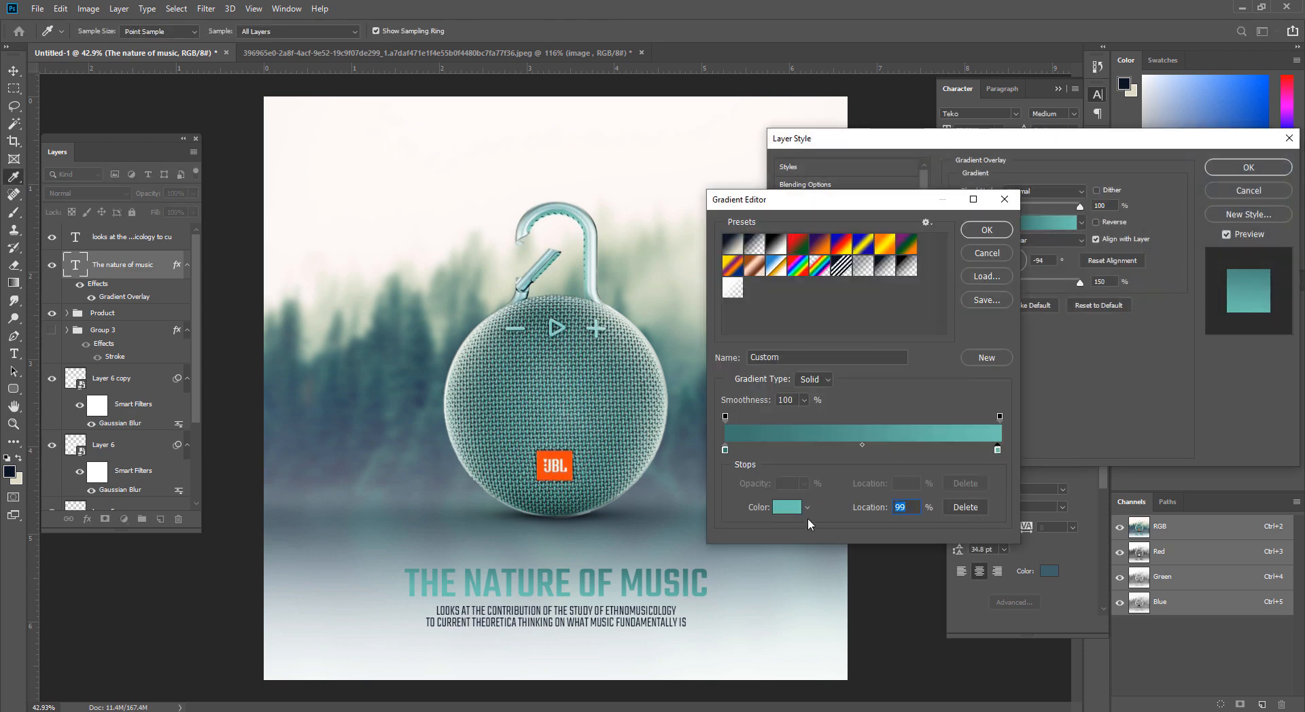
pyautogui.click(787, 507)
pyautogui.click(622, 305)
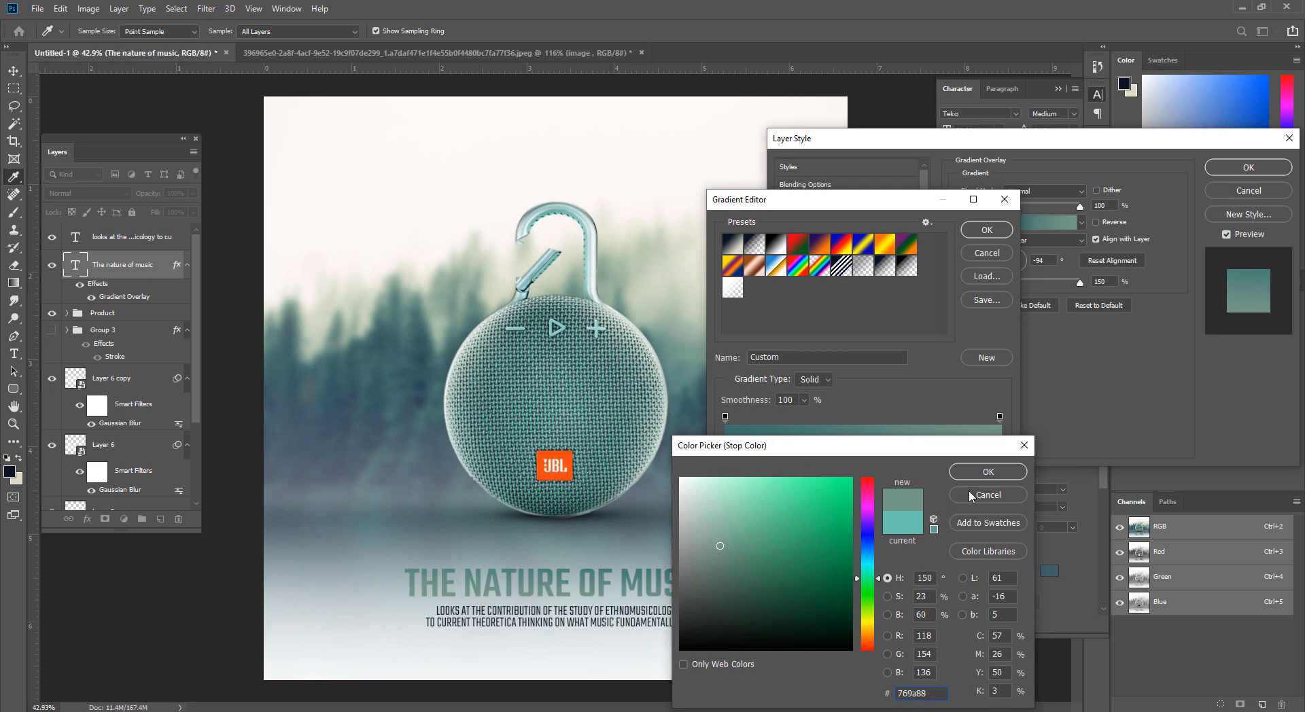
pyautogui.click(958, 474)
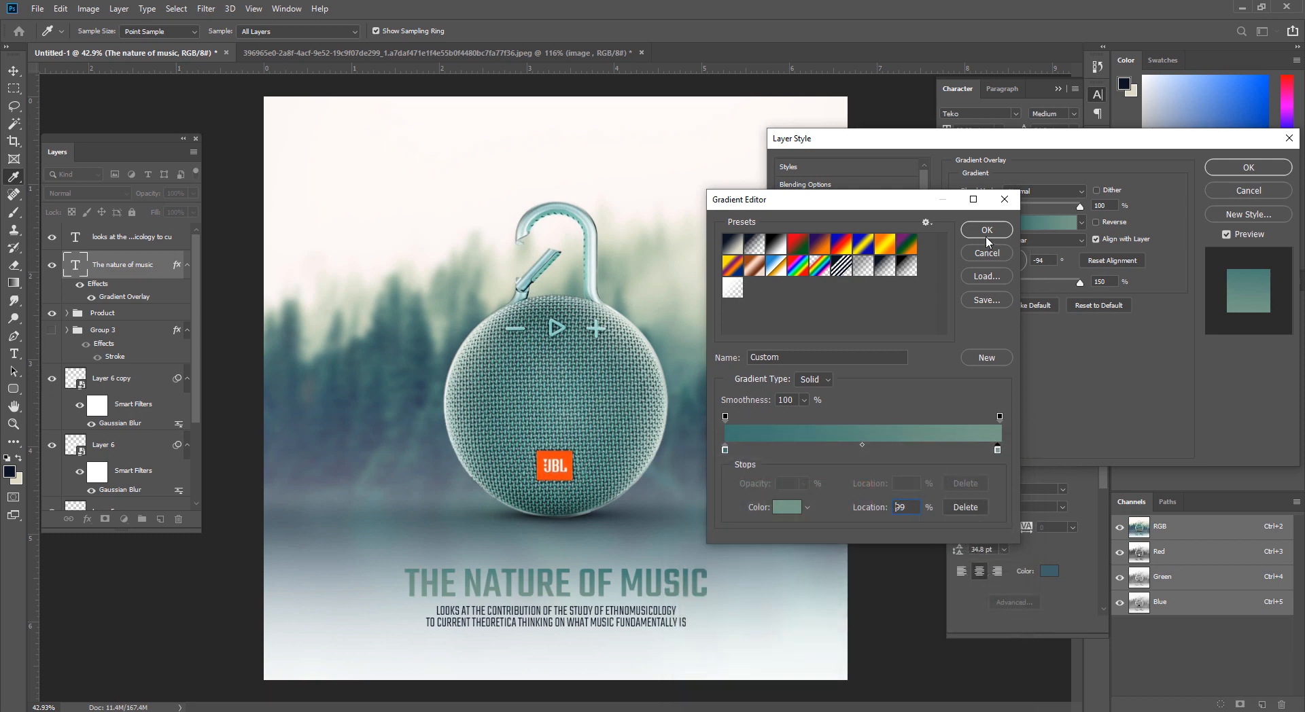
pyautogui.click(1008, 234)
pyautogui.click(1095, 221)
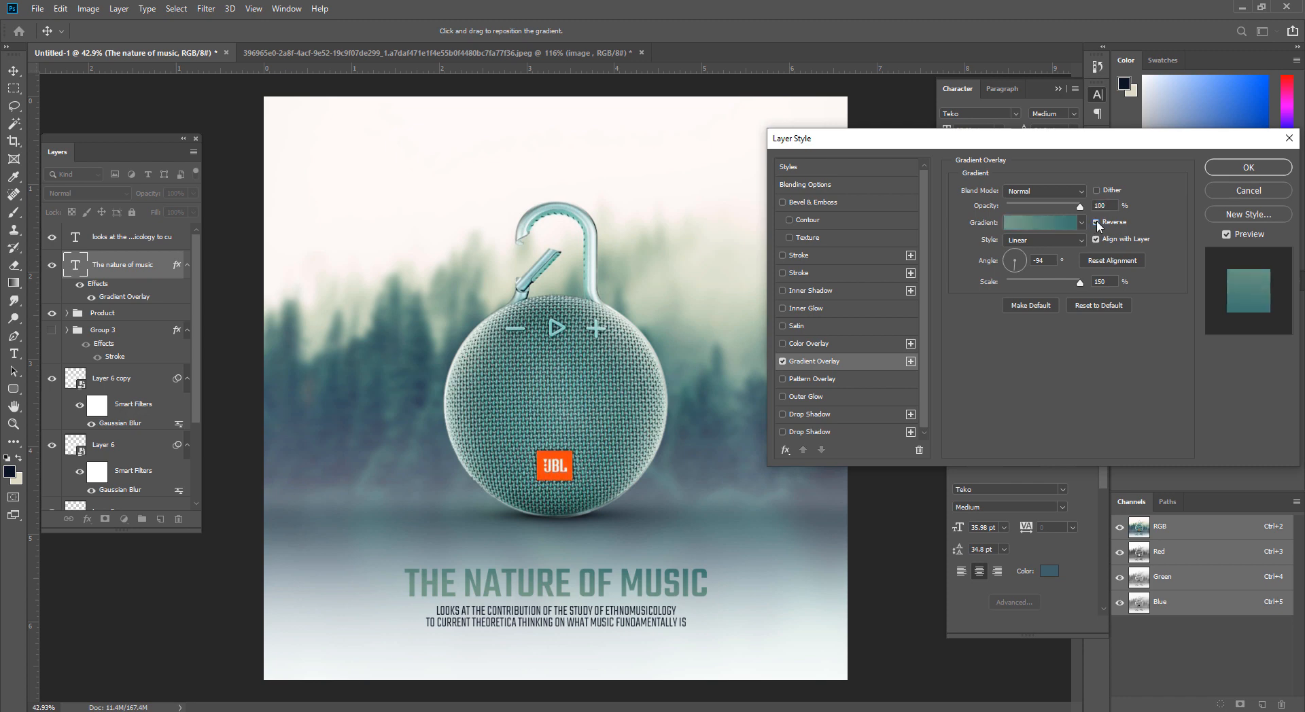
pyautogui.hotkey('ctrl', 'space')
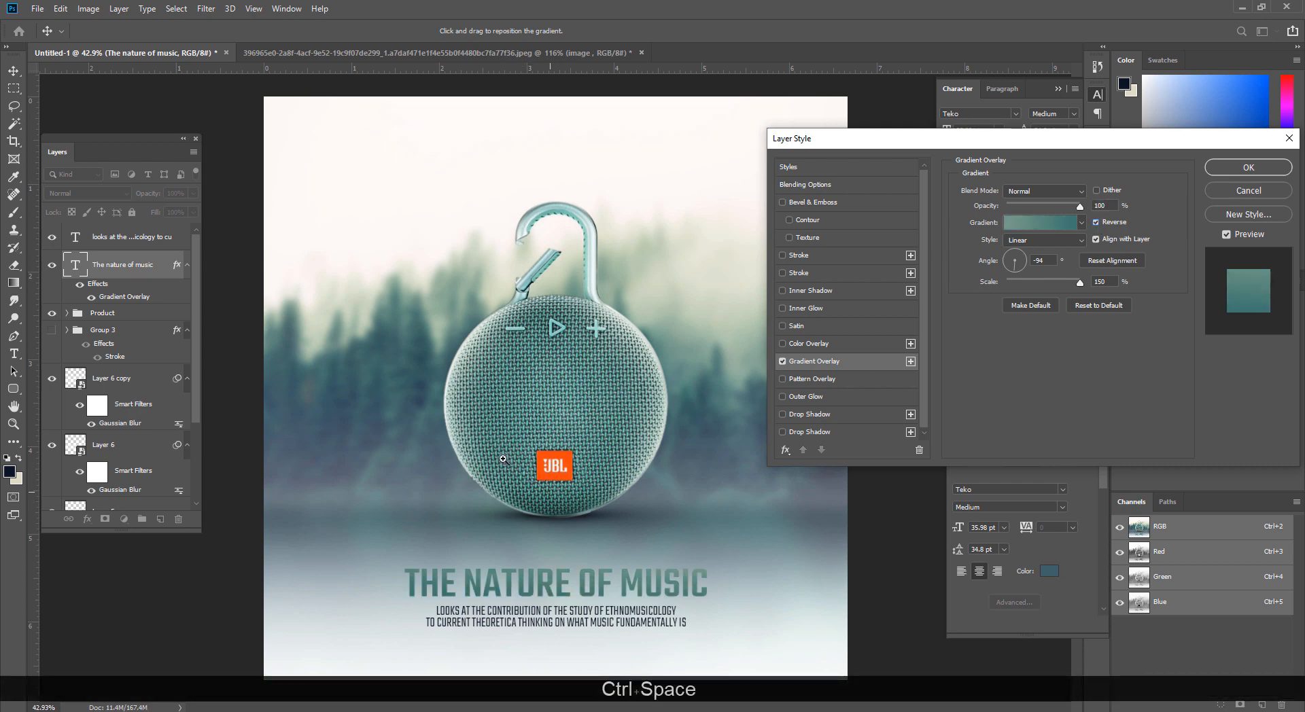
# Step: Try blue-grey #76899a for the 99% stop of the headline's gradient
pyautogui.click(1051, 223)
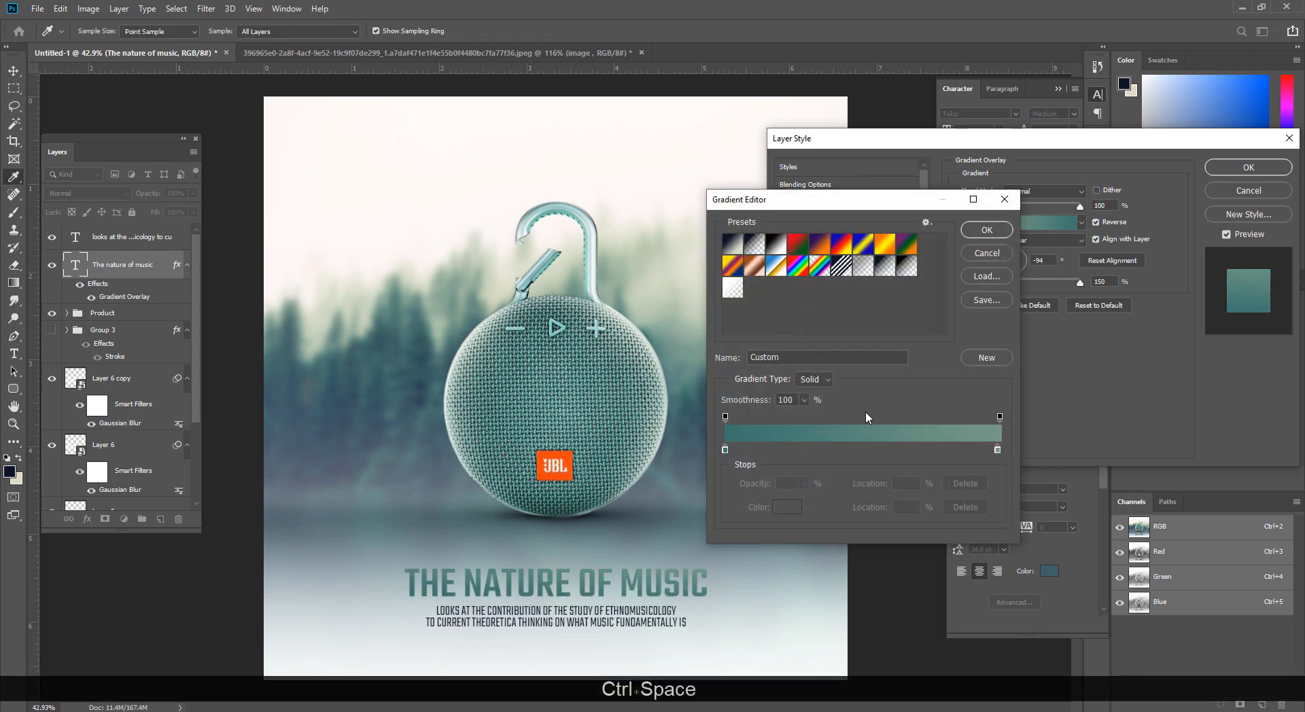
pyautogui.click(997, 450)
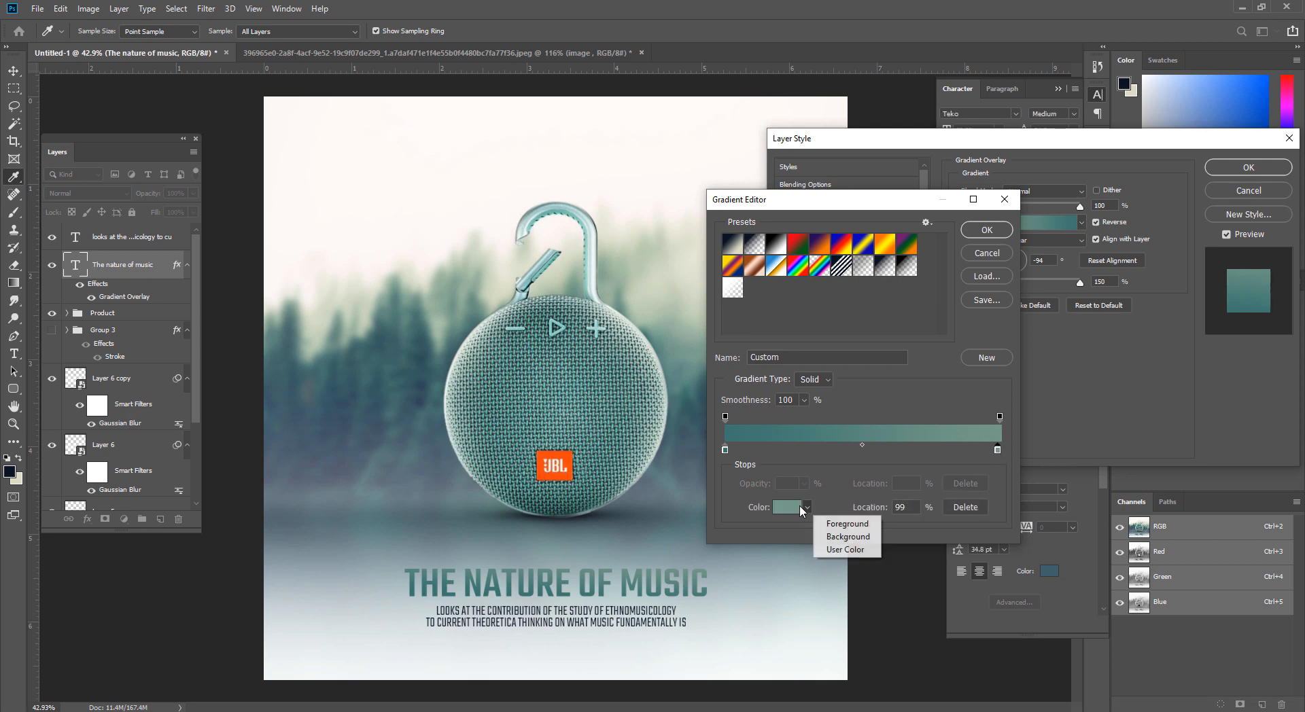
pyautogui.click(788, 507)
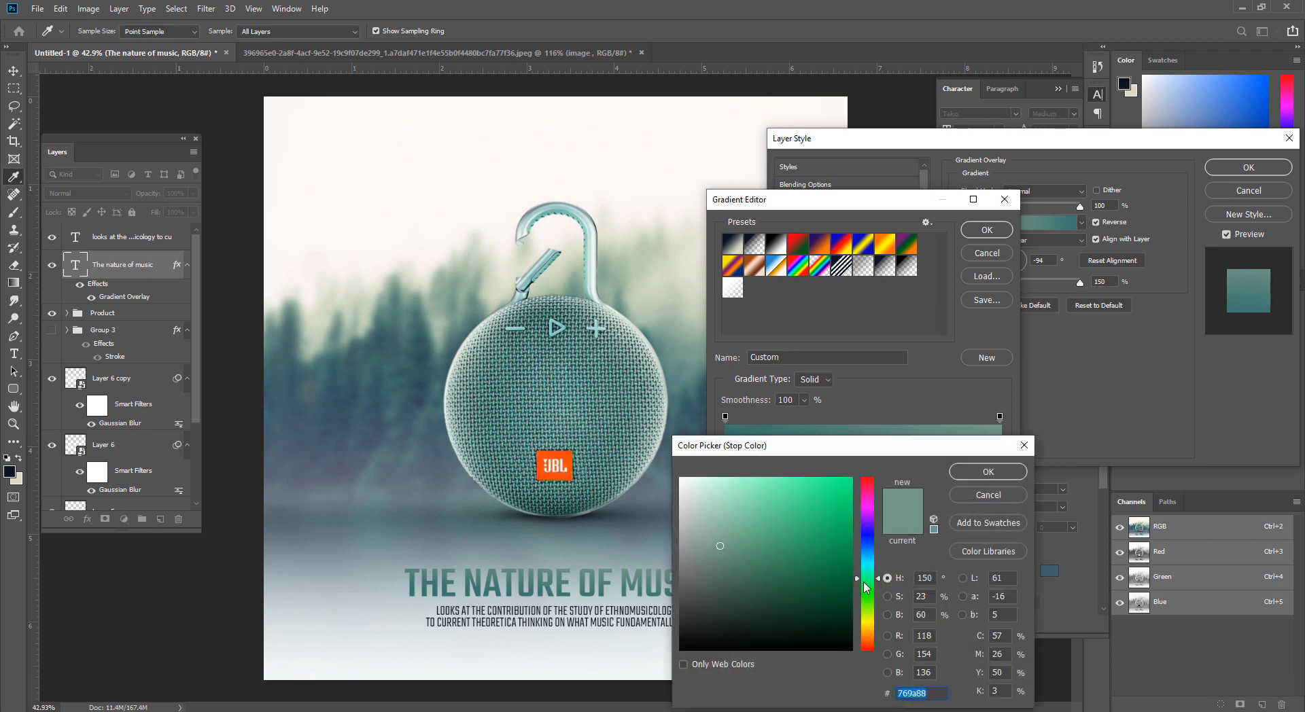
pyautogui.moveTo(867, 587); pyautogui.dragTo(873, 551)
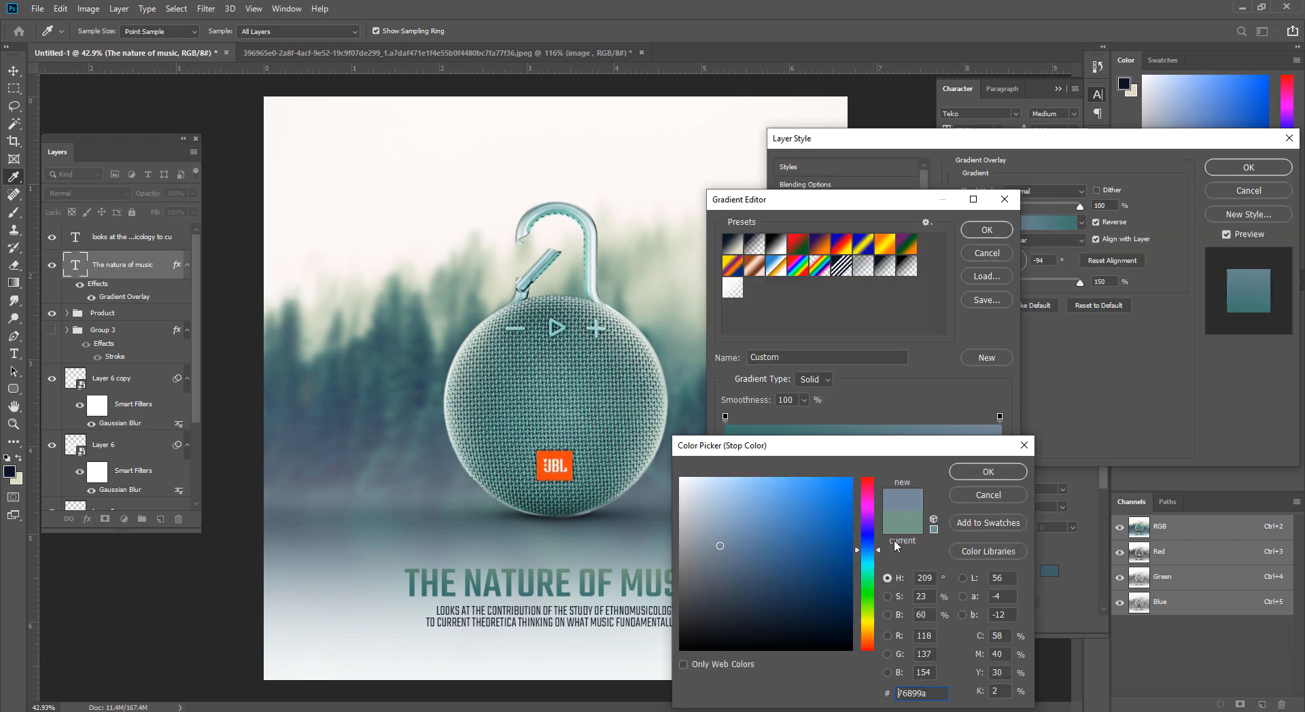
pyautogui.click(988, 497)
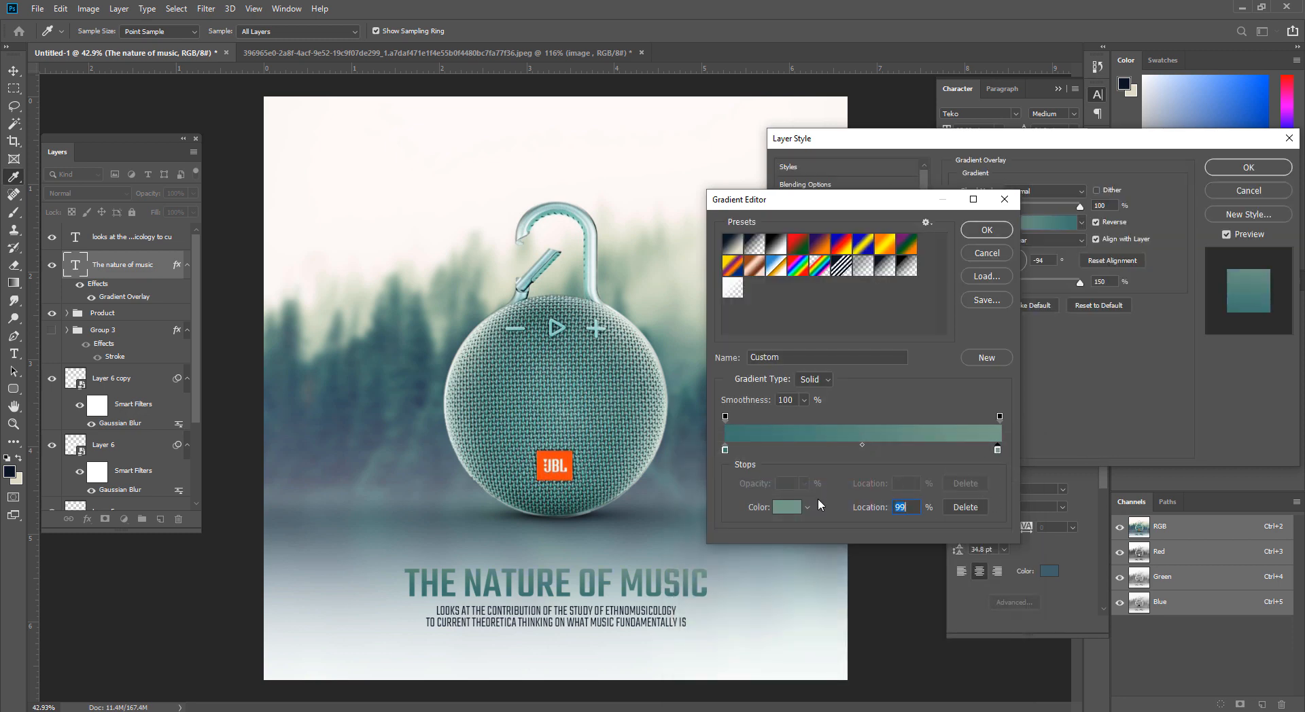
# Step: Sample the JBL logo orange for the gradient's 99% stop and adjust it to #fe4700
pyautogui.click(797, 512)
pyautogui.click(570, 459)
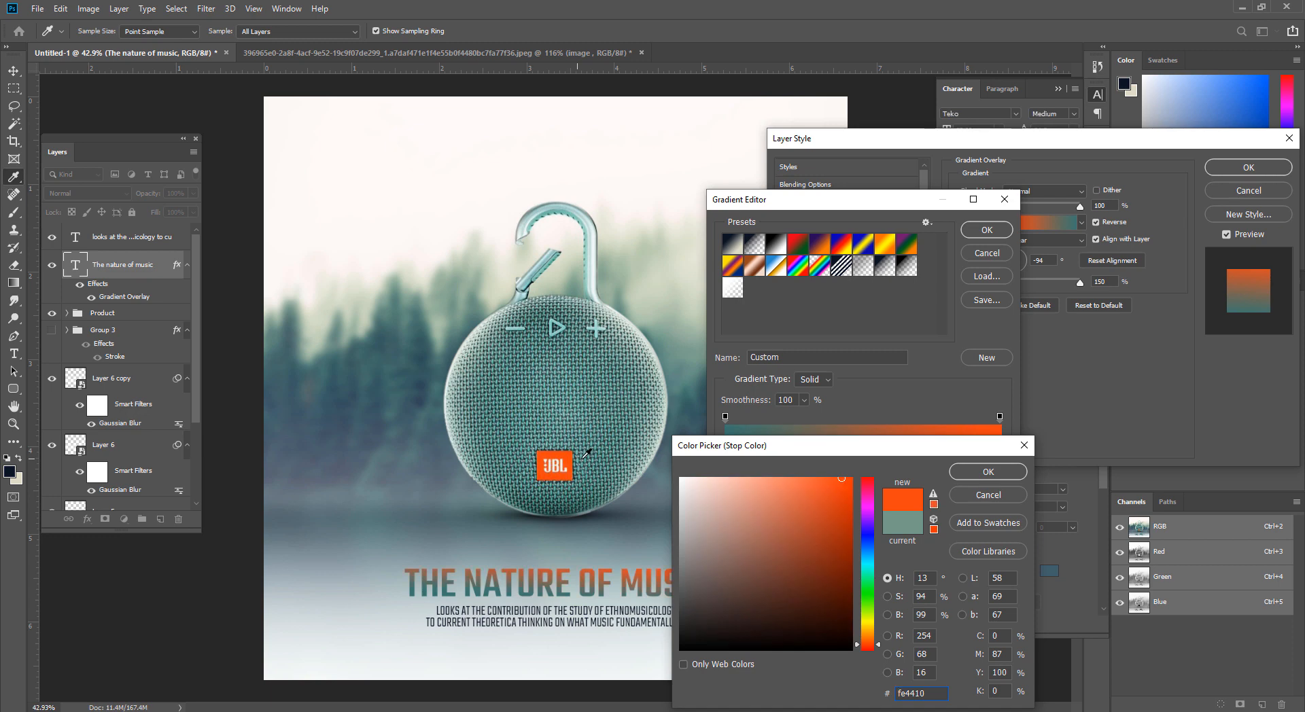
pyautogui.click(868, 624)
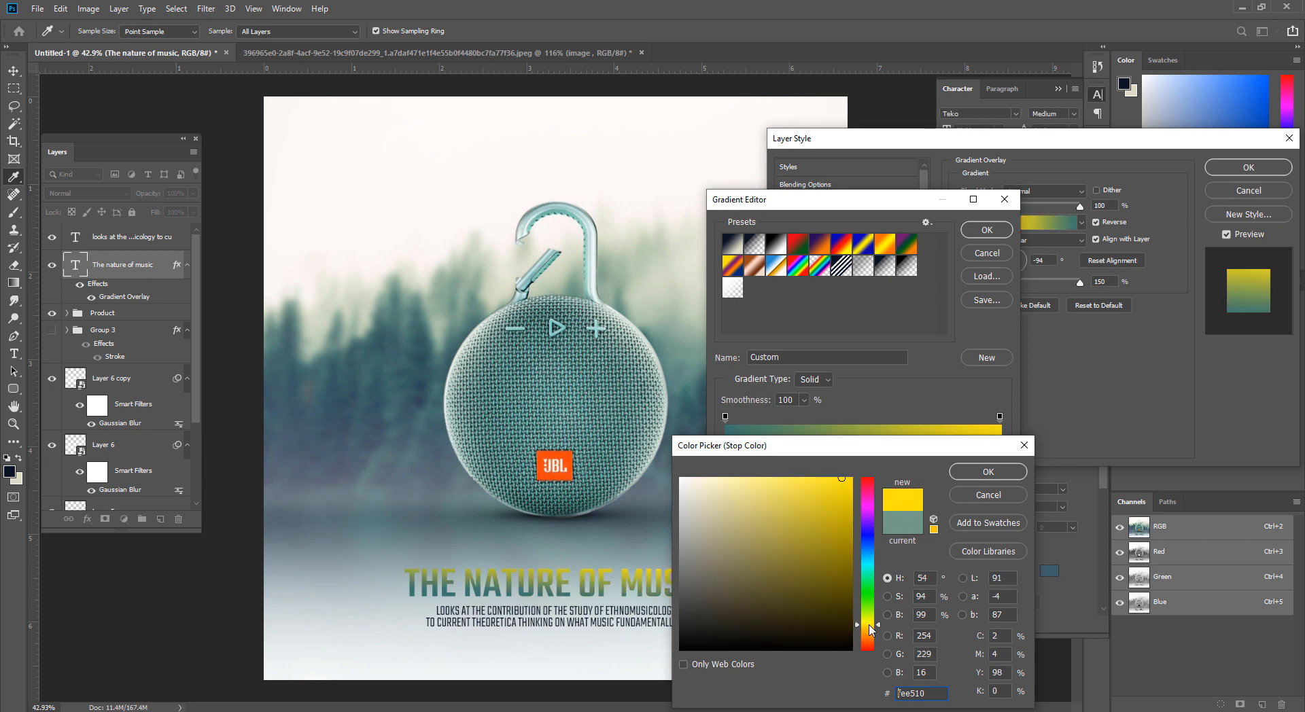
pyautogui.moveTo(870, 629); pyautogui.dragTo(879, 644)
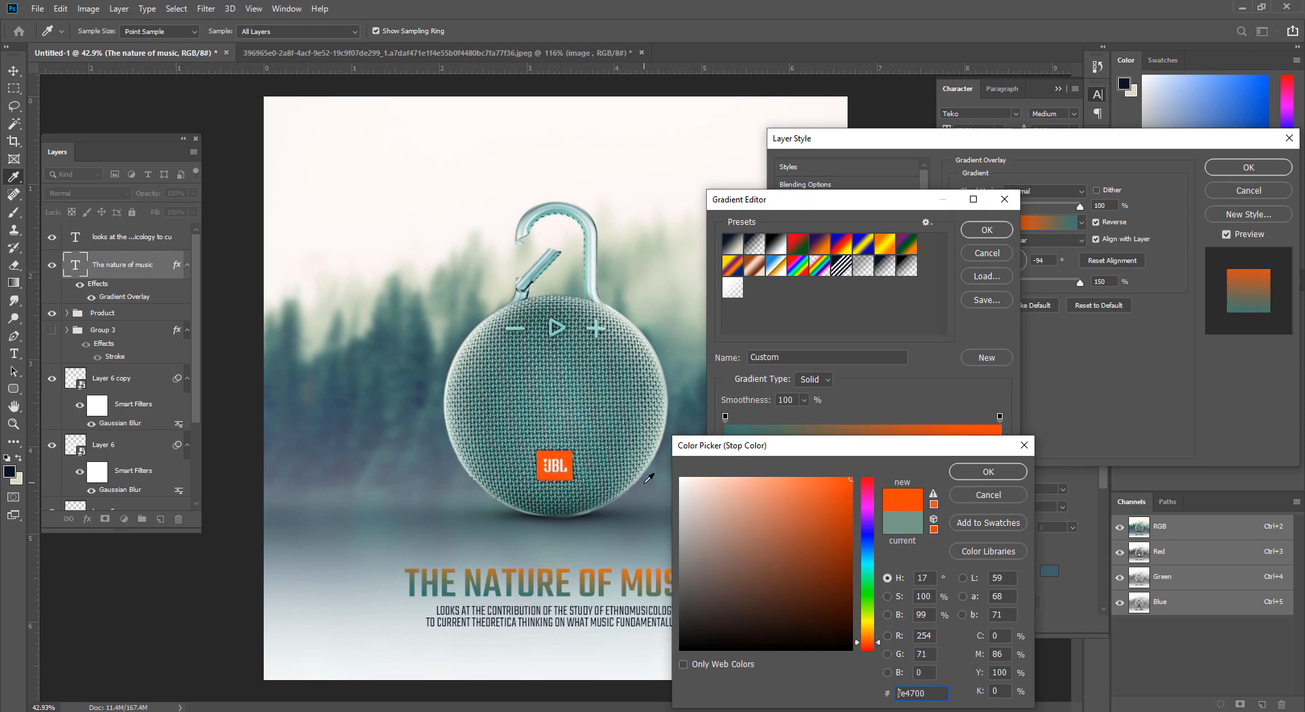
pyautogui.click(988, 472)
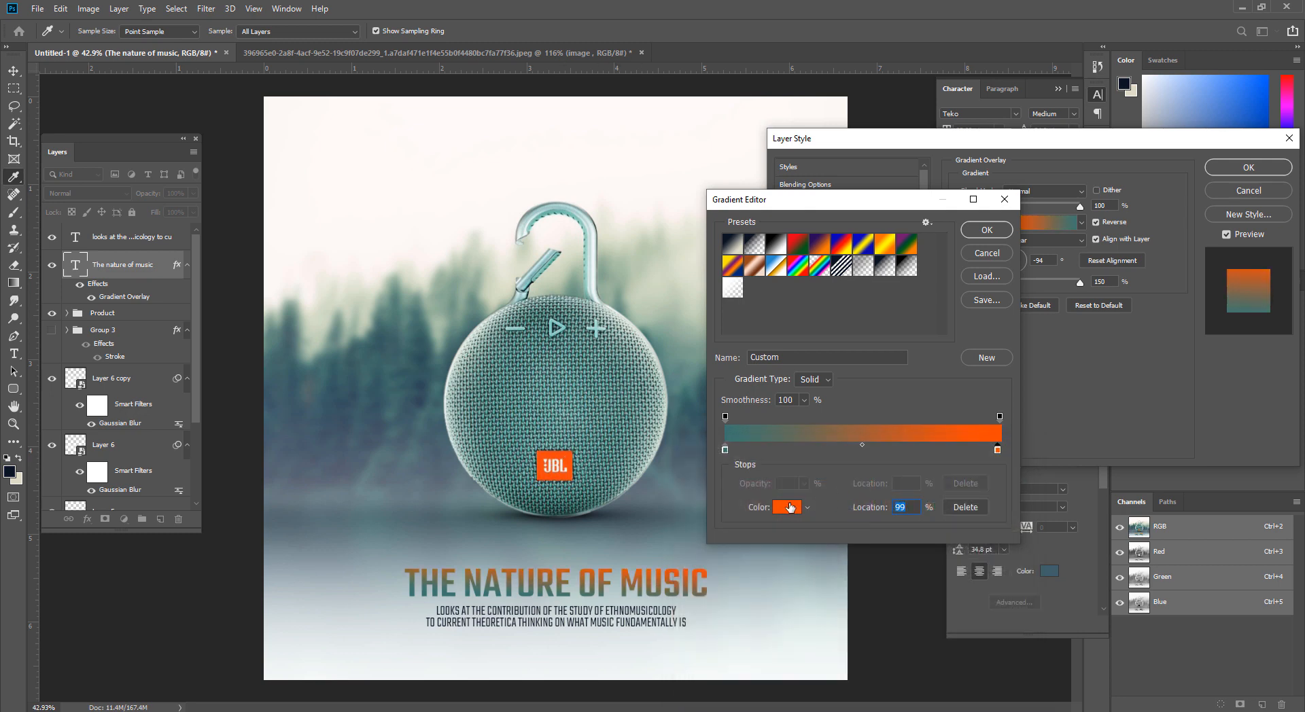
# Step: Try orange and olive for the gradient's 0% stop and settle on a teal with RGB 76, 137, 132
pyautogui.click(725, 450)
pyautogui.click(785, 508)
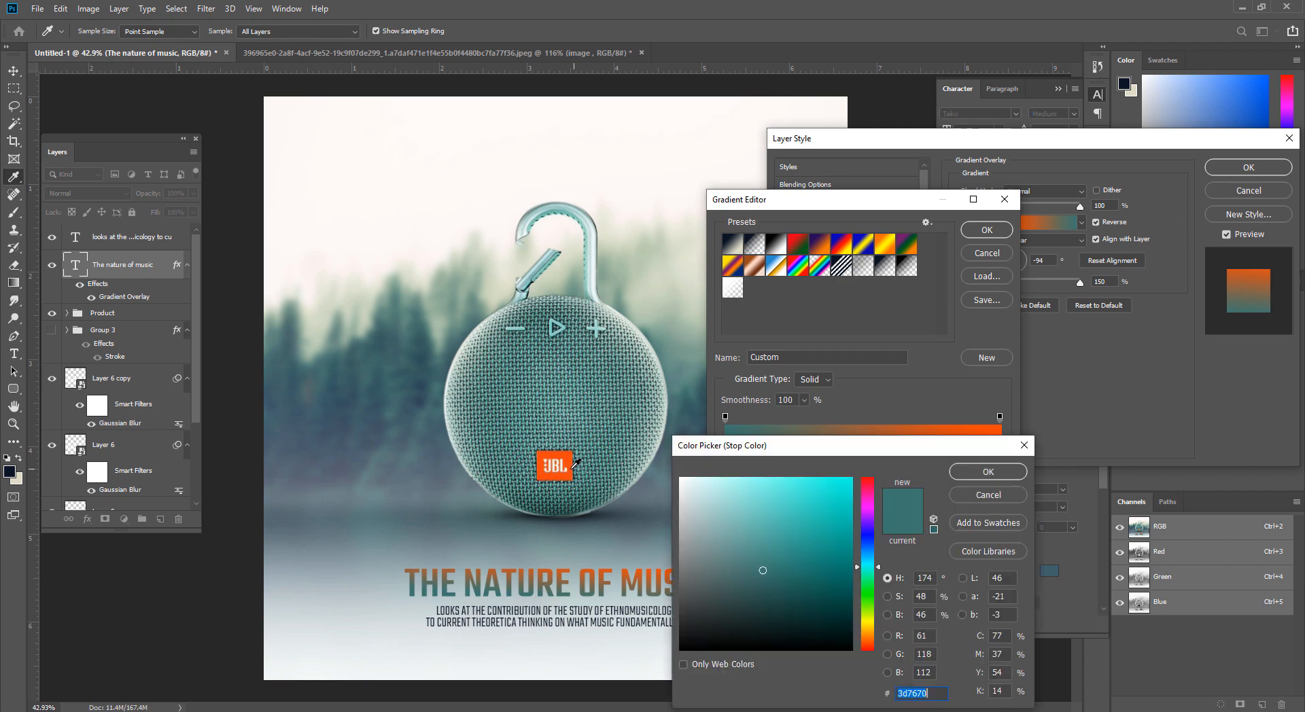
pyautogui.click(564, 462)
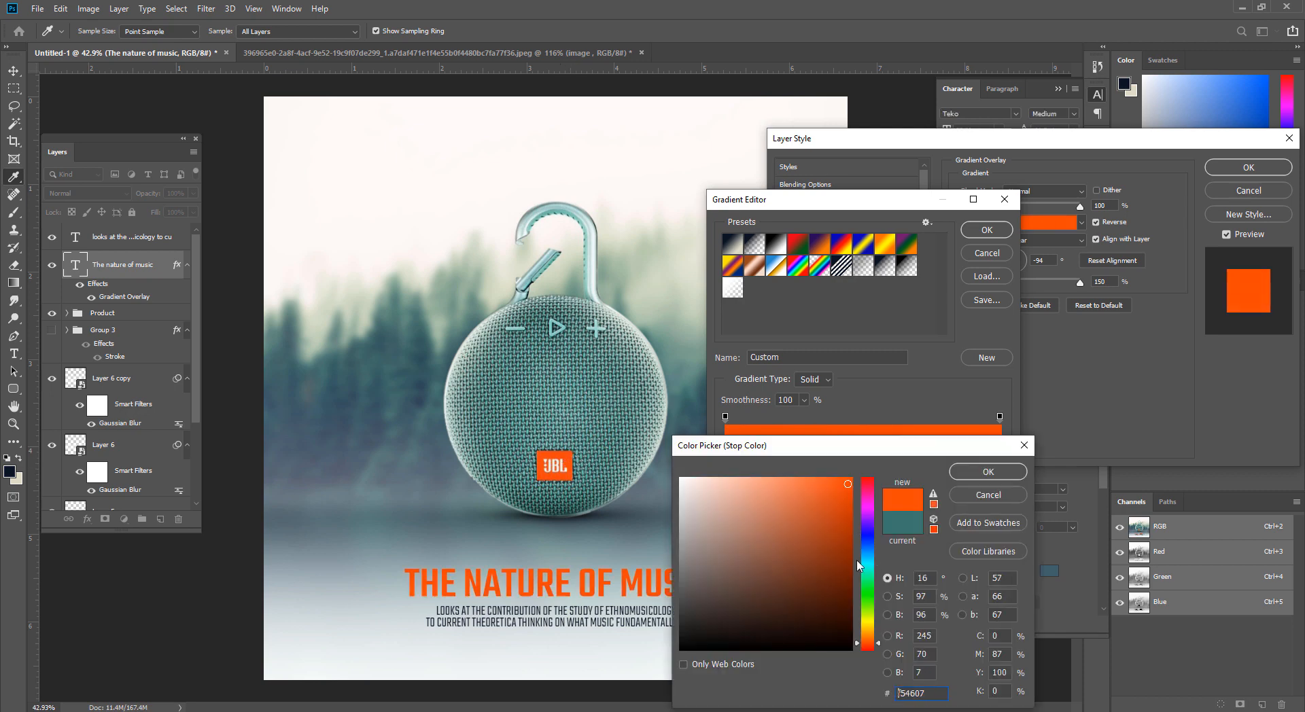
pyautogui.moveTo(865, 630); pyautogui.dragTo(865, 624)
pyautogui.moveTo(818, 517)
pyautogui.mouseDown()
pyautogui.moveTo(824, 538)
pyautogui.moveTo(799, 568)
pyautogui.mouseUp()
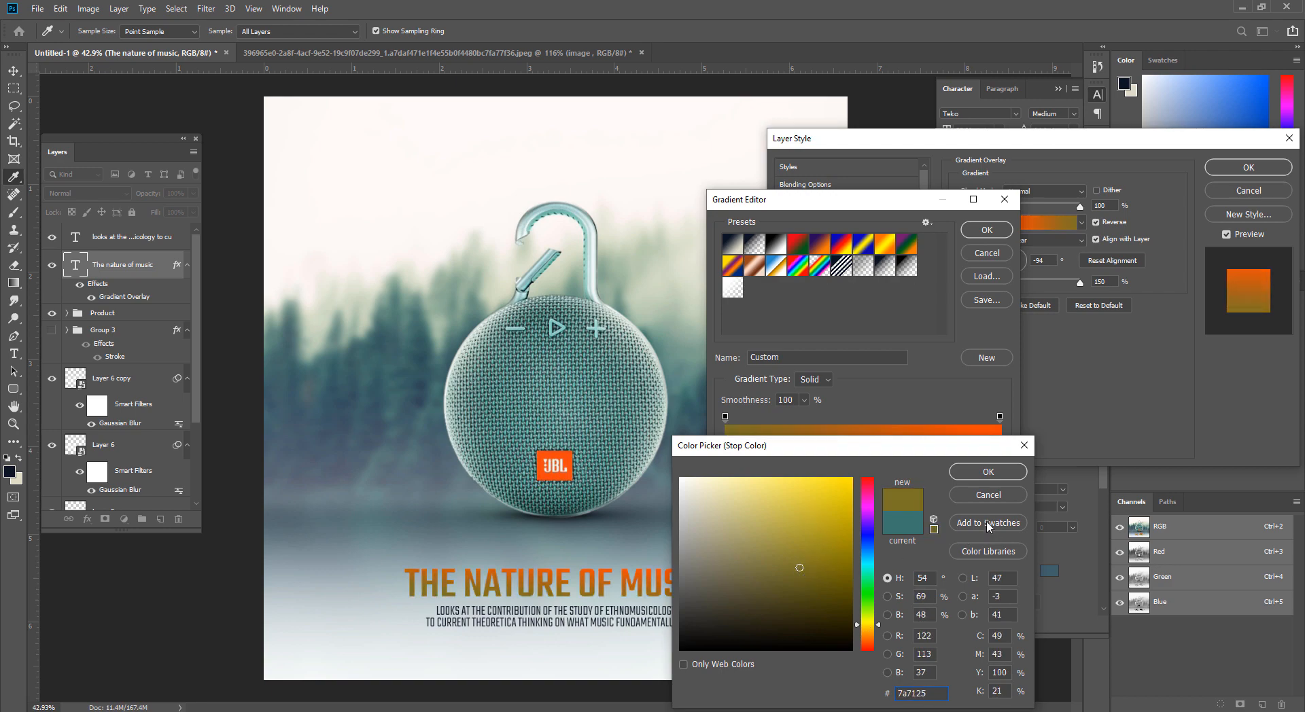
pyautogui.click(590, 479)
pyautogui.moveTo(520, 403); pyautogui.dragTo(421, 435)
pyautogui.click(550, 403)
pyautogui.click(544, 416)
pyautogui.moveTo(549, 552); pyautogui.dragTo(581, 584)
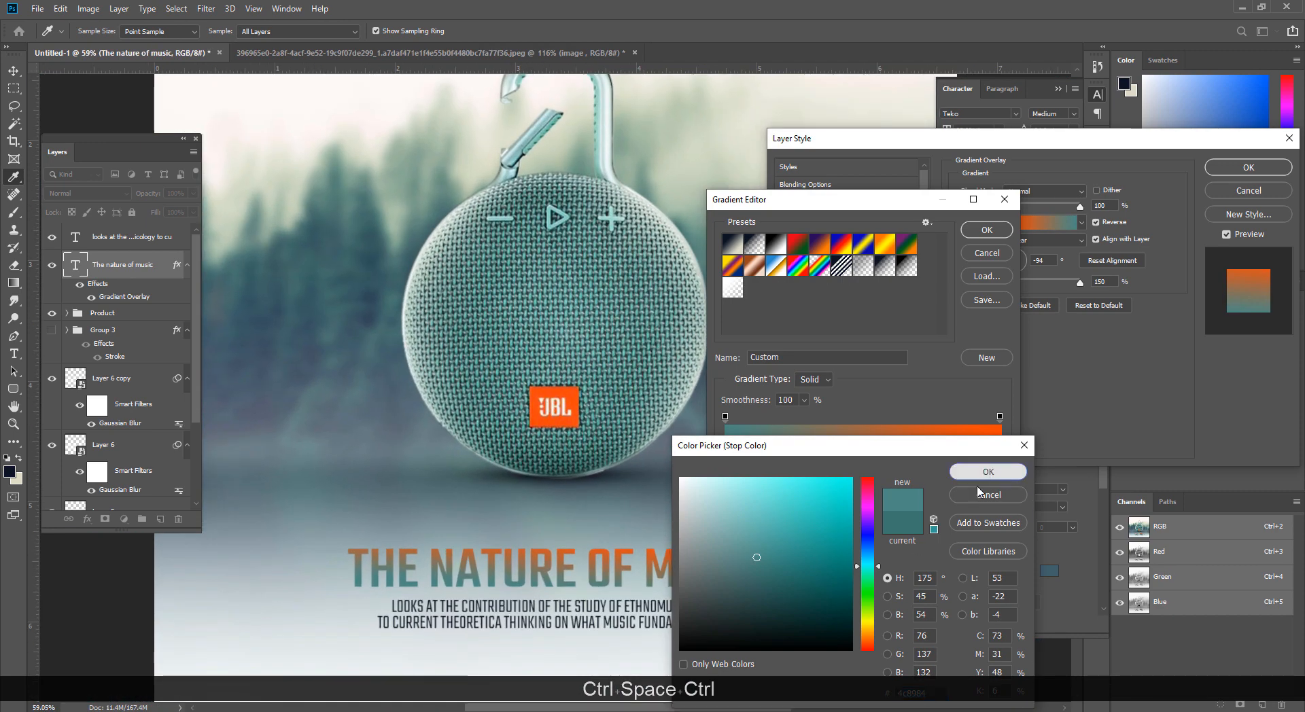
pyautogui.click(994, 470)
# Step: Set the gradient's orange stop to dark blue-teal #38565f, sampled from the misty forest background
pyautogui.click(800, 507)
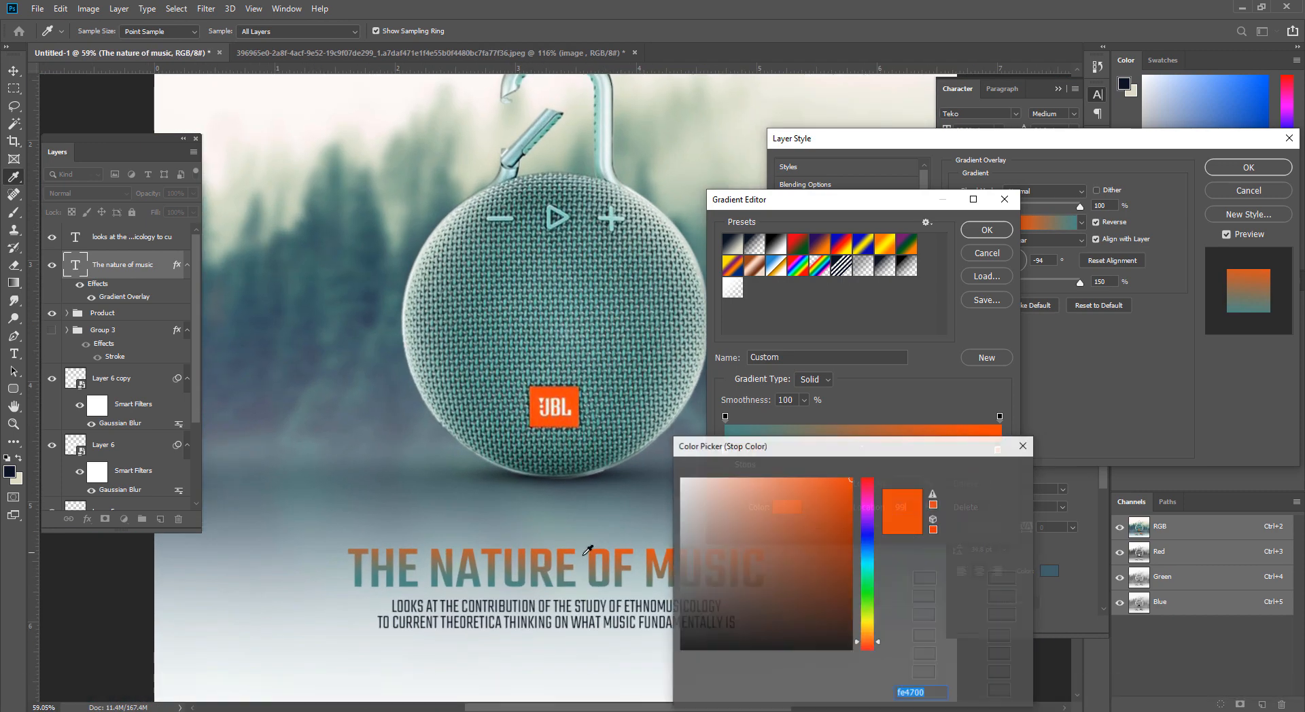
pyautogui.click(658, 251)
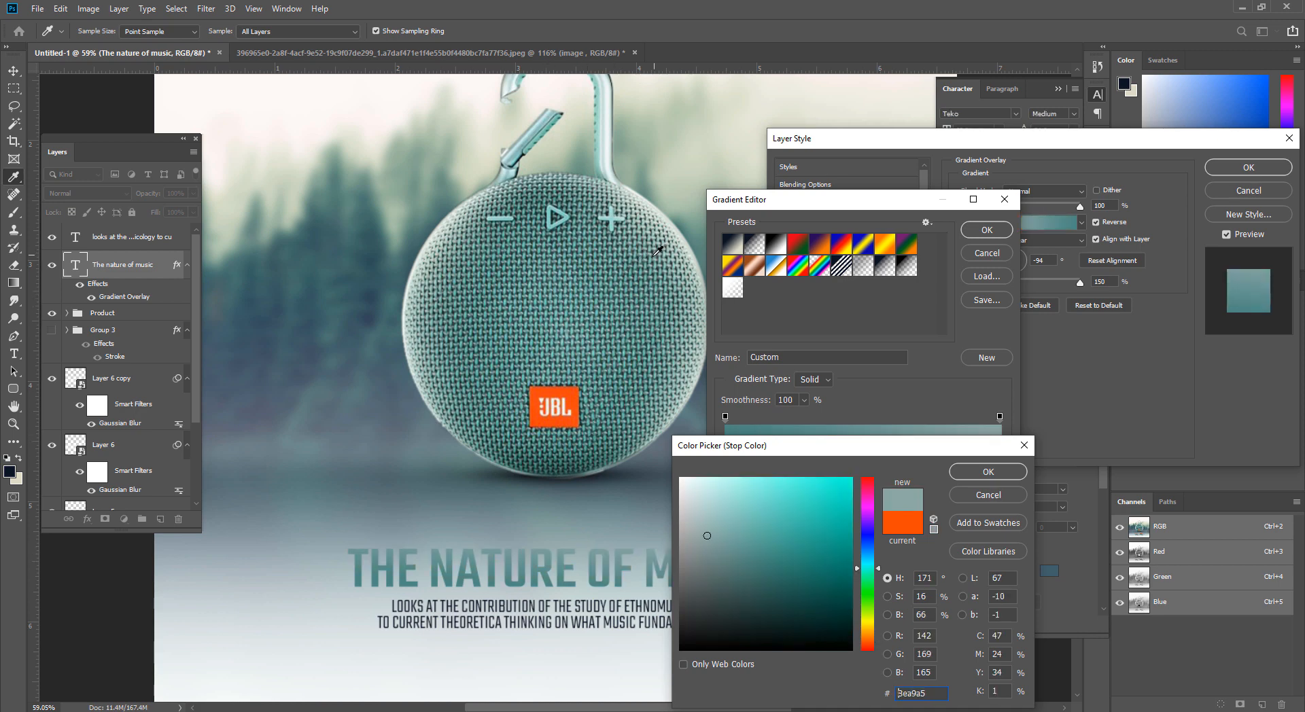
pyautogui.click(361, 309)
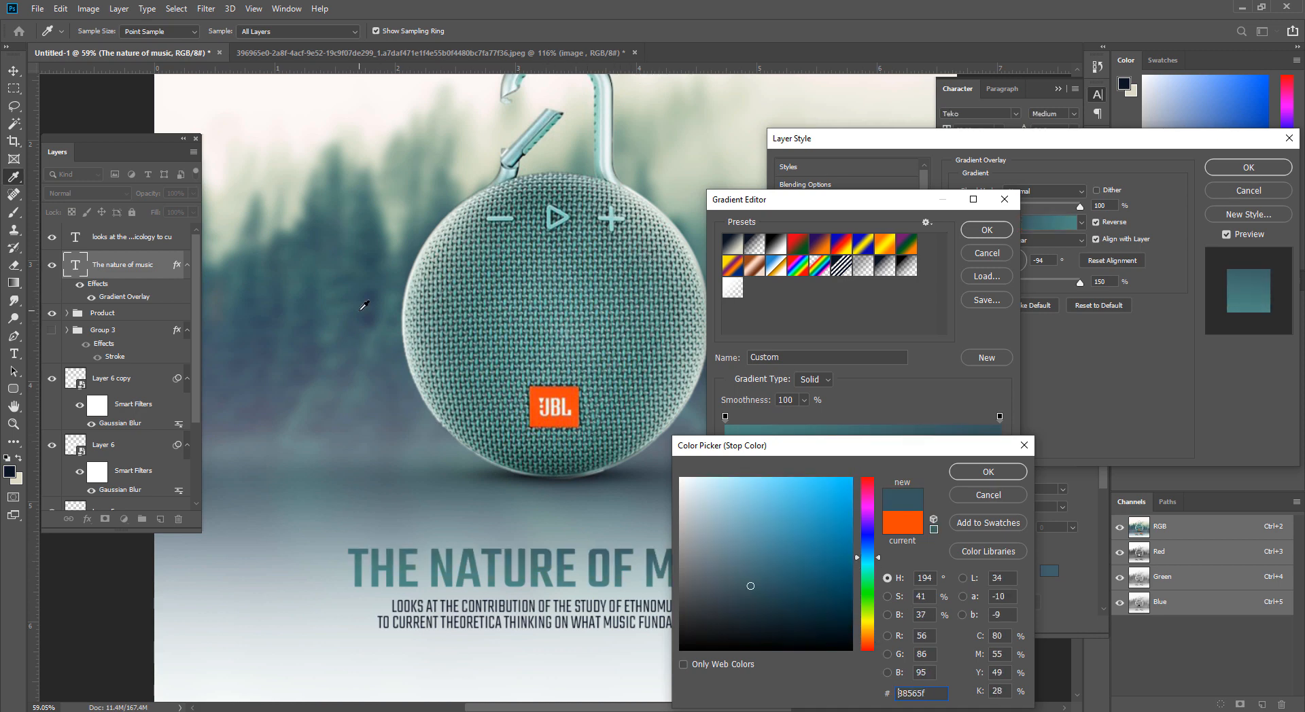
pyautogui.hotkey('ctrl', 'space')
pyautogui.moveTo(442, 388)
pyautogui.mouseDown()
pyautogui.moveTo(381, 388)
pyautogui.moveTo(419, 388)
pyautogui.mouseUp()
pyautogui.click(989, 471)
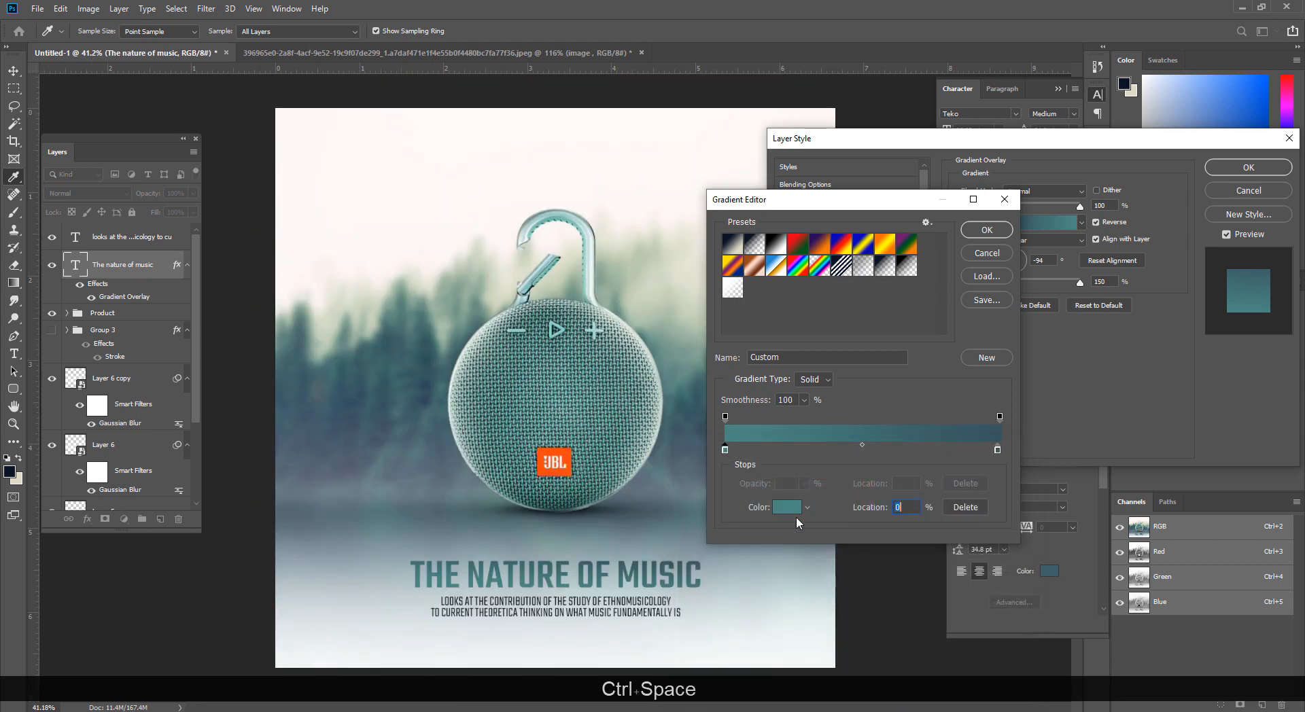
# Step: Lighten the gradient's teal 0% stop slightly and apply the Gradient Overlay to the headline
pyautogui.click(790, 505)
pyautogui.moveTo(756, 557); pyautogui.dragTo(752, 544)
pyautogui.click(986, 471)
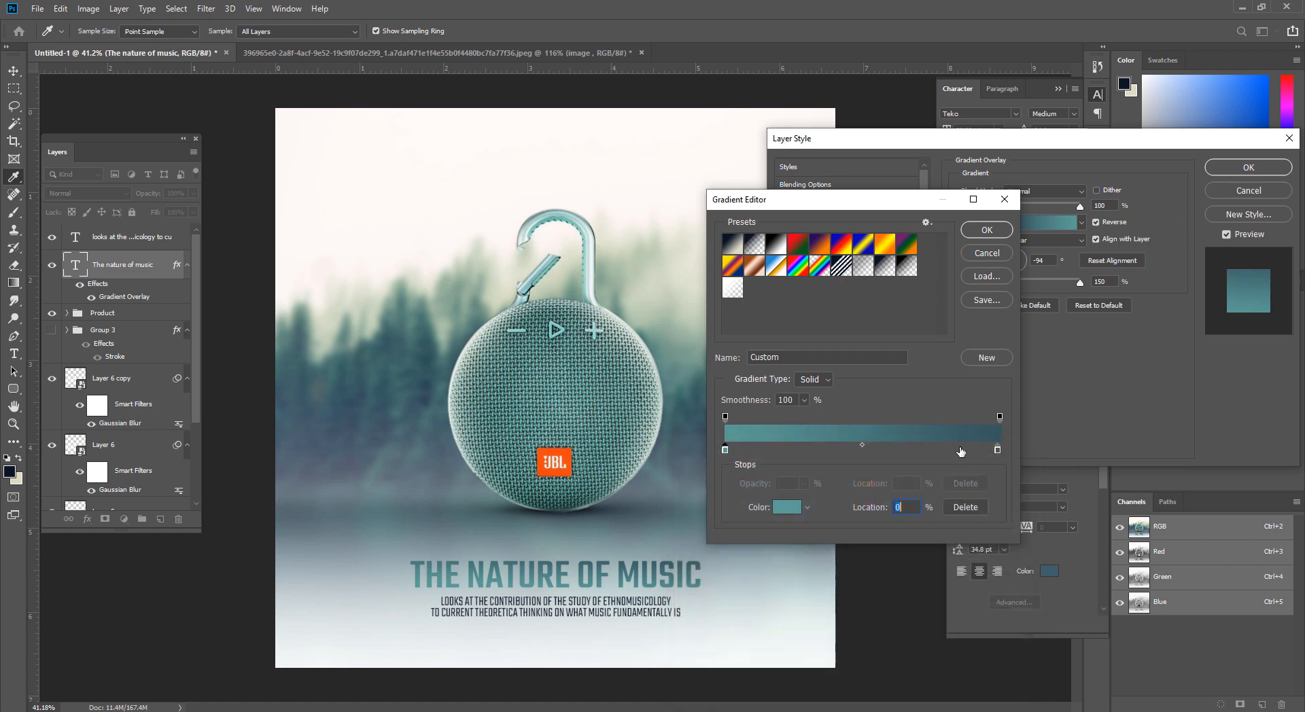
pyautogui.click(987, 230)
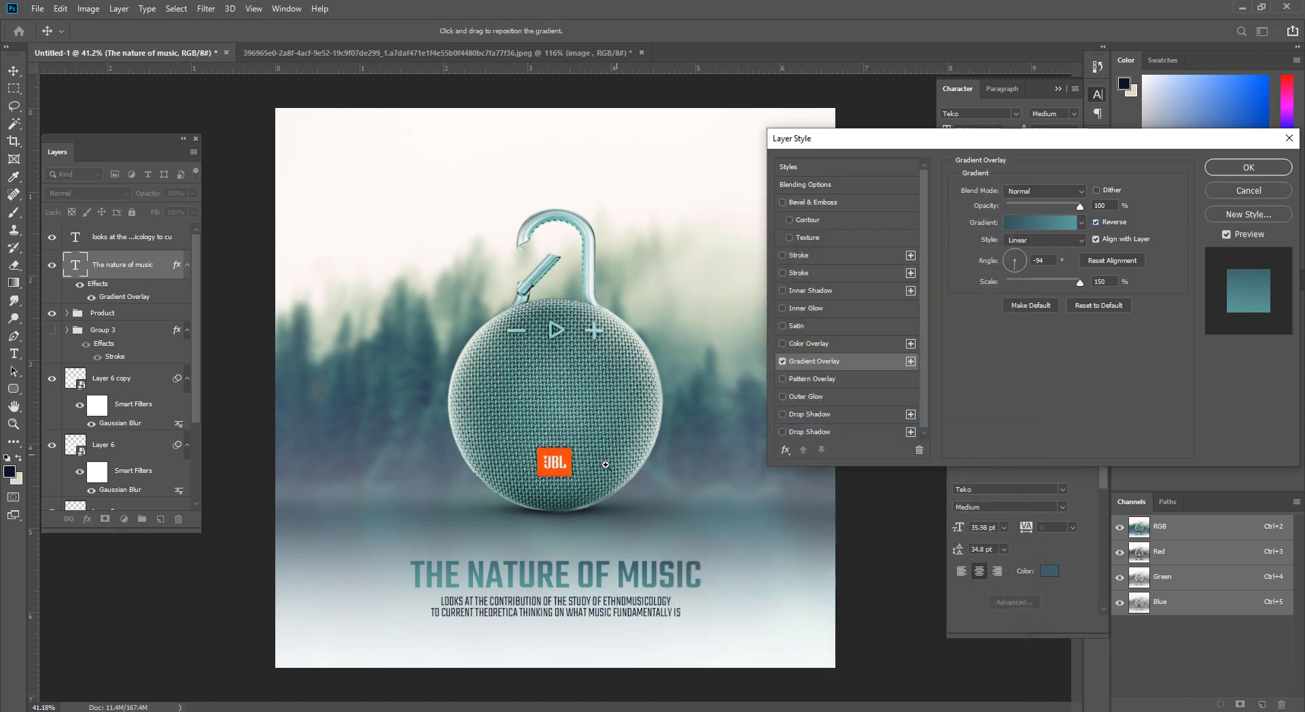
pyautogui.hotkey('ctrl', 'space')
pyautogui.moveTo(605, 465); pyautogui.dragTo(632, 465)
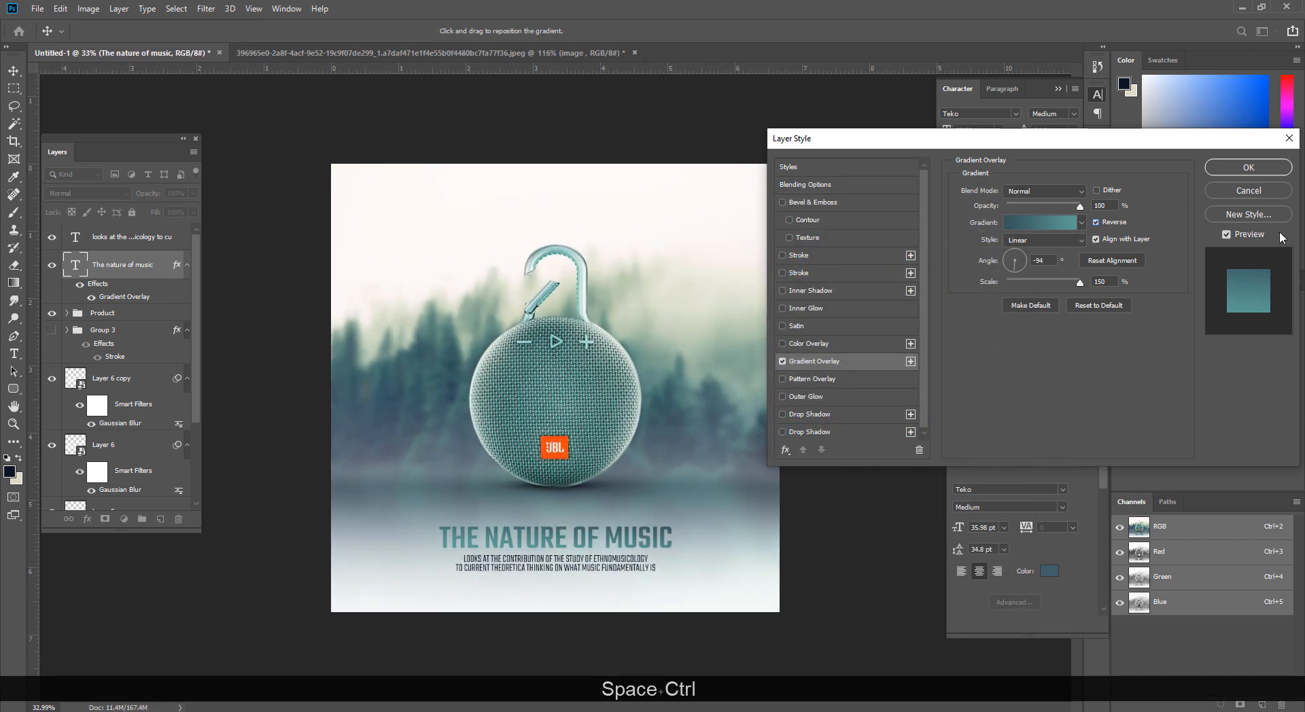
pyautogui.click(1248, 167)
# Step: Scale the headline alone up to about 114.06%, bringing its text size to 41.04 pt
pyautogui.hotkey('ctrl', 'space')
pyautogui.moveTo(653, 602); pyautogui.dragTo(682, 515)
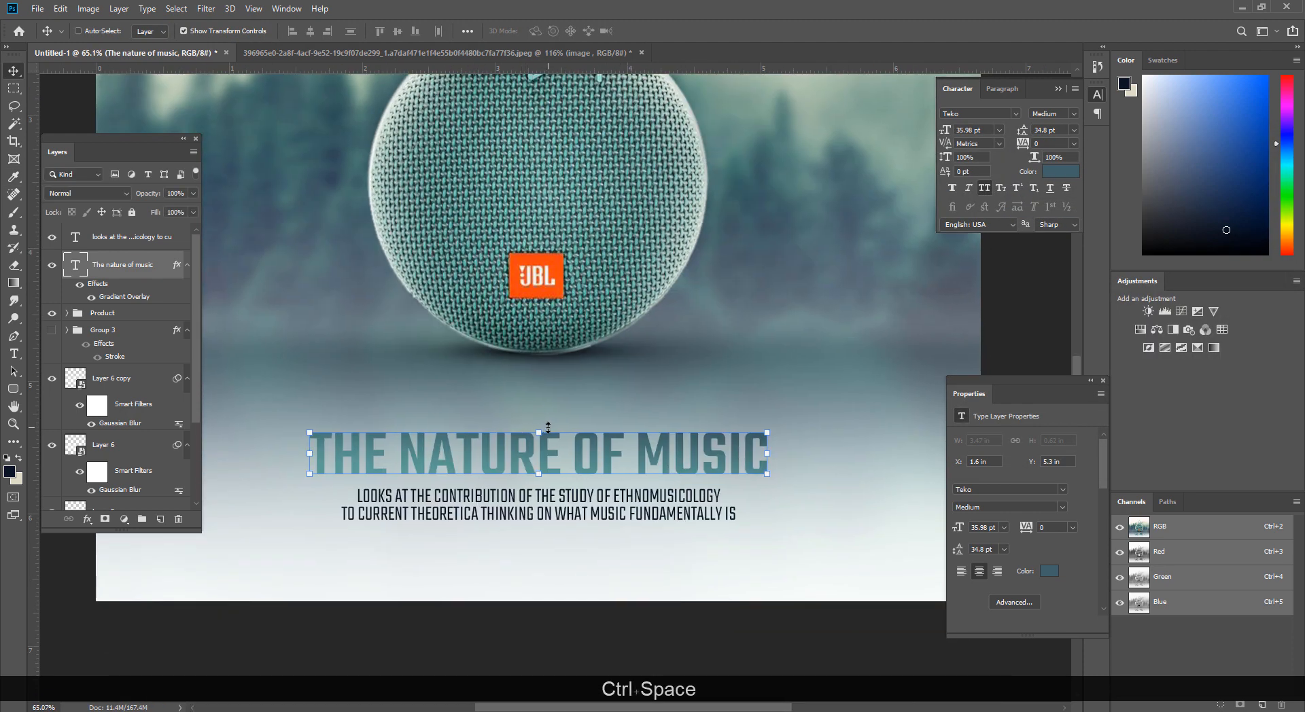
pyautogui.moveTo(542, 428); pyautogui.dragTo(541, 410)
pyautogui.press('Down')
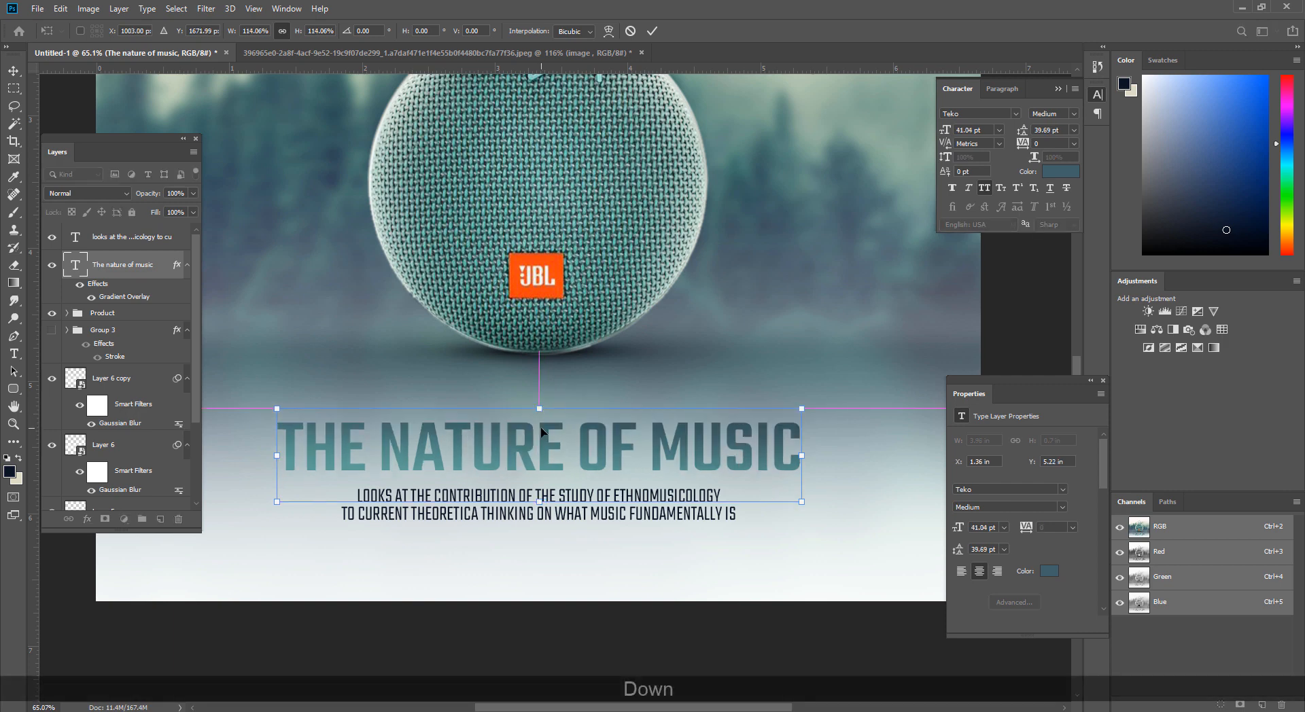
pyautogui.press('Return')
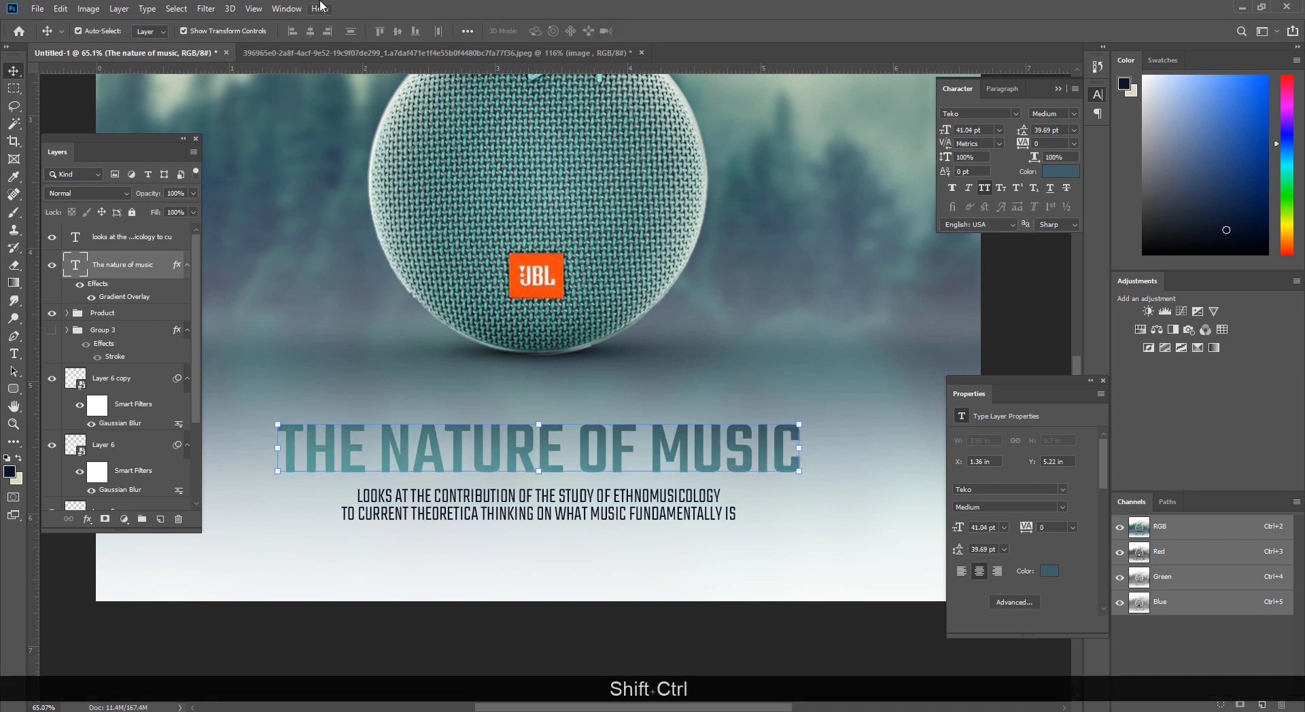
# Step: Center the headline and the supporting text horizontally on the canvas
pyautogui.hotkey('ctrl', 'shift', 'a')
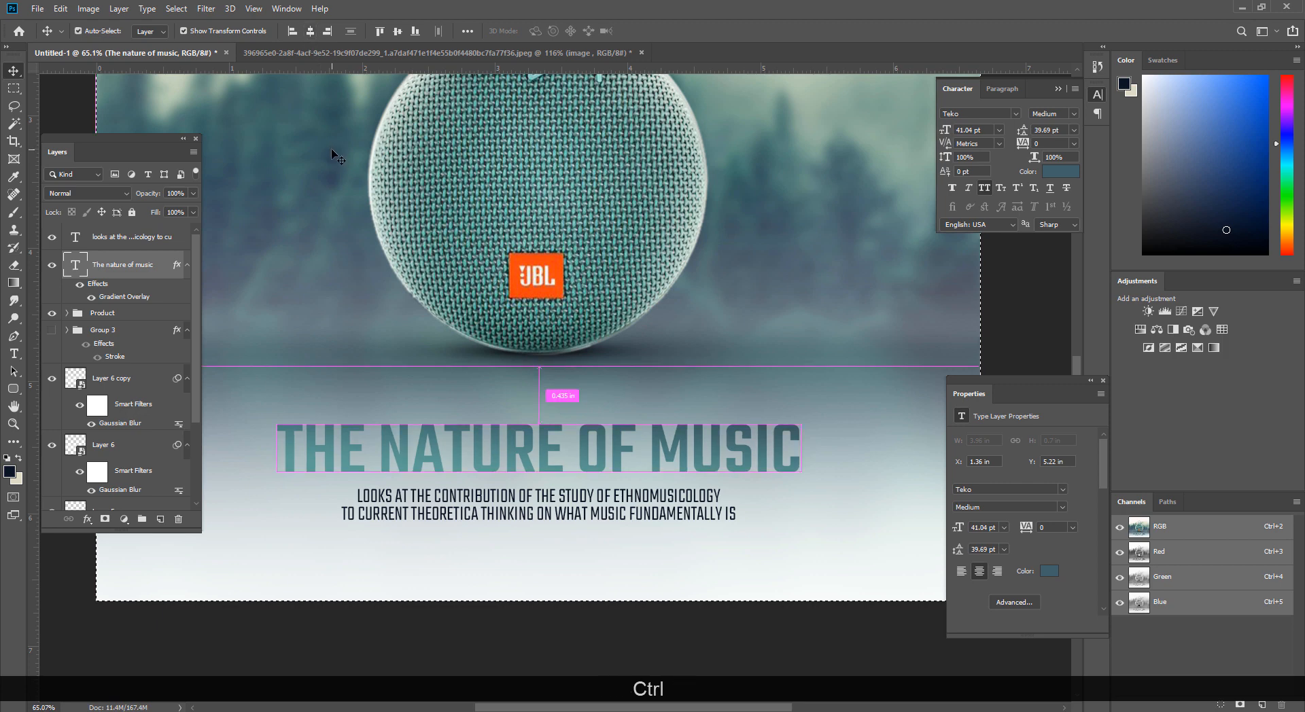
pyautogui.hotkey('ctrl', 'd')
pyautogui.keyDown('shift'); pyautogui.click(142, 243); pyautogui.keyUp('shift')
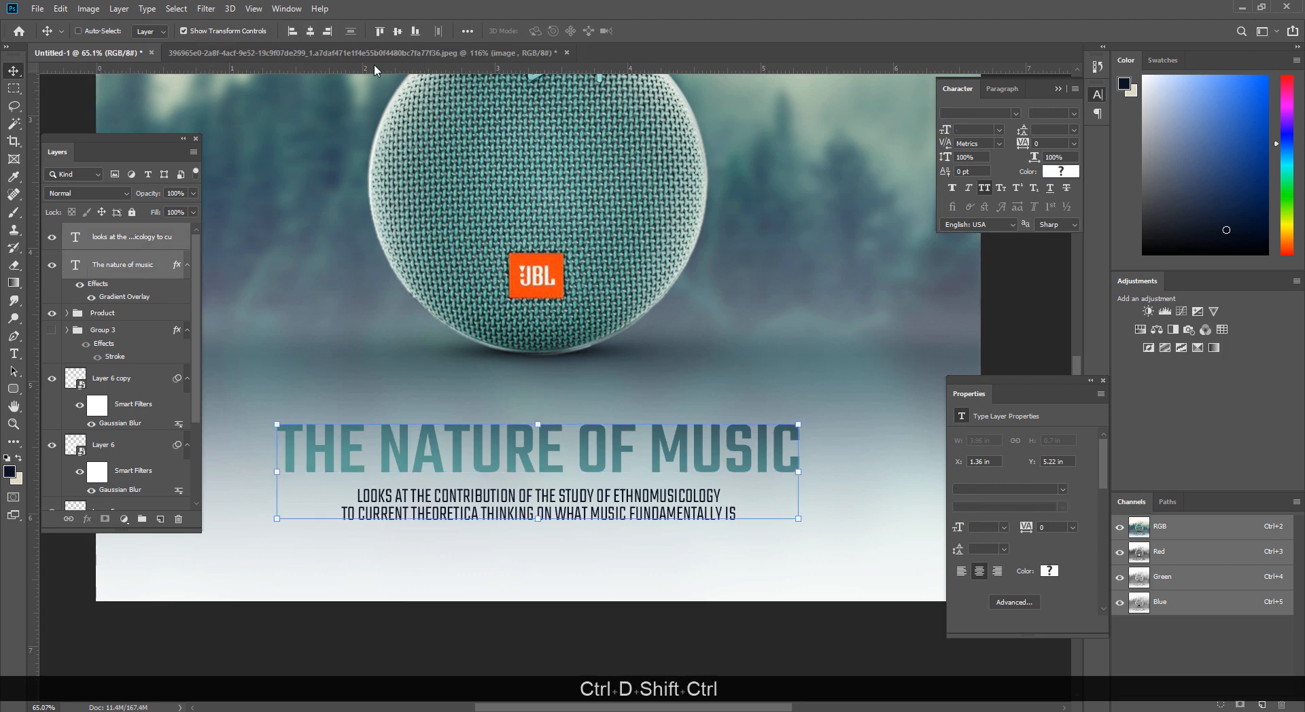
pyautogui.hotkey('ctrl', 'a')
pyautogui.hotkey('ctrl', 'd')
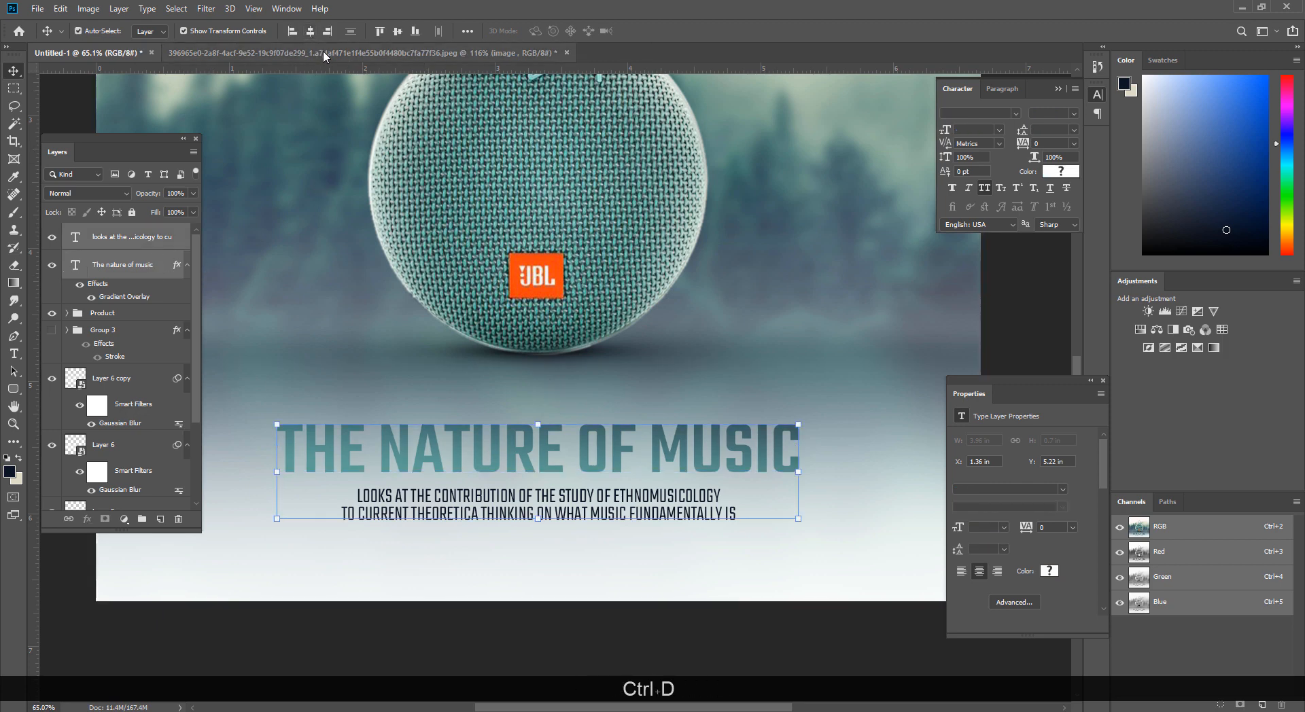
# Step: Nudge the headline and supporting text down together by three small increments
pyautogui.press('Down')
pyautogui.press('Down')
pyautogui.press('Down')
pyautogui.click(14, 88)
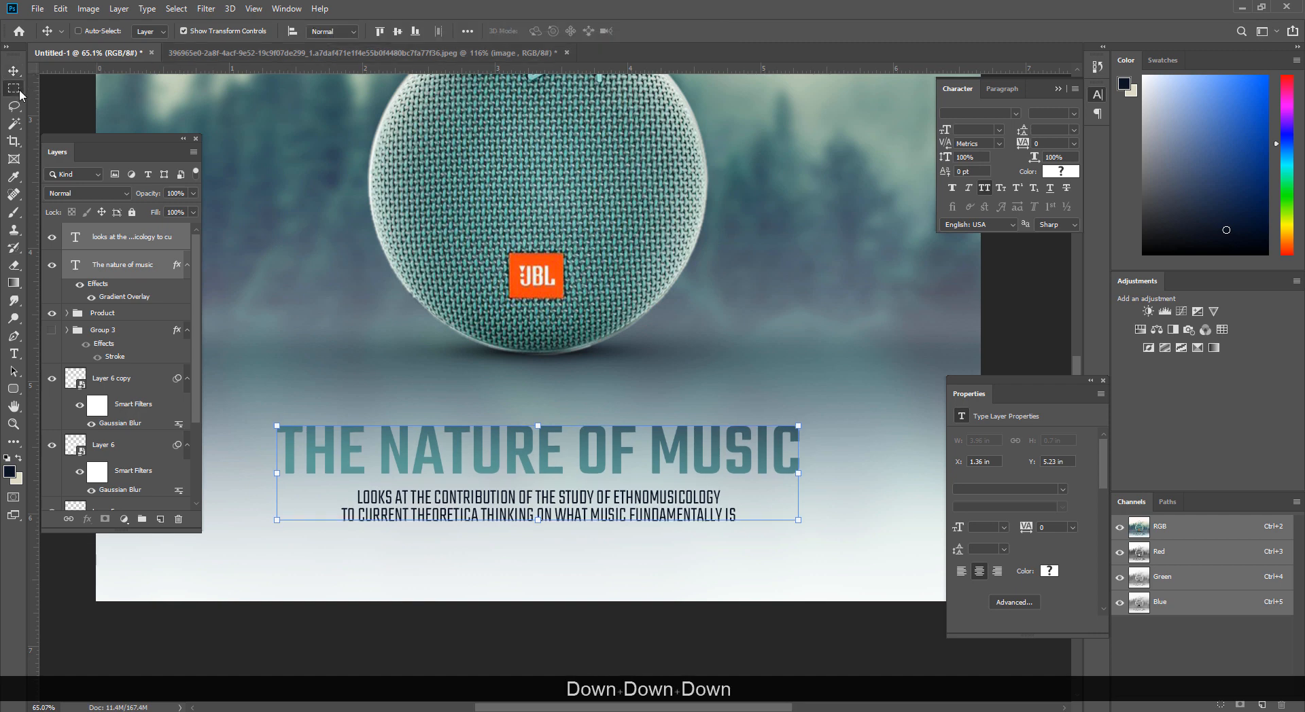
# Step: Set the supporting text's color to medium grey #4f4f4f
pyautogui.click(135, 238)
pyautogui.click(1059, 172)
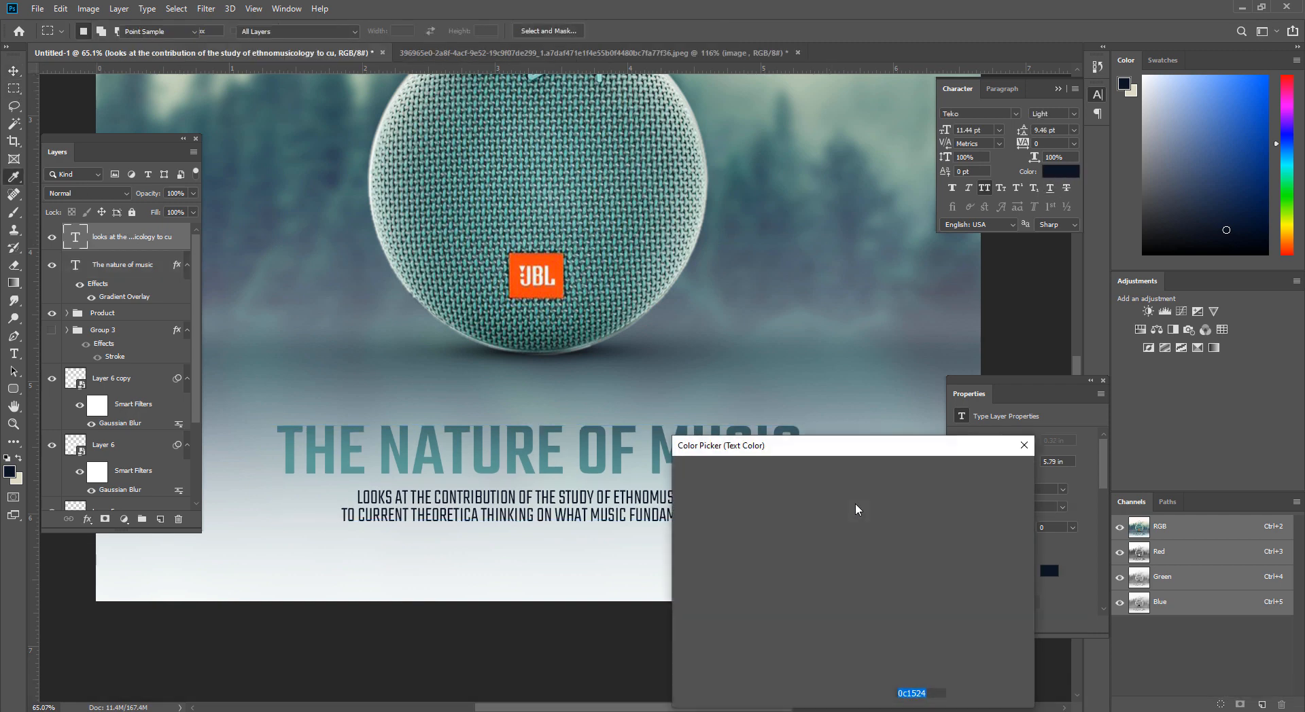
pyautogui.click(658, 617)
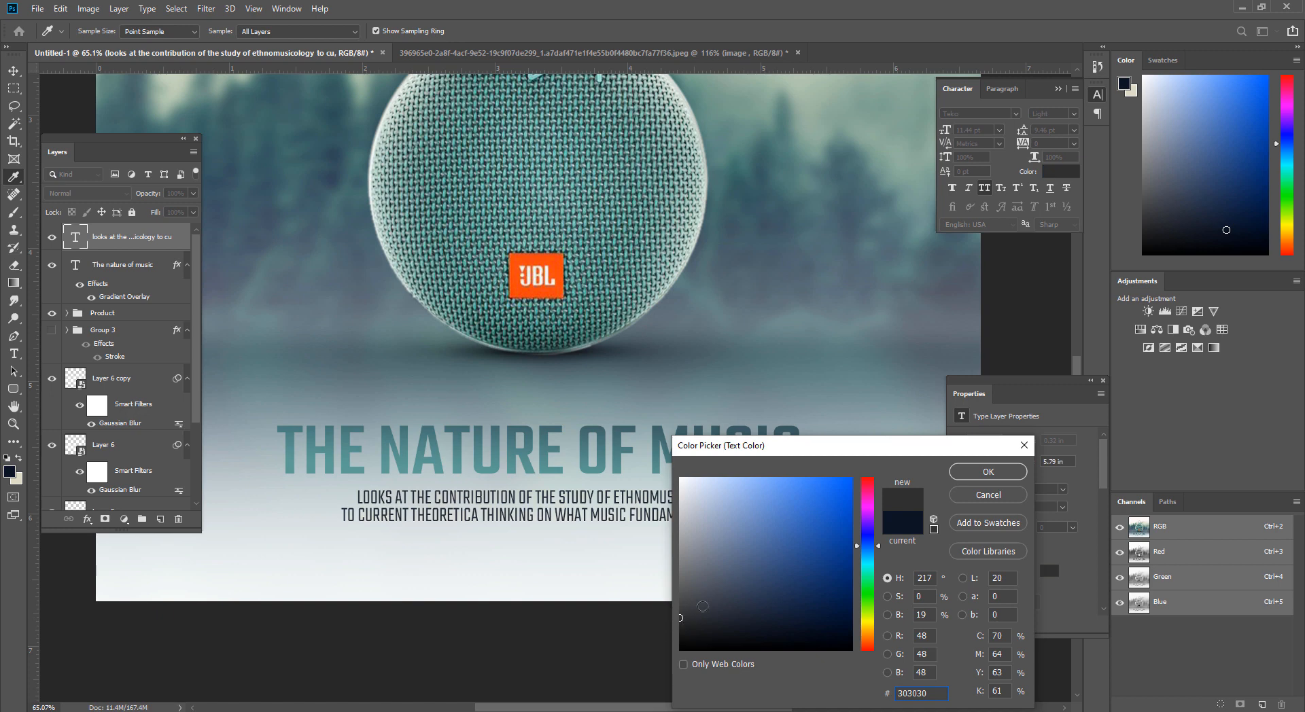
pyautogui.click(675, 598)
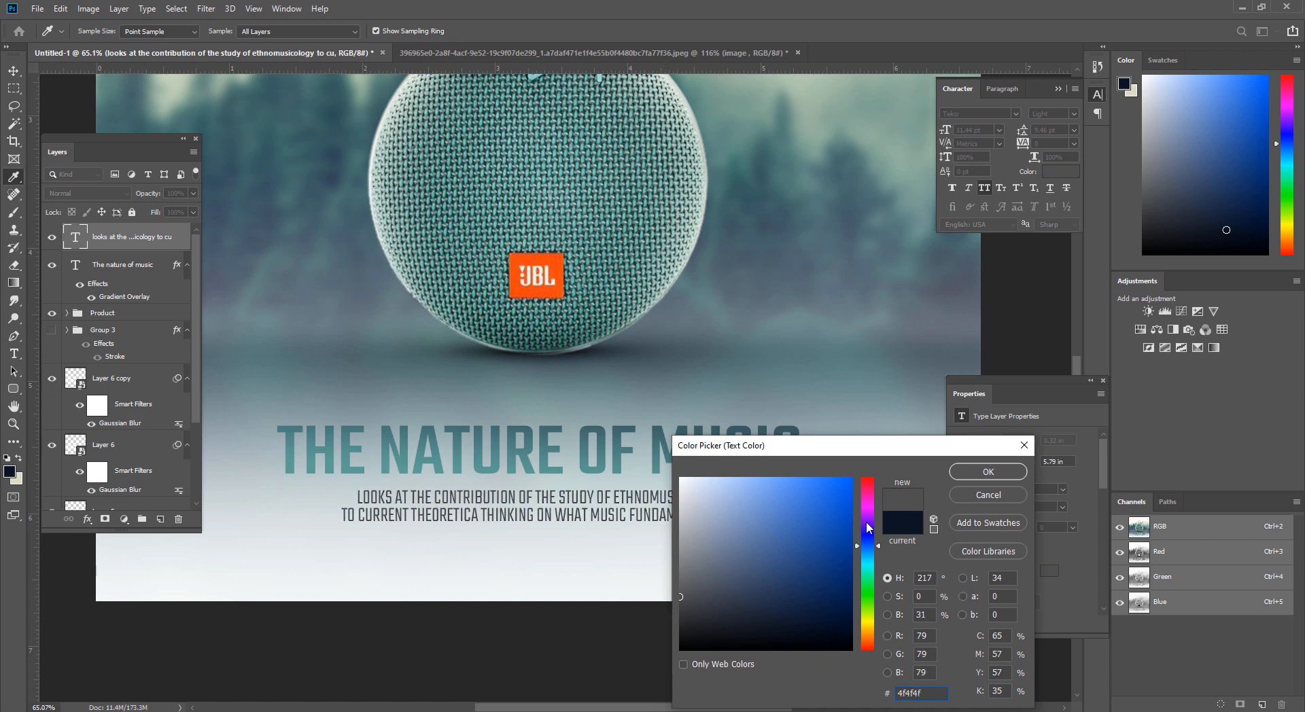
pyautogui.click(986, 473)
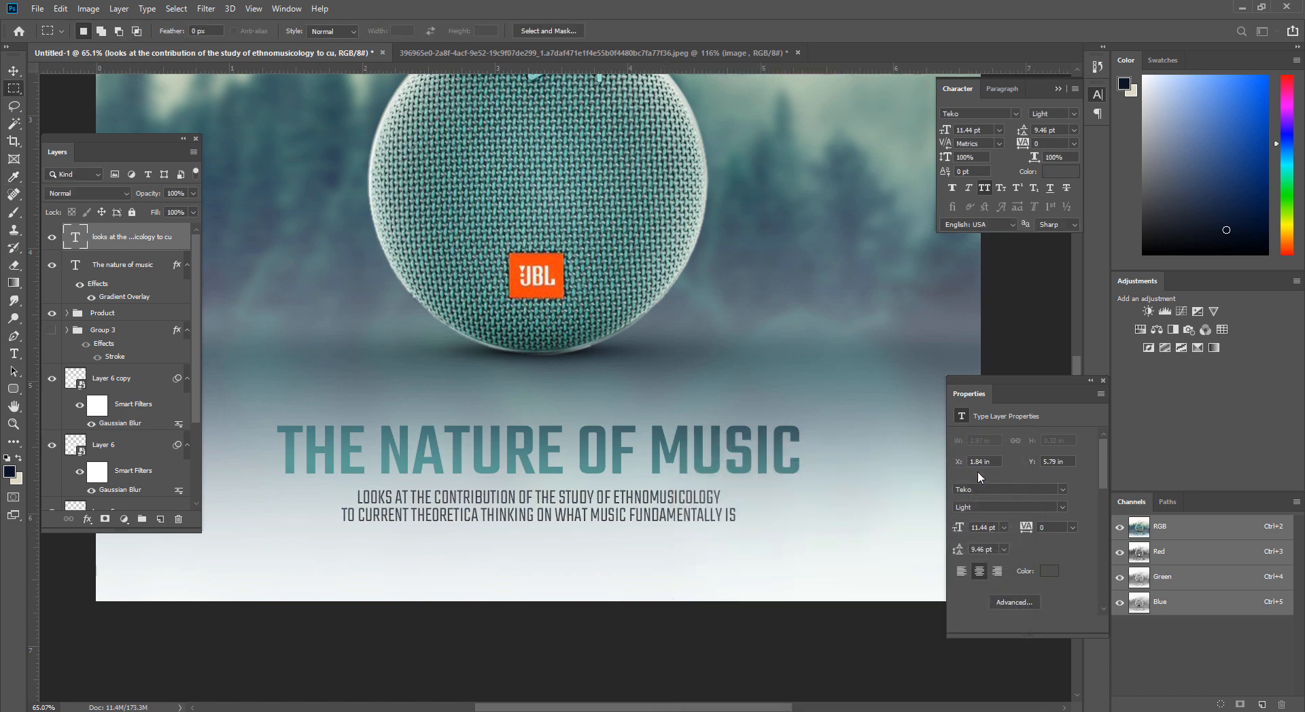
# Step: Try sampled slate blue #445b69 and teal #56918d on the supporting text, and settle on a very dark grey
pyautogui.click(1046, 172)
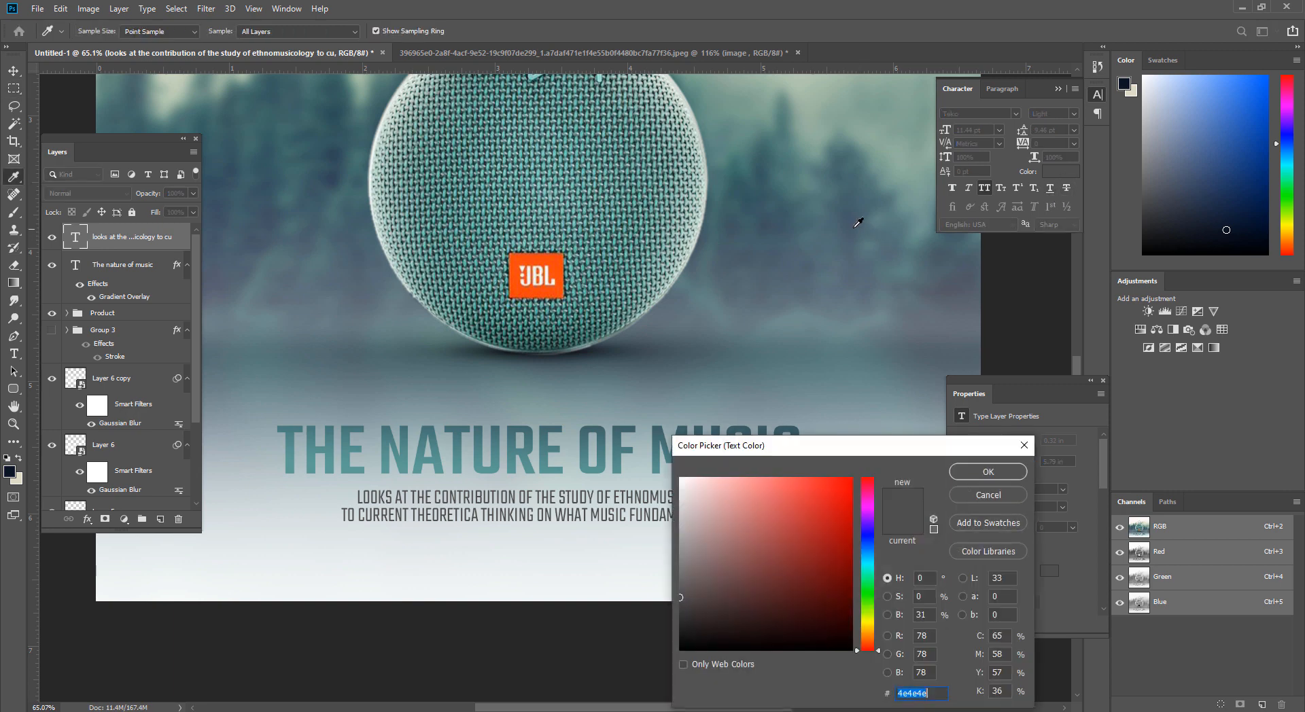
pyautogui.click(859, 220)
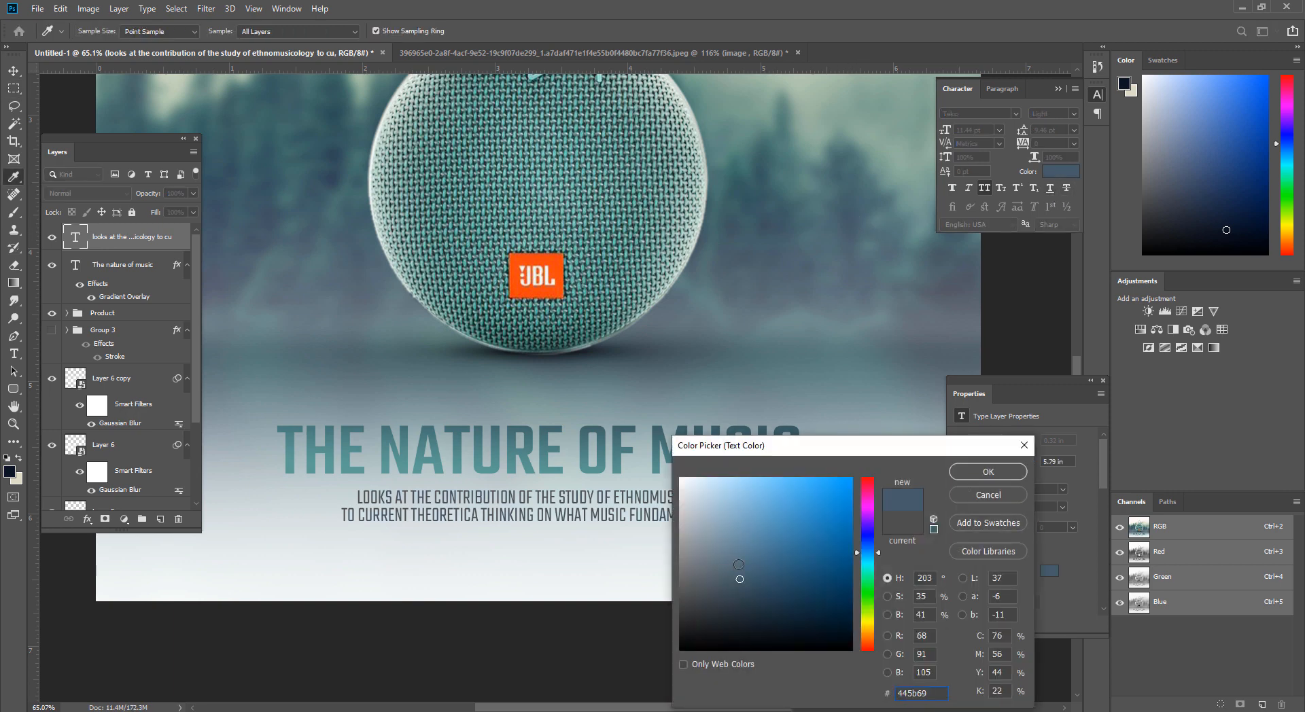
pyautogui.click(612, 464)
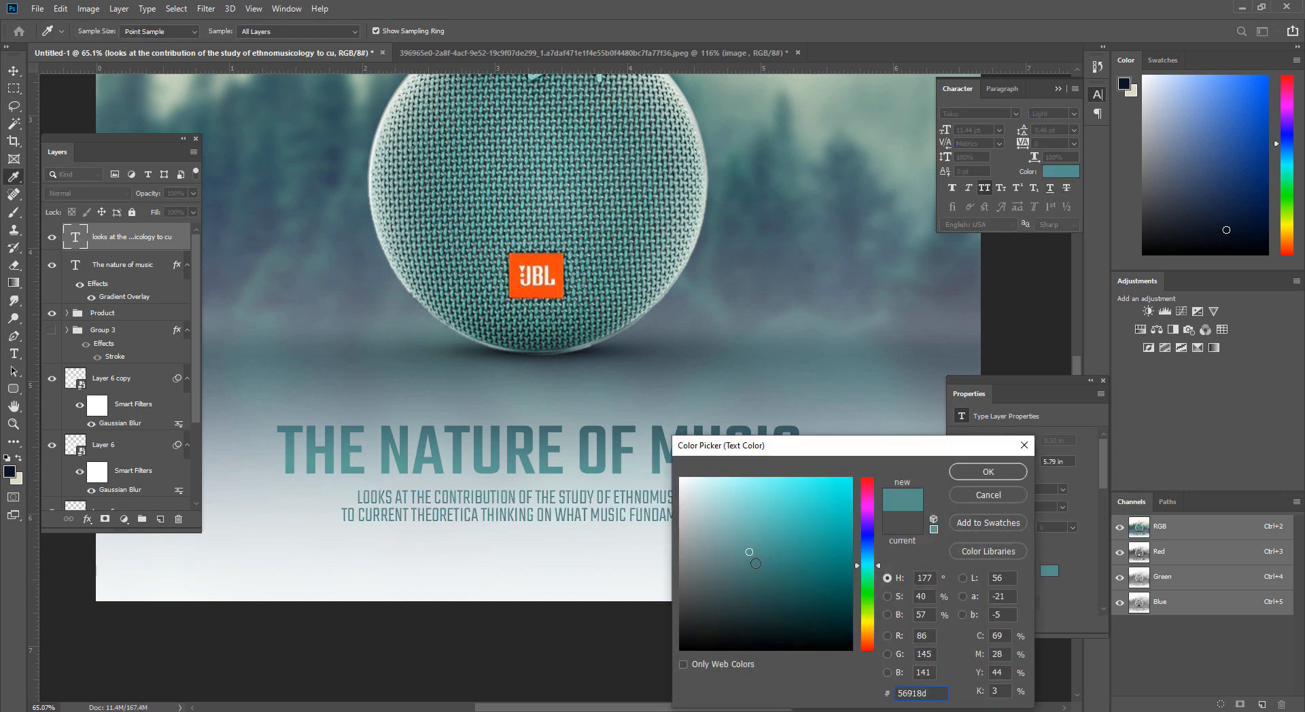
pyautogui.moveTo(749, 549); pyautogui.dragTo(673, 622)
pyautogui.click(960, 474)
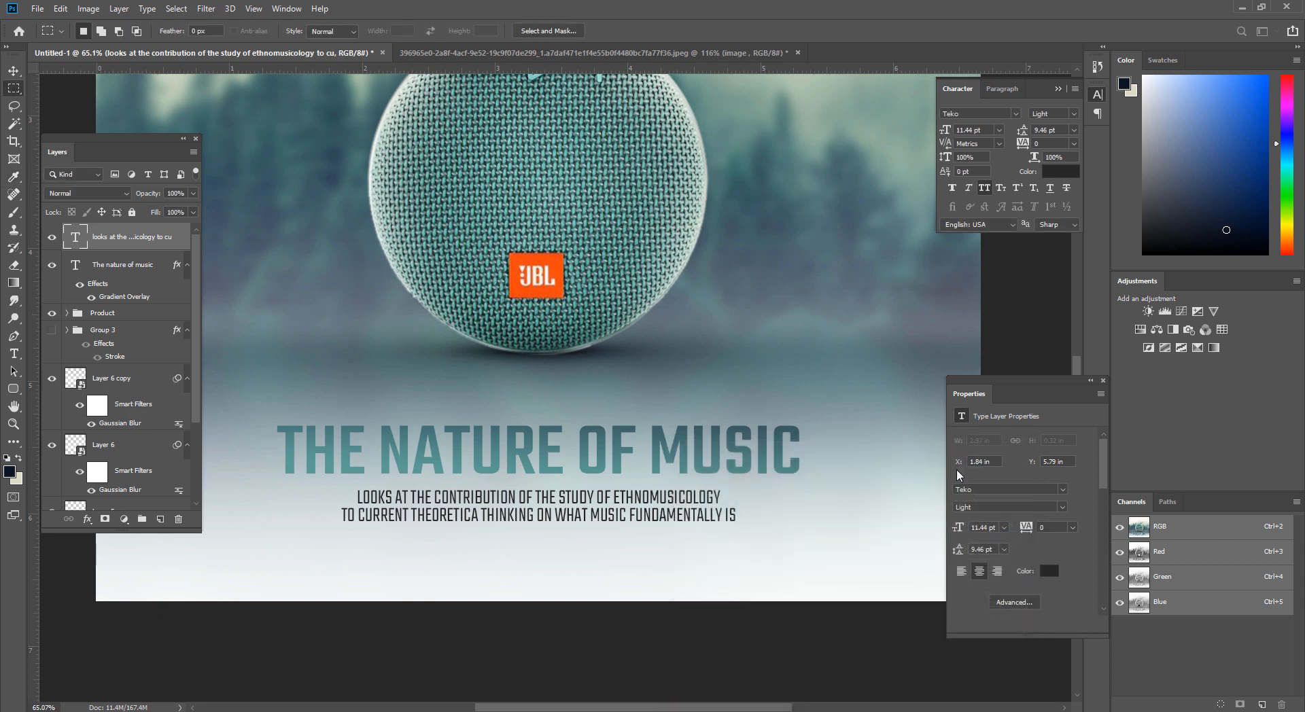
# Step: Make the hidden Group 3 with the four product thumbnails visible again
pyautogui.moveTo(702, 504); pyautogui.dragTo(673, 581)
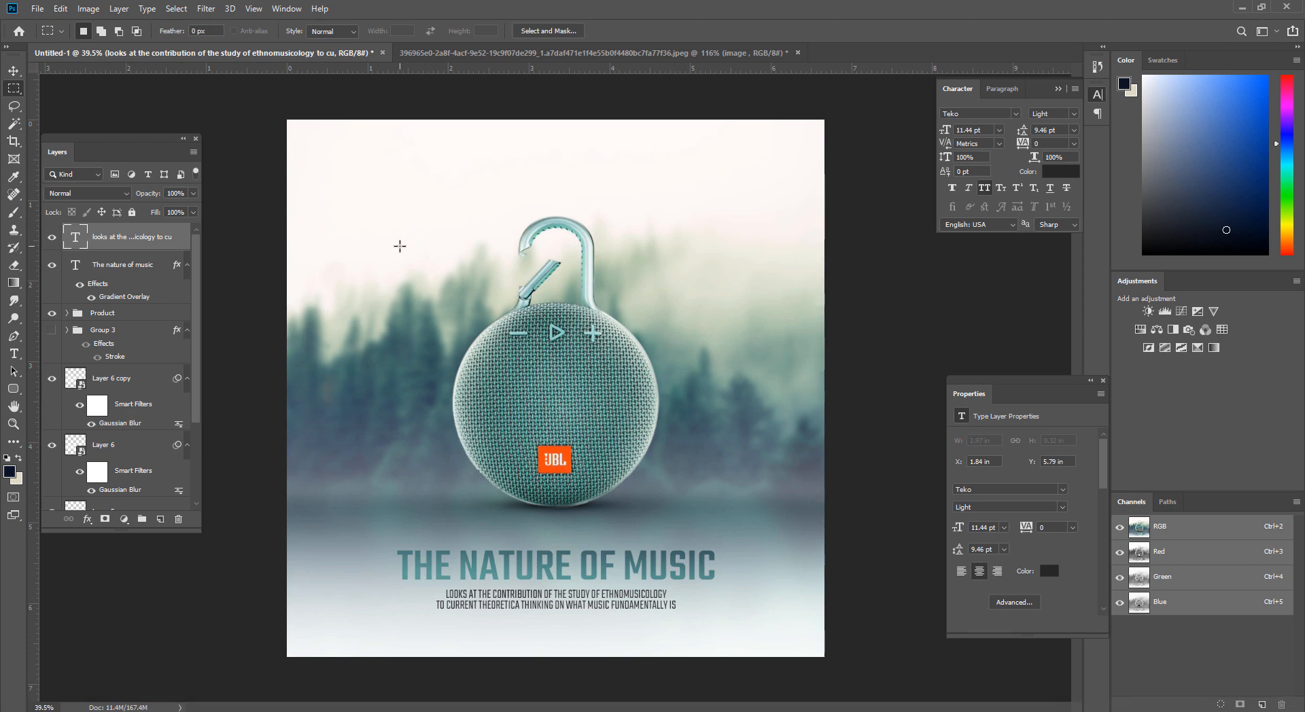
pyautogui.click(67, 330)
pyautogui.click(68, 330)
pyautogui.click(128, 384)
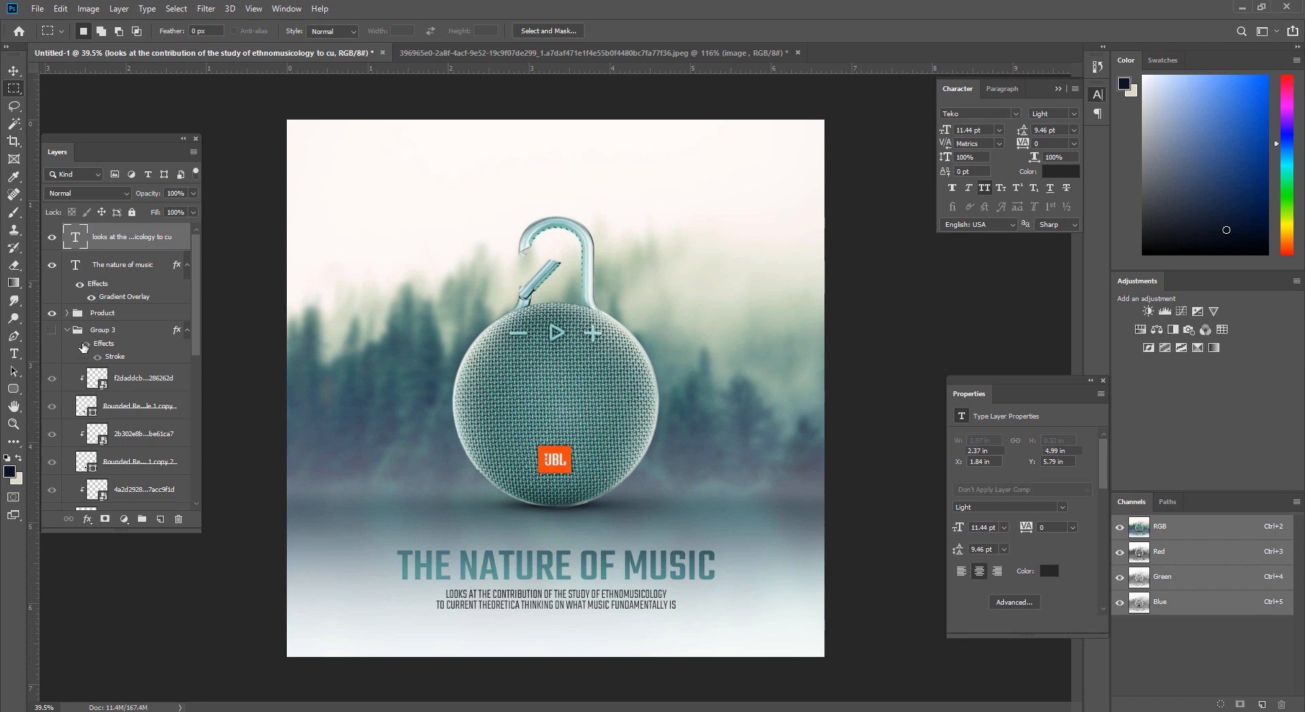
pyautogui.click(52, 330)
pyautogui.click(67, 330)
pyautogui.click(85, 345)
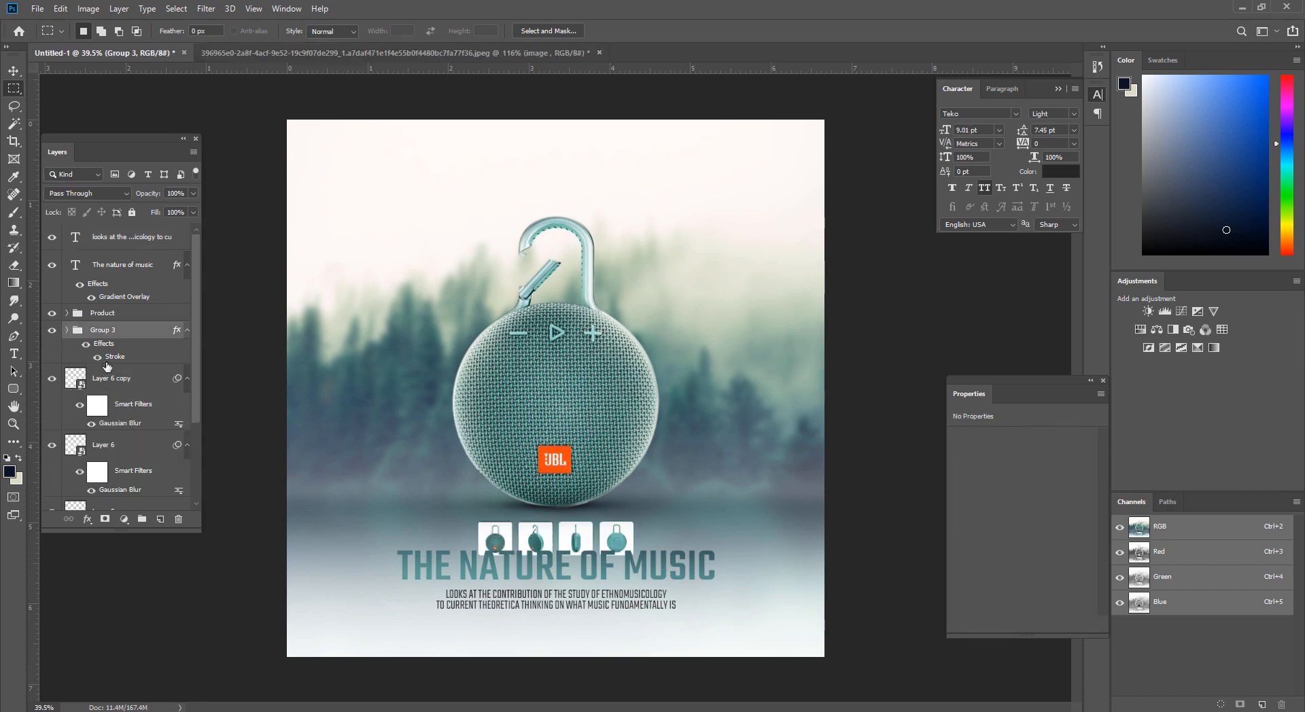
# Step: Inside Group 3, group the first and second thumbnail images each with their own rounded rectangle
pyautogui.click(68, 330)
pyautogui.click(127, 378)
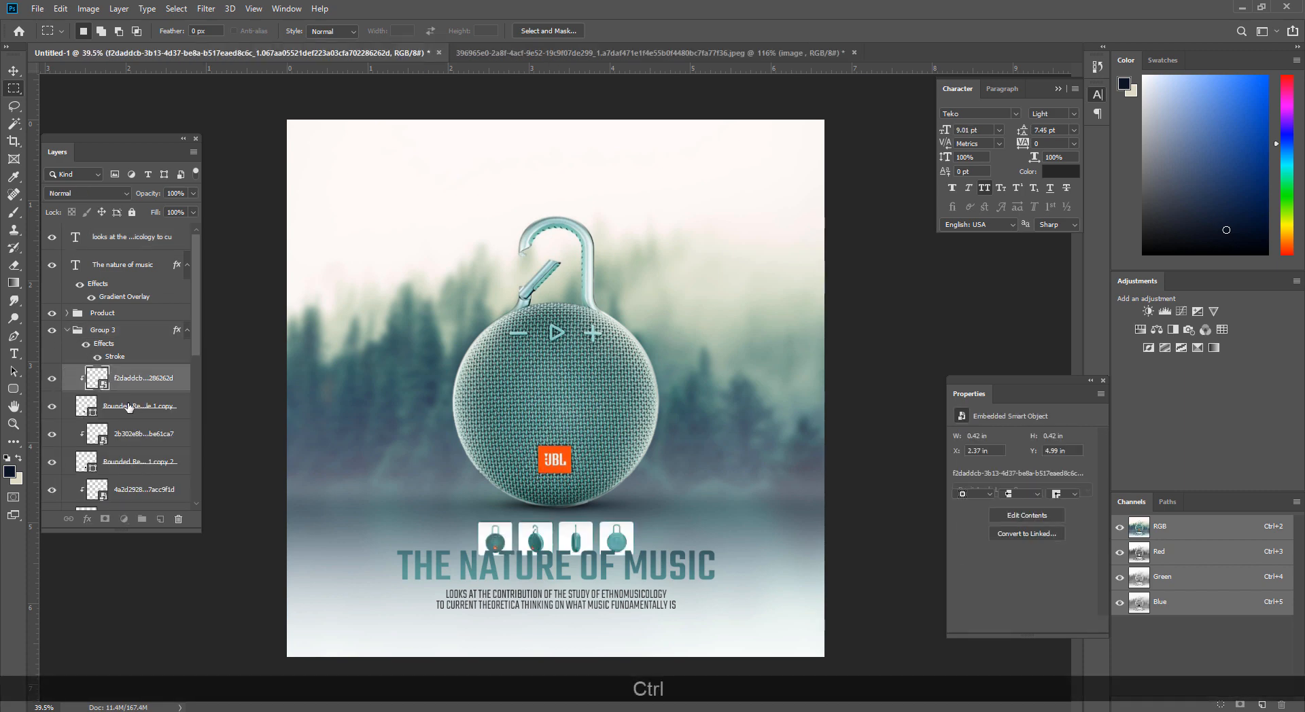
pyautogui.keyDown('ctrl'); pyautogui.click(117, 406); pyautogui.keyUp('ctrl')
pyautogui.hotkey('ctrl', 'g')
pyautogui.click(146, 403)
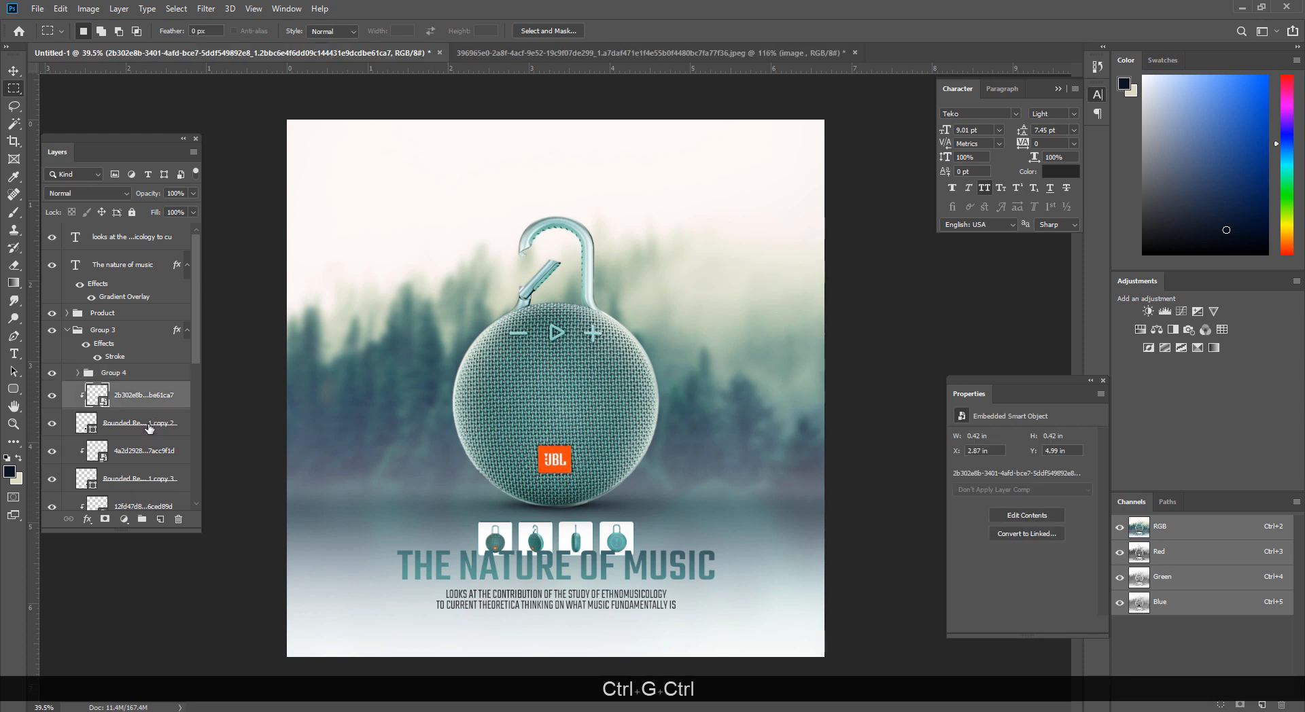
pyautogui.keyDown('ctrl'); pyautogui.click(151, 432); pyautogui.keyUp('ctrl')
pyautogui.hotkey('ctrl', 'g')
# Step: Group the third and fourth thumbnail images each with their own rounded rectangle
pyautogui.keyDown('ctrl'); pyautogui.click(144, 421); pyautogui.keyUp('ctrl')
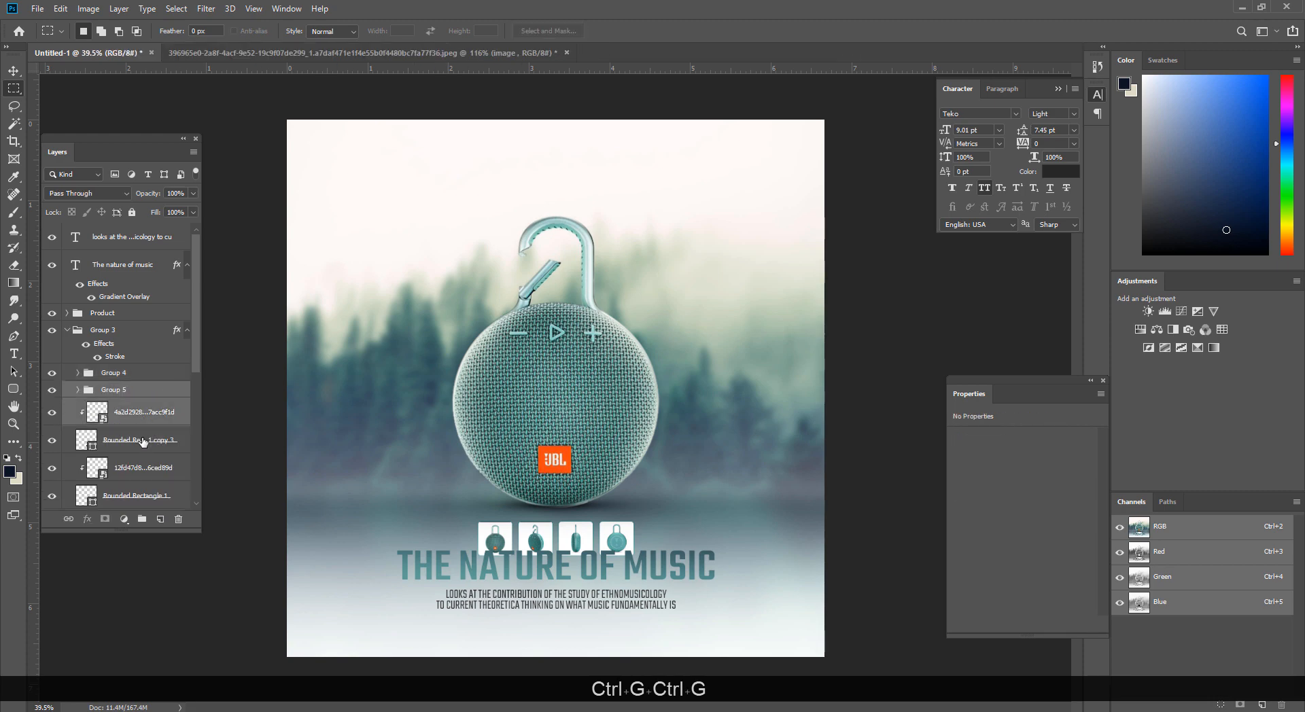
pyautogui.click(150, 413)
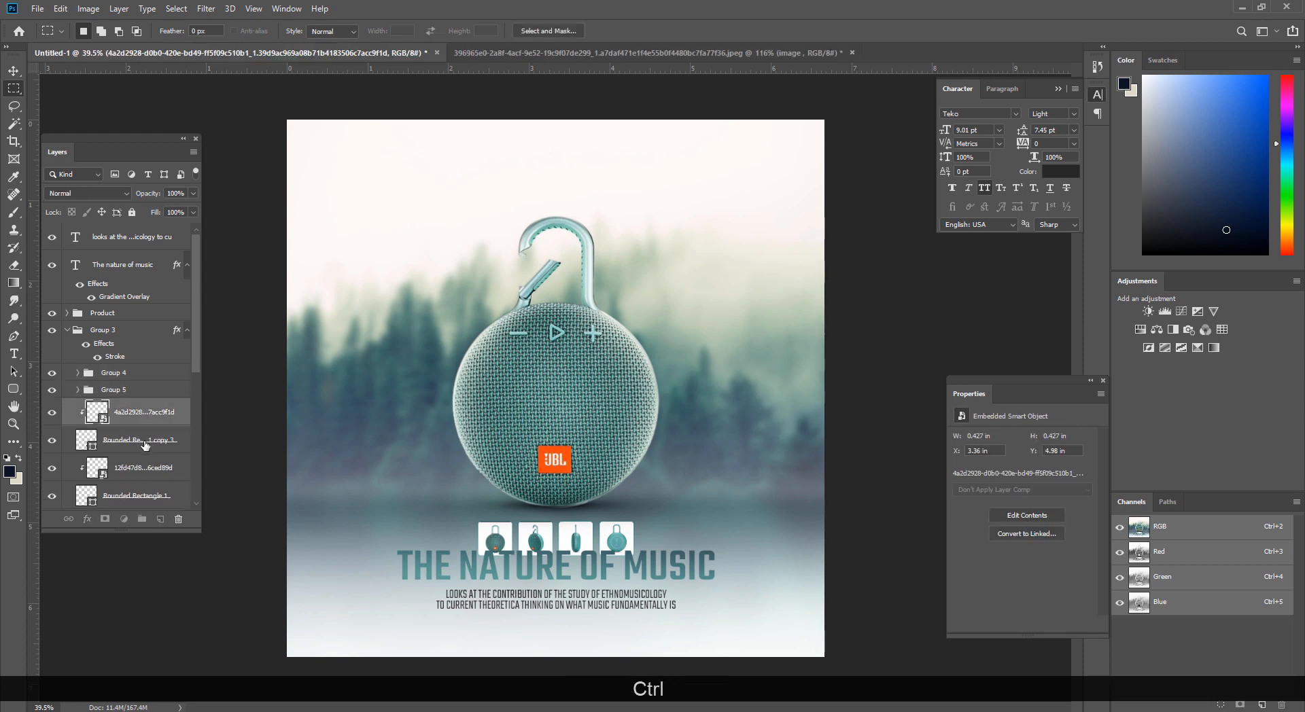
pyautogui.keyDown('ctrl'); pyautogui.click(148, 440); pyautogui.keyUp('ctrl')
pyautogui.hotkey('ctrl', 'g')
pyautogui.click(154, 429)
pyautogui.keyDown('ctrl'); pyautogui.click(146, 457); pyautogui.keyUp('ctrl')
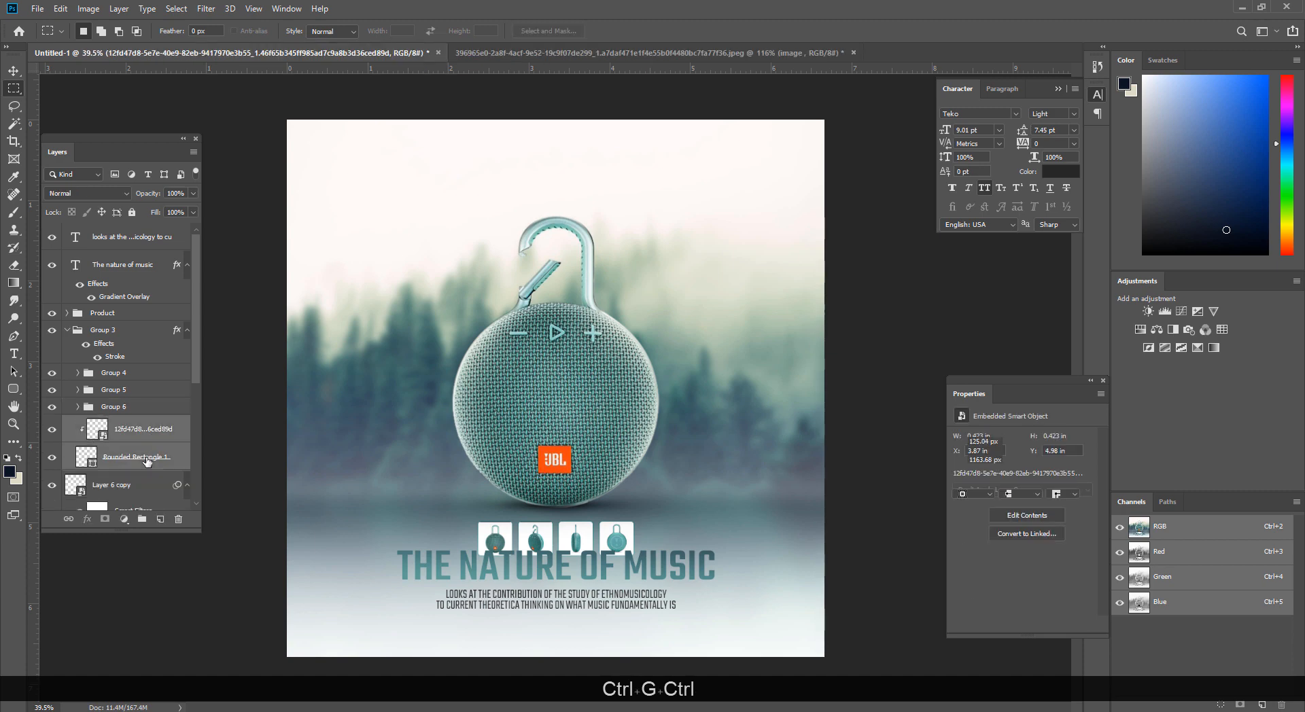
pyautogui.hotkey('ctrl', 'g')
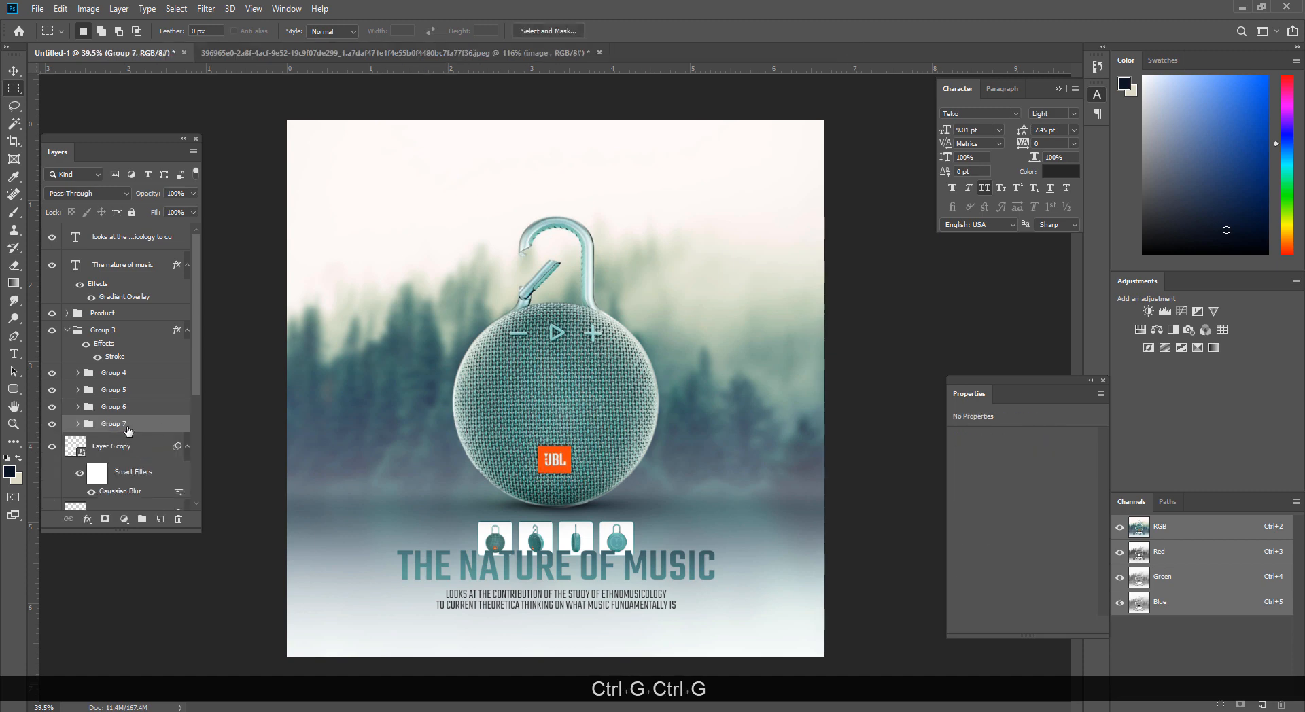
# Step: Move the fourth thumbnail directly below the third and group the two as one column
pyautogui.click(13, 71)
pyautogui.hotkey('ctrl', 'space')
pyautogui.moveTo(628, 581); pyautogui.dragTo(654, 564)
pyautogui.moveTo(605, 459); pyautogui.dragTo(484, 582)
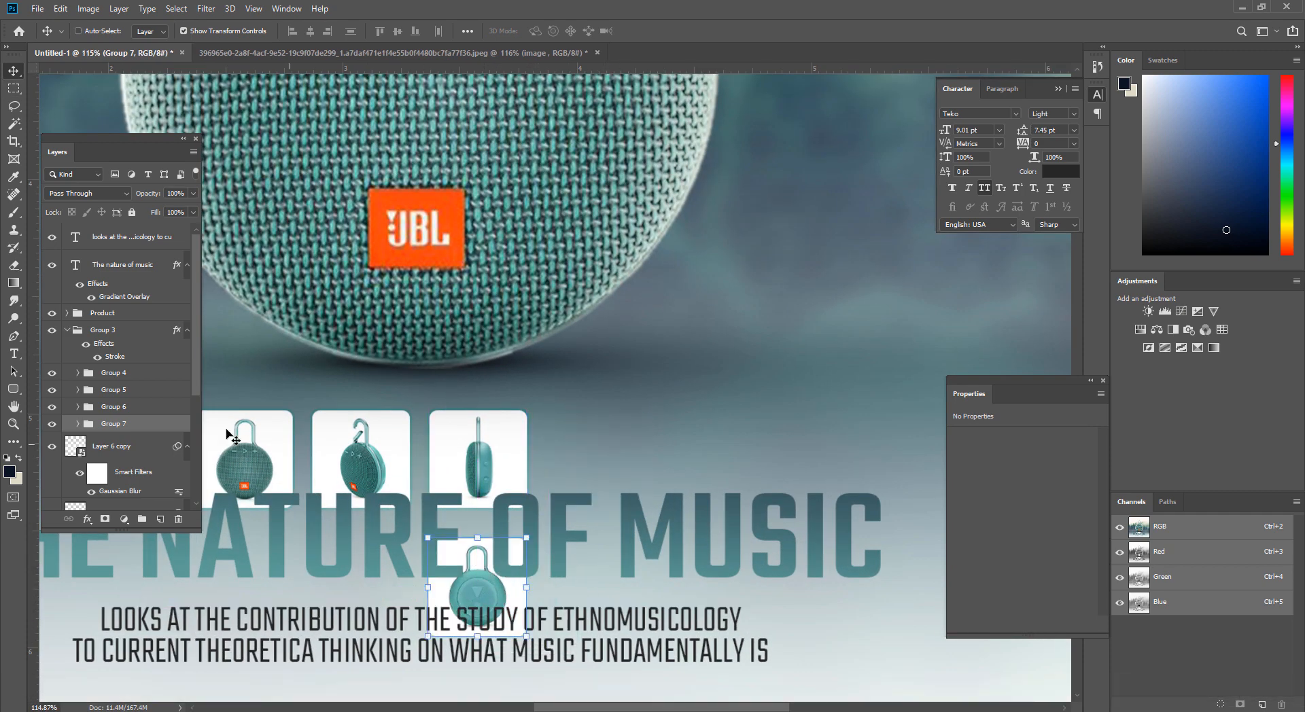
pyautogui.press('ctrl')
pyautogui.keyDown('ctrl'); pyautogui.click(139, 408); pyautogui.keyUp('ctrl')
pyautogui.hotkey('ctrl', 'g')
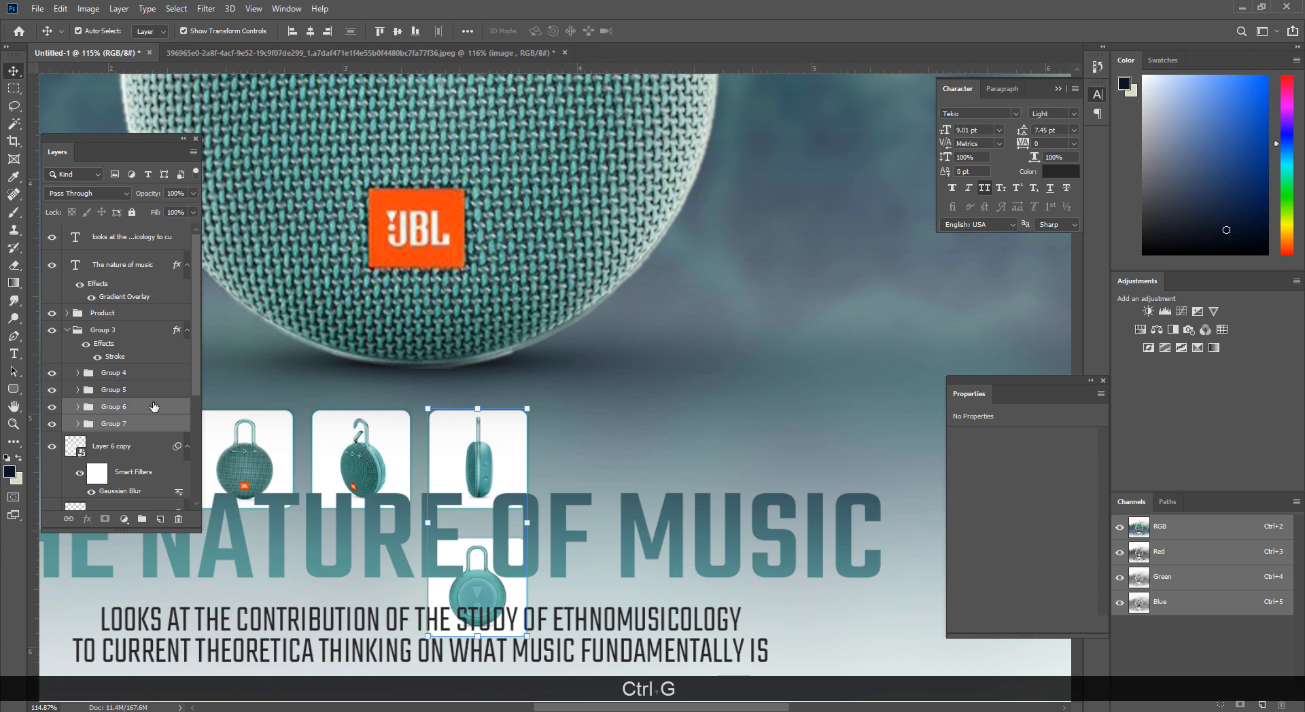
# Step: Move the second thumbnail directly below the first and group the two as one column
pyautogui.click(146, 399)
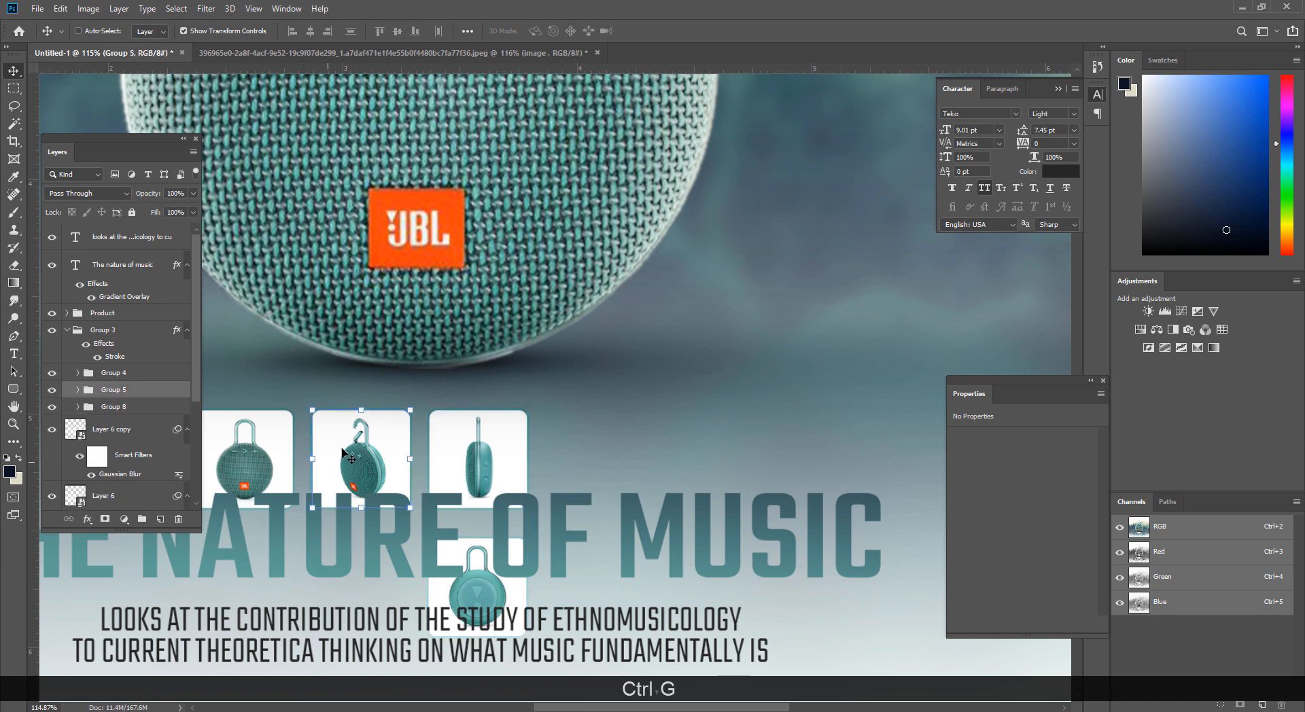
pyautogui.moveTo(354, 446); pyautogui.dragTo(364, 536)
pyautogui.press('space')
pyautogui.moveTo(430, 548); pyautogui.dragTo(380, 547)
pyautogui.keyDown('ctrl'); pyautogui.click(133, 375); pyautogui.keyUp('ctrl')
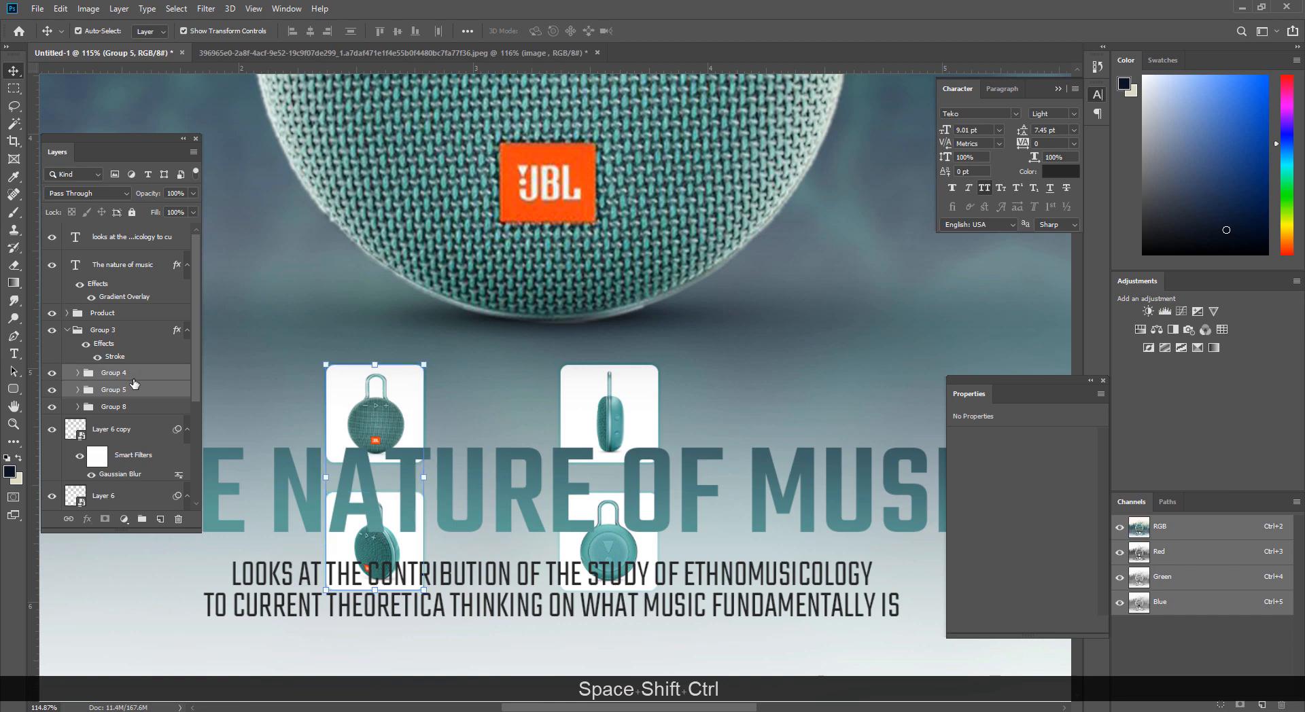
pyautogui.hotkey('ctrl', 'g')
# Step: Move all thumbnails in Group 3 up beside the speaker body and scale them up slightly
pyautogui.hotkey('ctrl', 'space')
pyautogui.moveTo(445, 469); pyautogui.dragTo(381, 442)
pyautogui.click(104, 331)
pyautogui.moveTo(568, 532); pyautogui.dragTo(517, 406)
pyautogui.hotkey('ctrl', 't')
pyautogui.press('Return')
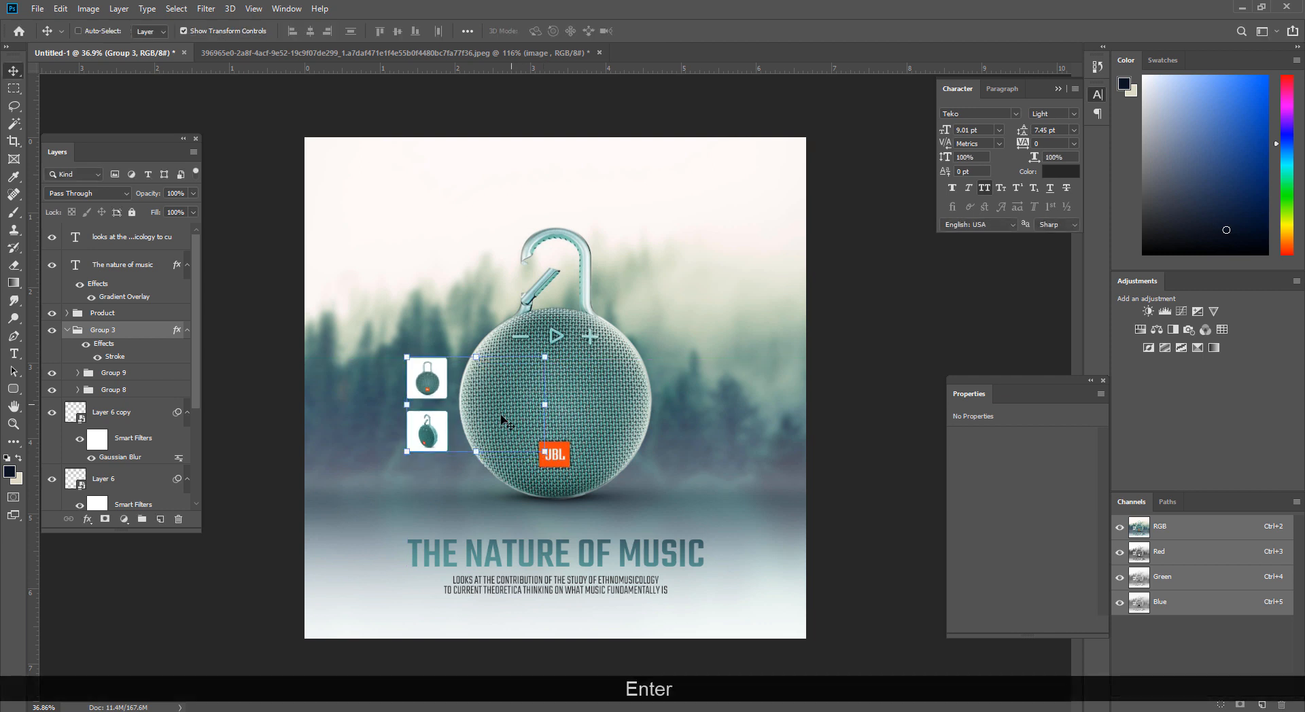
# Step: Move the Group 8 thumbnail column to the opposite side of the speaker, level with the other column
pyautogui.click(96, 370)
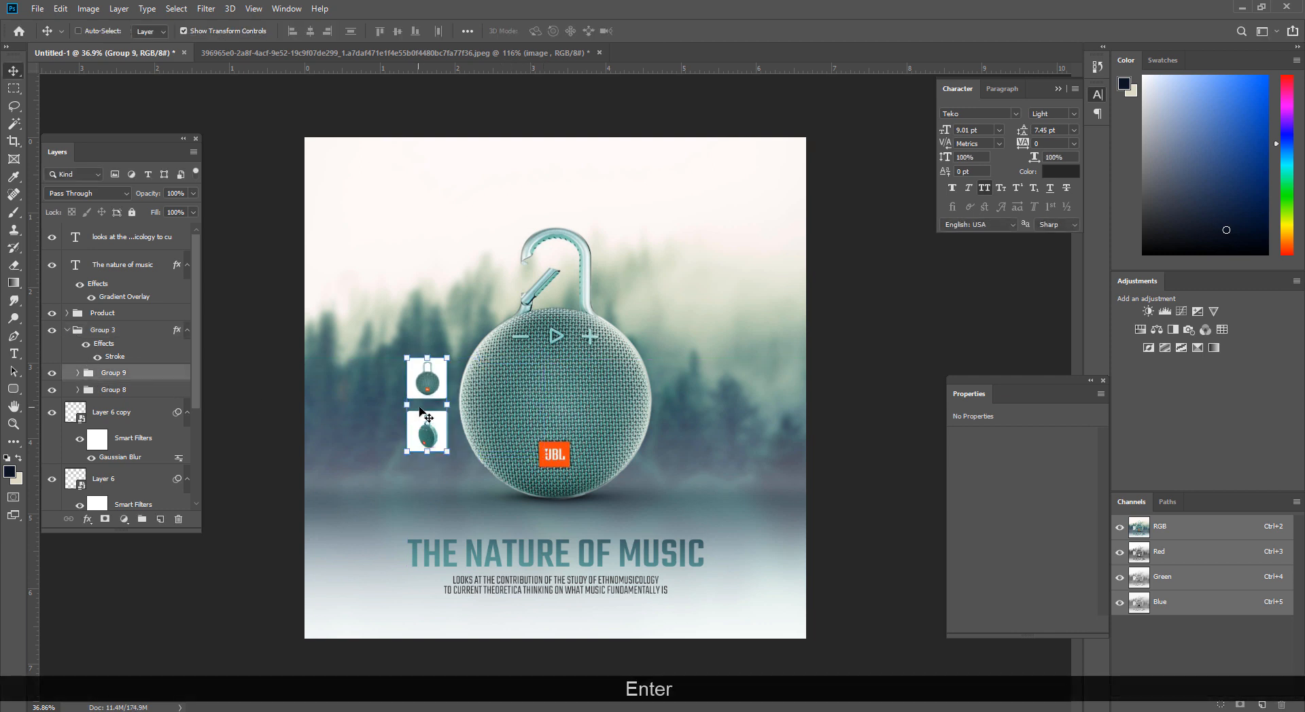
pyautogui.click(155, 389)
pyautogui.moveTo(528, 408); pyautogui.dragTo(682, 399)
# Step: Center the whole thumbnail group horizontally on the canvas
pyautogui.click(112, 331)
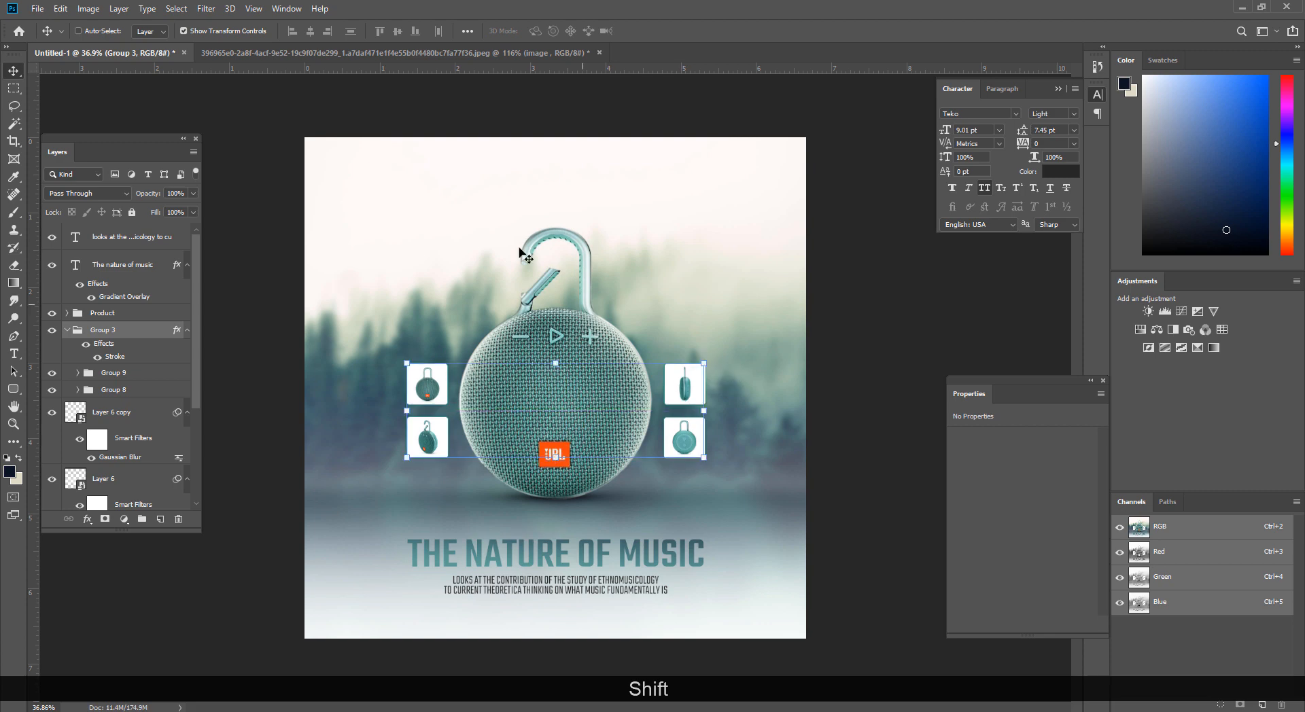
pyautogui.hotkey('ctrl', 'a')
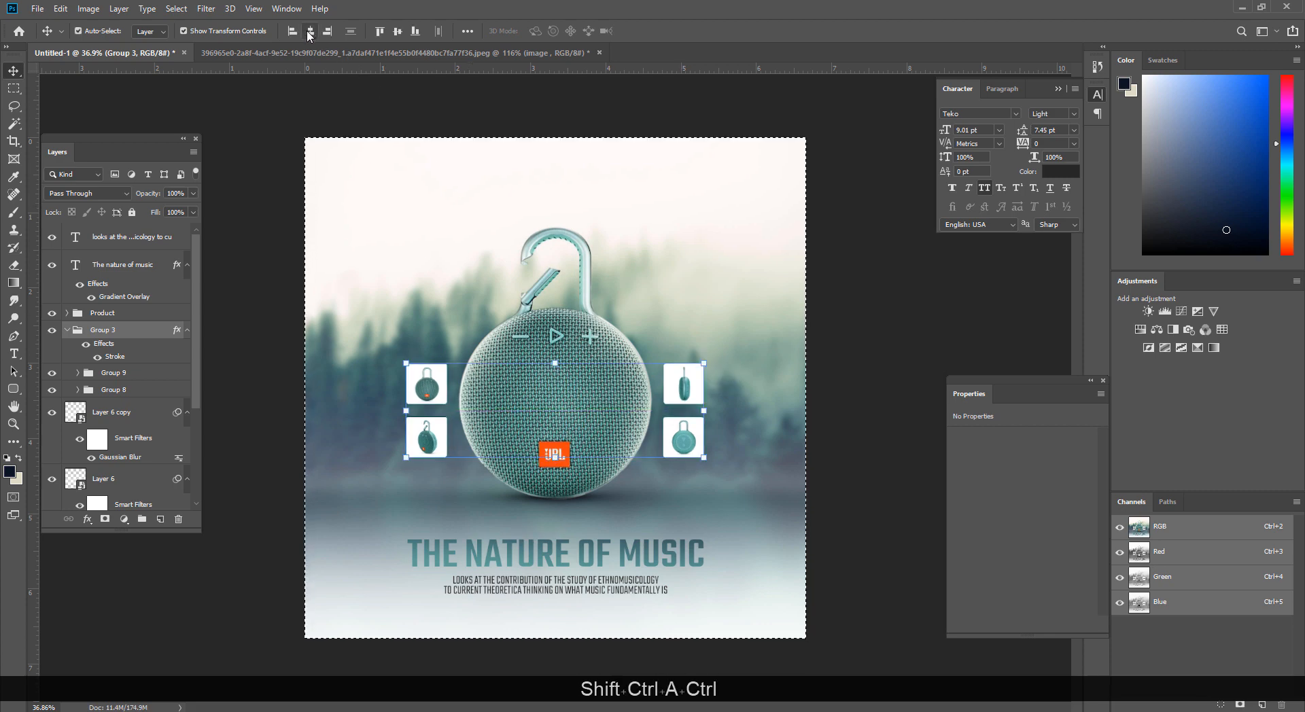
pyautogui.hotkey('ctrl', 'd')
pyautogui.click(14, 88)
# Step: Preview Darken on the thumbnail group and set its blend mode to Normal
pyautogui.moveTo(641, 454); pyautogui.dragTo(656, 511)
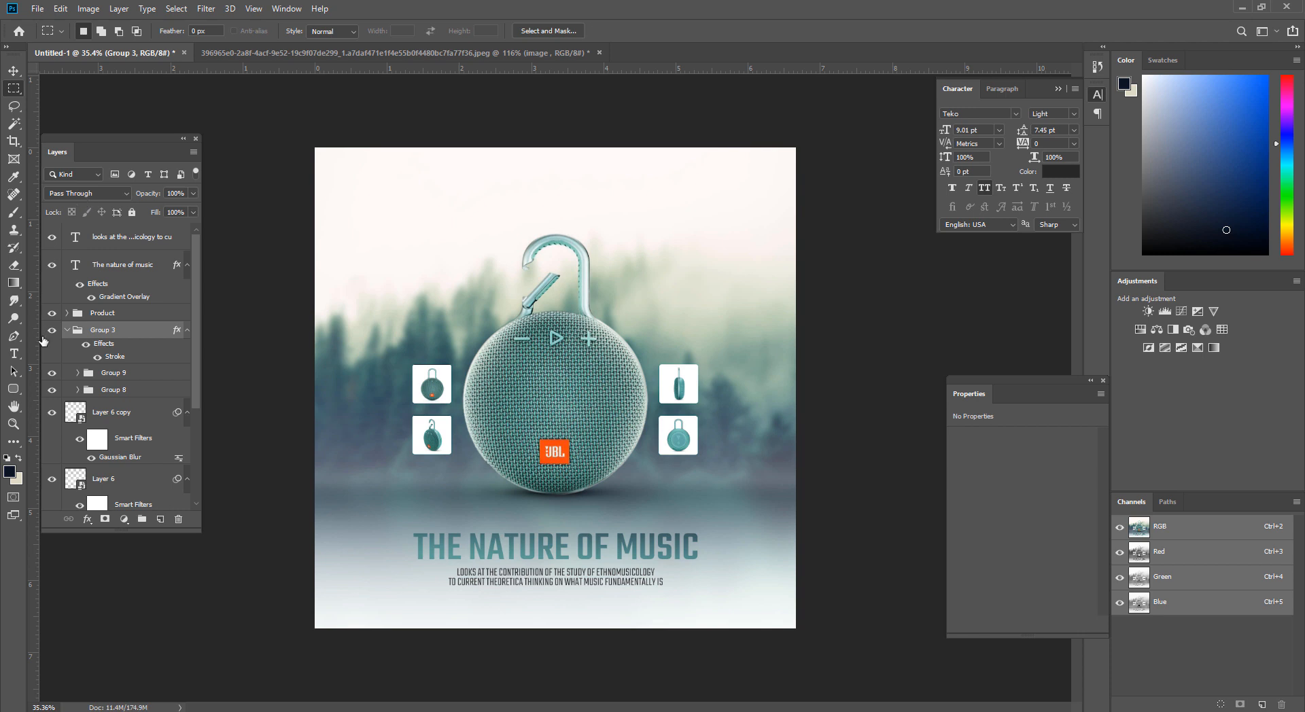
pyautogui.click(101, 194)
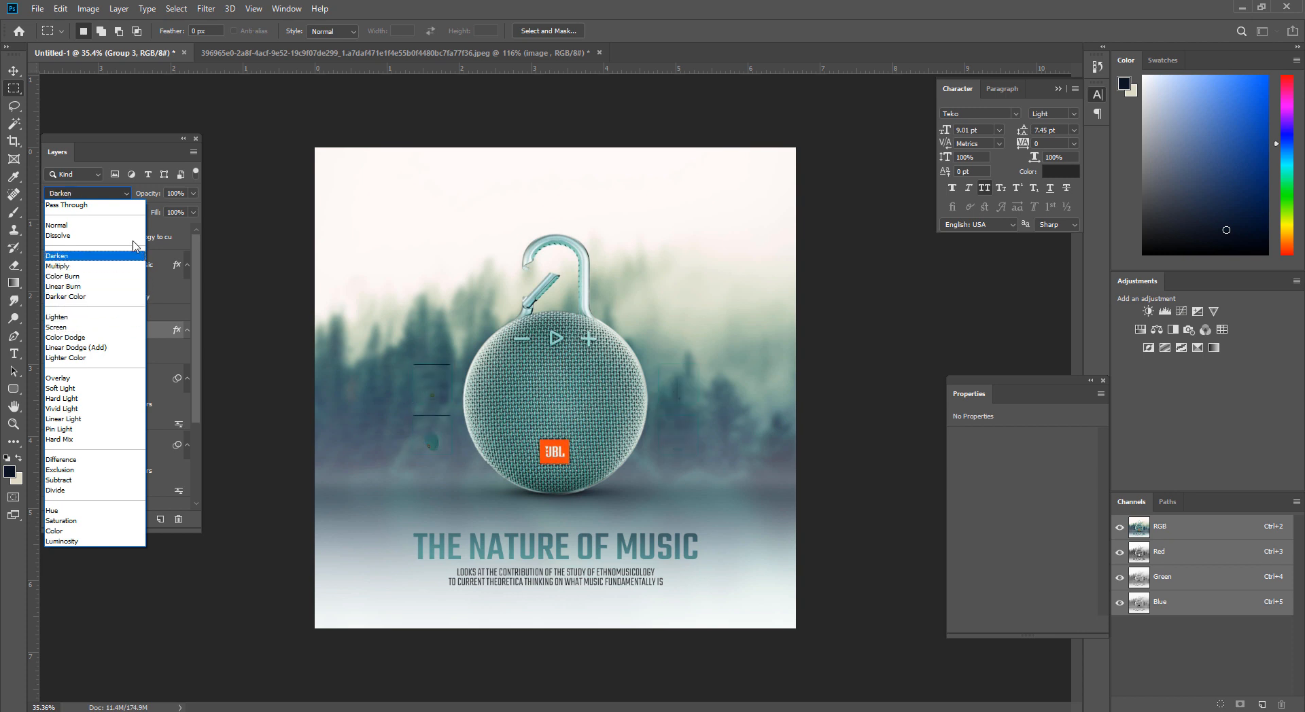
pyautogui.click(100, 225)
pyautogui.press('l')
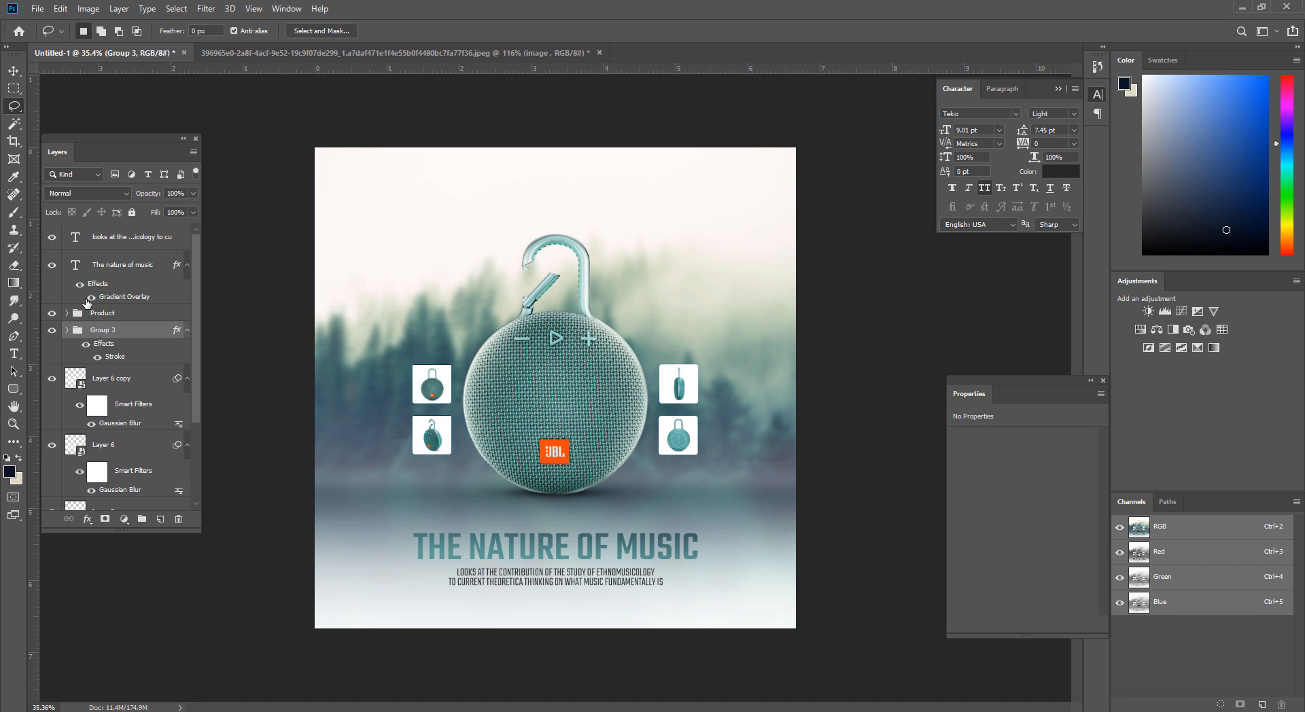
# Step: Turn off Reverse in the headline's Gradient Overlay so the lighter teal is at the top, and apply it
pyautogui.click(108, 300)
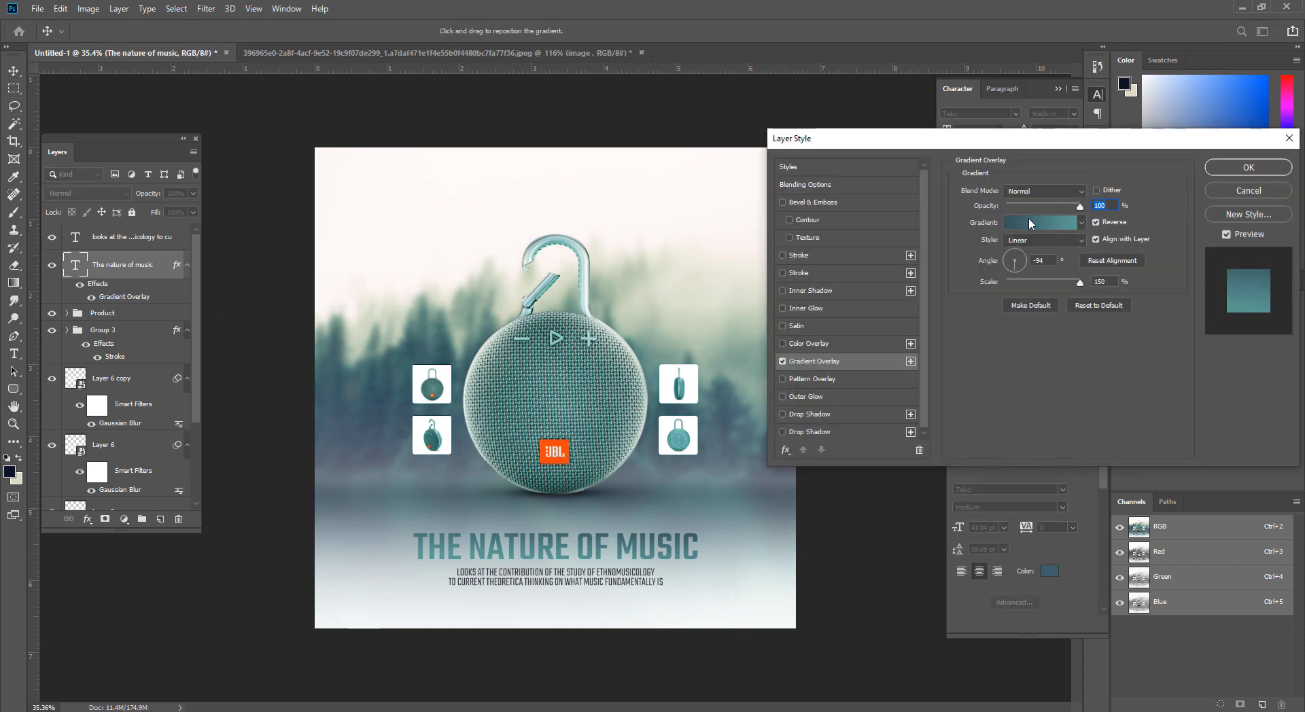
pyautogui.click(1095, 222)
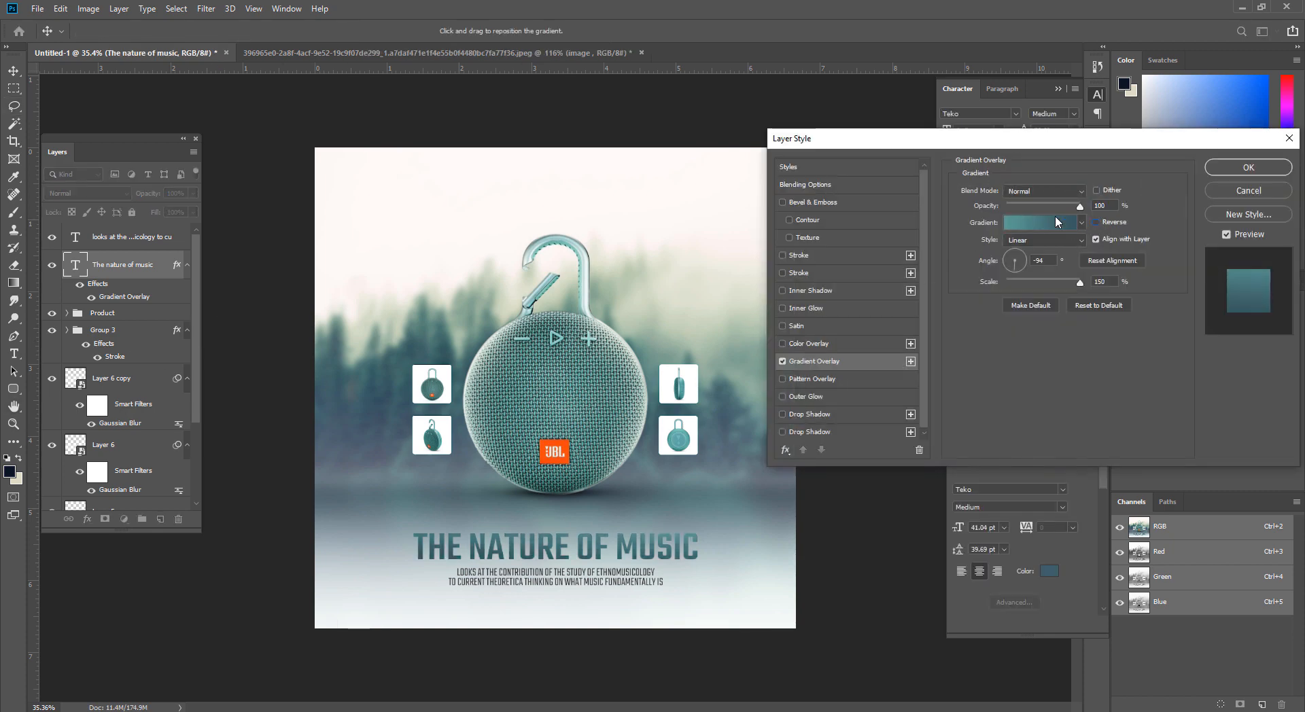
pyautogui.click(1248, 167)
pyautogui.moveTo(556, 523); pyautogui.dragTo(702, 494)
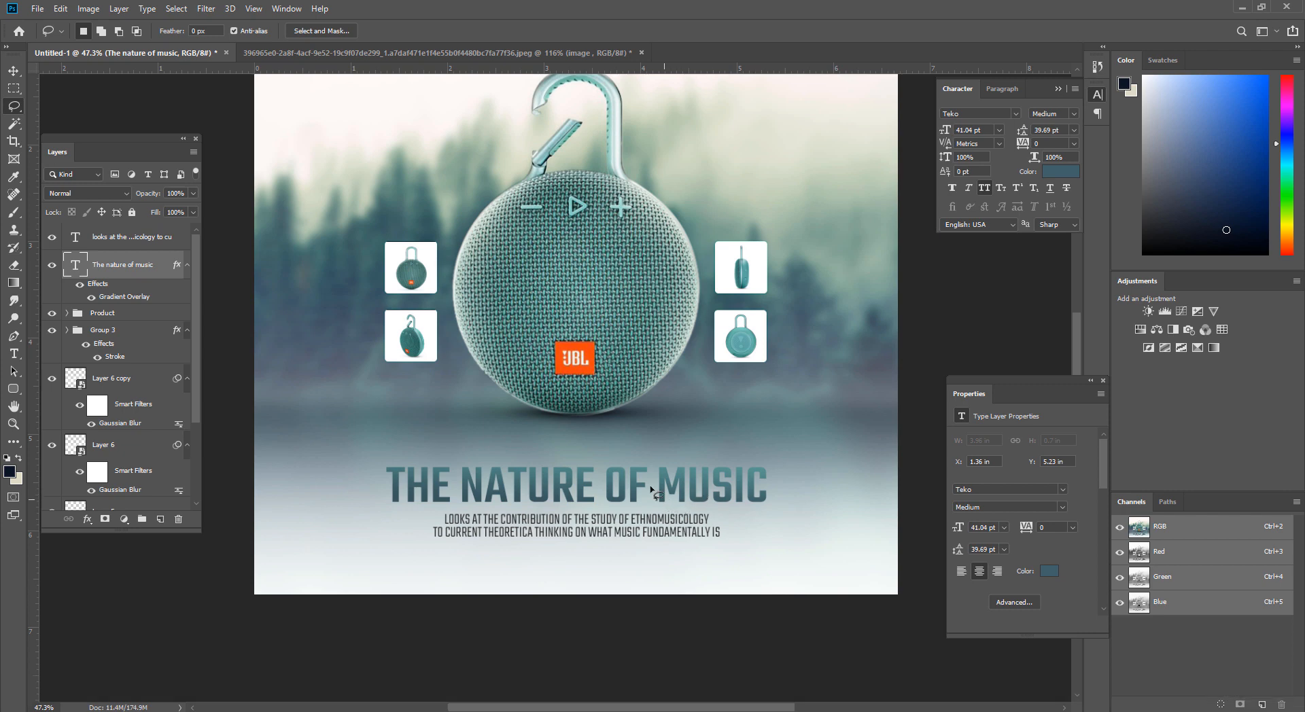
# Step: Switch to File Explorer and open the Design folder inside the work folder on drive G:
pyautogui.moveTo(597, 462); pyautogui.dragTo(589, 437)
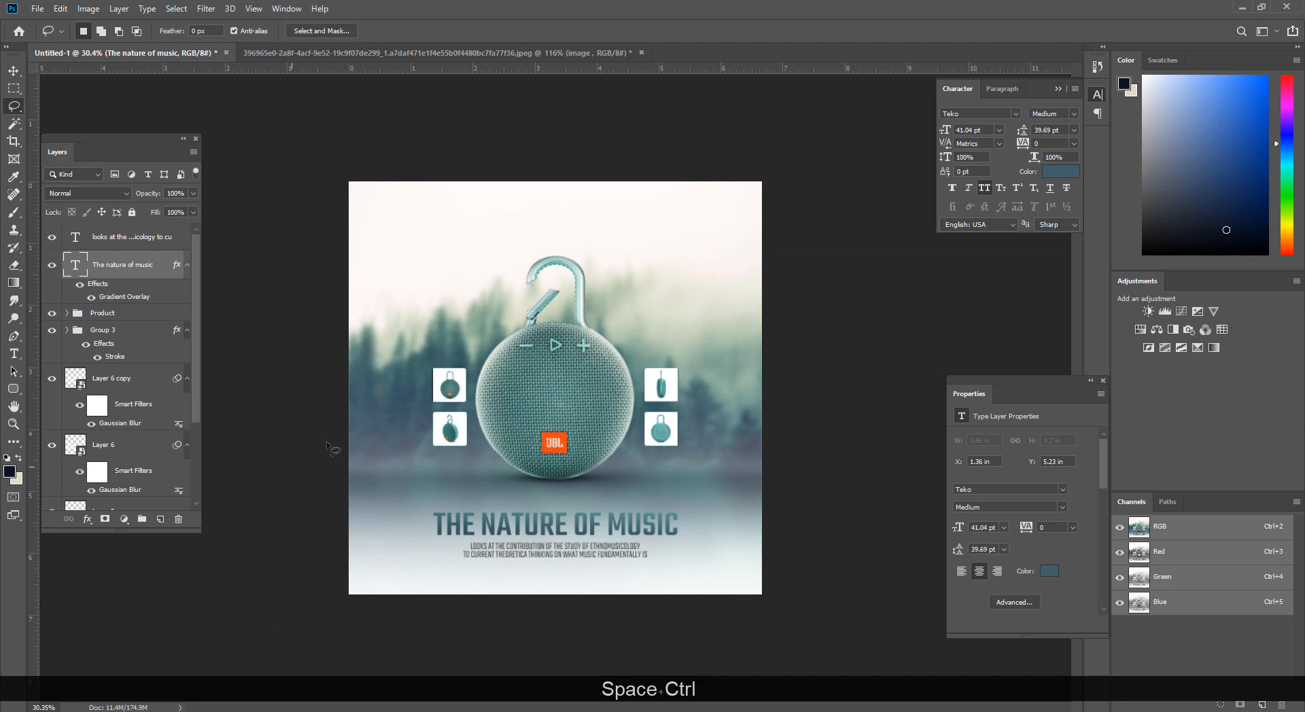
pyautogui.moveTo(129, 685)
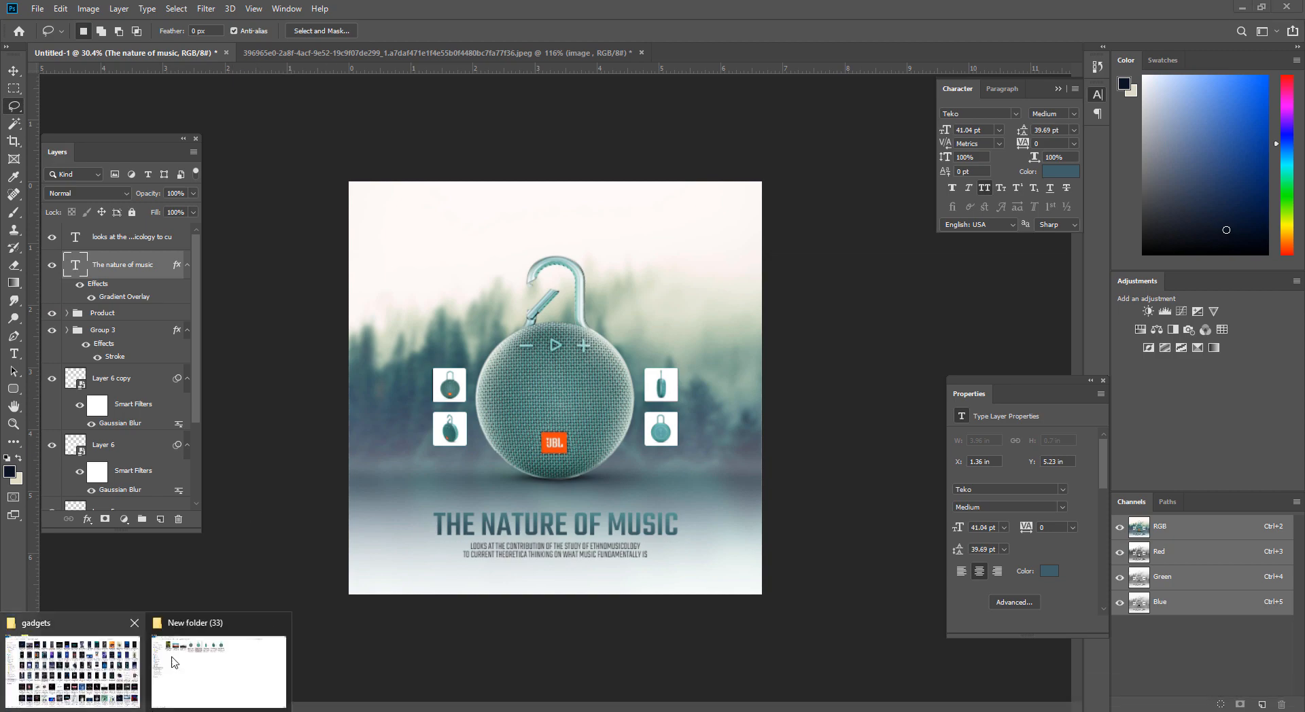
pyautogui.click(173, 663)
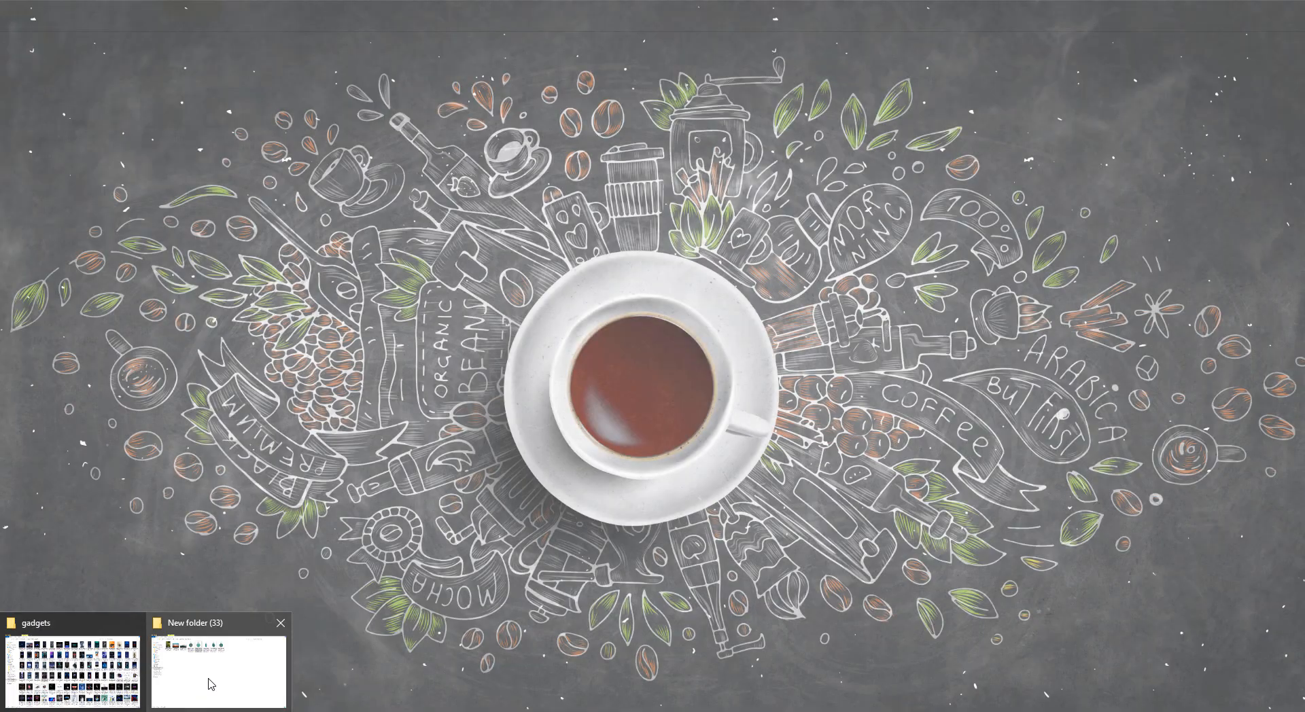
pyautogui.click(227, 671)
pyautogui.click(81, 375)
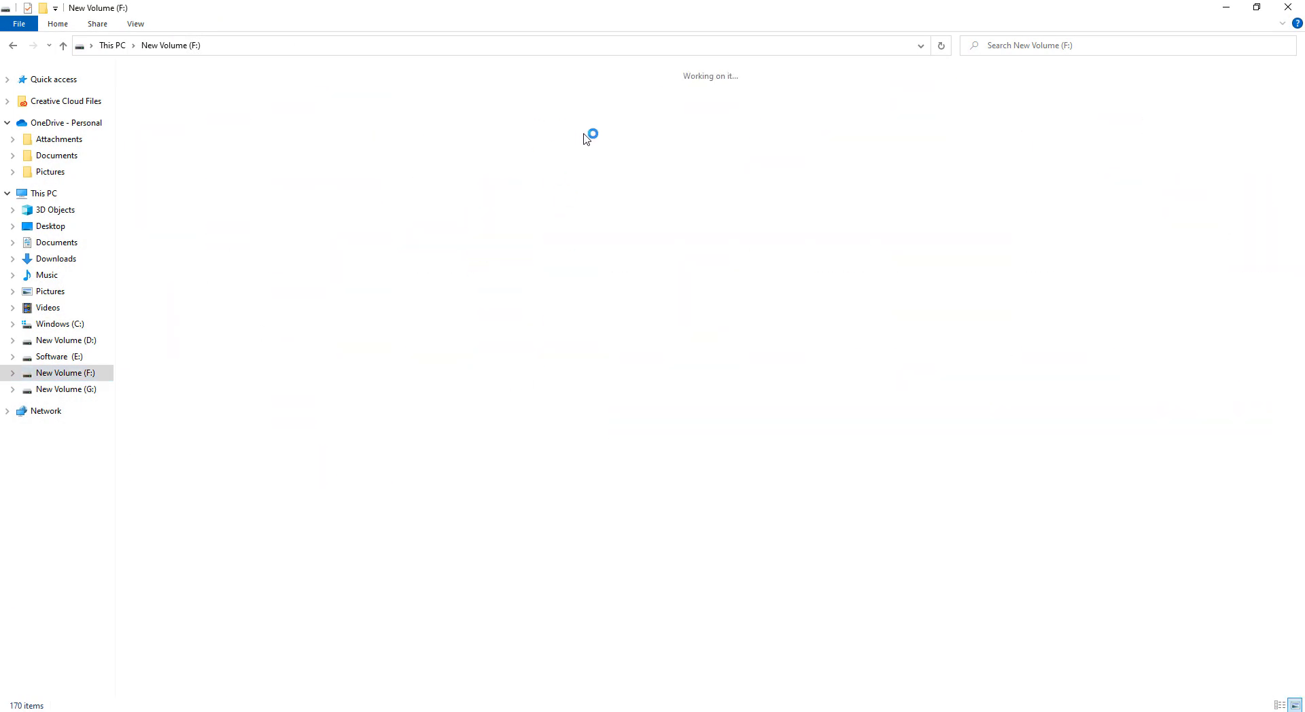
pyautogui.click(85, 392)
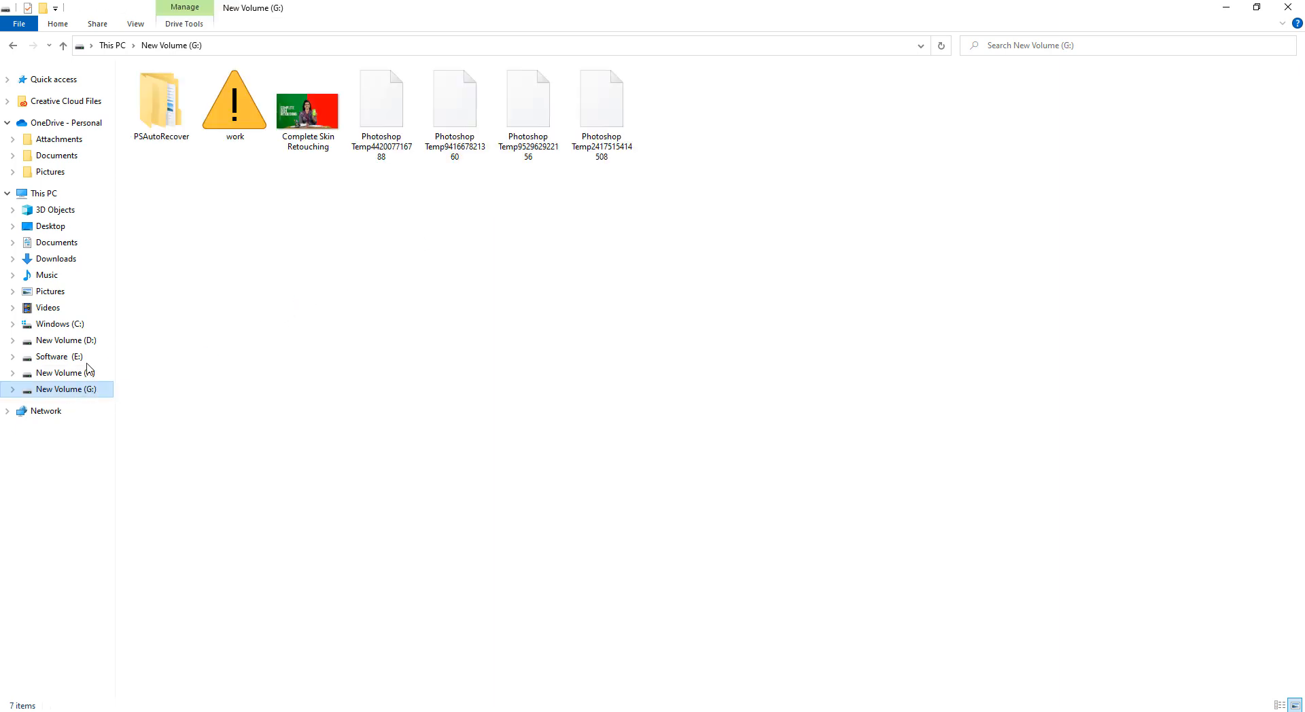
pyautogui.doubleClick(224, 101)
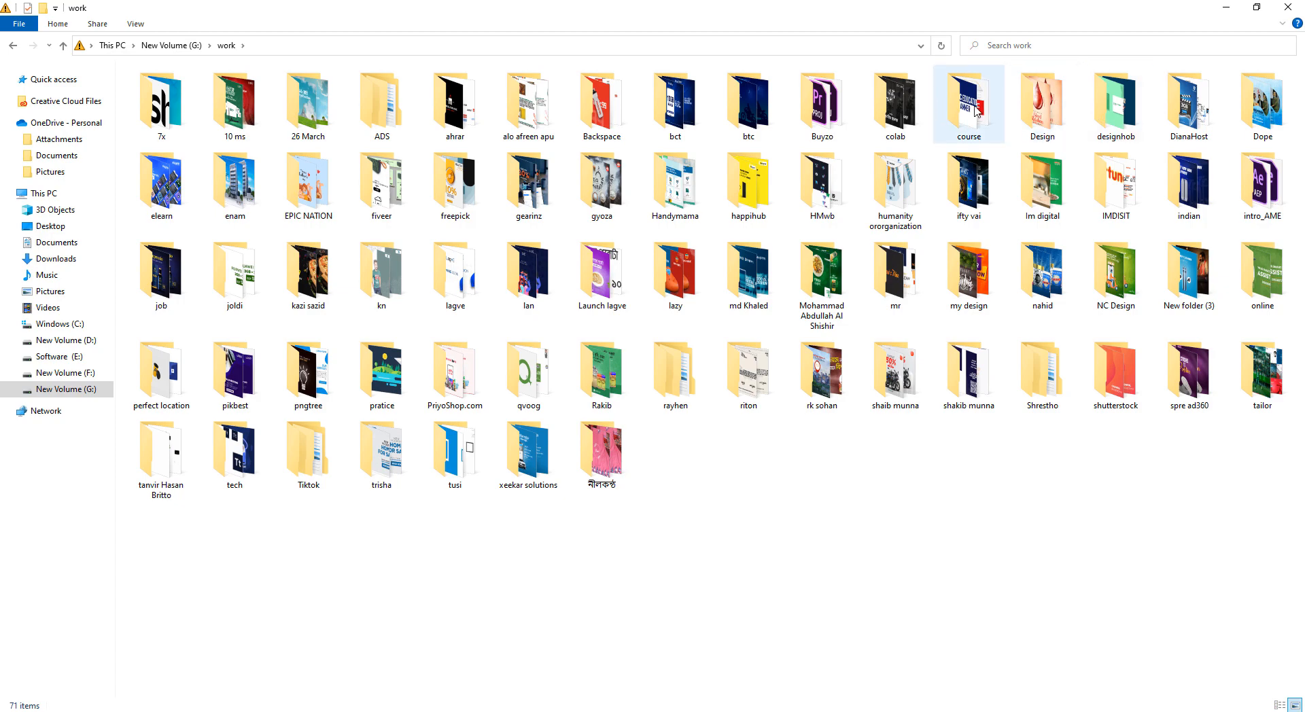
pyautogui.doubleClick(1022, 102)
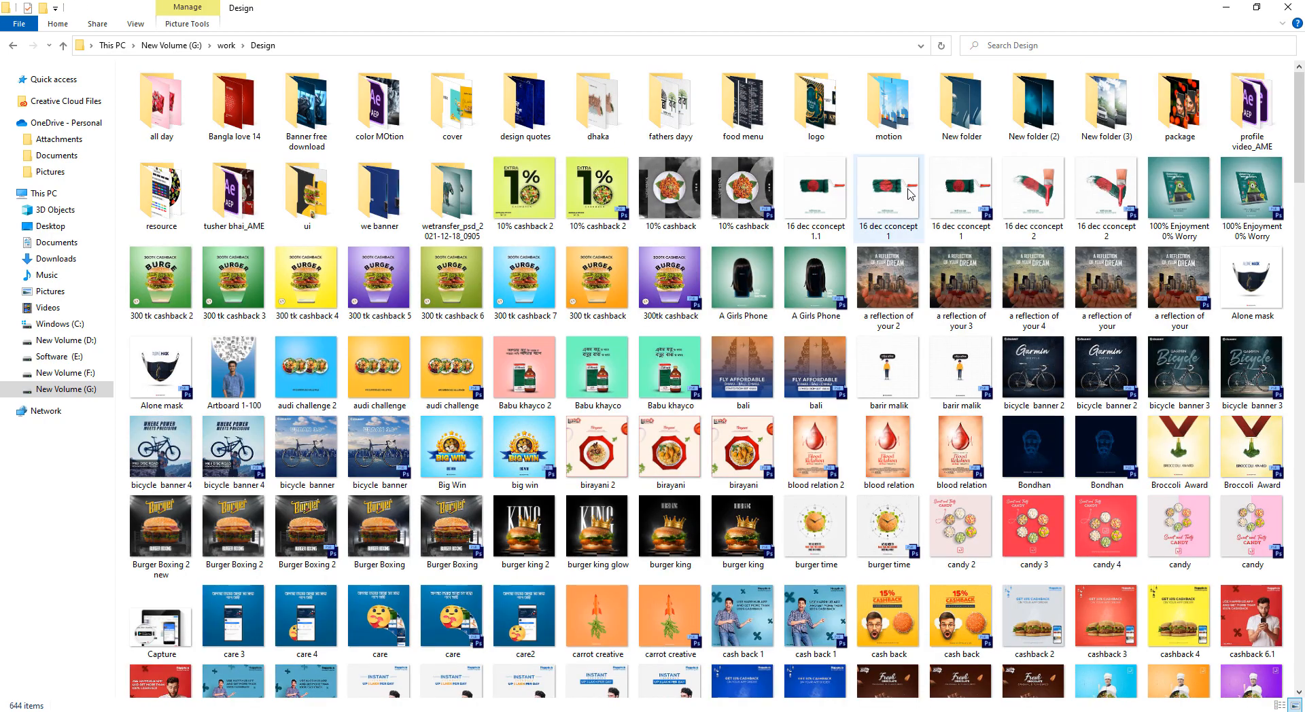
# Step: Browse the Design folder for the iPhone 13 Pro ads and preview them in the photo viewer
pyautogui.scroll(-20, 915, 329)
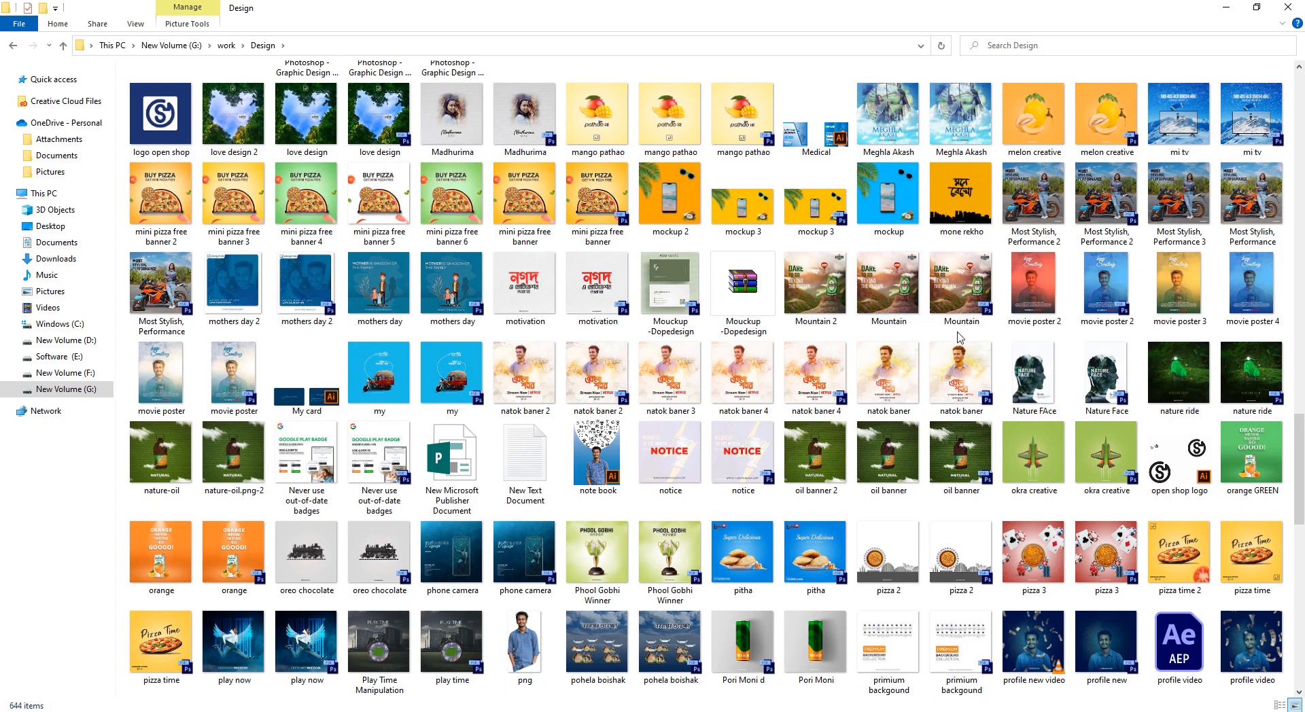
pyautogui.scroll(-6, 961, 337)
pyautogui.scroll(-5, 1102, 333)
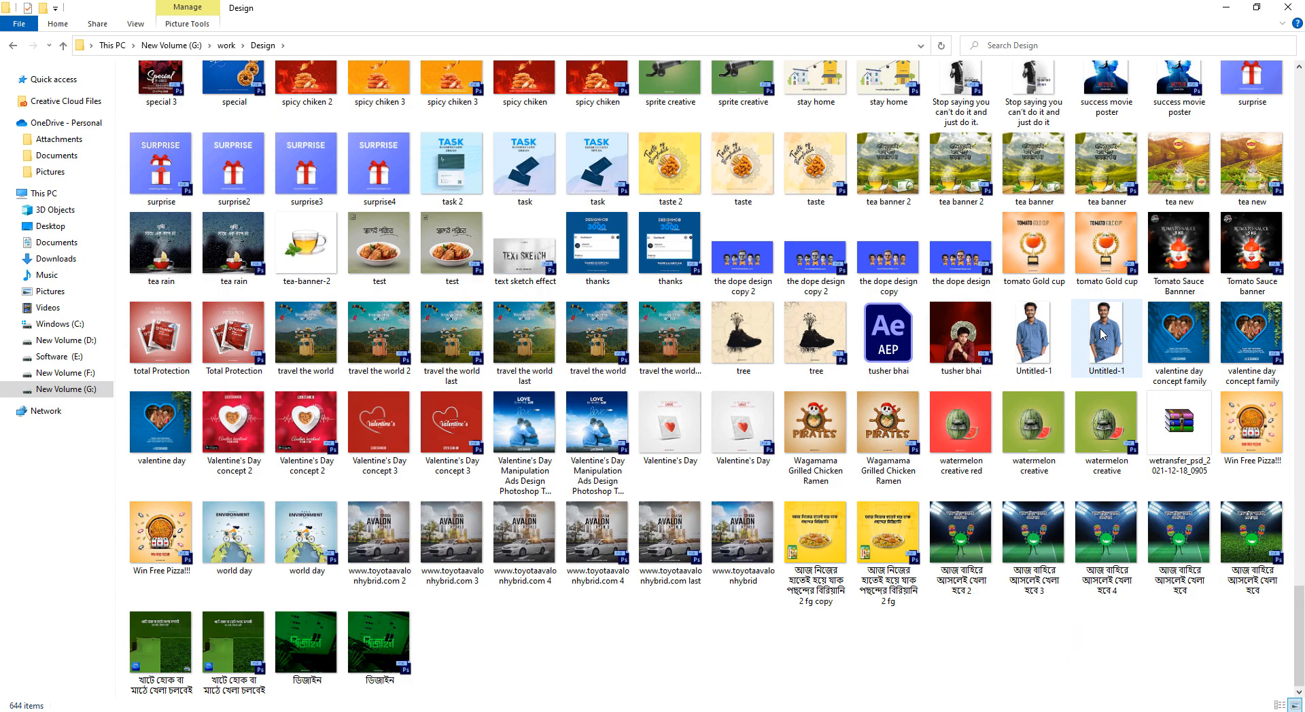
pyautogui.scroll(10, 1103, 333)
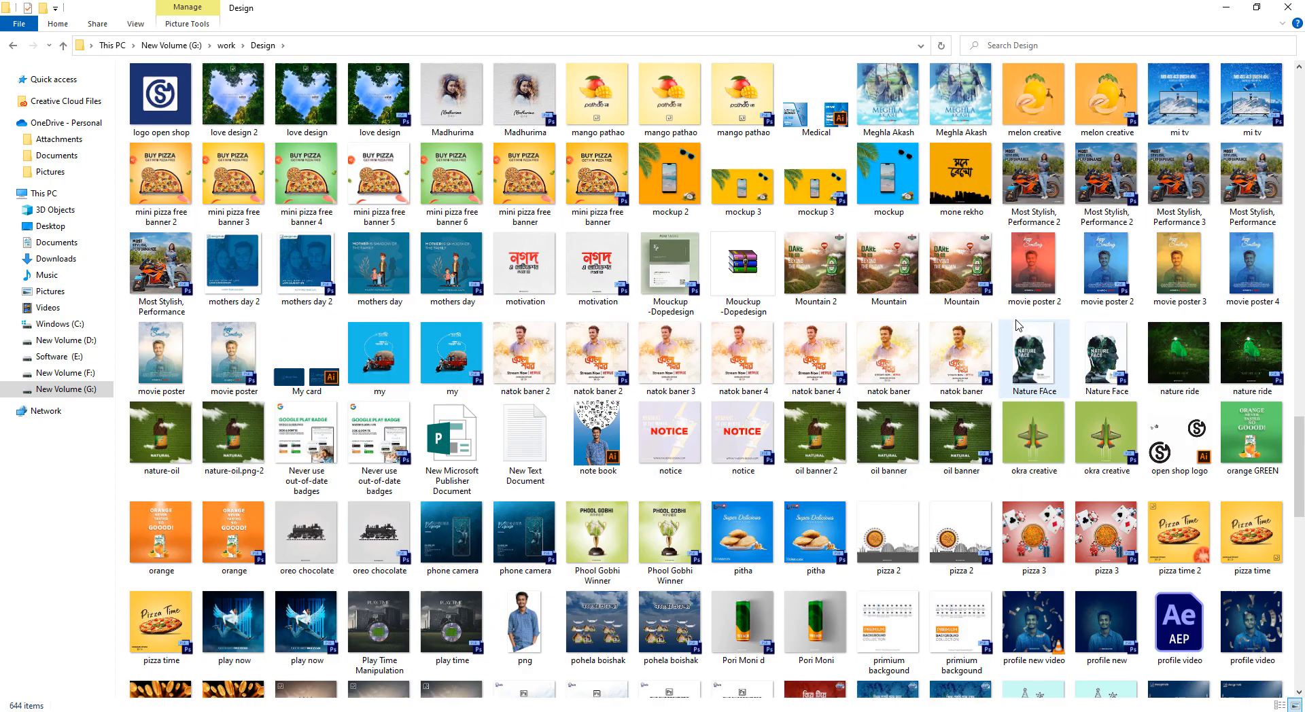
pyautogui.scroll(4, 1300, 371)
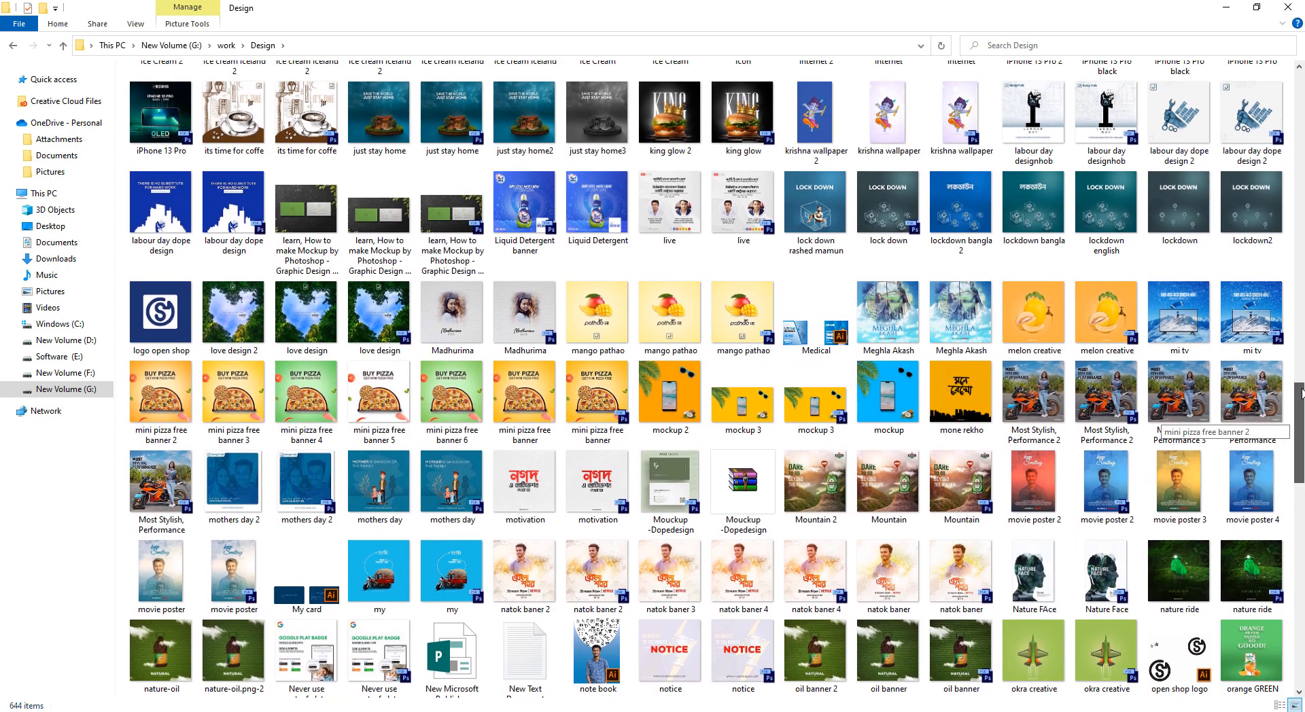
pyautogui.scroll(1, 1299, 371)
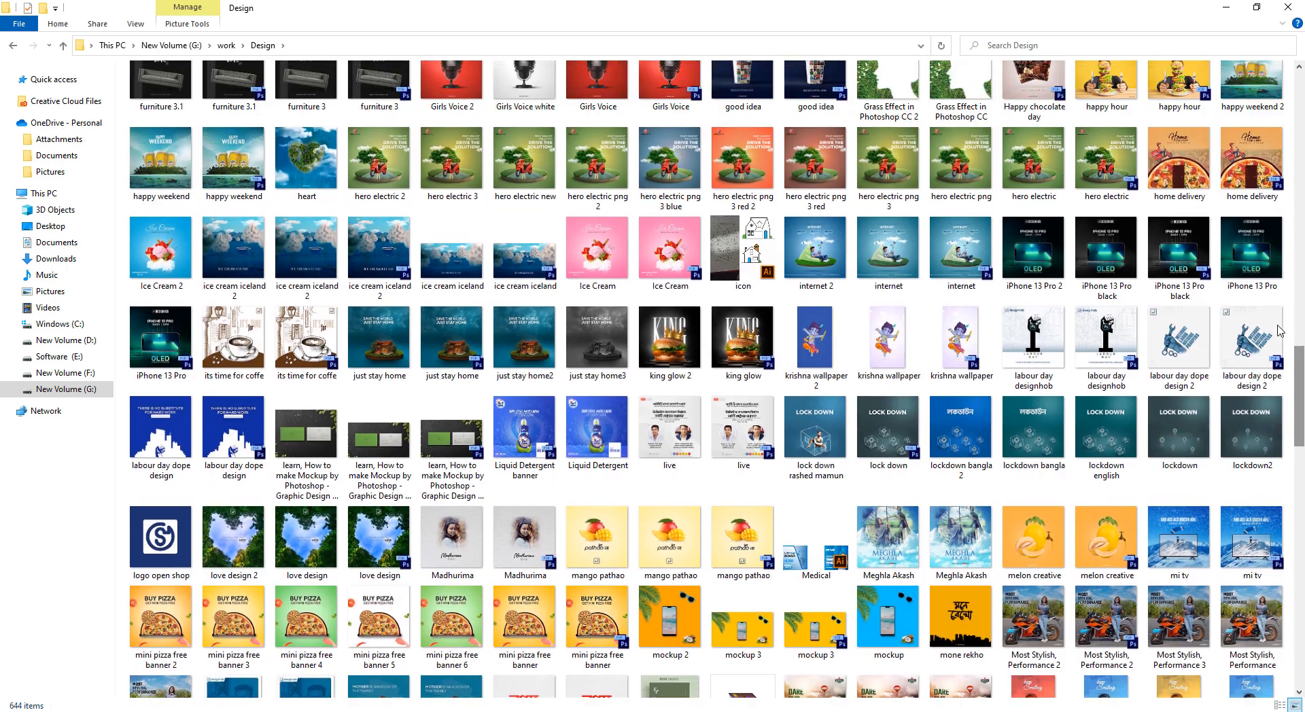
pyautogui.click(1029, 254)
pyautogui.press('Return')
pyautogui.press('Right')
pyautogui.press('Right')
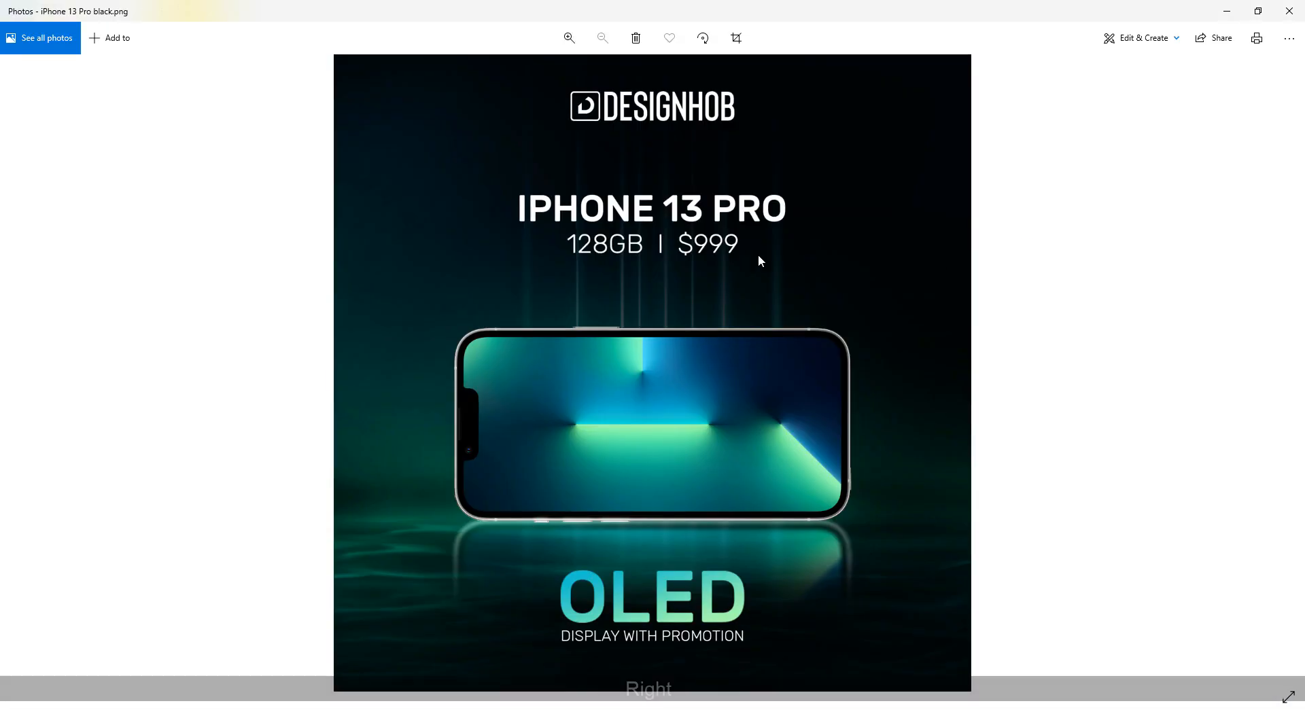
pyautogui.press('Right')
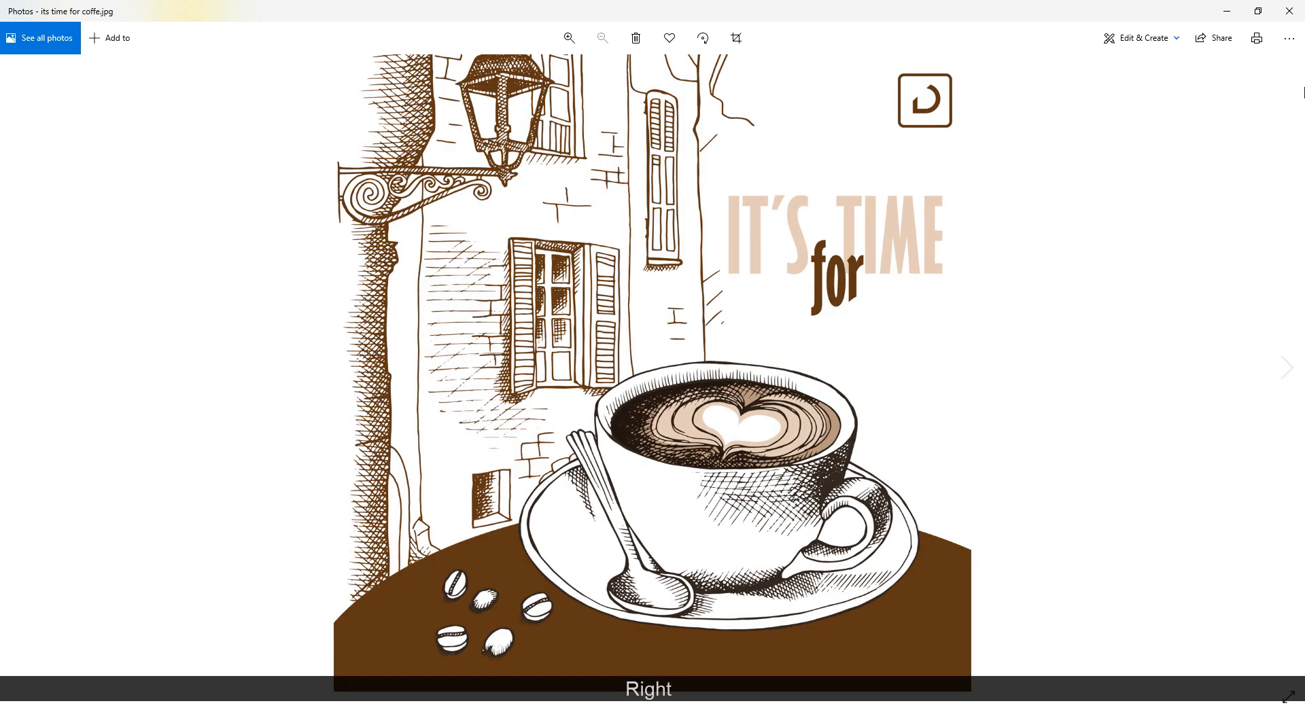
pyautogui.press('Left')
pyautogui.click(1295, 18)
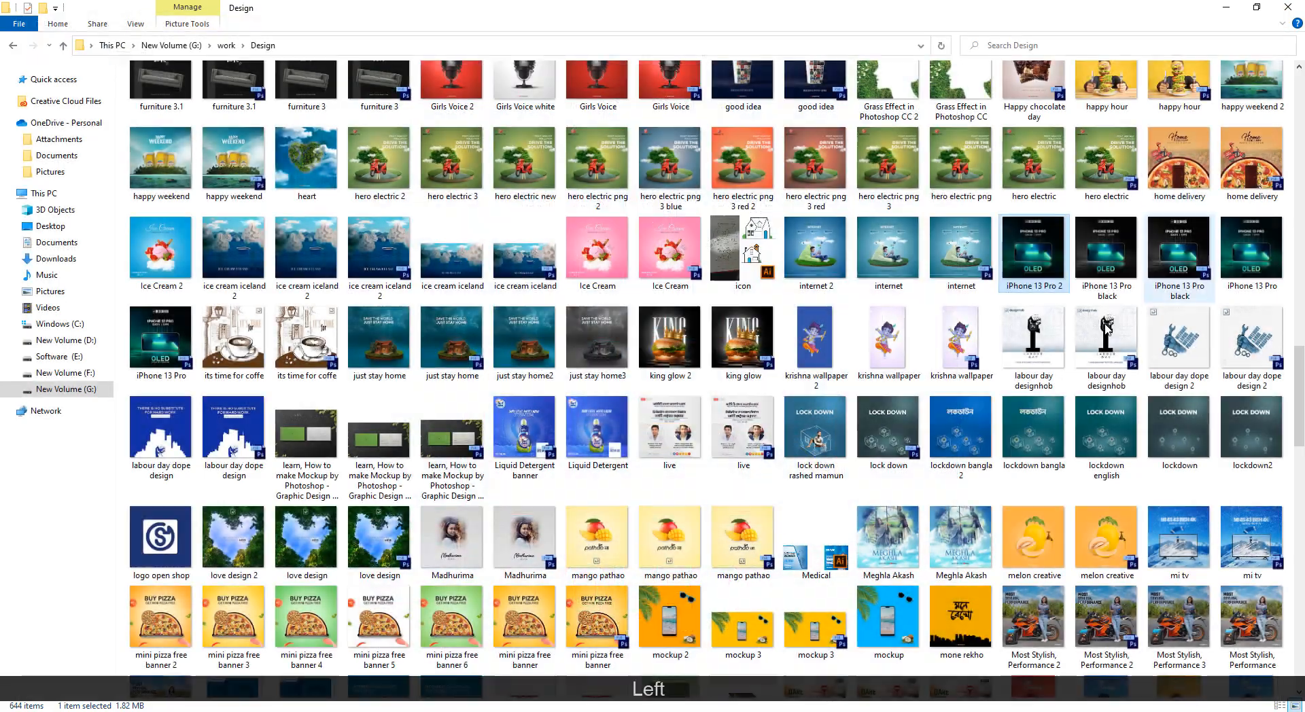
# Step: Place the iPhone 13 Pro 2 image full-size into the speaker ad and make it the topmost layer
pyautogui.moveTo(1058, 246); pyautogui.dragTo(555, 408)
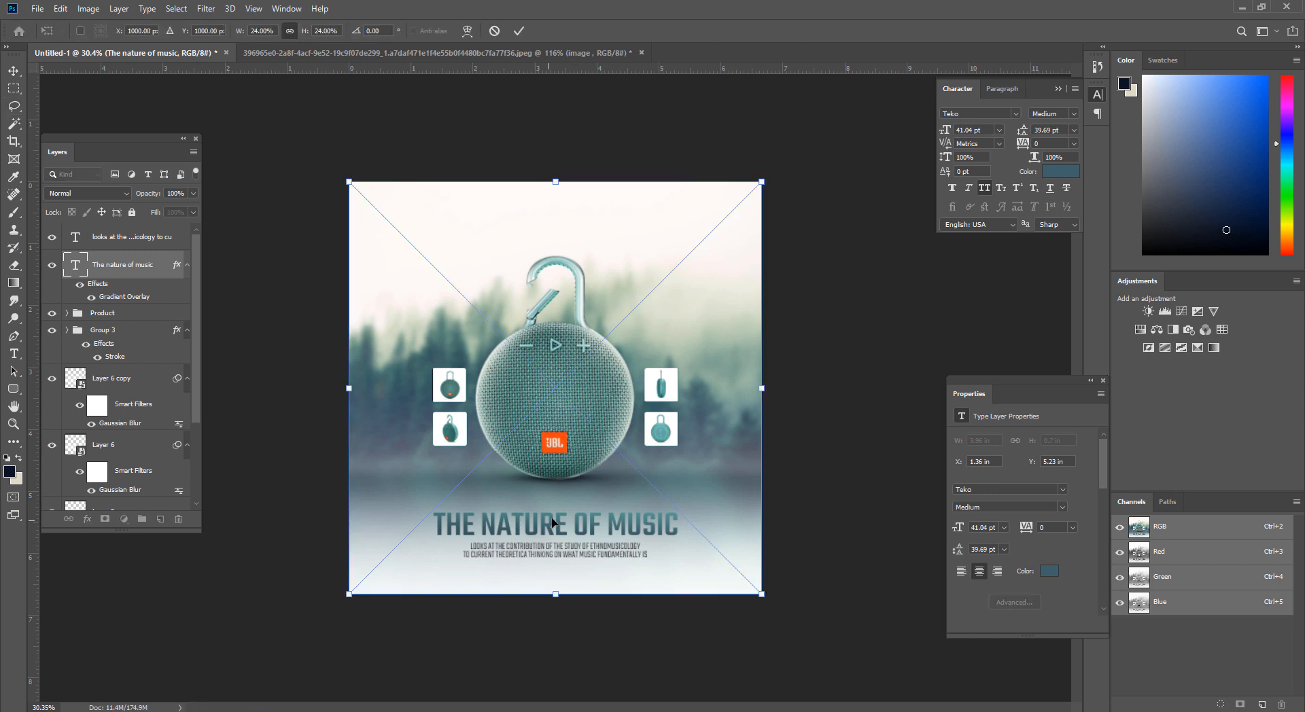
pyautogui.press('Return')
pyautogui.moveTo(143, 273); pyautogui.dragTo(136, 233)
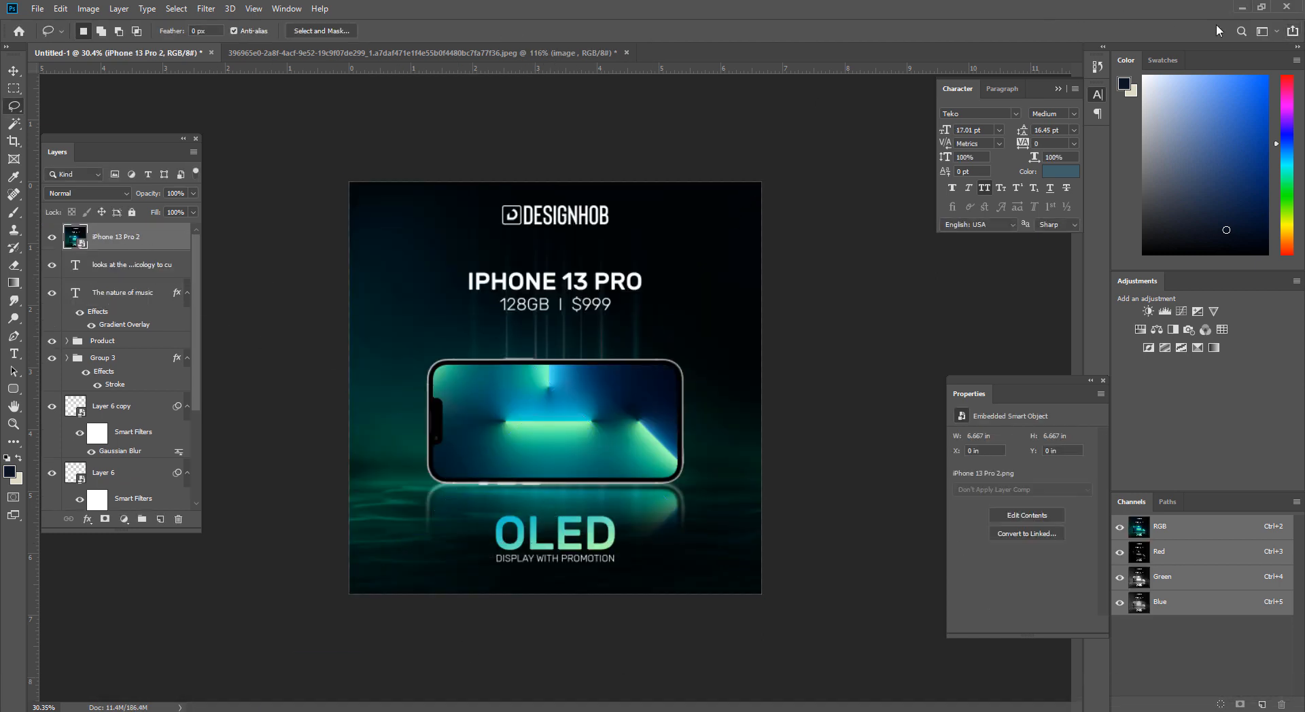
# Step: Open iPhone 13 Pro black.psd from the Design folder in Photoshop
pyautogui.click(1241, 7)
pyautogui.click(1186, 265)
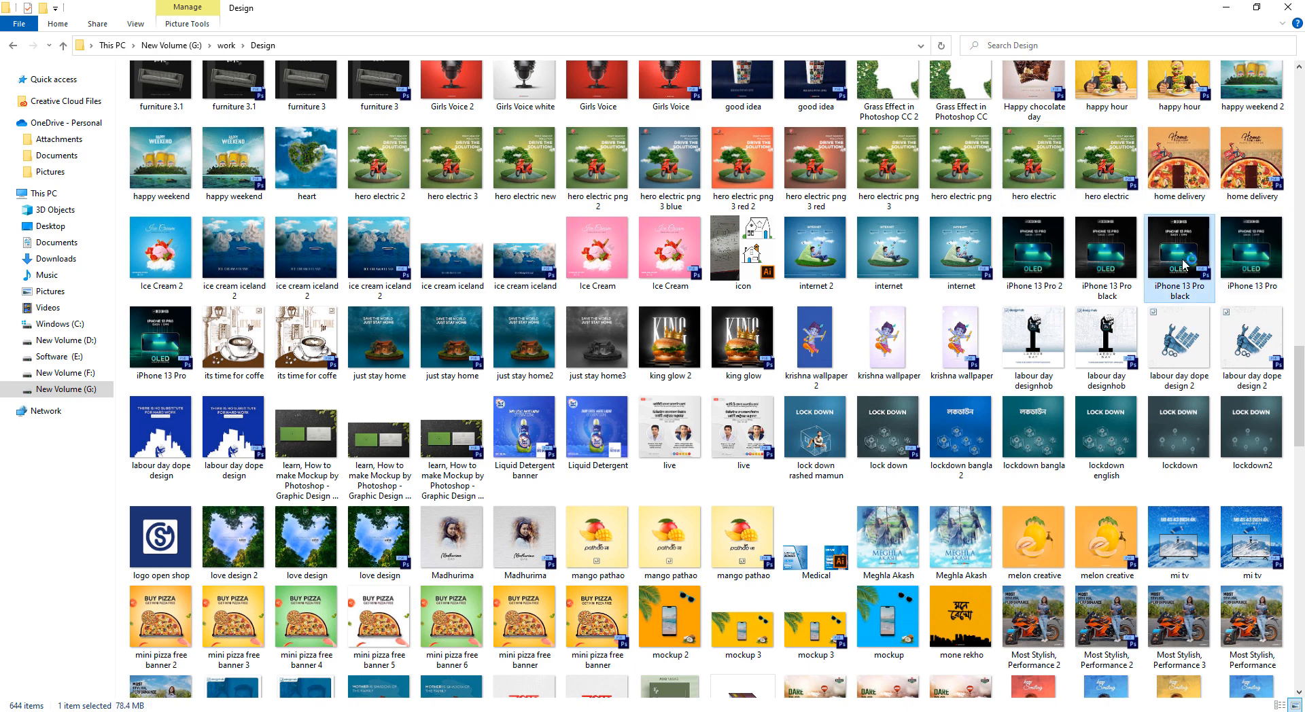
pyautogui.doubleClick(1185, 265)
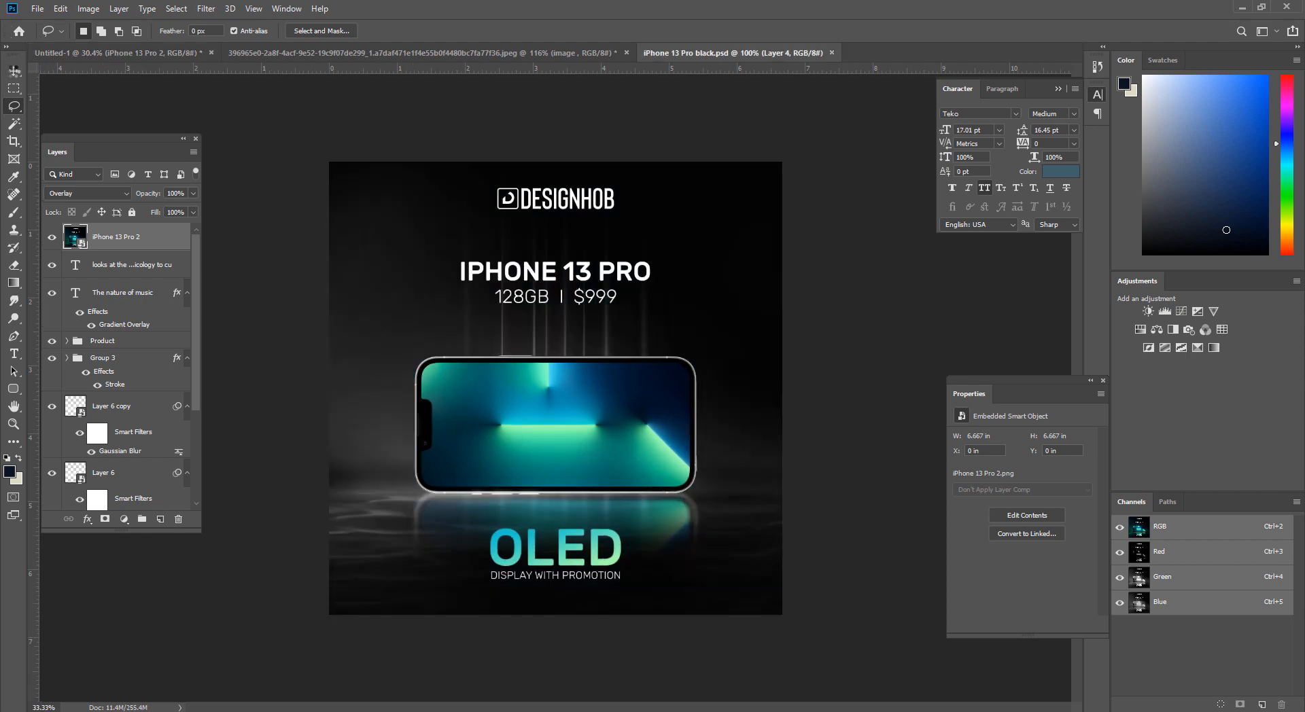
# Step: Bring the DESIGNHOB logo from iPhone 13 Pro black.psd into the speaker ad and align it over the placed image's logo
pyautogui.click(14, 71)
pyautogui.click(134, 240)
pyautogui.moveTo(569, 191); pyautogui.dragTo(595, 244)
pyautogui.hotkey('ctrl', 'space')
pyautogui.press('space')
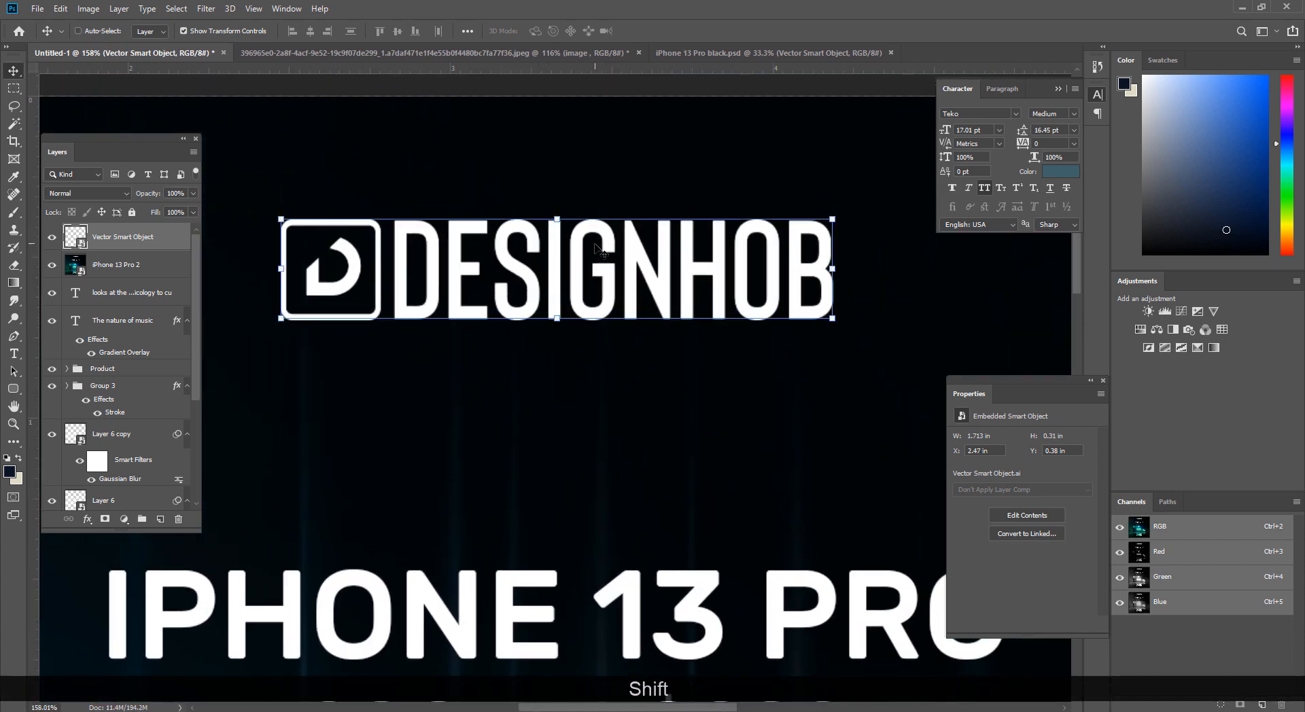
pyautogui.press('Down')
pyautogui.press('Return')
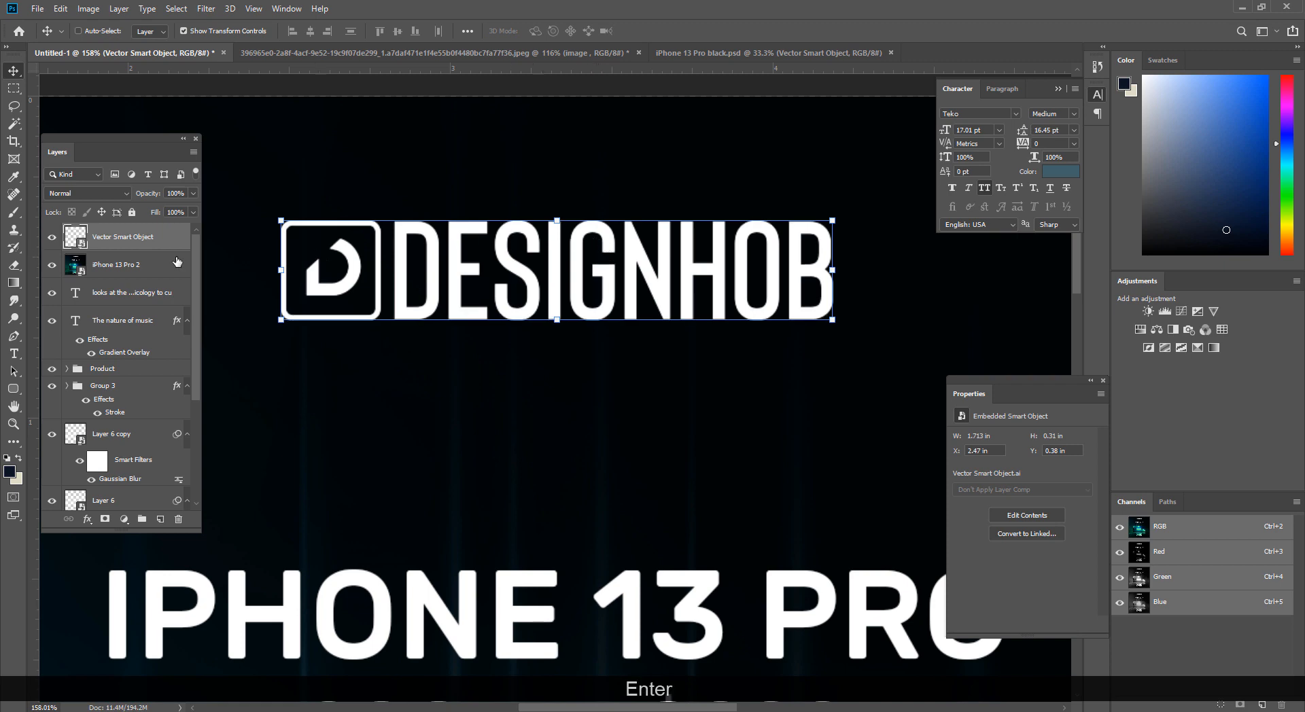
# Step: Delete the iPhone 13 Pro 2 layer and select the DESIGNHOB logo layer
pyautogui.click(169, 270)
pyautogui.press('Delete')
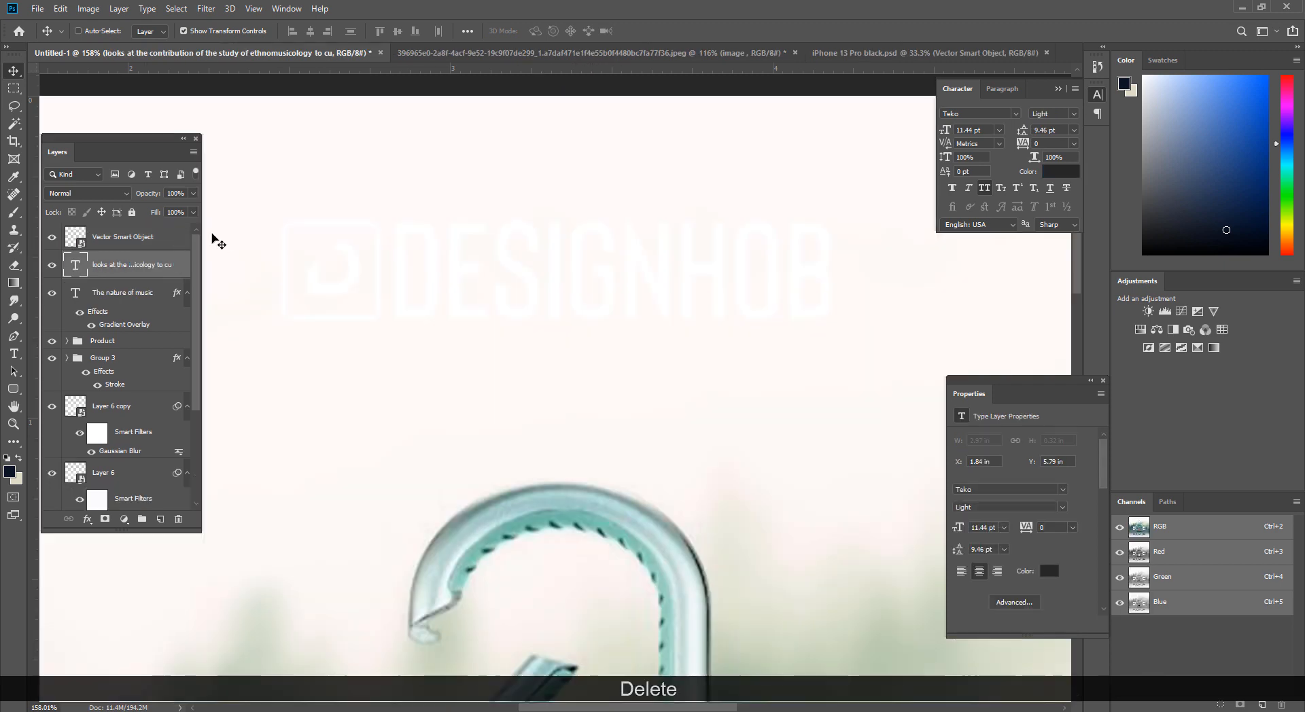
pyautogui.click(172, 244)
pyautogui.moveTo(664, 328); pyautogui.dragTo(578, 291)
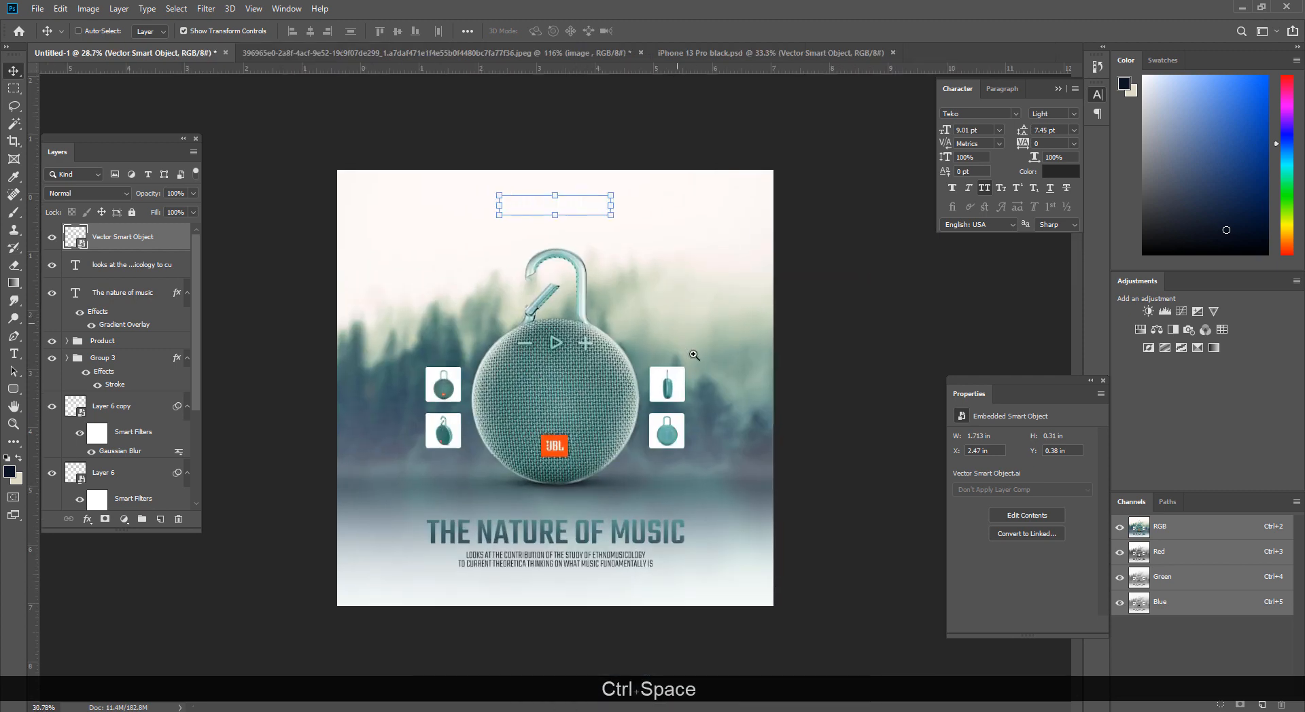
pyautogui.moveTo(530, 180); pyautogui.dragTo(571, 224)
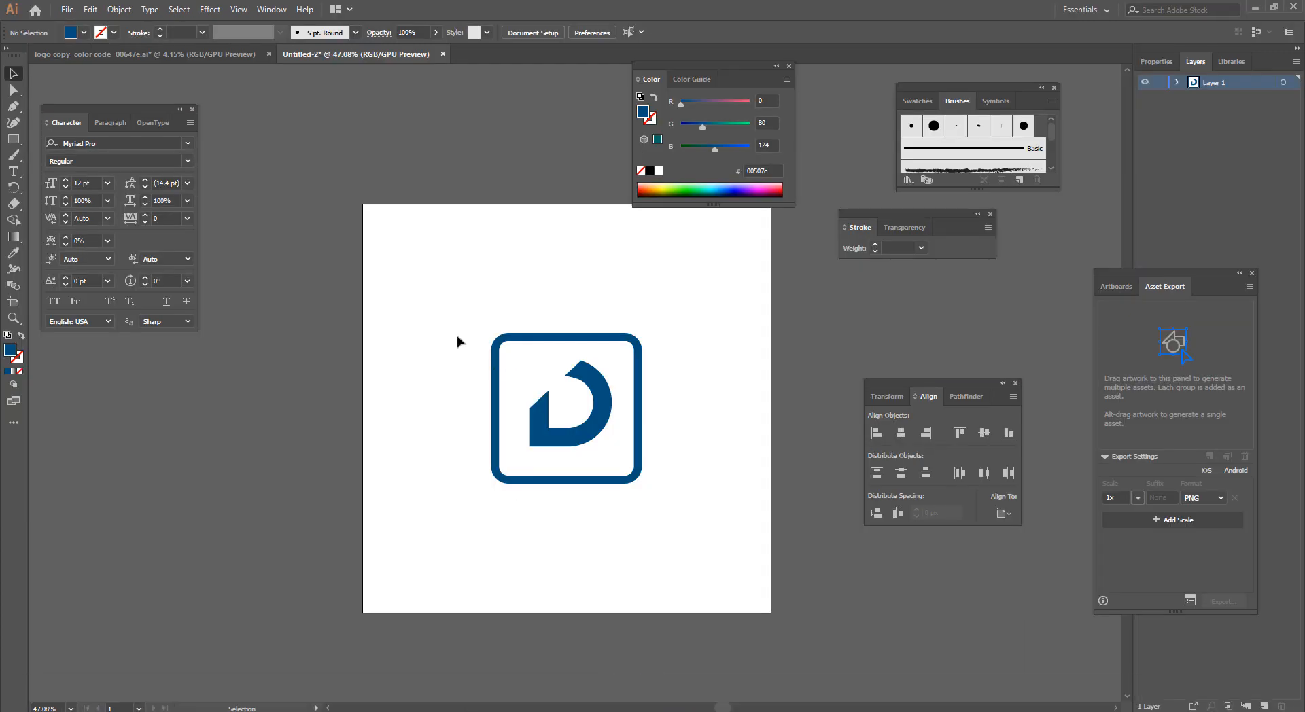
# Step: Switch to Illustrator, set the logo mark's fill to the darker blue 00437a and copy that colour code
pyautogui.moveTo(457, 340); pyautogui.dragTo(639, 494)
pyautogui.doubleClick(10, 350)
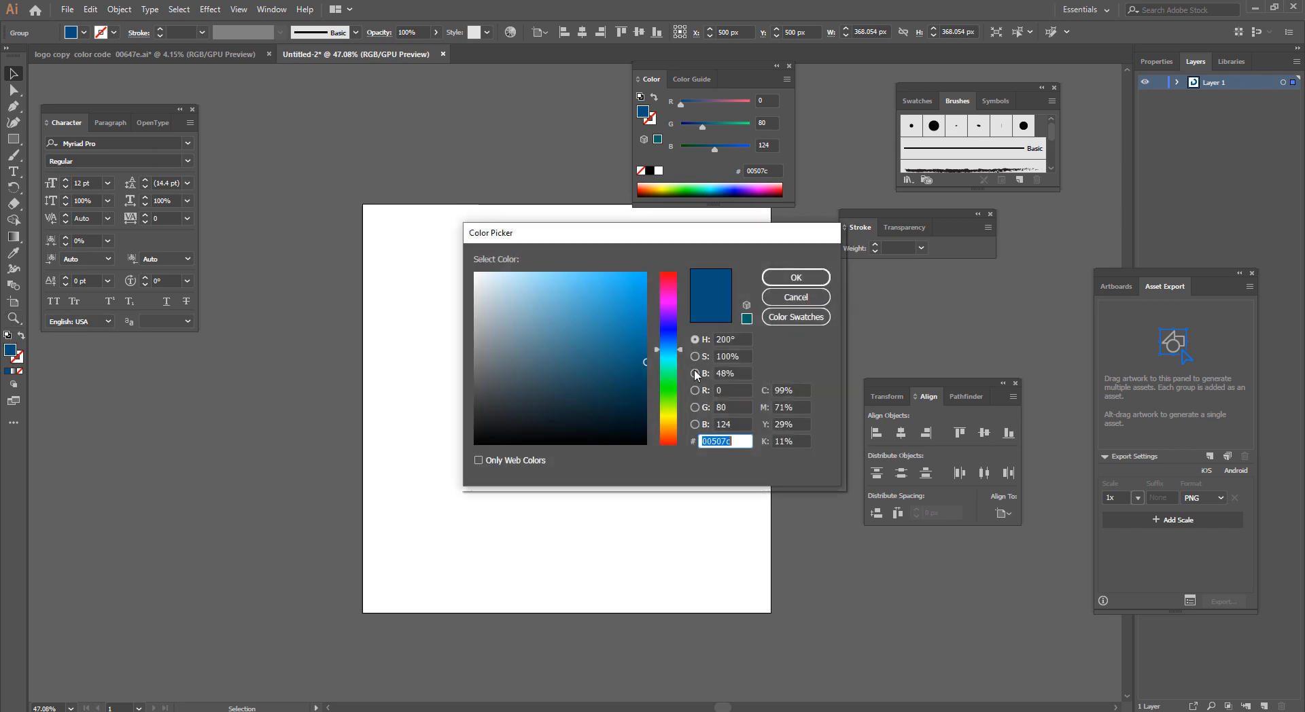
pyautogui.write('00637a')
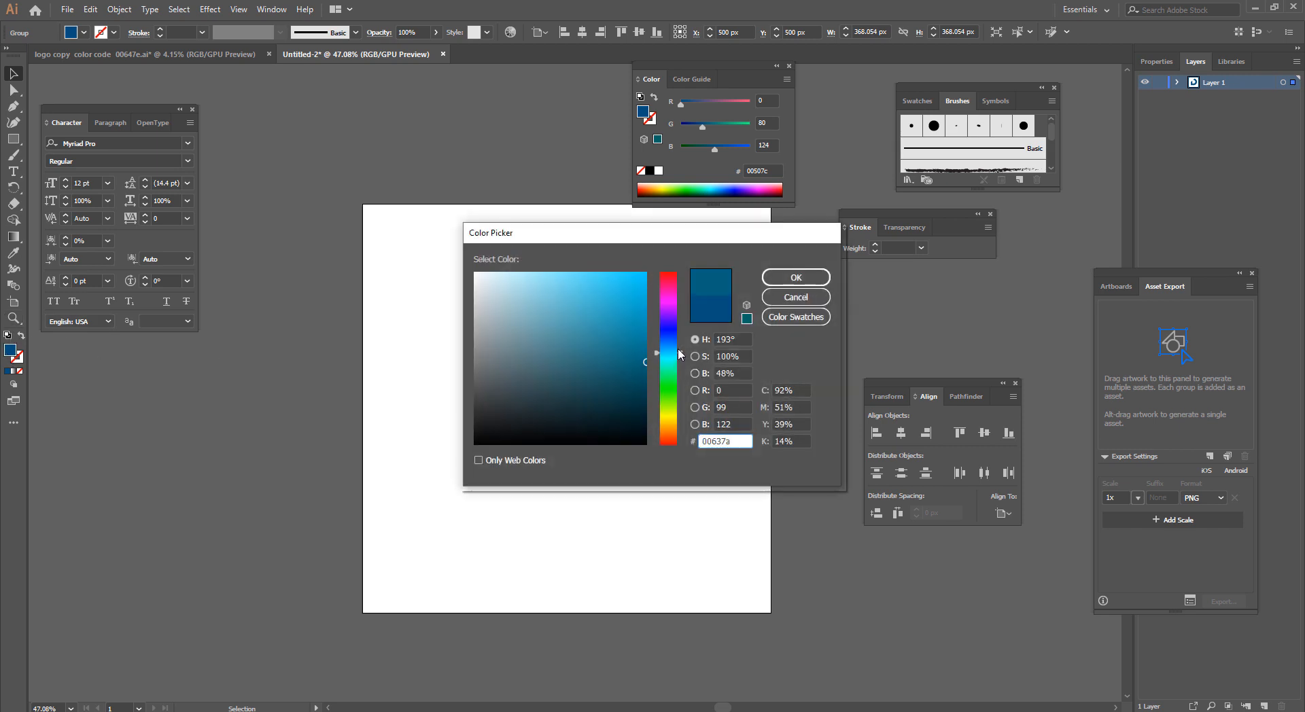
pyautogui.moveTo(678, 353); pyautogui.dragTo(679, 346)
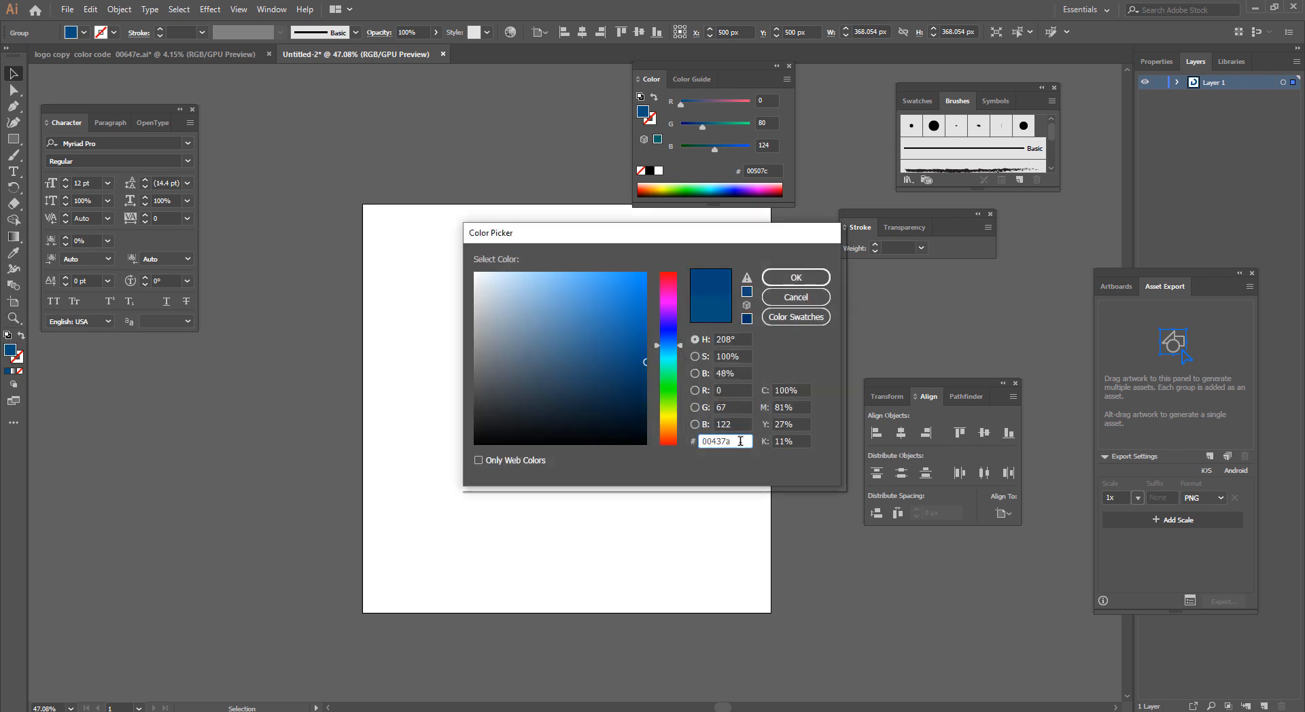
pyautogui.doubleClick(740, 441)
pyautogui.hotkey('ctrl', 'c')
pyautogui.click(805, 282)
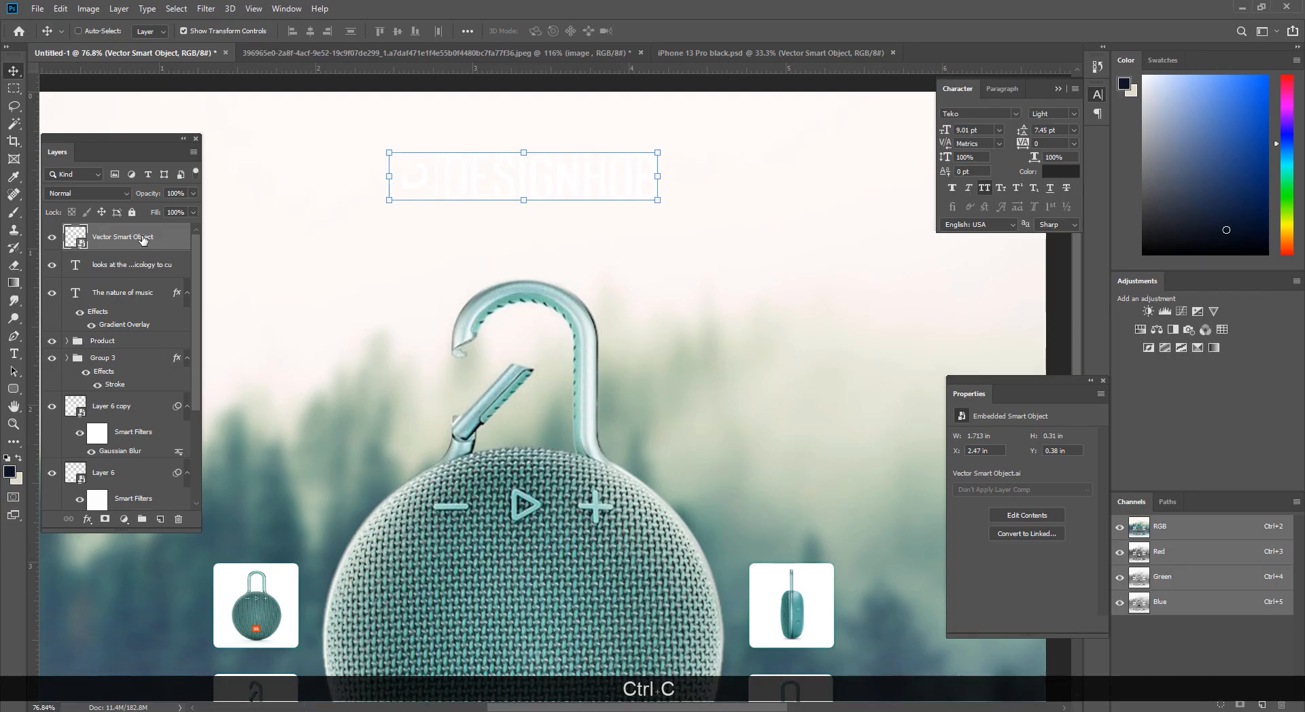
# Step: Return to Photoshop and add a Color Overlay effect to the DESIGNHOB logo layer
pyautogui.rightClick(142, 239)
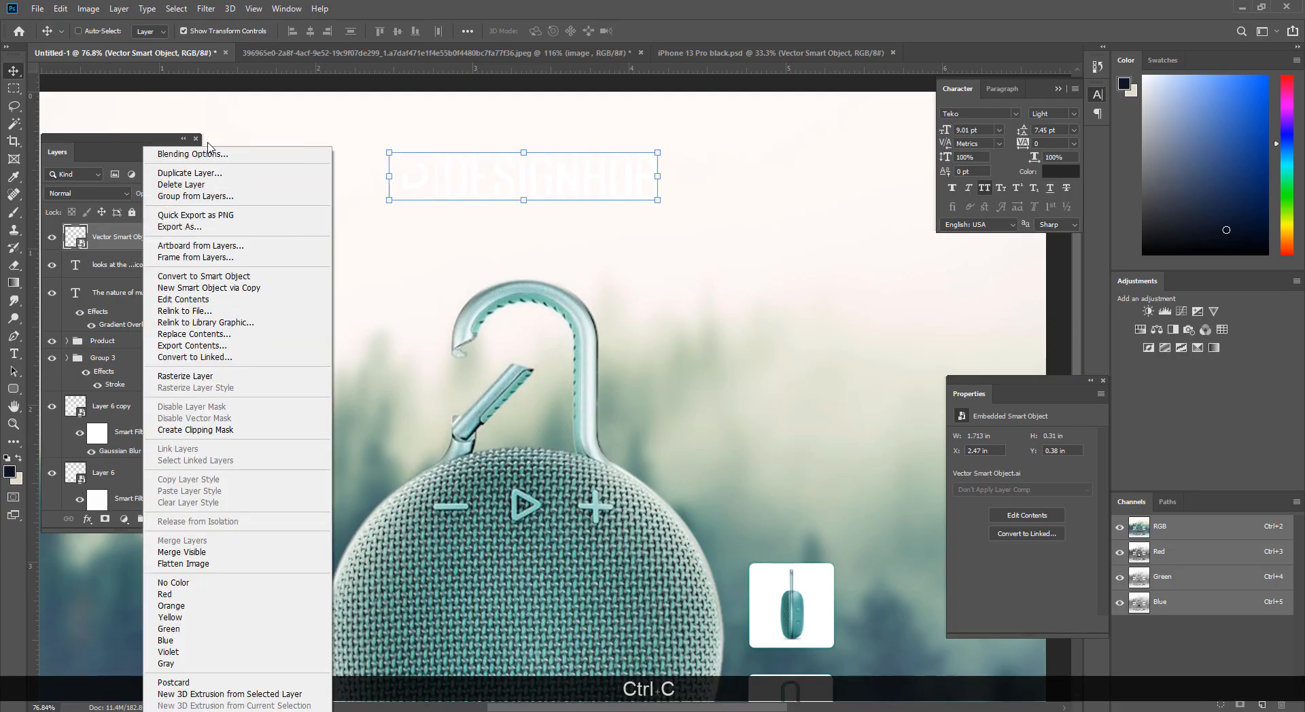
pyautogui.click(532, 230)
pyautogui.press('h')
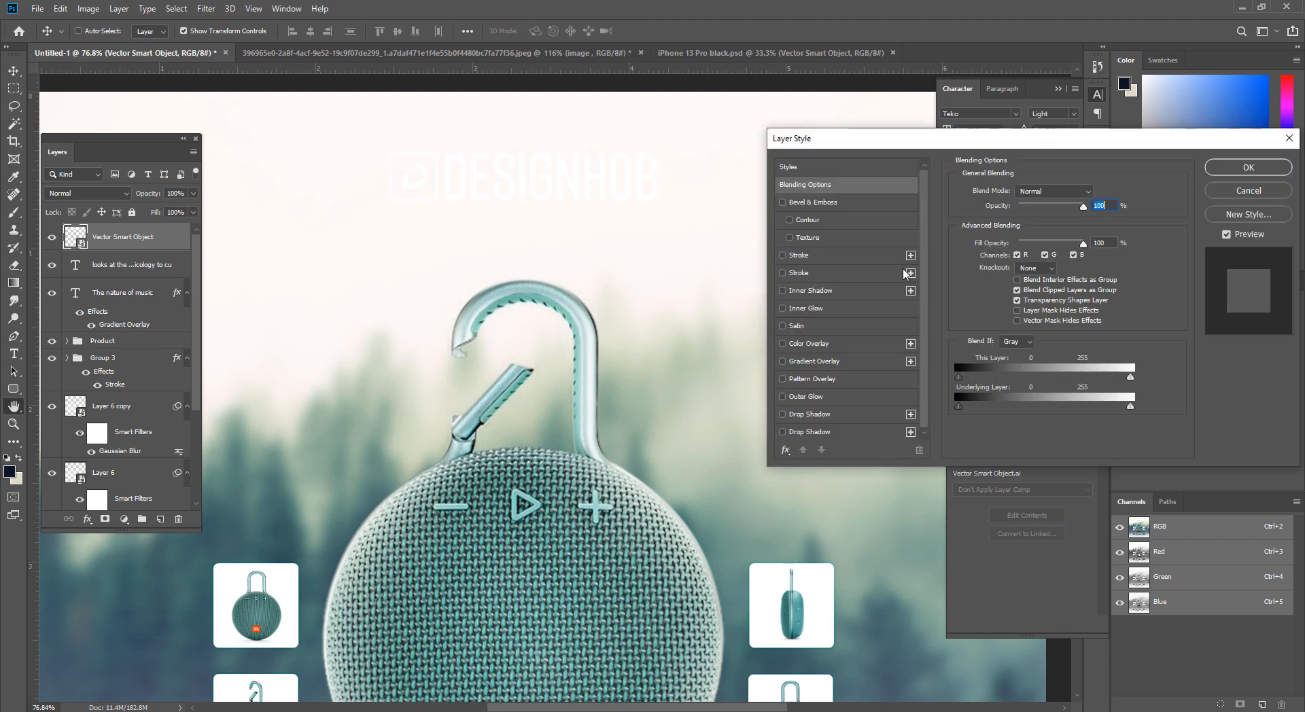
pyautogui.click(812, 344)
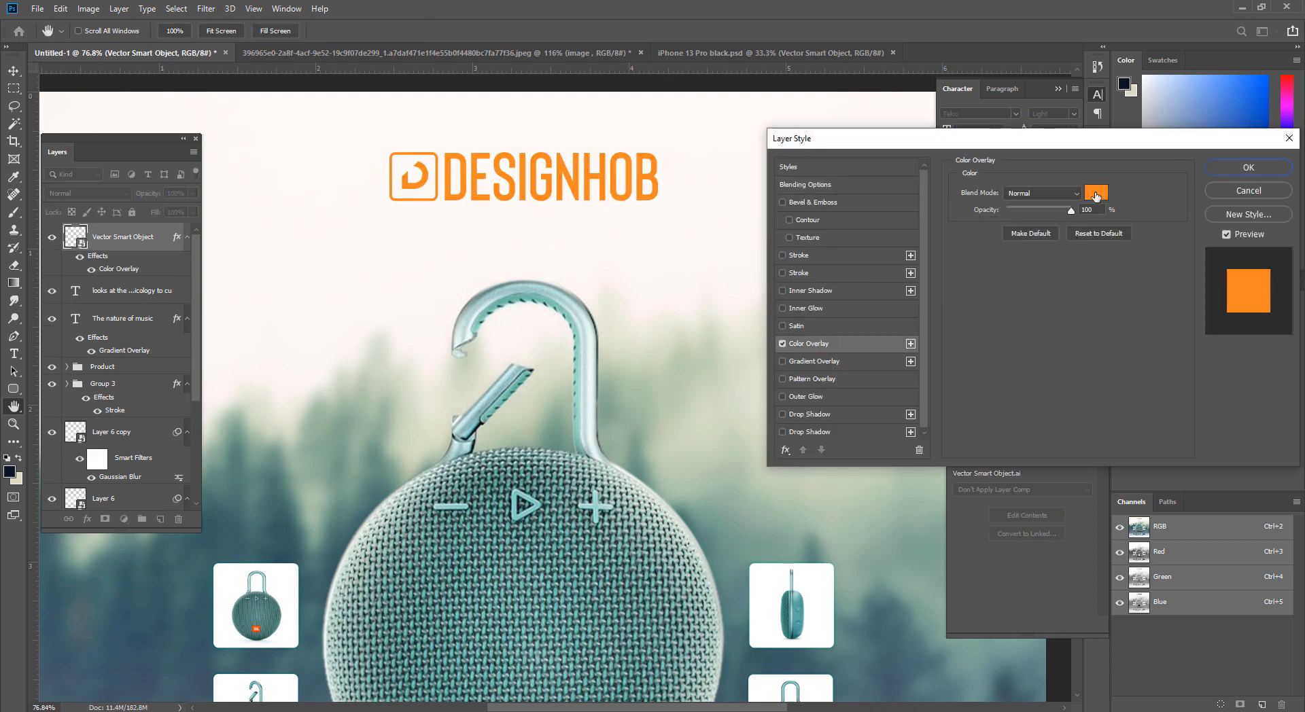
# Step: Set the logo's overlay colour to the dark teal sampled from the headline (RGB 56, 86, 95) and apply it
pyautogui.click(1096, 193)
pyautogui.scroll(-3, 523, 435)
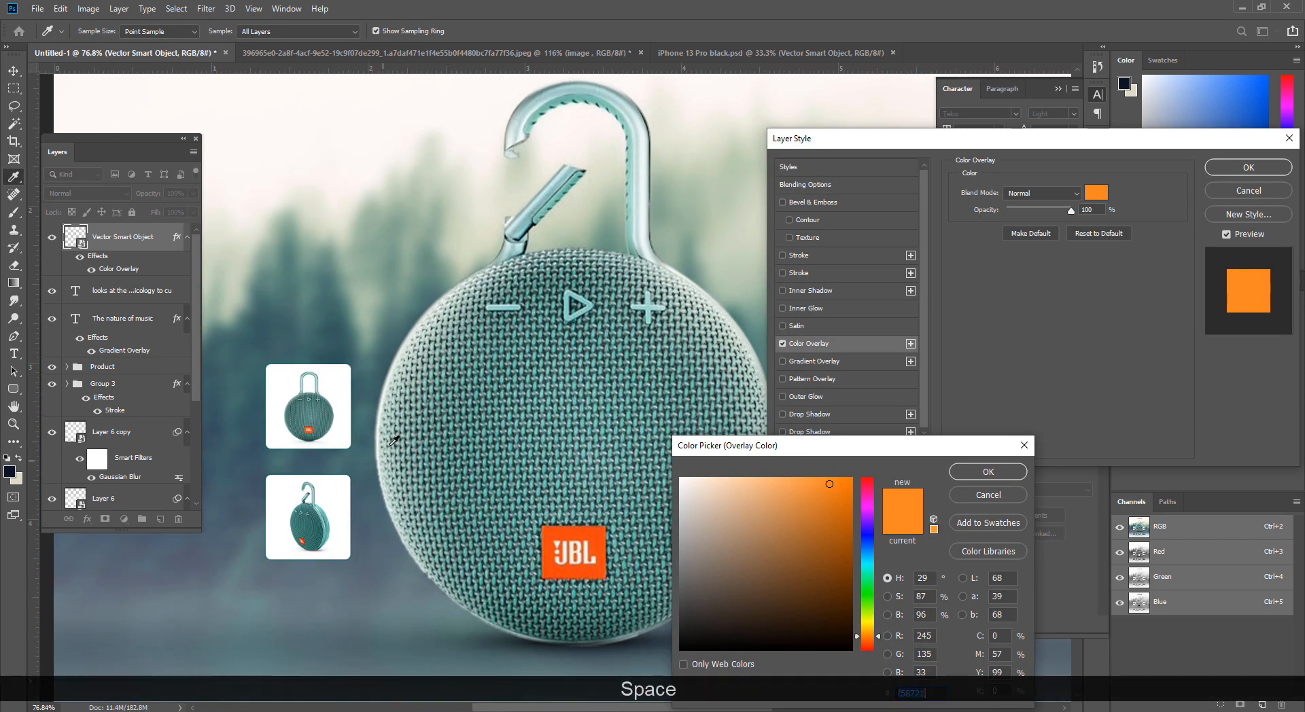
pyautogui.click(394, 440)
pyautogui.scroll(-2, 384, 403)
pyautogui.scroll(-1, 384, 403)
pyautogui.scroll(1, 499, 489)
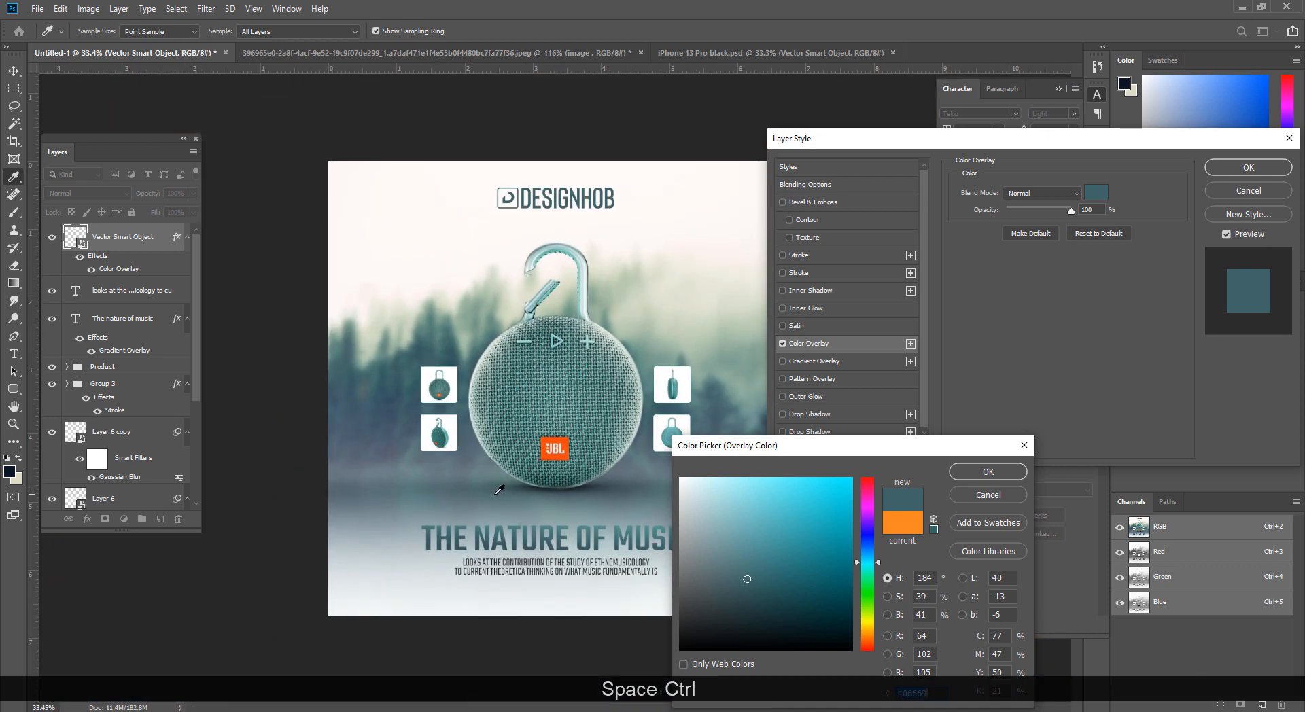
pyautogui.click(457, 545)
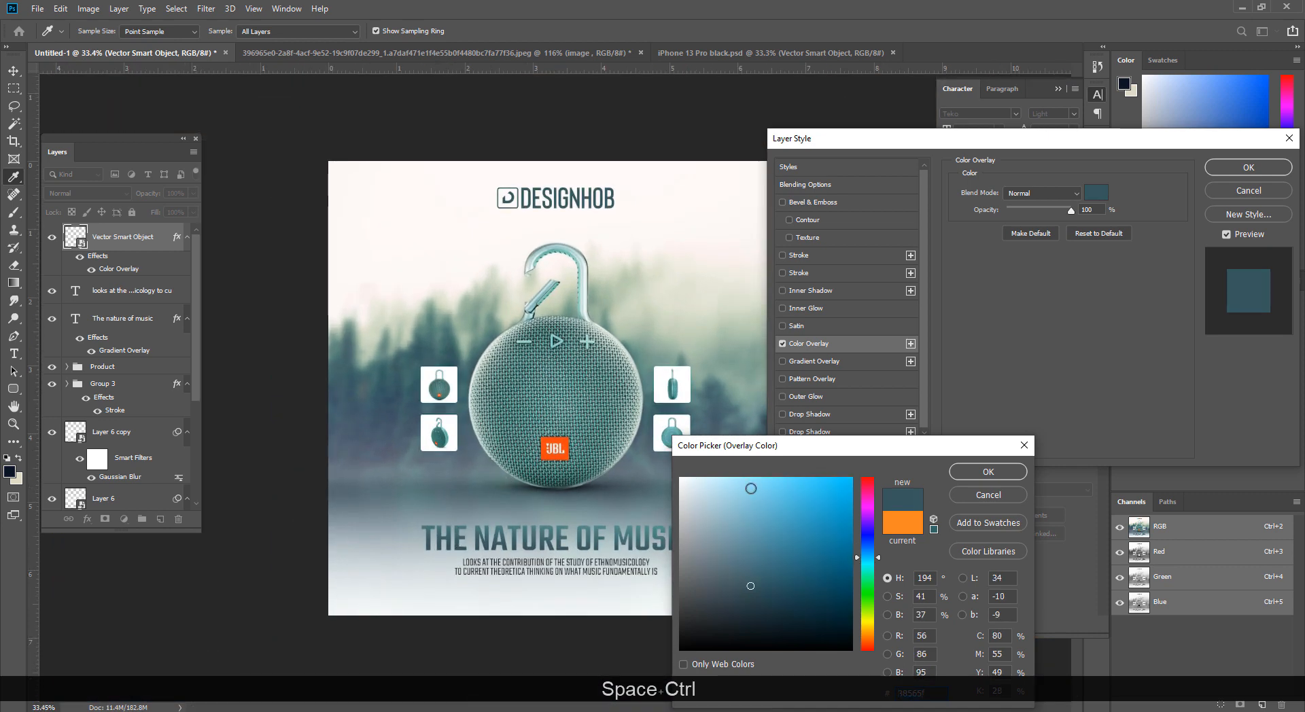
pyautogui.click(988, 472)
pyautogui.click(1247, 169)
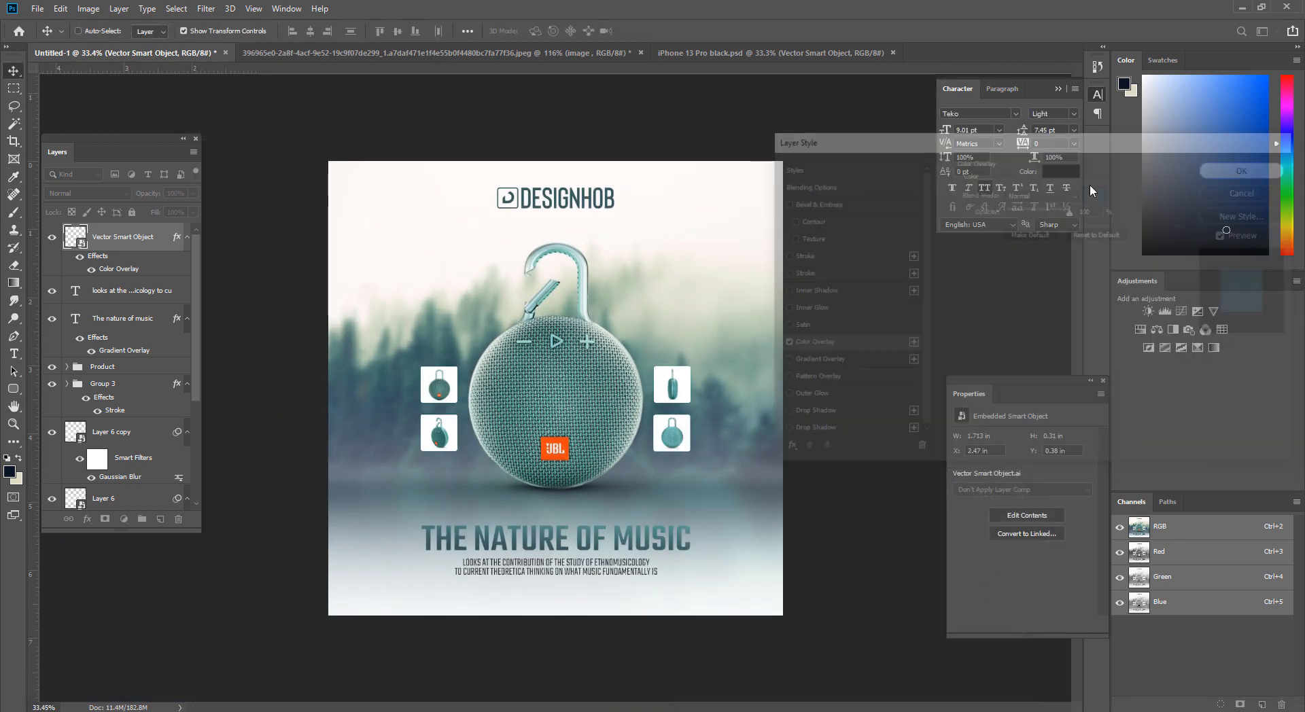
# Step: Center the DESIGNHOB logo horizontally on the canvas and clear the selection
pyautogui.hotkey('ctrl', 'a')
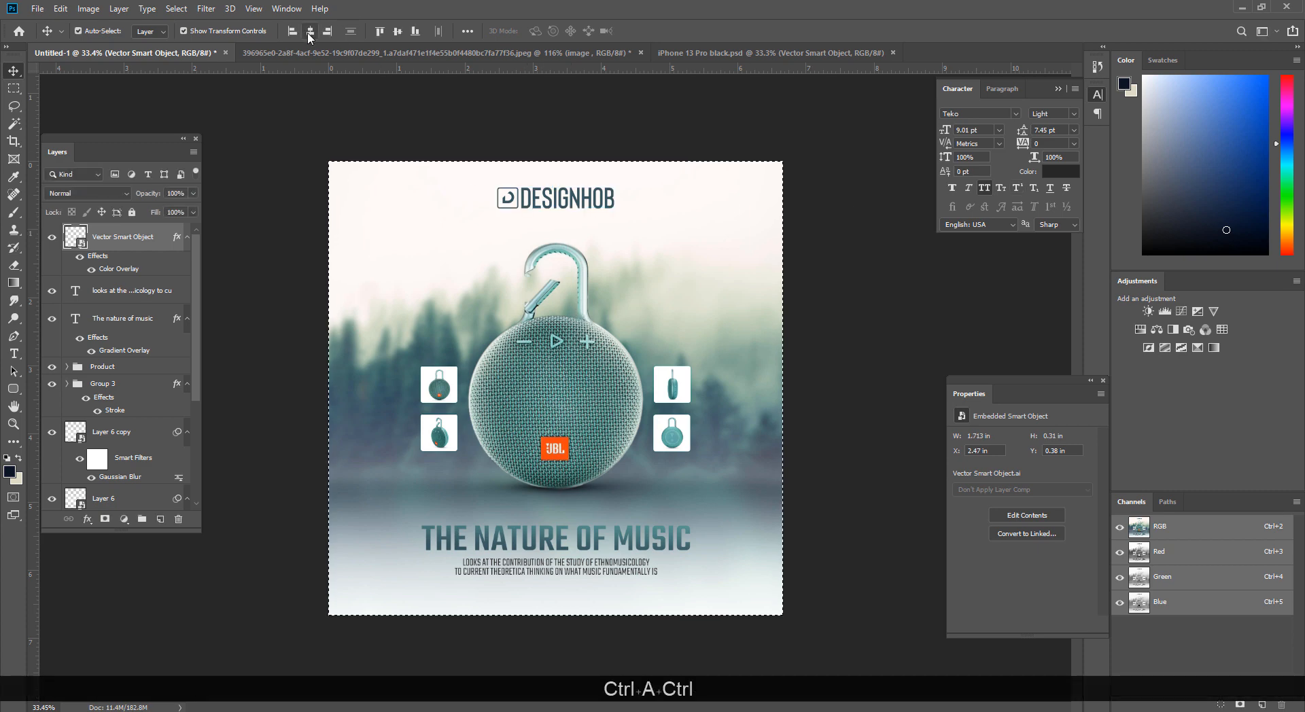
pyautogui.hotkey('ctrl', 'f')
pyautogui.click(14, 88)
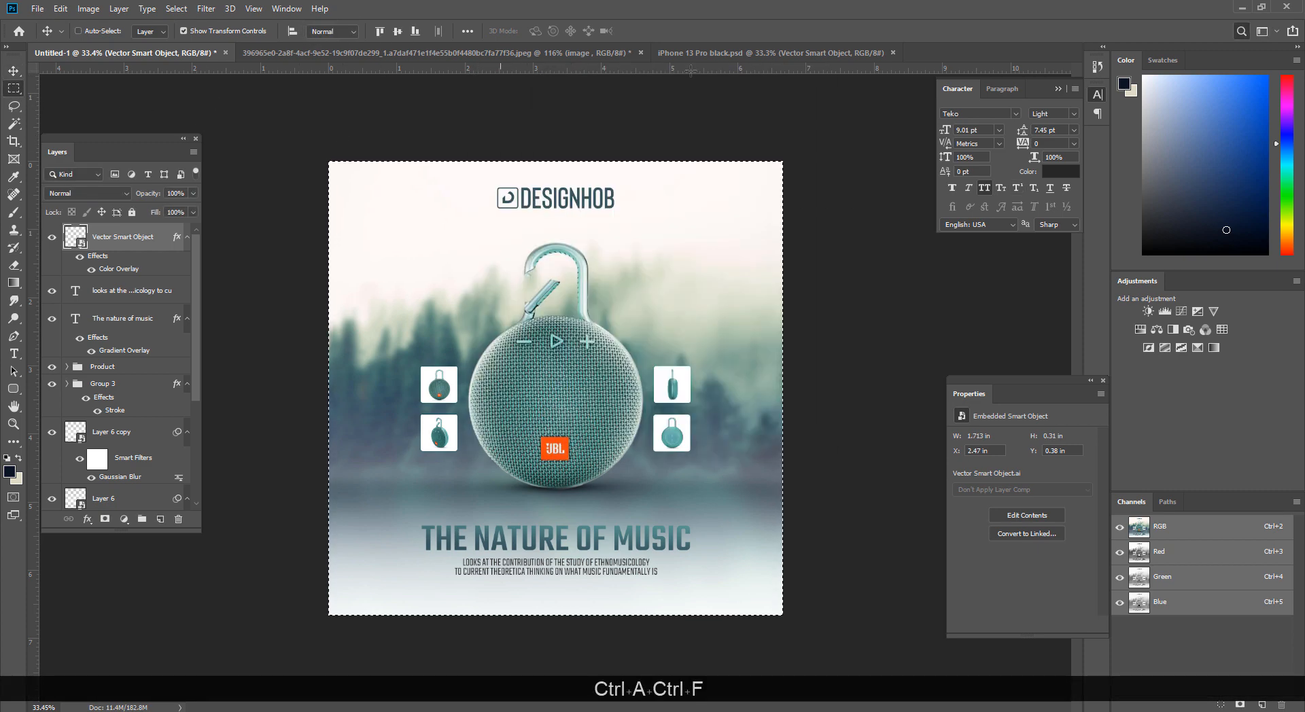
pyautogui.hotkey('ctrl', 'd')
pyautogui.keyDown('ctrl'); pyautogui.keyDown('alt'); pyautogui.click(587, 332); pyautogui.keyUp('alt'); pyautogui.keyUp('ctrl')
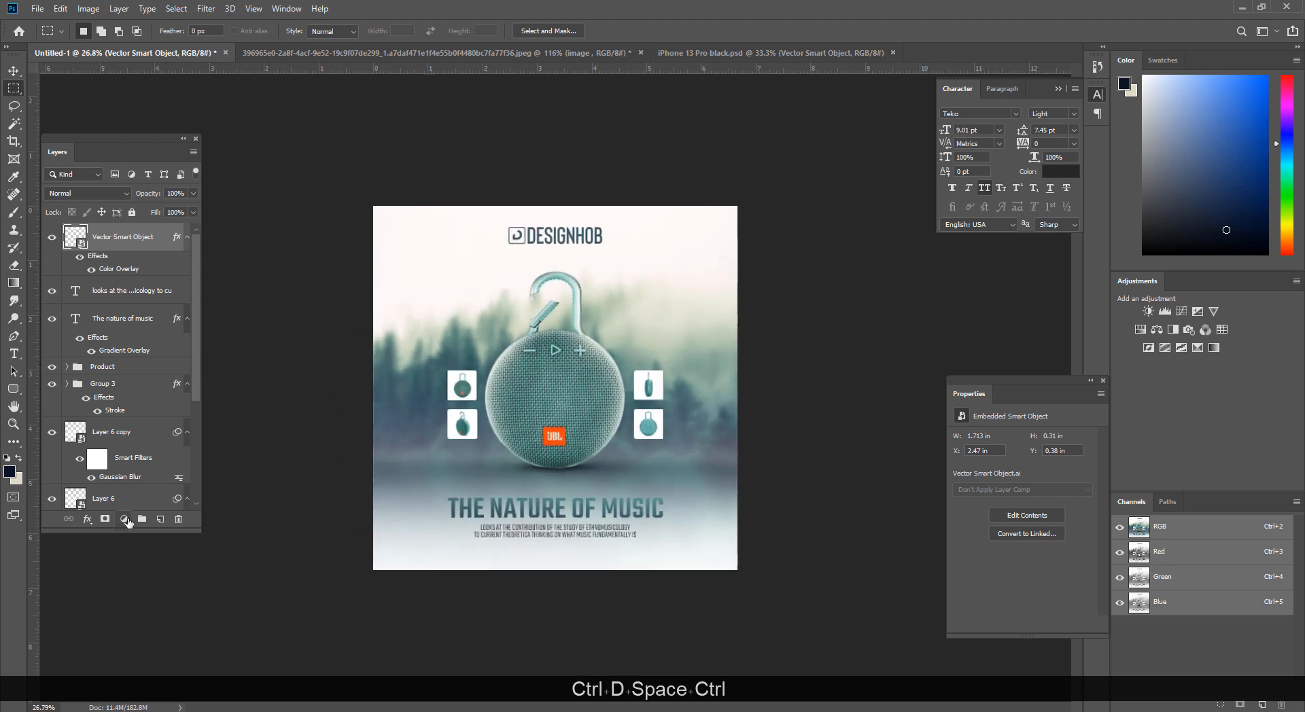
# Step: Add a Levels adjustment layer above all layers with the midtone value at 0.92
pyautogui.click(124, 519)
pyautogui.click(143, 333)
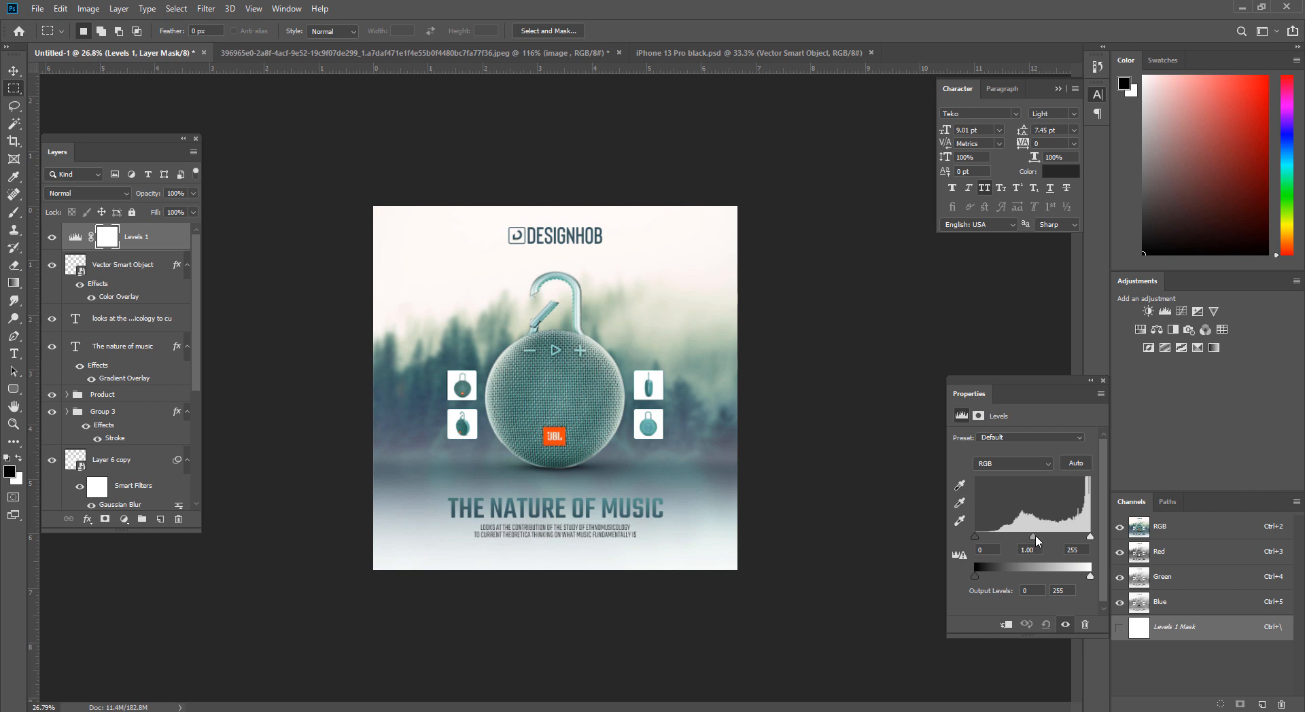
pyautogui.hotkey('ctrl', 'space')
pyautogui.moveTo(630, 482); pyautogui.dragTo(633, 440)
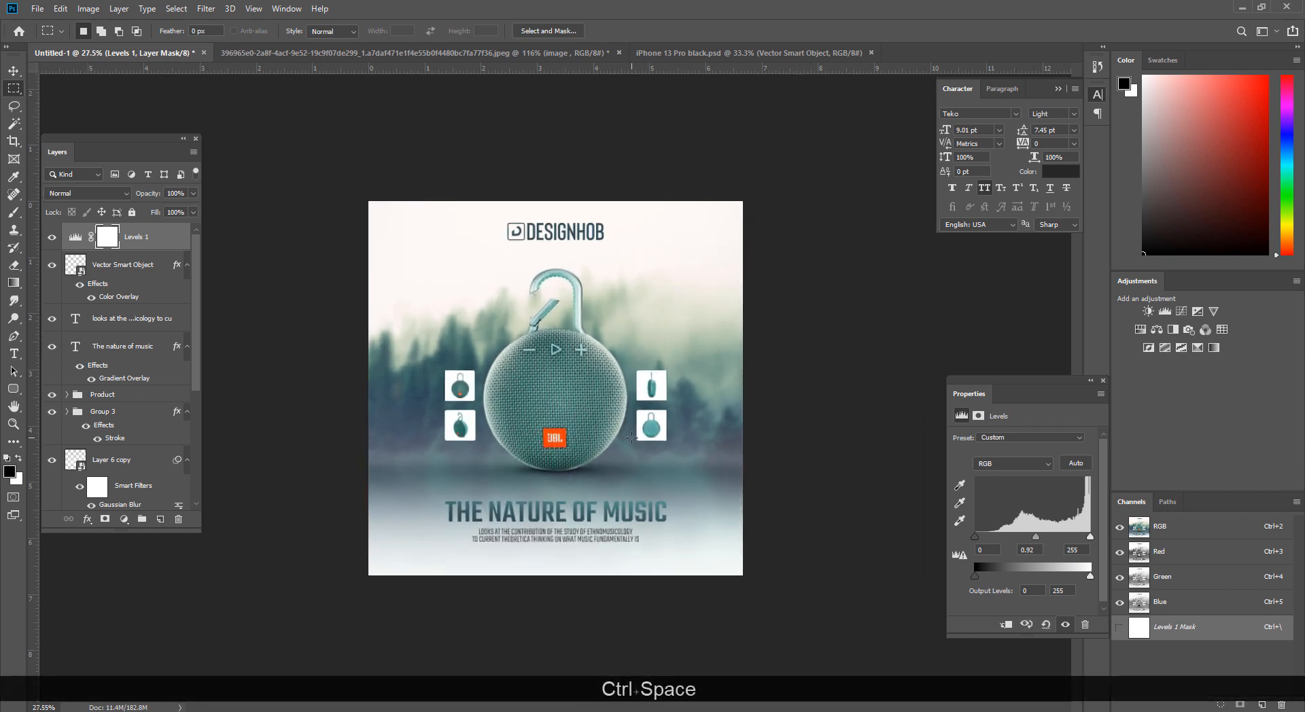